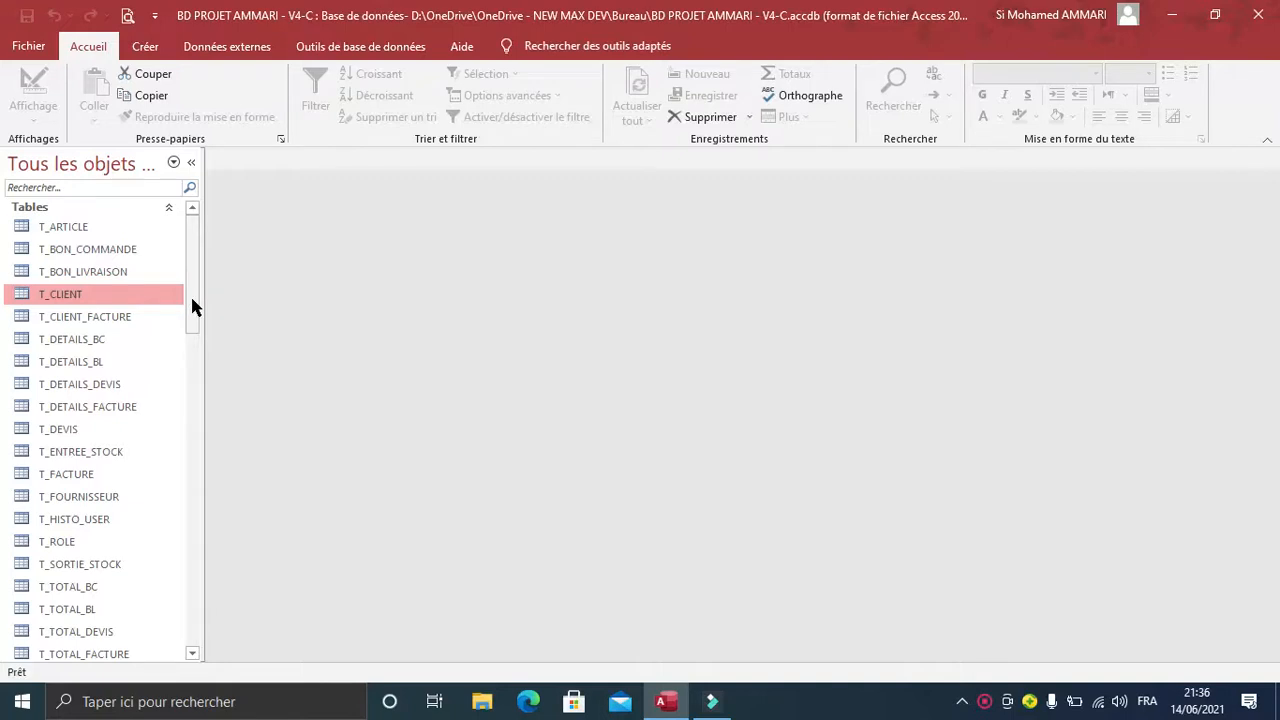
# Create a new query in design view and add the T_CLIENT table as its source.
pyautogui.moveTo(190, 294)
pyautogui.mouseDown()
pyautogui.moveTo(190, 322)
pyautogui.moveTo(188, 278)
pyautogui.mouseUp()
pyautogui.click(148, 50)
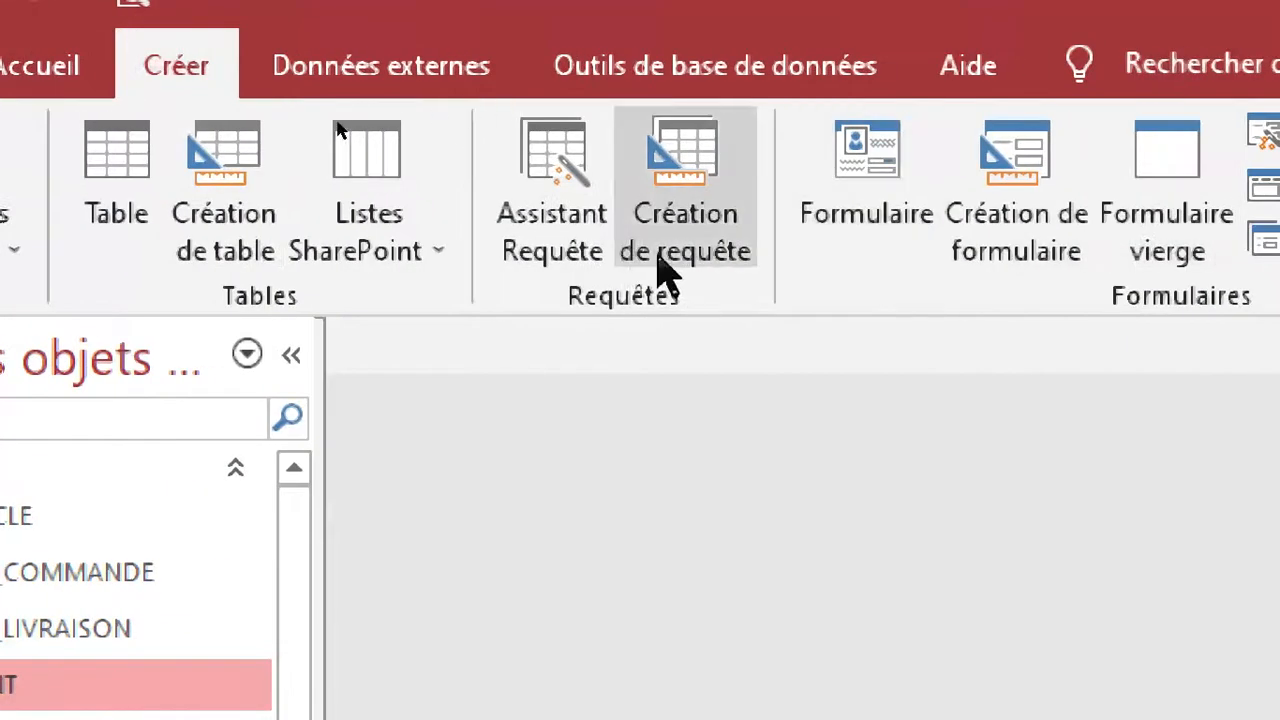
pyautogui.click(712, 258)
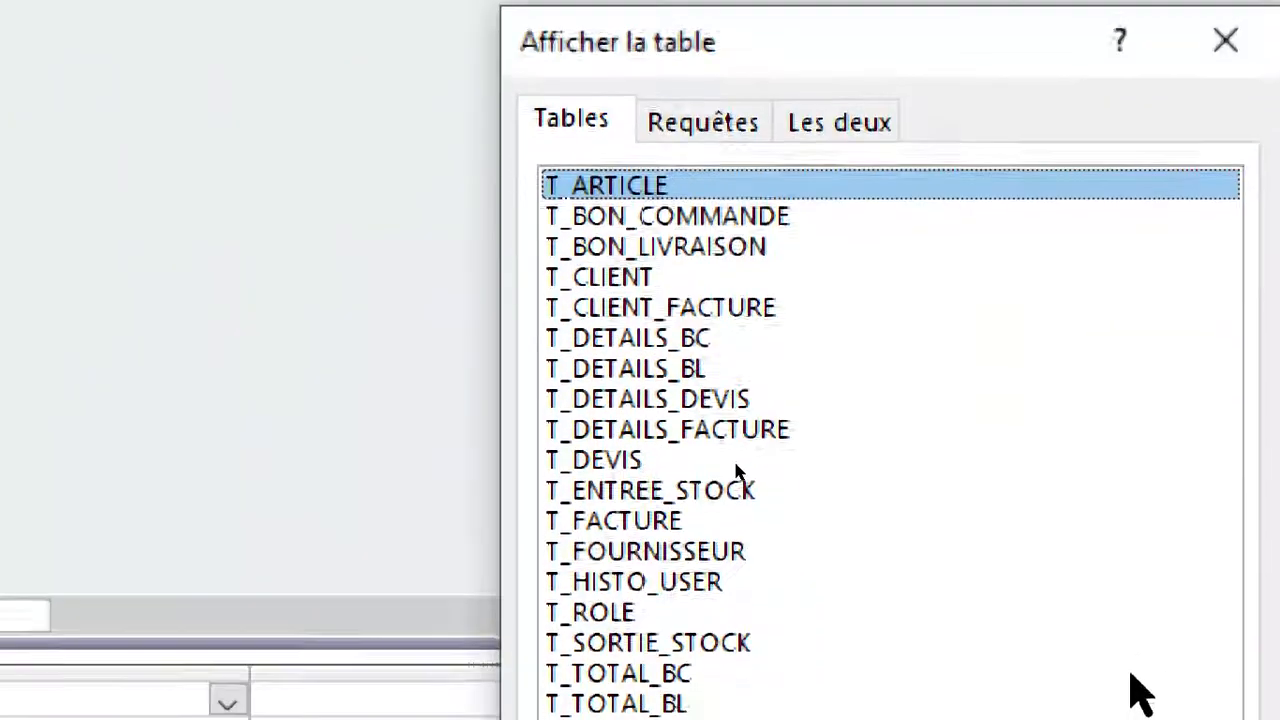
pyautogui.click(613, 276)
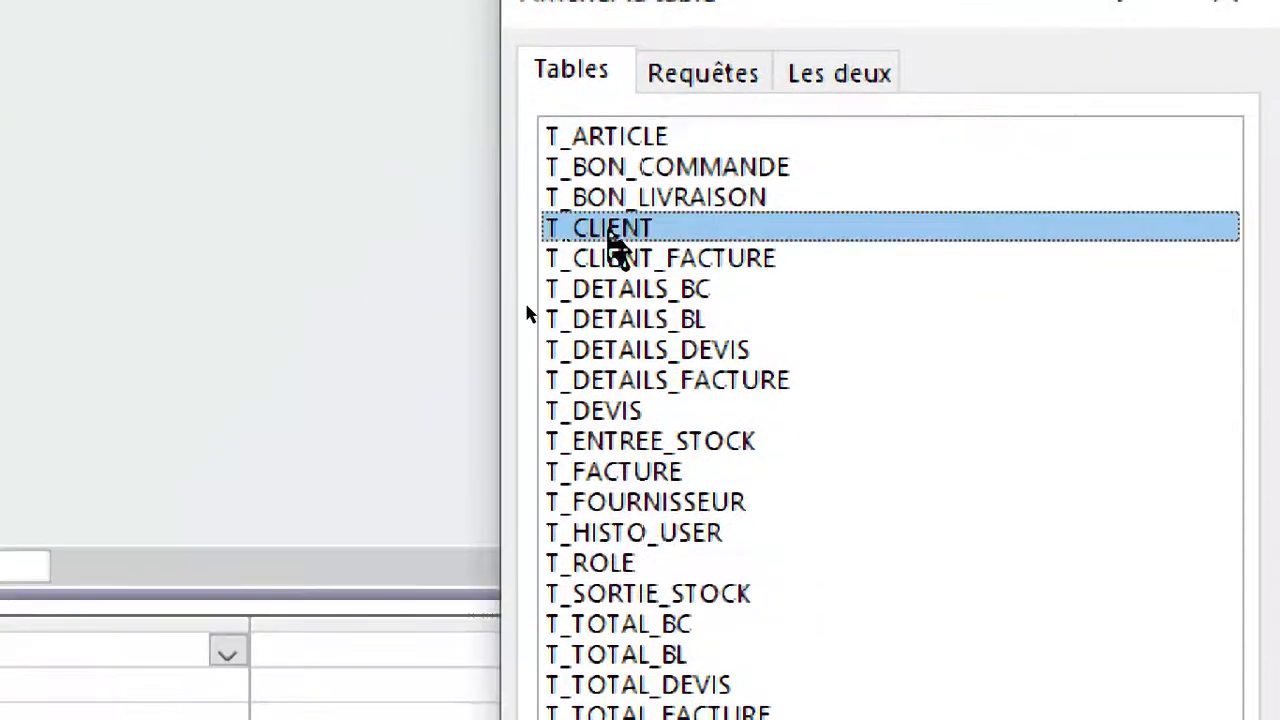
pyautogui.doubleClick(615, 230)
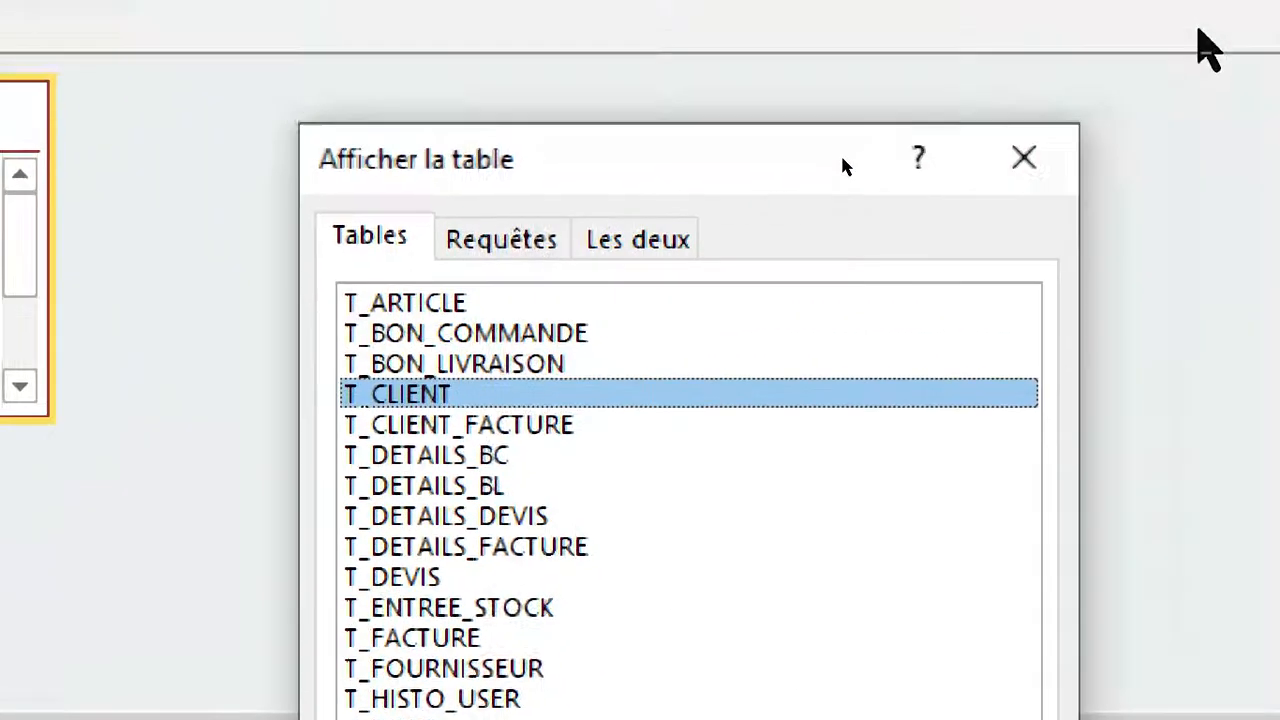
pyautogui.click(1038, 157)
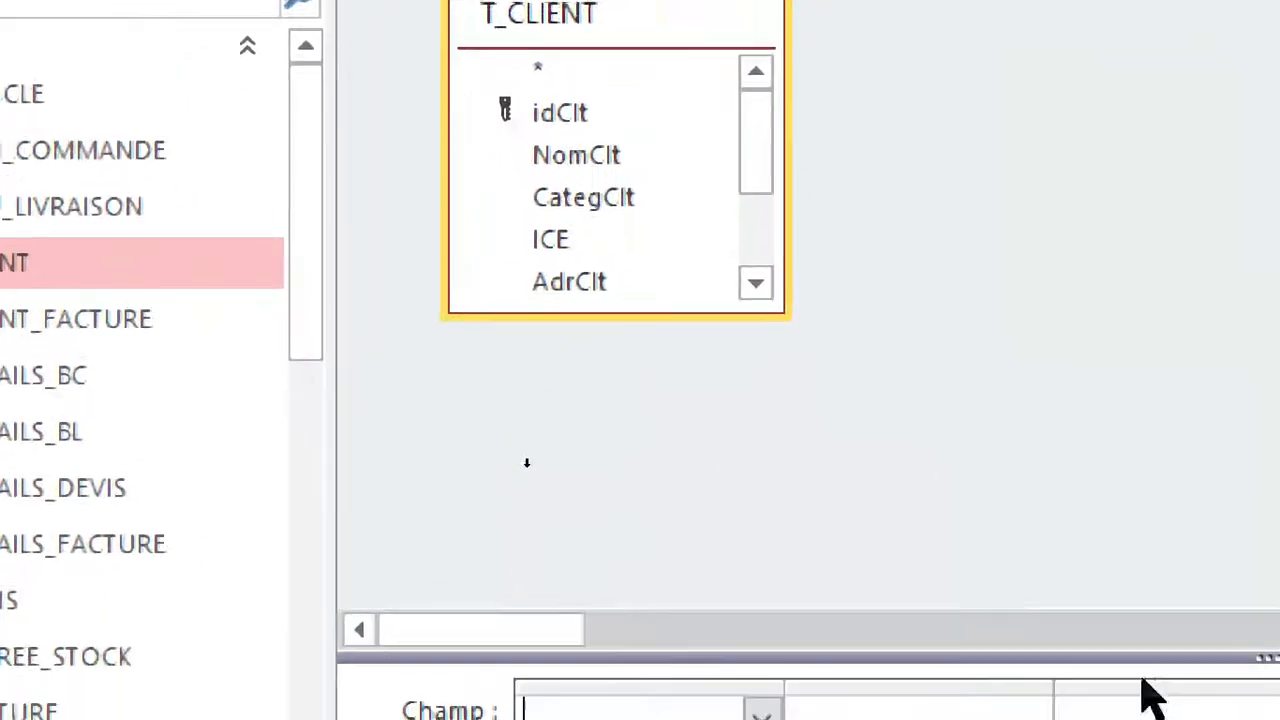
# Enlarge the T_CLIENT field list and add all of its fields to the query grid.
pyautogui.moveTo(638, 285); pyautogui.dragTo(662, 485)
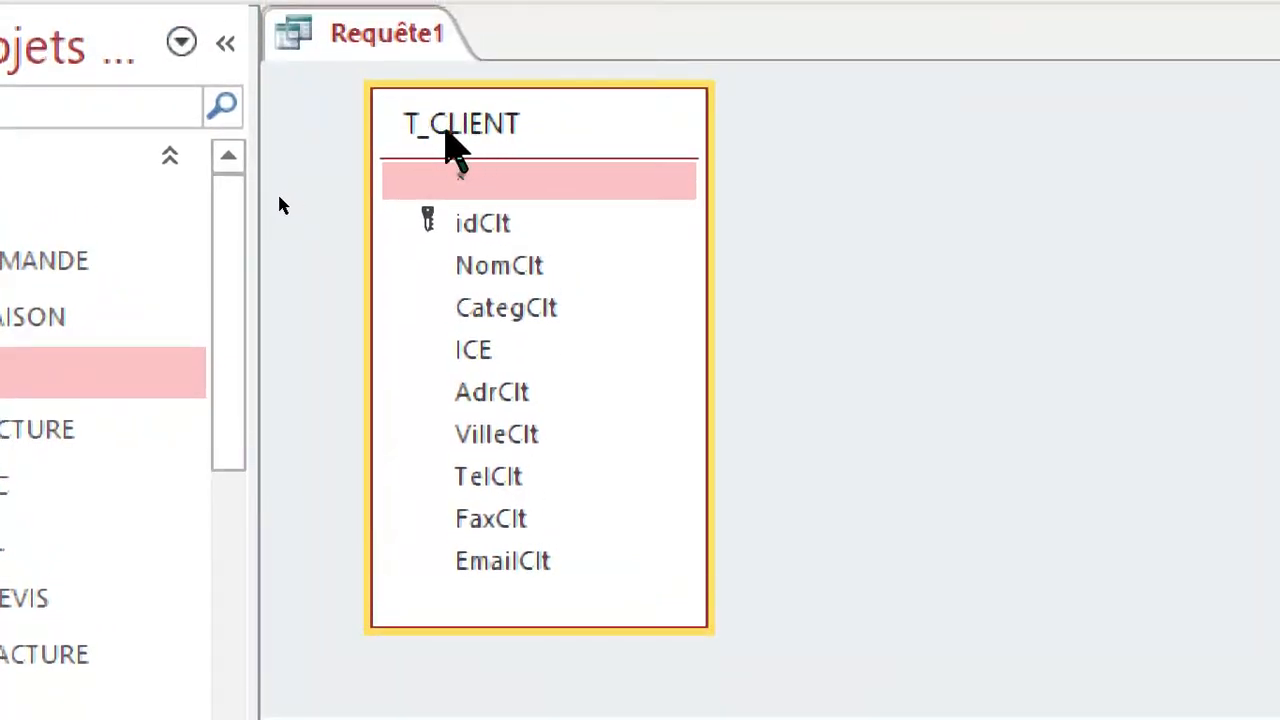
pyautogui.doubleClick(443, 127)
pyautogui.moveTo(477, 221); pyautogui.dragTo(520, 417)
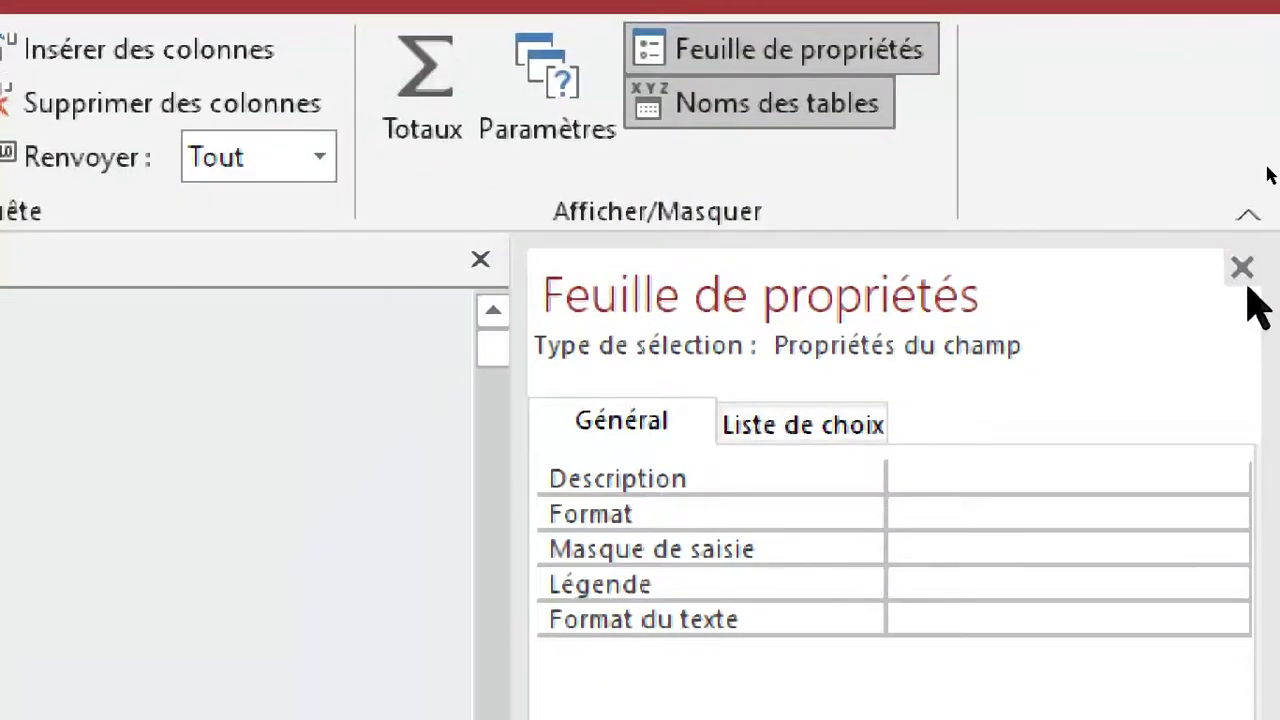
pyautogui.click(1241, 267)
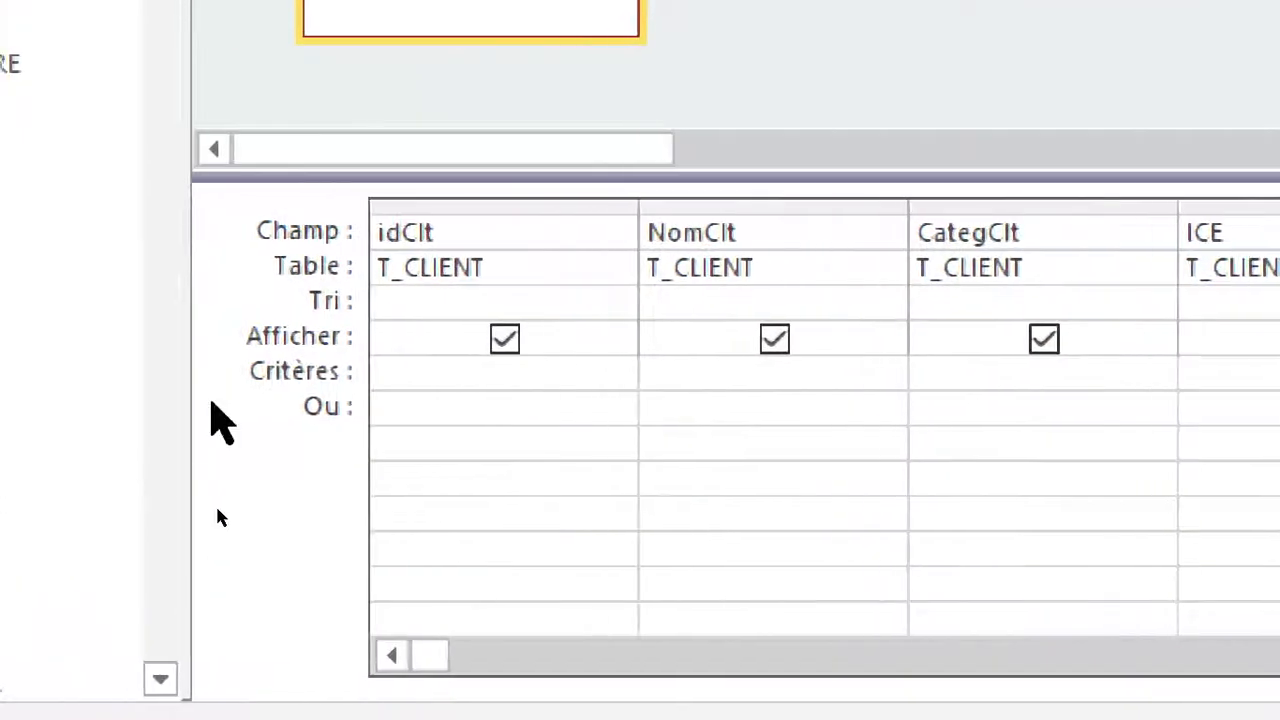
# Sort the query by idClt in descending order (Décroissant) and run it.
pyautogui.click(470, 300)
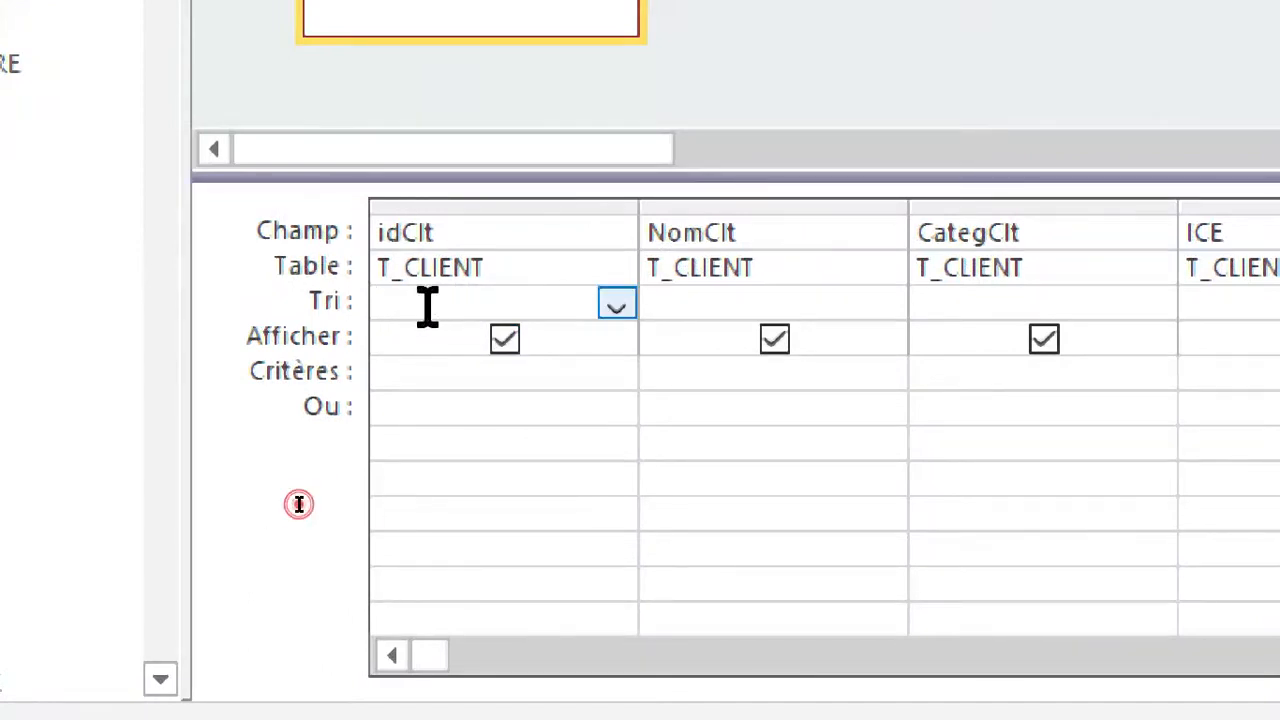
pyautogui.click(617, 304)
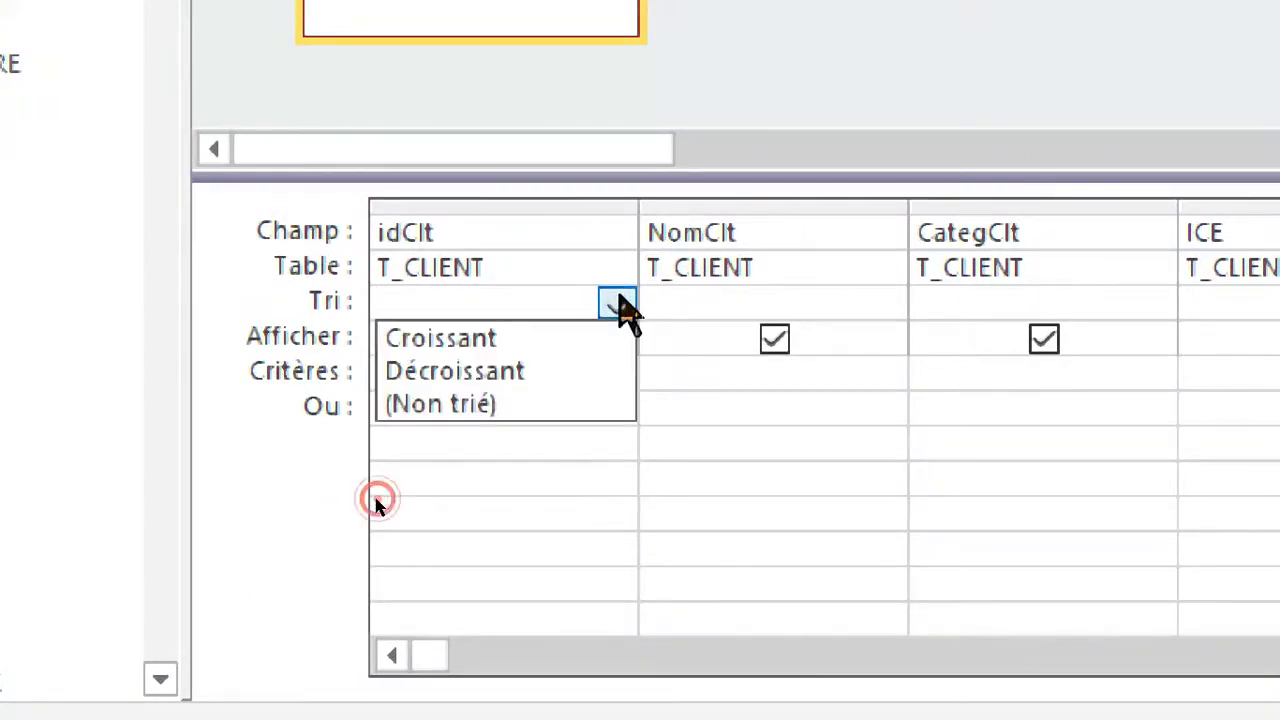
pyautogui.click(490, 371)
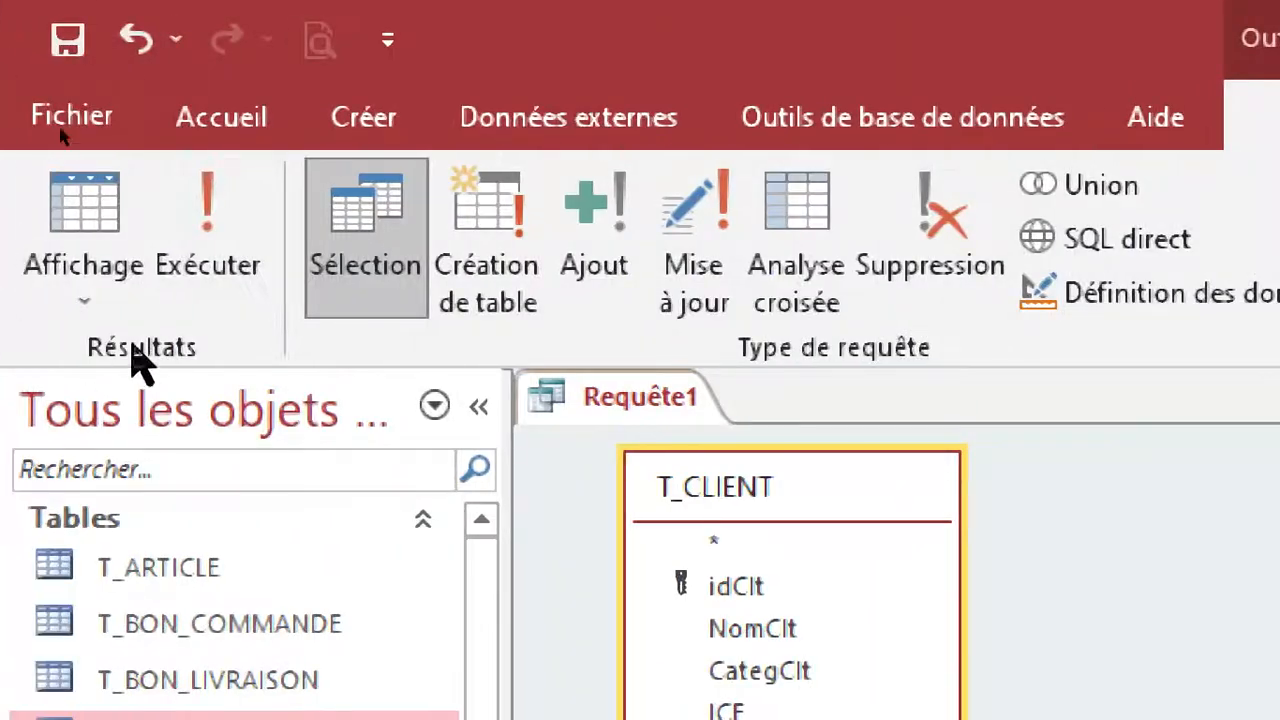
pyautogui.click(210, 262)
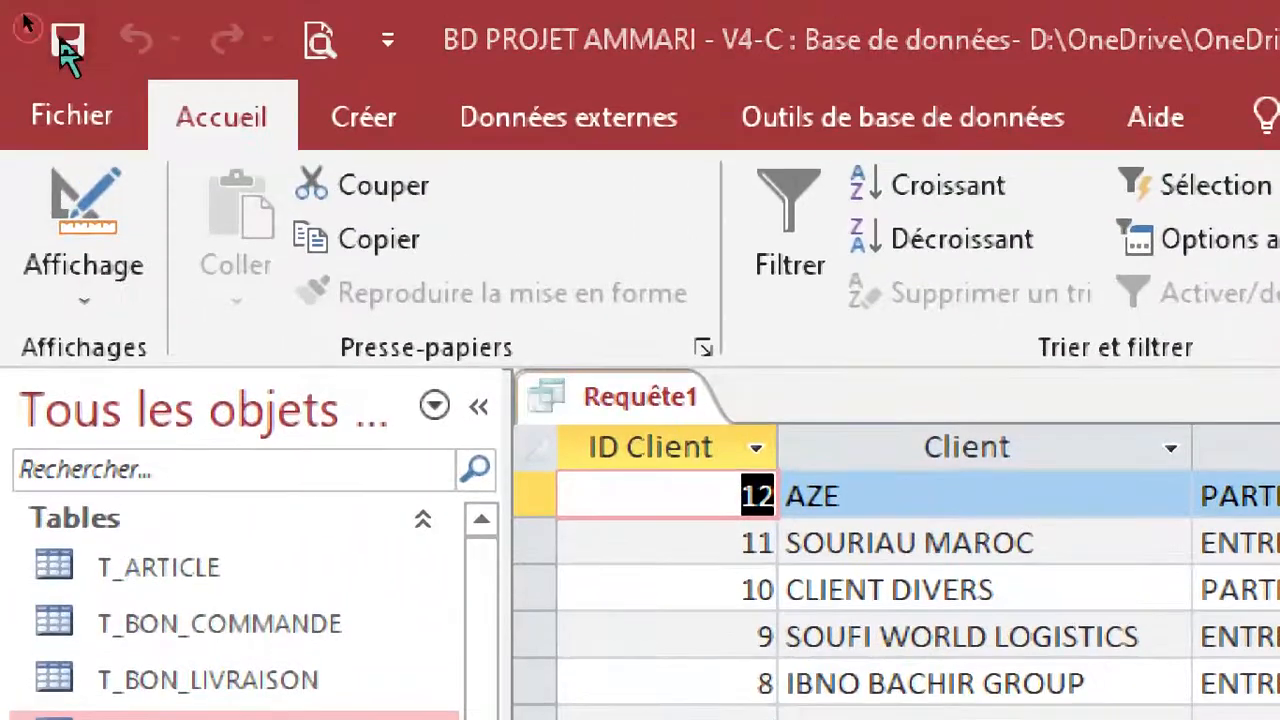
# Save the query as R_LISTE_CLIENTS and close it.
pyautogui.click(47, 40)
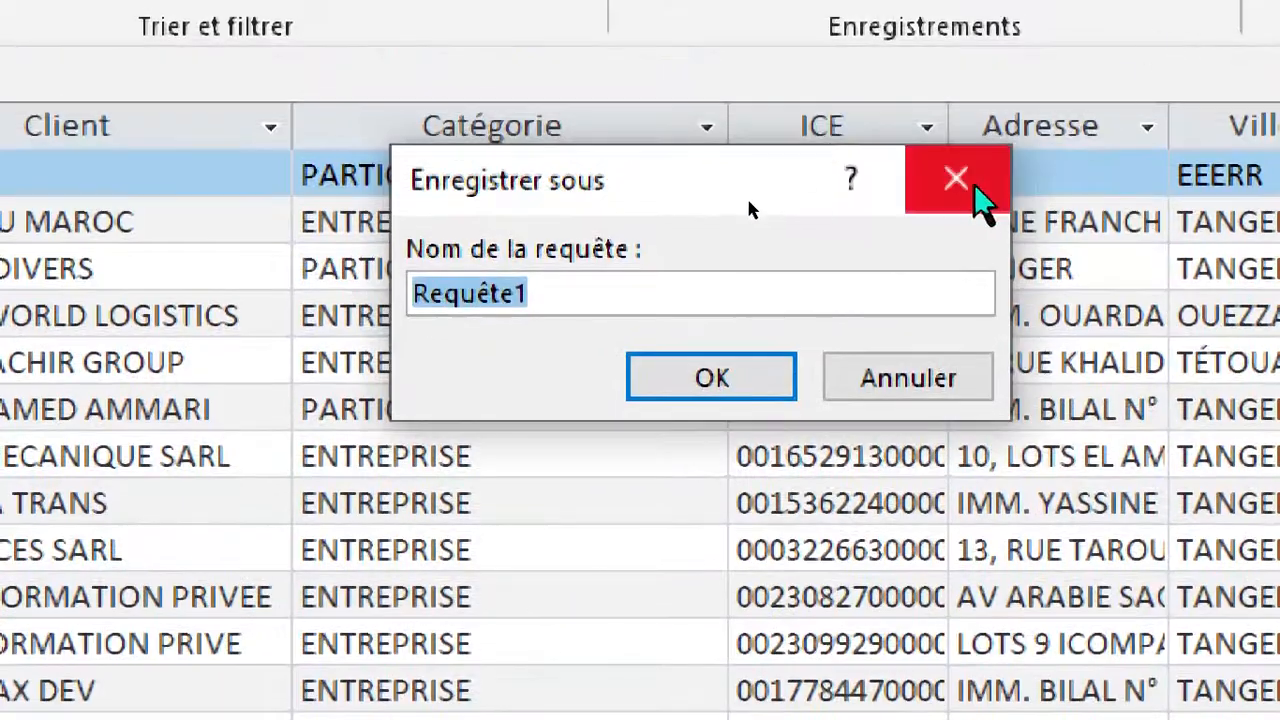
pyautogui.write('R_LISTE_CLIENTS')
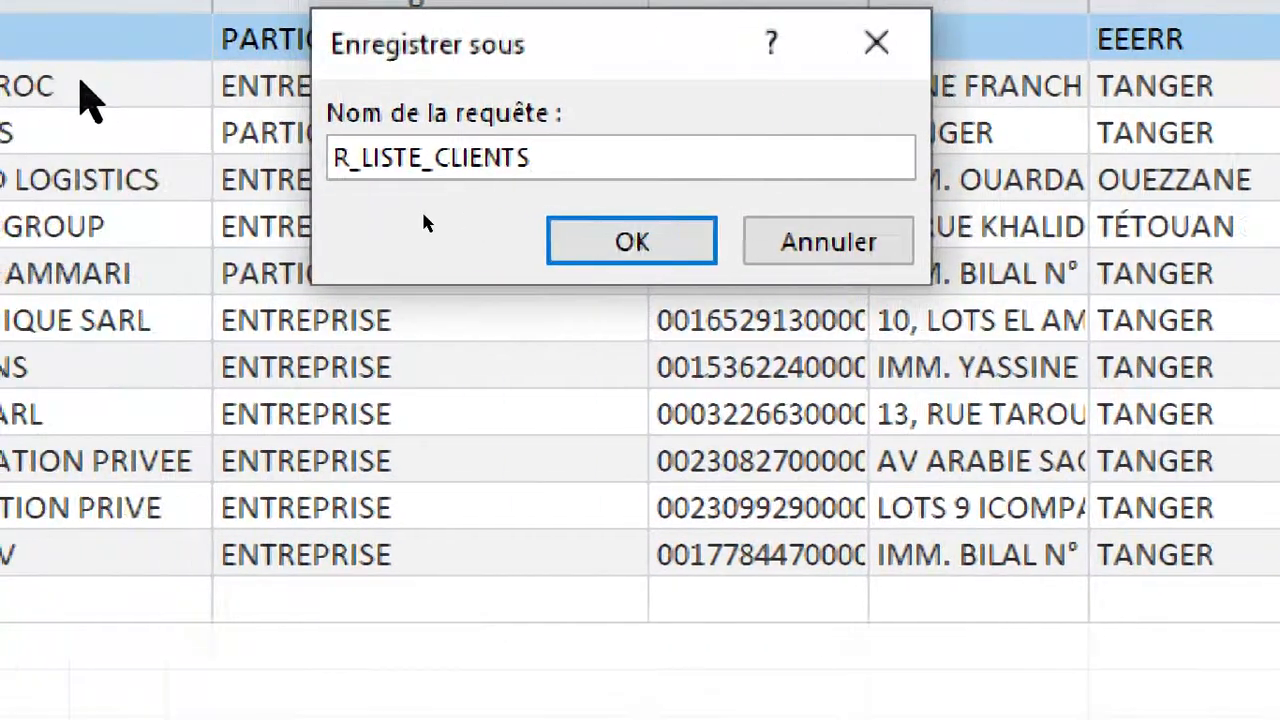
pyautogui.click(524, 241)
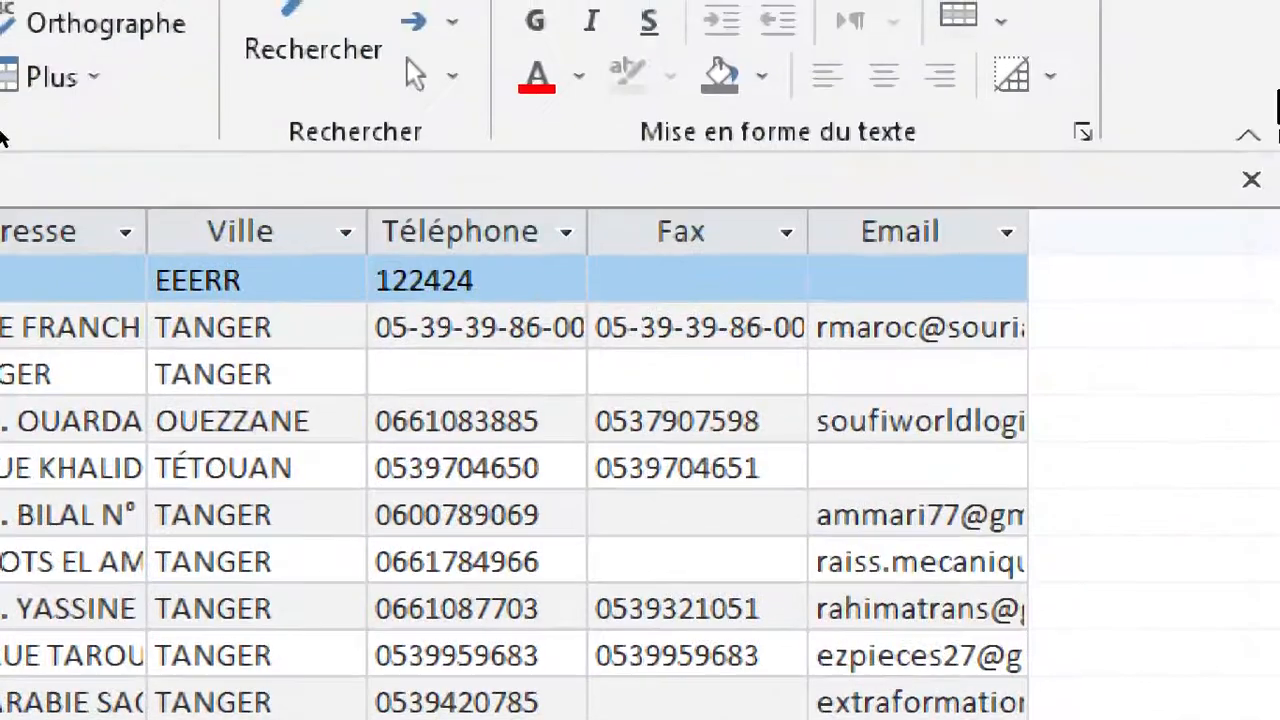
pyautogui.click(1266, 157)
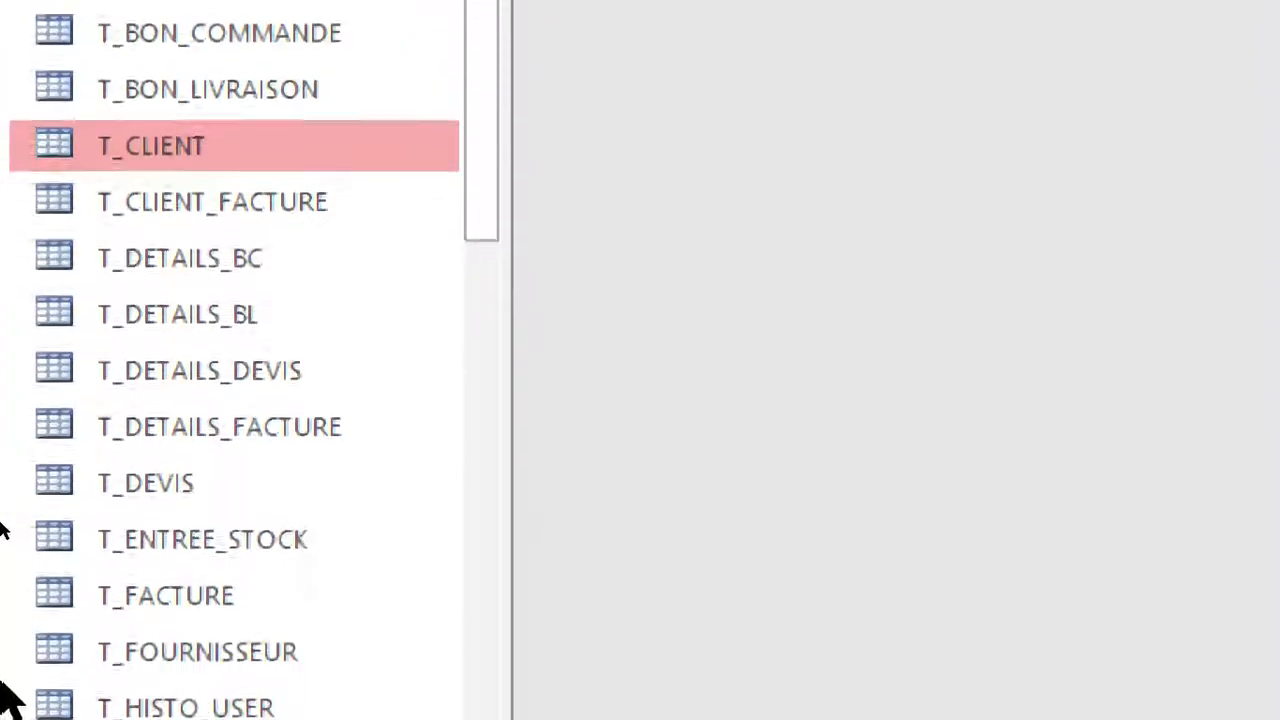
# Find the form F_LISTE_ARTICLES among the database objects and copy it.
pyautogui.scroll(-4, 210, 190)
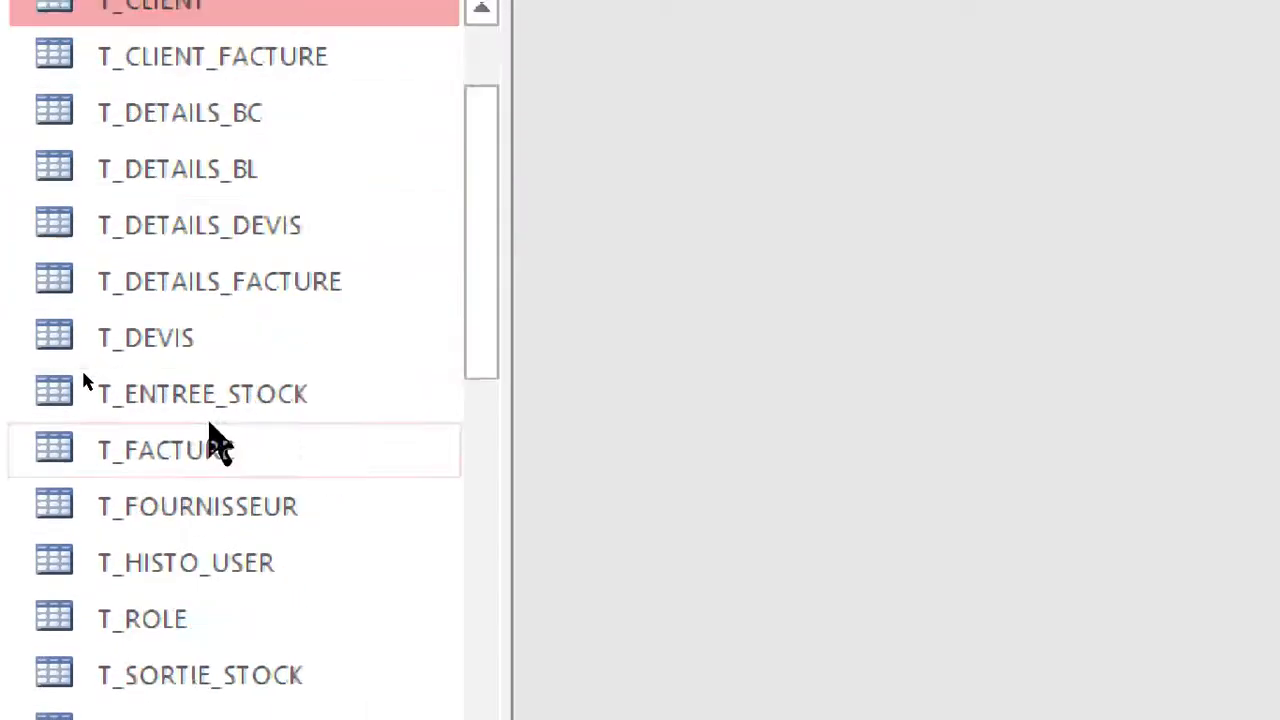
pyautogui.scroll(-10, 318, 410)
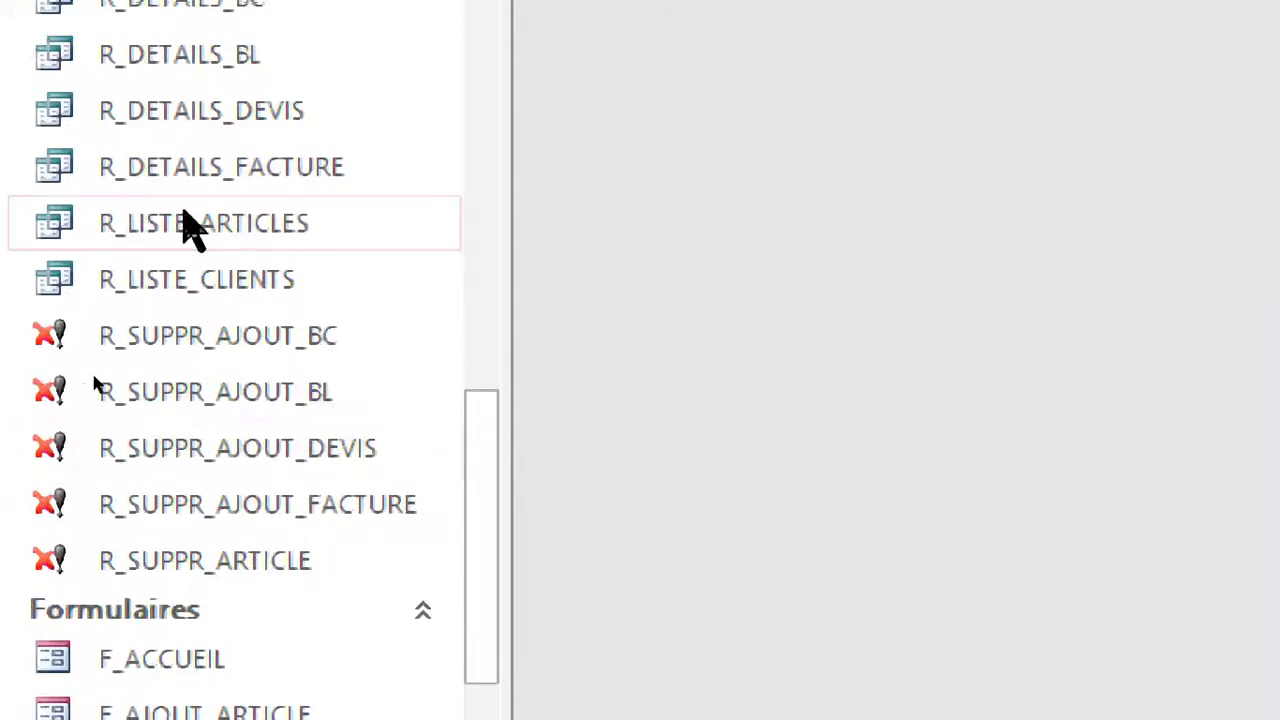
pyautogui.scroll(-3, 240, 450)
pyautogui.scroll(-3, 245, 600)
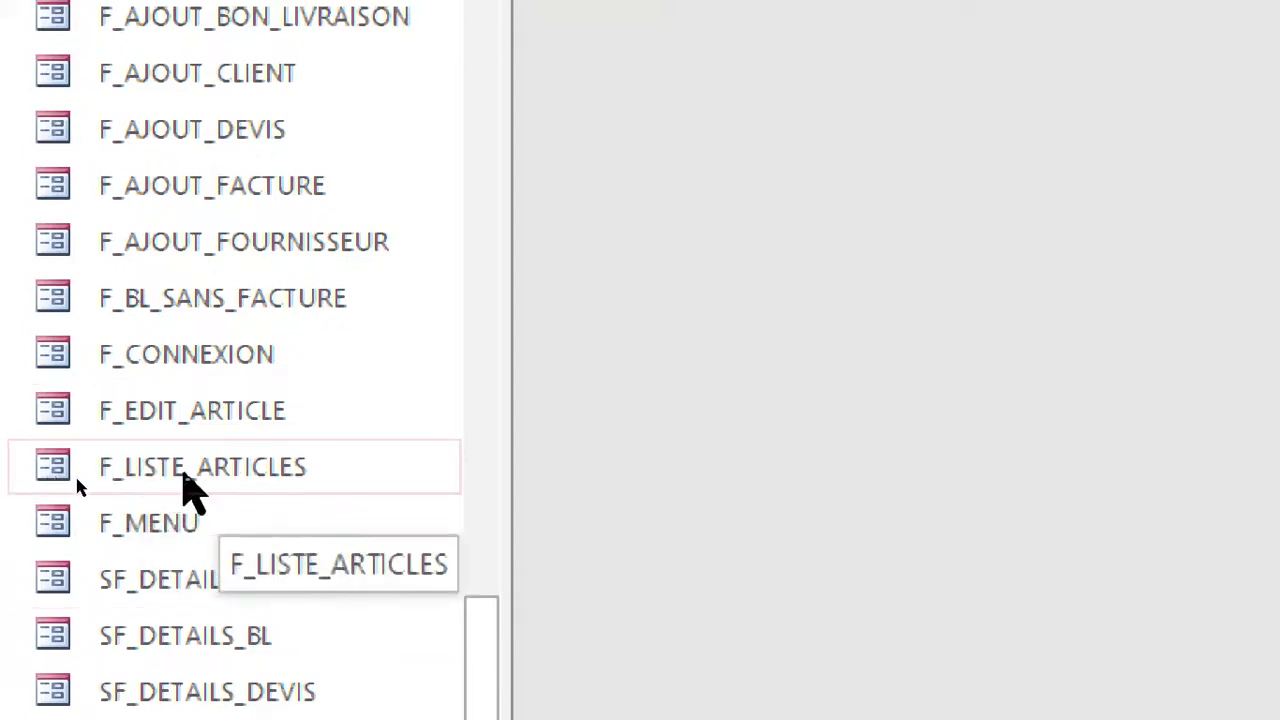
pyautogui.rightClick(162, 478)
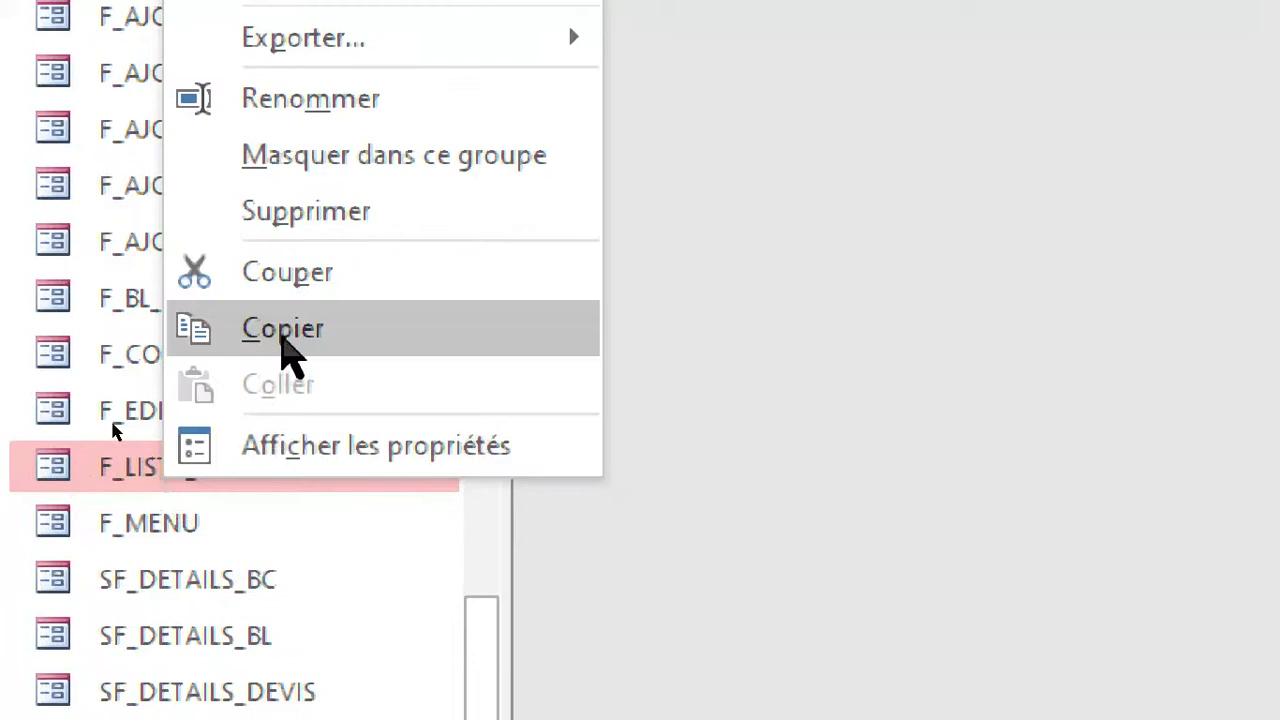
pyautogui.click(283, 330)
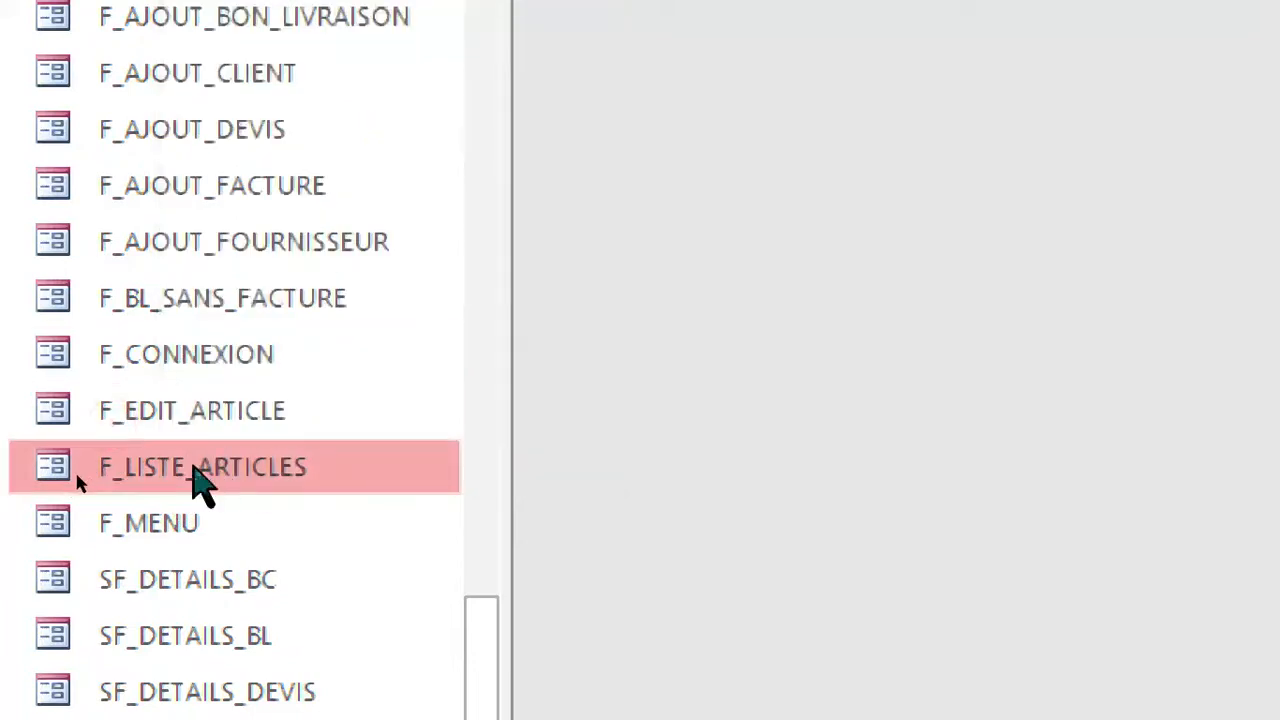
# Paste the copied form under the name F_LISTE_CLIENTS.
pyautogui.rightClick(197, 478)
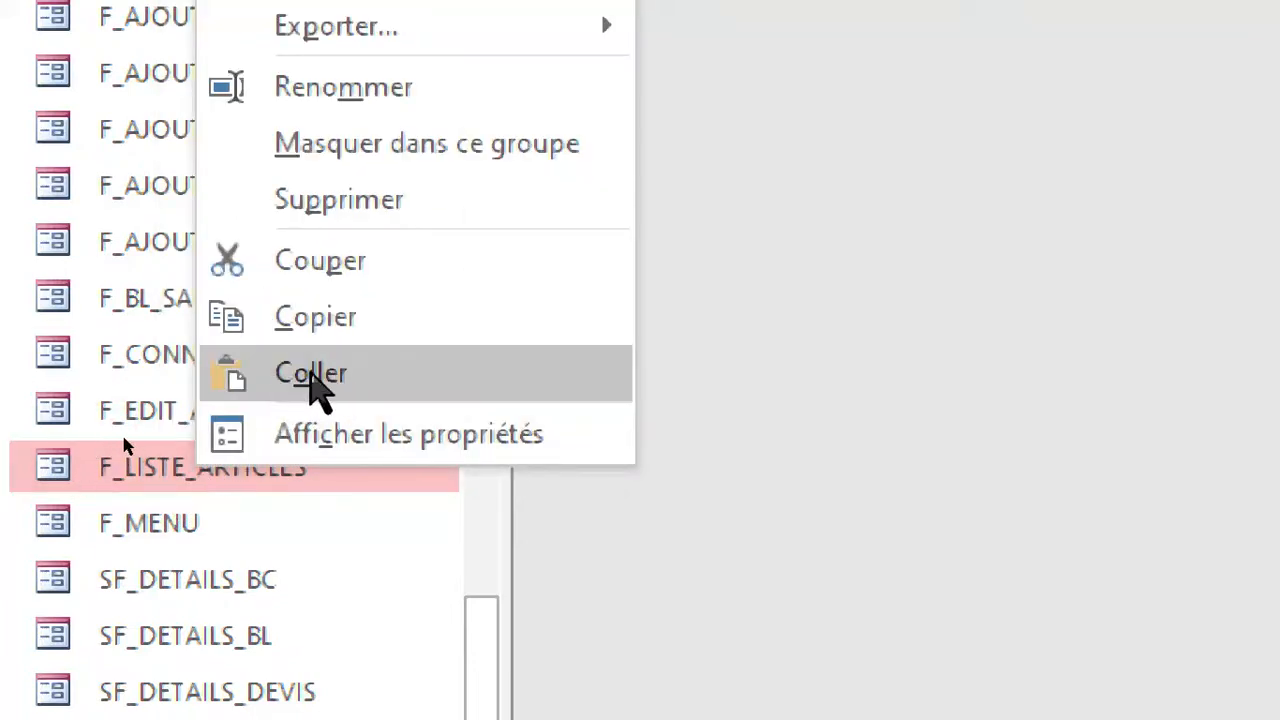
pyautogui.click(310, 376)
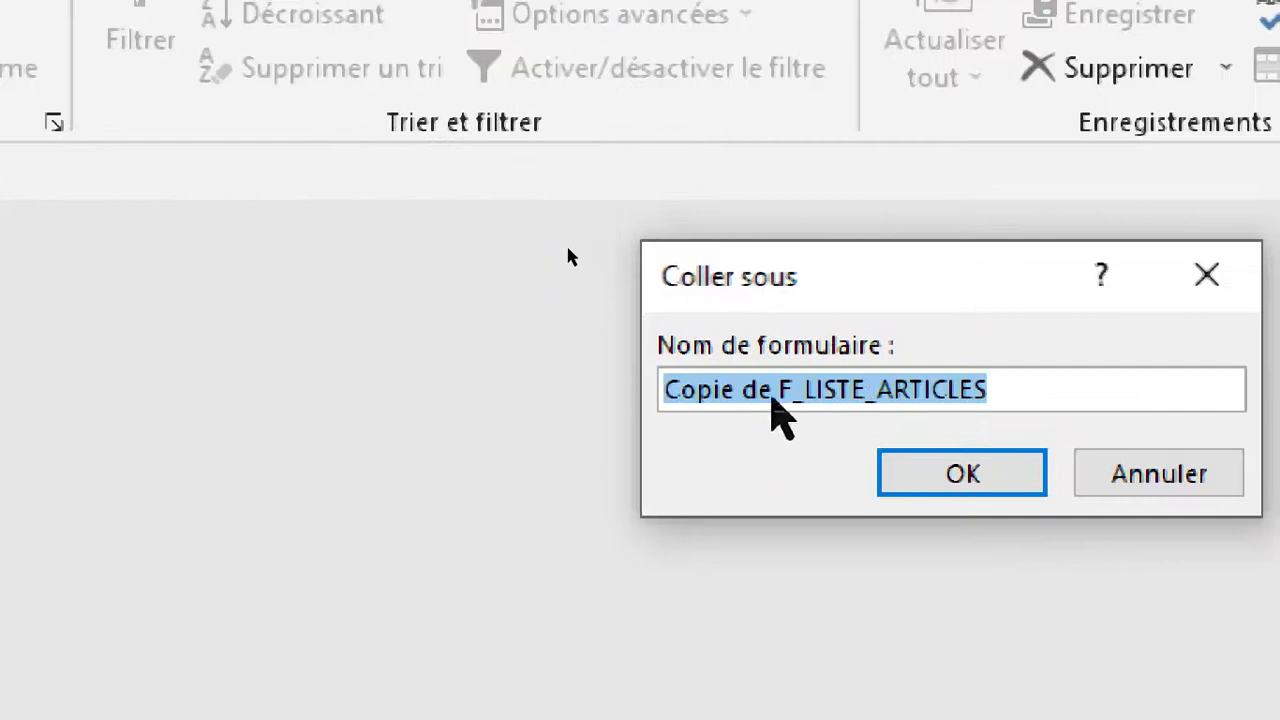
pyautogui.click(777, 390)
pyautogui.moveTo(777, 390); pyautogui.dragTo(594, 376)
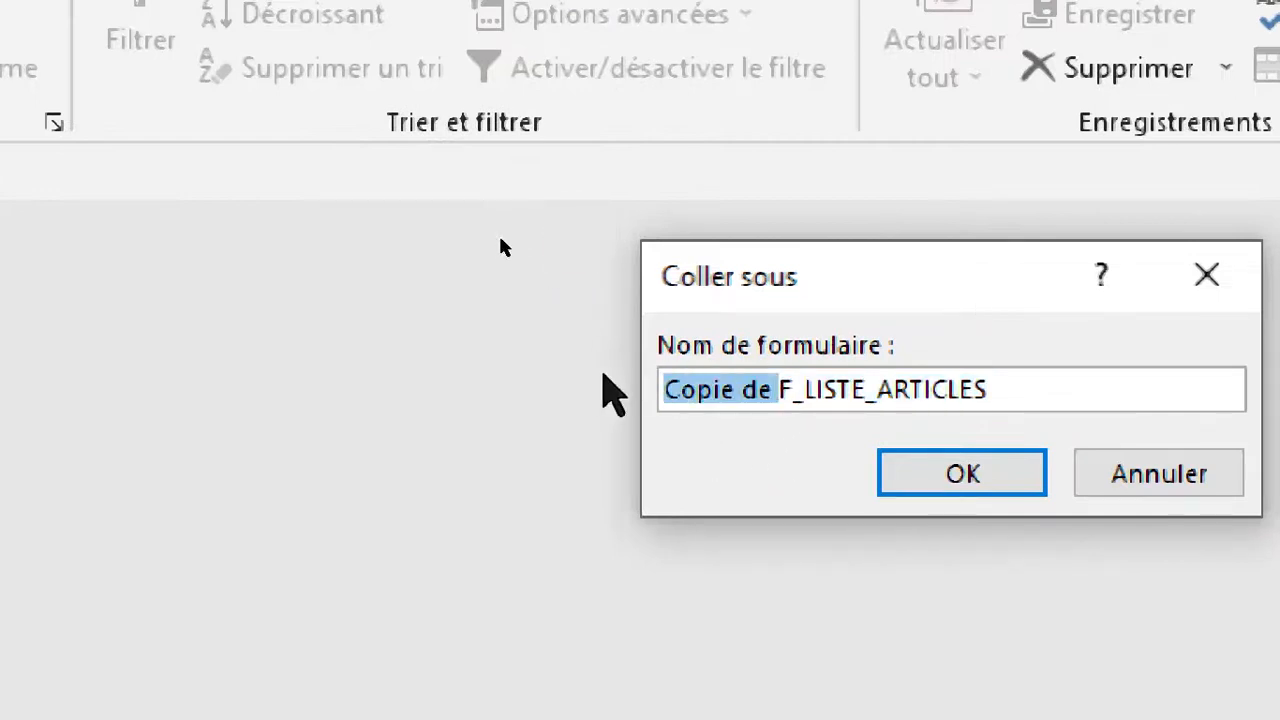
pyautogui.press('BackSpace')
pyautogui.doubleClick(845, 398)
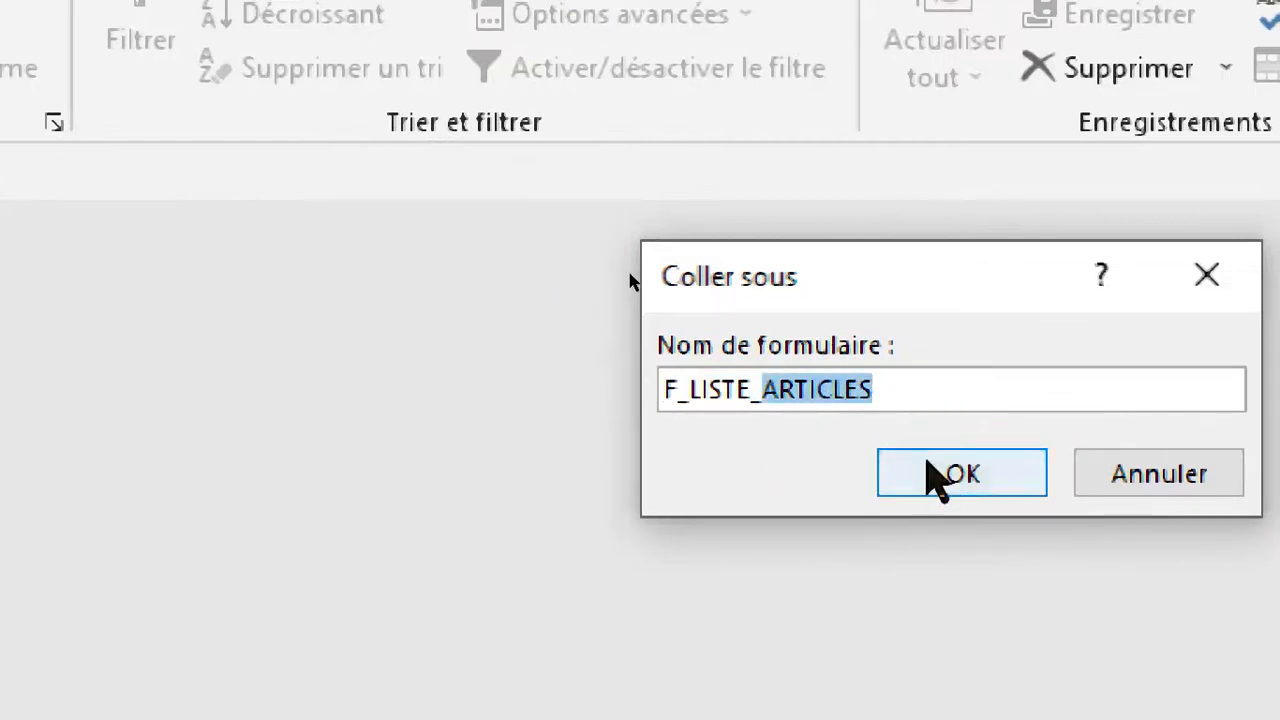
pyautogui.write('C')
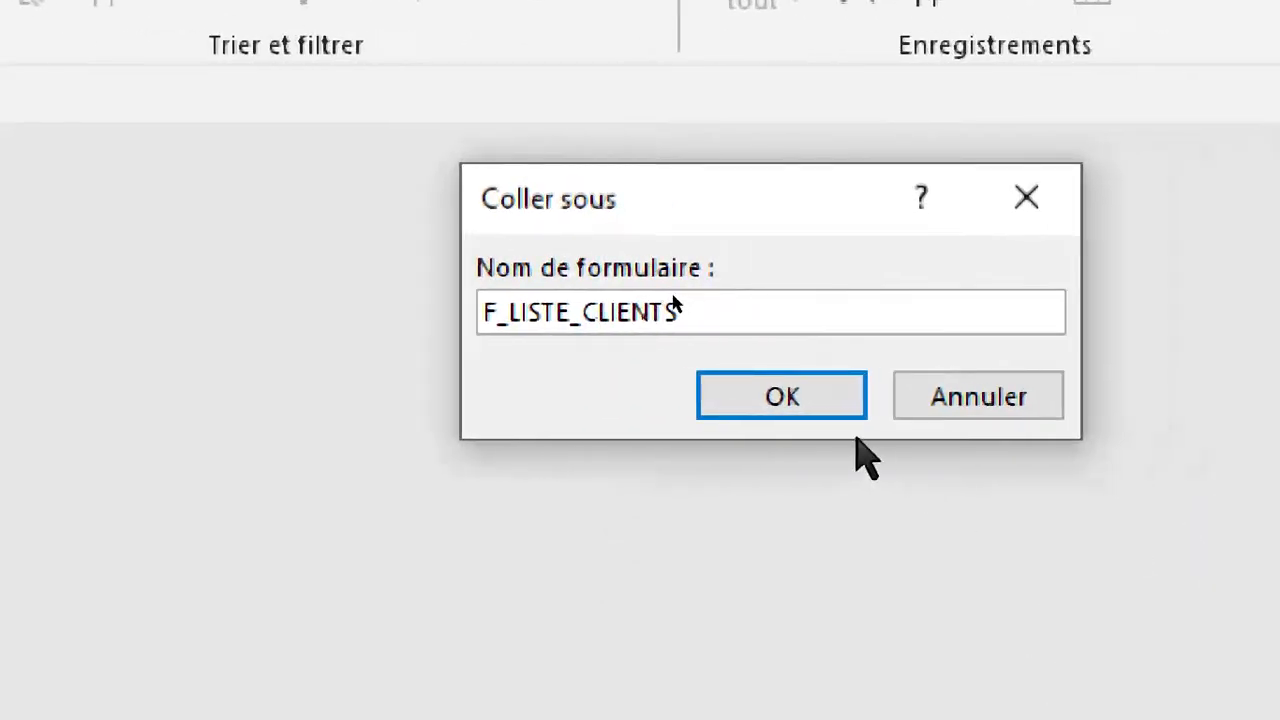
pyautogui.click(783, 397)
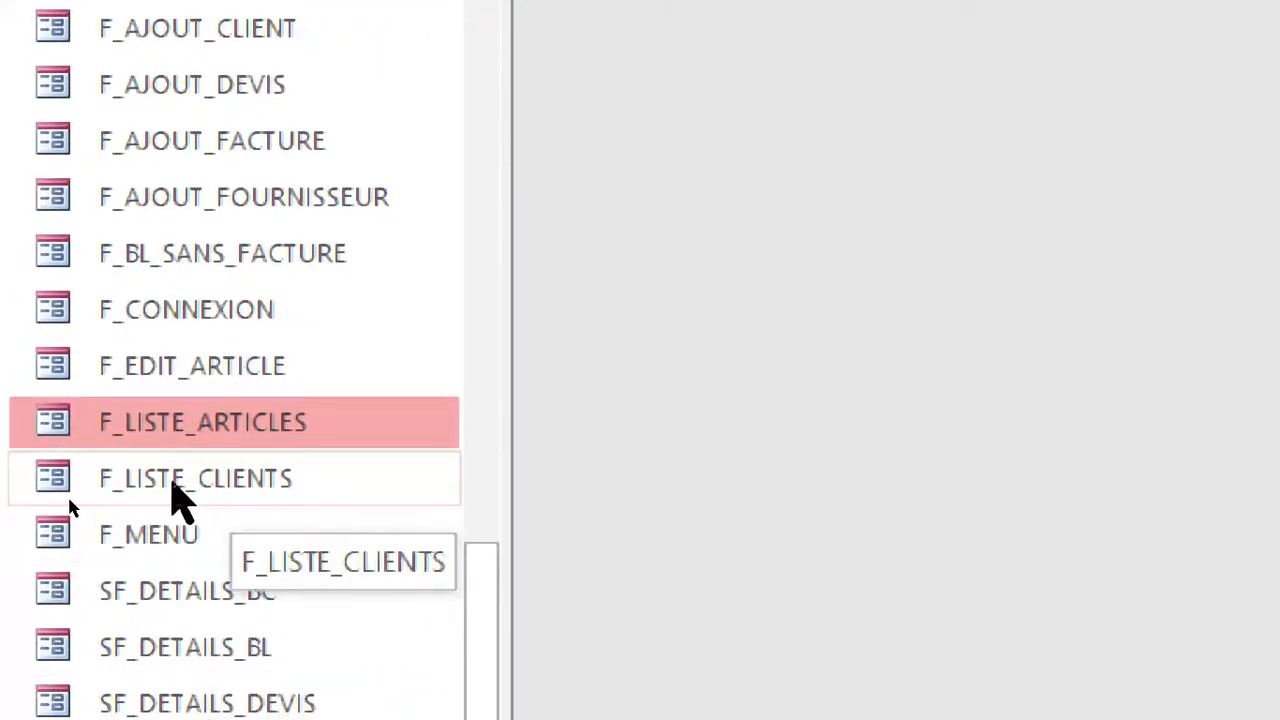
# Open F_LISTE_CLIENTS in design view and change its header title to "LISTE DES CLIENTS".
pyautogui.rightClick(188, 478)
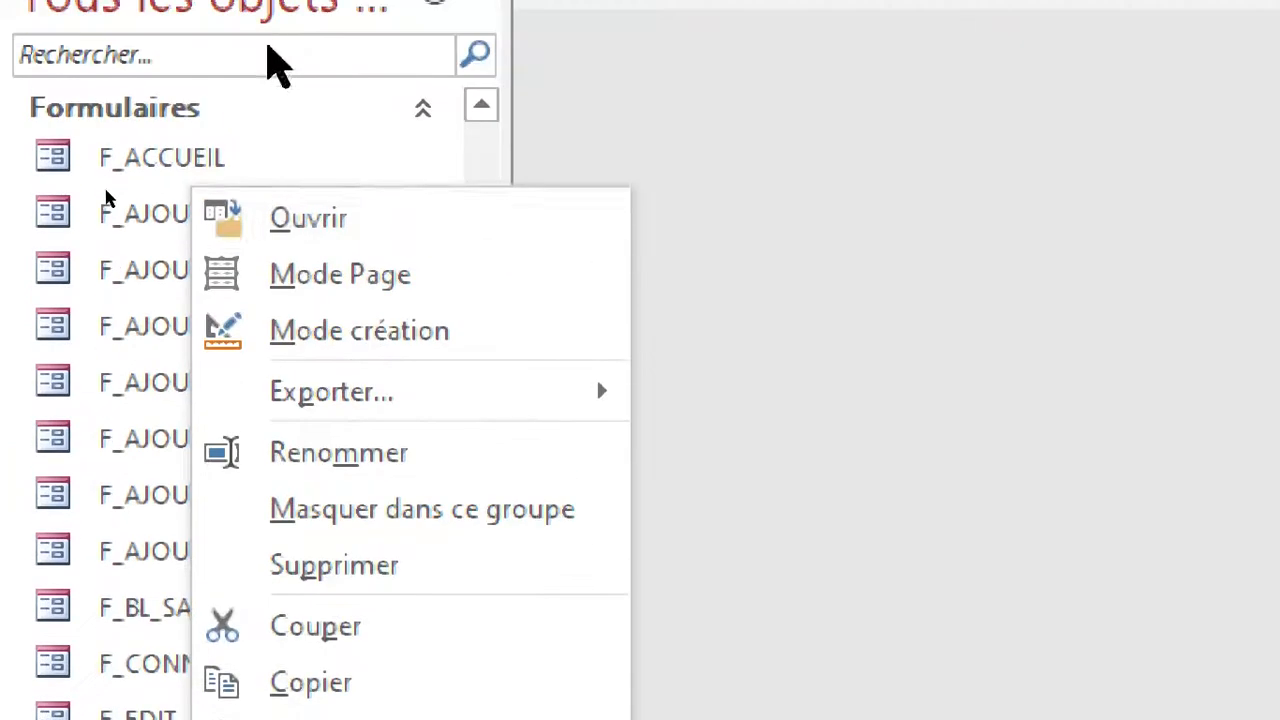
pyautogui.click(324, 334)
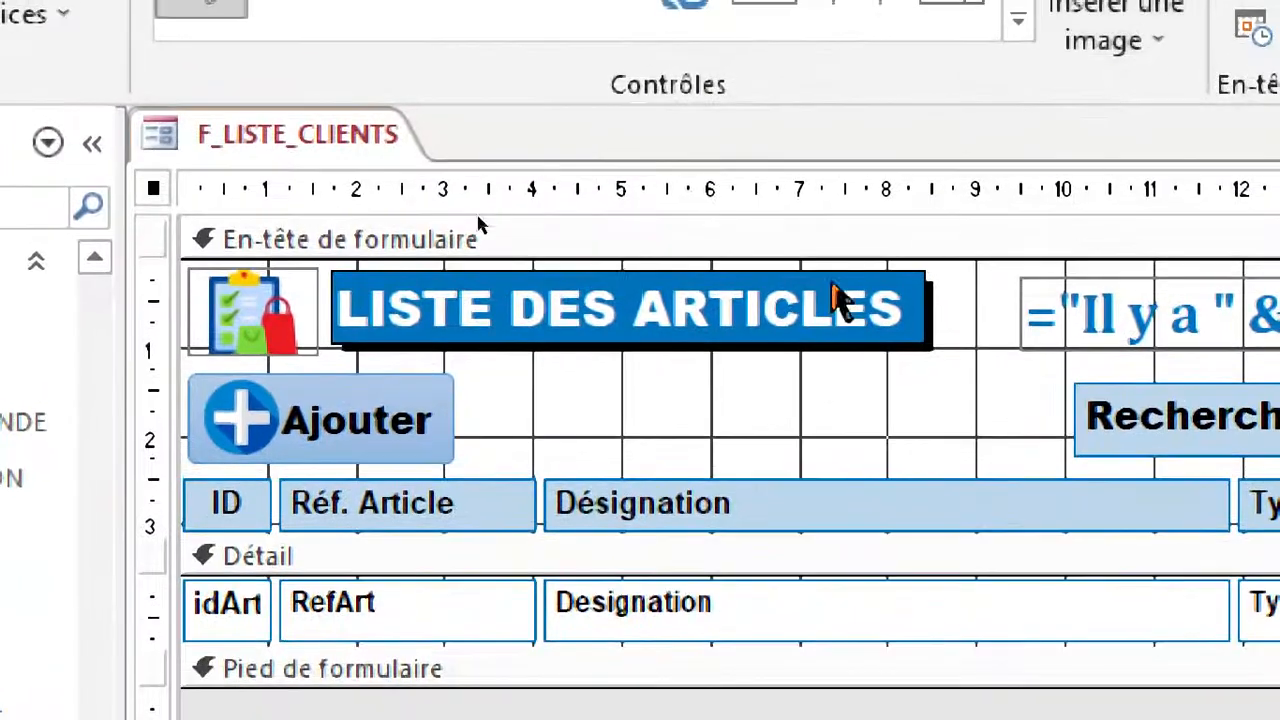
pyautogui.click(805, 215)
pyautogui.doubleClick(788, 204)
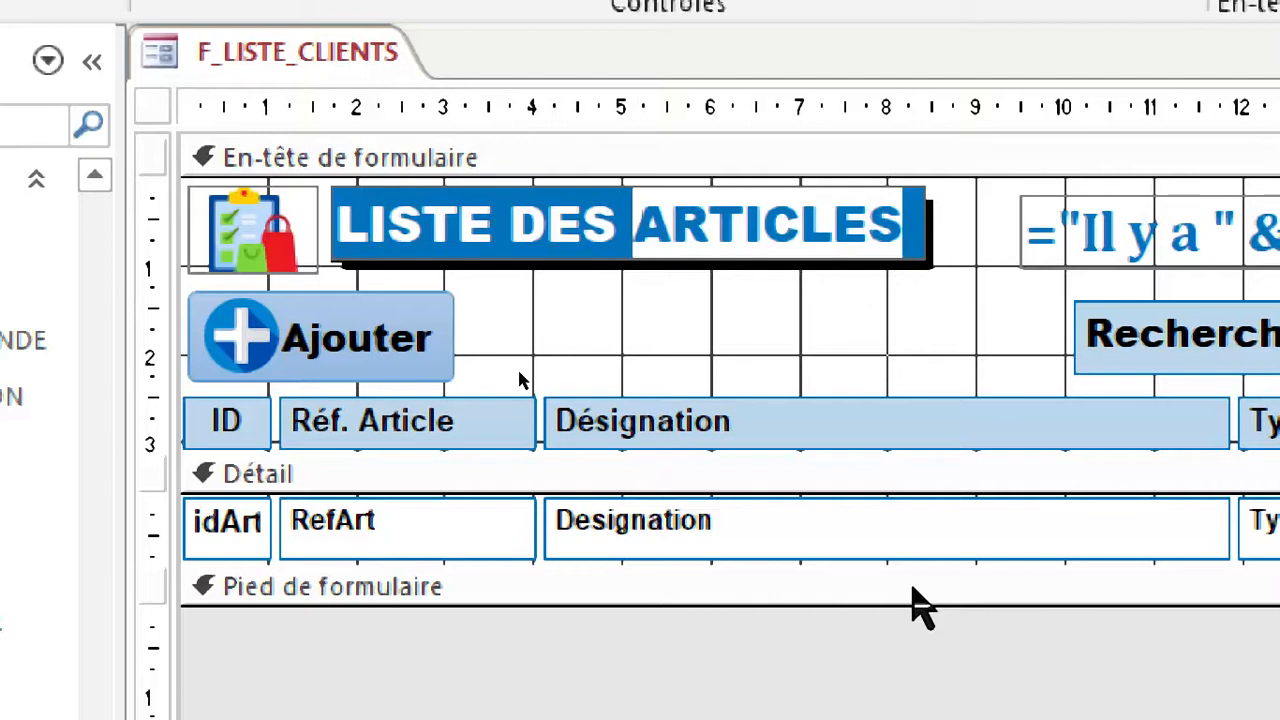
pyautogui.write('CLIE')
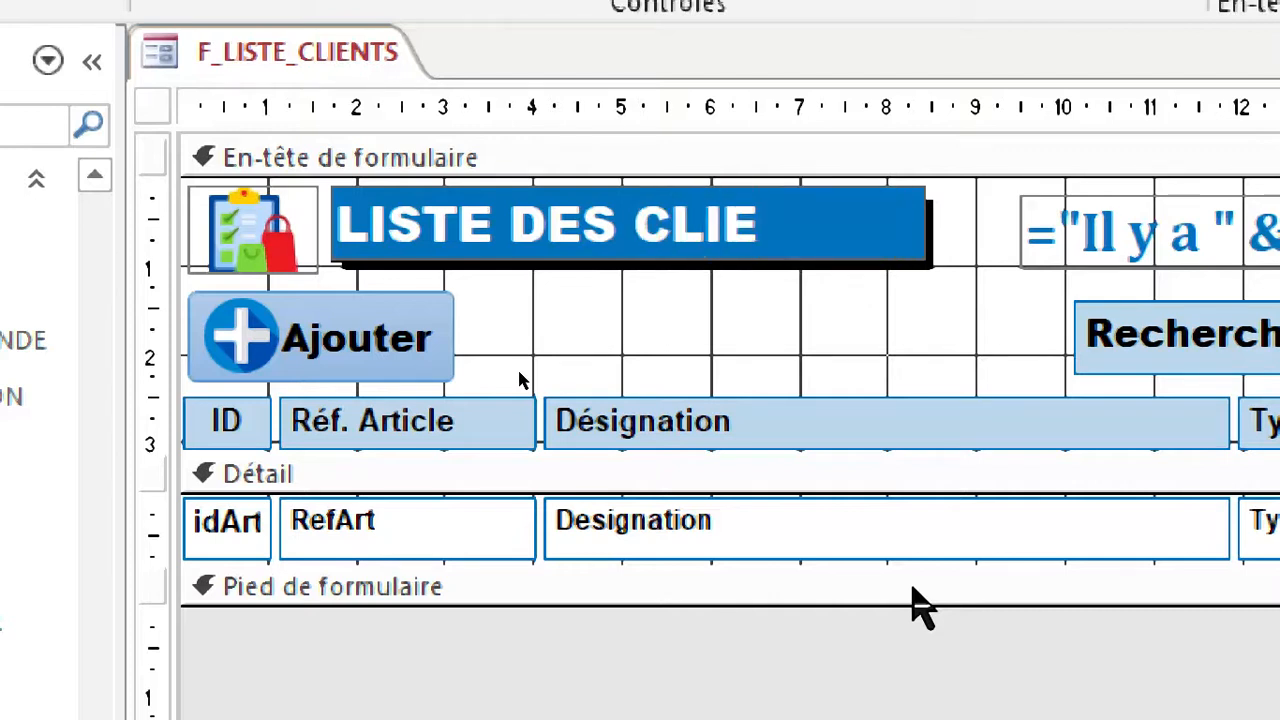
pyautogui.write('NTS')
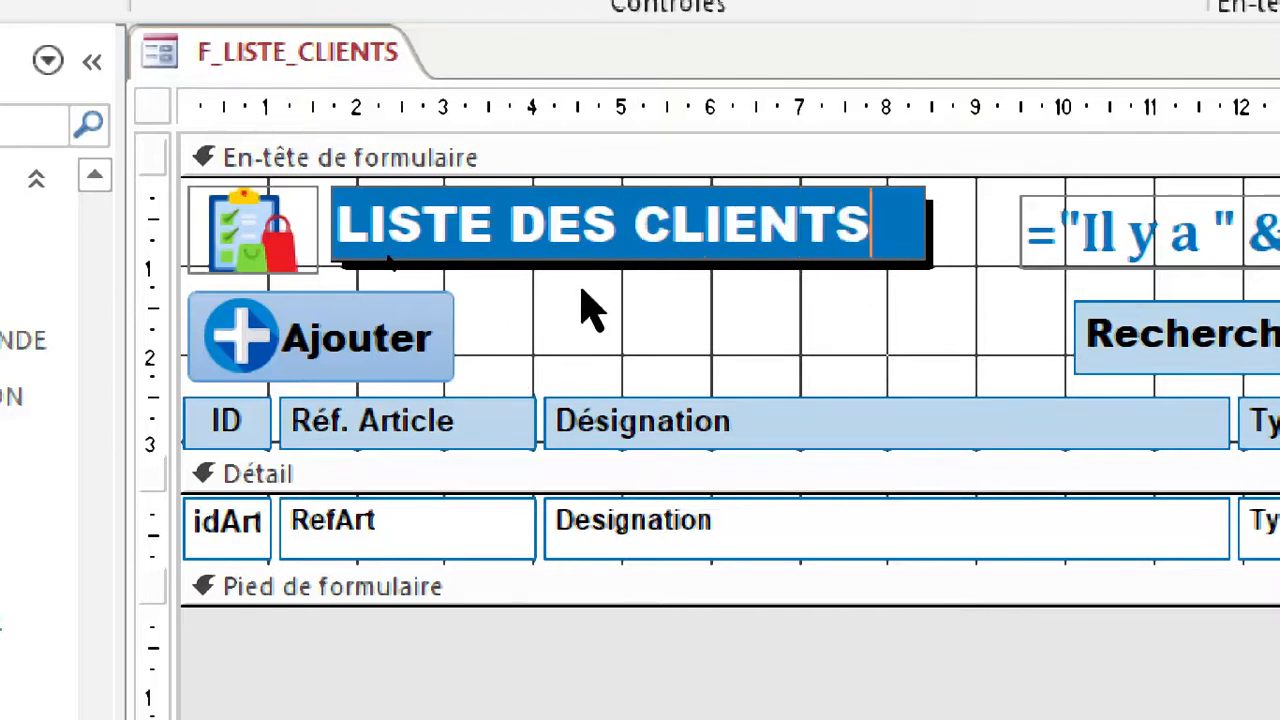
pyautogui.click(392, 270)
# Replace the picture beside the form's header title with CLIENT1.png from the icons folder on the desktop.
pyautogui.click(260, 244)
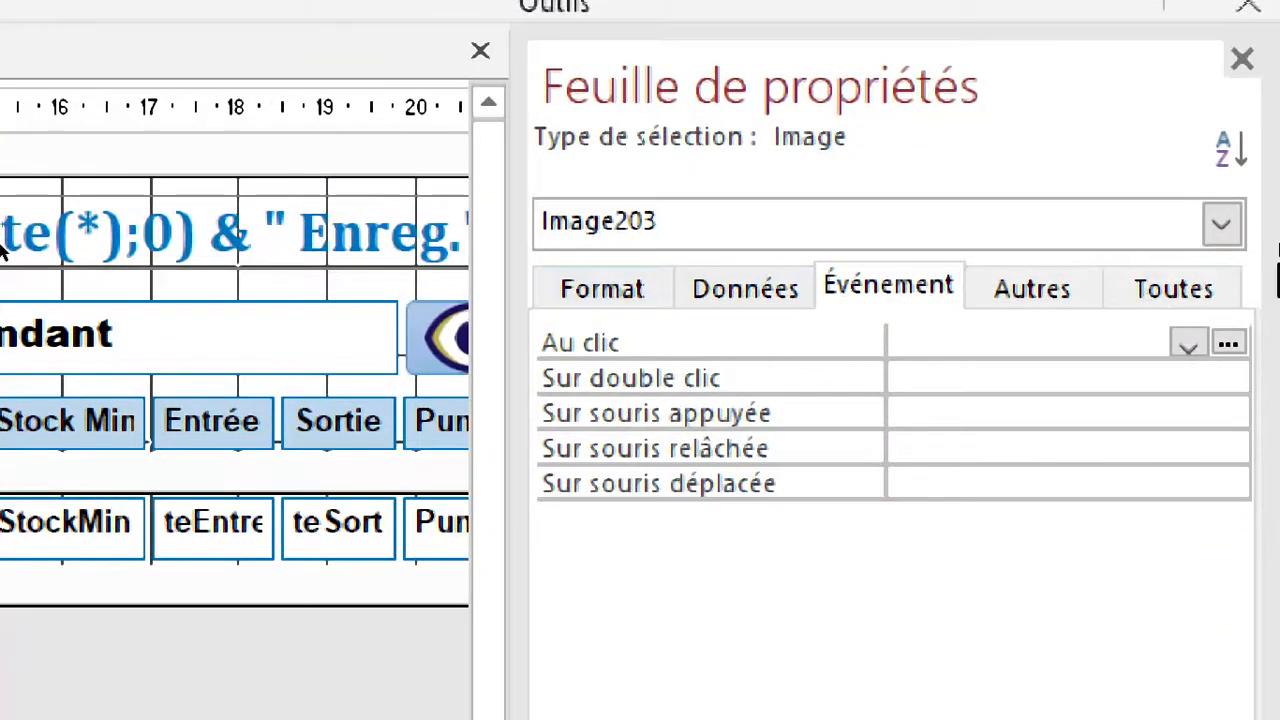
pyautogui.click(1174, 289)
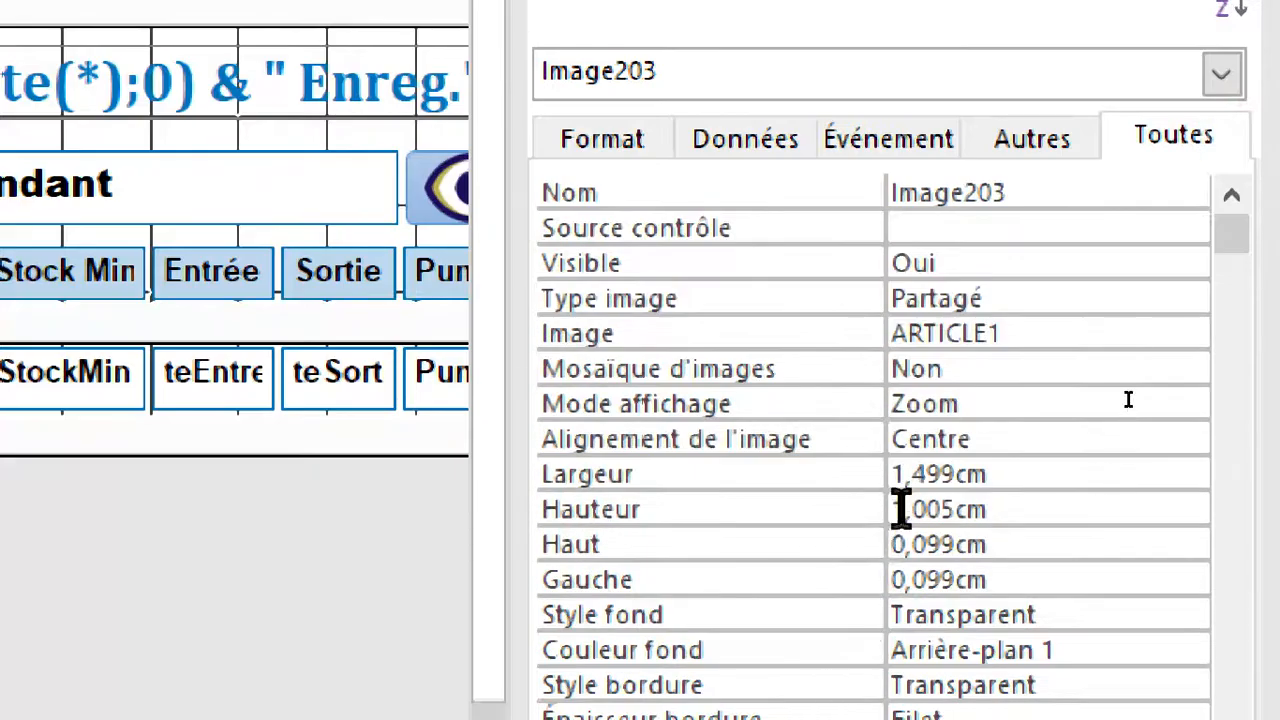
pyautogui.click(1101, 336)
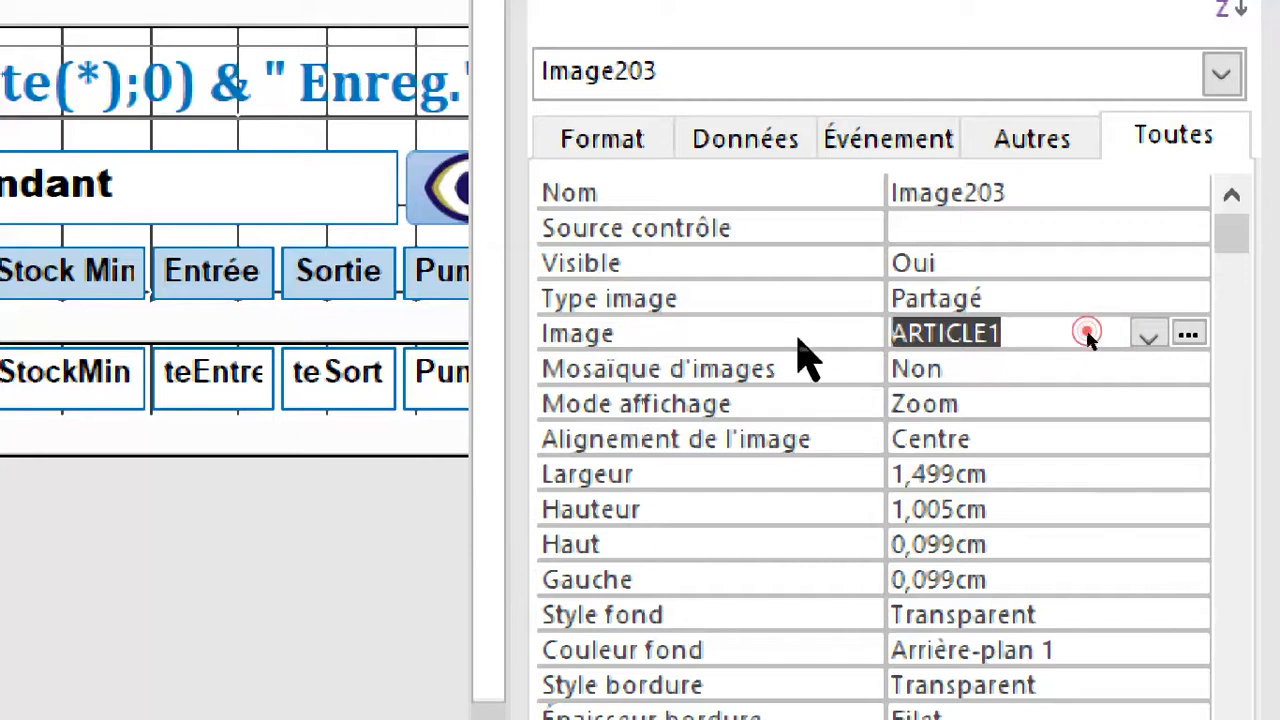
pyautogui.click(1188, 336)
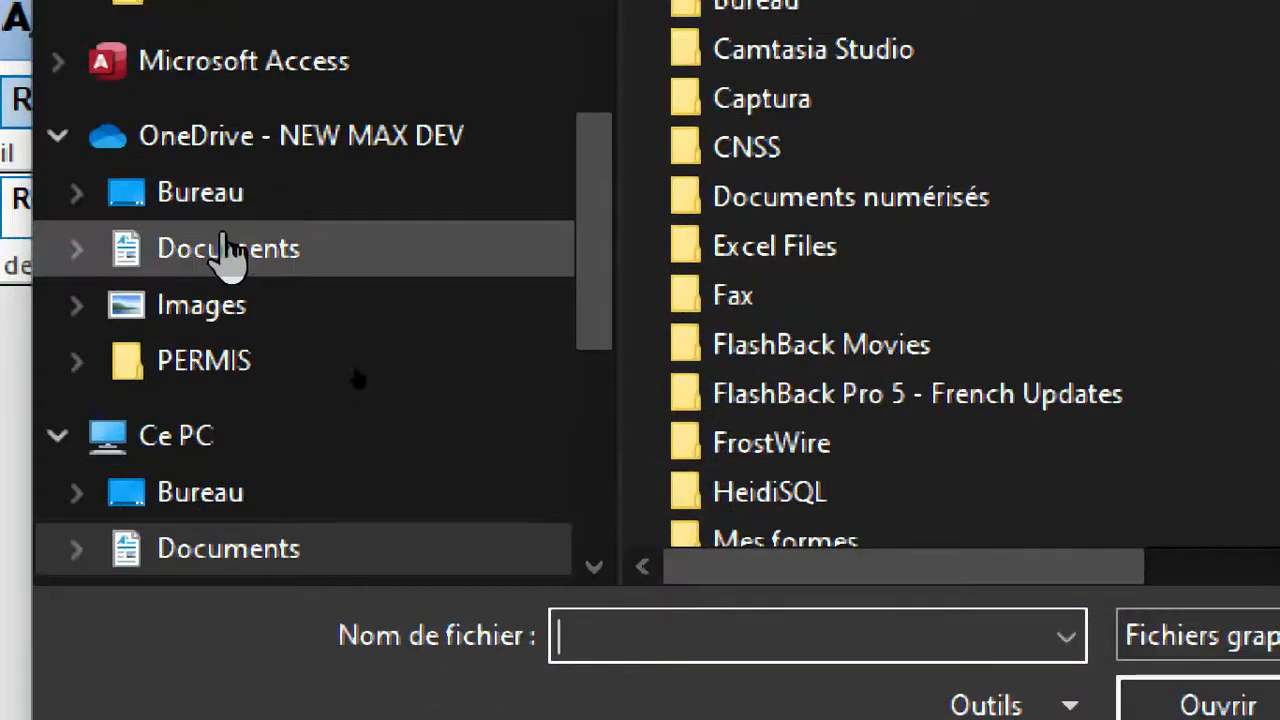
pyautogui.scroll(2, 340, 130)
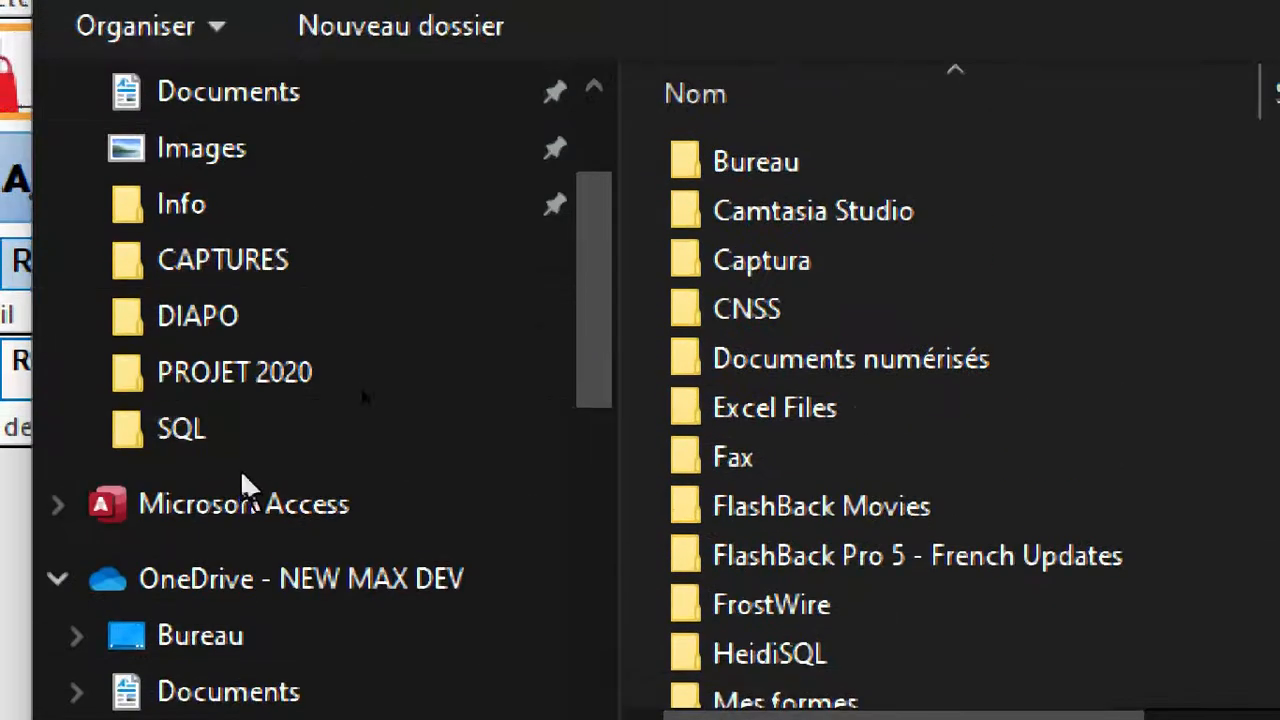
pyautogui.scroll(2, 245, 485)
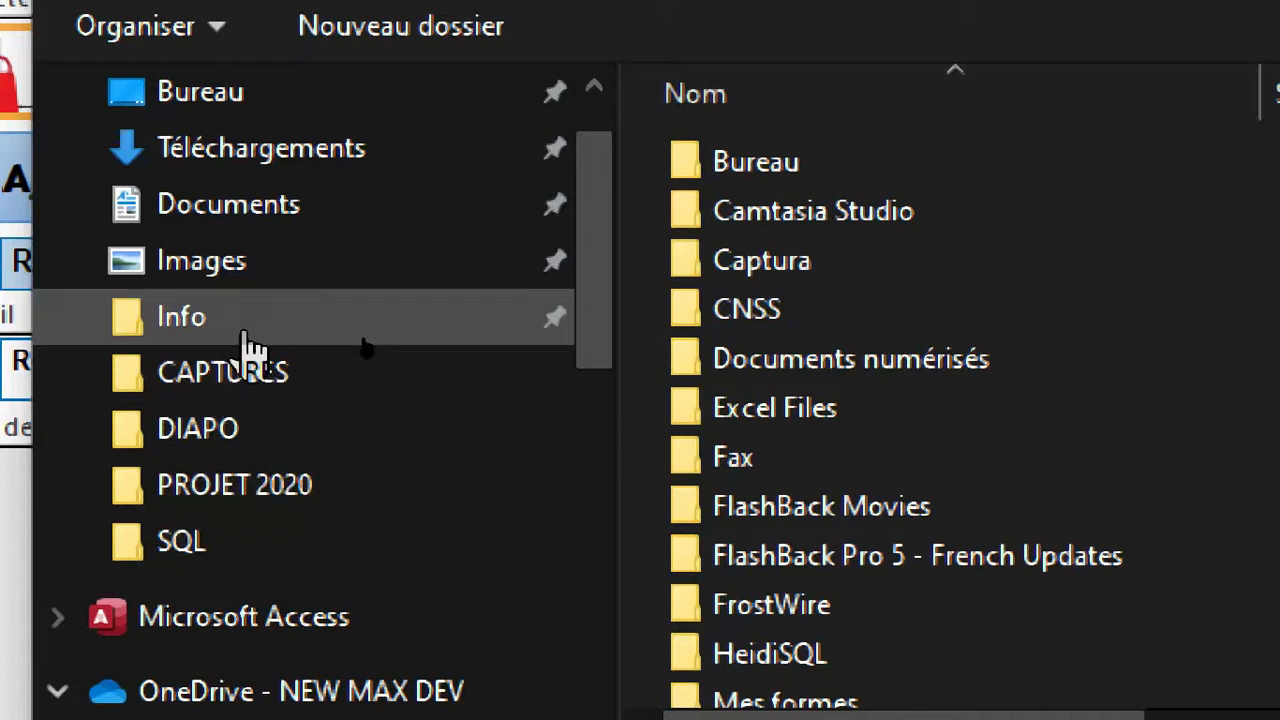
pyautogui.scroll(1, 270, 420)
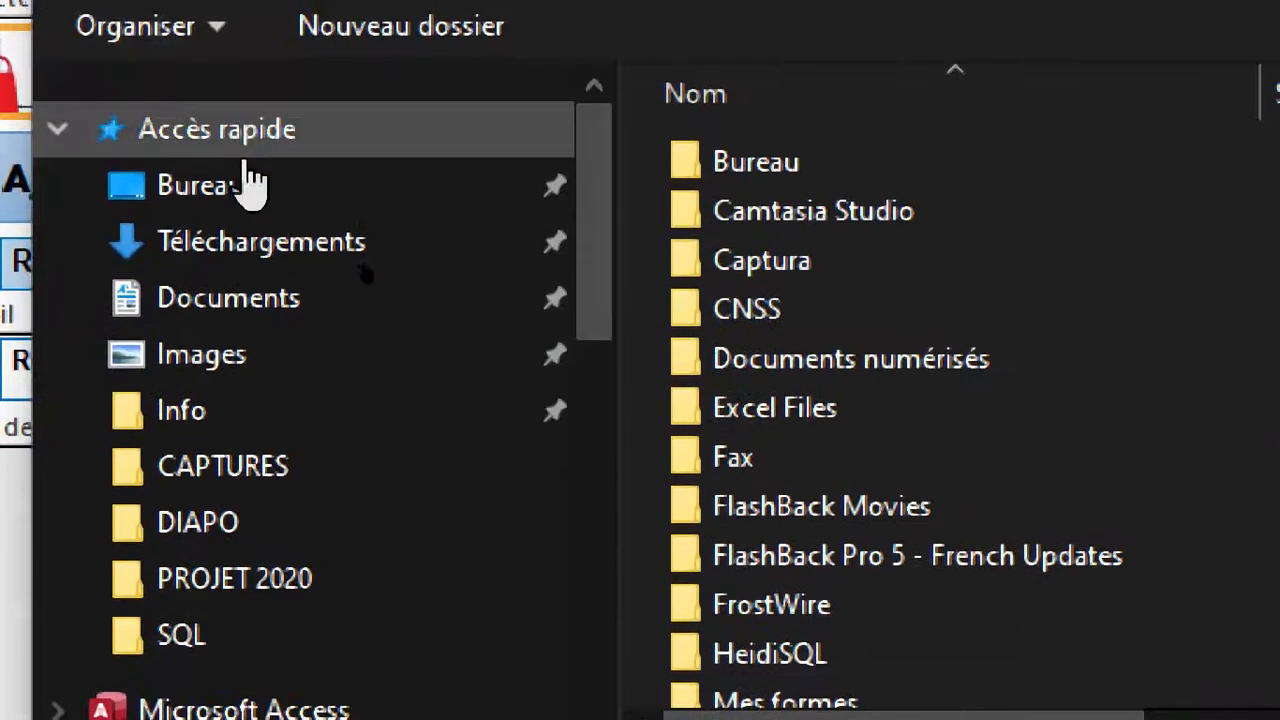
pyautogui.click(243, 186)
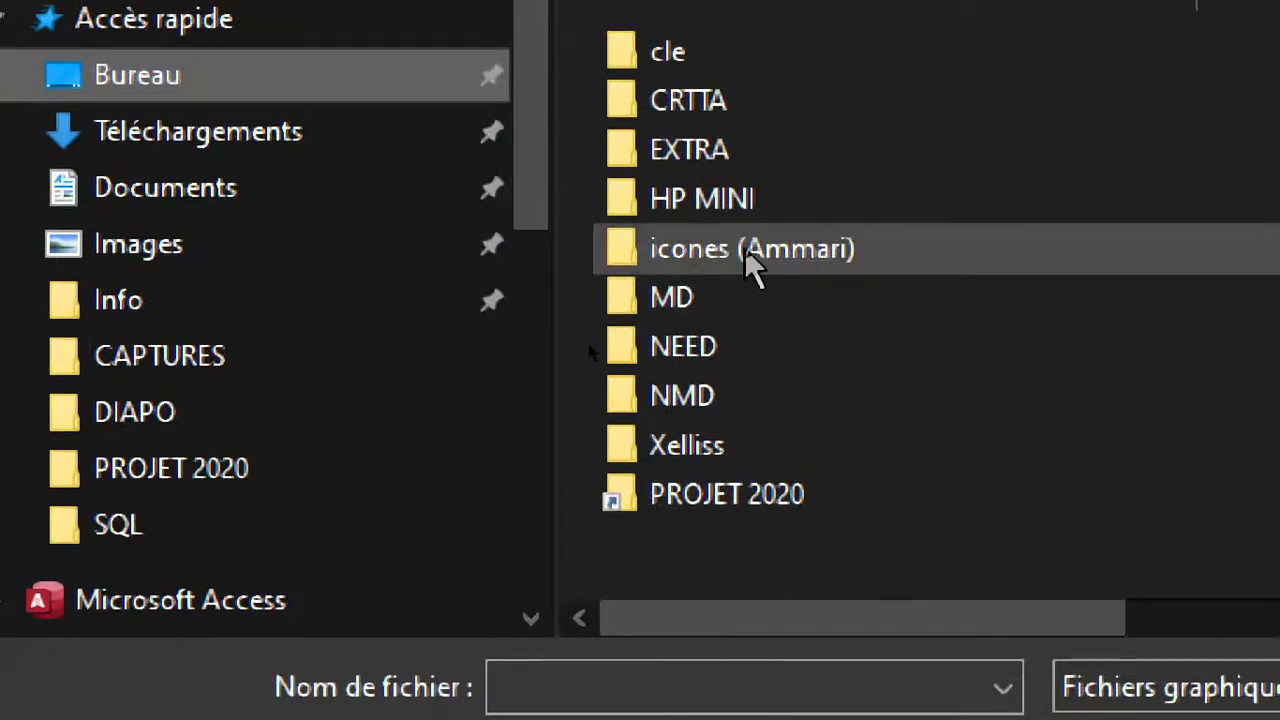
pyautogui.doubleClick(757, 362)
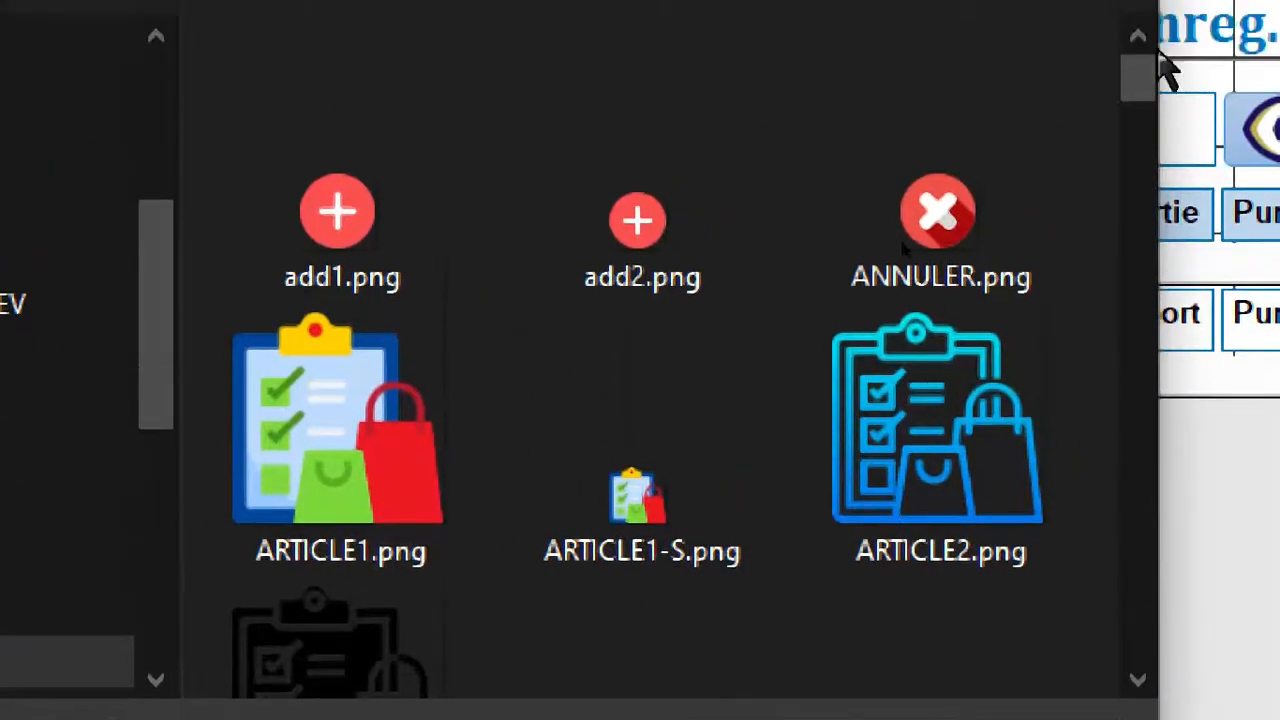
pyautogui.moveTo(1137, 80); pyautogui.dragTo(1151, 188)
pyautogui.click(350, 340)
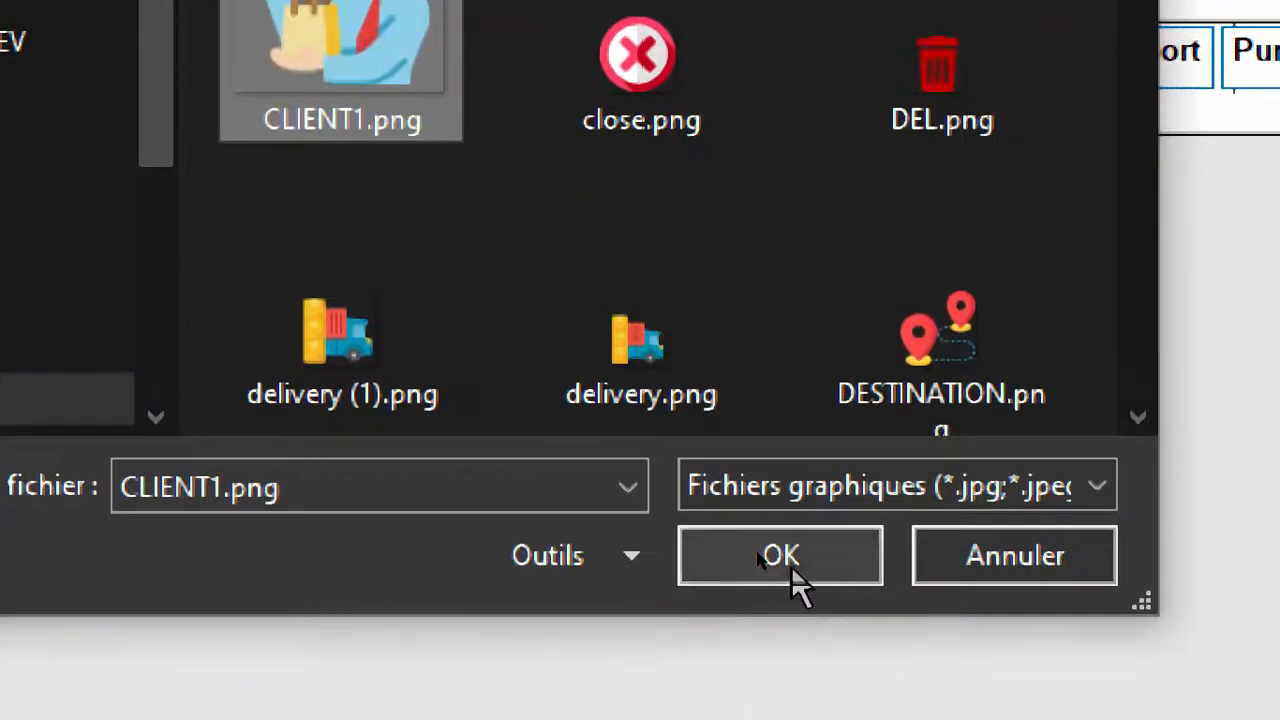
pyautogui.click(786, 568)
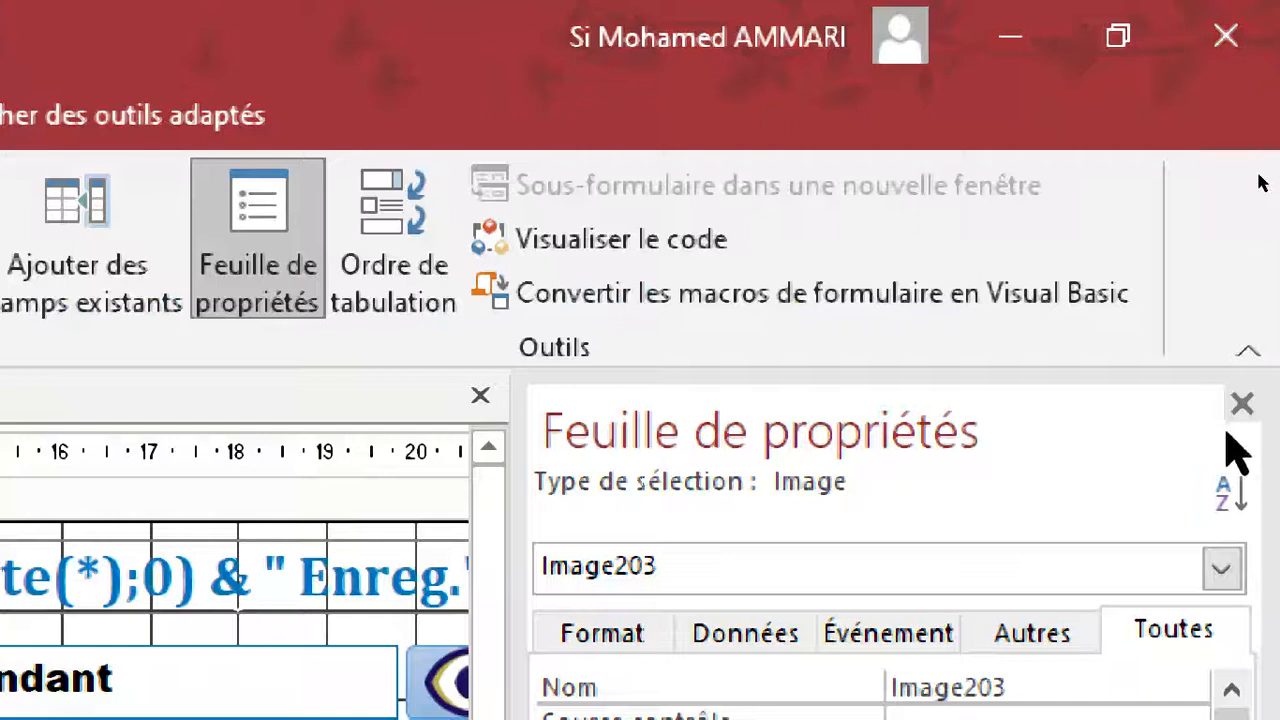
pyautogui.click(1244, 405)
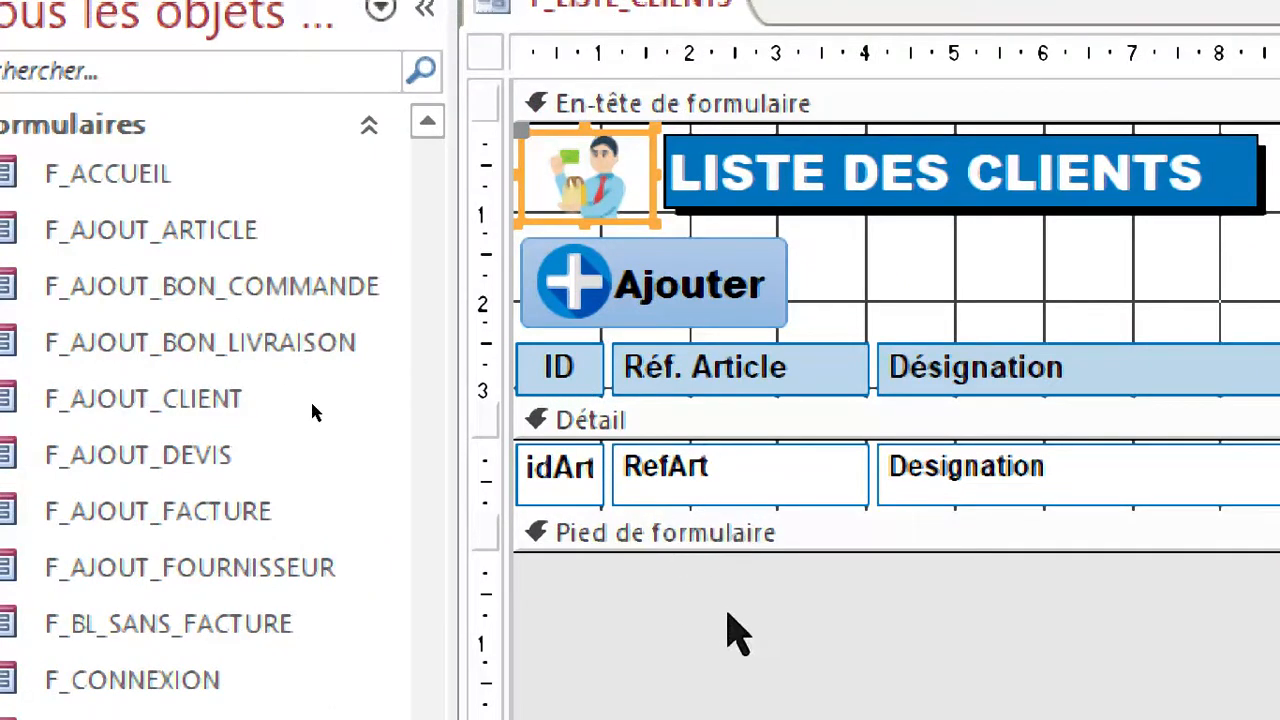
# Delete the article column headings and fields from Réf. Article onward, keeping the ID column and the edit and delete buttons.
pyautogui.moveTo(711, 615); pyautogui.dragTo(1204, 340)
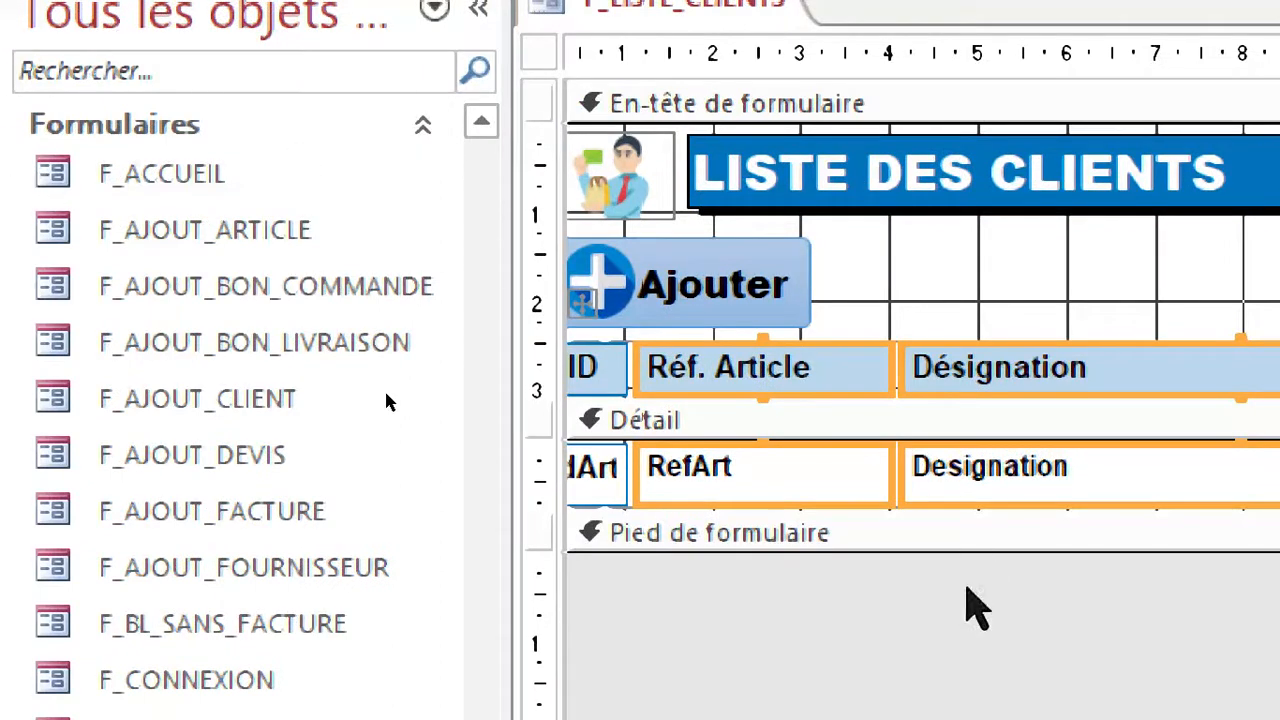
pyautogui.press('Delete')
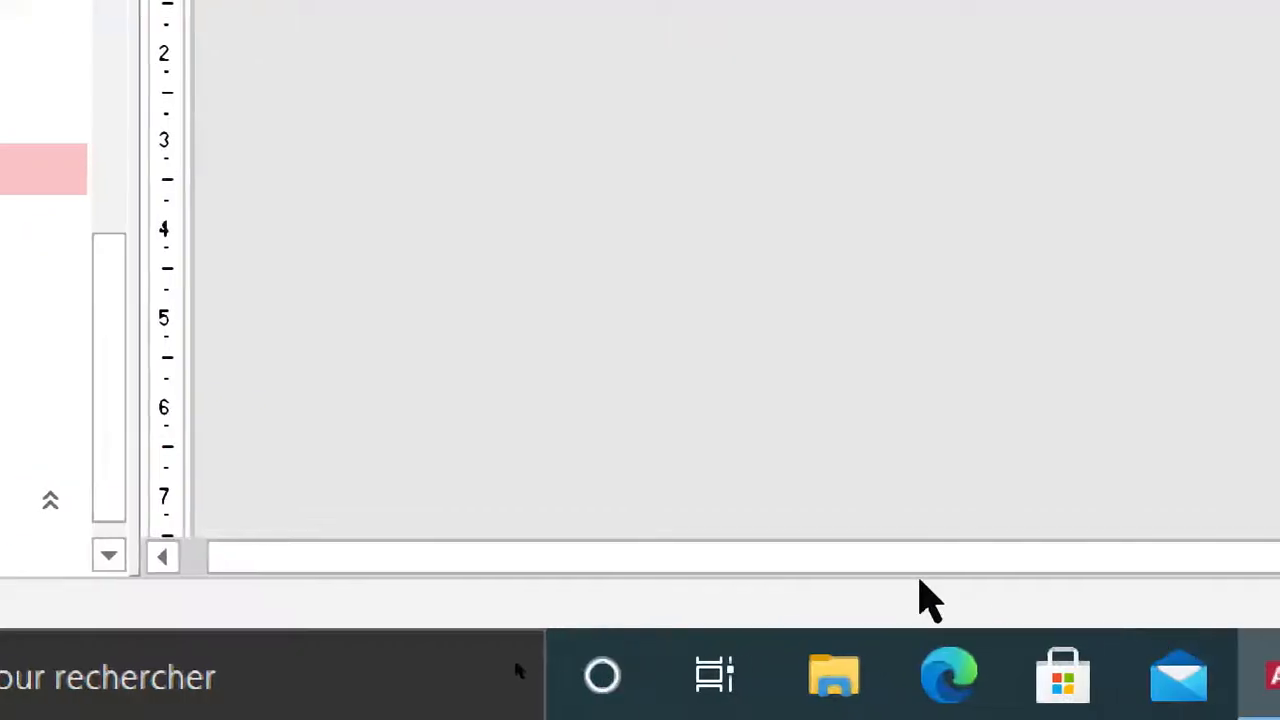
# Set the form's record source to R_LISTE_CLIENTS and close its properties.
pyautogui.moveTo(868, 563); pyautogui.dragTo(374, 538)
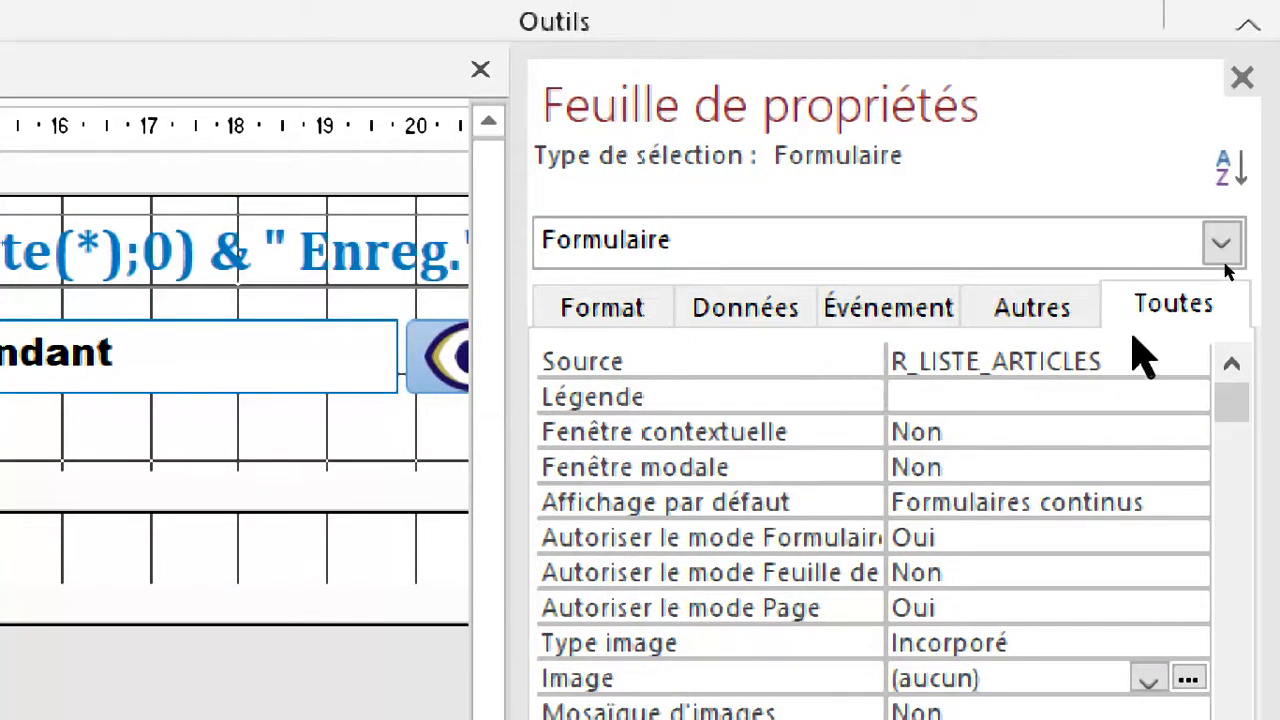
pyautogui.click(775, 368)
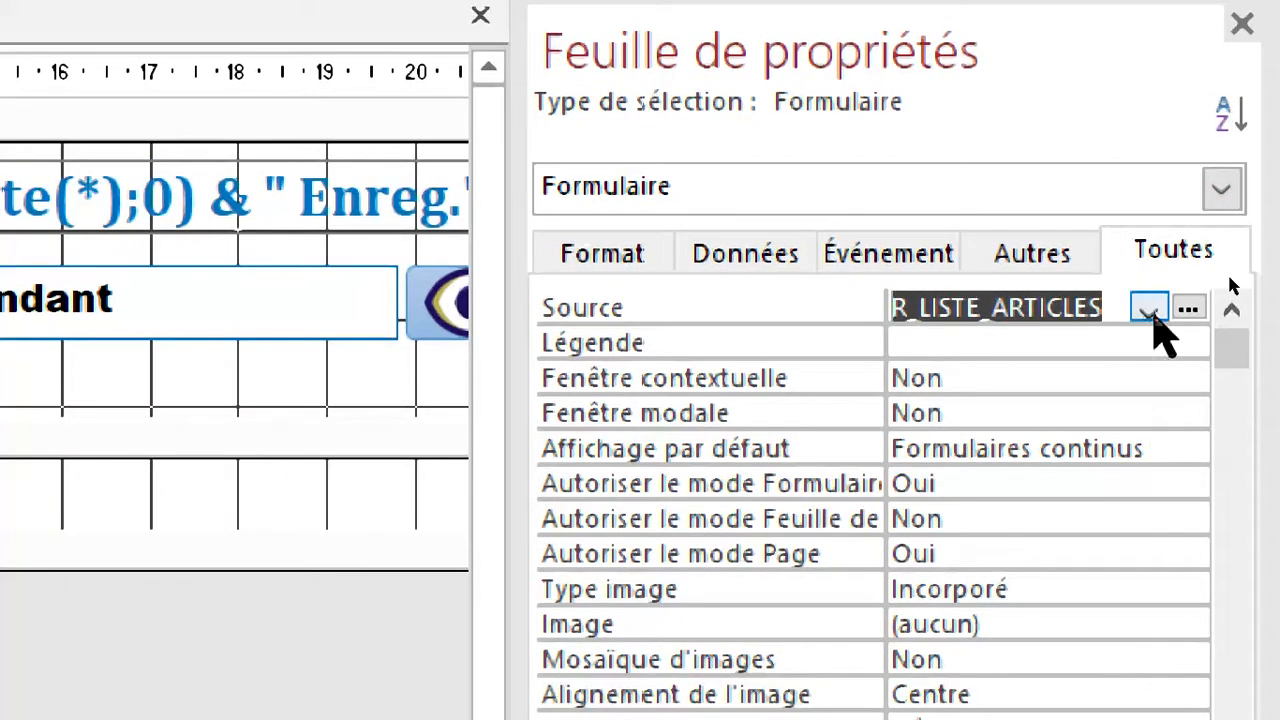
pyautogui.click(1150, 312)
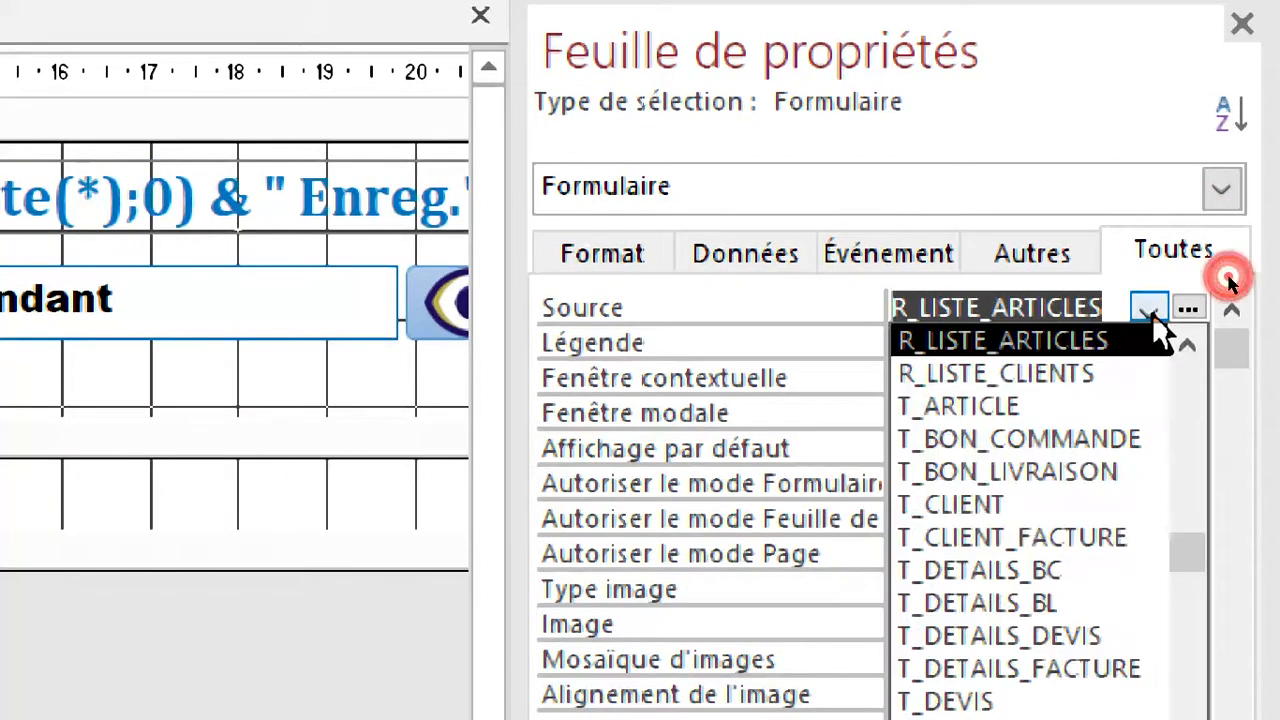
pyautogui.click(995, 378)
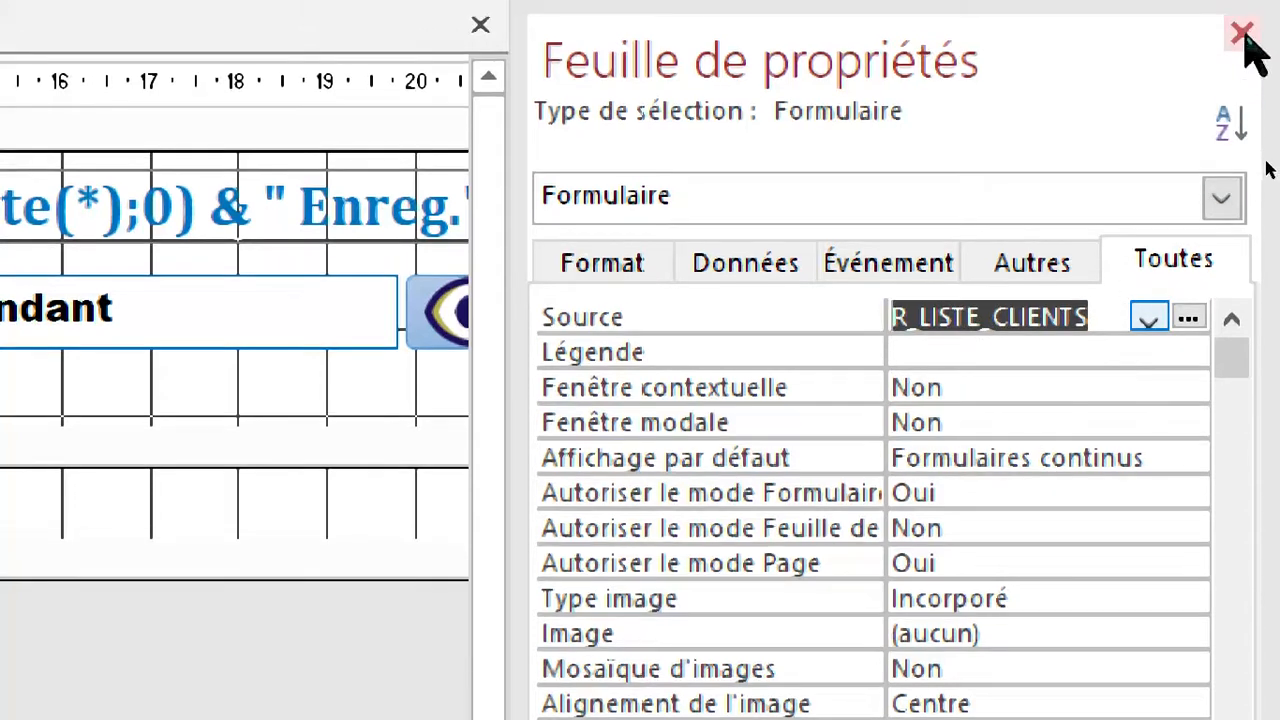
pyautogui.click(1264, 166)
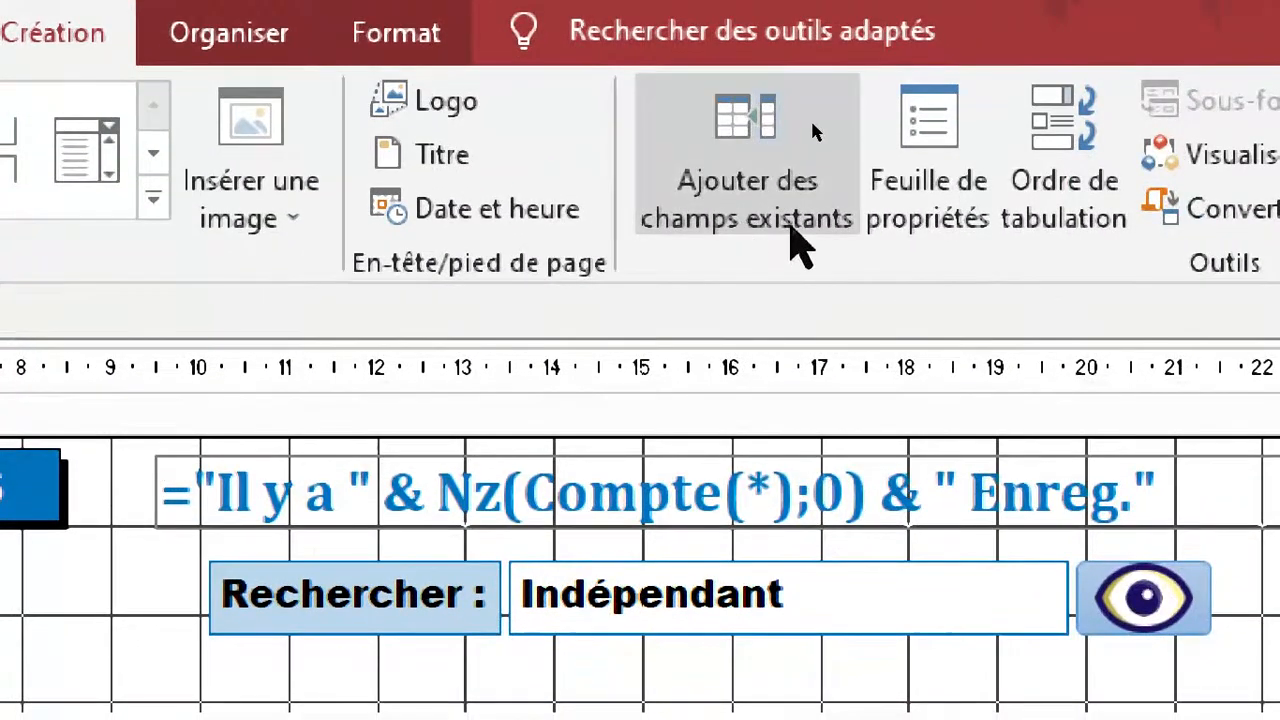
# Add the idClt field to the layout beside idArt, and remove the idArt column.
pyautogui.click(790, 228)
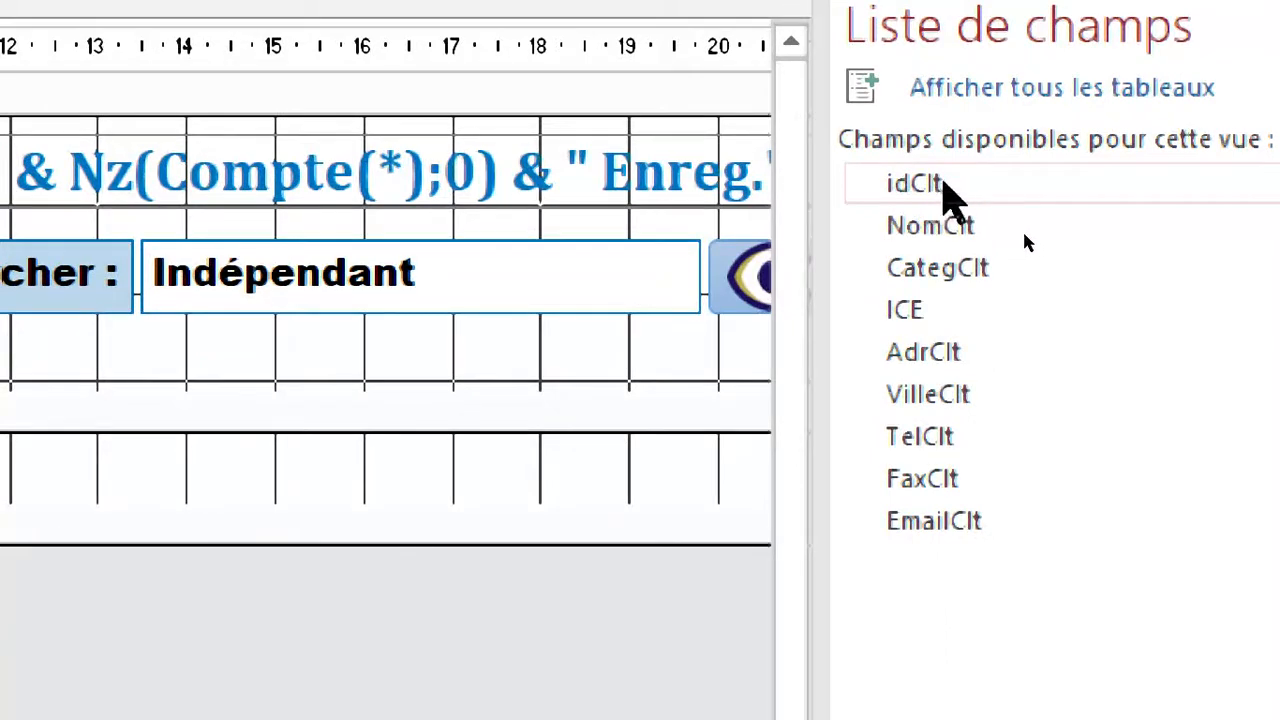
pyautogui.moveTo(925, 188); pyautogui.dragTo(300, 345)
pyautogui.moveTo(119, 394); pyautogui.dragTo(662, 308)
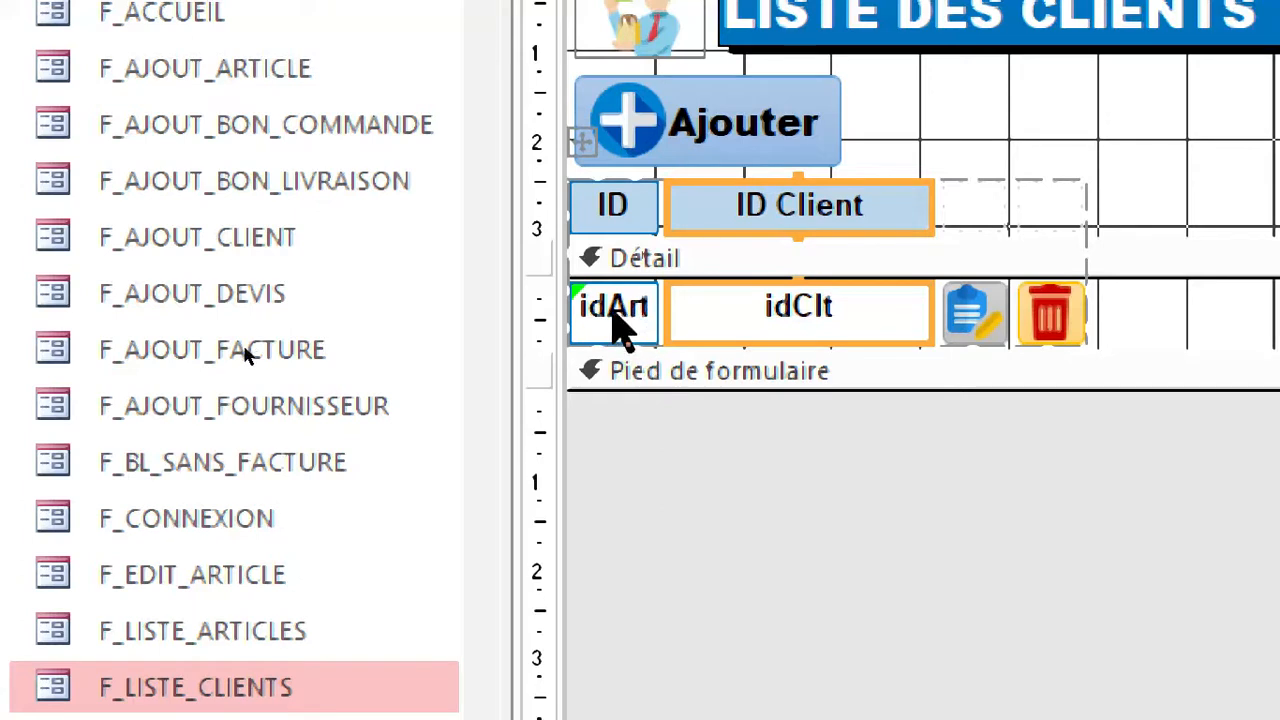
pyautogui.rightClick(610, 302)
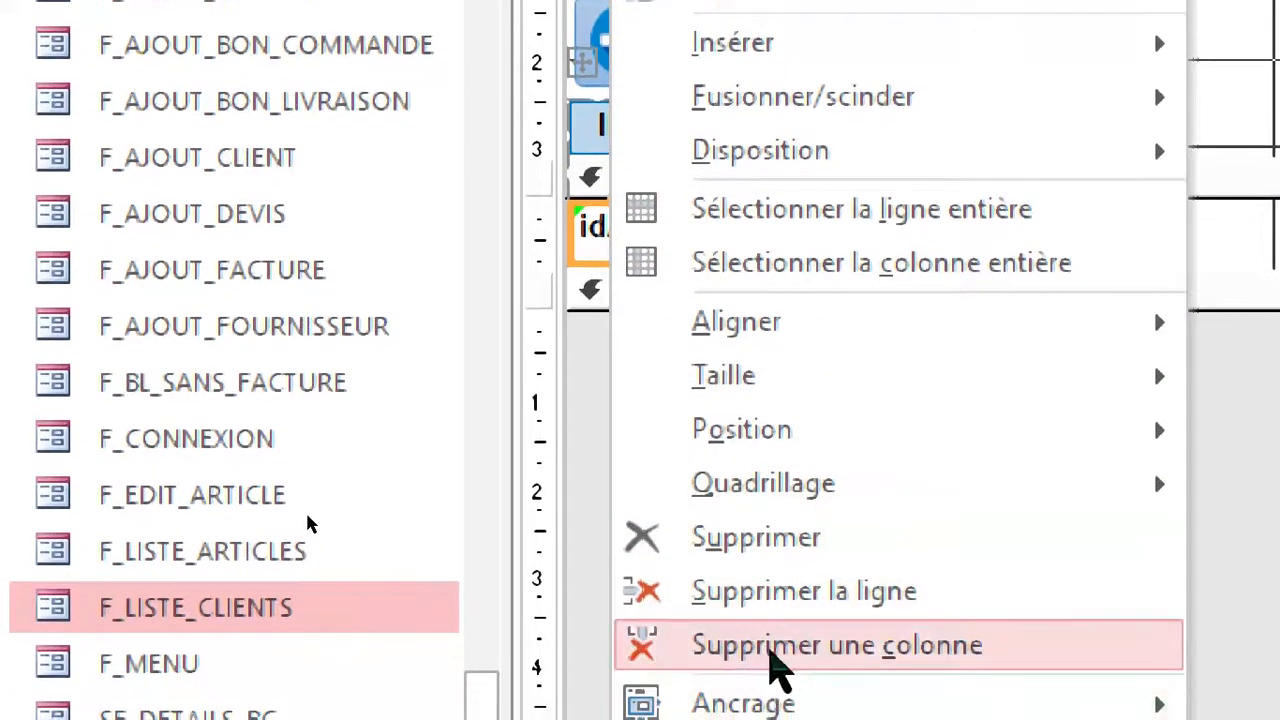
pyautogui.click(812, 648)
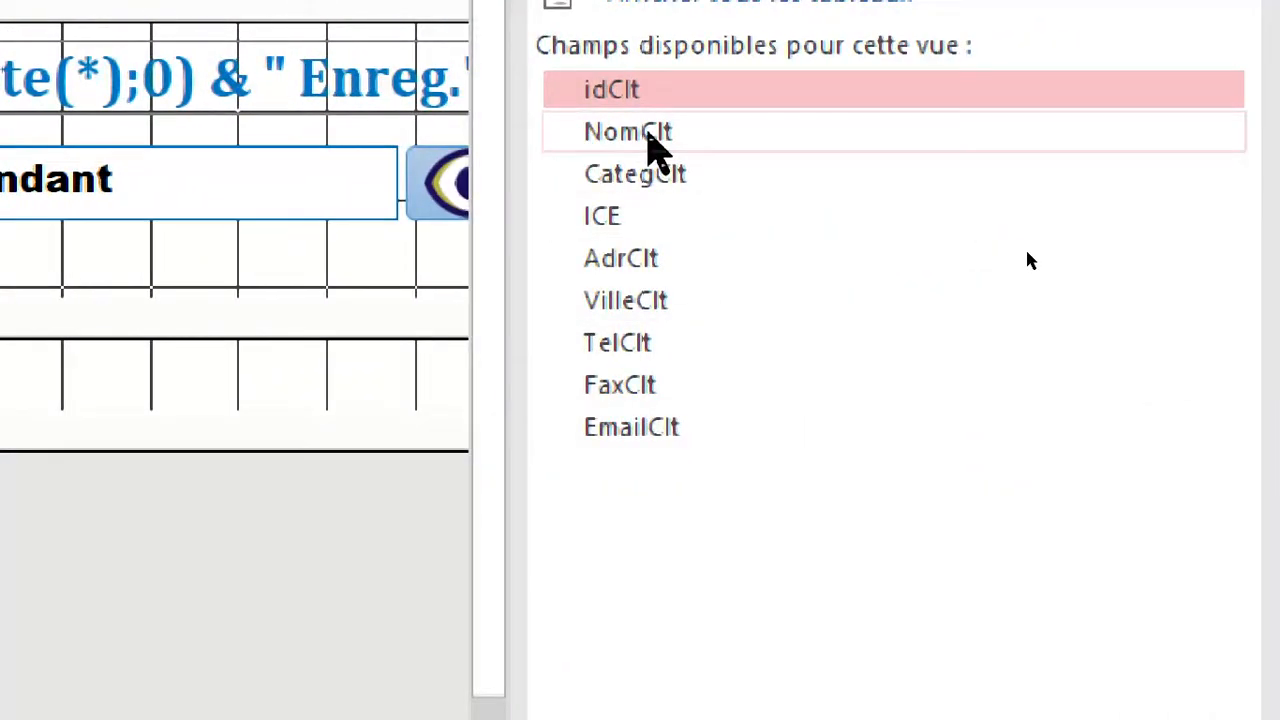
# Add the NomClt, CategClt, ICE, AdrClt and VilleClt fields as successive columns before the edit and delete buttons.
pyautogui.moveTo(648, 132); pyautogui.dragTo(390, 380)
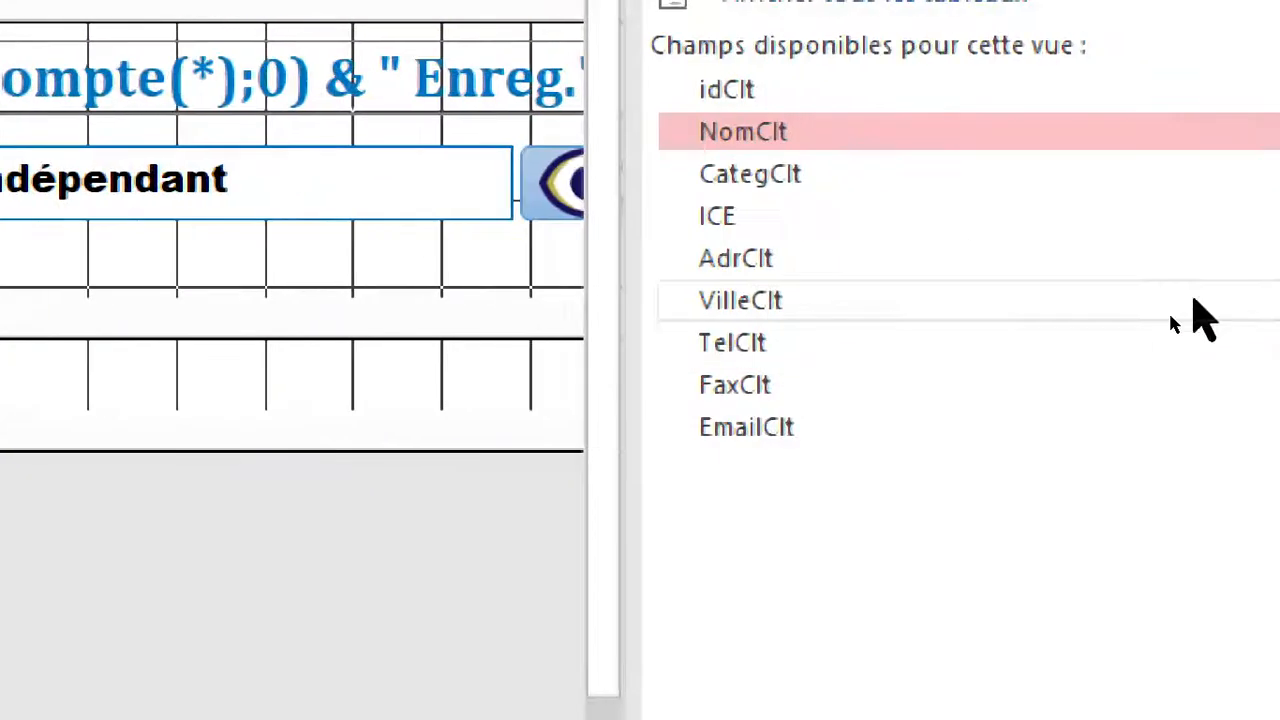
pyautogui.moveTo(752, 166); pyautogui.dragTo(757, 389)
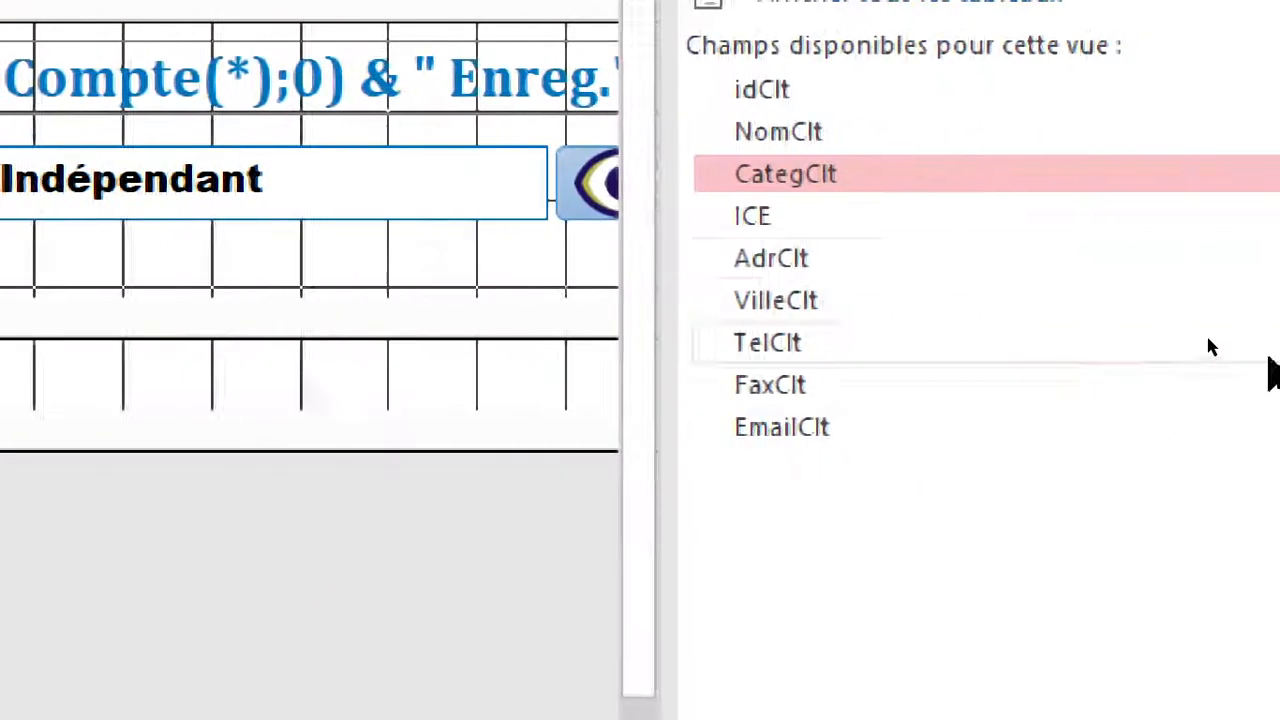
pyautogui.moveTo(766, 215); pyautogui.dragTo(68, 572)
pyautogui.moveTo(347, 428); pyautogui.dragTo(615, 414)
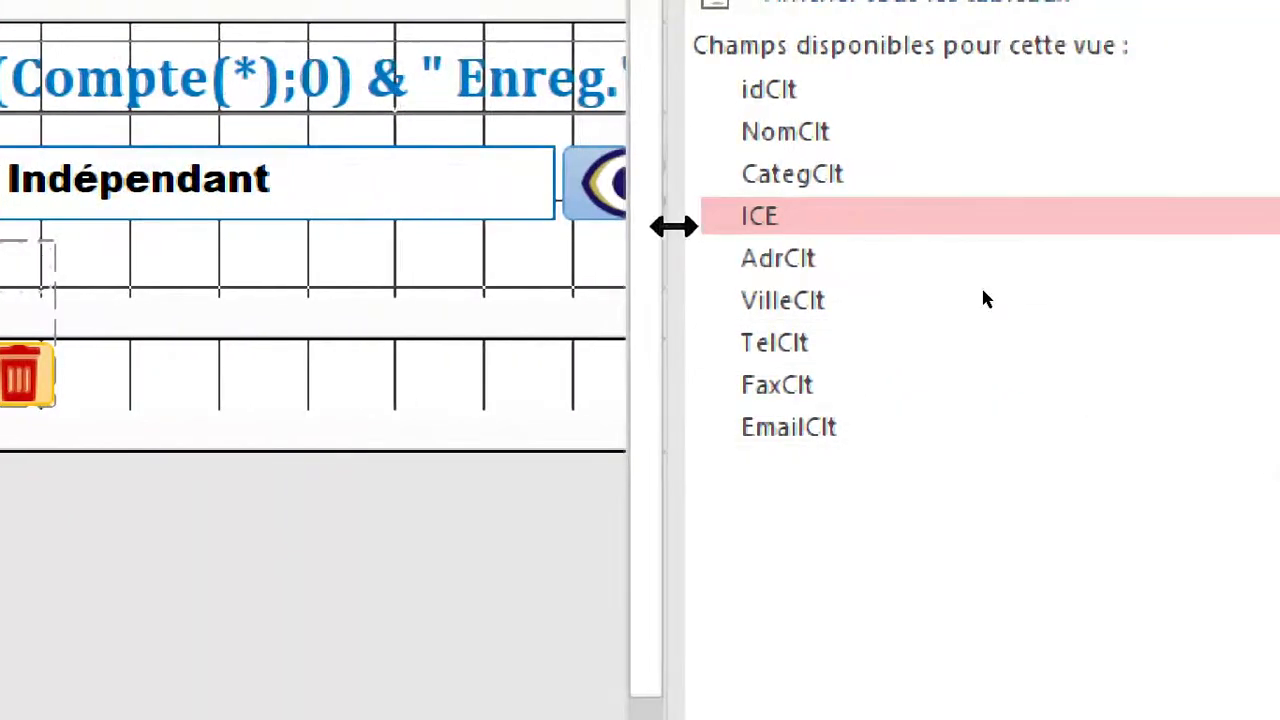
pyautogui.moveTo(900, 262); pyautogui.dragTo(470, 390)
pyautogui.moveTo(662, 300); pyautogui.dragTo(690, 400)
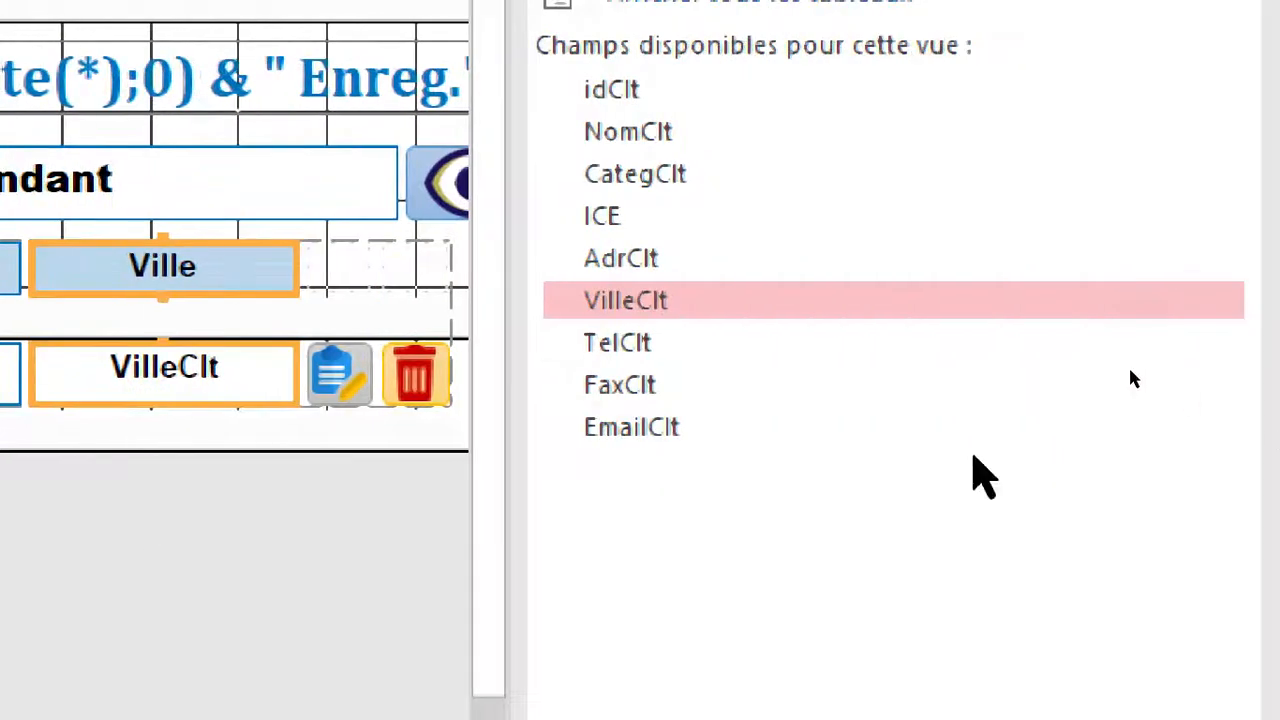
# Add the TelClt, FaxClt and EmailClt fields as columns after VilleClt, before the edit and delete buttons.
pyautogui.moveTo(1180, 343); pyautogui.dragTo(851, 390)
pyautogui.moveTo(297, 371); pyautogui.dragTo(299, 373)
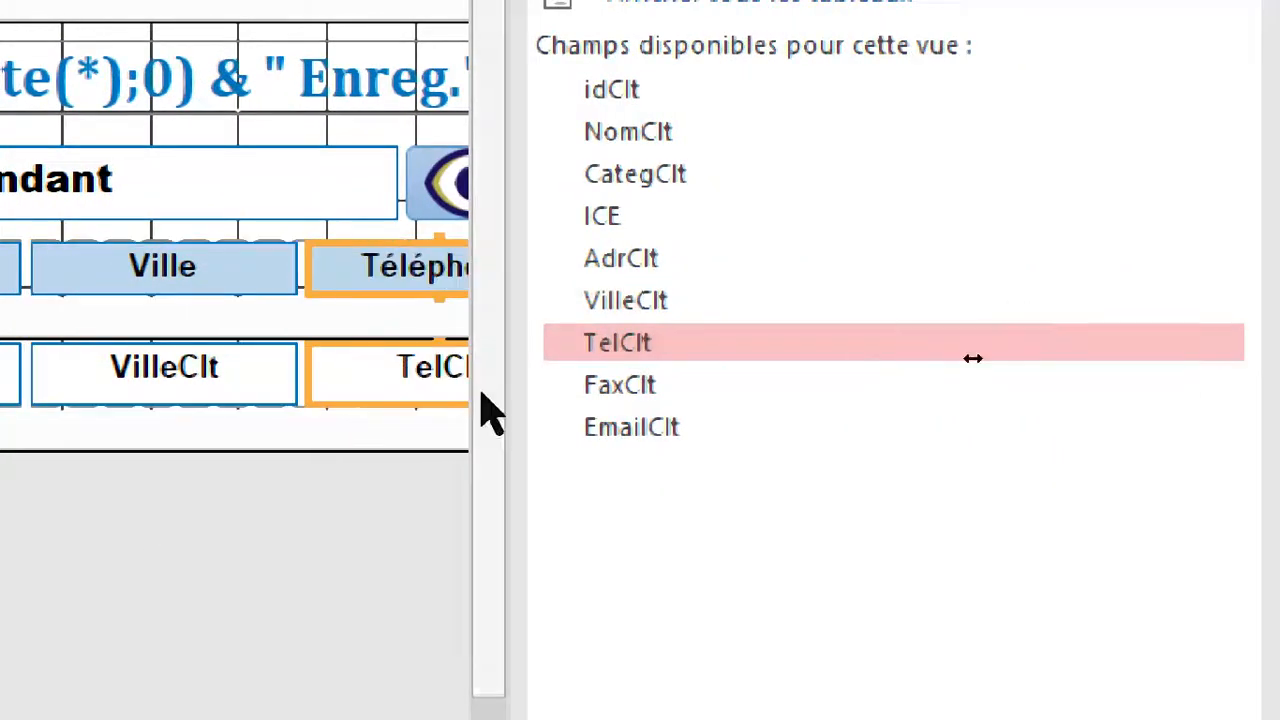
pyautogui.moveTo(645, 389); pyautogui.dragTo(712, 447)
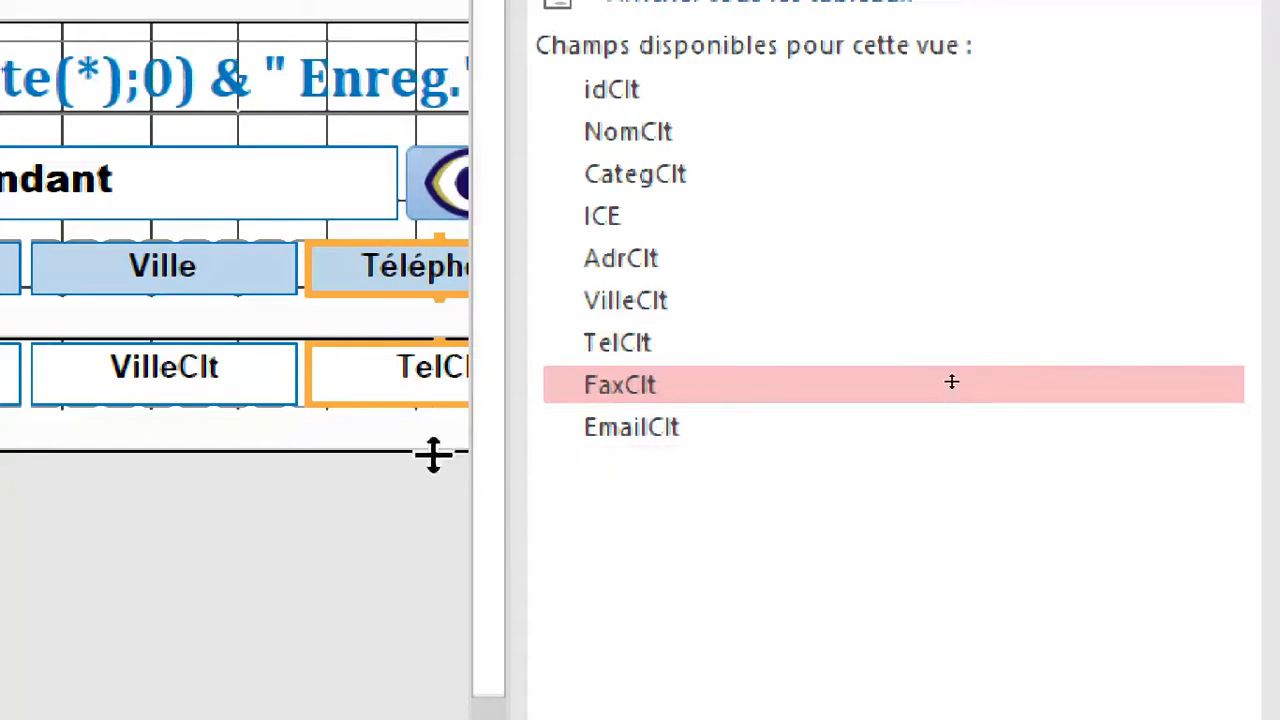
pyautogui.moveTo(509, 449); pyautogui.dragTo(912, 455)
pyautogui.moveTo(1063, 455); pyautogui.dragTo(586, 394)
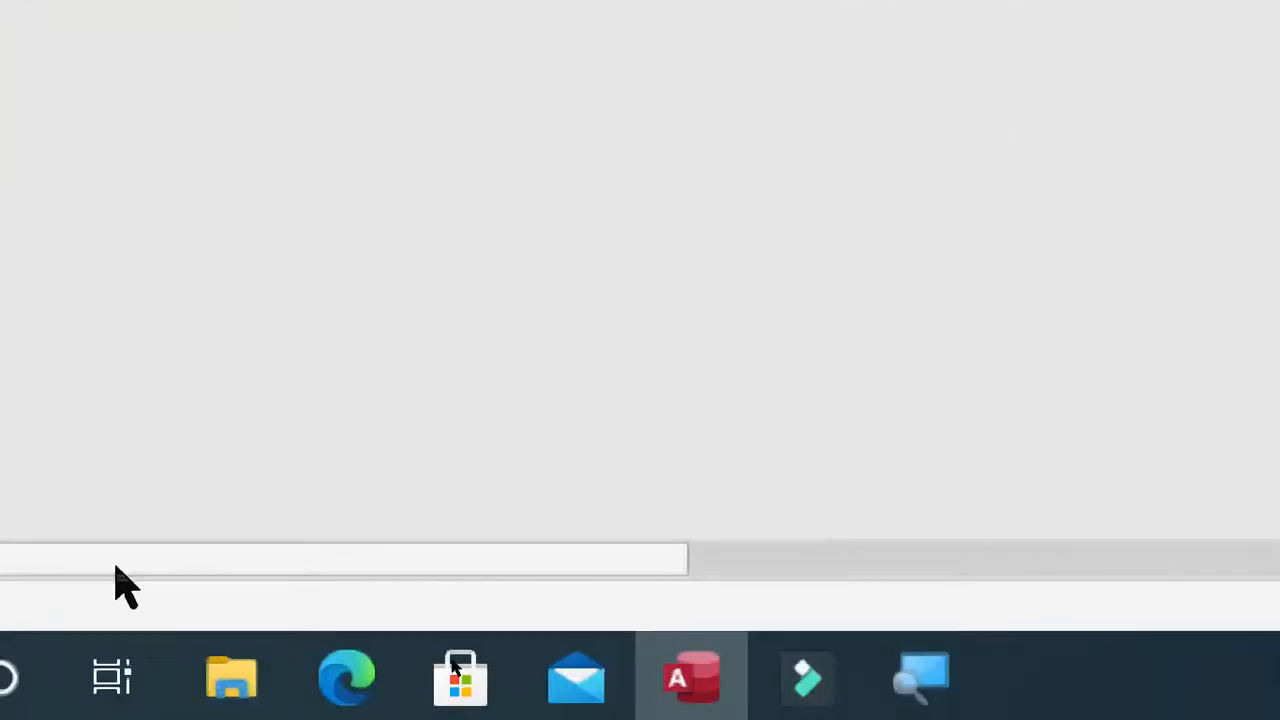
pyautogui.moveTo(292, 556); pyautogui.dragTo(915, 500)
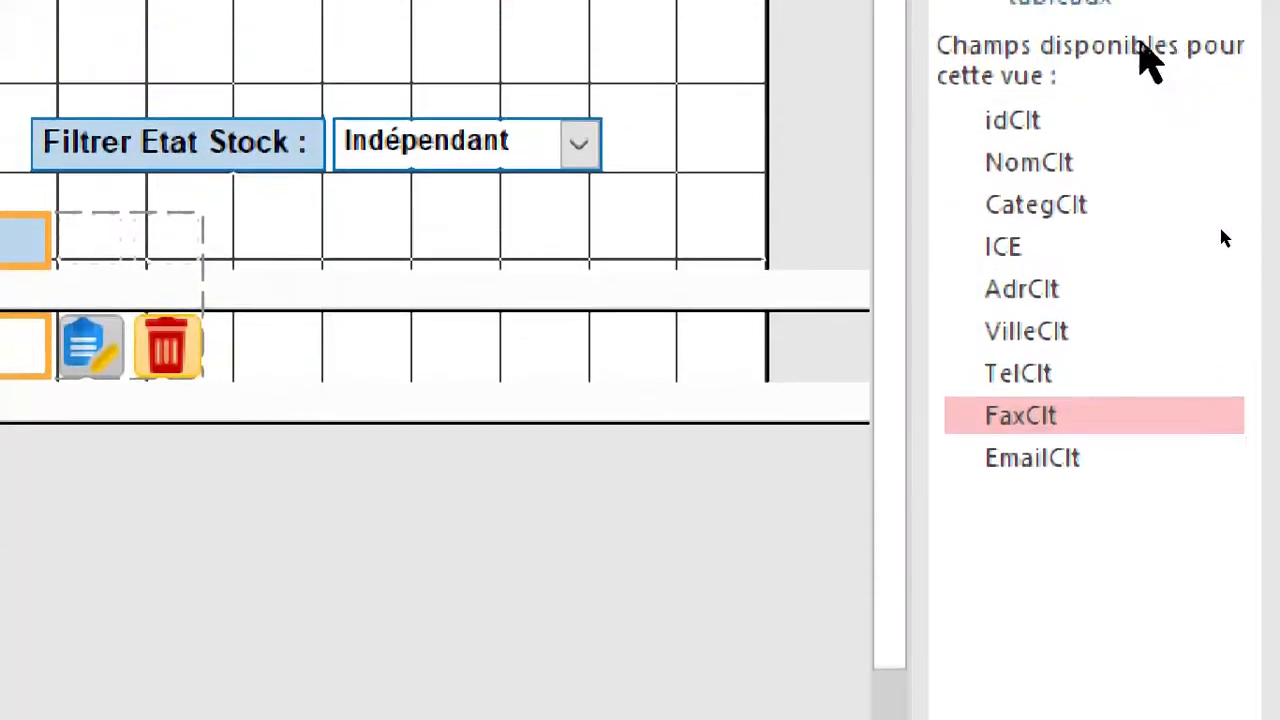
pyautogui.moveTo(1029, 335); pyautogui.dragTo(445, 359)
pyautogui.moveTo(445, 497)
pyautogui.mouseDown()
pyautogui.moveTo(0, 431)
pyautogui.moveTo(84, 400)
pyautogui.moveTo(60, 358)
pyautogui.mouseUp()
pyautogui.moveTo(688, 357); pyautogui.dragTo(687, 357)
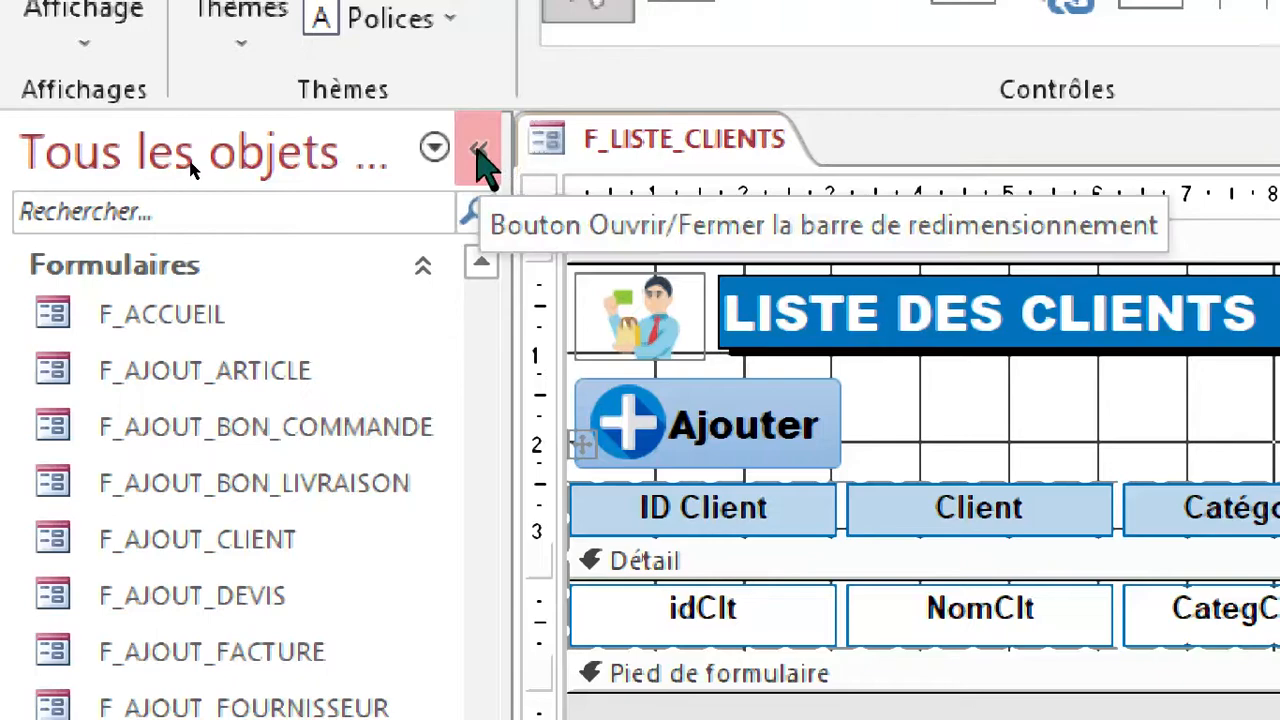
# Collapse the list of database objects and display F_LISTE_CLIENTS in layout view.
pyautogui.click(480, 160)
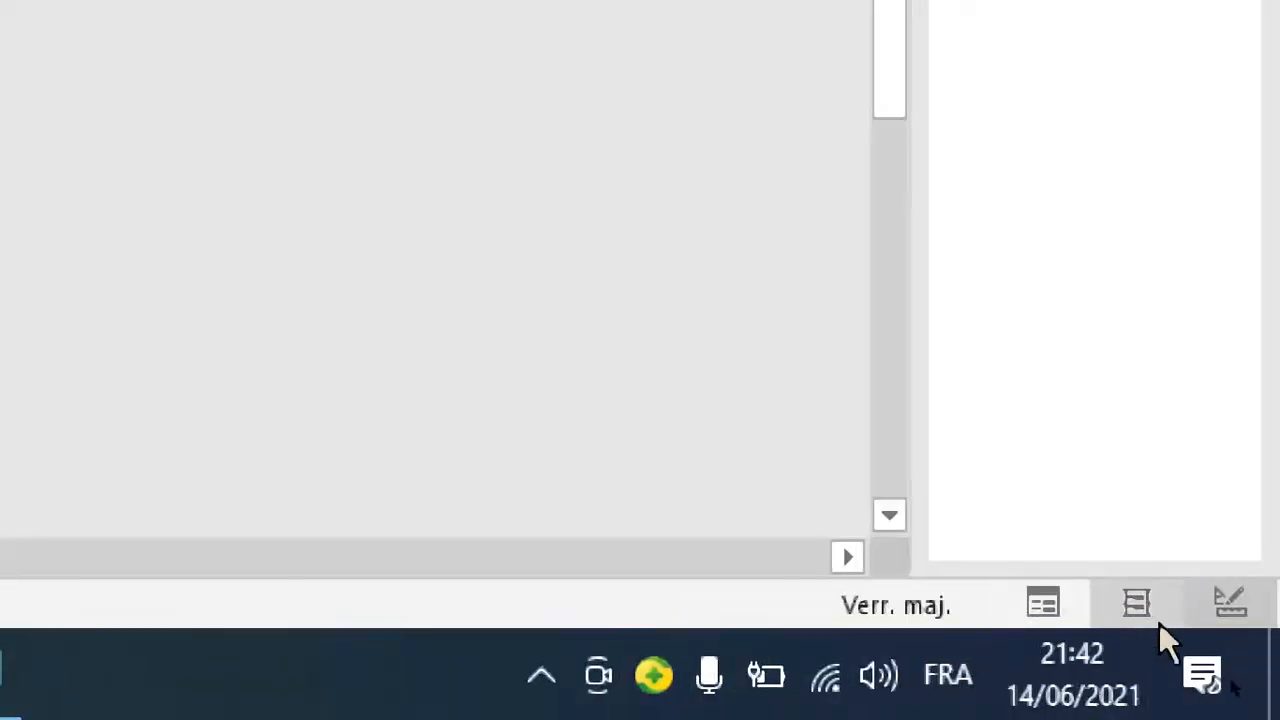
pyautogui.click(1138, 612)
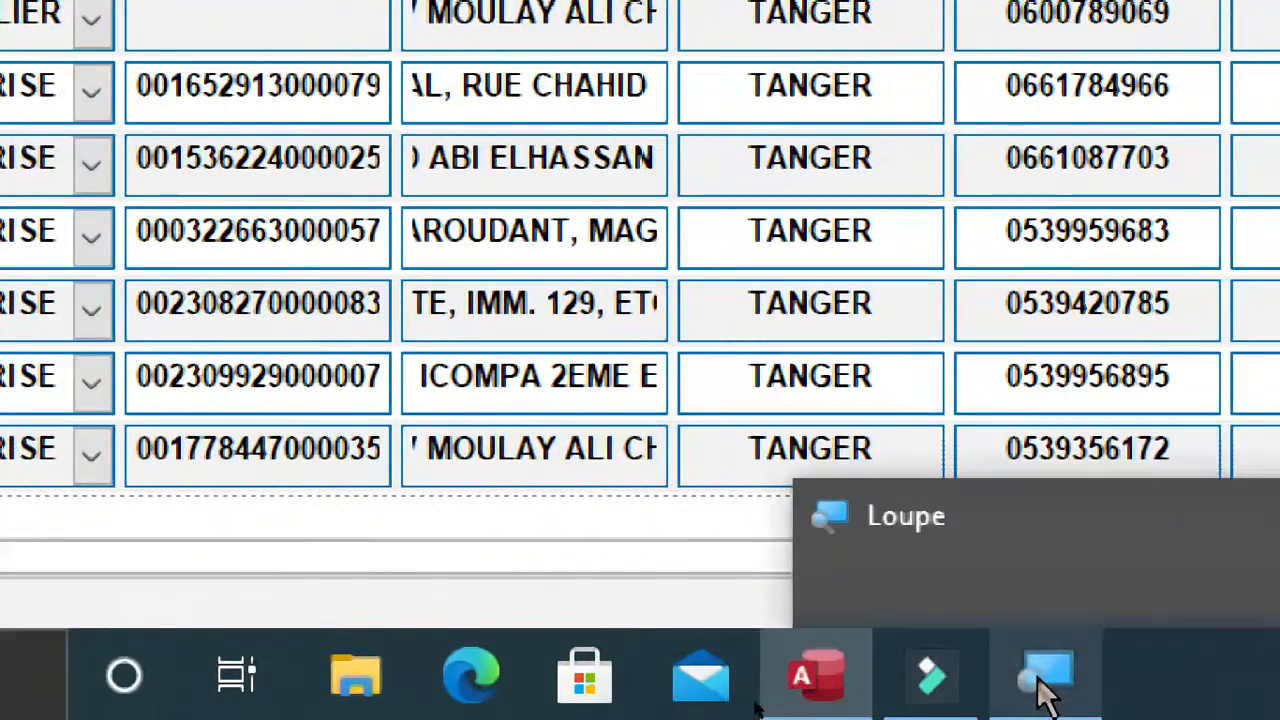
# Switch to the Loupe magnifier and reduce the screen magnification to 150%.
pyautogui.click(1045, 688)
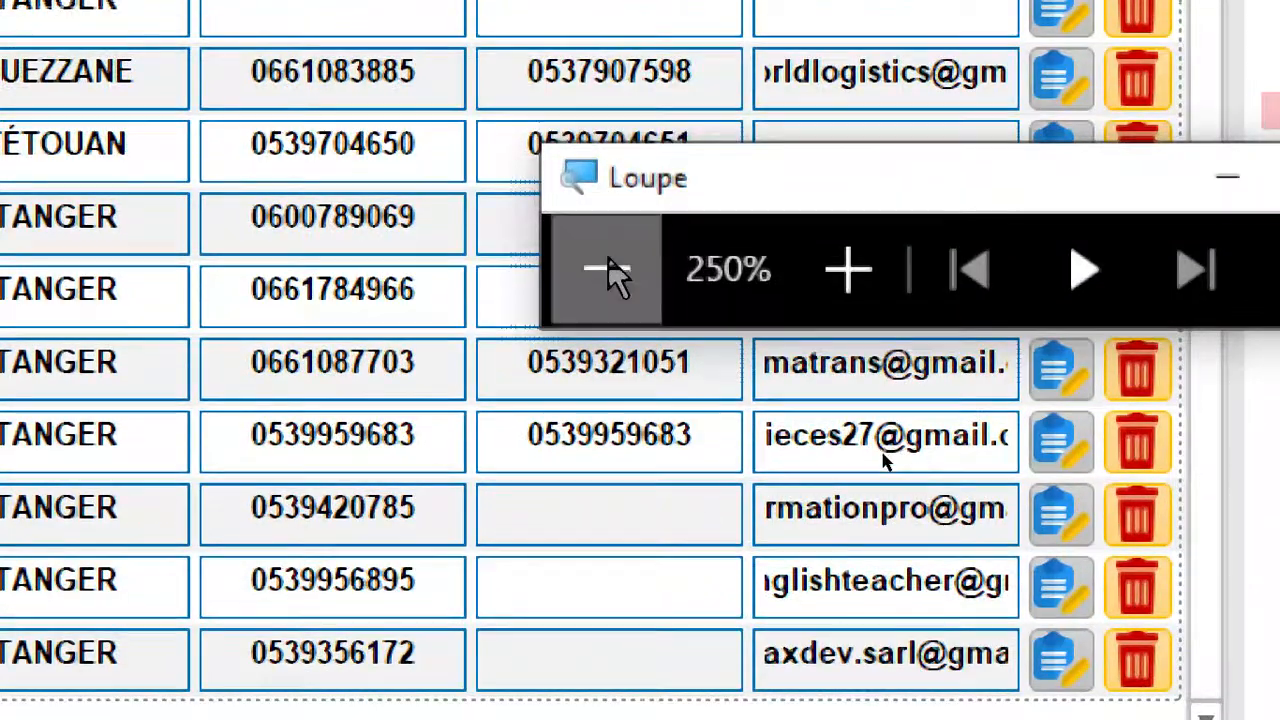
pyautogui.click(612, 275)
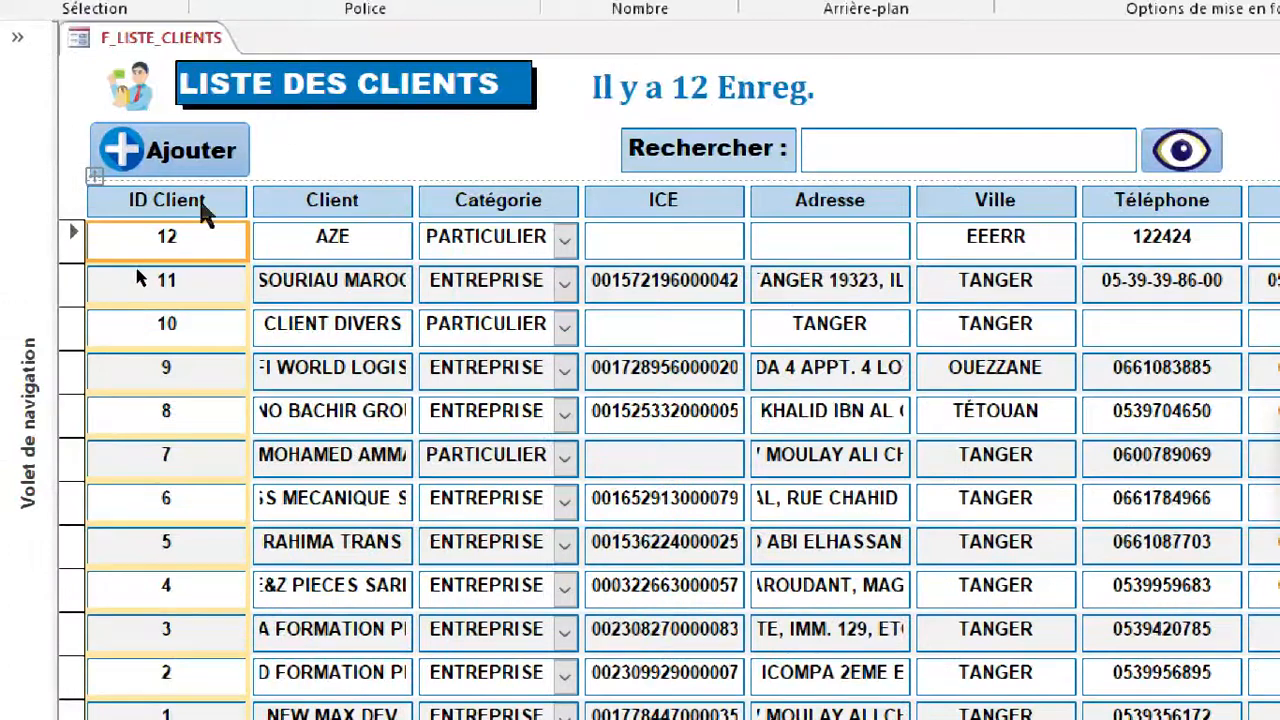
# Rename the ID Client header to ID and narrow its column to fit the short numbers.
pyautogui.click(205, 205)
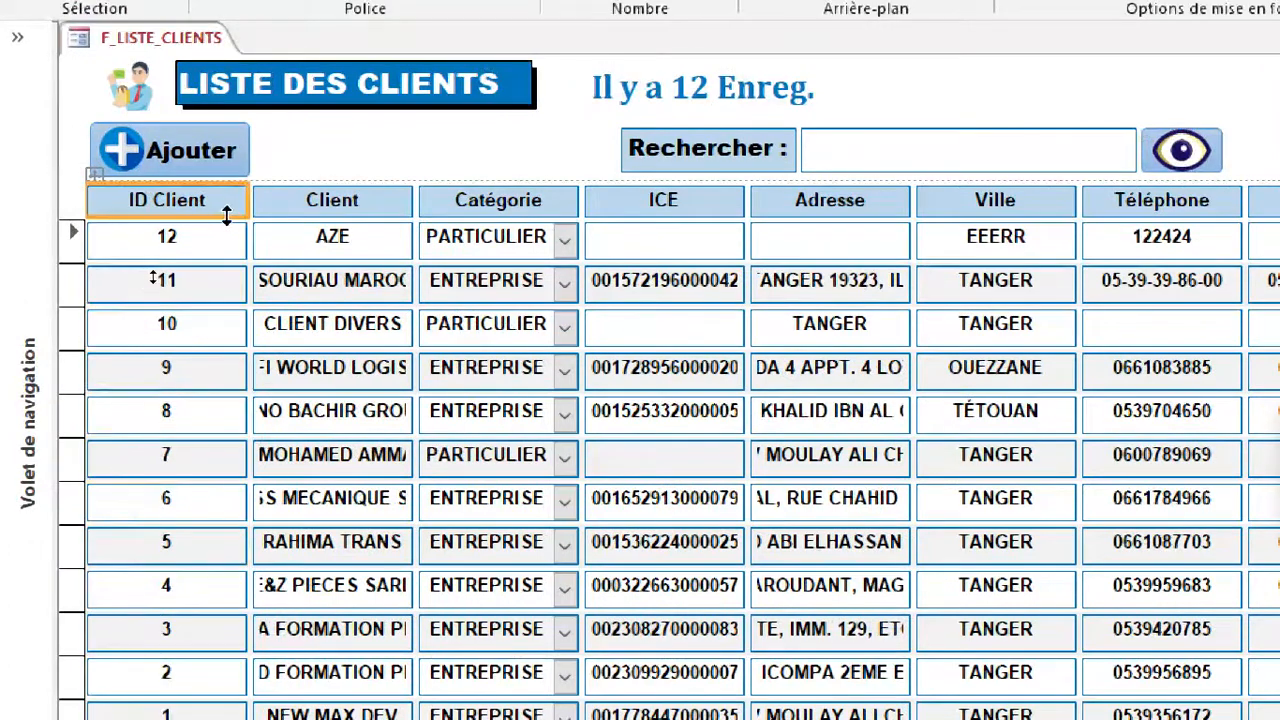
pyautogui.moveTo(247, 200); pyautogui.dragTo(184, 201)
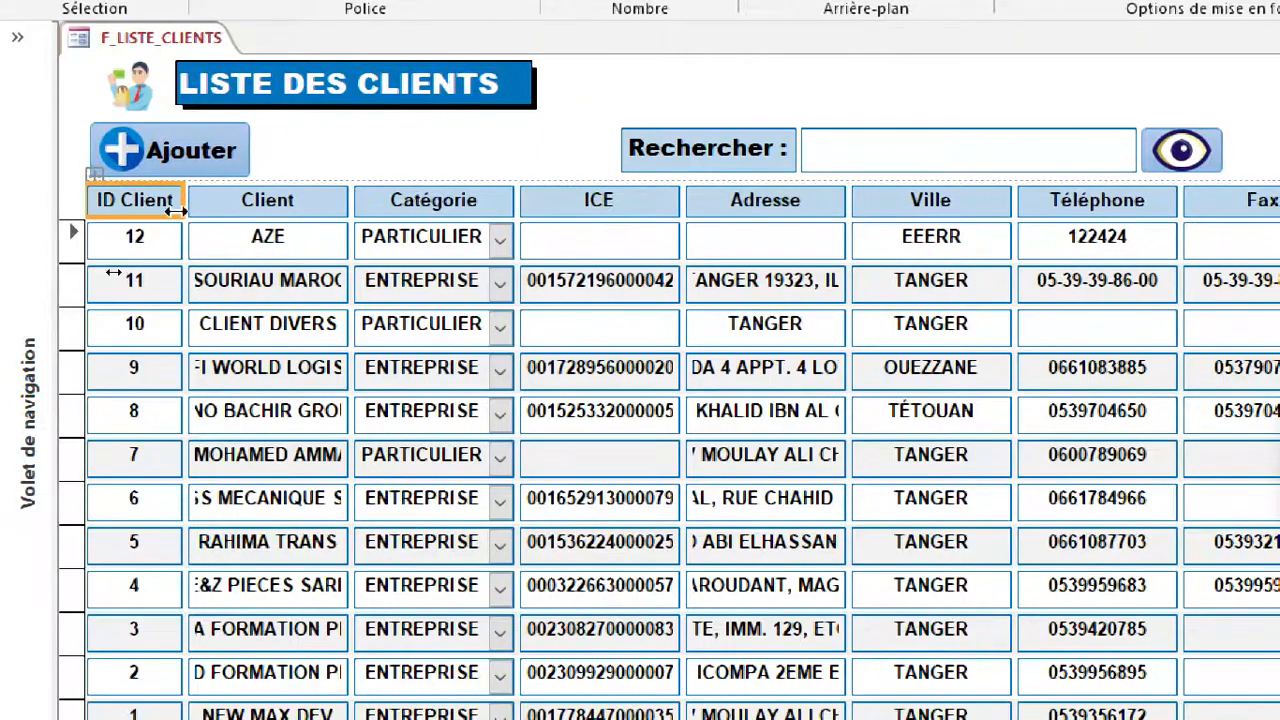
pyautogui.doubleClick(156, 201)
pyautogui.press('BackSpace')
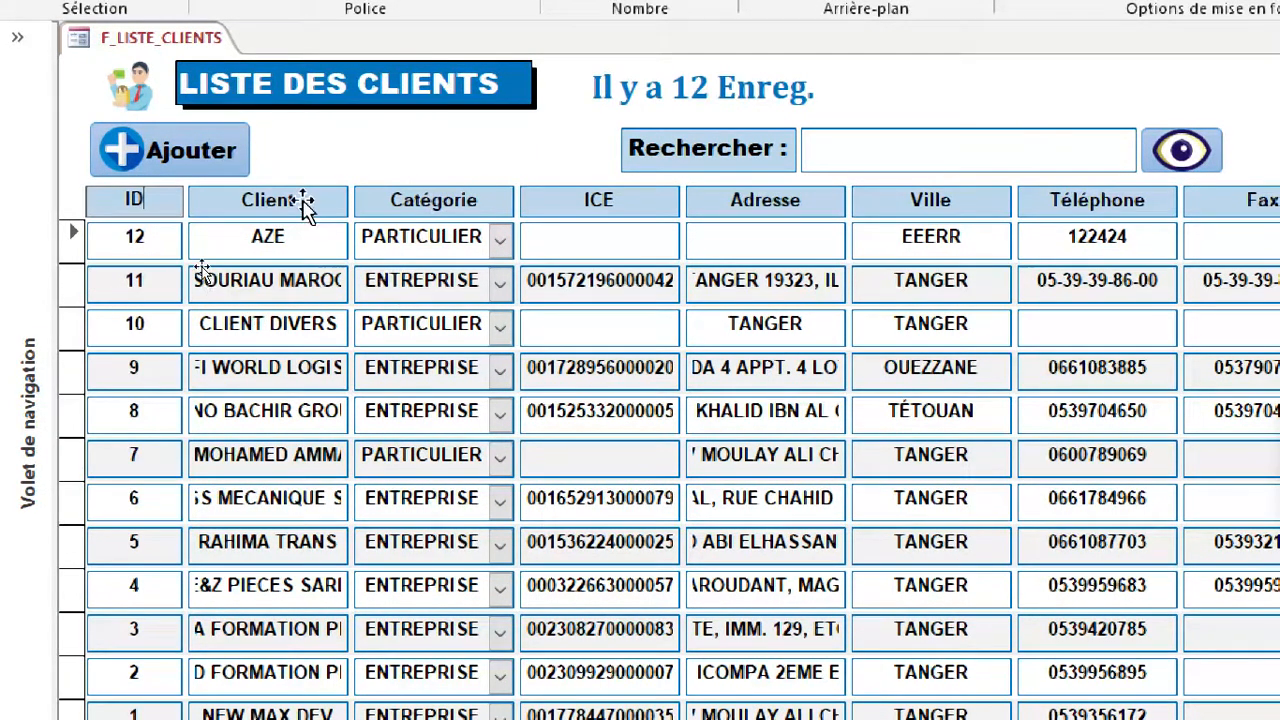
pyautogui.click(303, 200)
pyautogui.click(104, 200)
pyautogui.moveTo(121, 200); pyautogui.dragTo(134, 200)
# Left-align the Client header and values, and widen the column just enough to show the full client names.
pyautogui.click(290, 205)
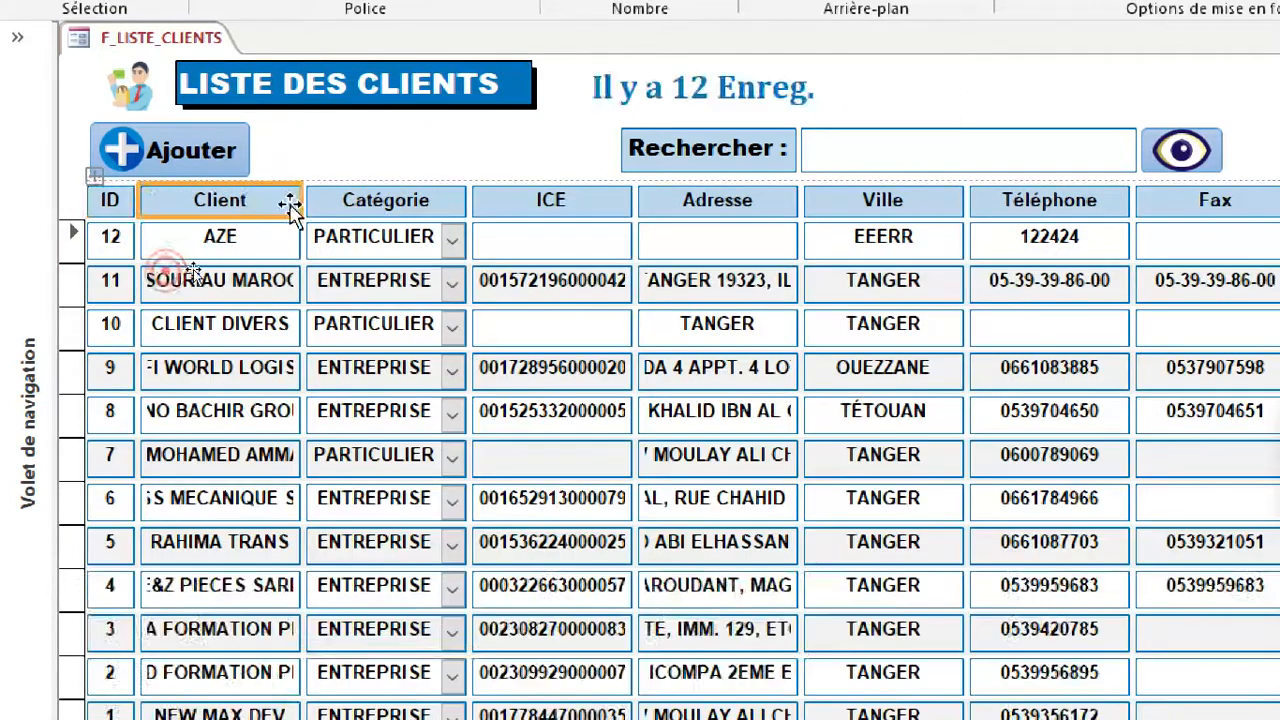
pyautogui.moveTo(300, 200); pyautogui.dragTo(470, 200)
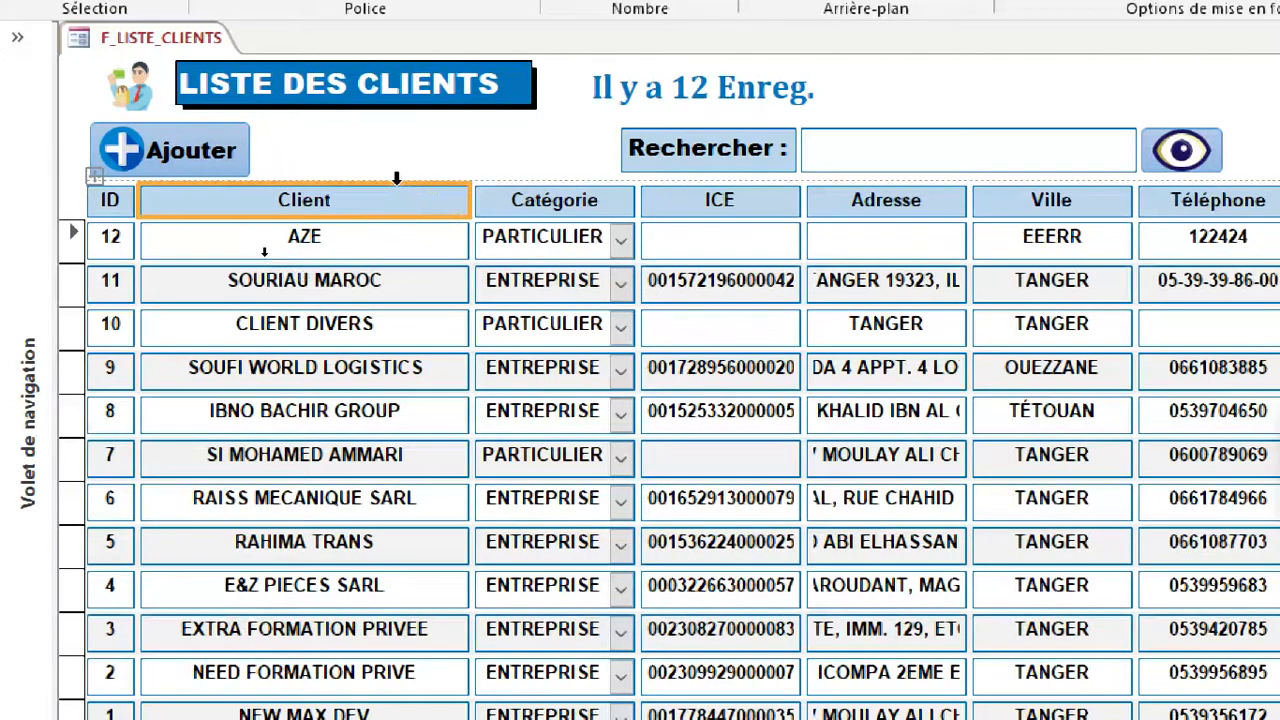
pyautogui.click(264, 251)
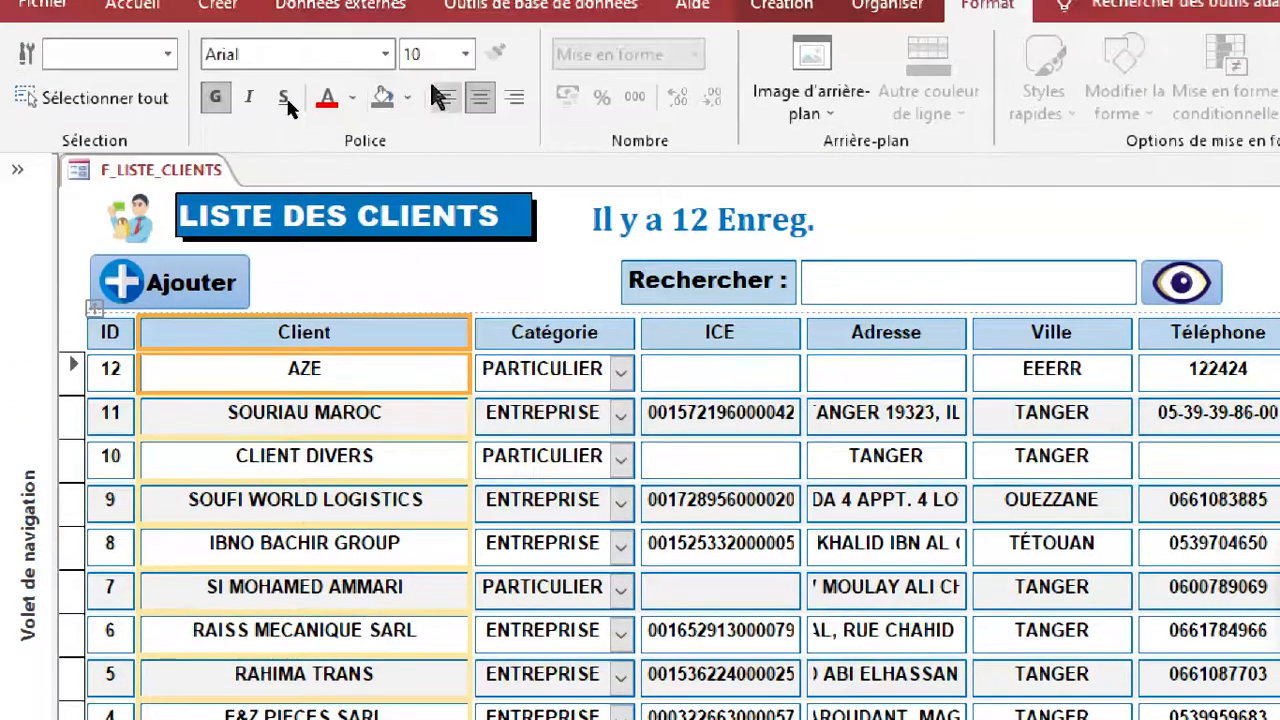
pyautogui.click(447, 98)
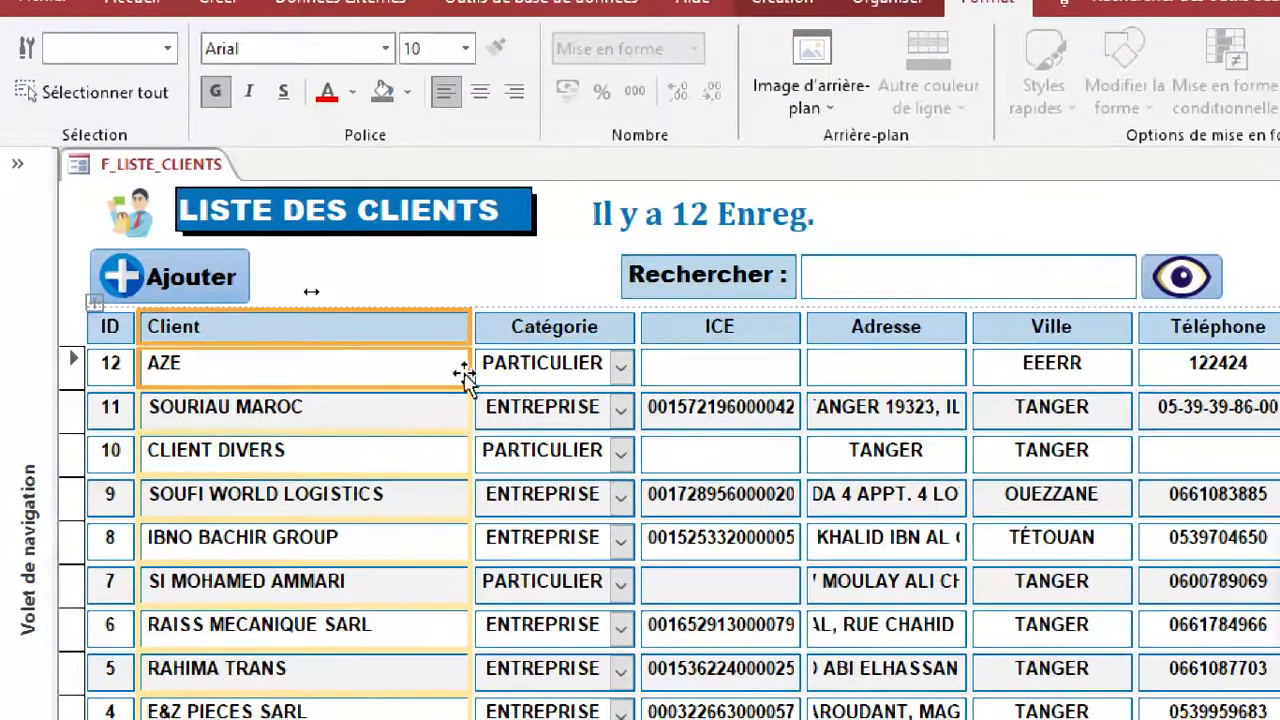
pyautogui.moveTo(468, 327); pyautogui.dragTo(422, 329)
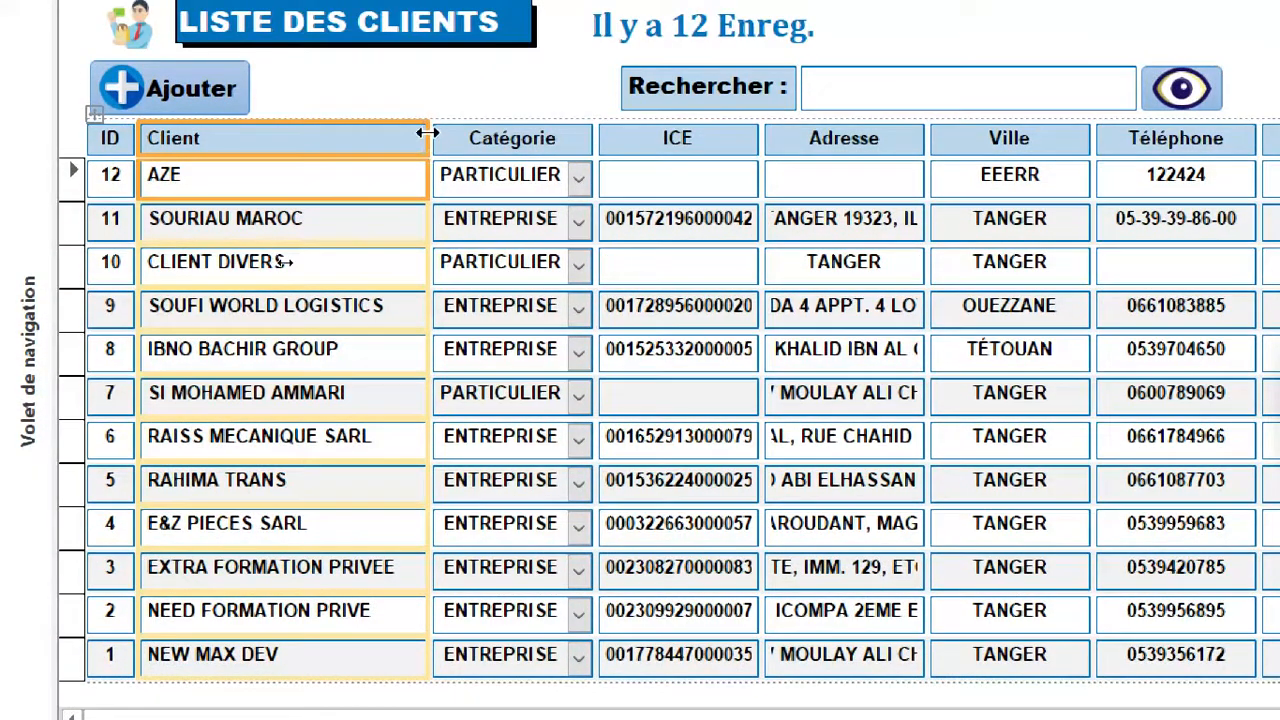
pyautogui.moveTo(427, 133); pyautogui.dragTo(410, 133)
# Widen the ICE column slightly so its numbers fit with some margin.
pyautogui.click(537, 135)
pyautogui.click(660, 142)
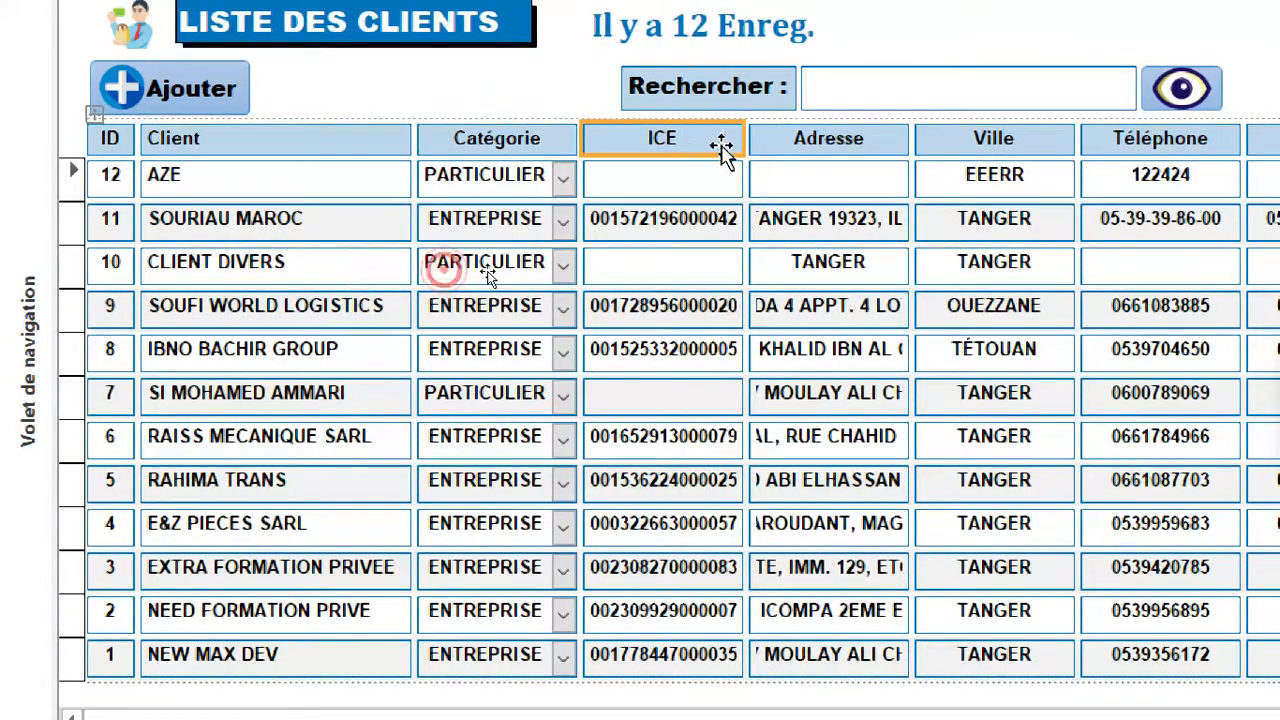
pyautogui.moveTo(744, 140)
pyautogui.mouseDown()
pyautogui.moveTo(786, 138)
pyautogui.moveTo(769, 138)
pyautogui.mouseUp()
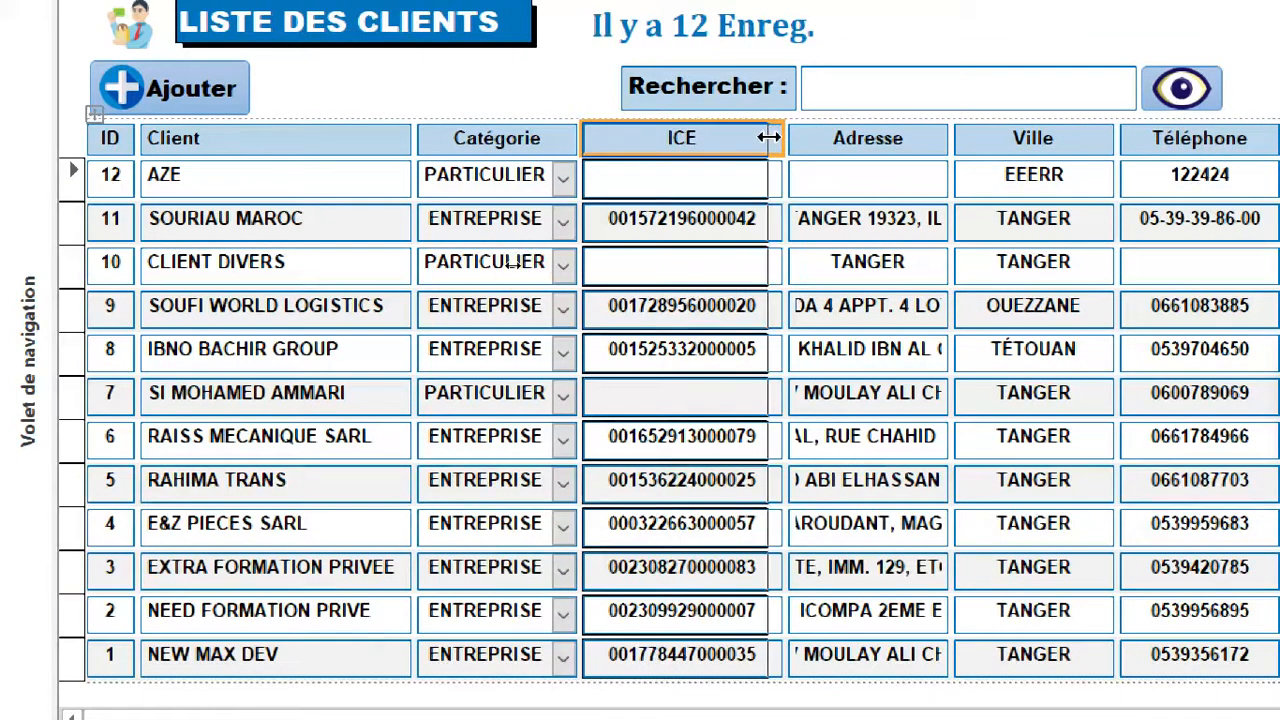
# Left-align the Adresse header and values, and widen the column to about twice its width.
pyautogui.click(862, 139)
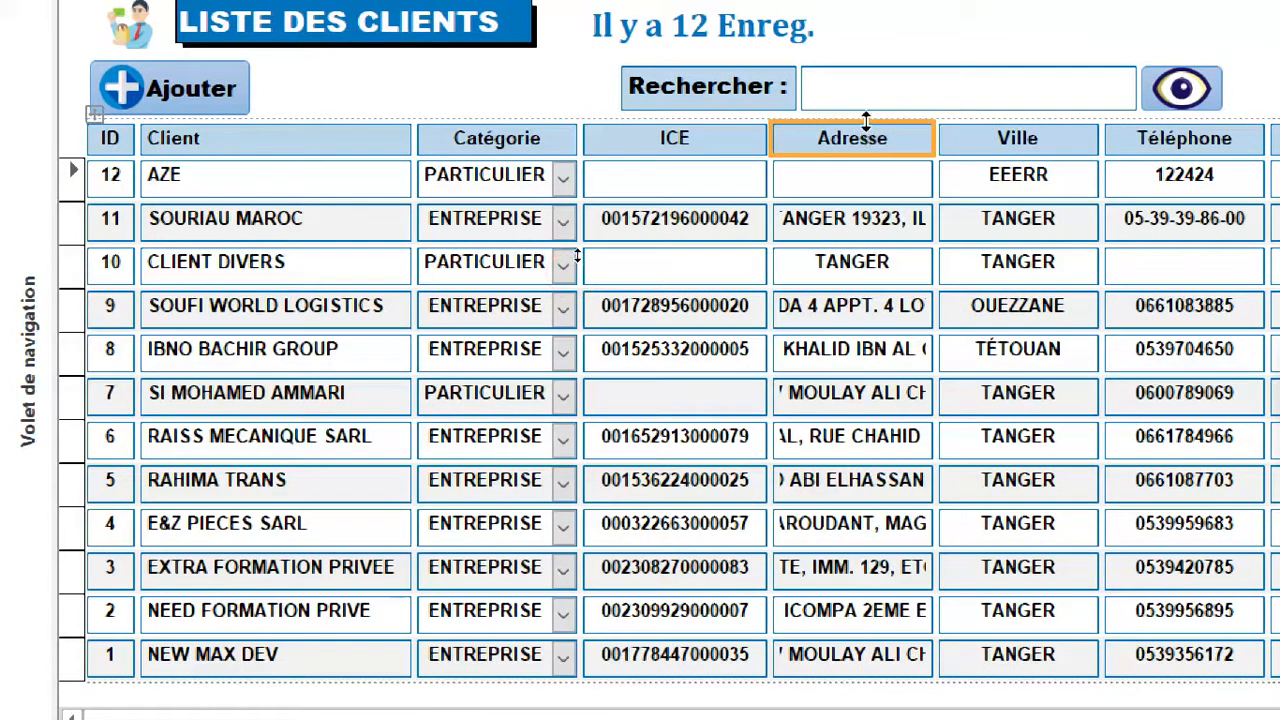
pyautogui.click(866, 113)
pyautogui.click(445, 163)
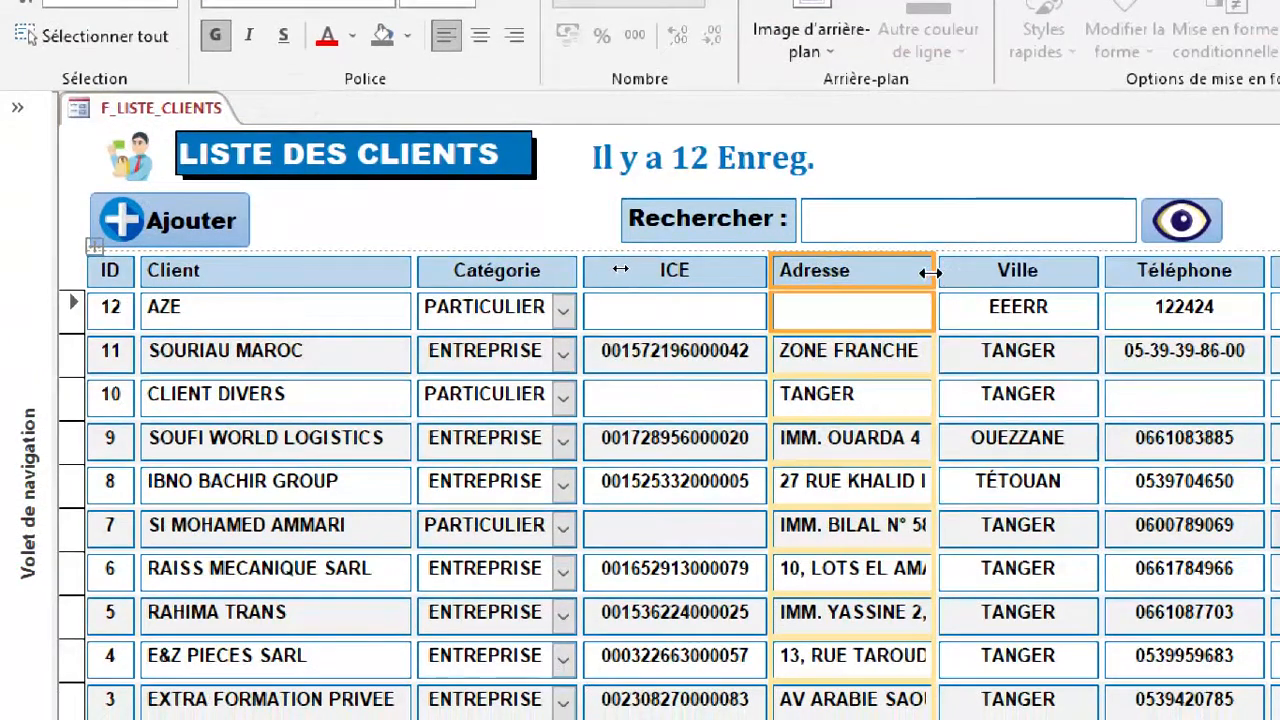
pyautogui.moveTo(930, 272); pyautogui.dragTo(1102, 270)
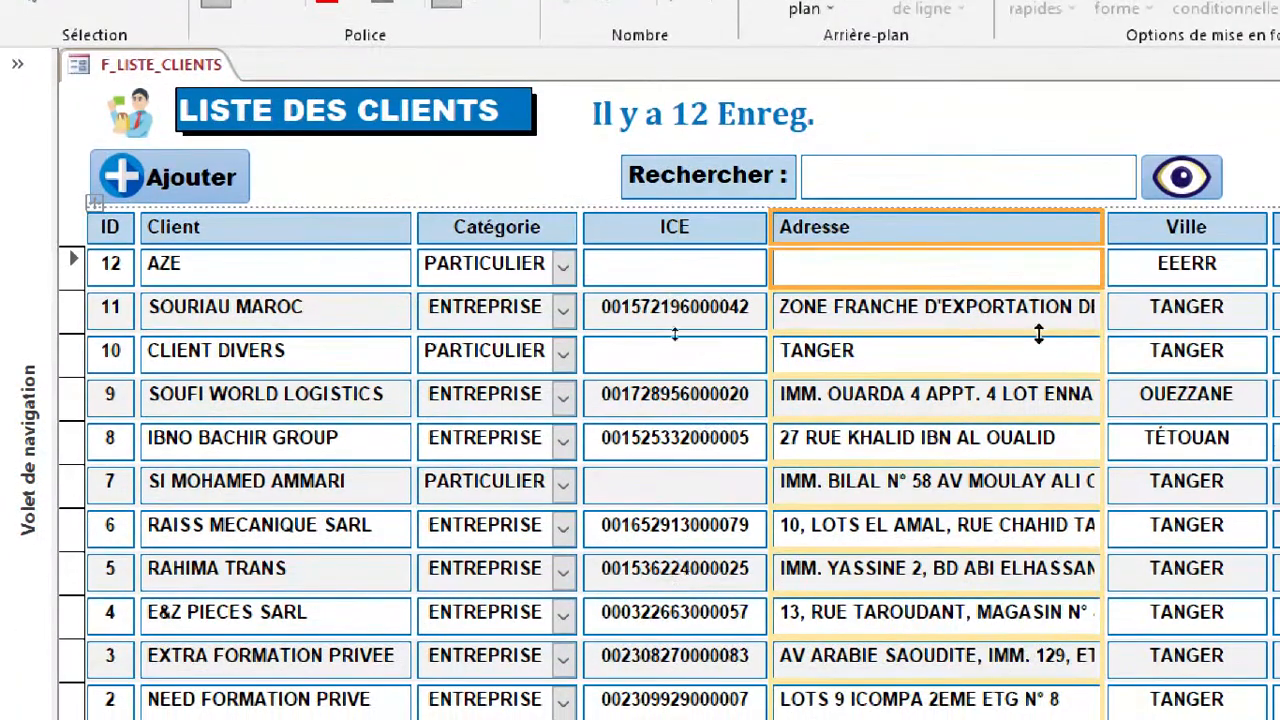
# Set the font size of the values in the Adresse column to 9.
pyautogui.click(990, 318)
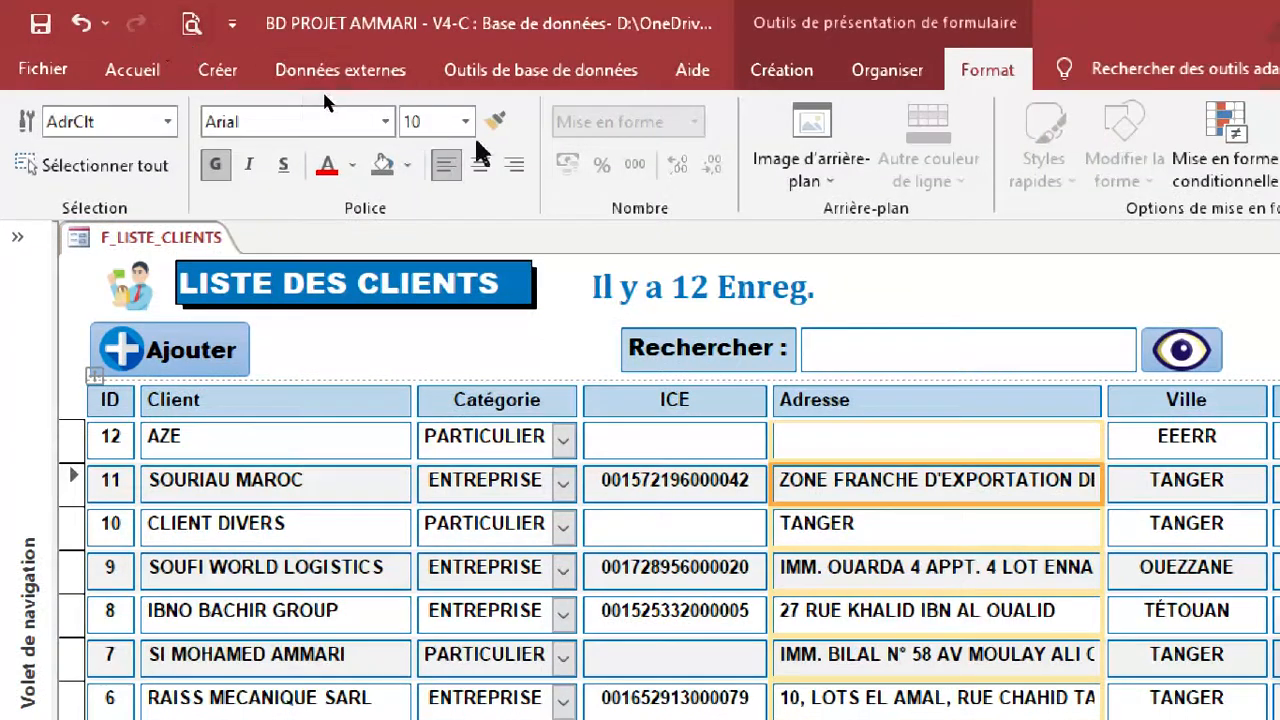
pyautogui.click(465, 121)
pyautogui.click(437, 188)
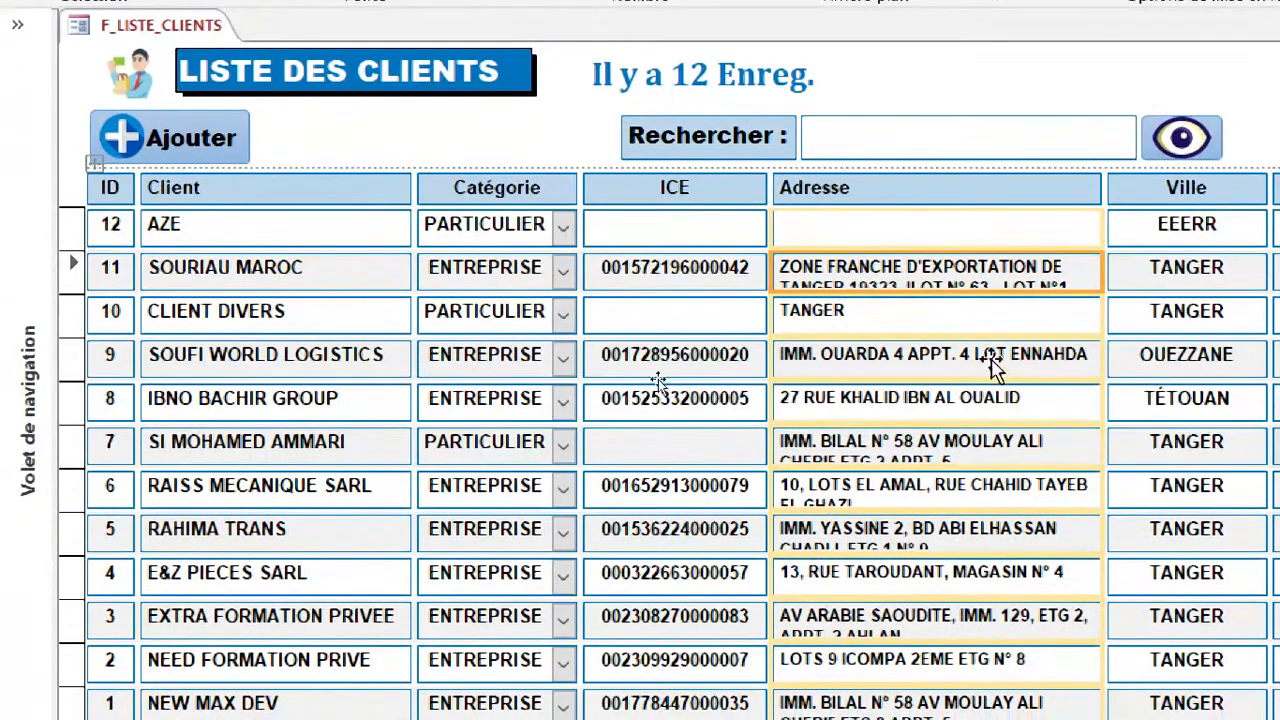
pyautogui.click(977, 328)
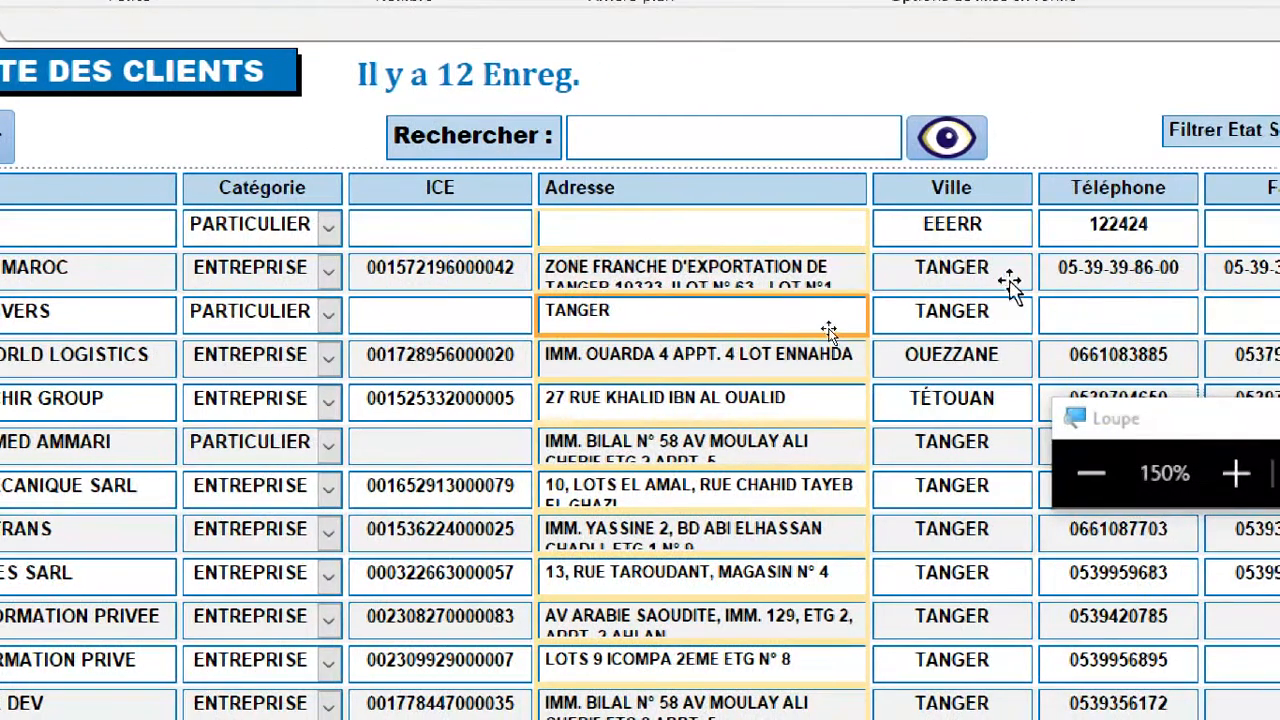
# Left-align the Ville header and values, and narrow the column to fit the city names.
pyautogui.click(1232, 268)
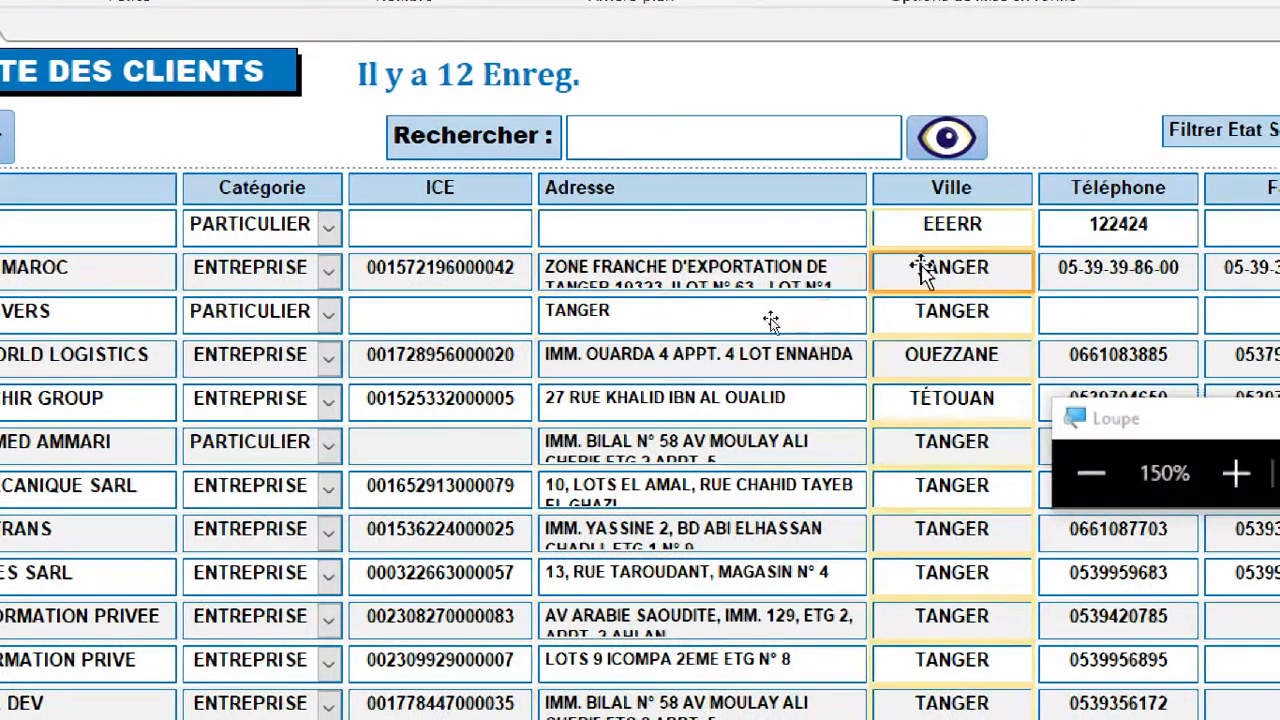
pyautogui.click(987, 180)
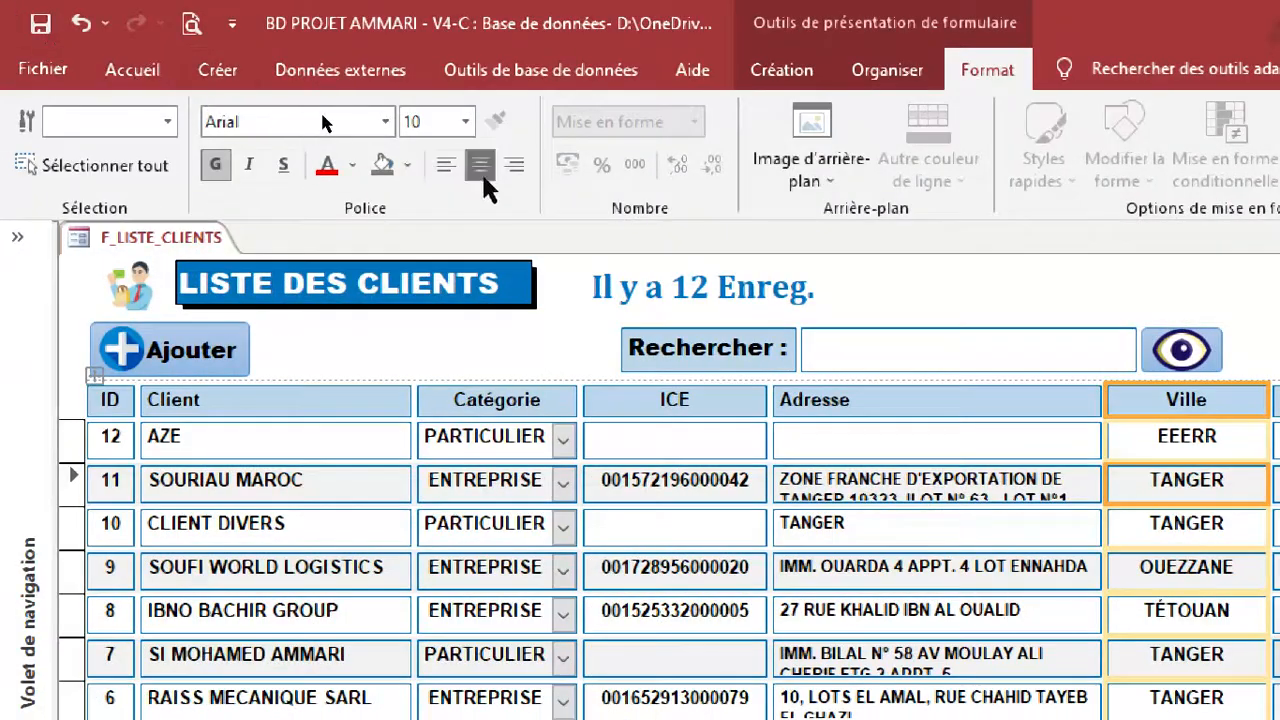
pyautogui.click(453, 165)
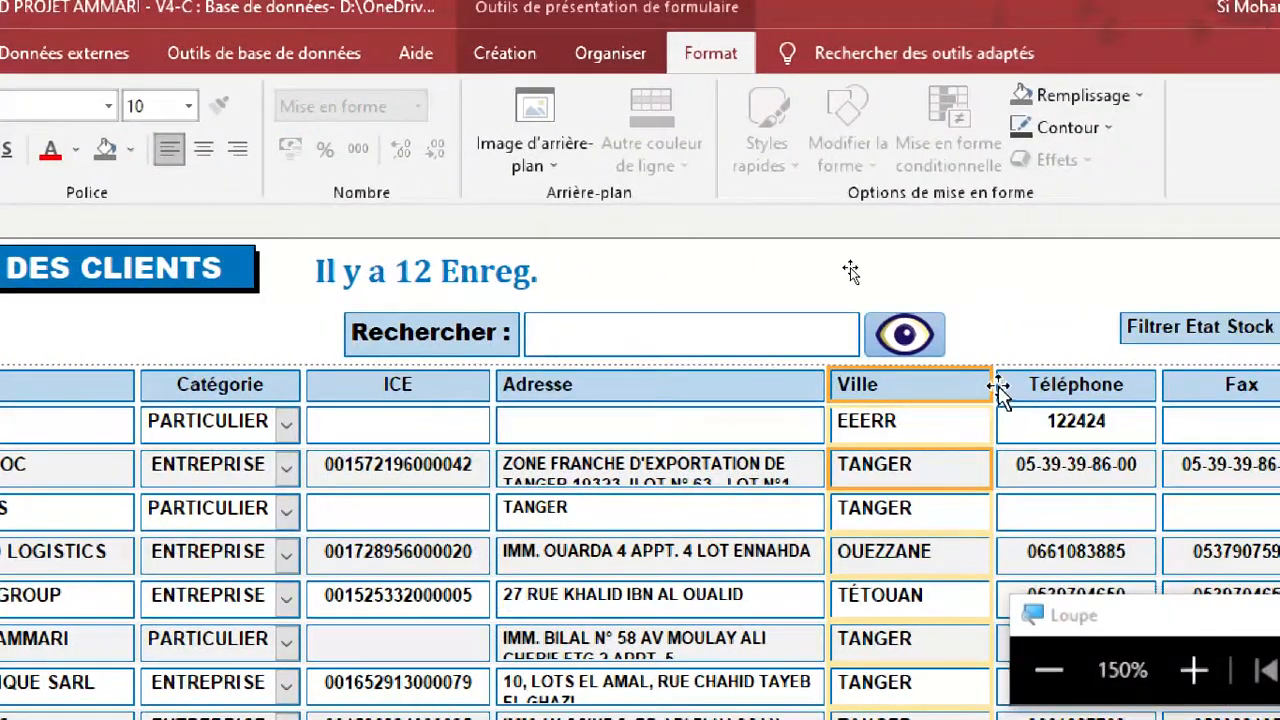
pyautogui.moveTo(988, 384); pyautogui.dragTo(950, 392)
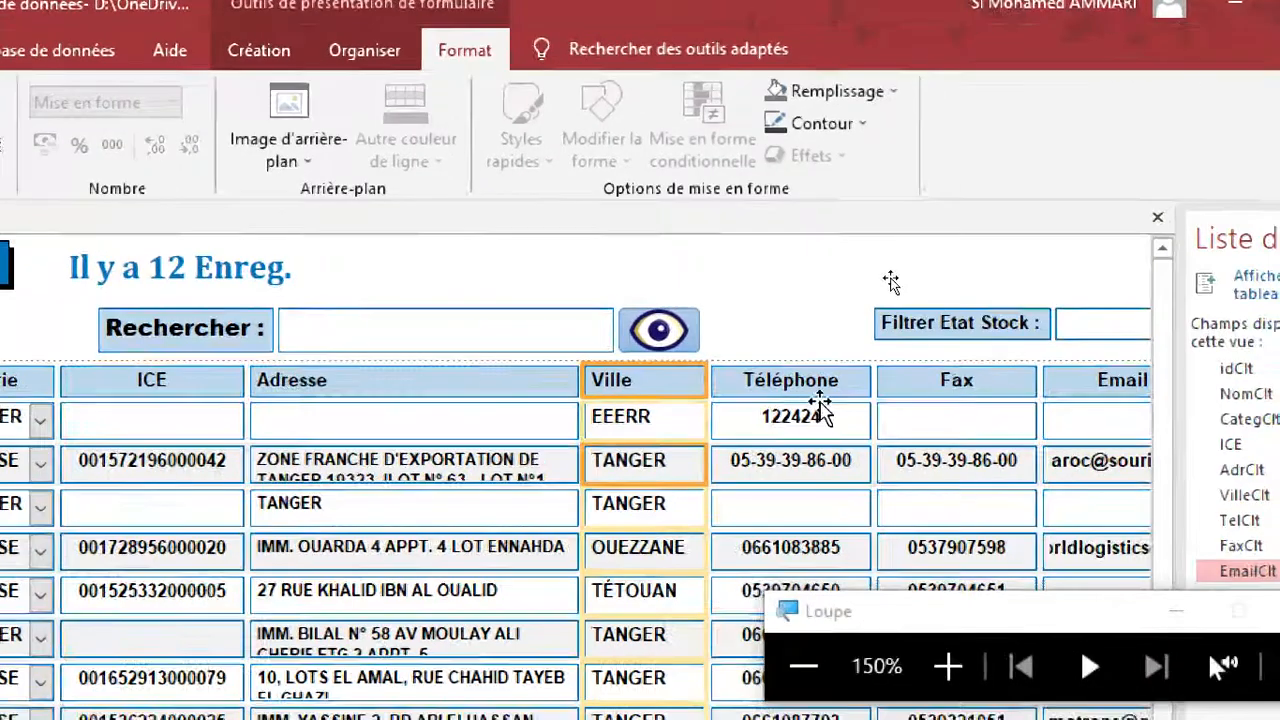
# Left-align the Téléphone header and values, and narrow the column, moving the Loupe window out of the way.
pyautogui.click(1059, 376)
pyautogui.click(805, 368)
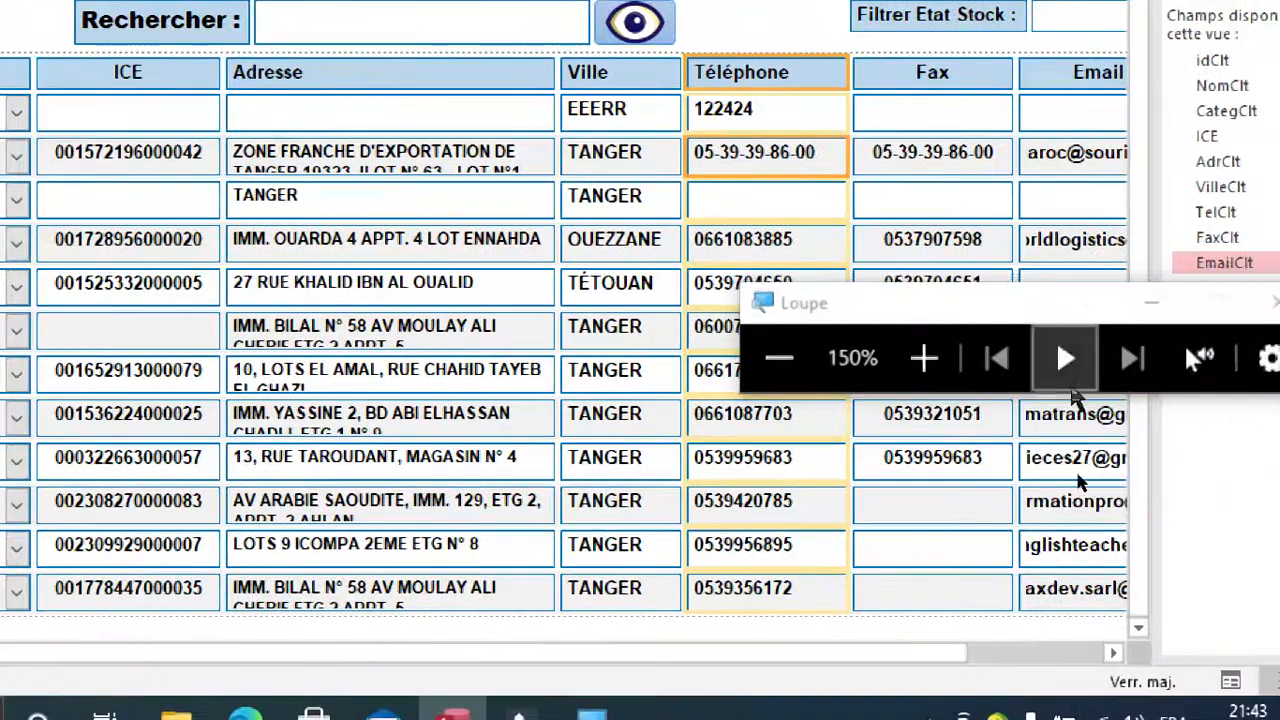
pyautogui.moveTo(1084, 304); pyautogui.dragTo(1115, 520)
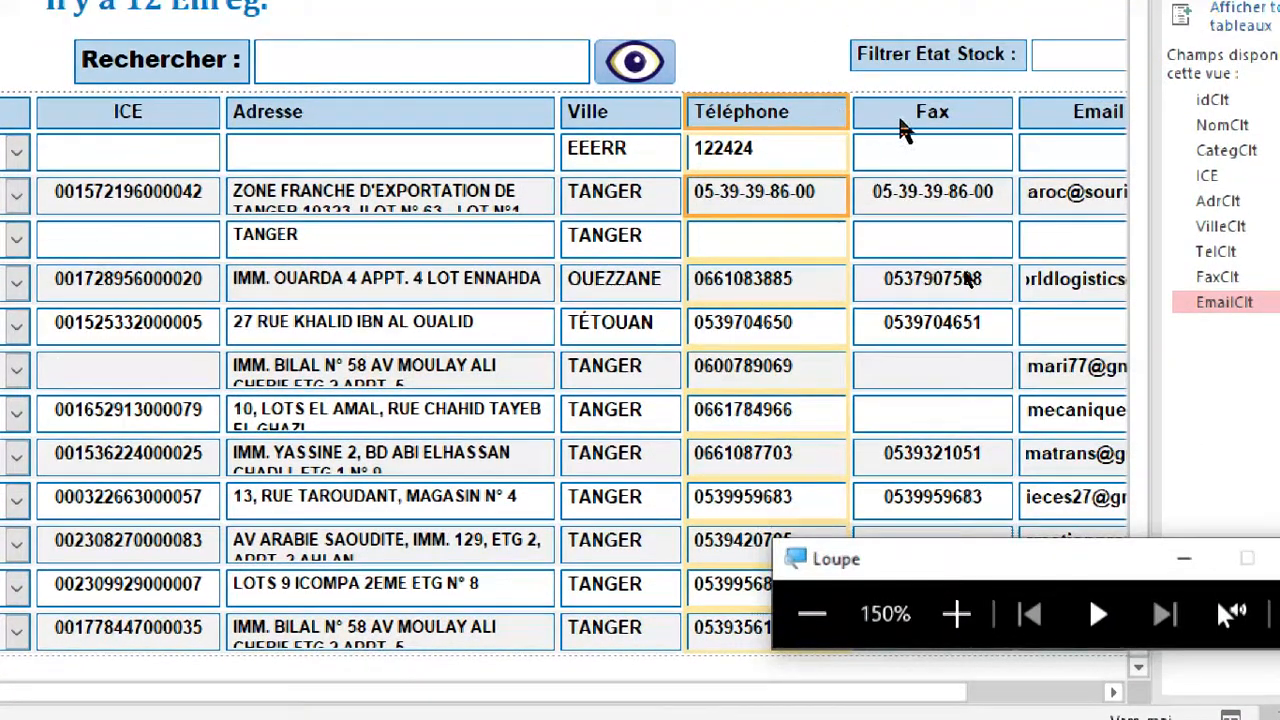
pyautogui.click(875, 126)
pyautogui.click(832, 109)
pyautogui.moveTo(847, 110); pyautogui.dragTo(825, 111)
# Left-align the Fax header and values, and narrow the column to fit the fax numbers.
pyautogui.click(910, 125)
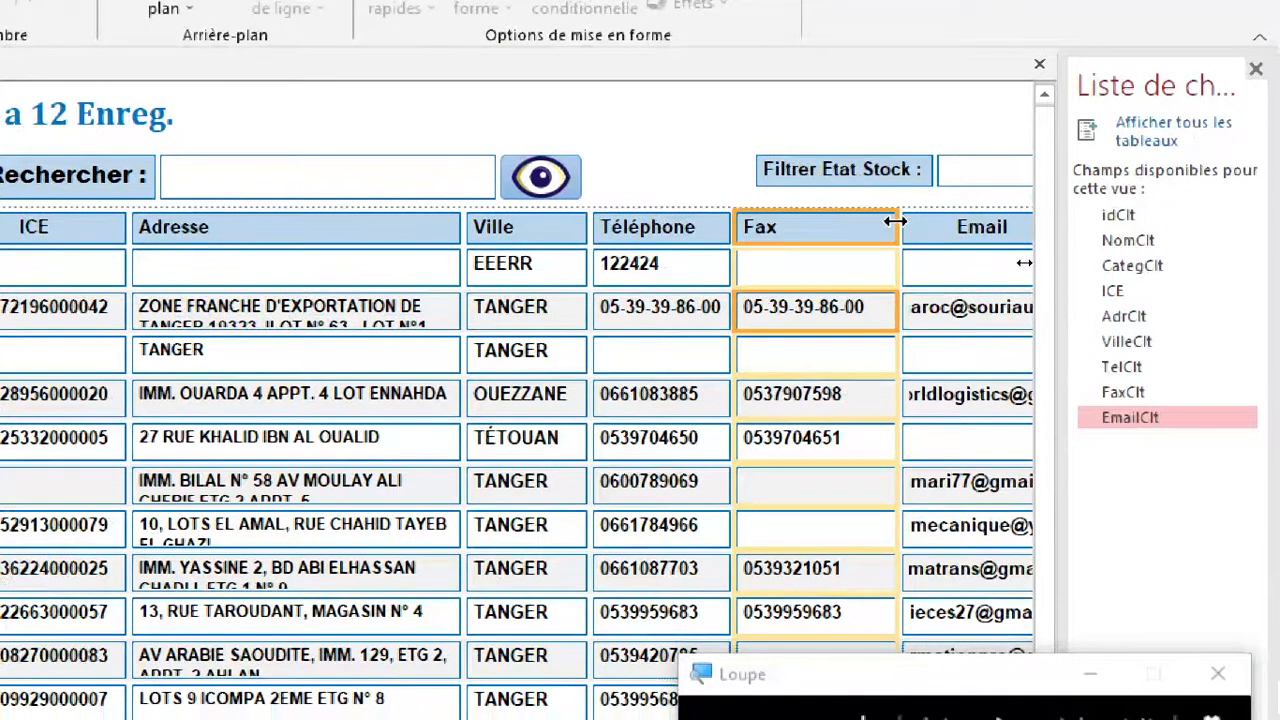
pyautogui.moveTo(895, 221); pyautogui.dragTo(870, 222)
pyautogui.moveTo(878, 322); pyautogui.dragTo(881, 320)
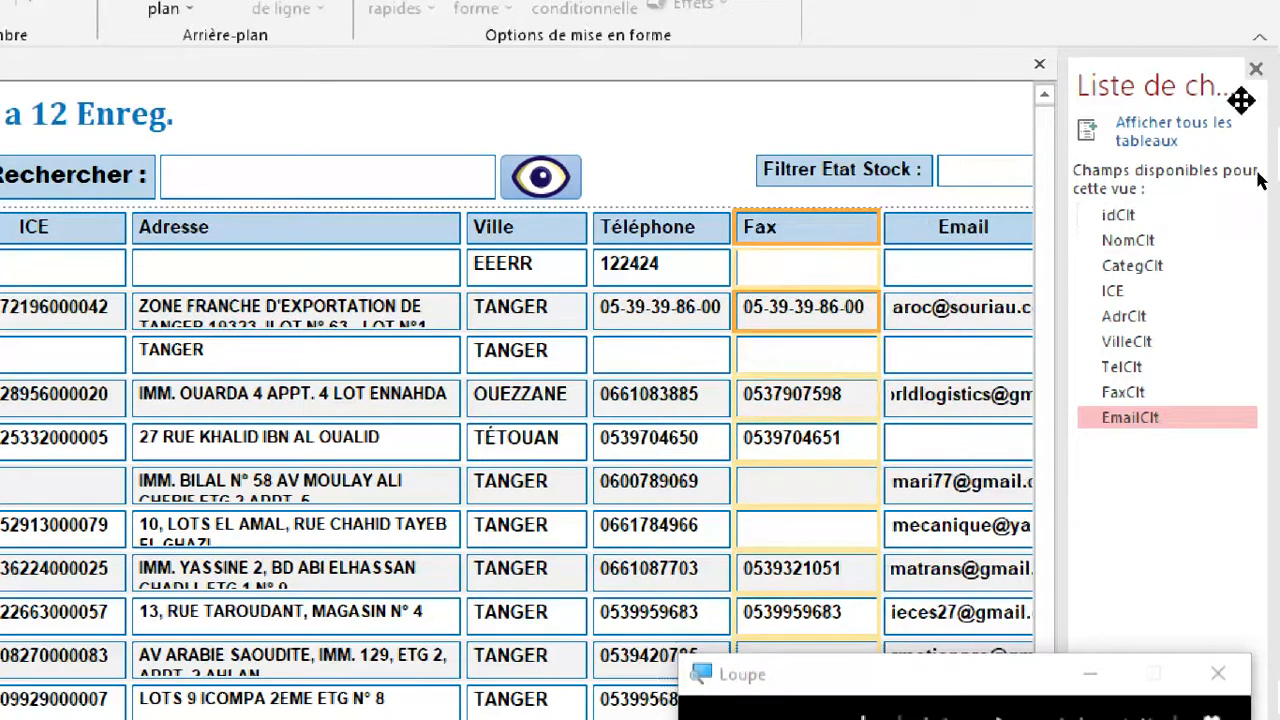
# Left-align and widen the Email column after closing the field list.
pyautogui.click(1256, 68)
pyautogui.click(1006, 229)
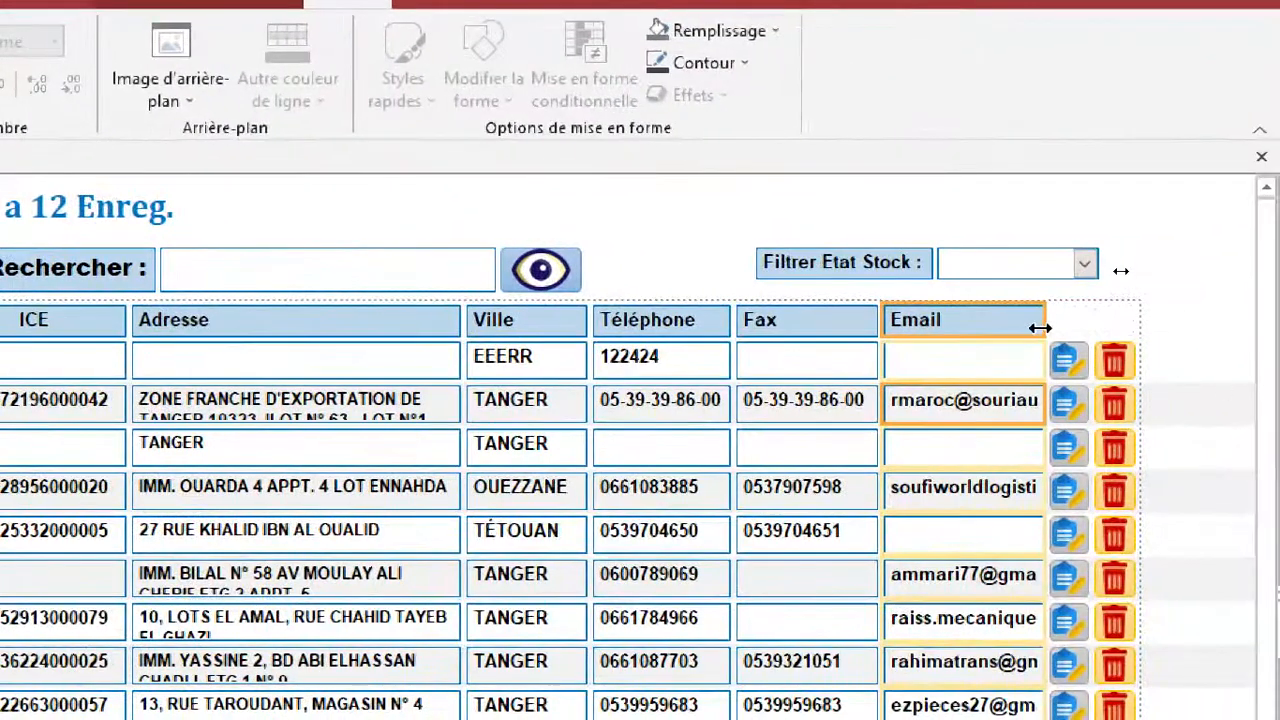
pyautogui.moveTo(1040, 327); pyautogui.dragTo(1127, 330)
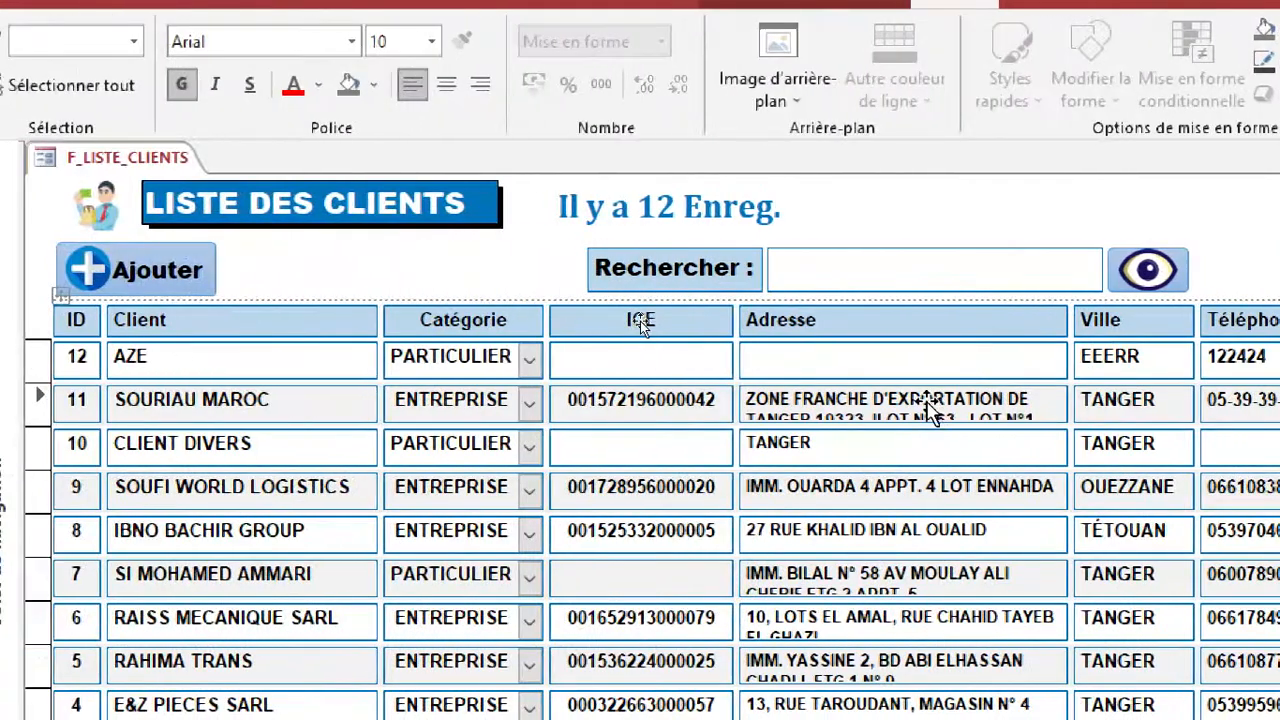
# Set the font size of the Email values to 9 and widen the column slightly to fit the longest address.
pyautogui.click(928, 404)
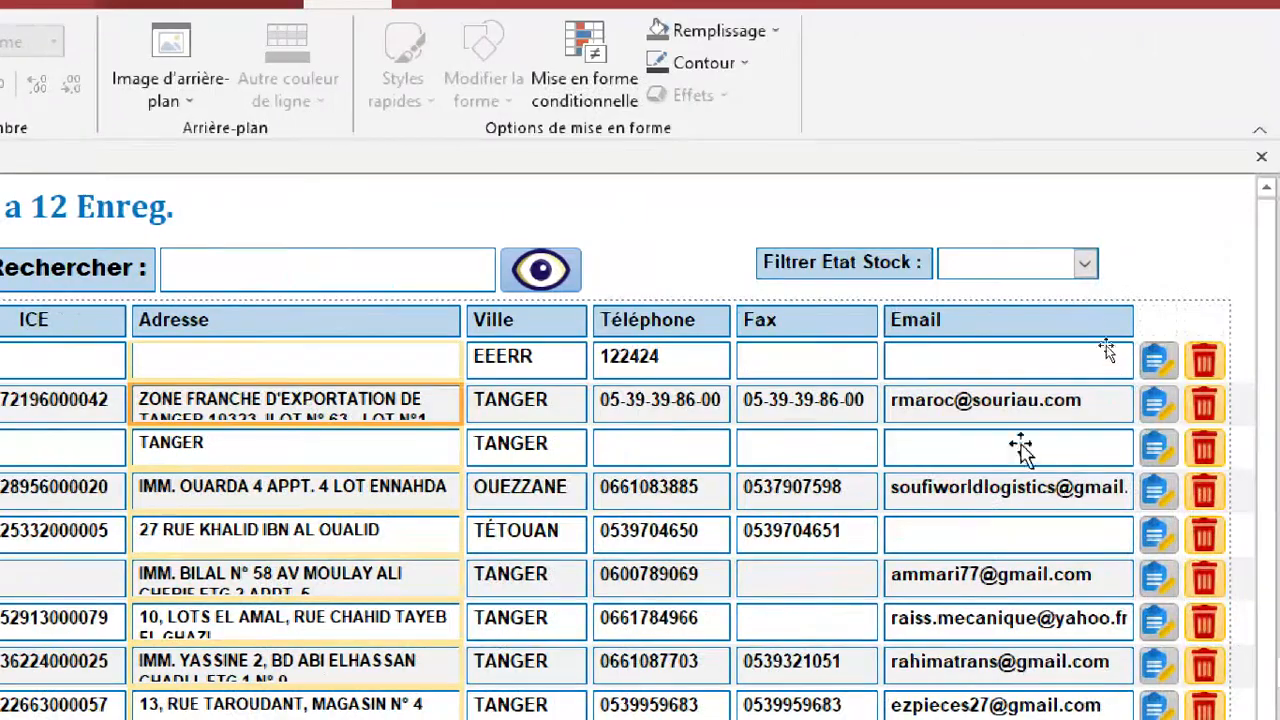
pyautogui.click(1000, 403)
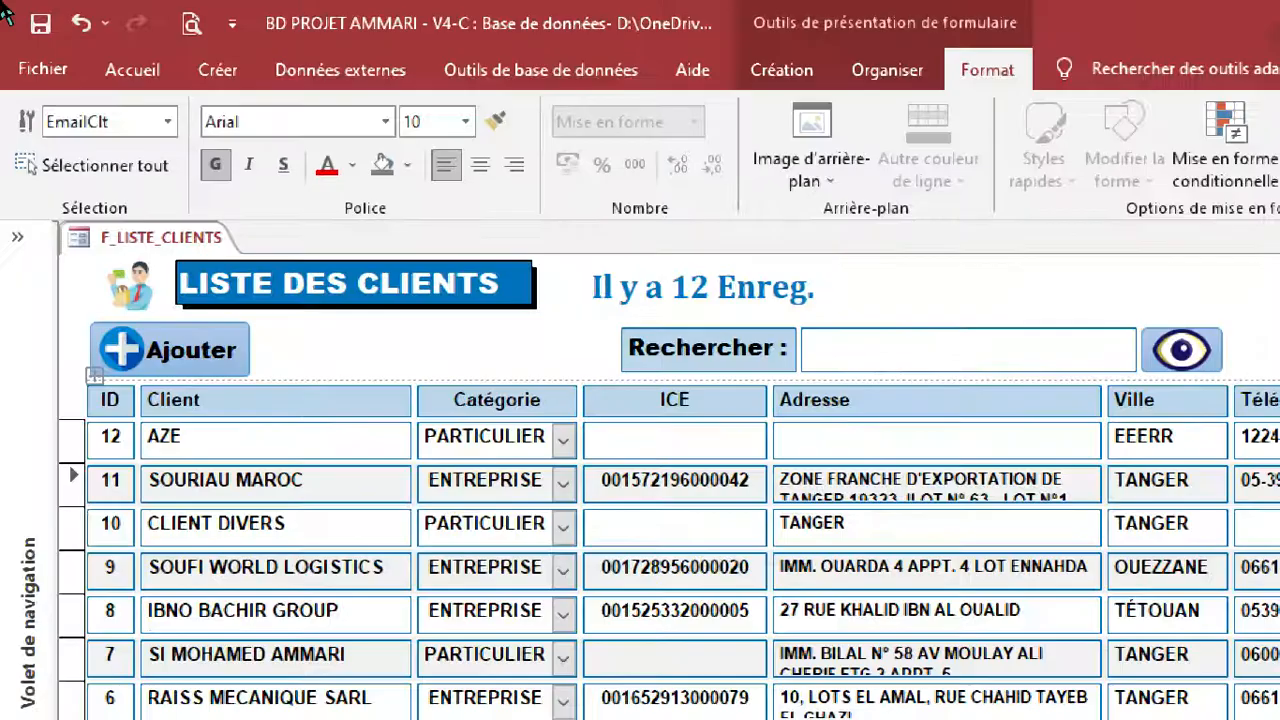
pyautogui.click(466, 124)
pyautogui.click(434, 179)
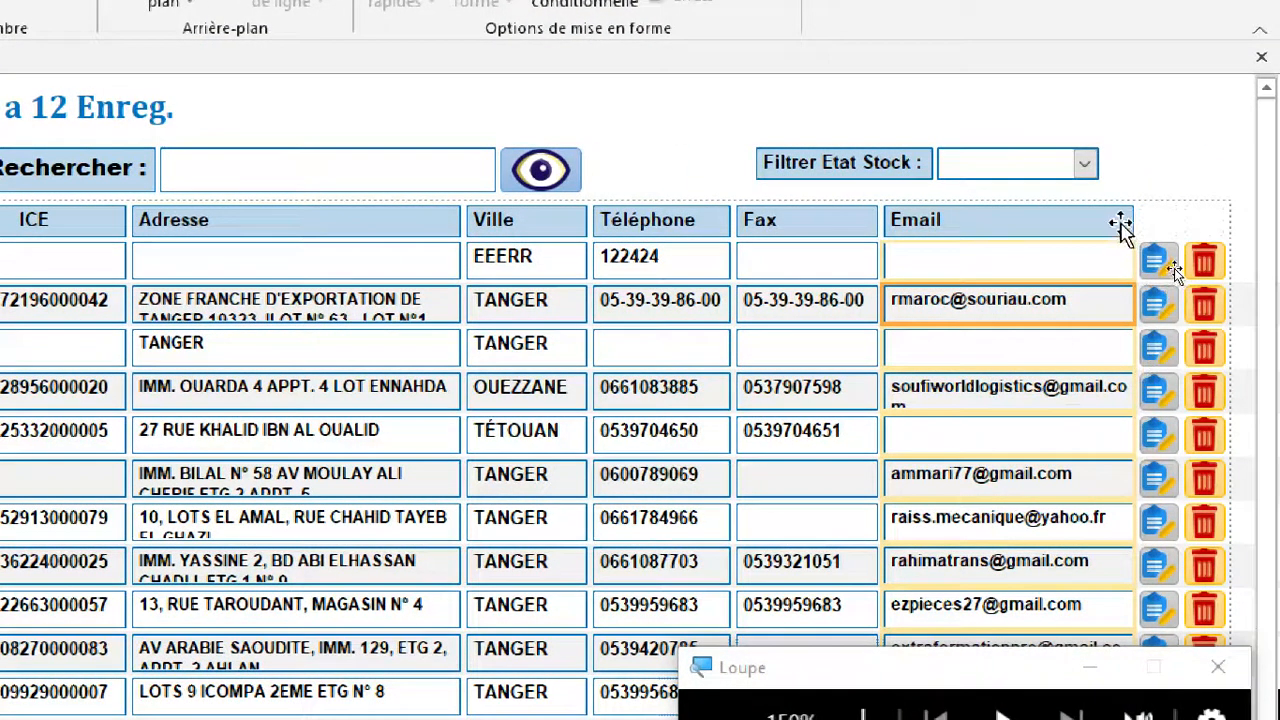
pyautogui.click(1120, 225)
pyautogui.moveTo(1133, 219); pyautogui.dragTo(1152, 219)
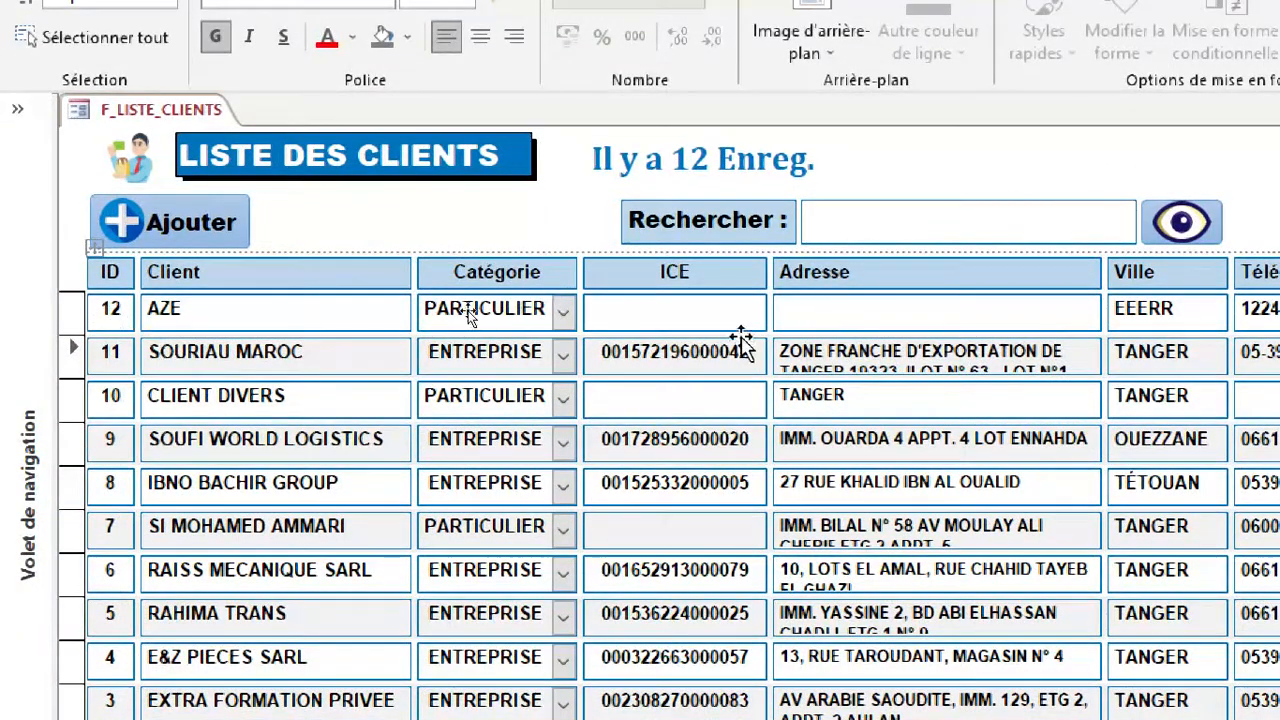
# Set the font size of the ICE values to 9 and narrow the column to fit them.
pyautogui.click(700, 350)
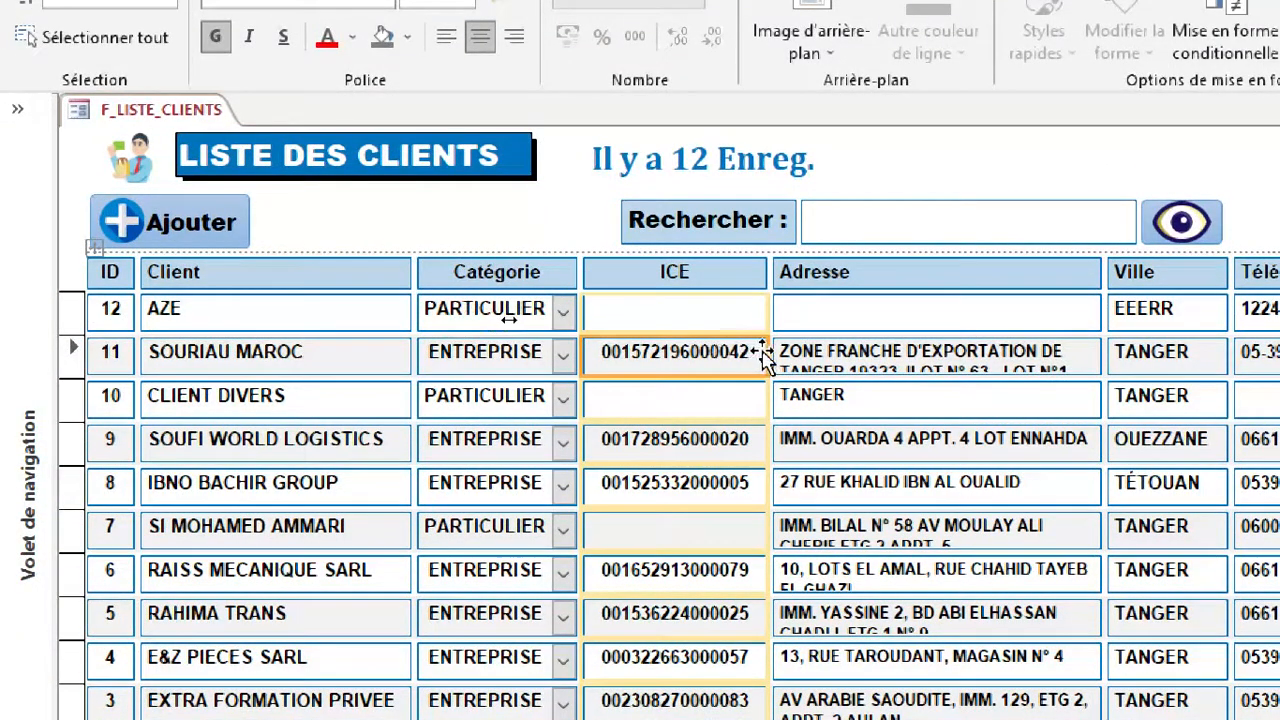
pyautogui.moveTo(765, 352); pyautogui.dragTo(753, 352)
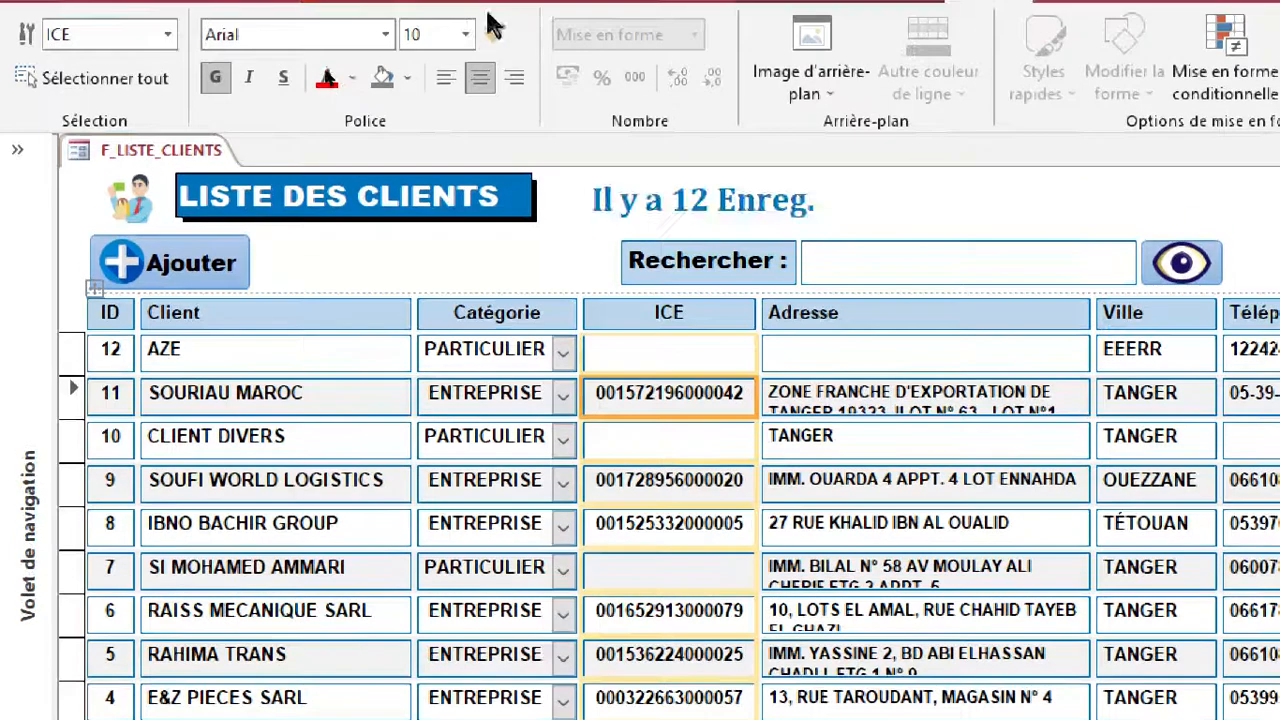
pyautogui.click(467, 34)
pyautogui.click(440, 88)
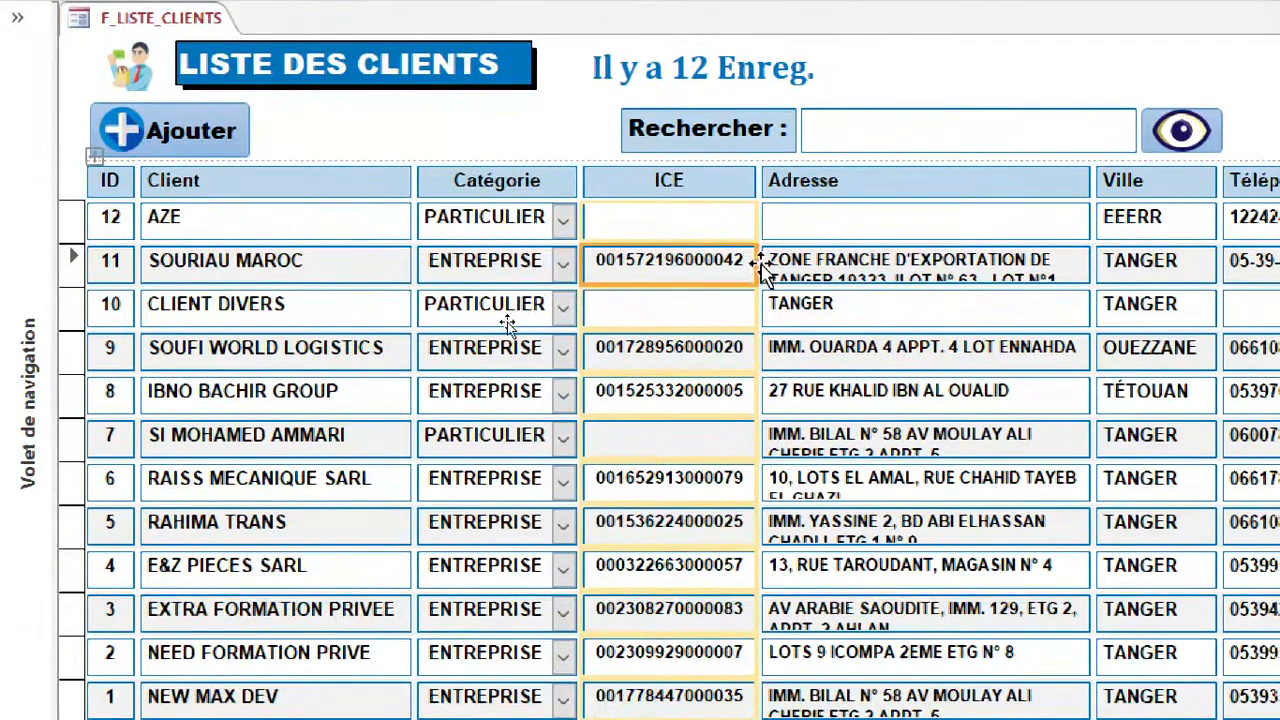
pyautogui.click(755, 265)
pyautogui.moveTo(755, 265); pyautogui.dragTo(753, 266)
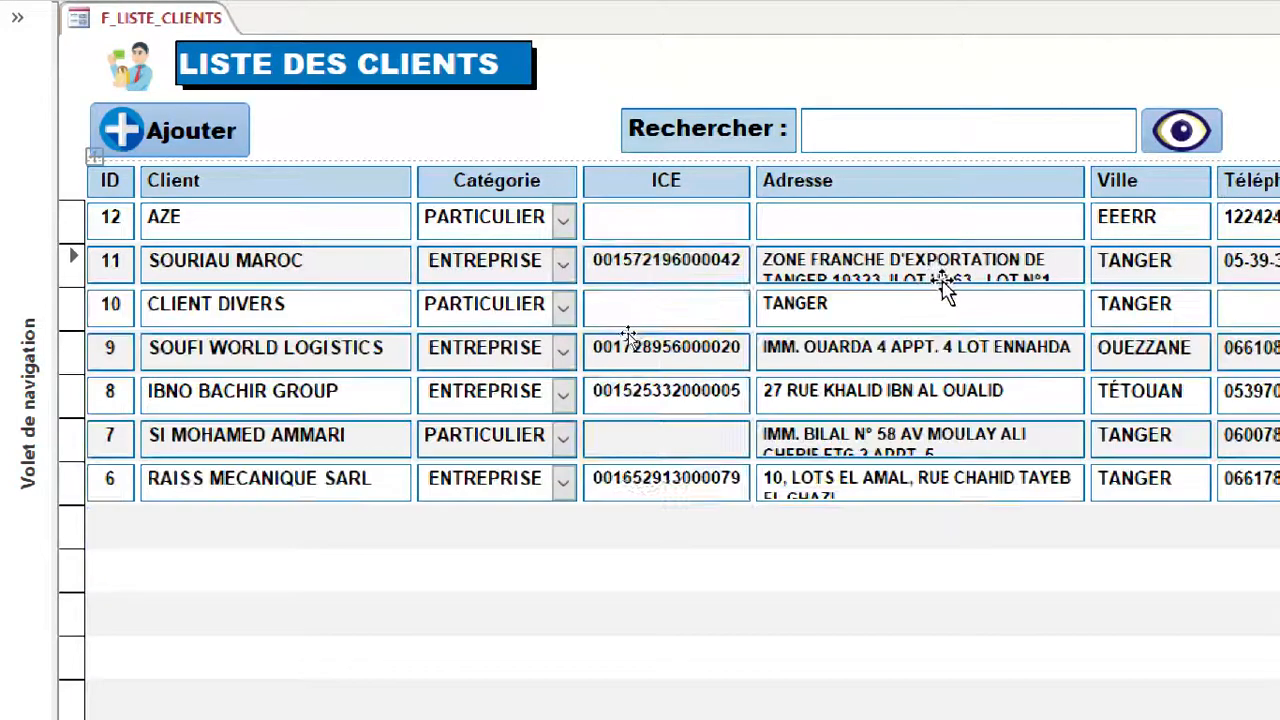
# Set the font size of the Adresse values to 8.
pyautogui.click(936, 272)
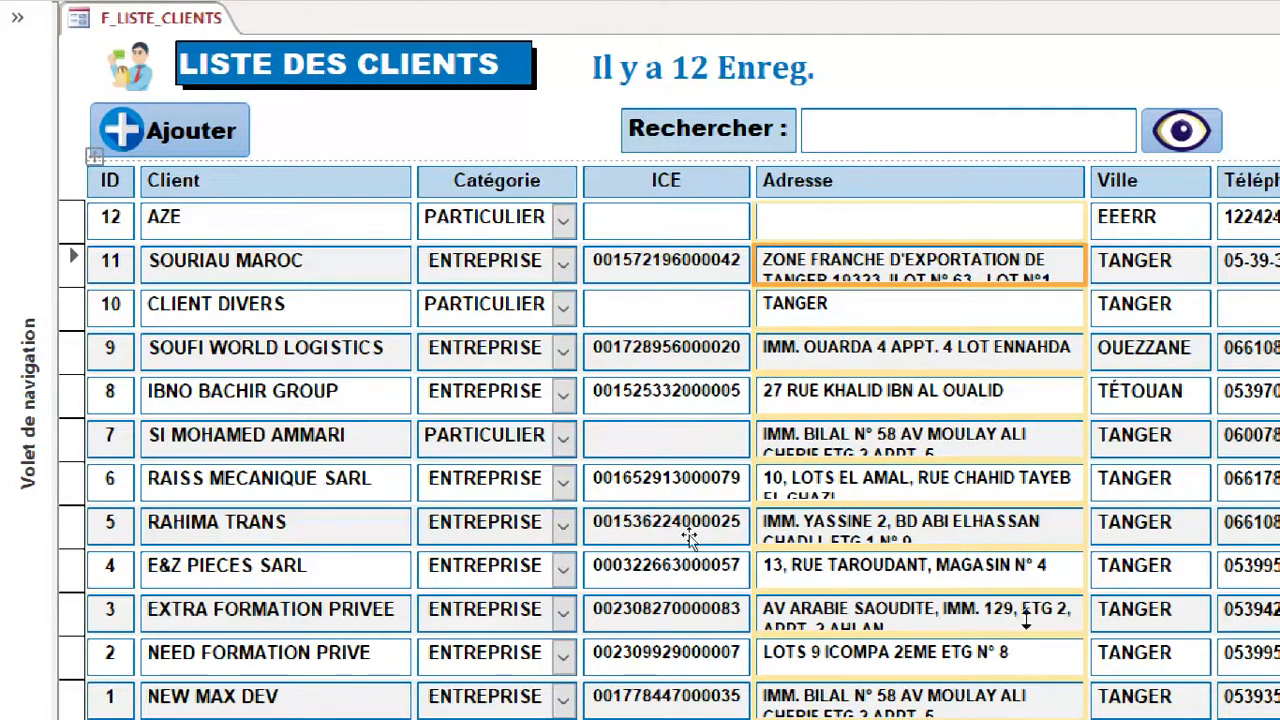
pyautogui.scroll(-1, 680, 503)
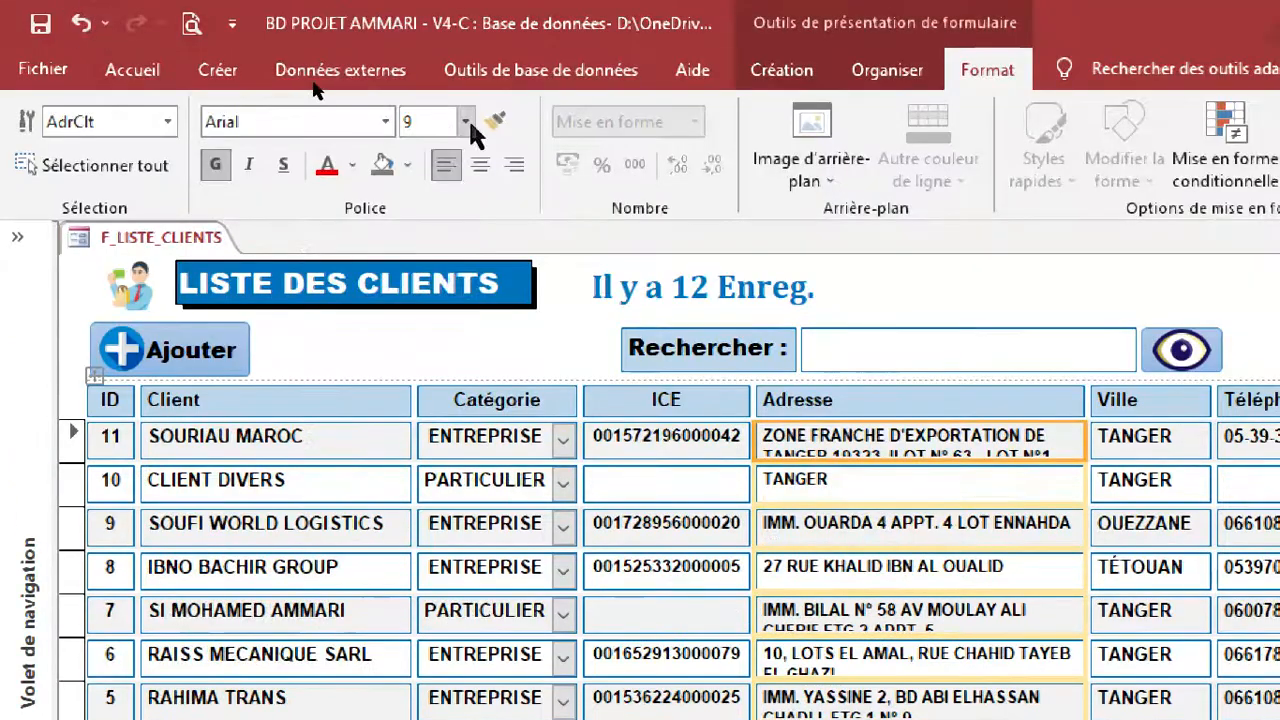
pyautogui.click(466, 121)
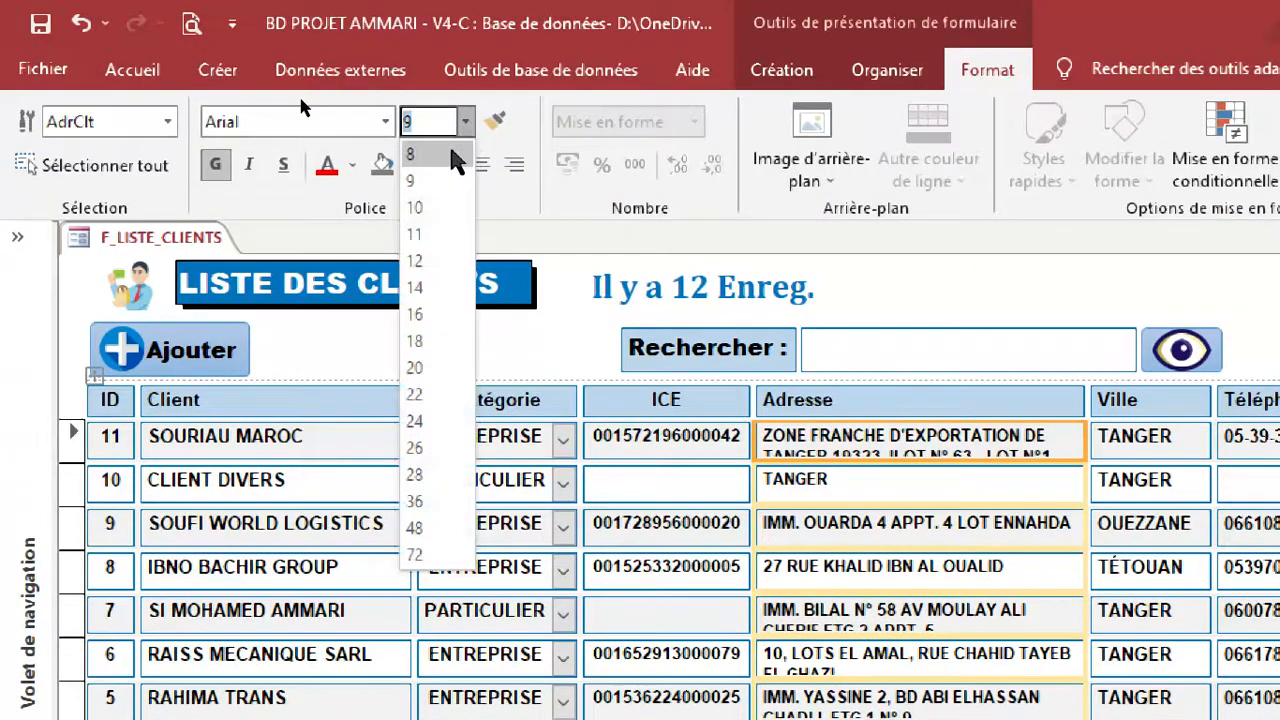
pyautogui.click(448, 146)
pyautogui.click(1010, 497)
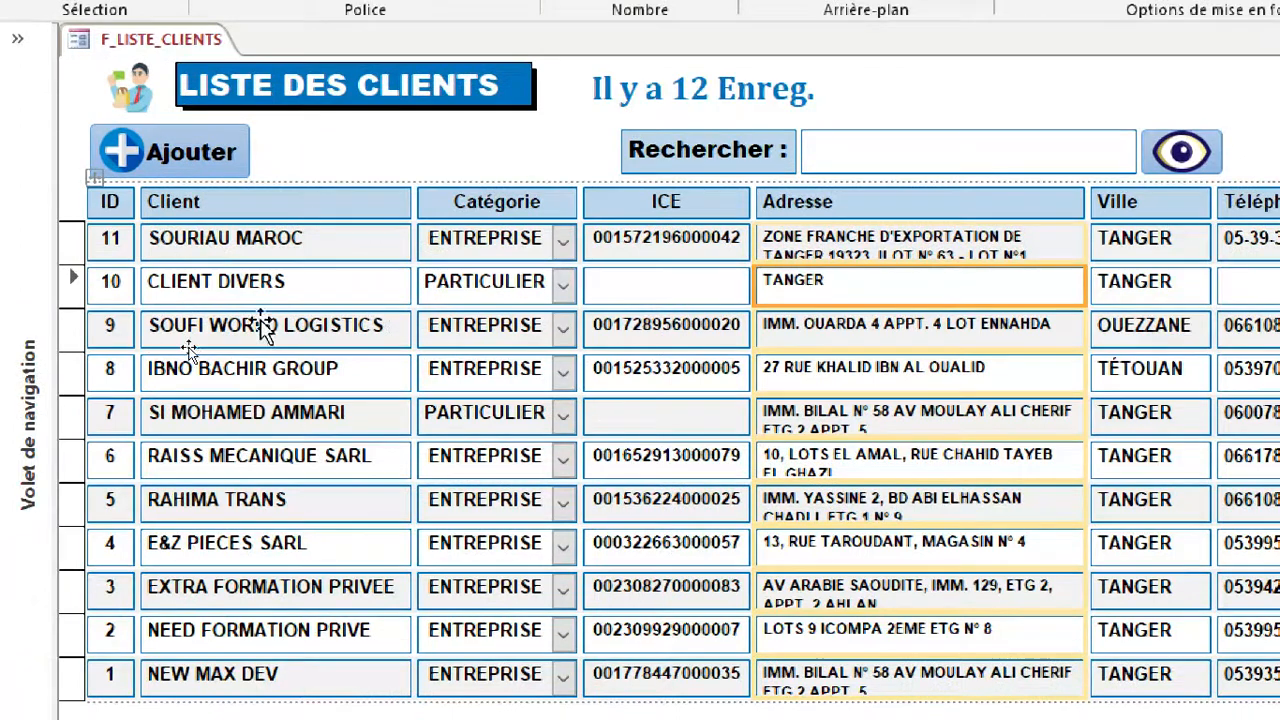
# Set the font size of the Catégorie values to 9 and narrow the column.
pyautogui.click(506, 241)
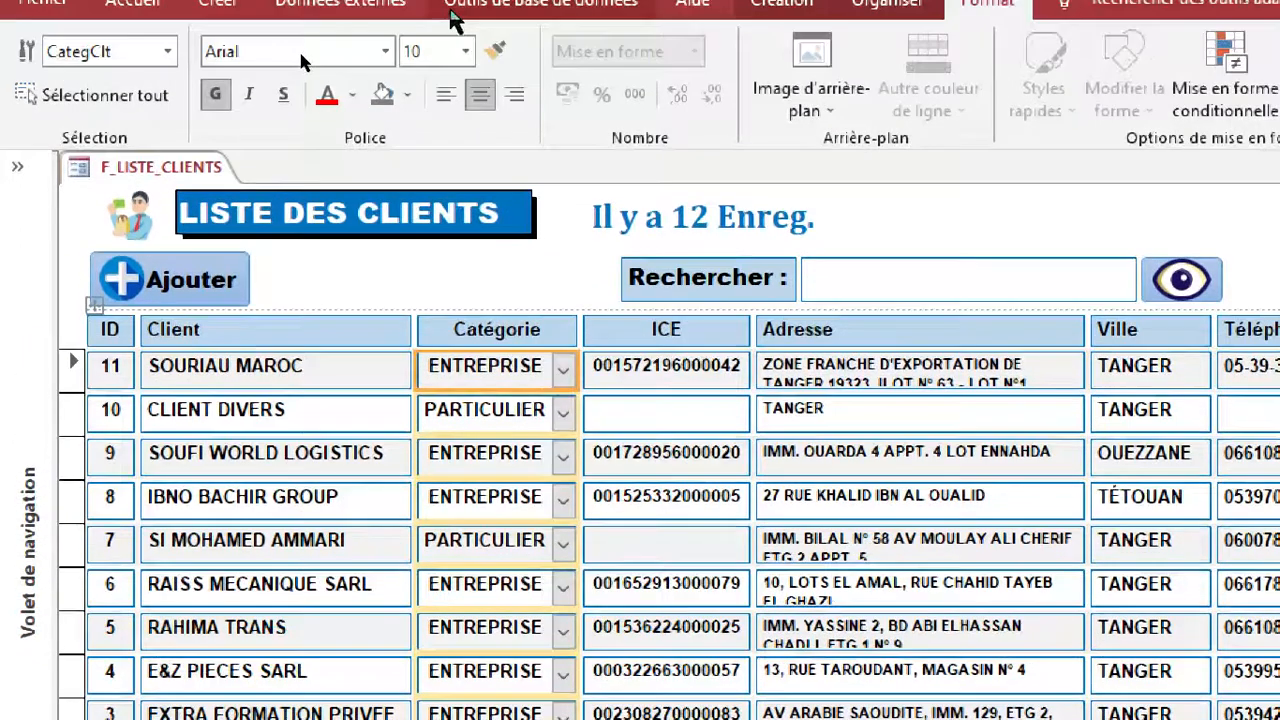
pyautogui.click(465, 55)
pyautogui.click(437, 122)
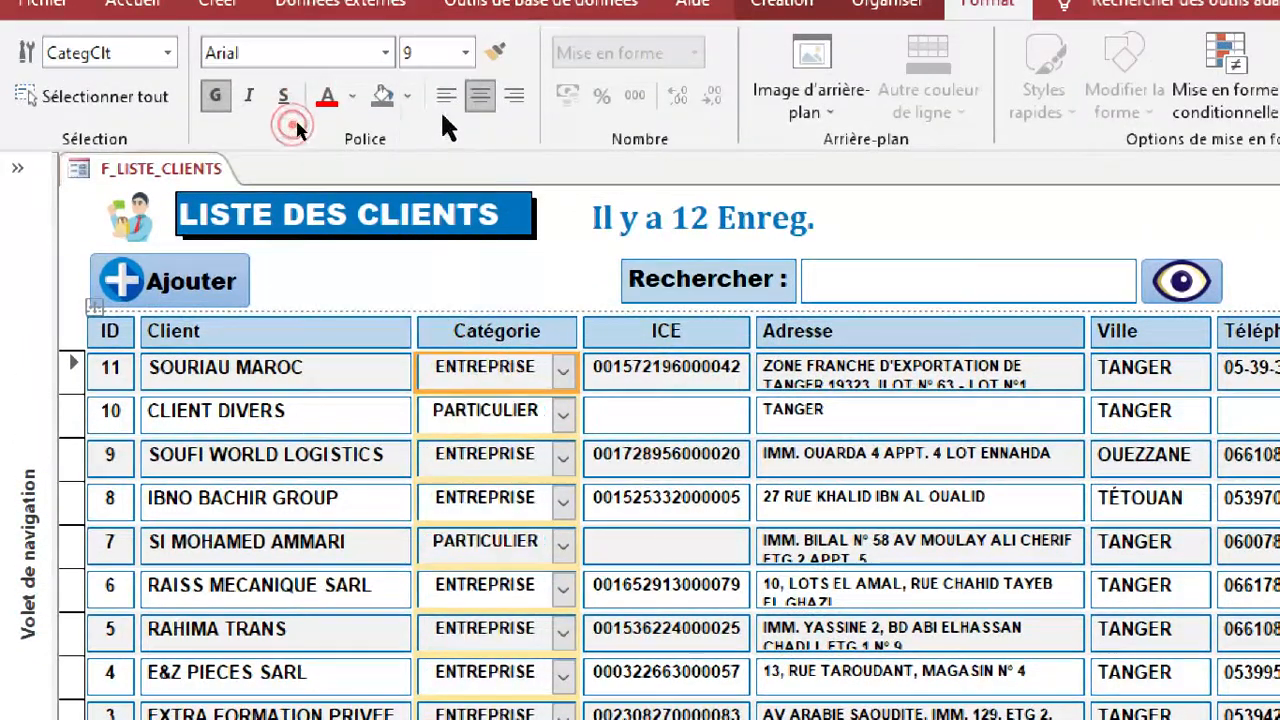
pyautogui.moveTo(573, 373); pyautogui.dragTo(543, 371)
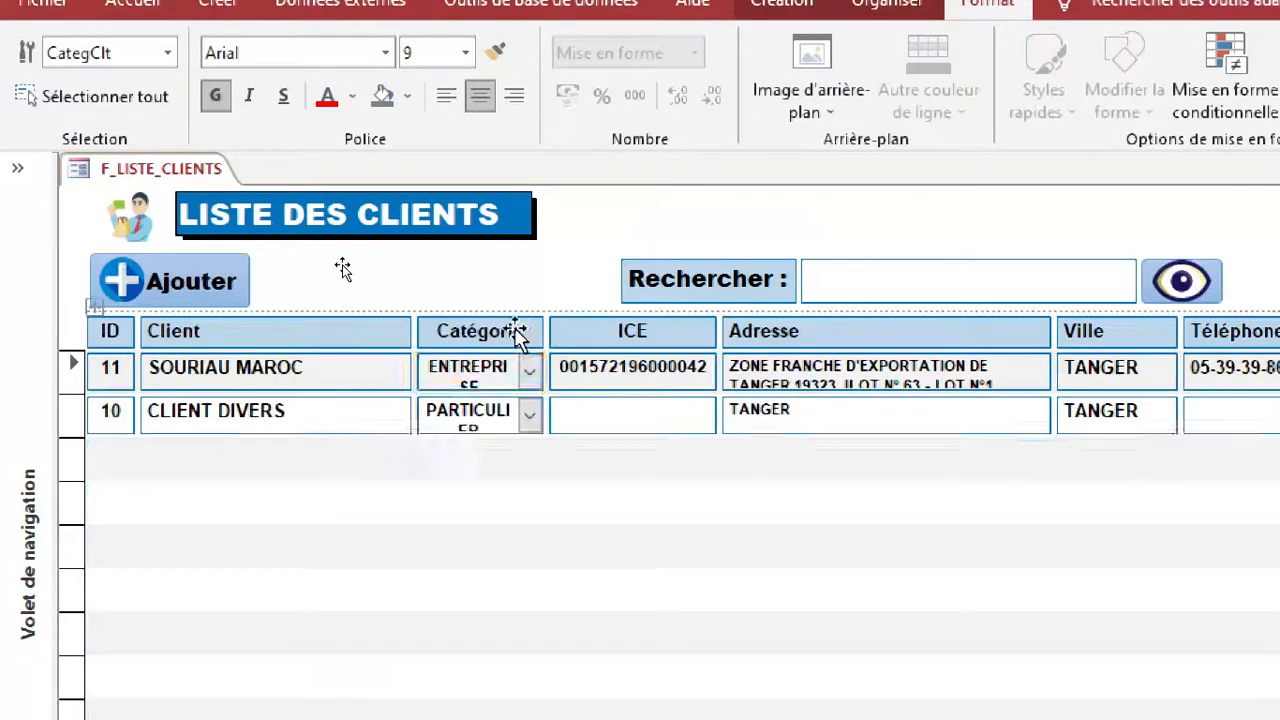
# Set the Catégorie header's font size to 9 and widen the column slightly so the category values fit on one line.
pyautogui.click(497, 316)
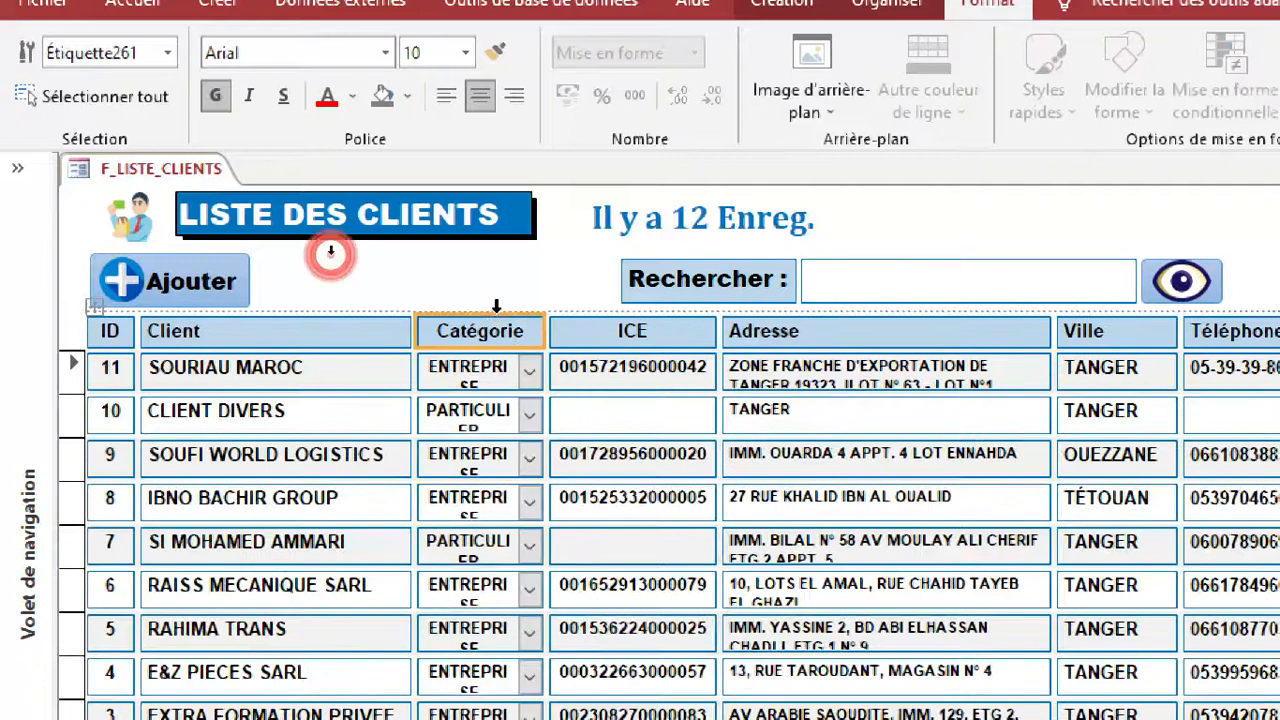
pyautogui.click(464, 53)
pyautogui.click(433, 104)
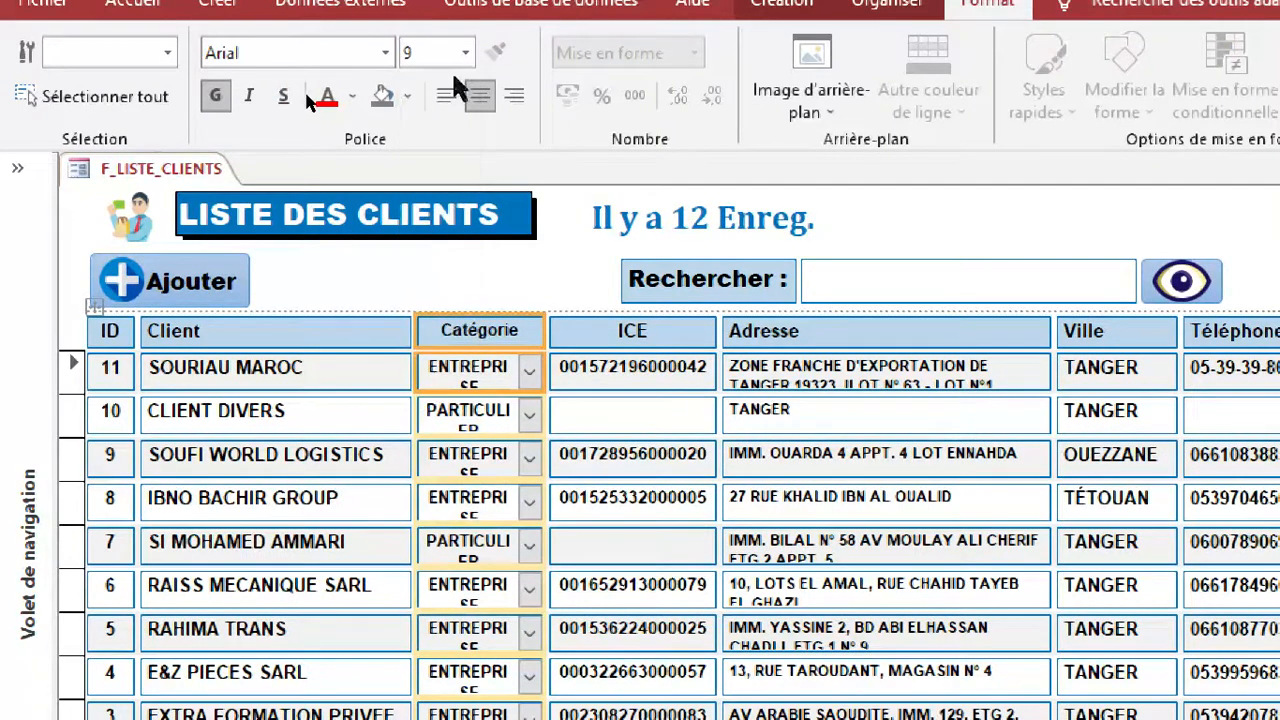
pyautogui.moveTo(540, 334); pyautogui.dragTo(563, 334)
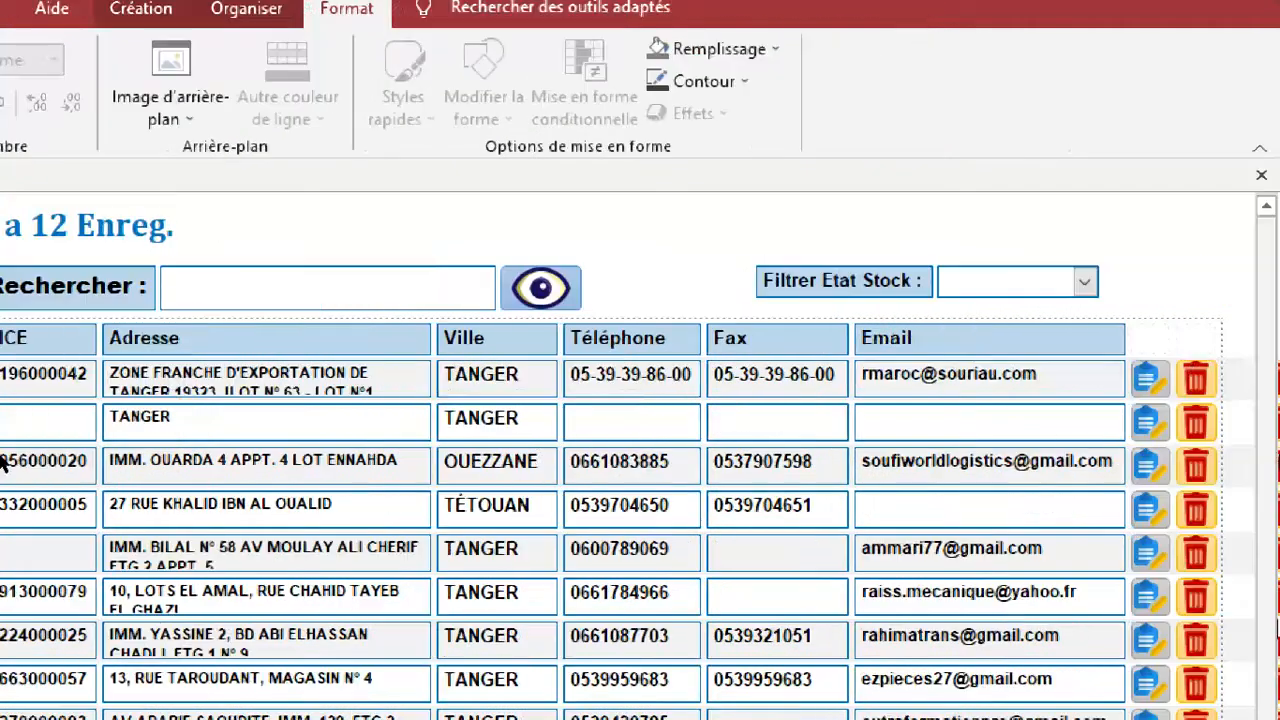
# Widen the Adresse column slightly to give the addresses more room.
pyautogui.click(298, 470)
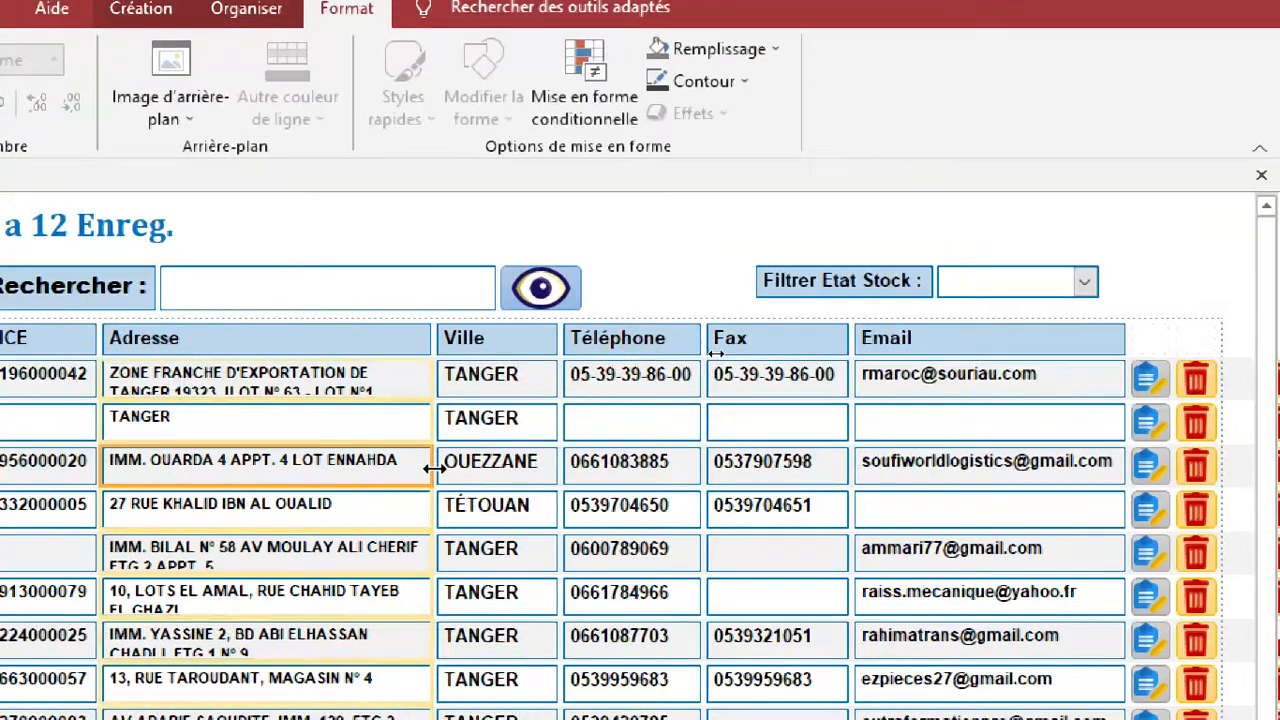
pyautogui.moveTo(428, 468); pyautogui.dragTo(442, 468)
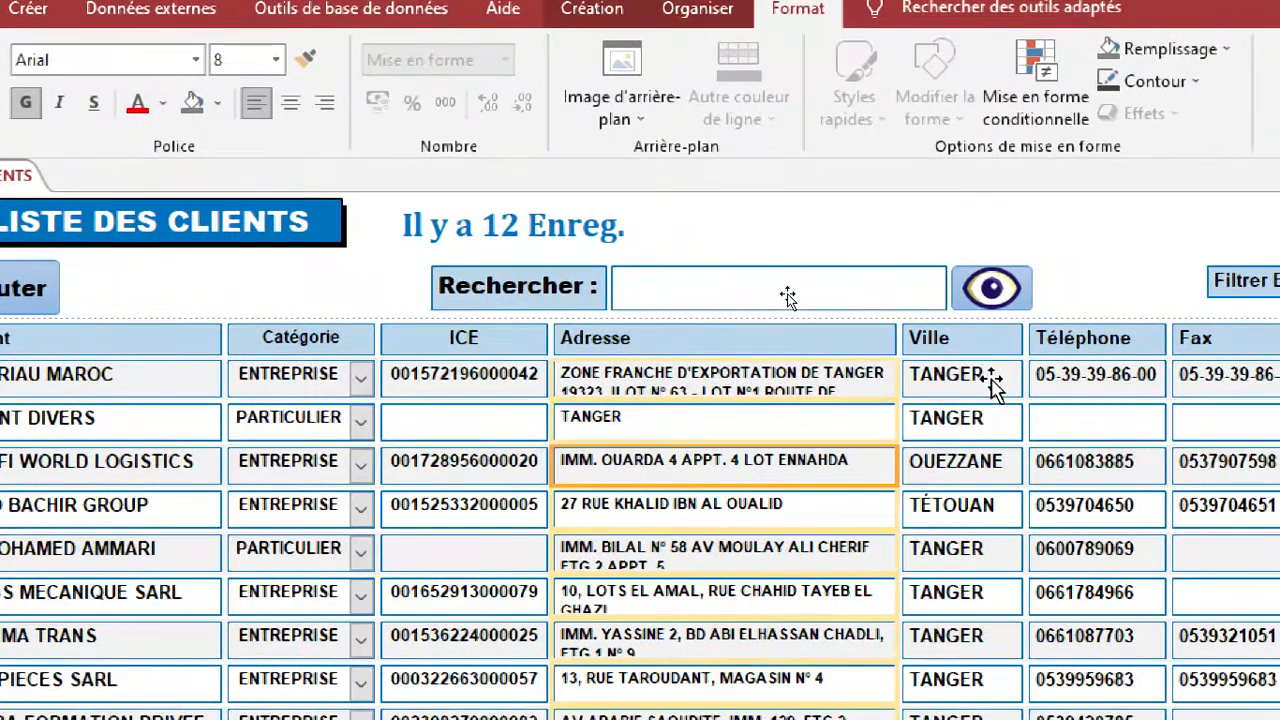
# Set the font size of the Ville values to 9 and narrow the column to fit the city names.
pyautogui.click(991, 378)
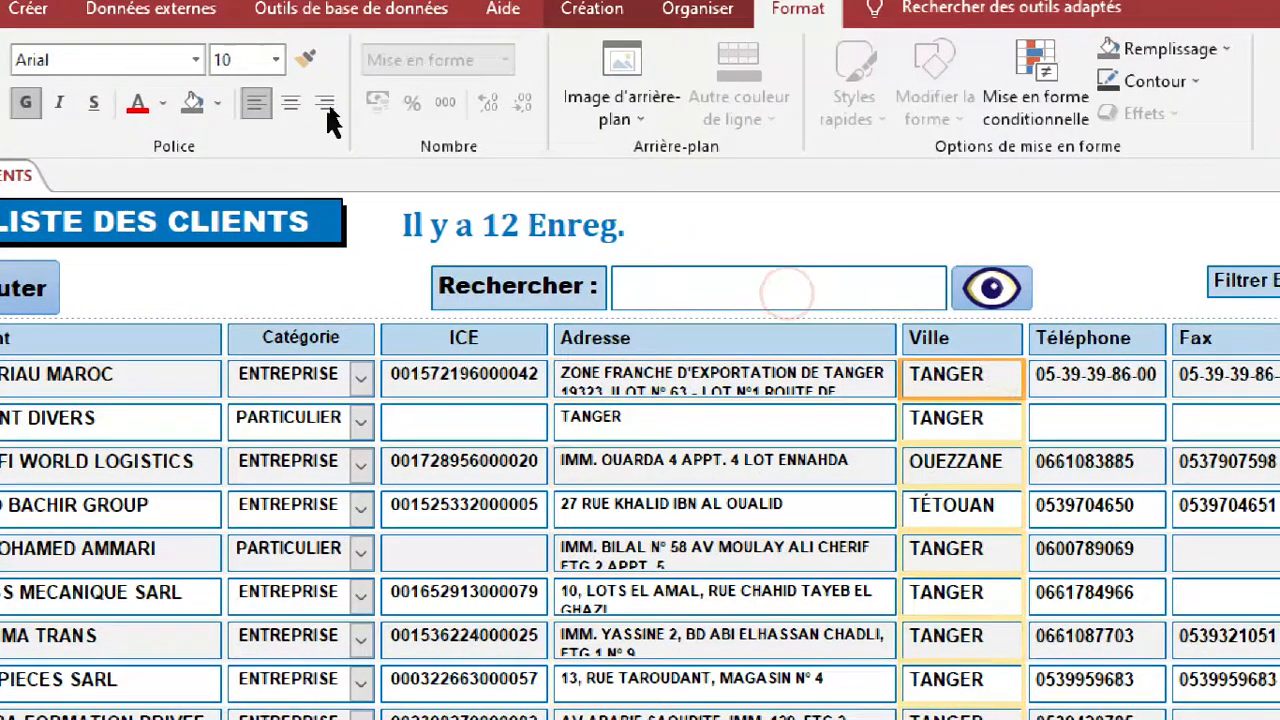
pyautogui.click(276, 59)
pyautogui.click(248, 118)
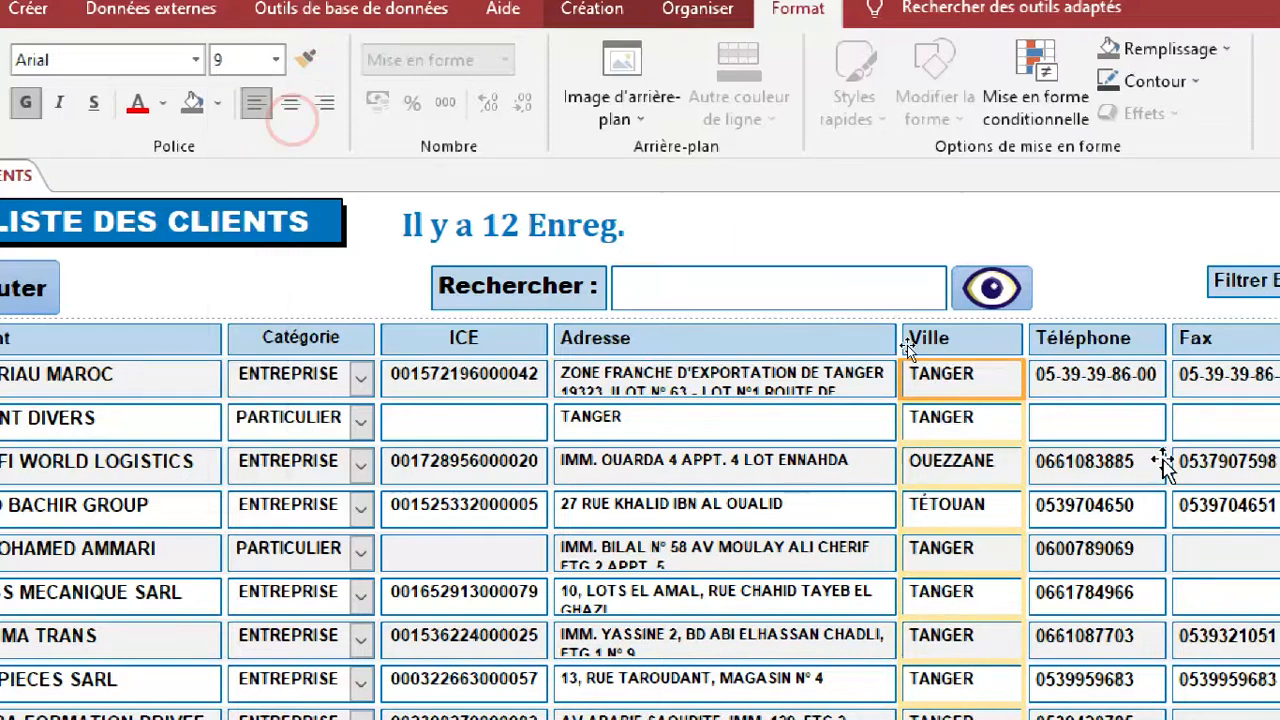
pyautogui.moveTo(1021, 384); pyautogui.dragTo(1006, 384)
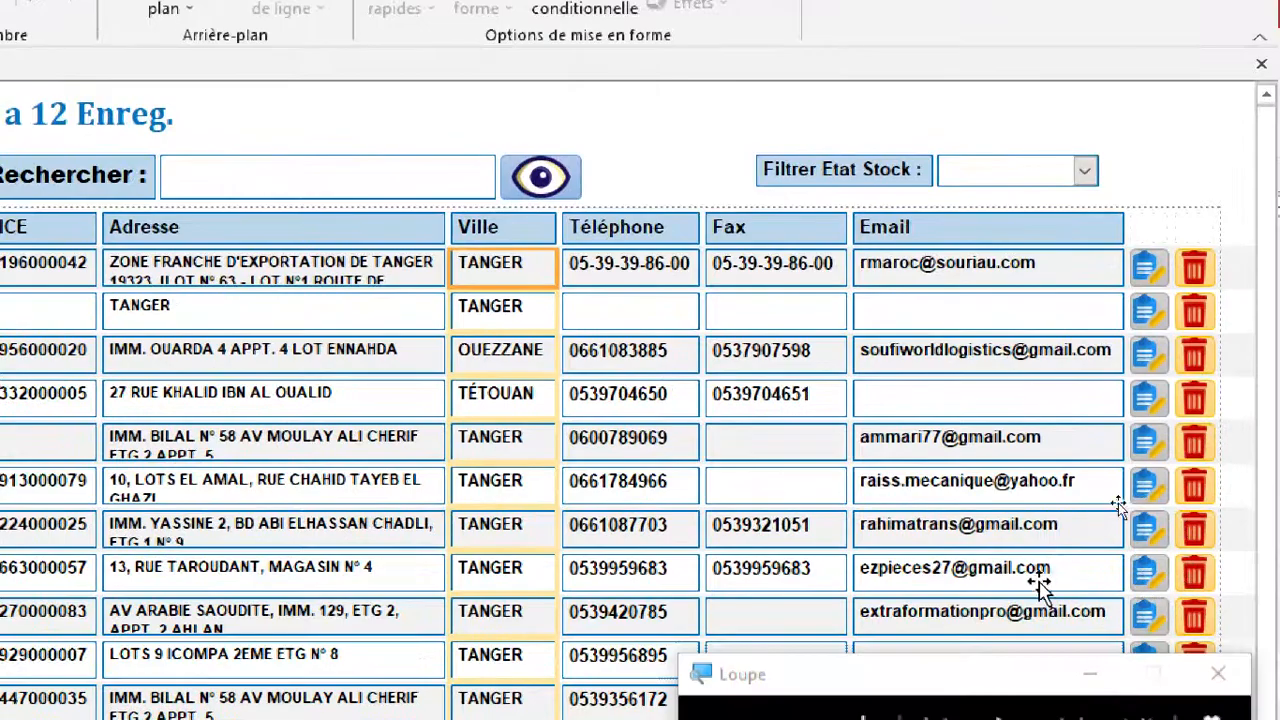
# Set the font size of the Email values to 8 and narrow the column slightly to fit the longest address.
pyautogui.click(1039, 583)
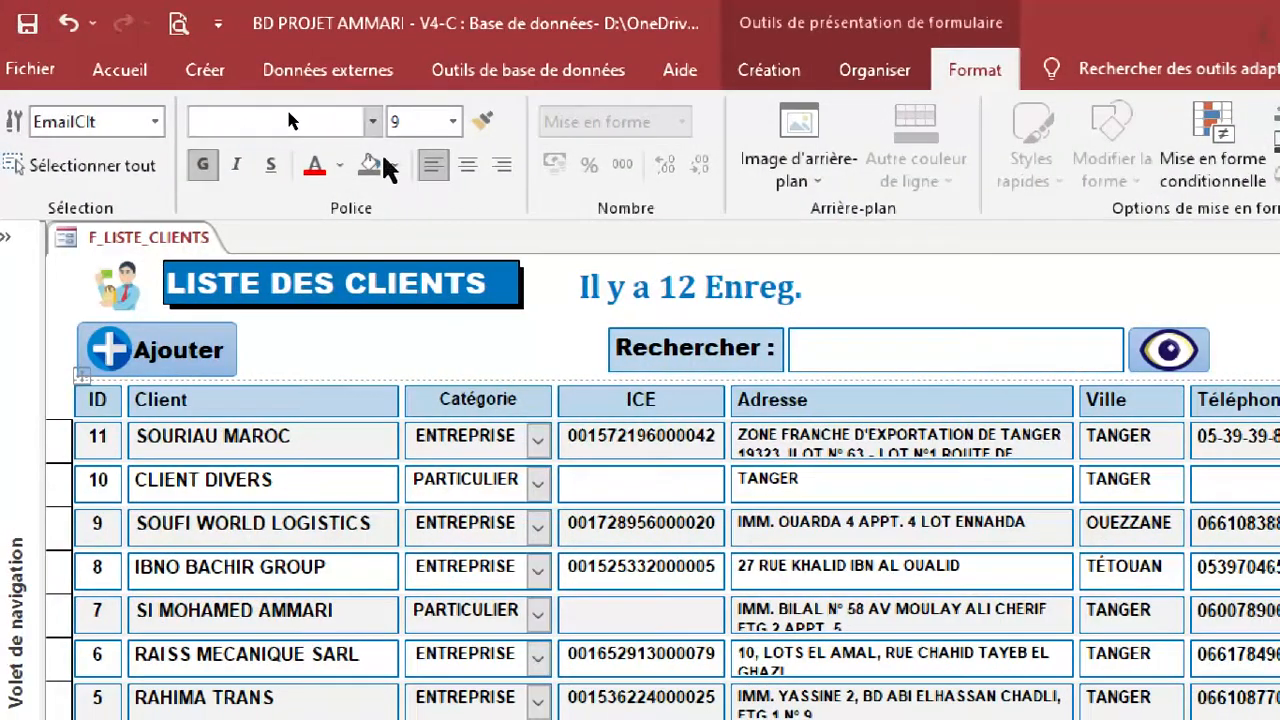
pyautogui.click(456, 124)
pyautogui.click(436, 153)
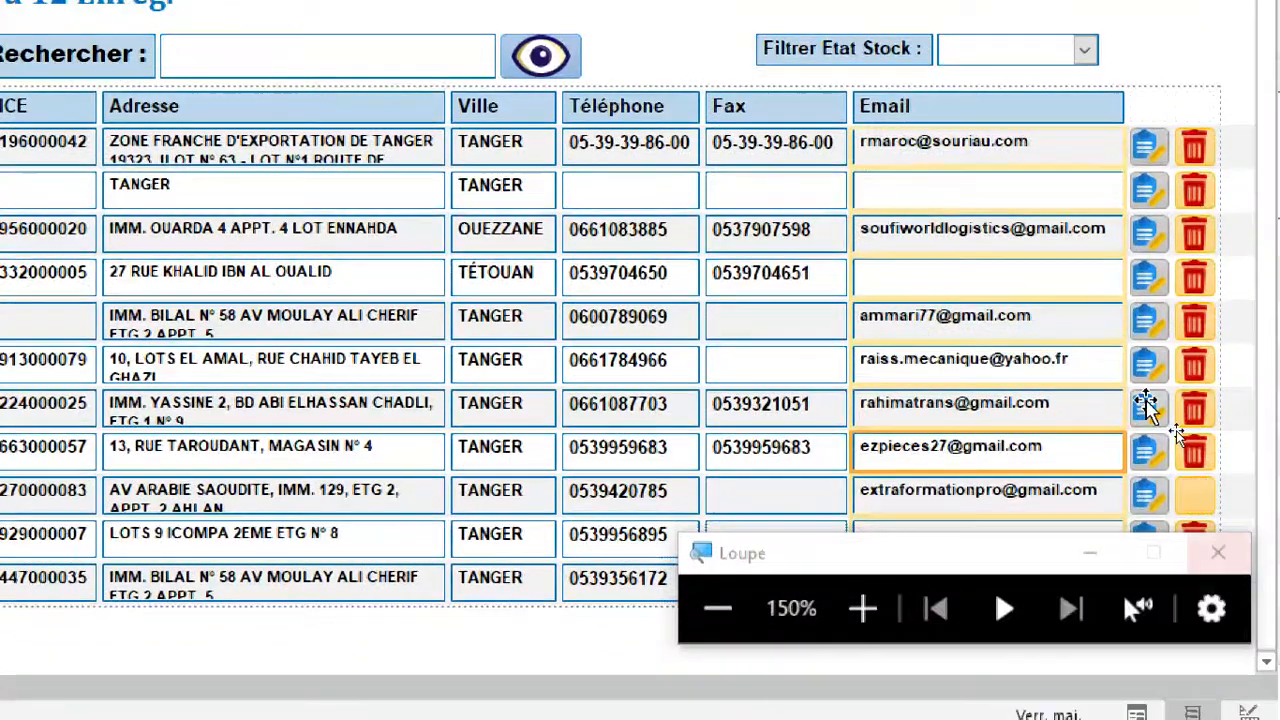
pyautogui.click(1101, 108)
pyautogui.moveTo(1122, 104); pyautogui.dragTo(1112, 105)
# Set the font size of the Fax and Téléphone values to 9.
pyautogui.click(801, 140)
pyautogui.click(267, 100)
pyautogui.click(244, 158)
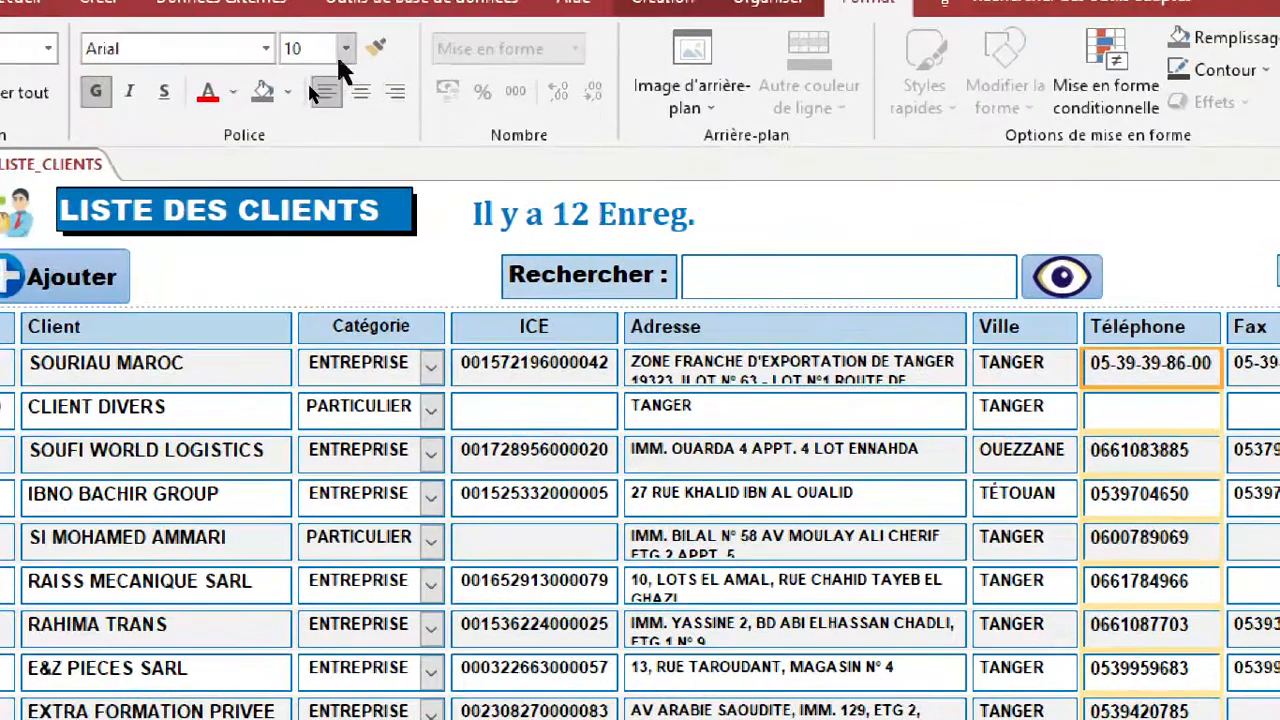
pyautogui.click(21, 30)
pyautogui.click(327, 107)
pyautogui.click(1040, 366)
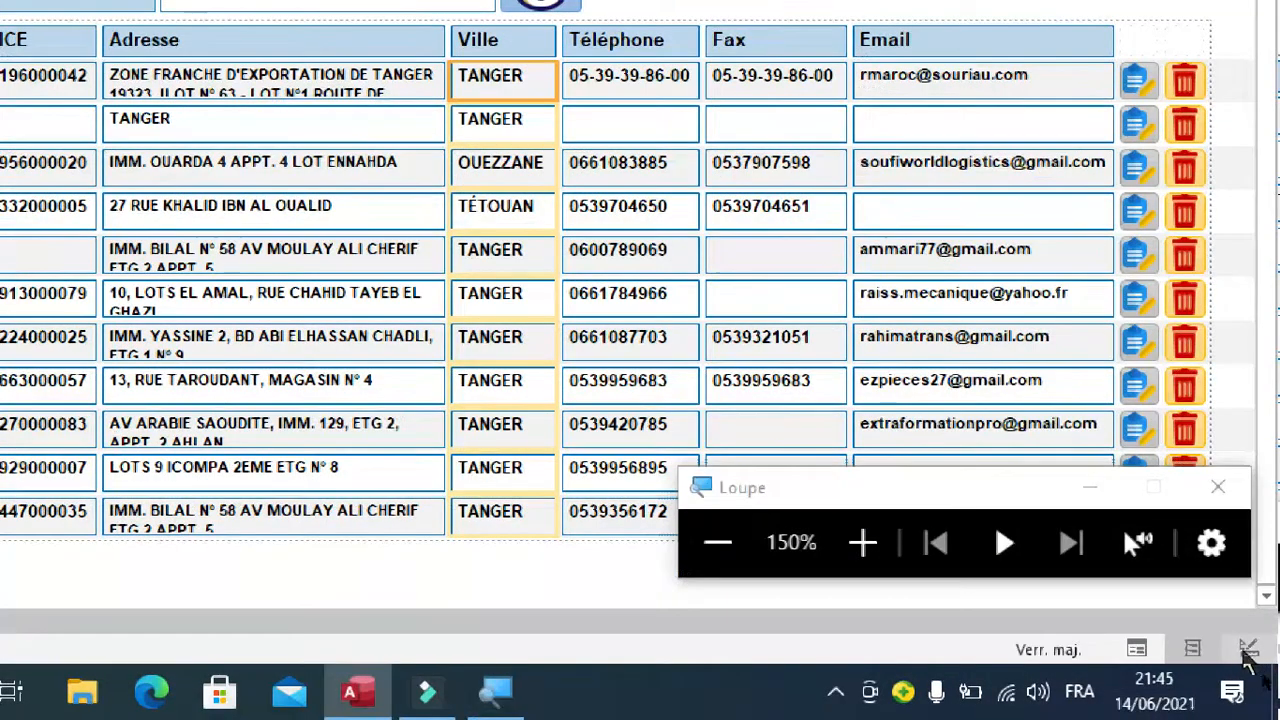
# Convert the CategClt combo box in the detail section into a text box in design view.
pyautogui.click(1249, 650)
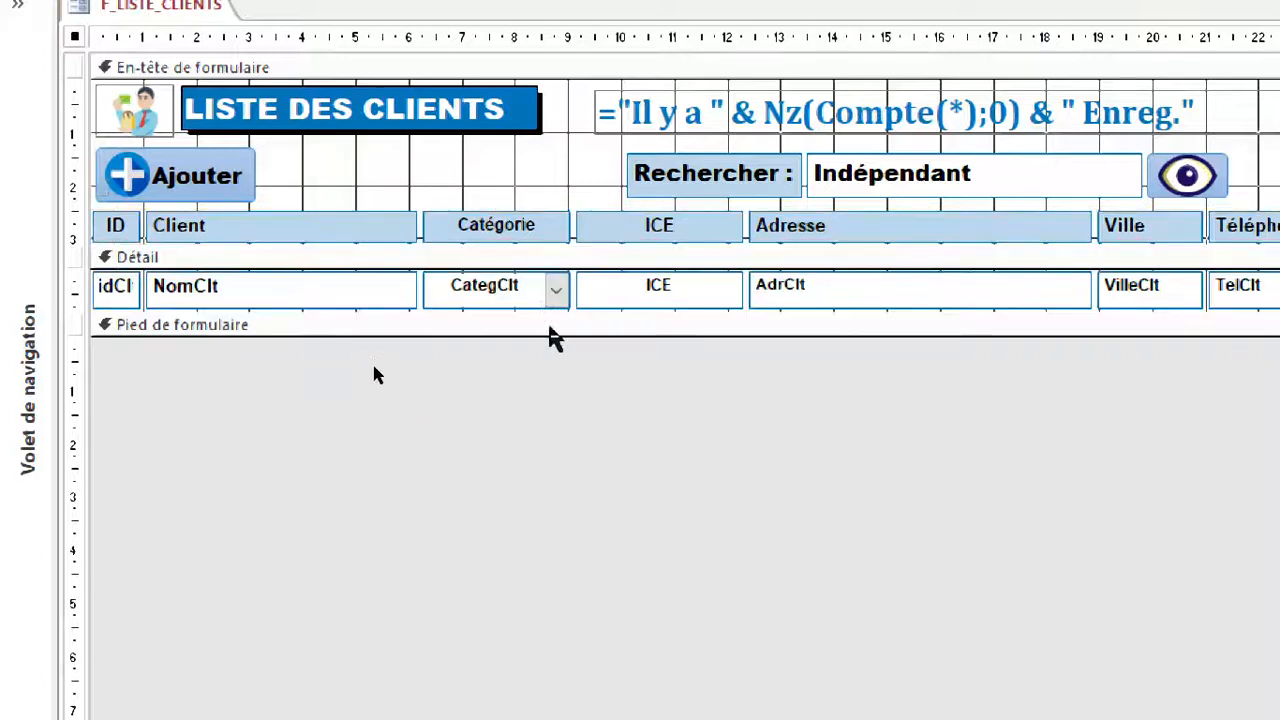
pyautogui.rightClick(497, 300)
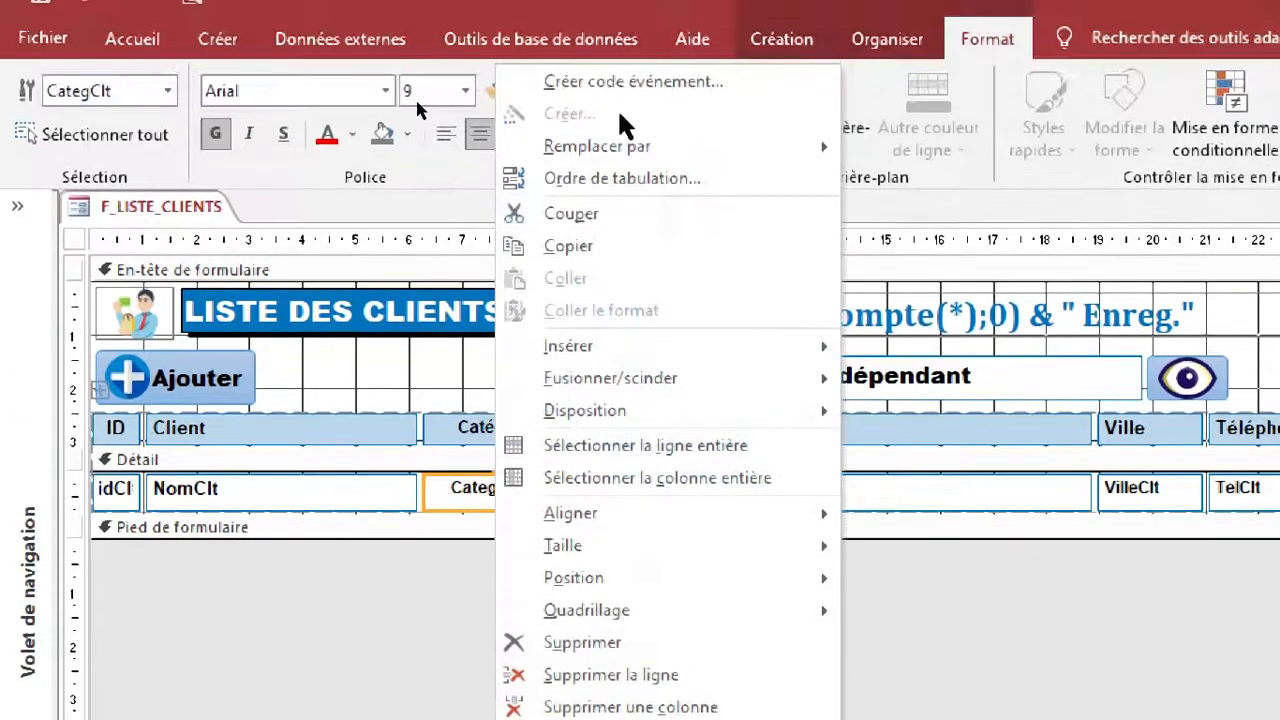
pyautogui.click(455, 560)
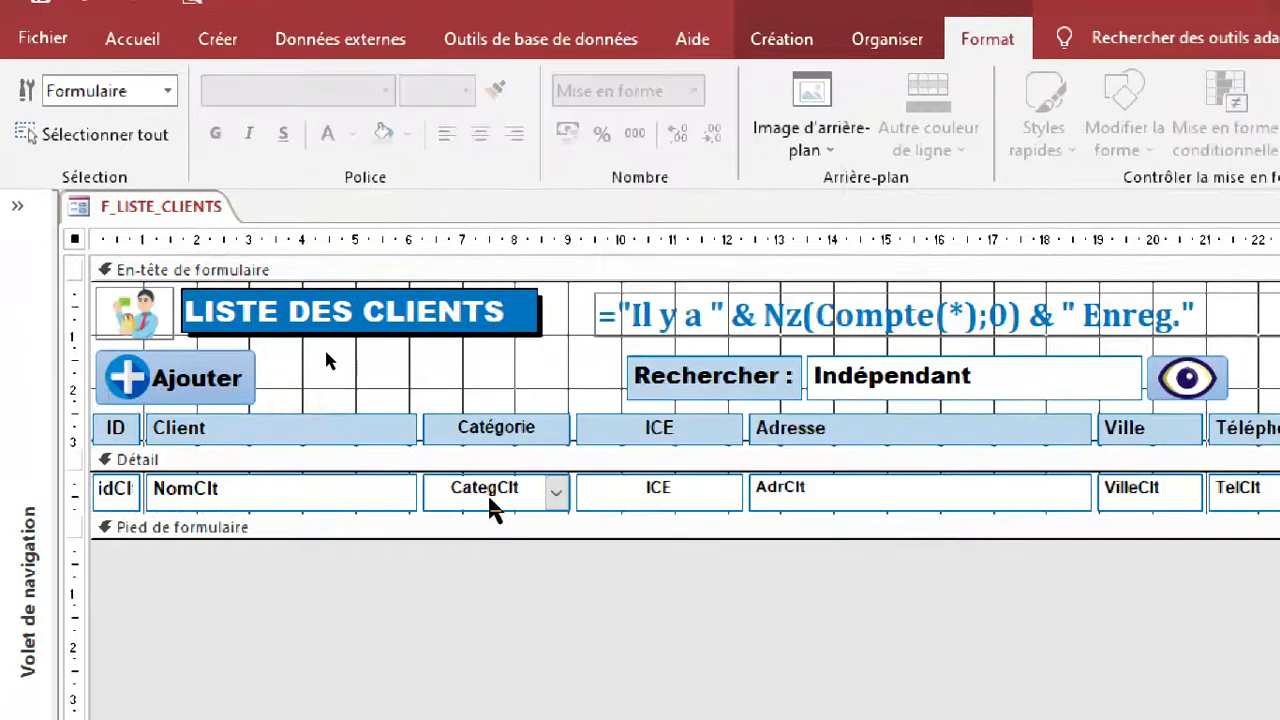
pyautogui.rightClick(490, 505)
pyautogui.moveTo(625, 150)
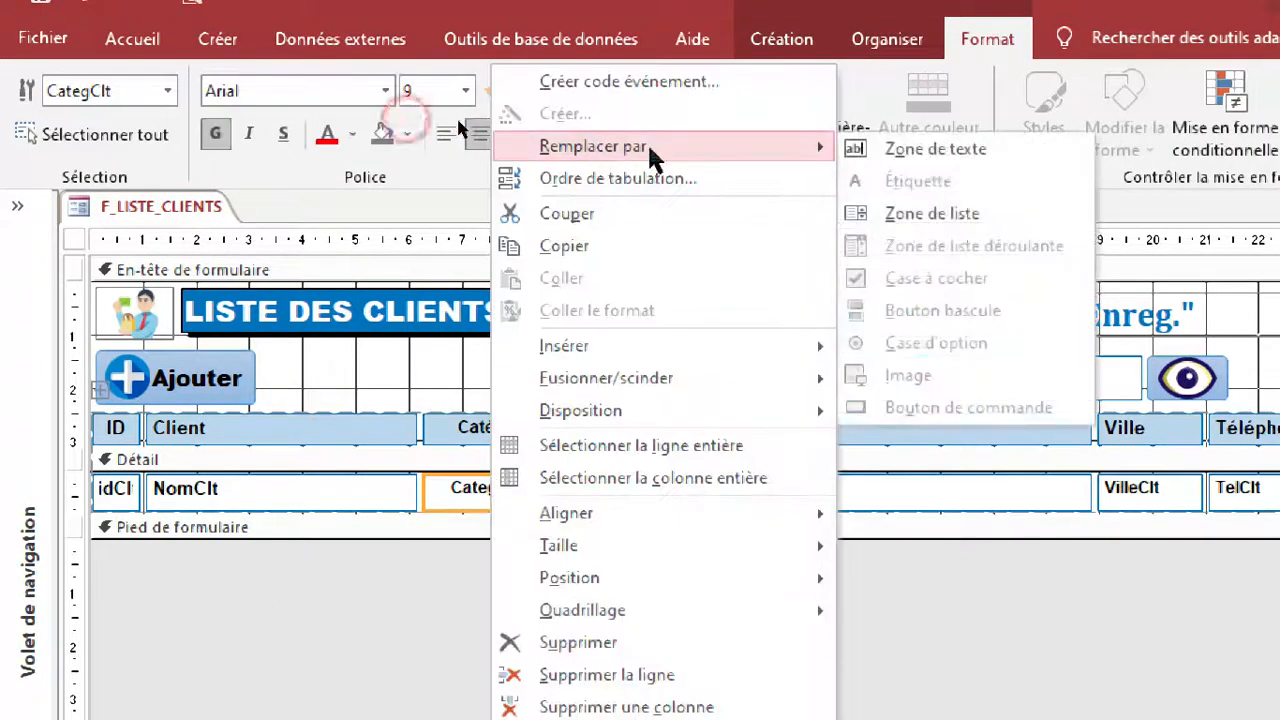
pyautogui.click(935, 149)
pyautogui.click(485, 440)
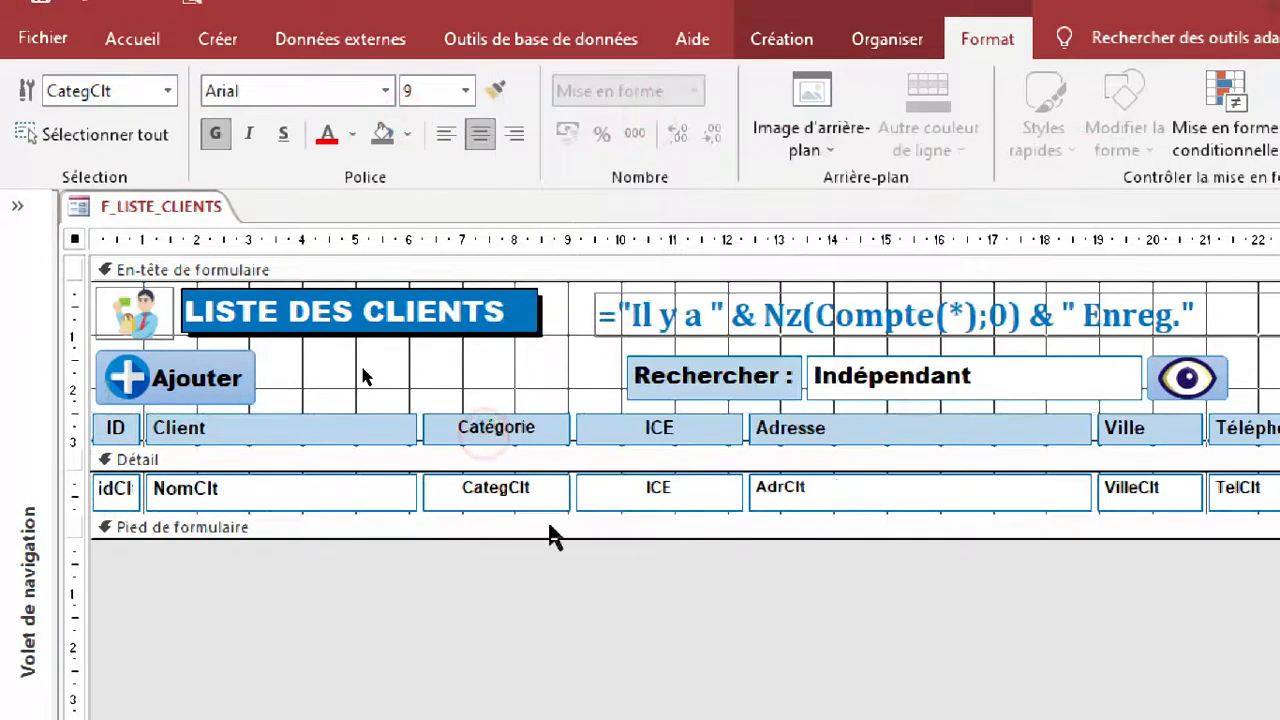
pyautogui.moveTo(498, 568); pyautogui.dragTo(528, 414)
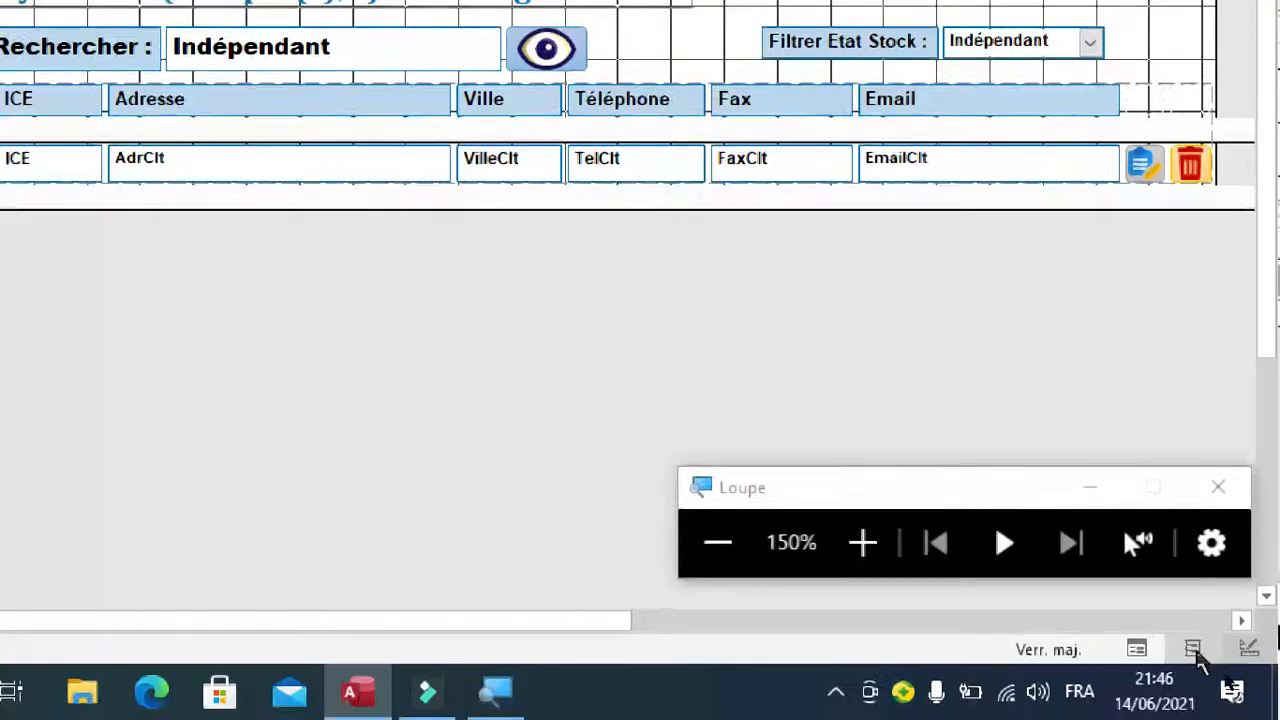
# Left-align the Catégorie values in layout view and narrow the column to fit them, saving the form.
pyautogui.click(1193, 649)
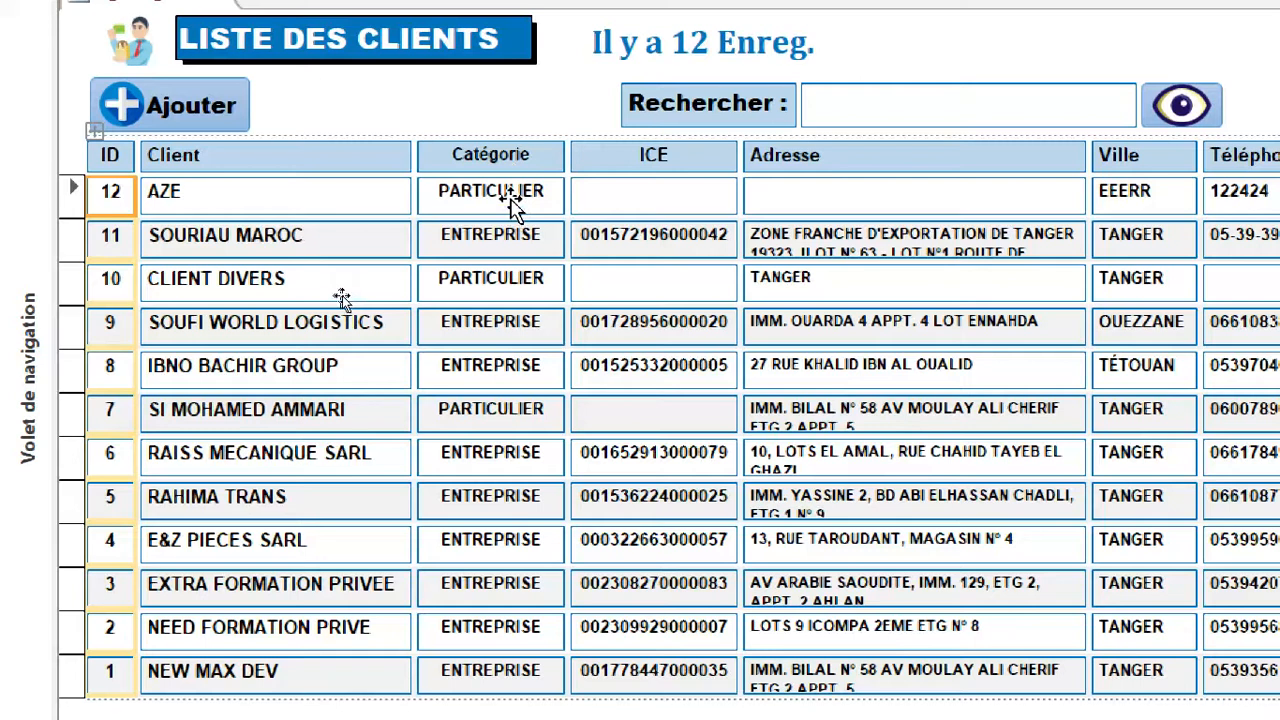
pyautogui.click(515, 200)
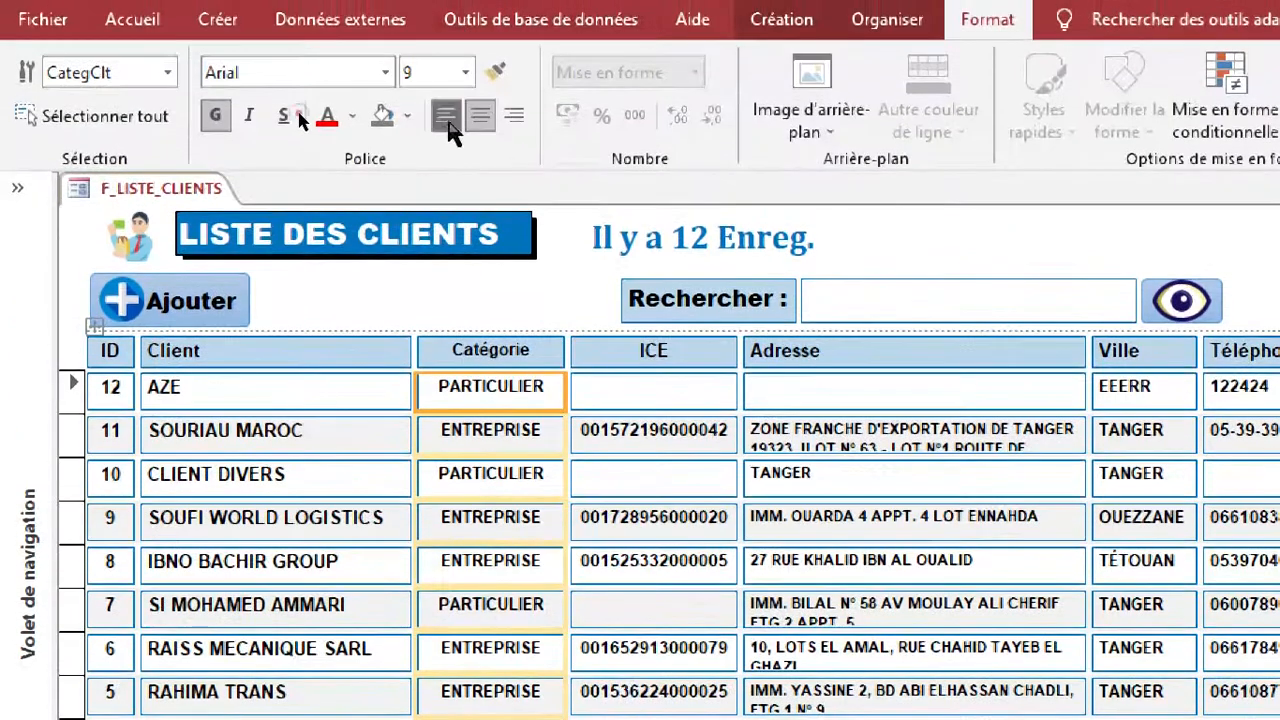
pyautogui.click(447, 118)
pyautogui.click(548, 352)
pyautogui.moveTo(561, 354); pyautogui.dragTo(543, 353)
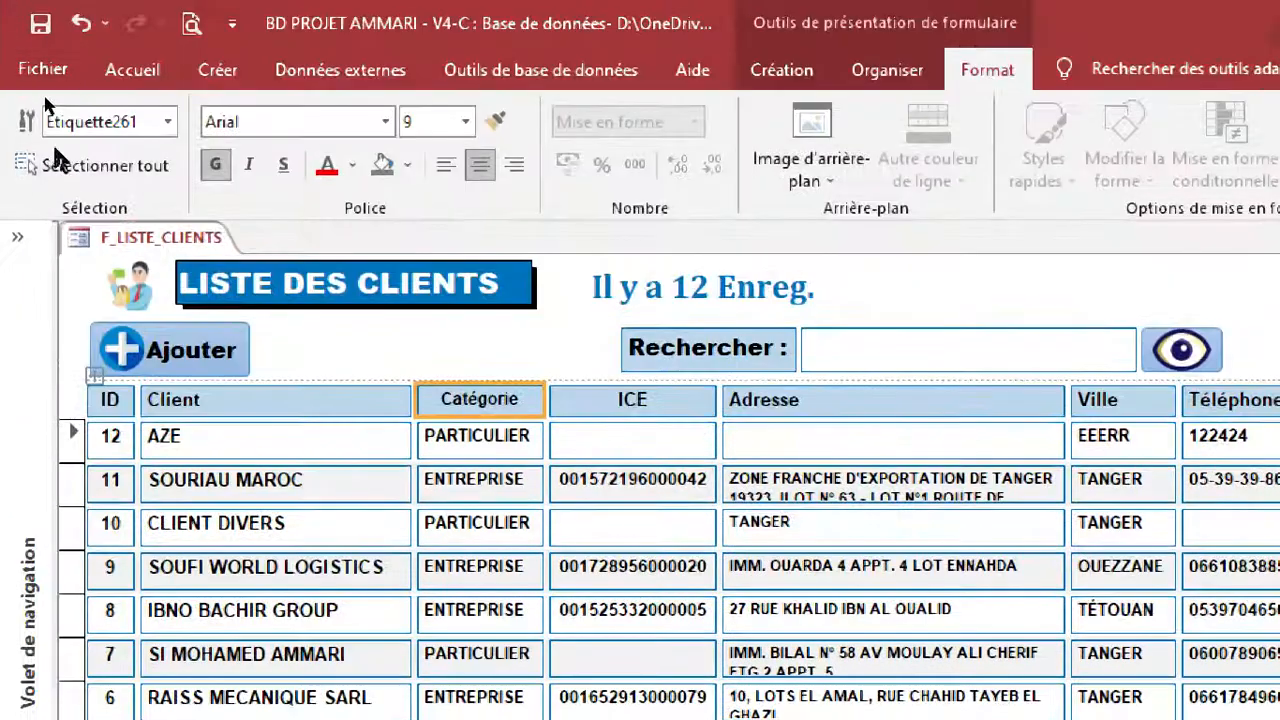
pyautogui.click(40, 24)
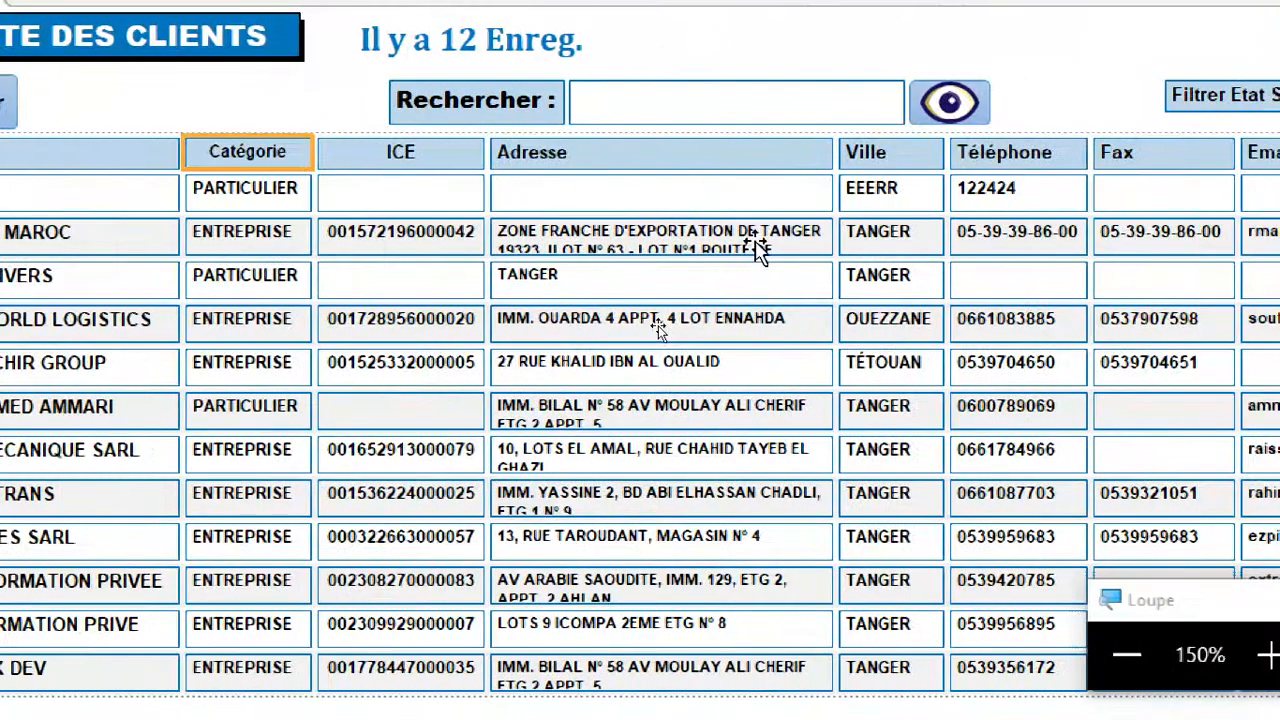
# Widen the Adresse column further so that more of the long addresses fits on each line.
pyautogui.click(758, 242)
pyautogui.moveTo(833, 231); pyautogui.dragTo(860, 228)
pyautogui.moveTo(855, 243); pyautogui.dragTo(872, 243)
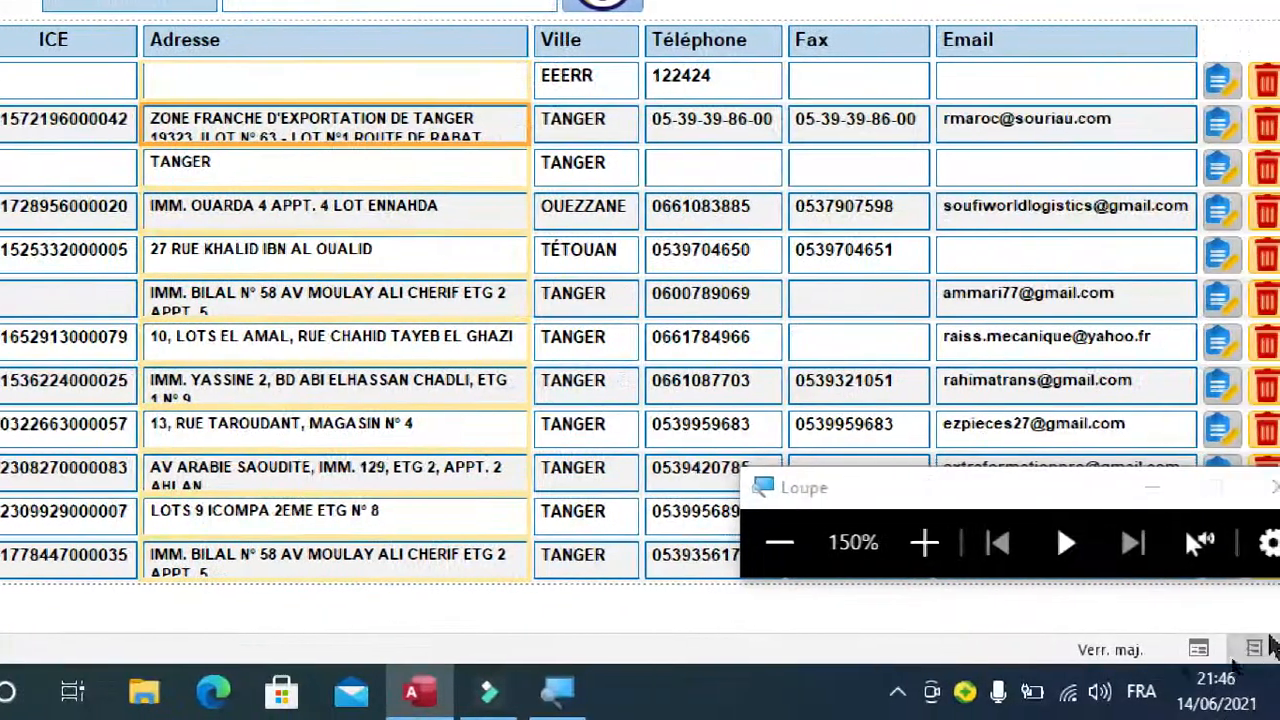
# Increase the height of the detail row's controls slightly in design view to make room for two-line addresses.
pyautogui.click(1250, 650)
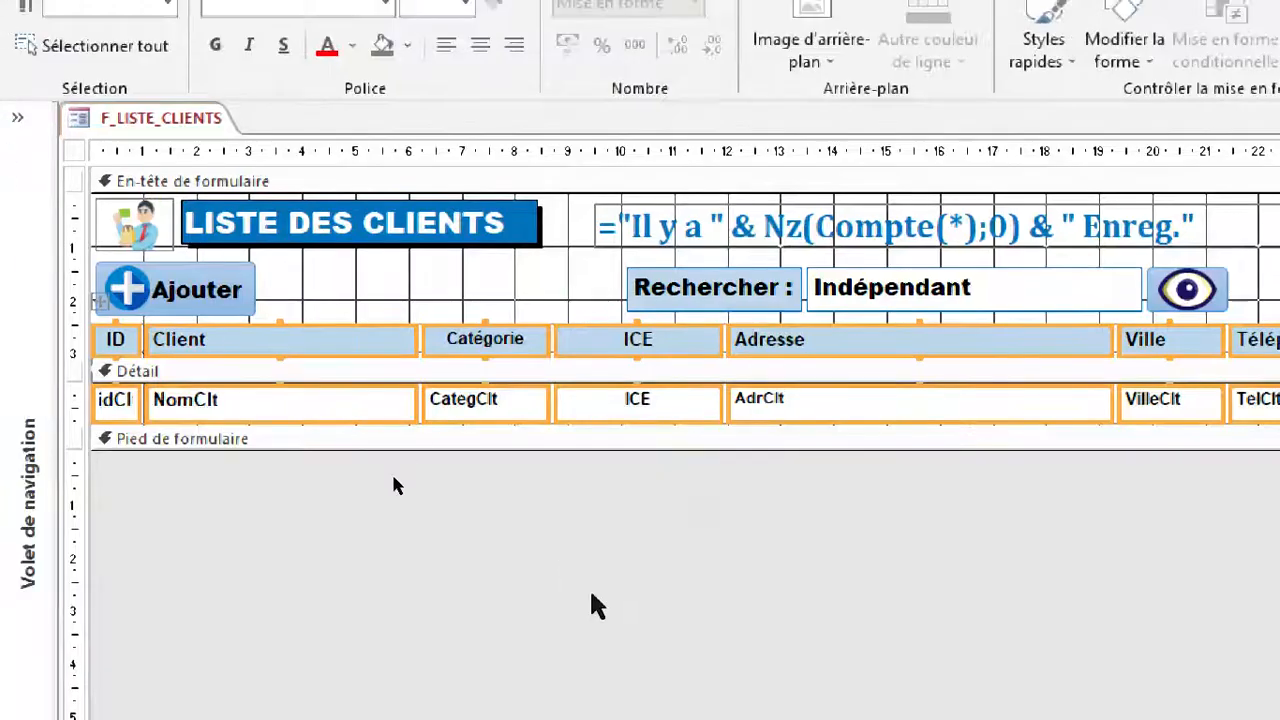
pyautogui.click(391, 480)
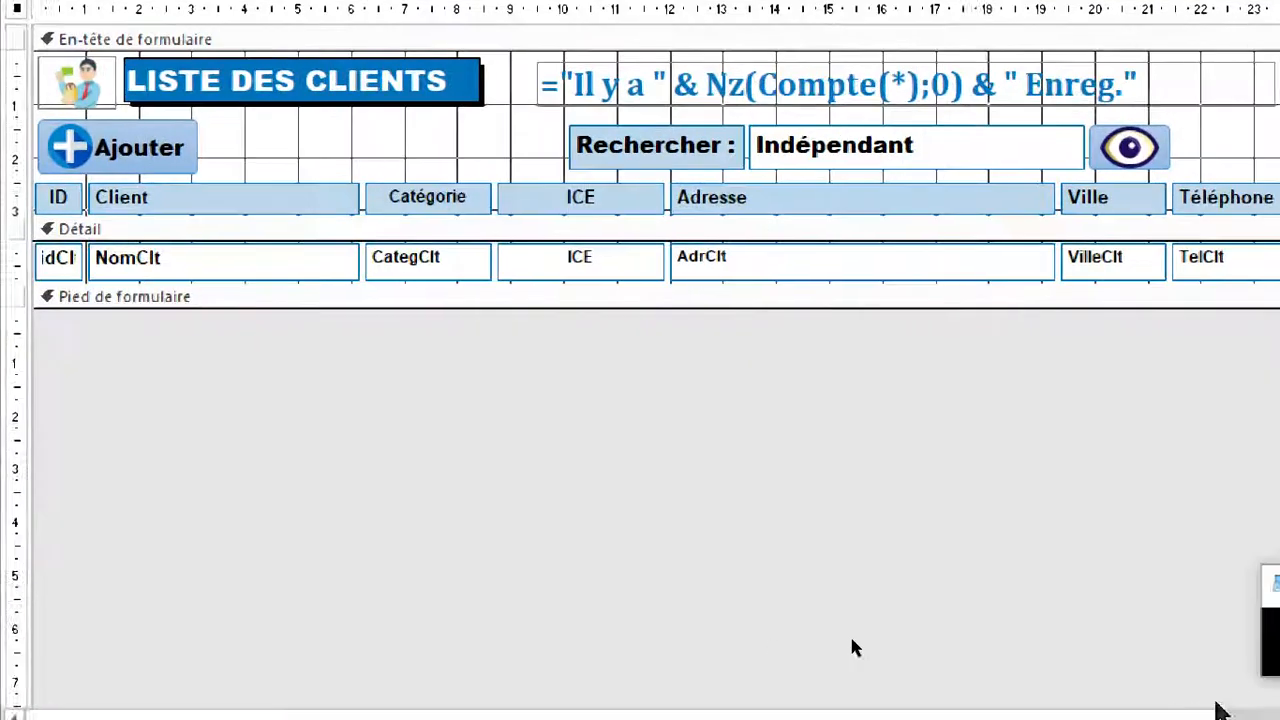
pyautogui.click(924, 402)
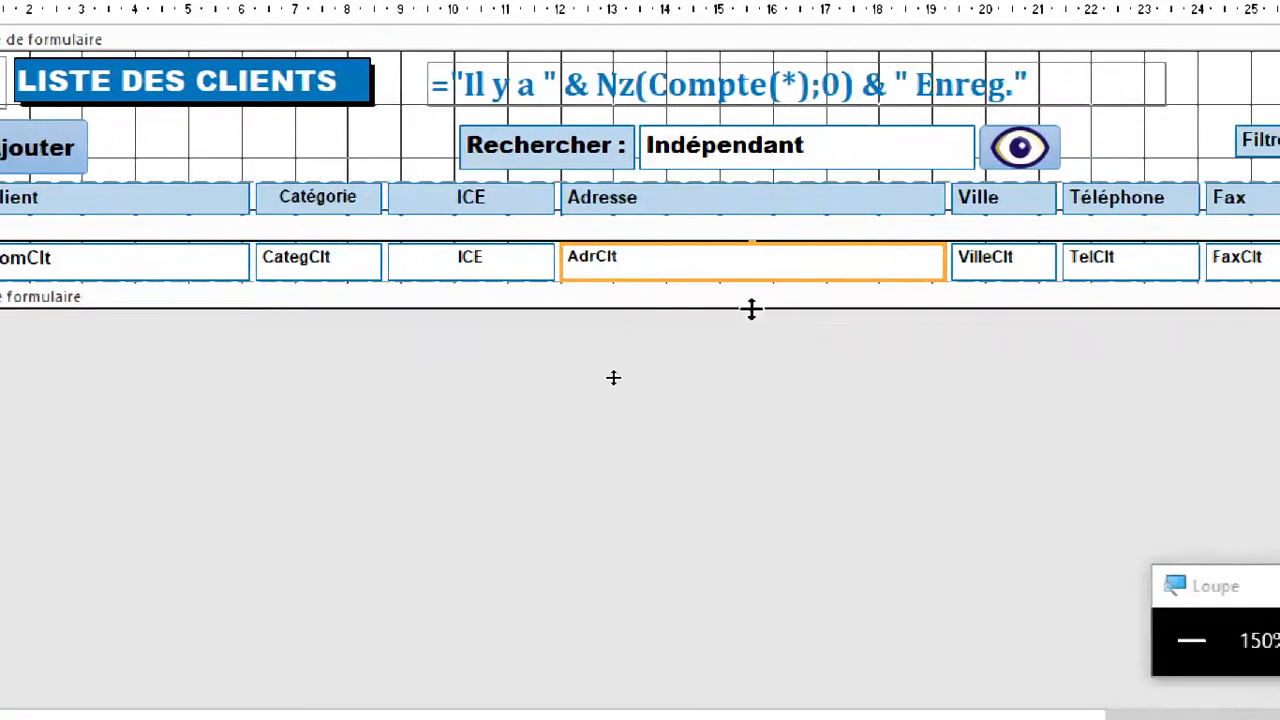
pyautogui.moveTo(749, 281); pyautogui.dragTo(748, 291)
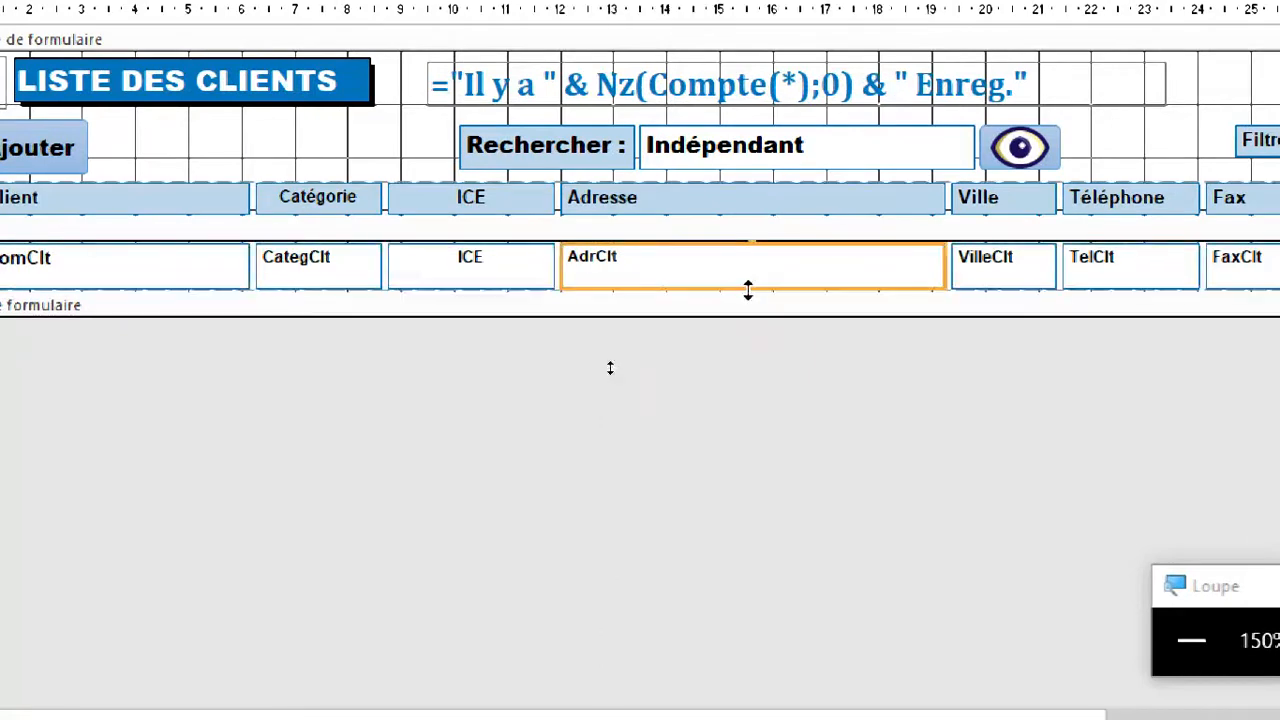
pyautogui.click(757, 351)
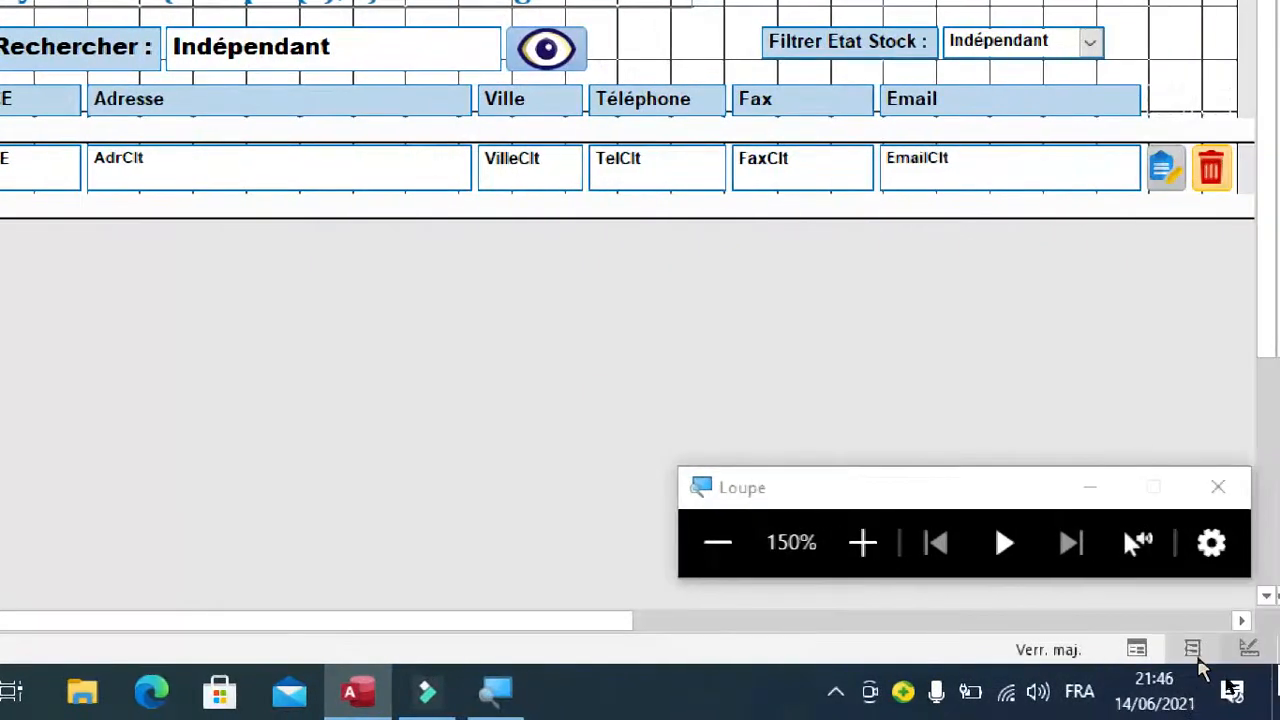
# Relabel the Filtrer Etat Stock filter as "Filtrer Par Catégorie :" in layout view and widen its combo box.
pyautogui.click(1182, 648)
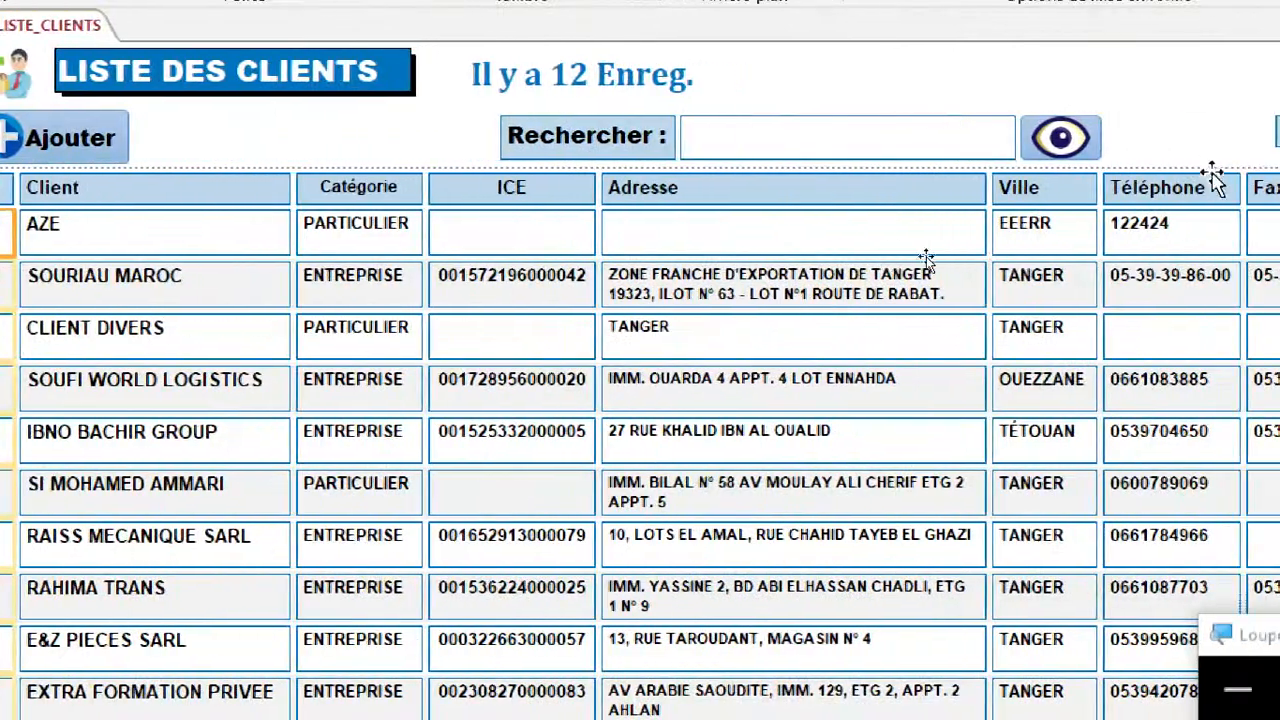
pyautogui.click(882, 131)
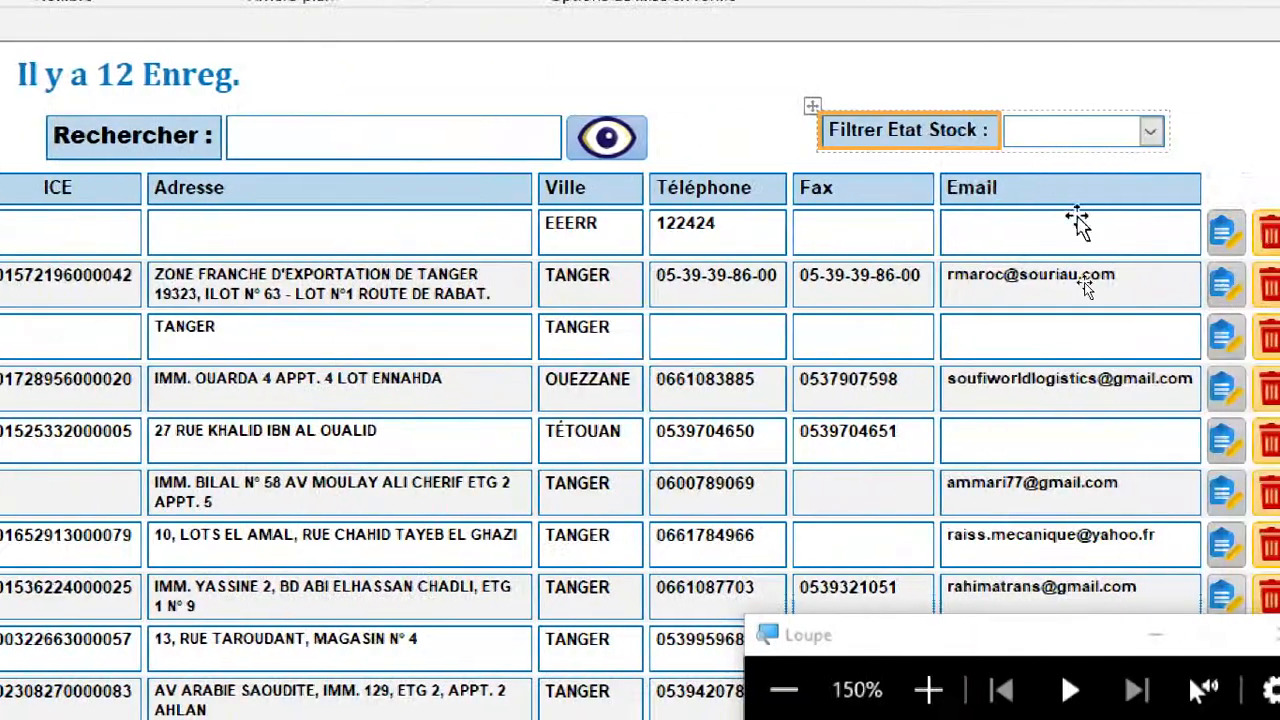
pyautogui.doubleClick(915, 132)
pyautogui.moveTo(886, 128); pyautogui.dragTo(967, 126)
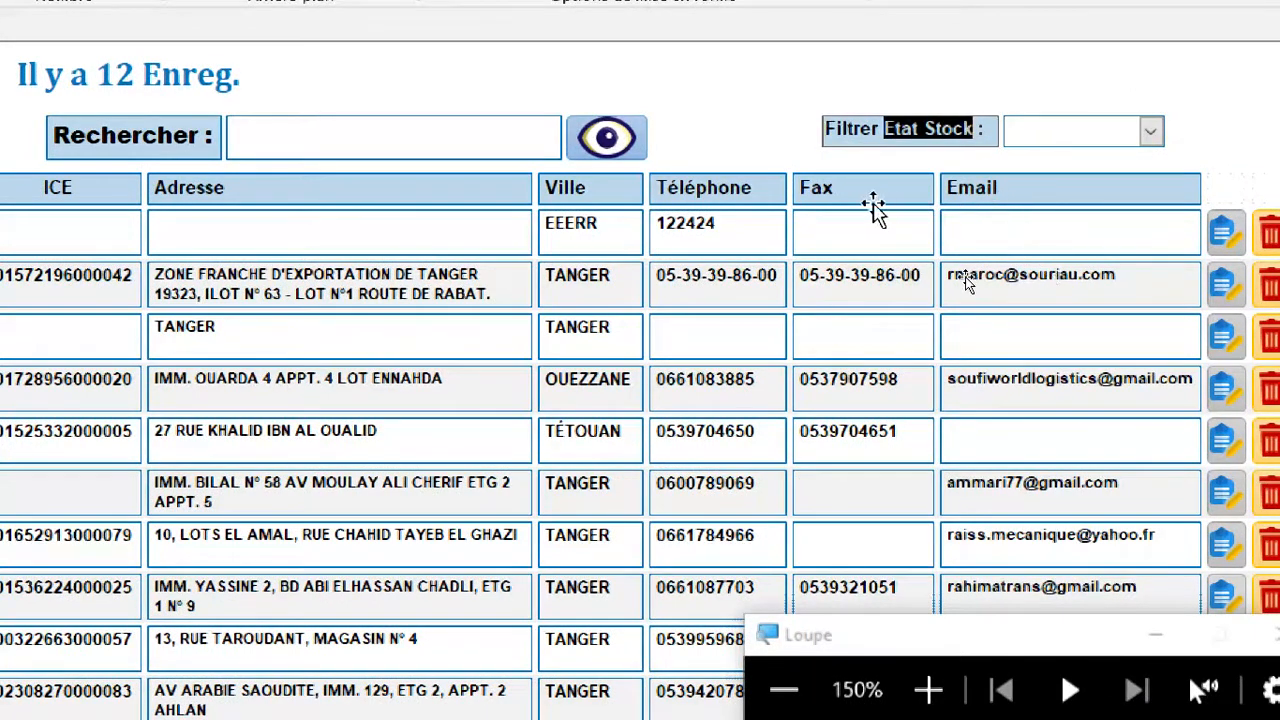
pyautogui.write('c')
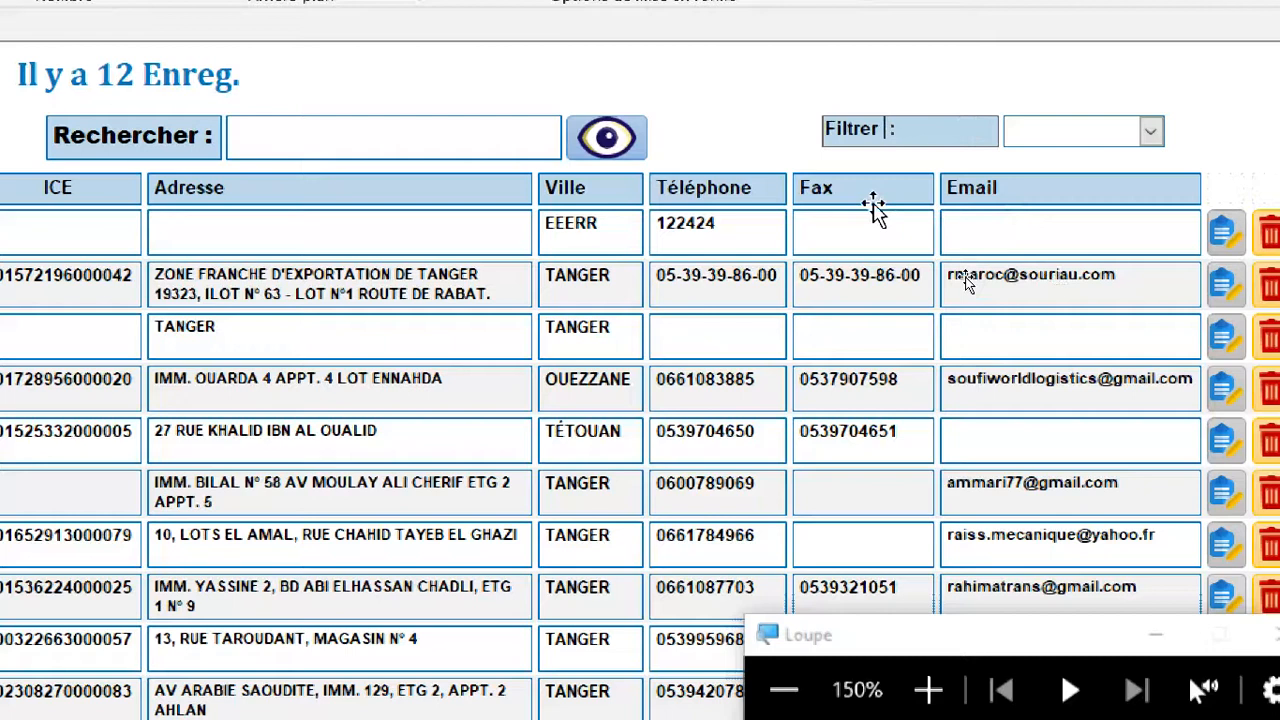
pyautogui.press('BackSpace')
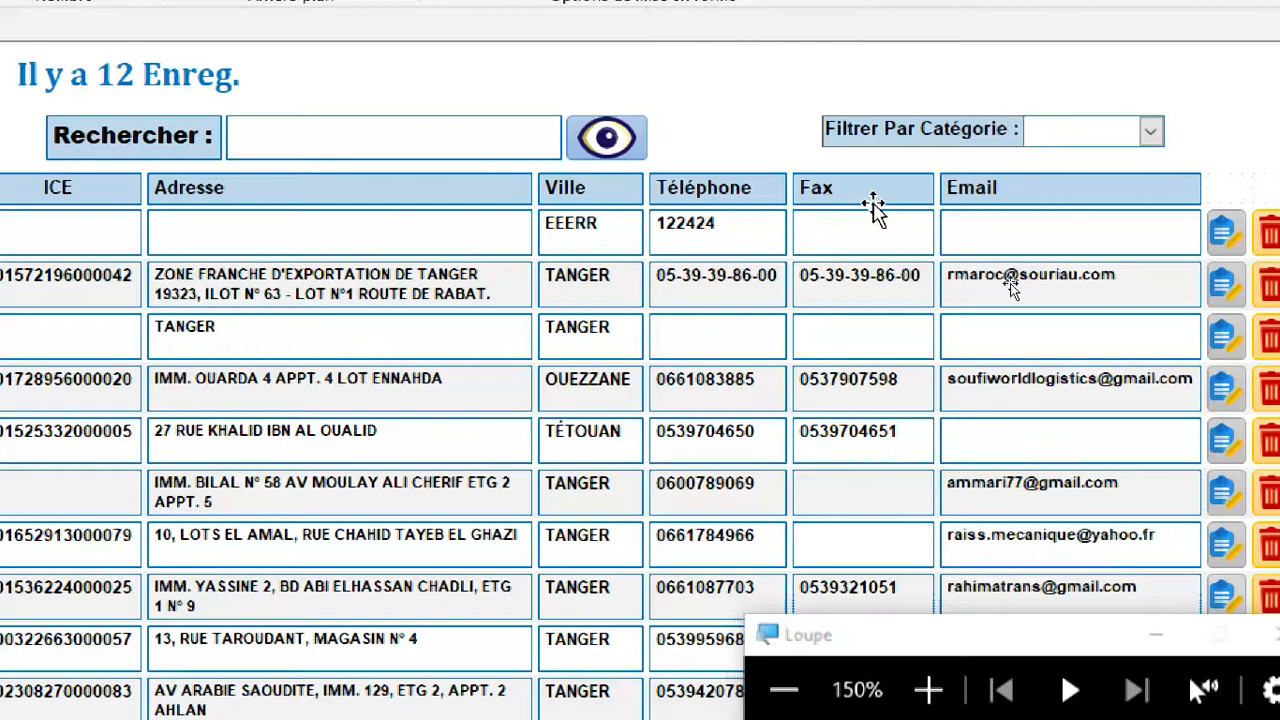
pyautogui.press('Return')
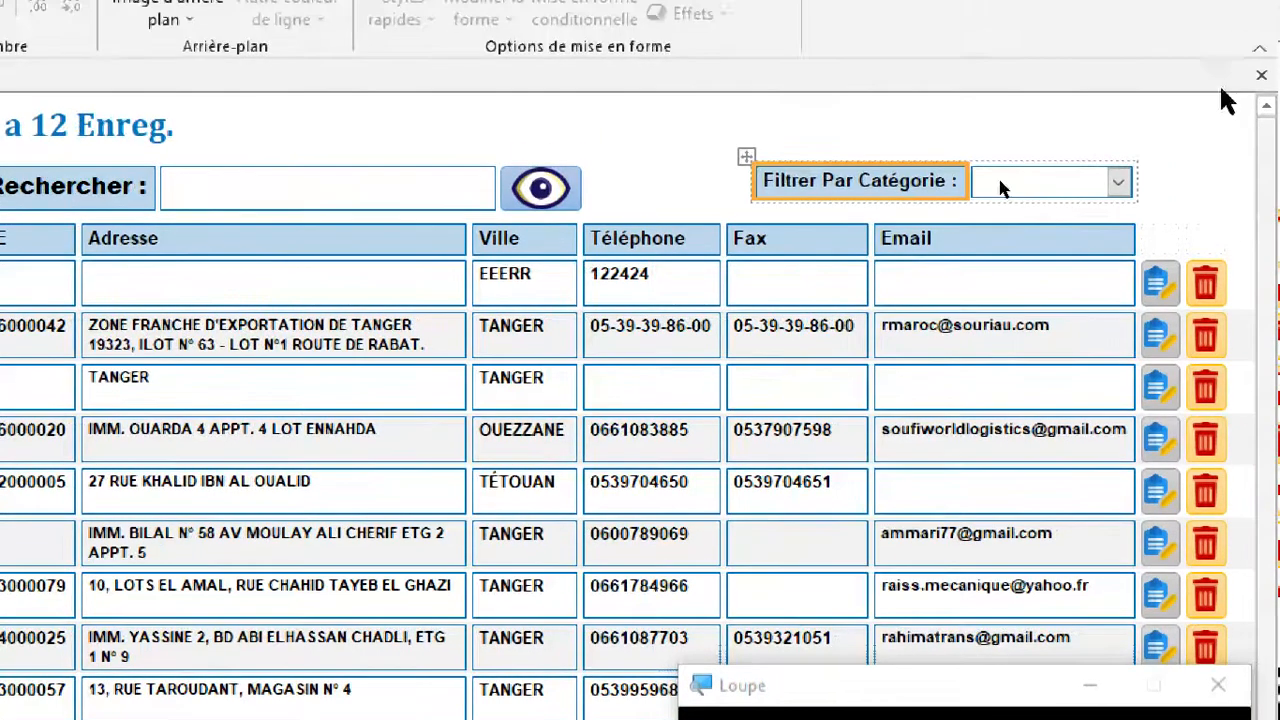
pyautogui.click(1062, 138)
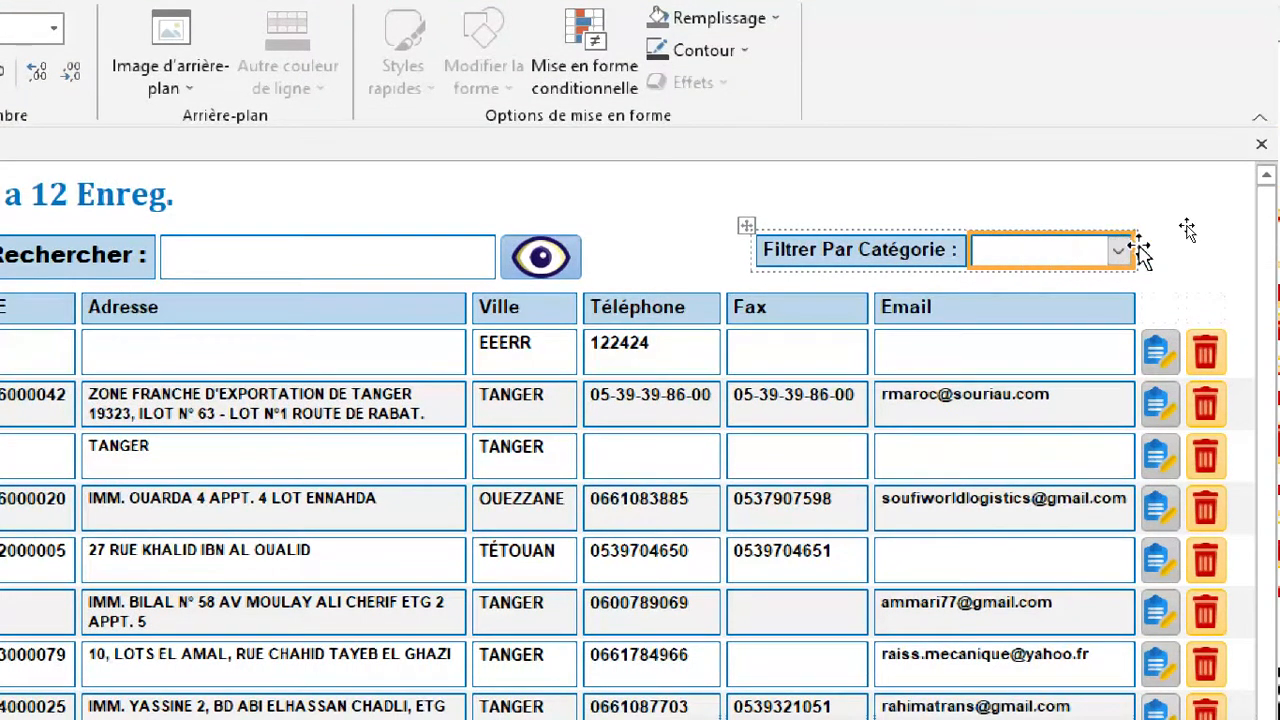
pyautogui.moveTo(1136, 246); pyautogui.dragTo(1195, 246)
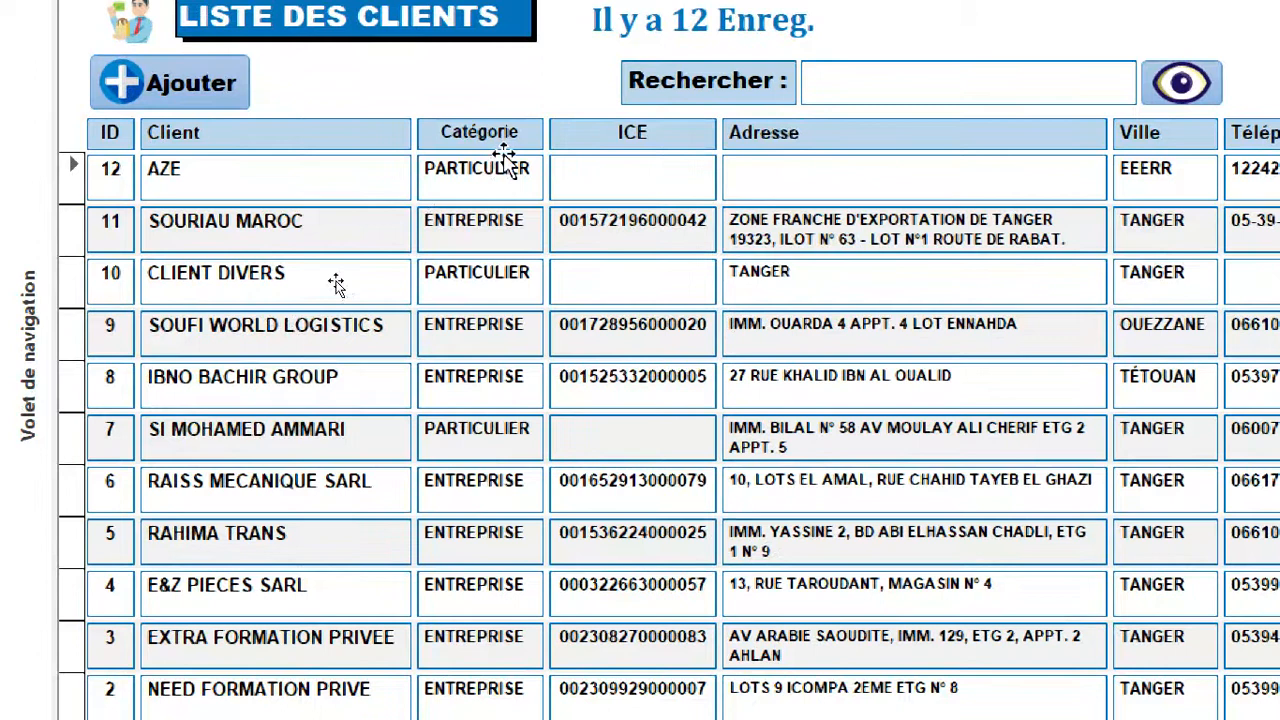
# Open the F_AJOUT_CLIENT form in design view from the list of database objects.
pyautogui.click(37, 168)
pyautogui.scroll(3, 163, 330)
pyautogui.scroll(-3, 180, 440)
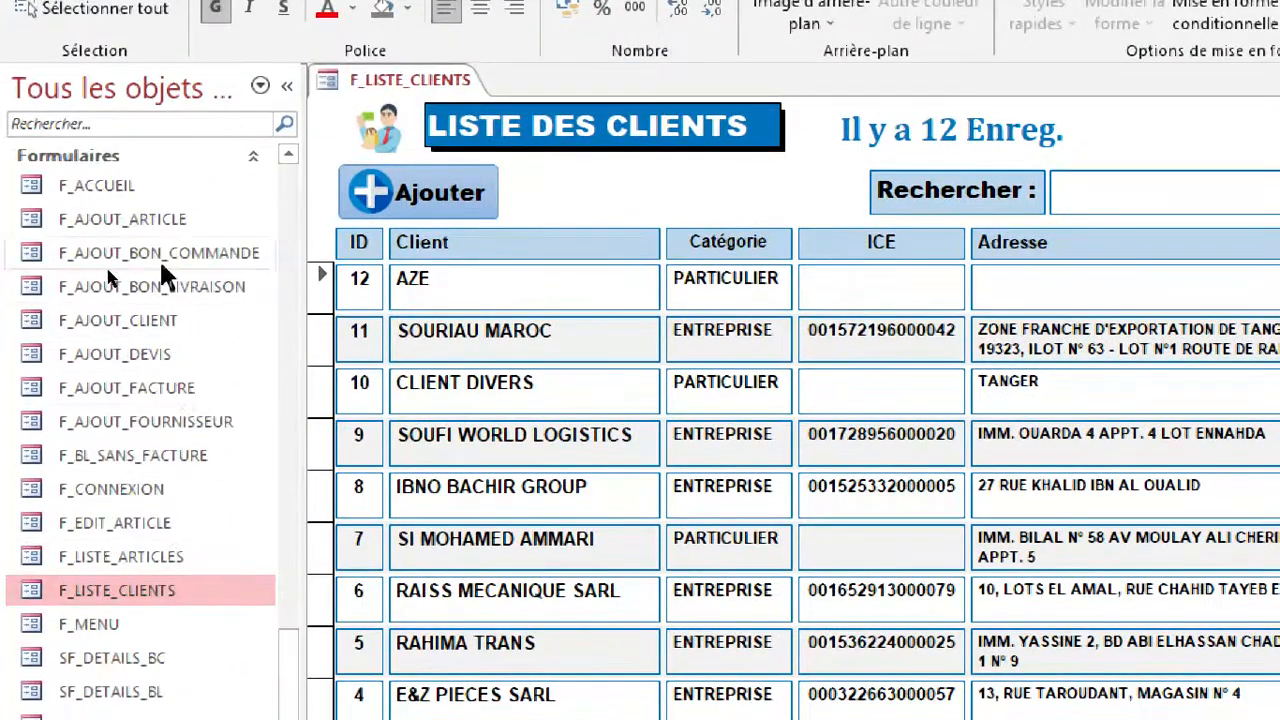
pyautogui.rightClick(115, 320)
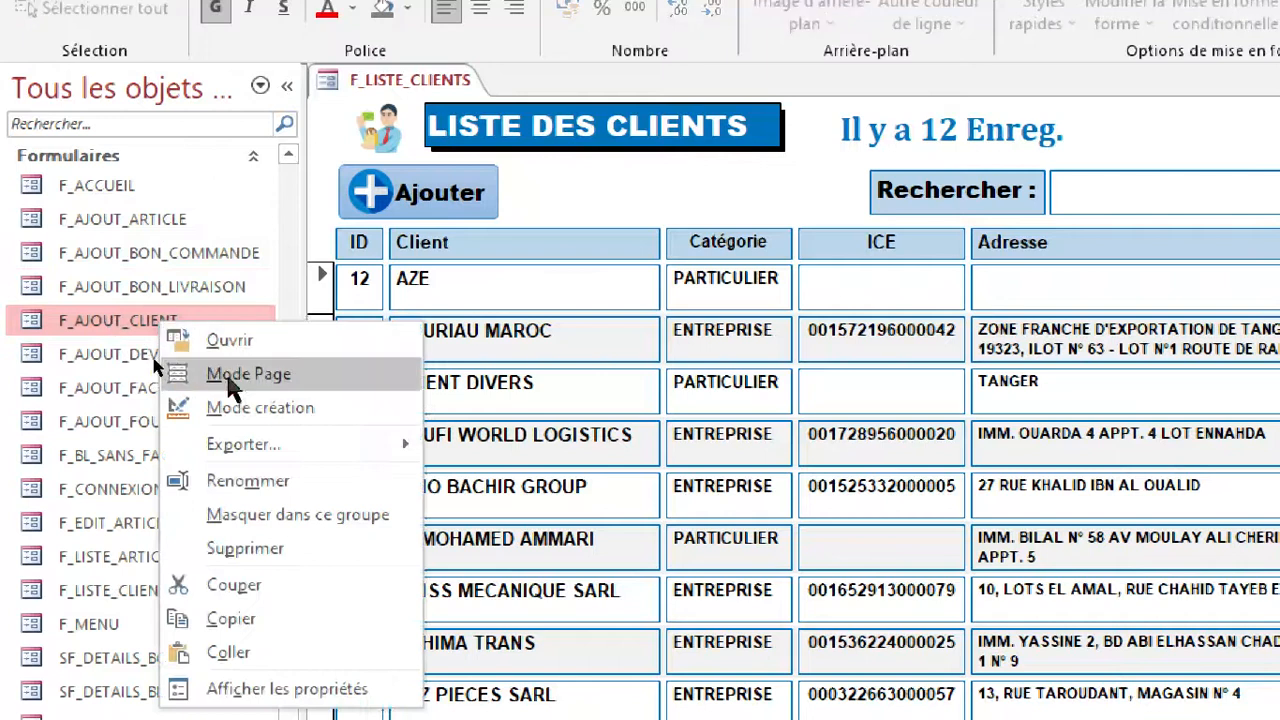
pyautogui.click(190, 406)
pyautogui.press('super+plus')
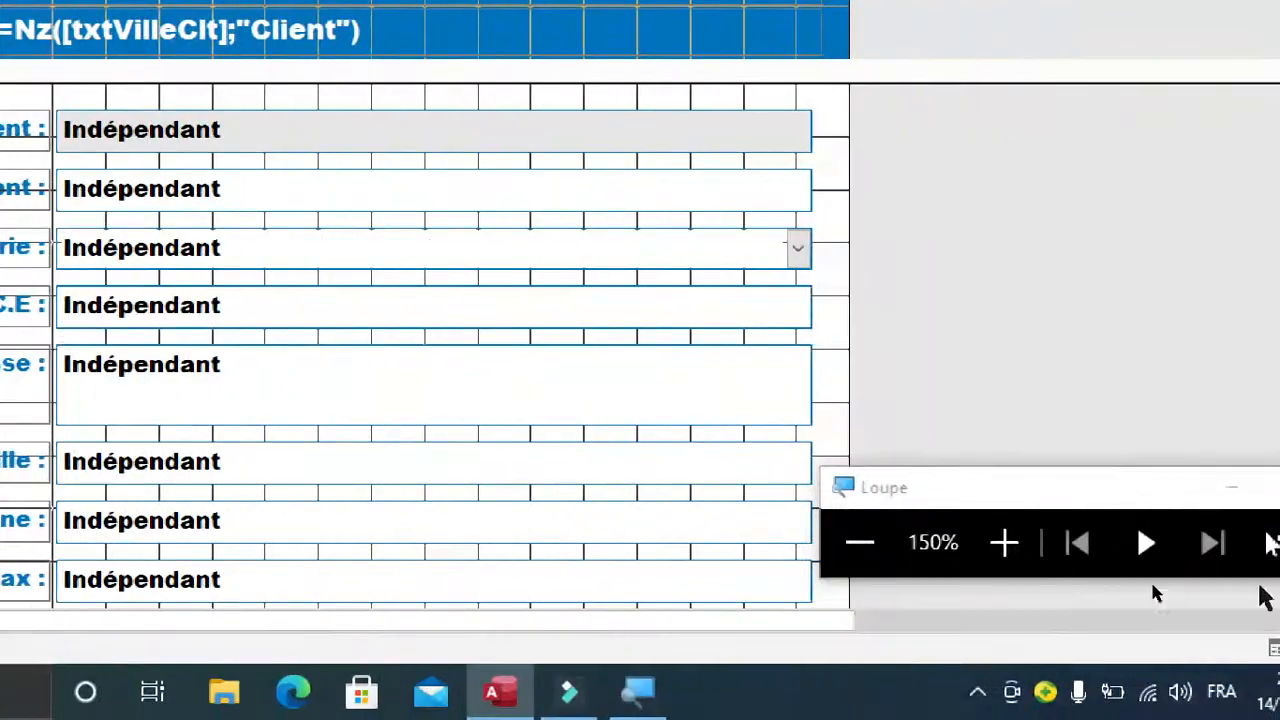
# Copy the list items ENTREPRISE, PARTICULIER, ASSOCIATION and ORGANISME PUBLIQUE from the Contenu property of the Catégorie combo box.
pyautogui.rightClick(431, 251)
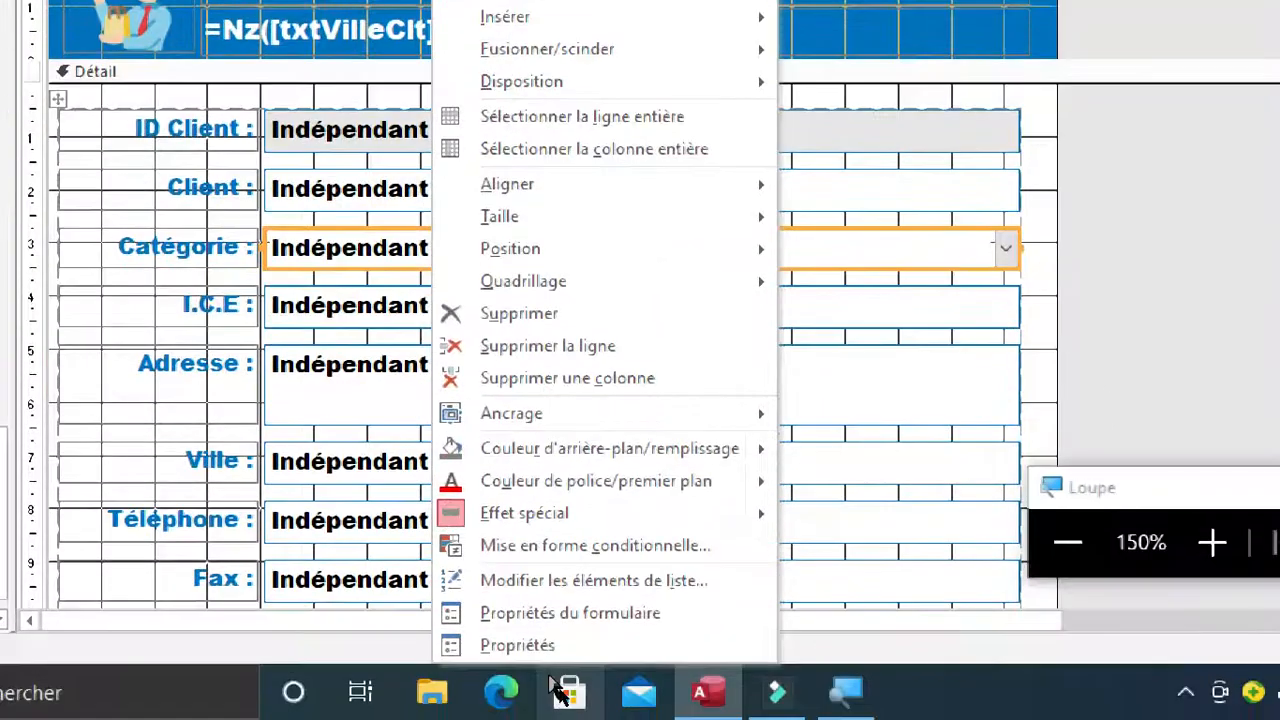
pyautogui.click(537, 646)
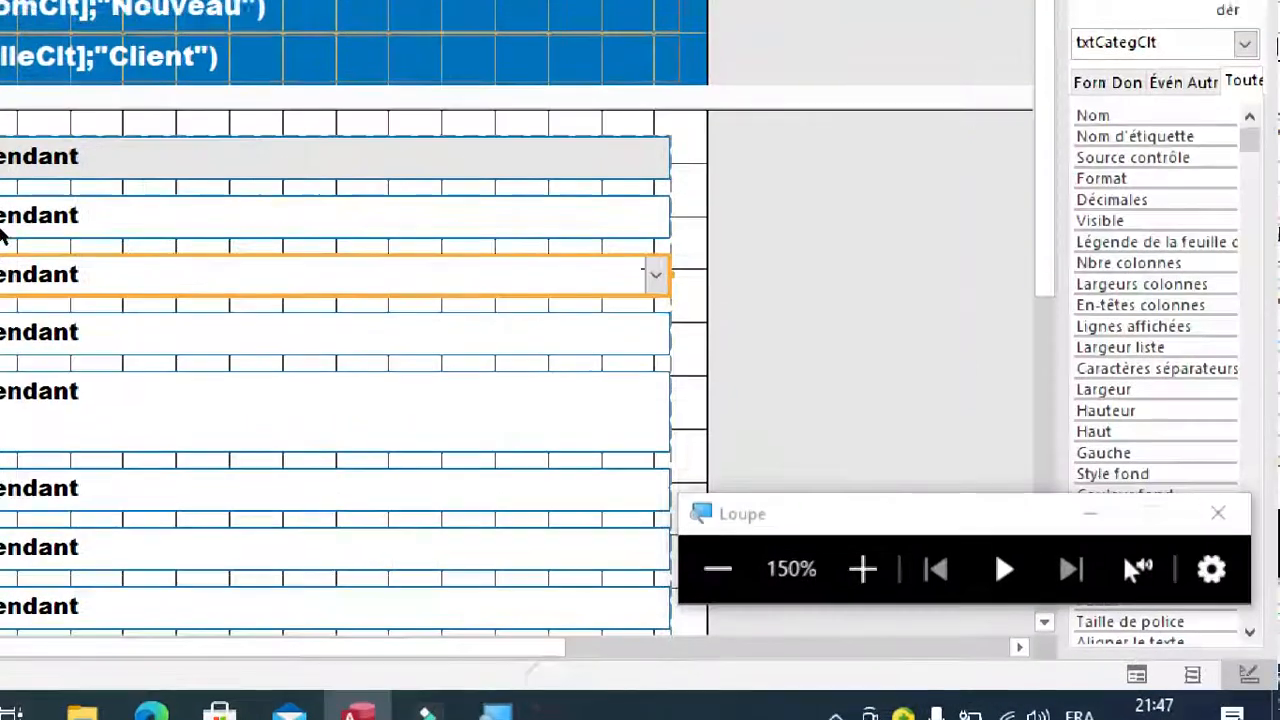
pyautogui.click(1122, 197)
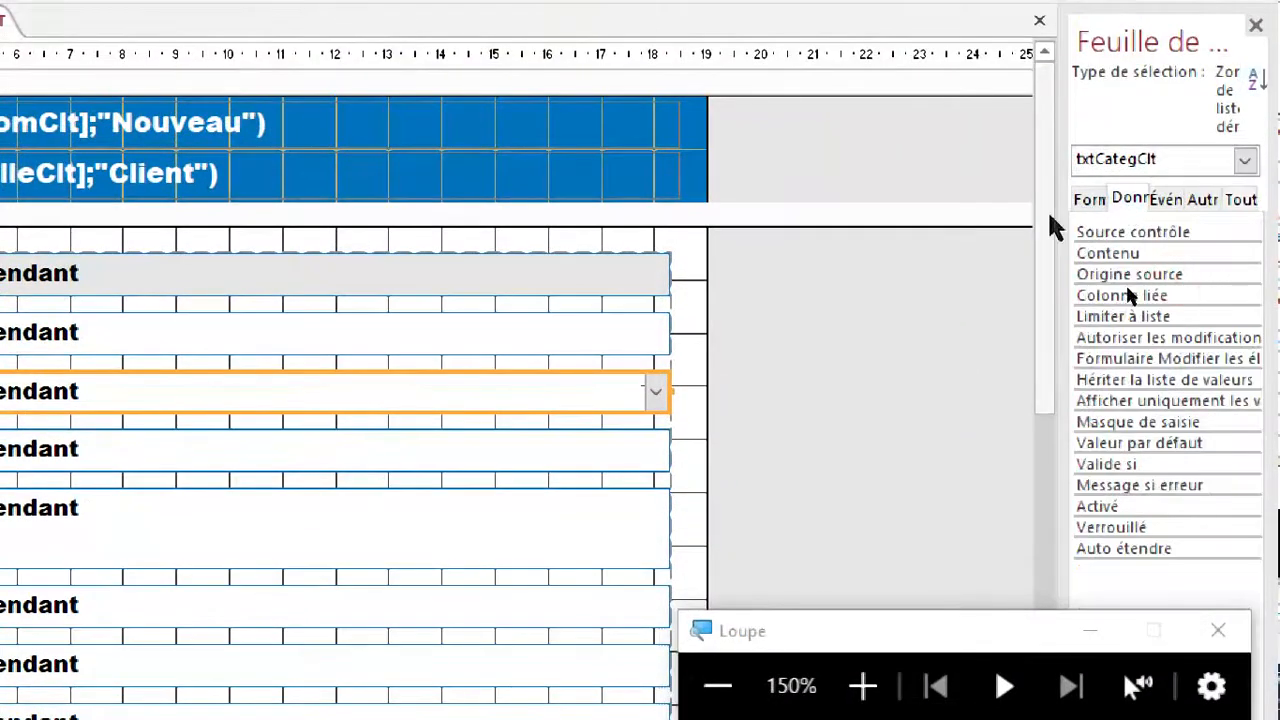
pyautogui.moveTo(1060, 297); pyautogui.dragTo(985, 296)
pyautogui.moveTo(848, 225); pyautogui.dragTo(817, 226)
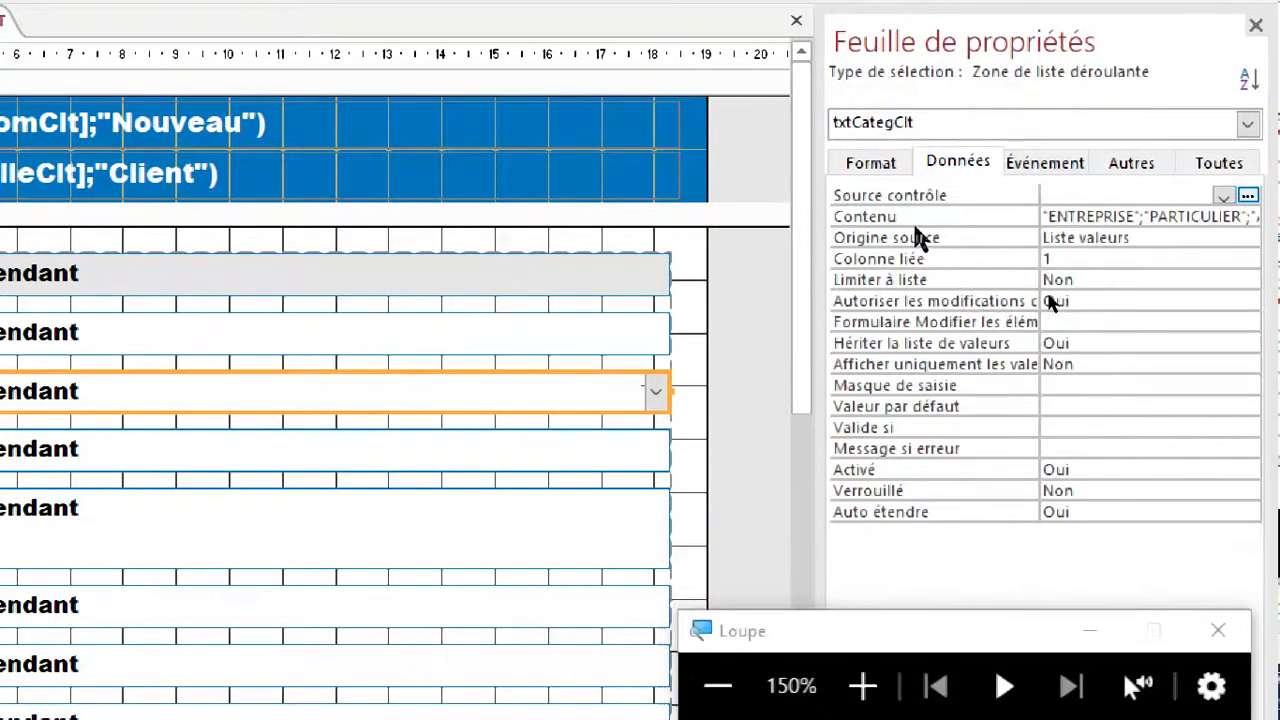
pyautogui.click(973, 215)
pyautogui.click(1249, 217)
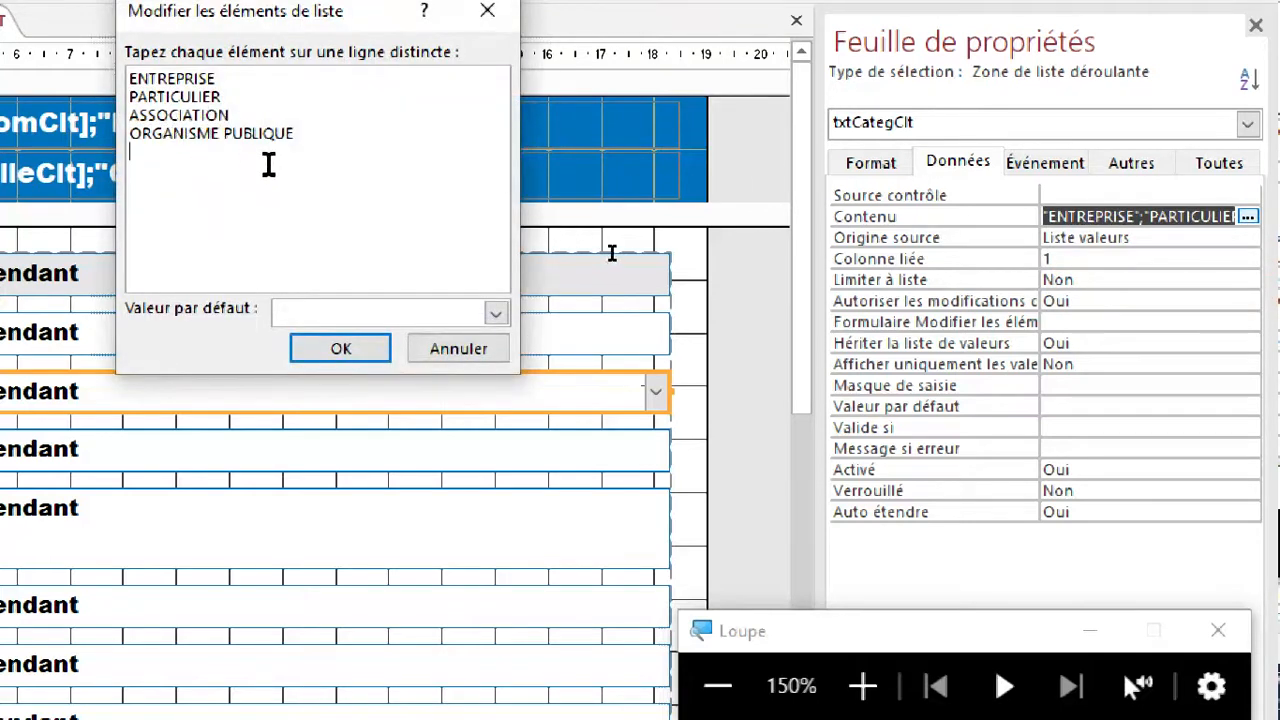
pyautogui.moveTo(311, 137); pyautogui.dragTo(261, 136)
pyautogui.hotkey('ctrl', 'a')
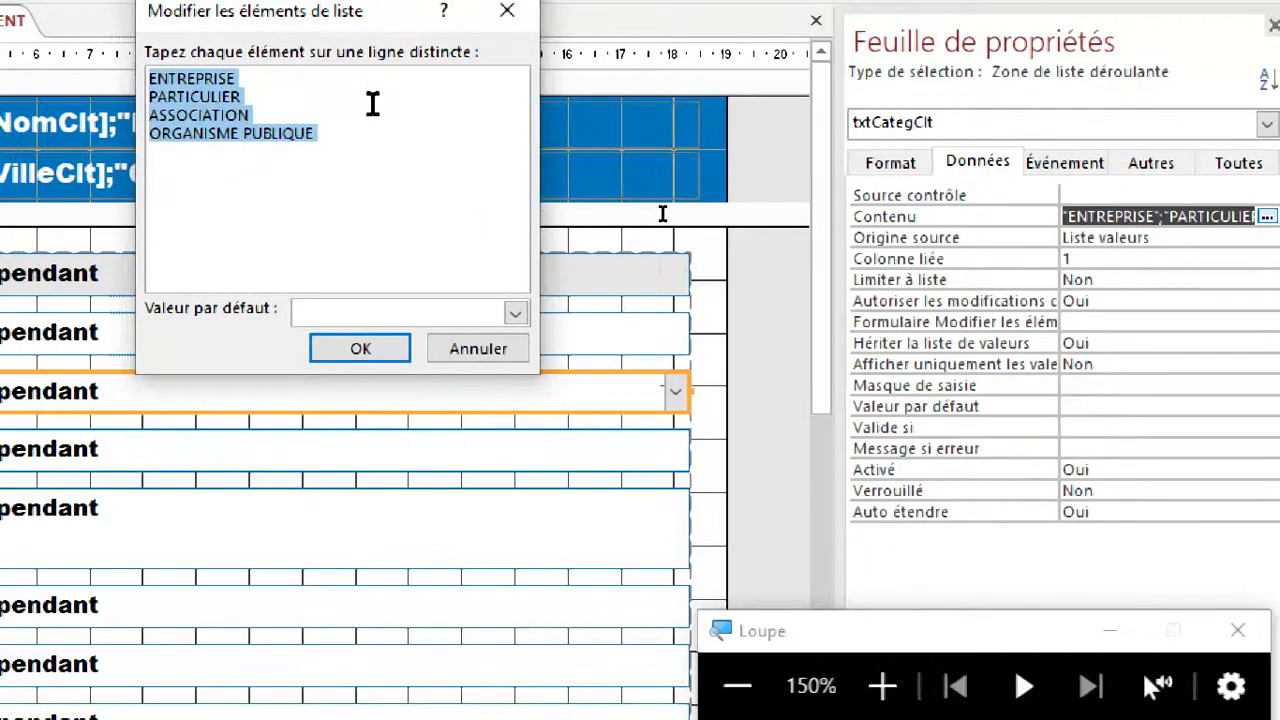
pyautogui.click(360, 349)
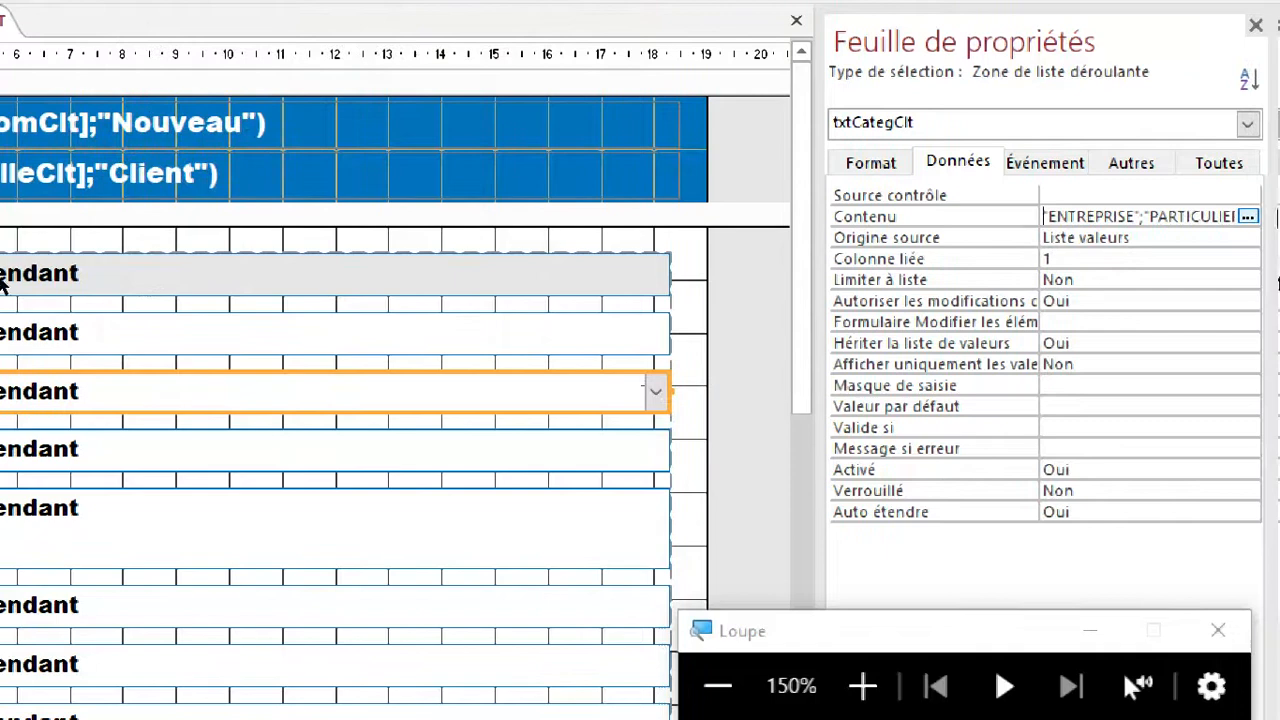
# Close the property sheet, return to the F_LISTE_CLIENTS form and collapse the navigation pane.
pyautogui.click(1256, 26)
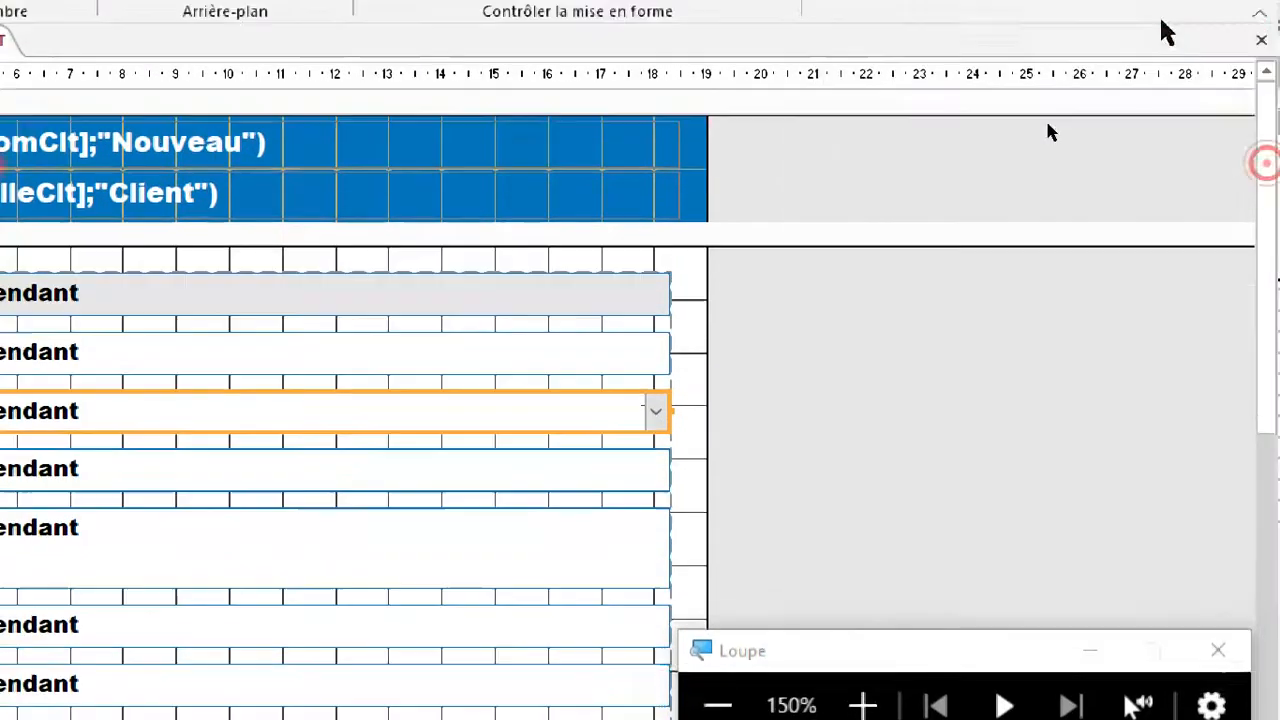
pyautogui.click(421, 240)
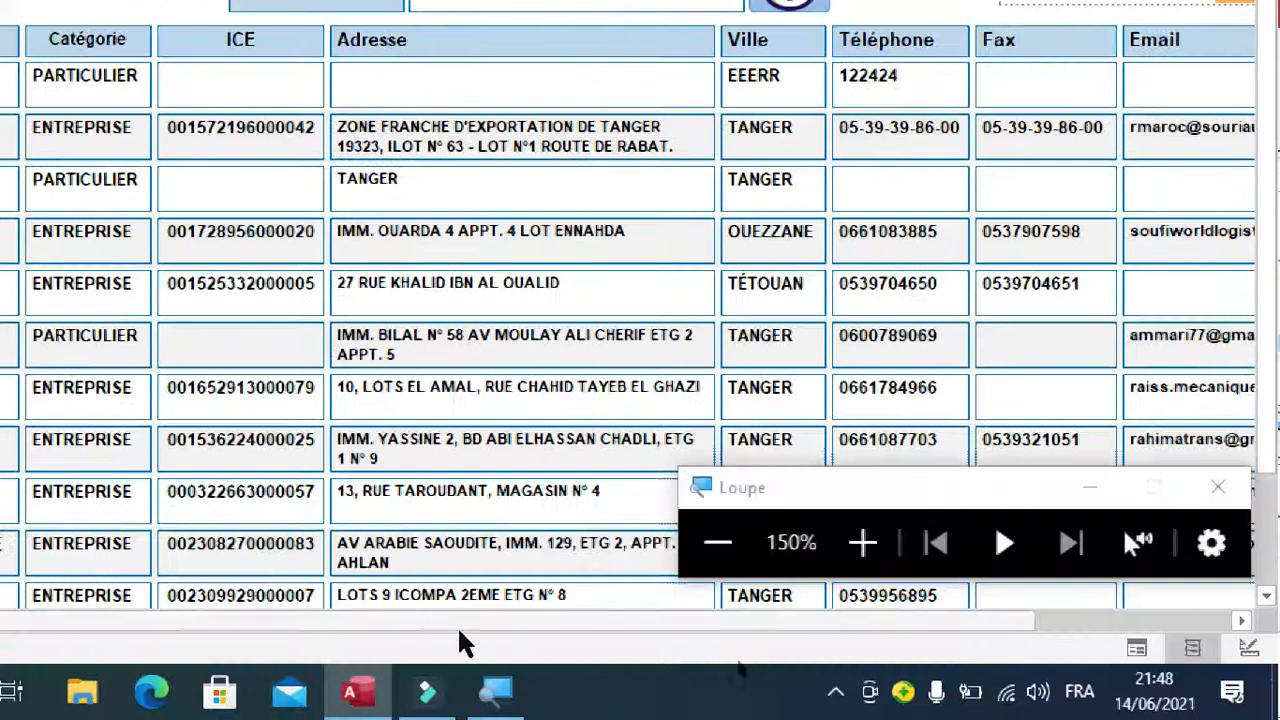
pyautogui.moveTo(475, 621); pyautogui.dragTo(864, 571)
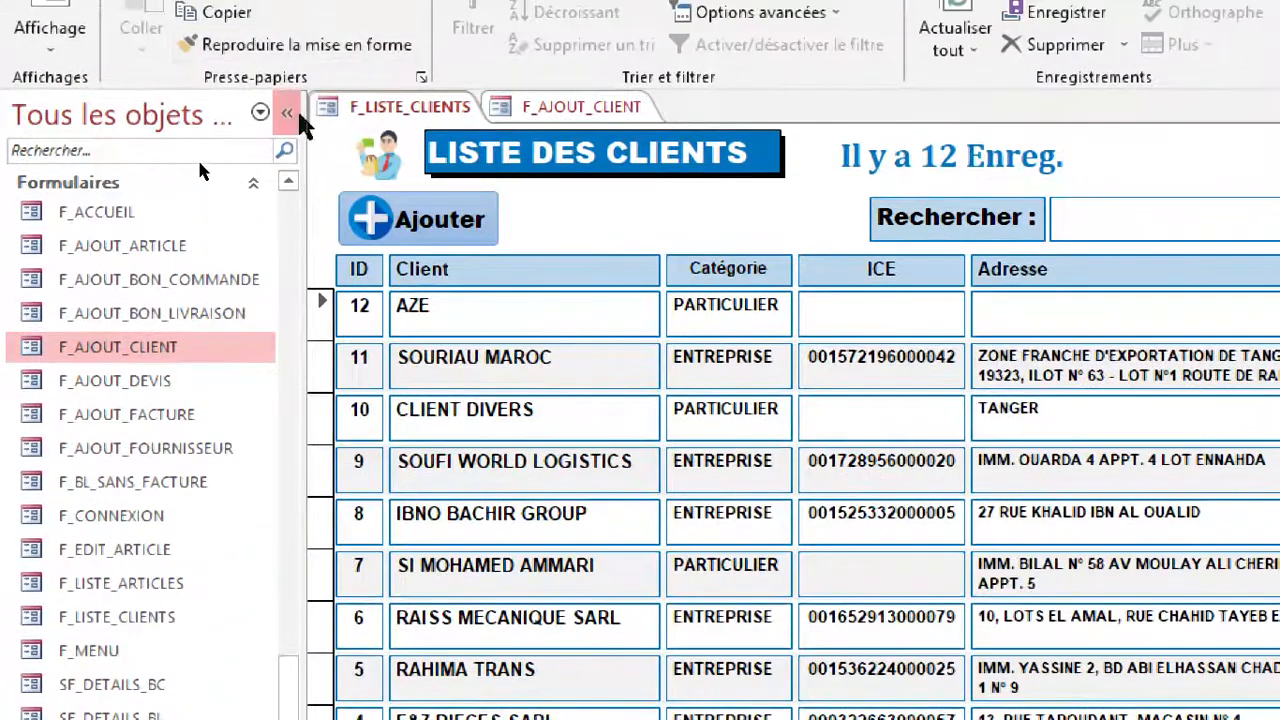
pyautogui.click(288, 113)
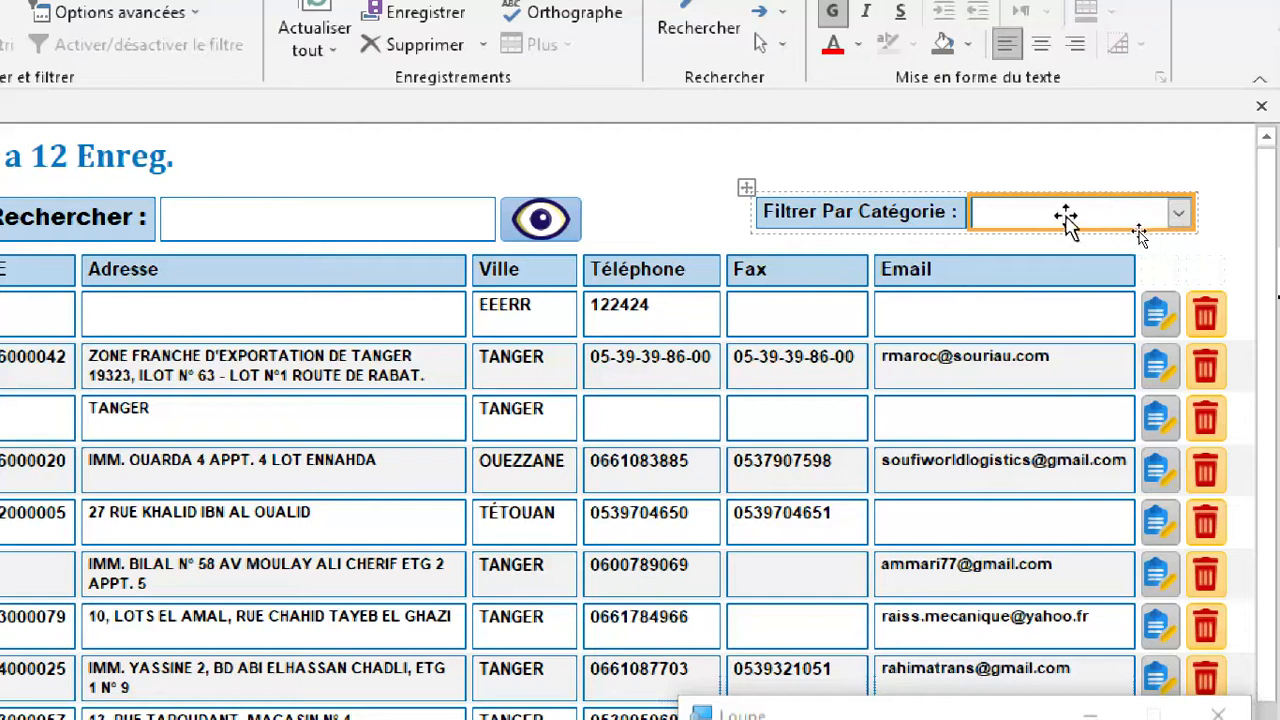
pyautogui.doubleClick(1178, 215)
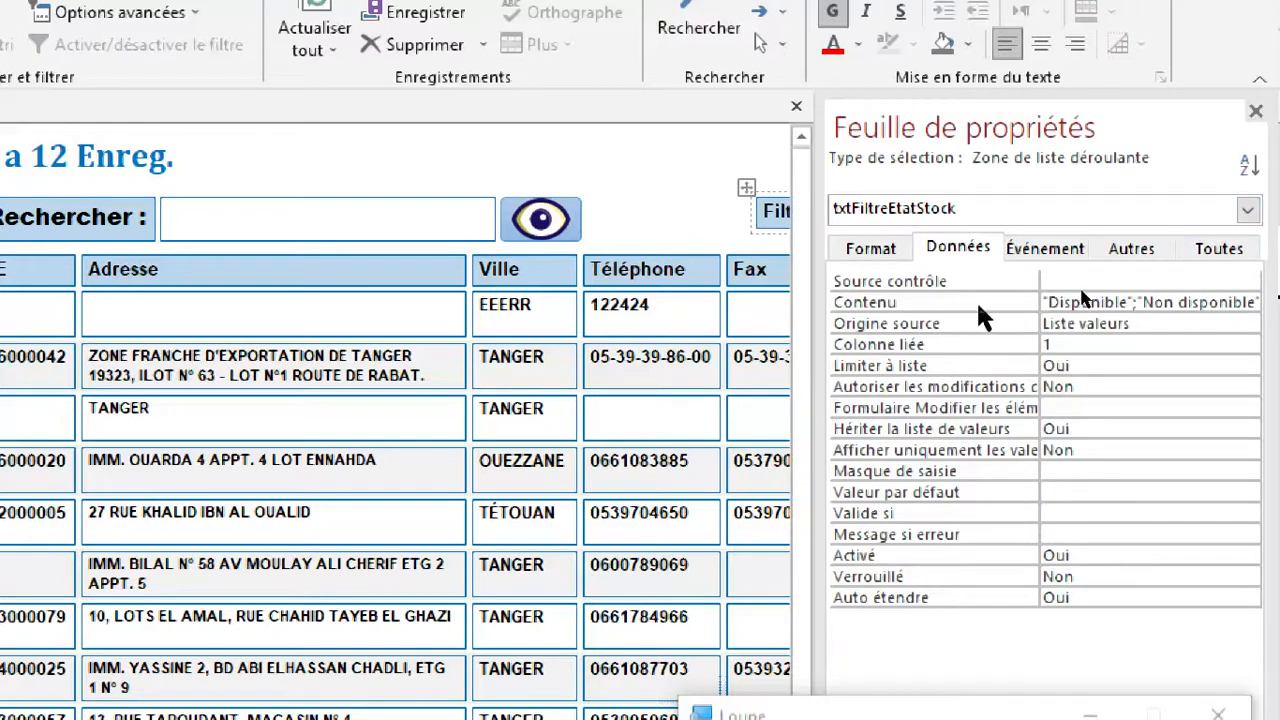
pyautogui.click(951, 306)
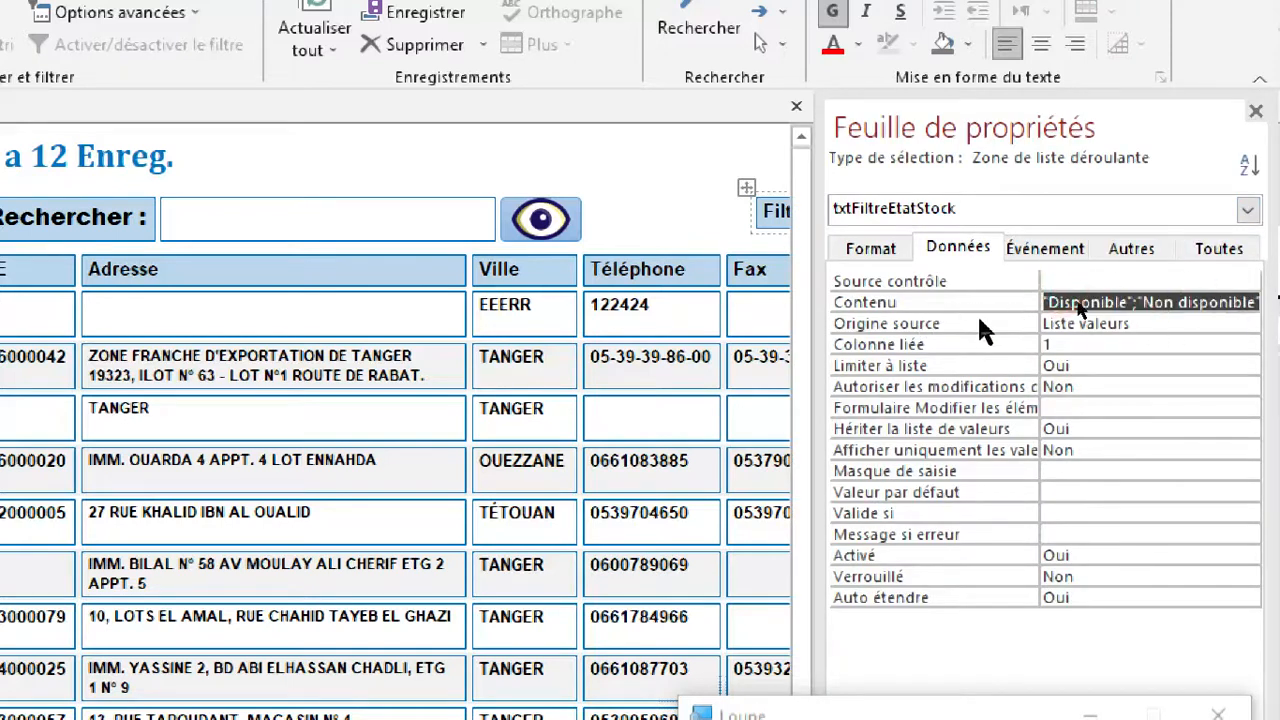
pyautogui.click(976, 300)
pyautogui.click(1062, 344)
pyautogui.click(1256, 110)
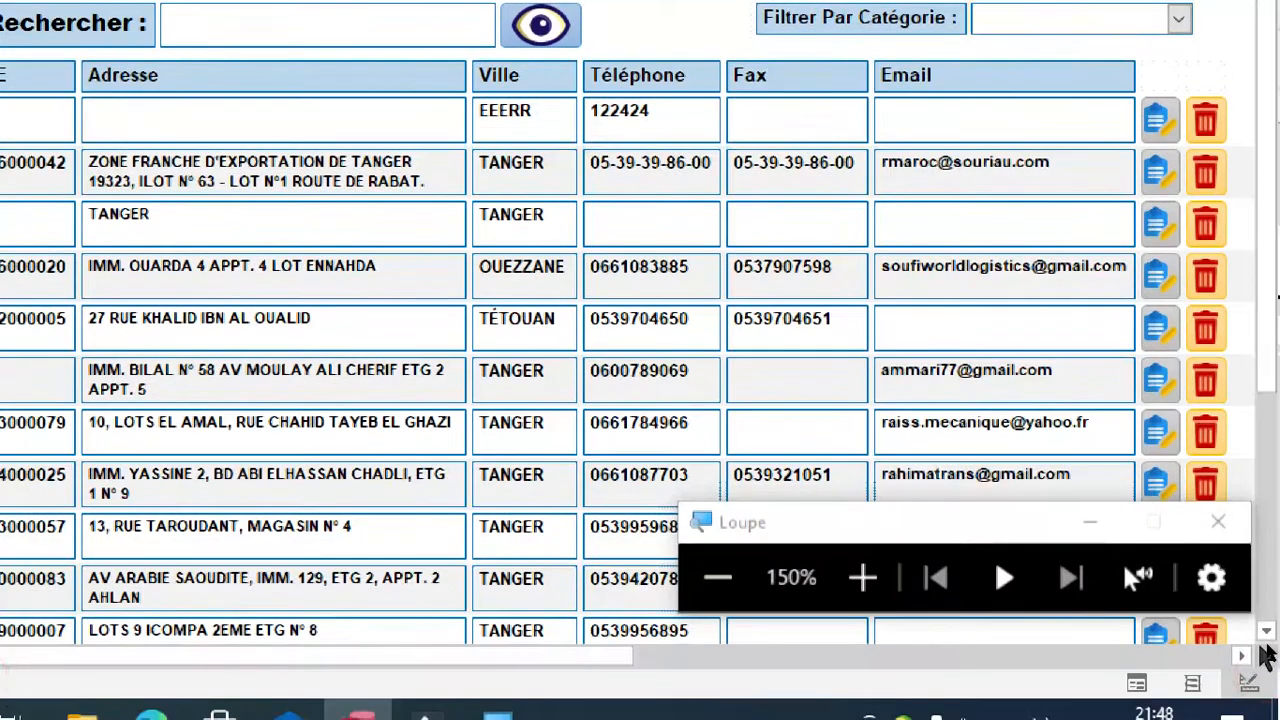
# Move the Filtrer Par Catégorie label and combo box in design view so they end about level with the Email column.
pyautogui.click(1249, 683)
pyautogui.click(1163, 99)
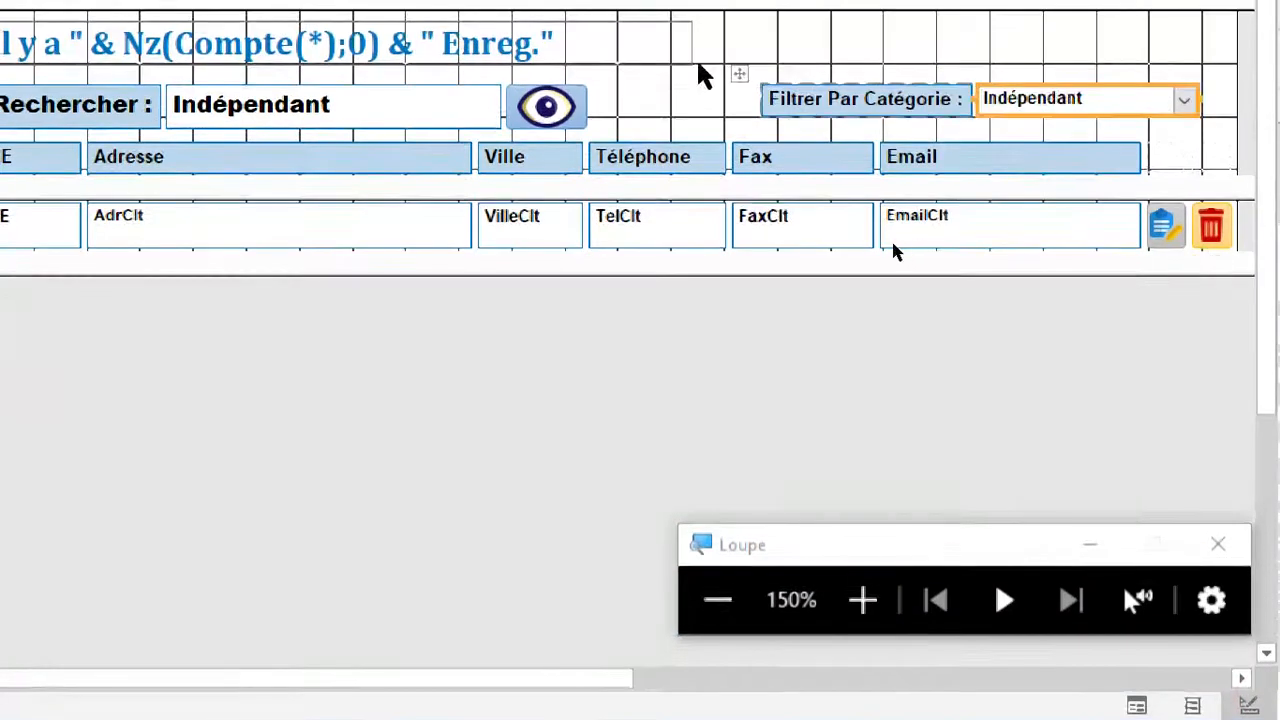
pyautogui.moveTo(738, 70); pyautogui.dragTo(672, 80)
pyautogui.click(1205, 92)
# Clear the Contenu property of the category filter combo box and choose Liste valeurs as its Origine source.
pyautogui.doubleClick(1112, 100)
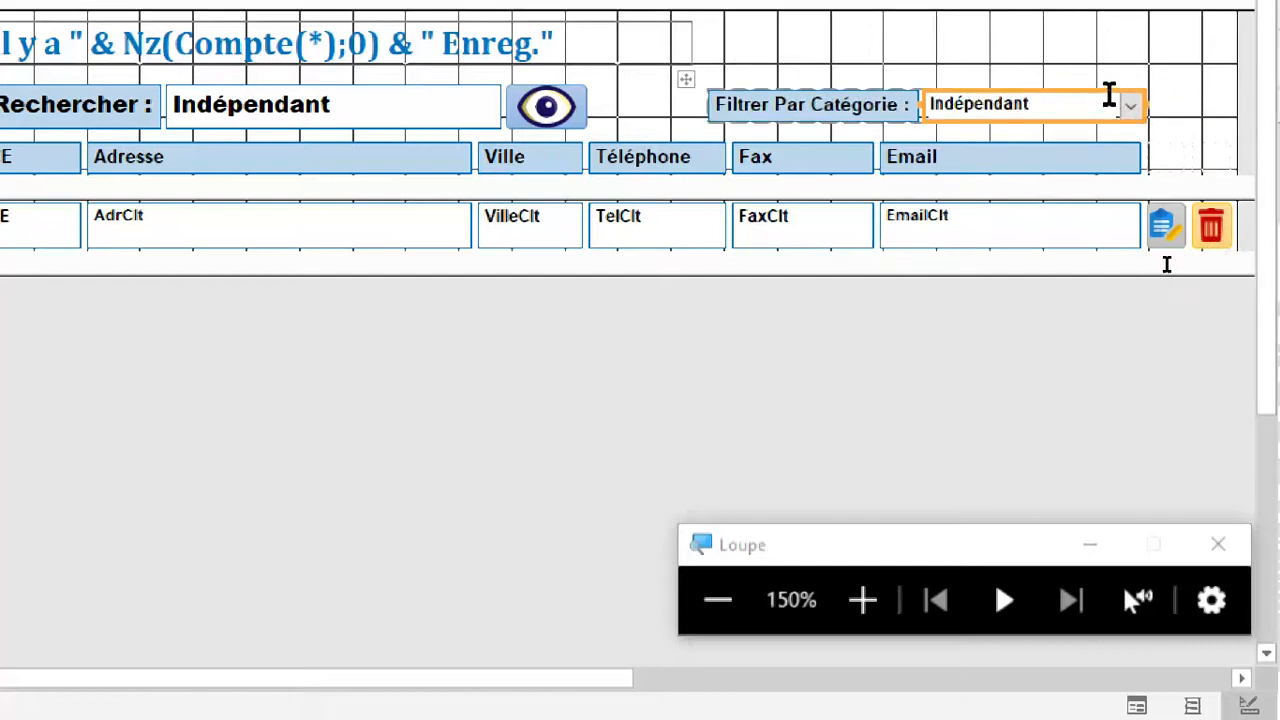
pyautogui.click(1009, 131)
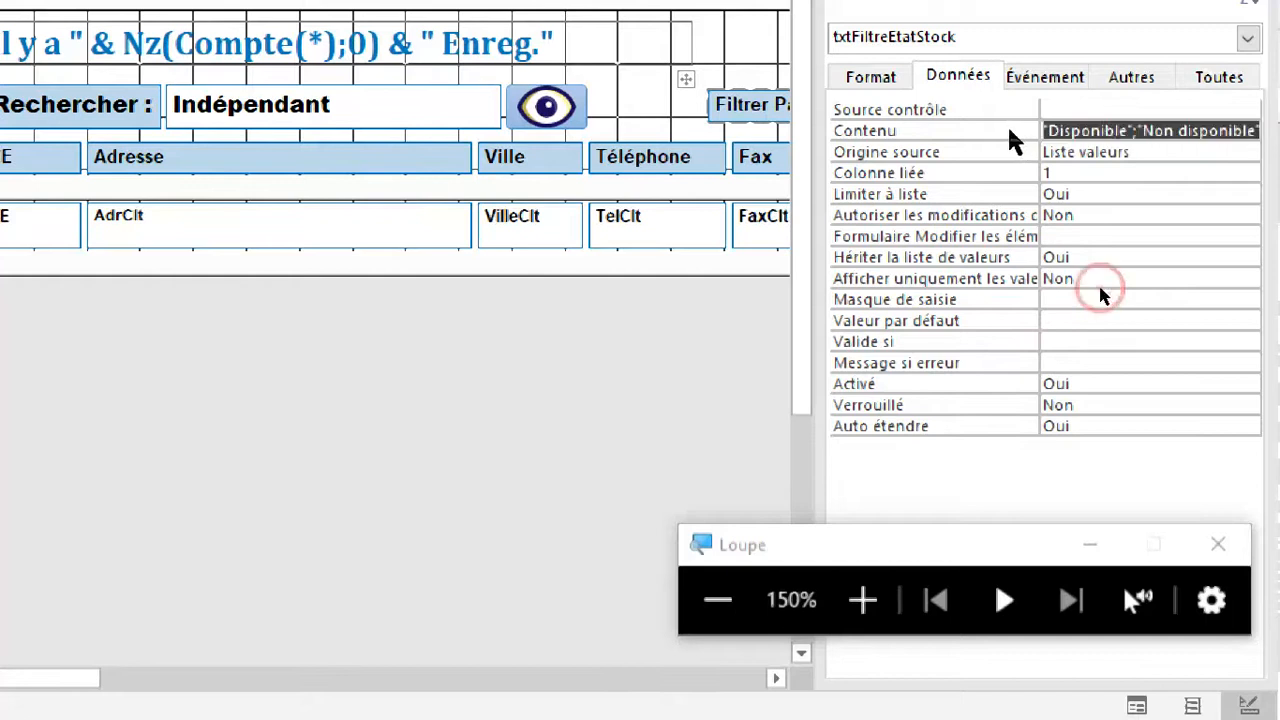
pyautogui.press('Delete')
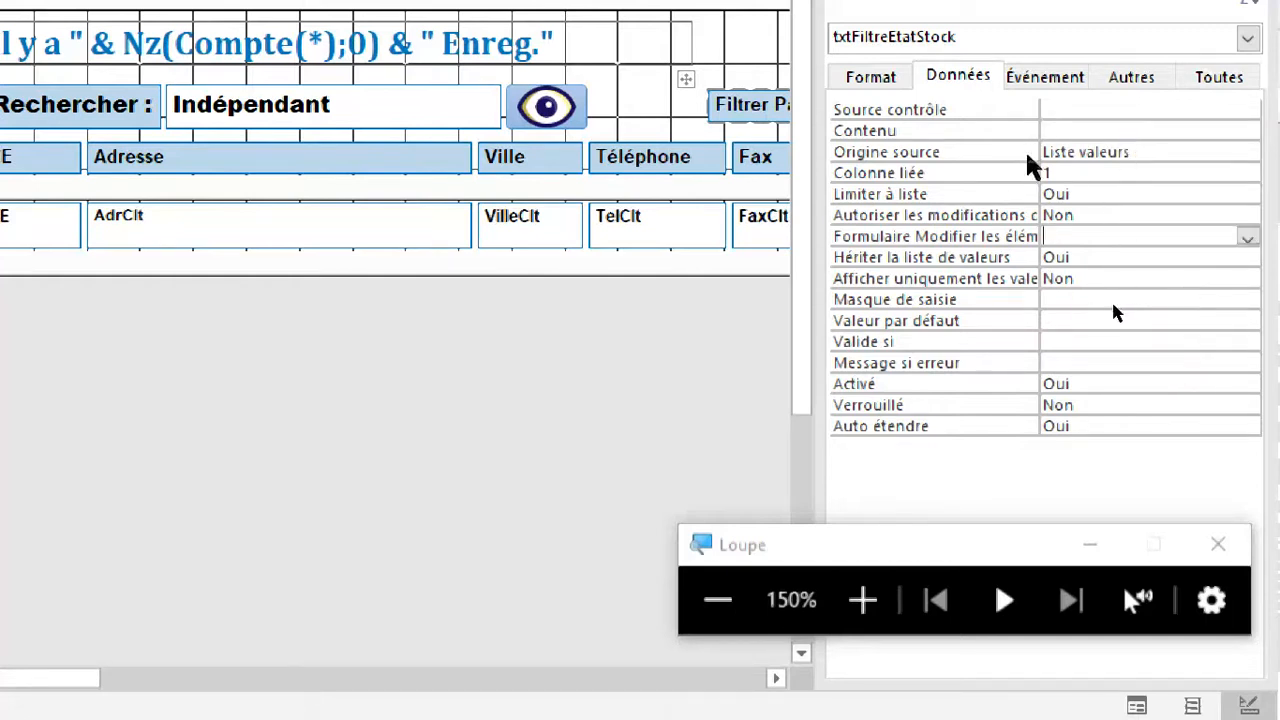
pyautogui.click(1090, 152)
pyautogui.click(1248, 154)
pyautogui.click(1155, 190)
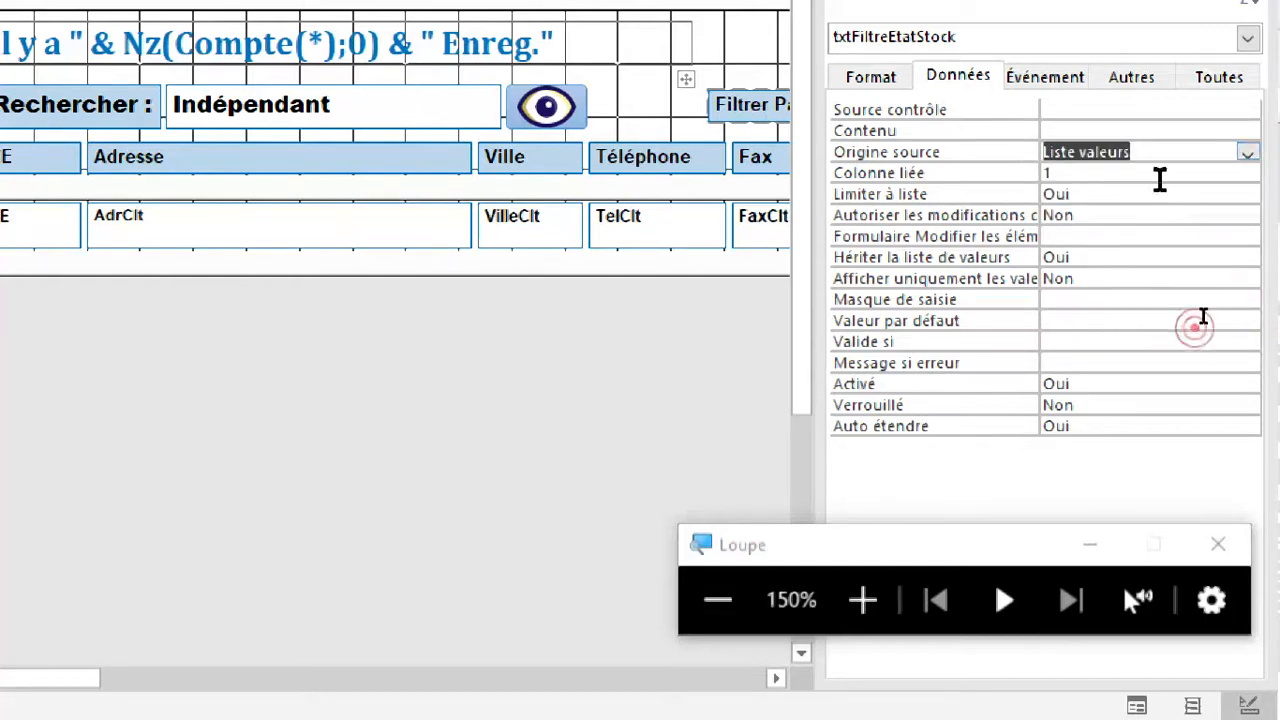
# Try to paste the copied categories into the filter combo box's Contenu property, clearing the entry and closing the property sheet.
pyautogui.click(865, 603)
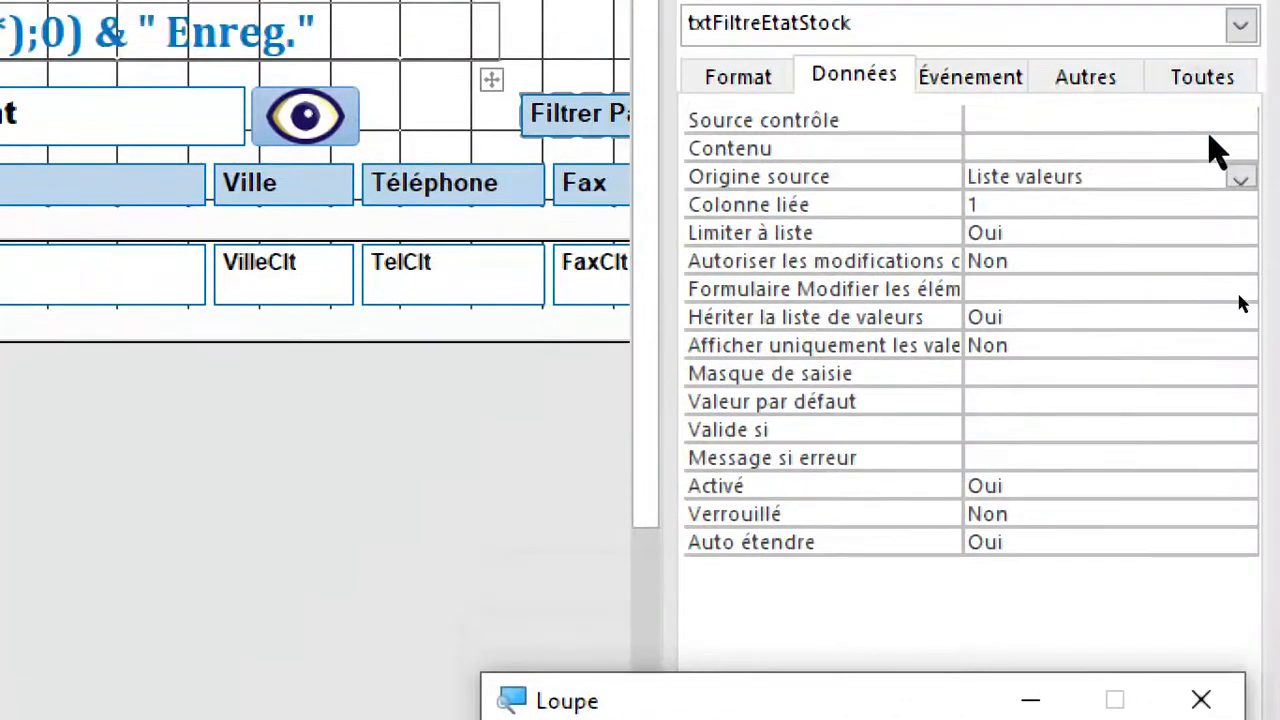
pyautogui.click(1172, 144)
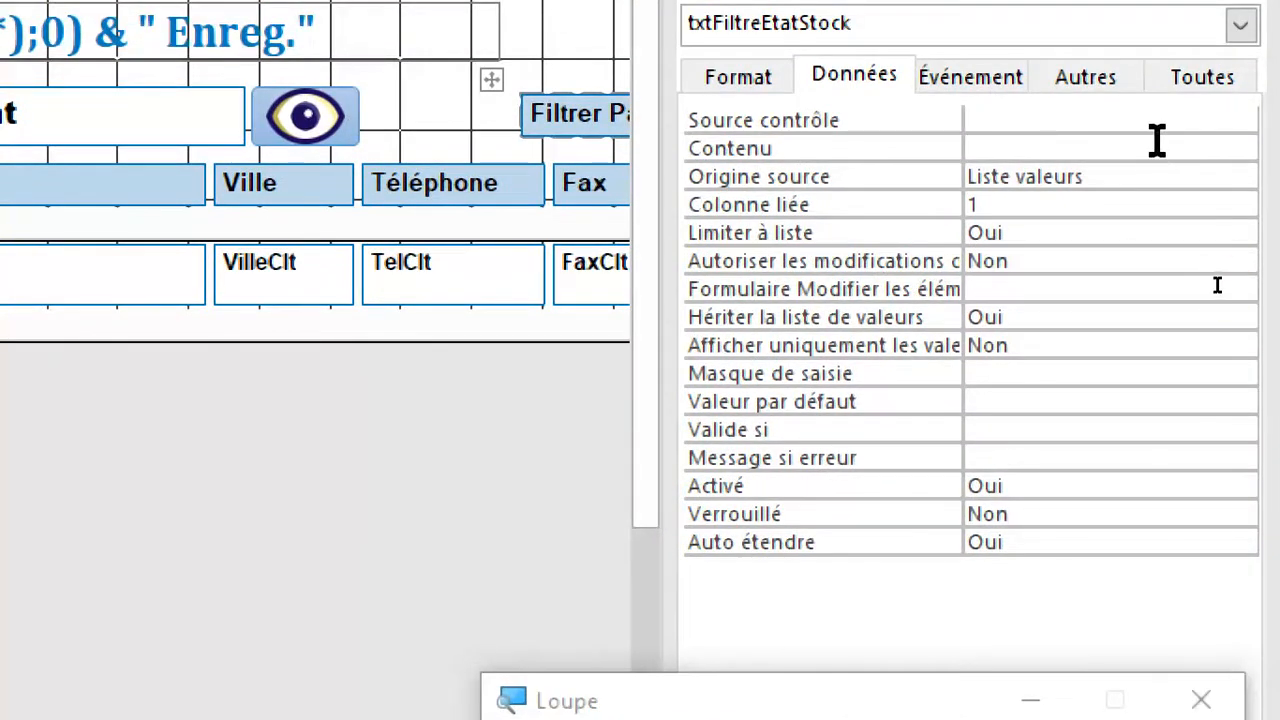
pyautogui.write('ORGANISME PUBLIQUE')
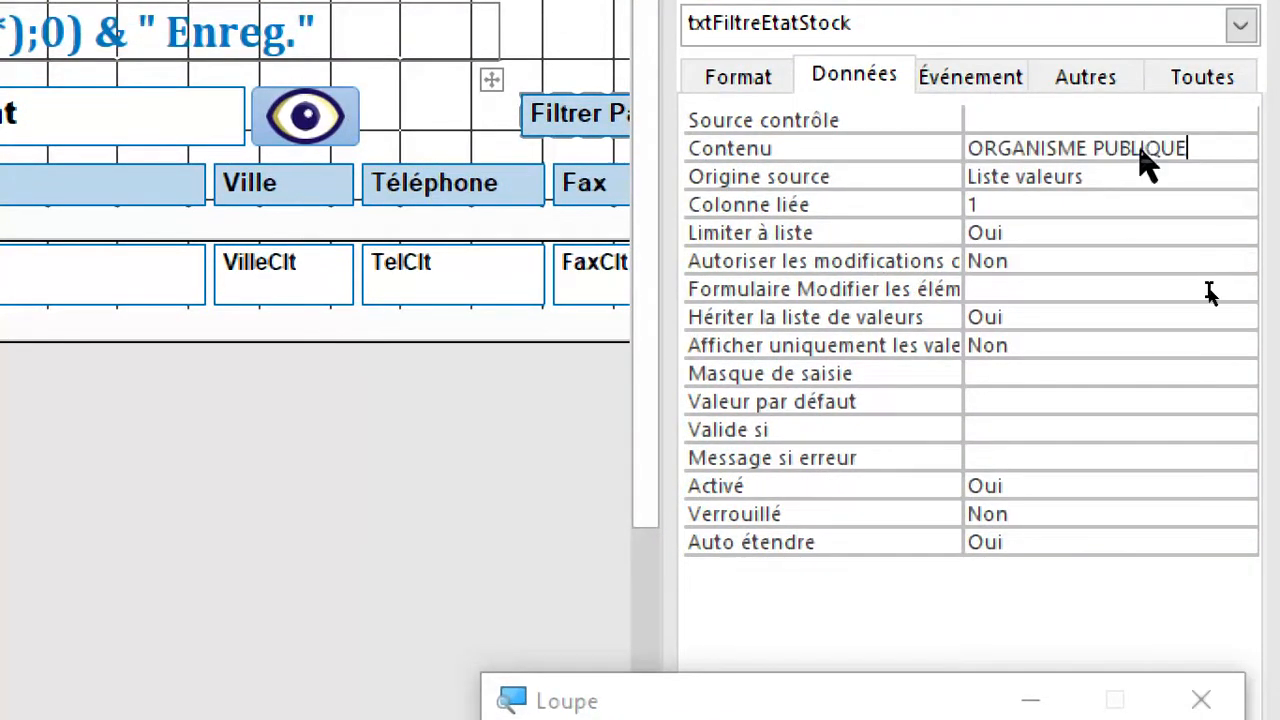
pyautogui.click(1130, 237)
pyautogui.click(900, 148)
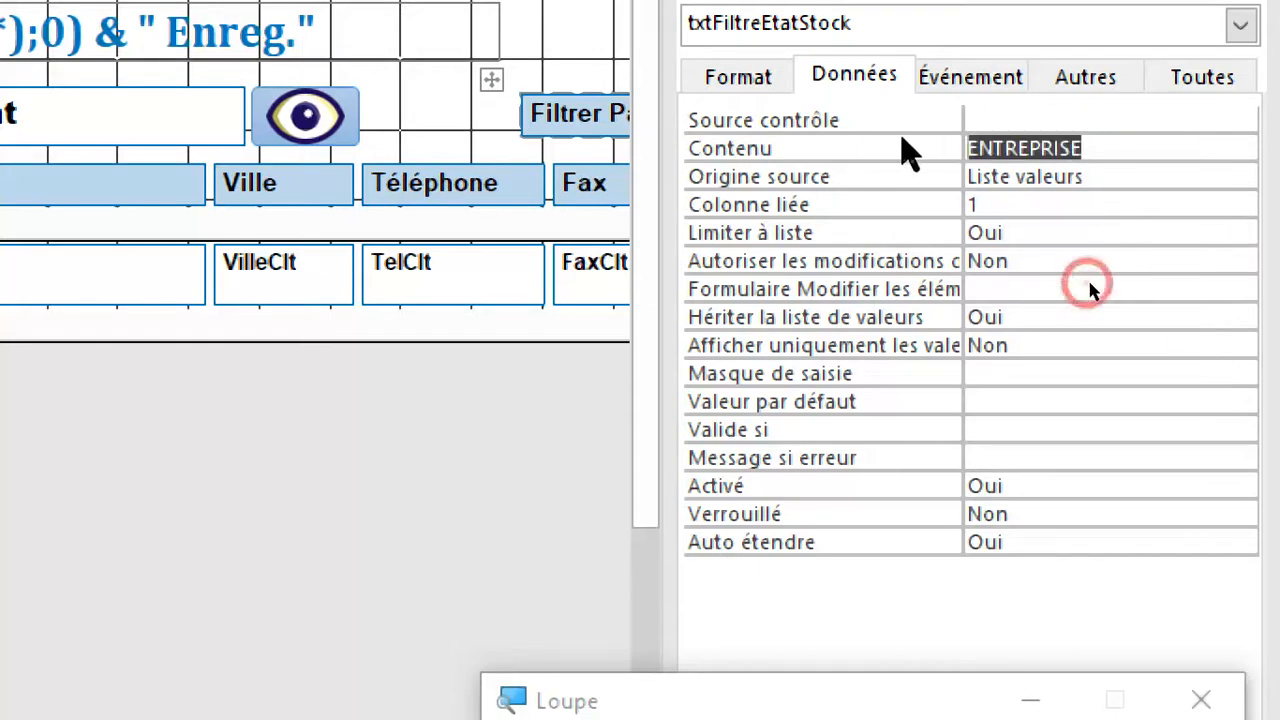
pyautogui.press('Delete')
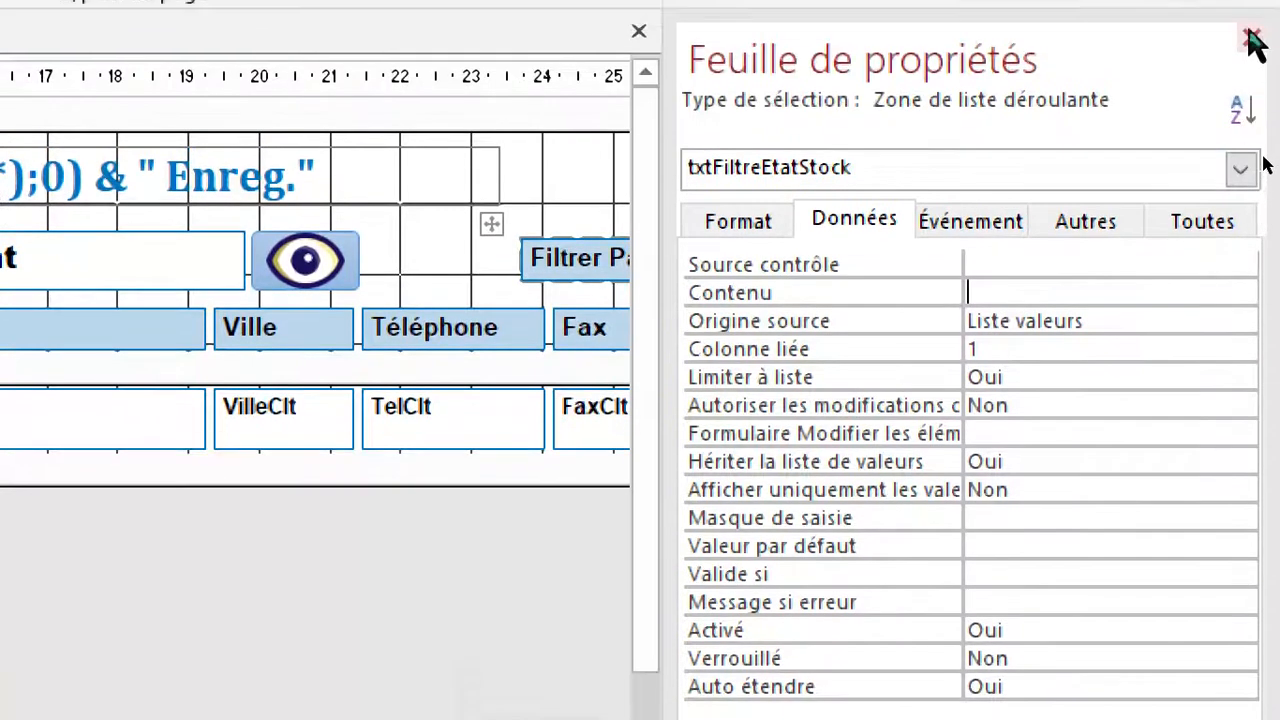
pyautogui.click(1251, 22)
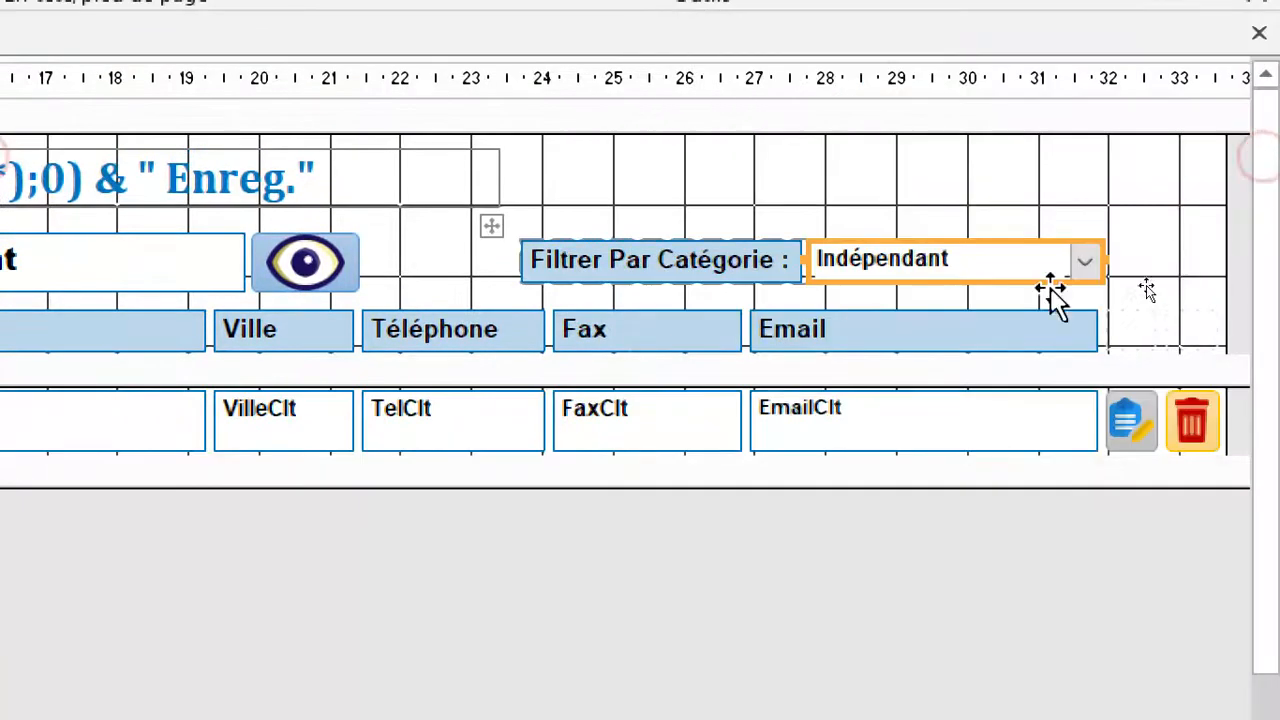
# Convert the category filter combo box to a text box and back to a combo box to reset it.
pyautogui.rightClick(966, 258)
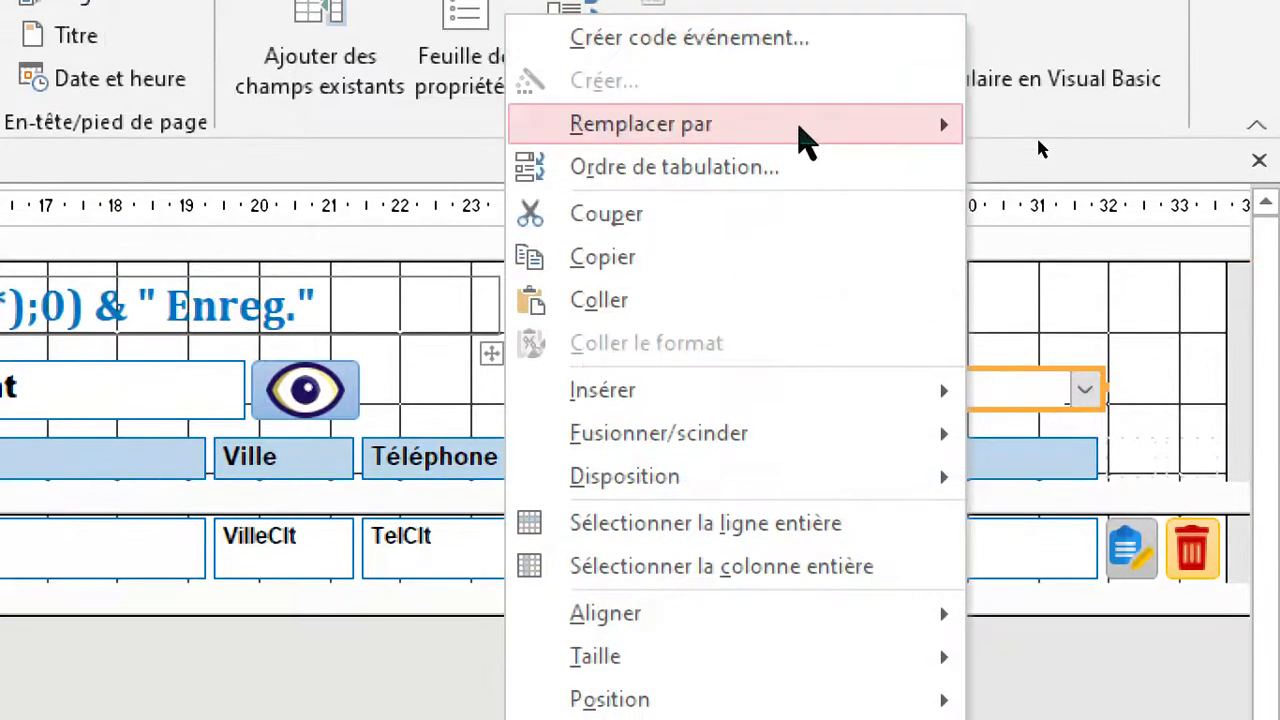
pyautogui.moveTo(800, 3)
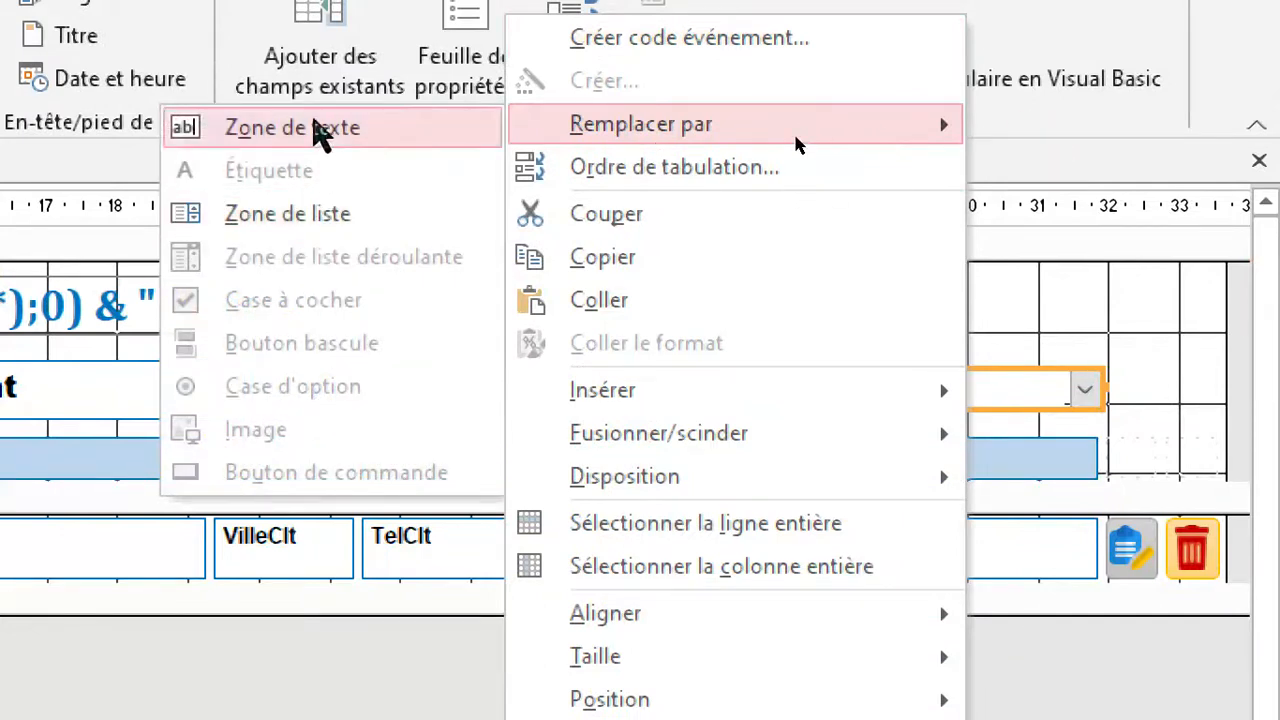
pyautogui.click(315, 130)
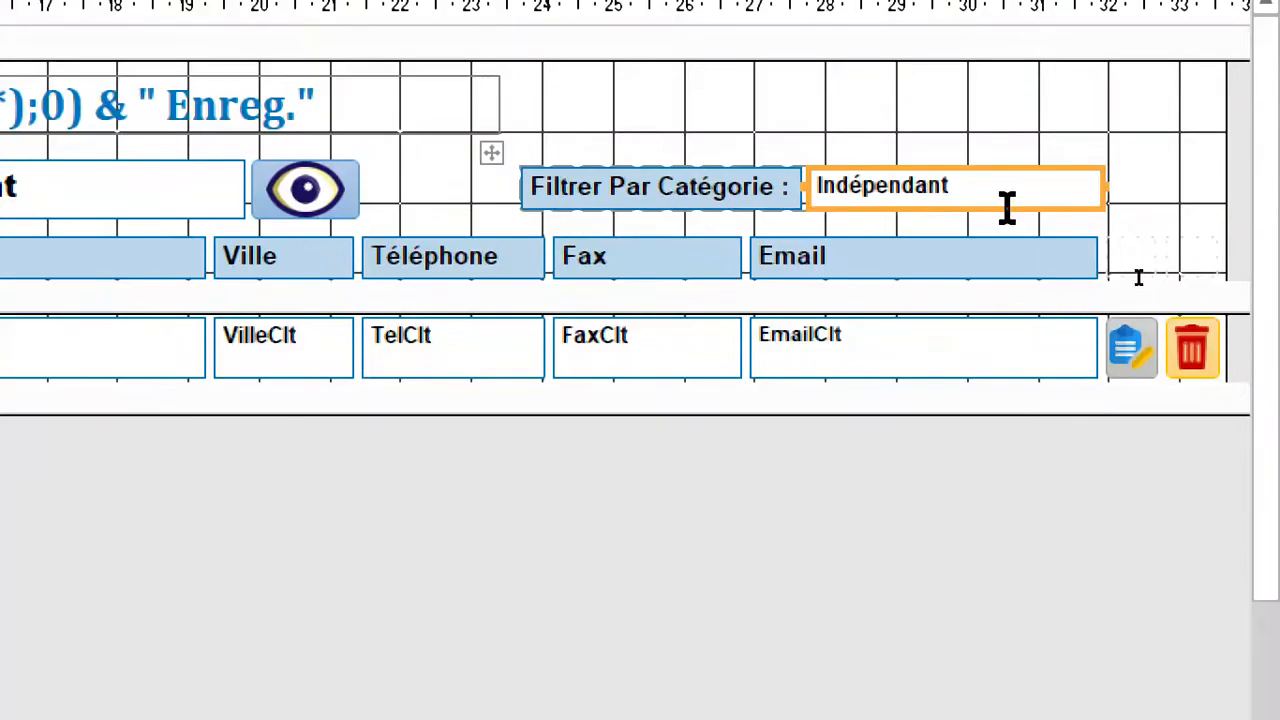
pyautogui.rightClick(980, 198)
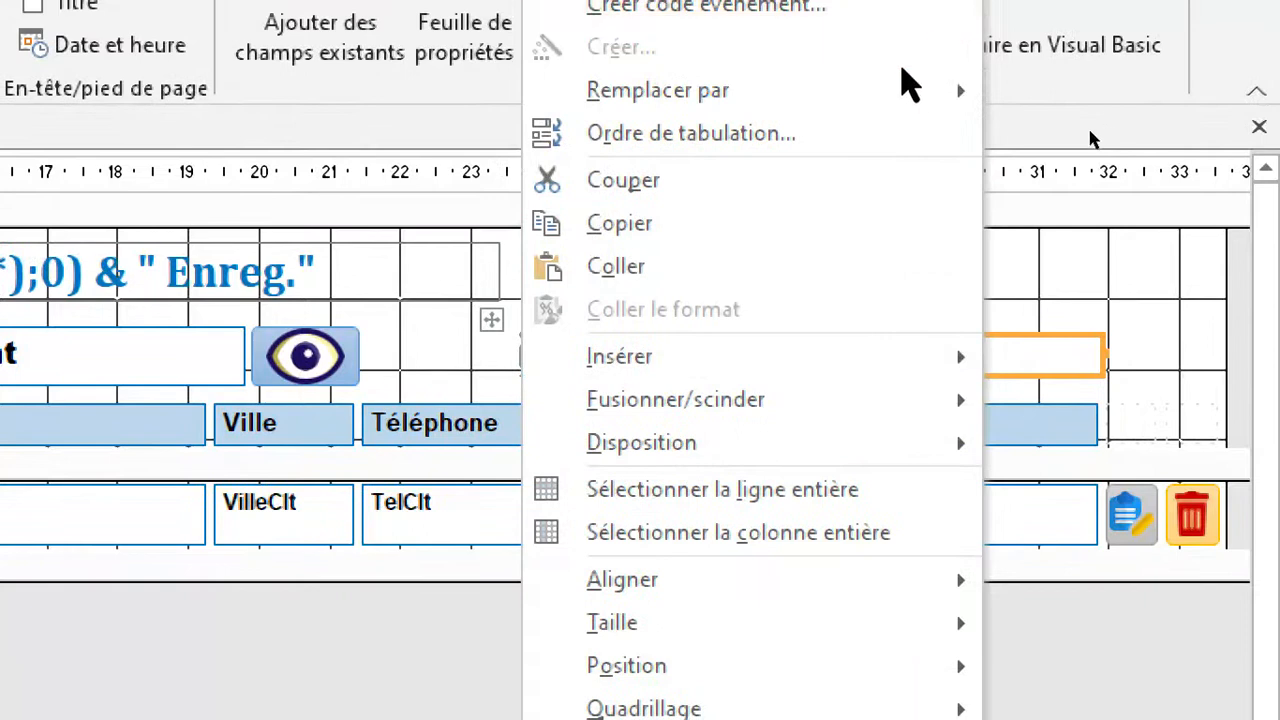
pyautogui.moveTo(903, 90)
pyautogui.click(318, 225)
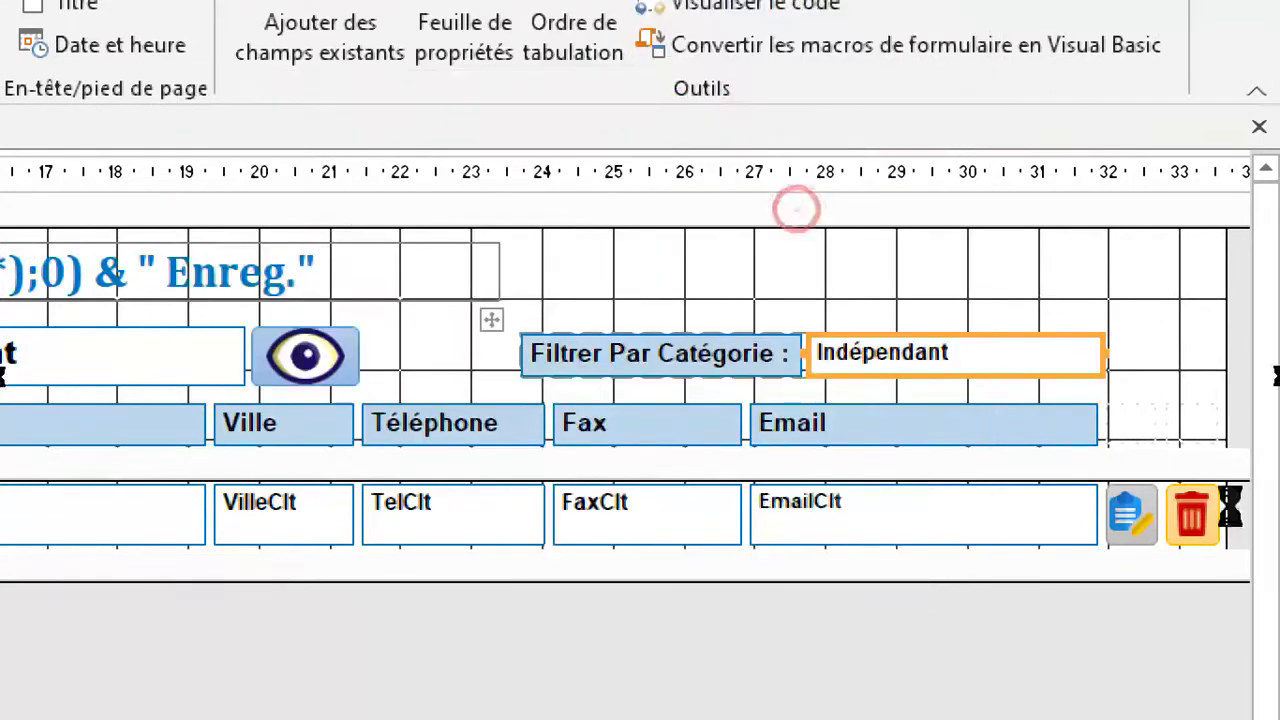
# Set the category filter combo box's Origine source property to Liste valeurs.
pyautogui.press('F4')
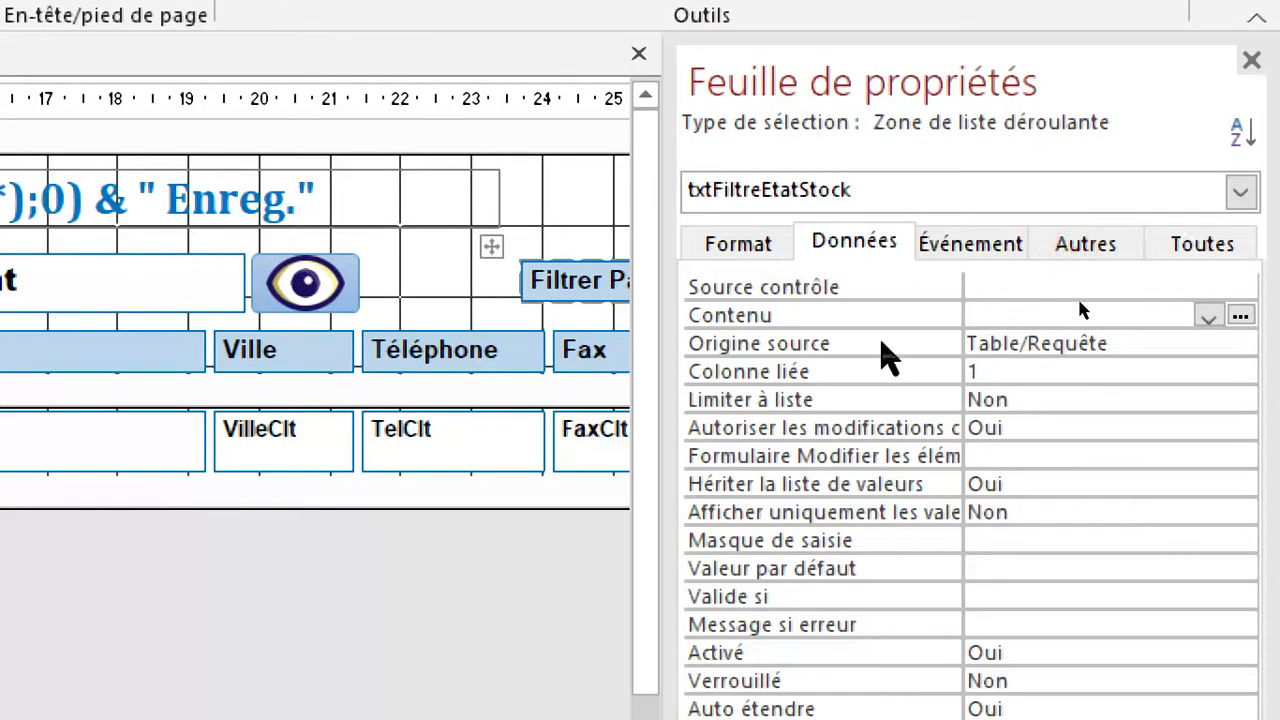
pyautogui.click(882, 345)
pyautogui.click(1240, 345)
pyautogui.click(1080, 395)
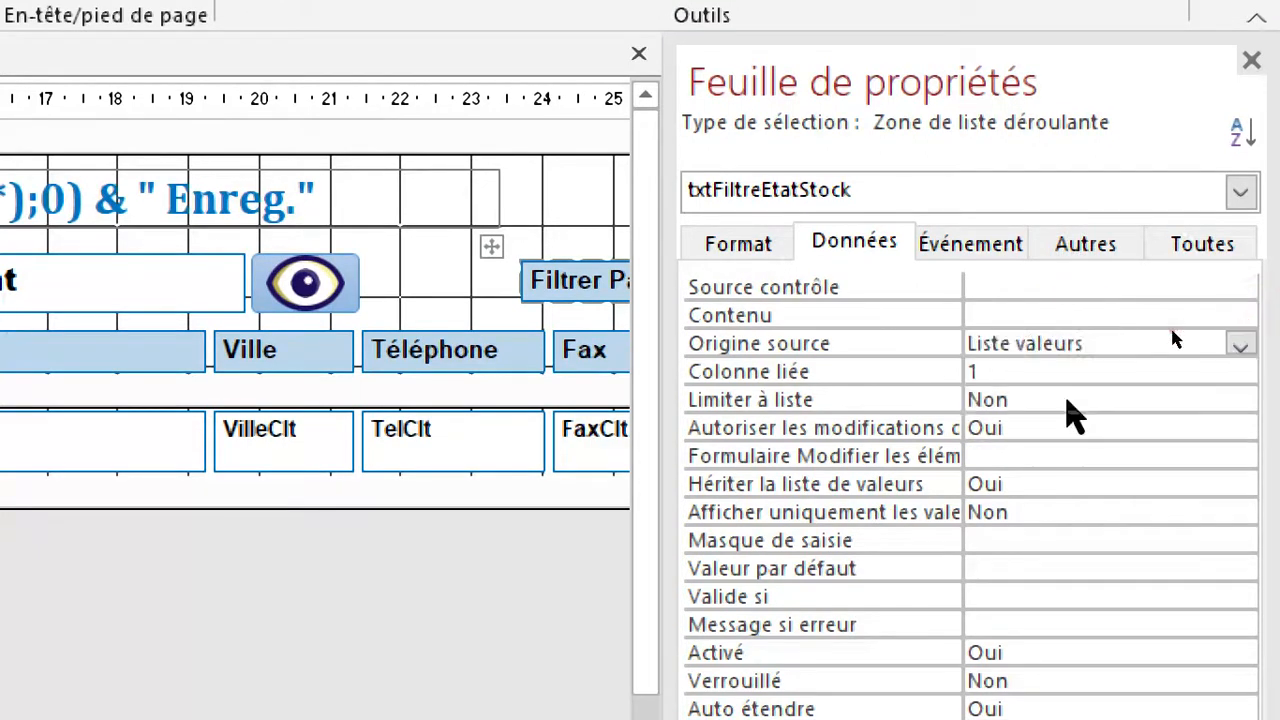
# Fill the combo box's Contenu list with the copied categories ENTREPRISE, PARTICULIER, ASSOCIATION and ORGANISME PUBLIQUE.
pyautogui.click(1103, 306)
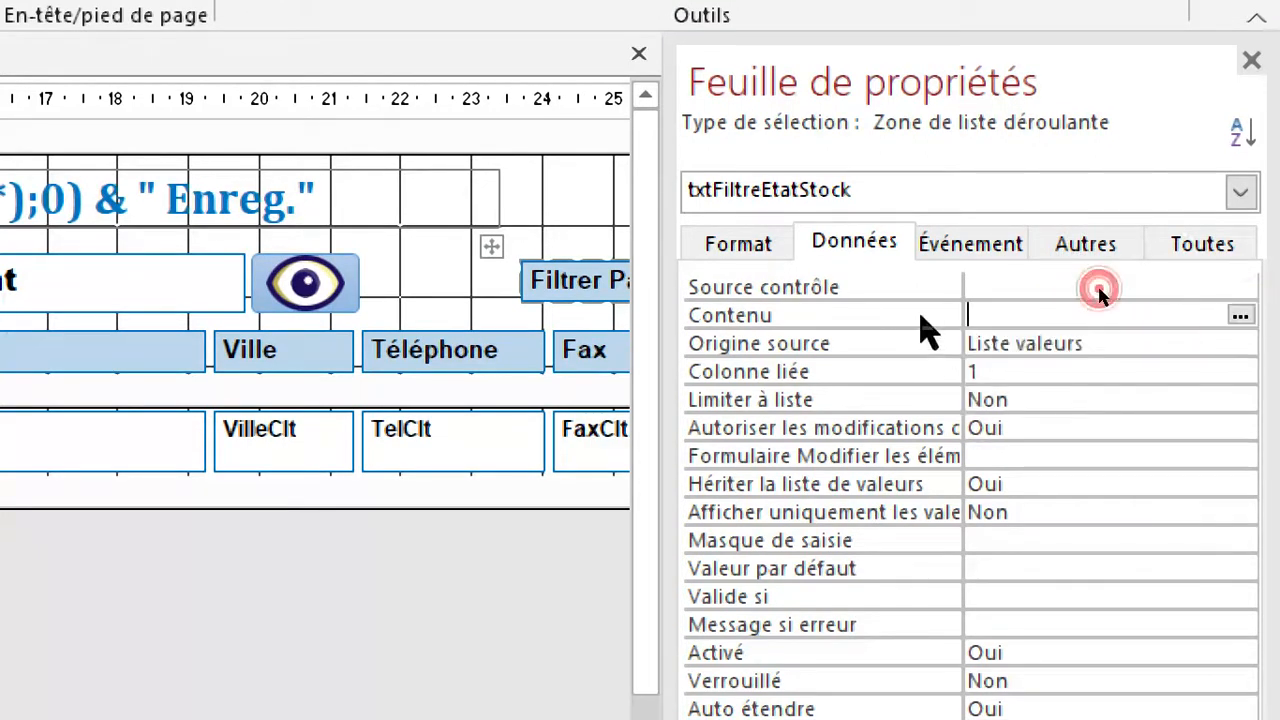
pyautogui.click(1240, 316)
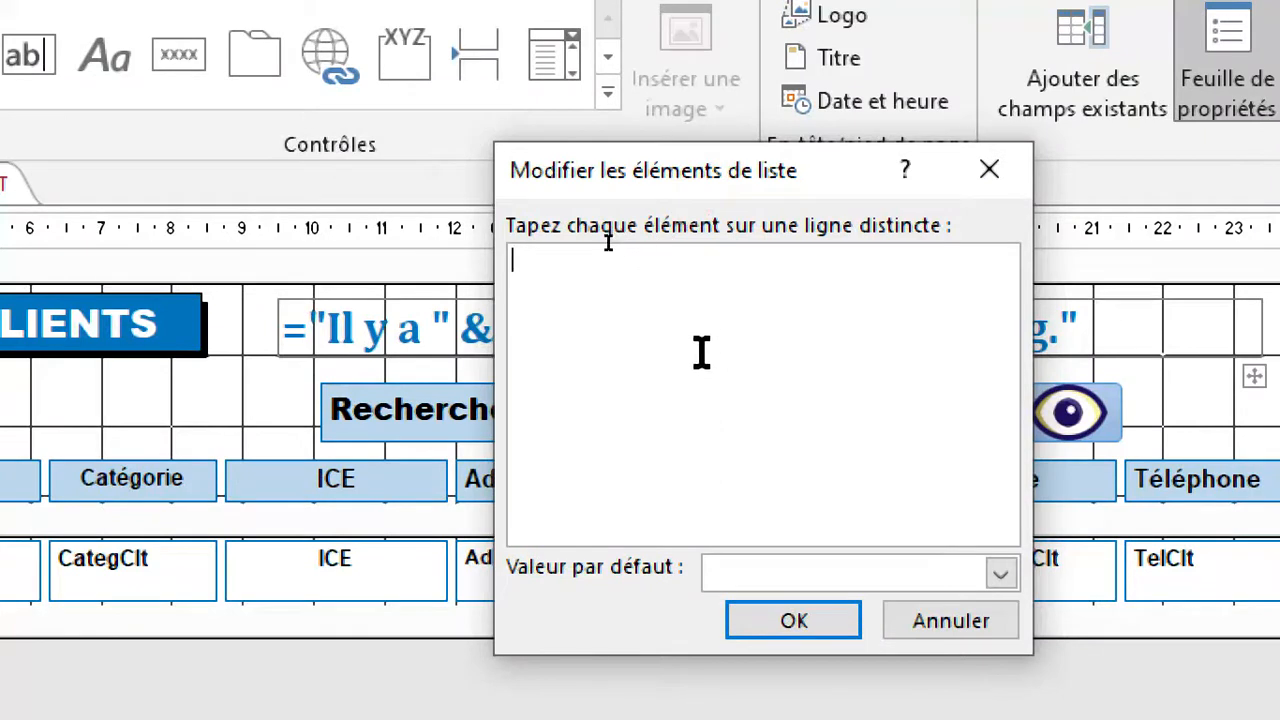
pyautogui.write('ENTREPRISE PARTICULIER ASSOCIATION ORGANISME PUBLIQUE')
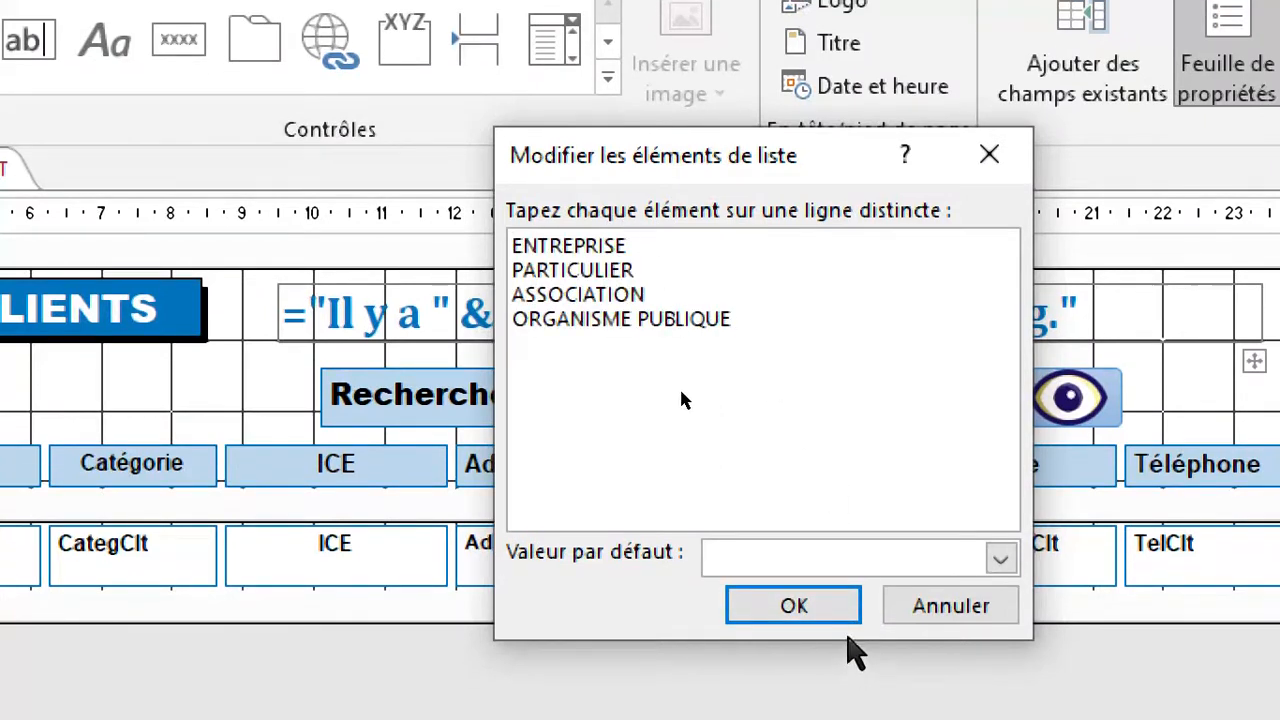
pyautogui.click(823, 610)
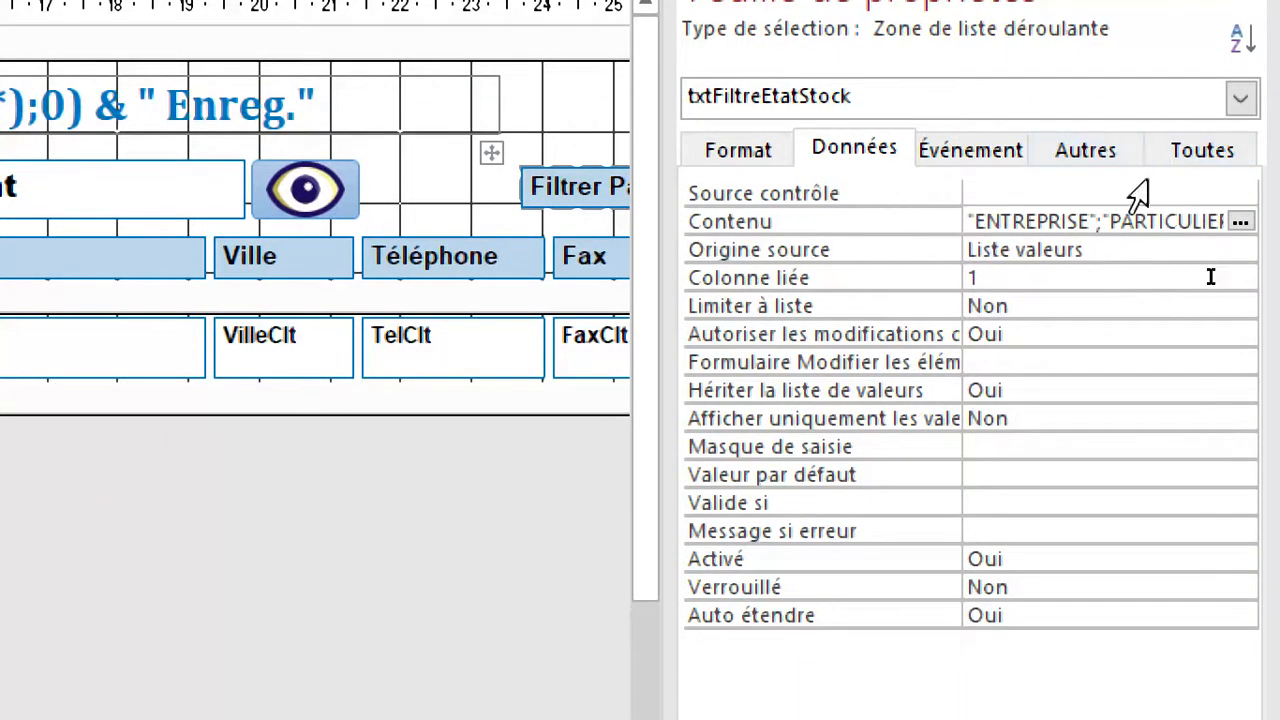
# Rename the category filter combo box txtFiltreCateg and close the property sheet.
pyautogui.click(1085, 152)
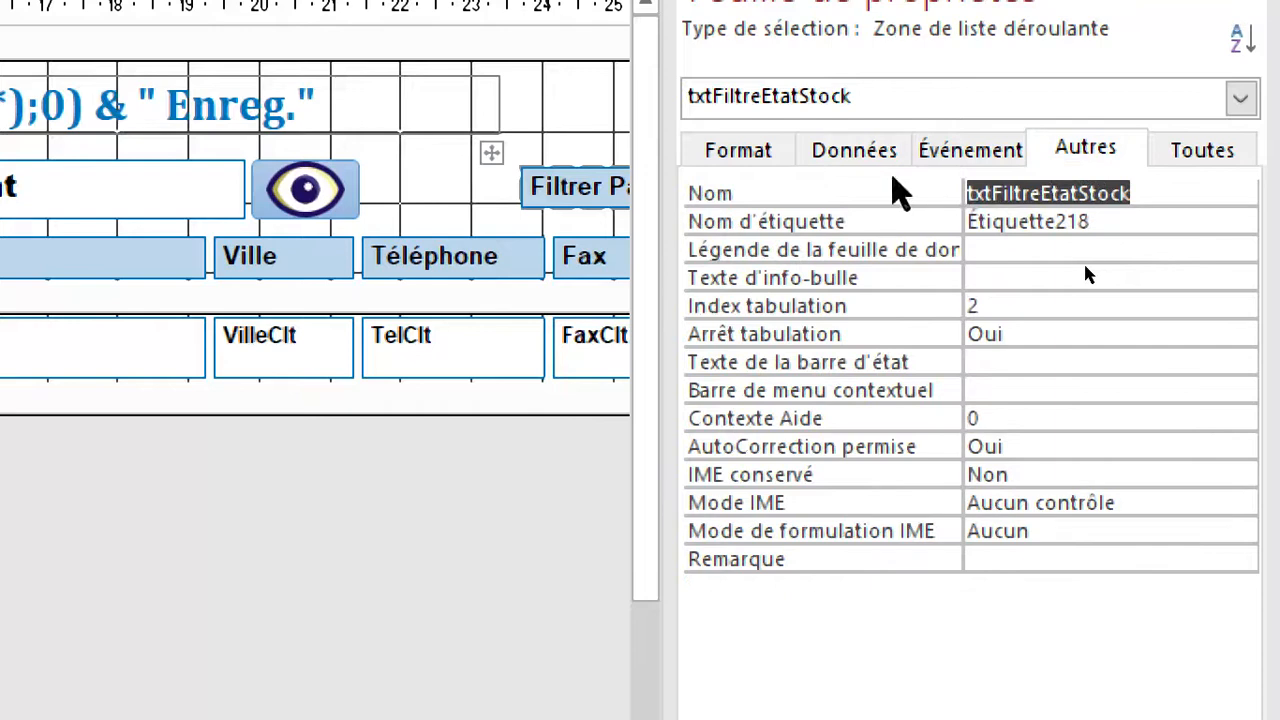
pyautogui.moveTo(1141, 198); pyautogui.dragTo(1044, 188)
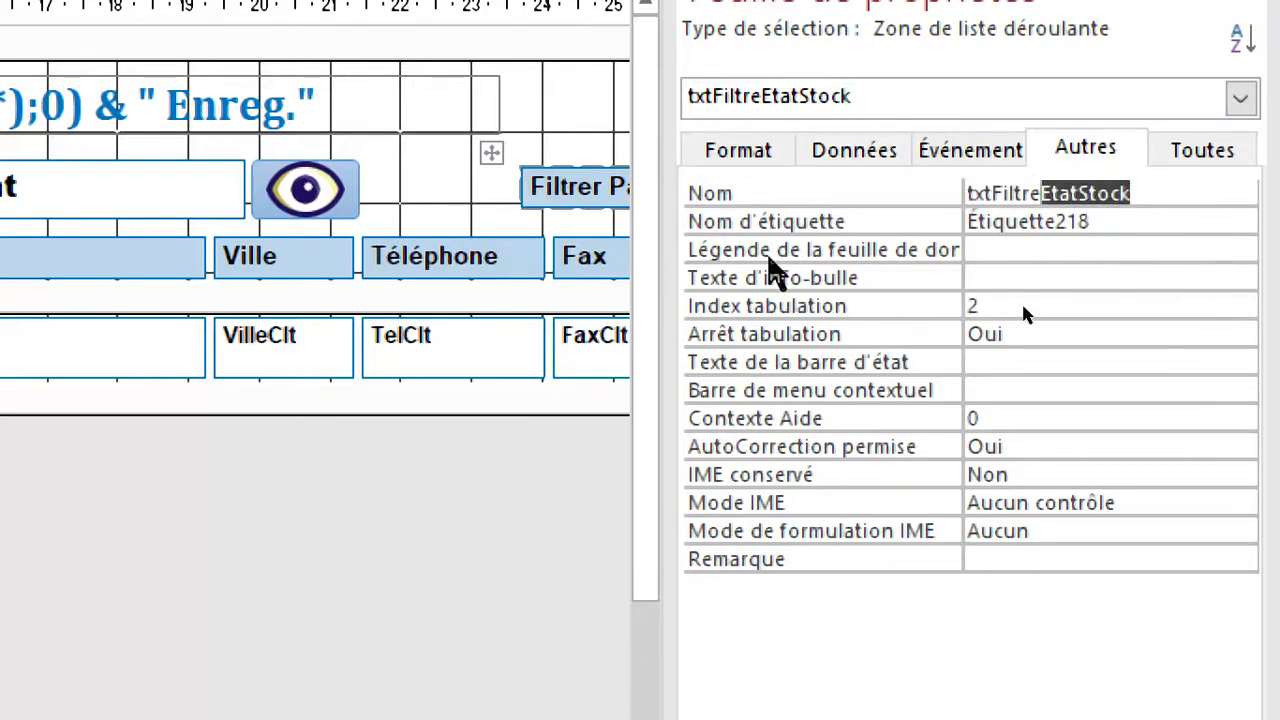
pyautogui.write('Categ')
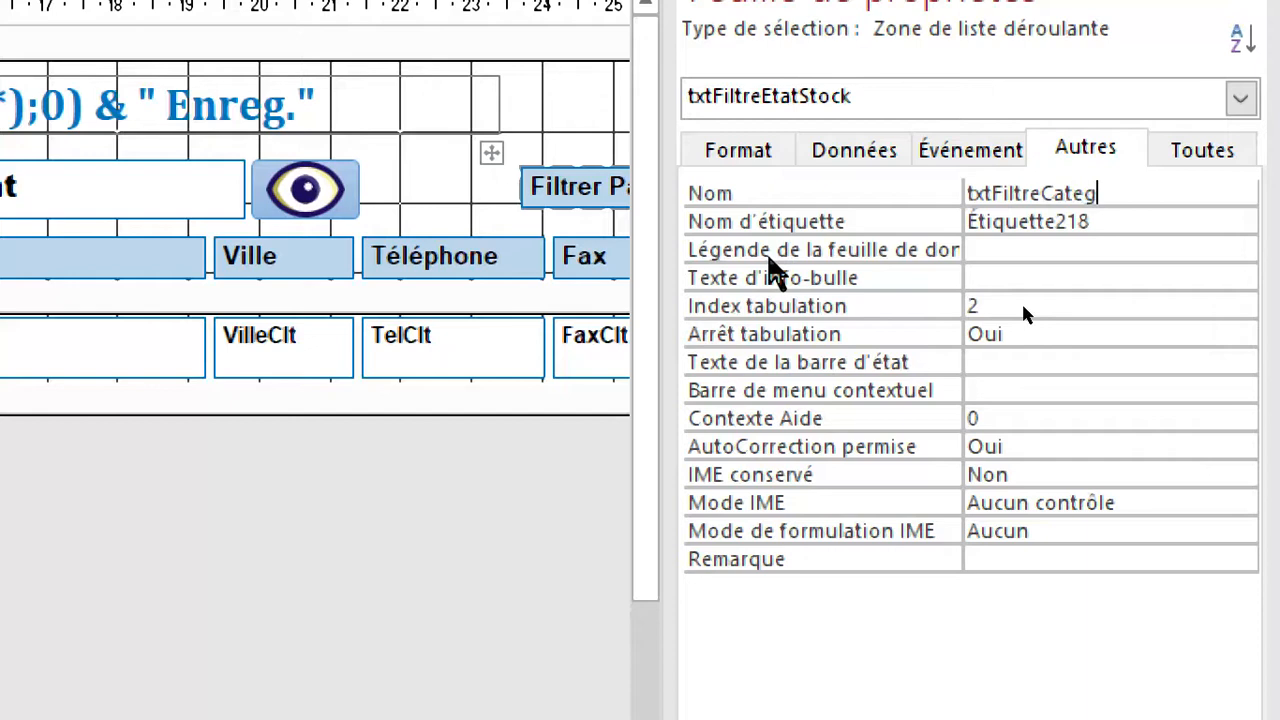
pyautogui.press('Return')
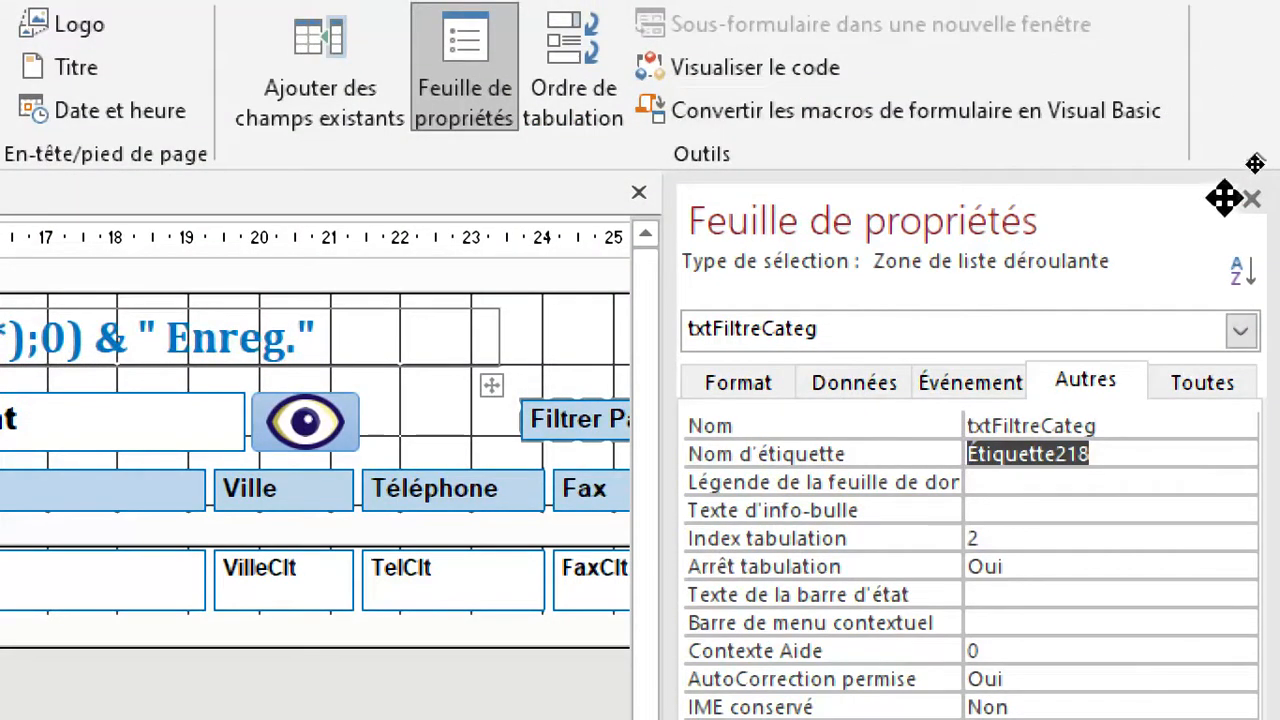
pyautogui.click(1252, 198)
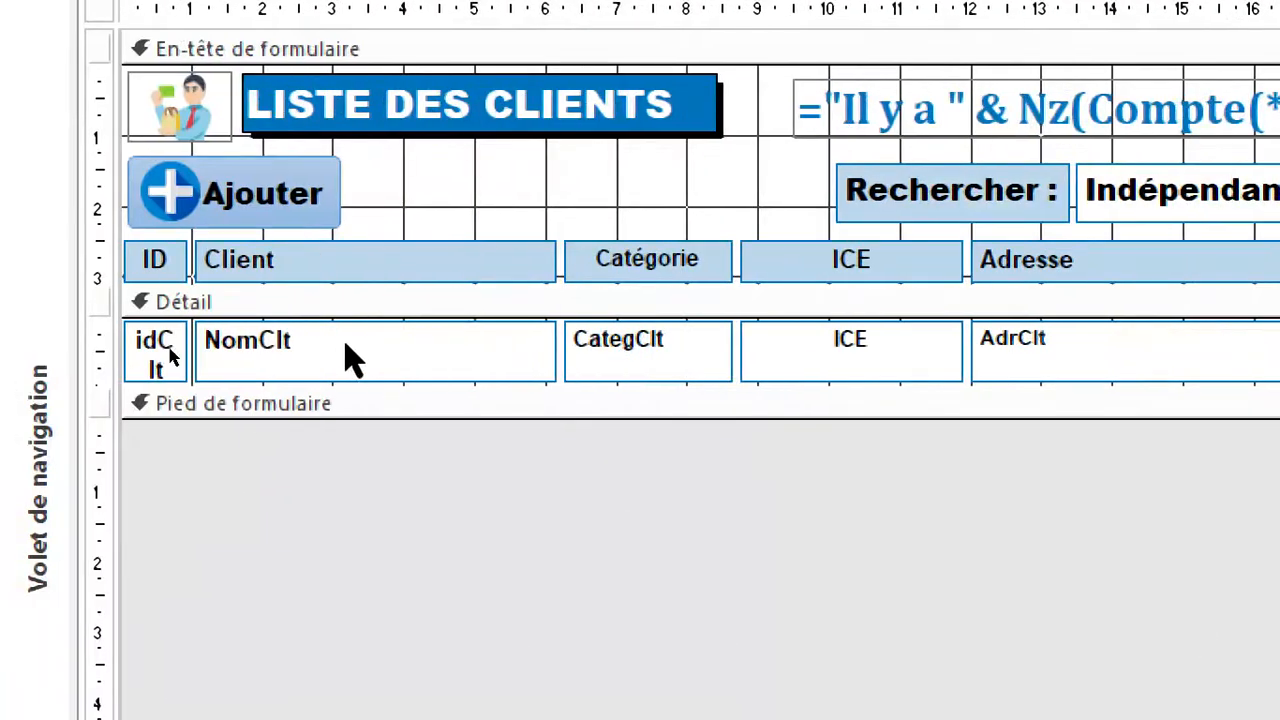
# Check the conditional formatting rules of the NomClt field and close the rules manager.
pyautogui.rightClick(345, 350)
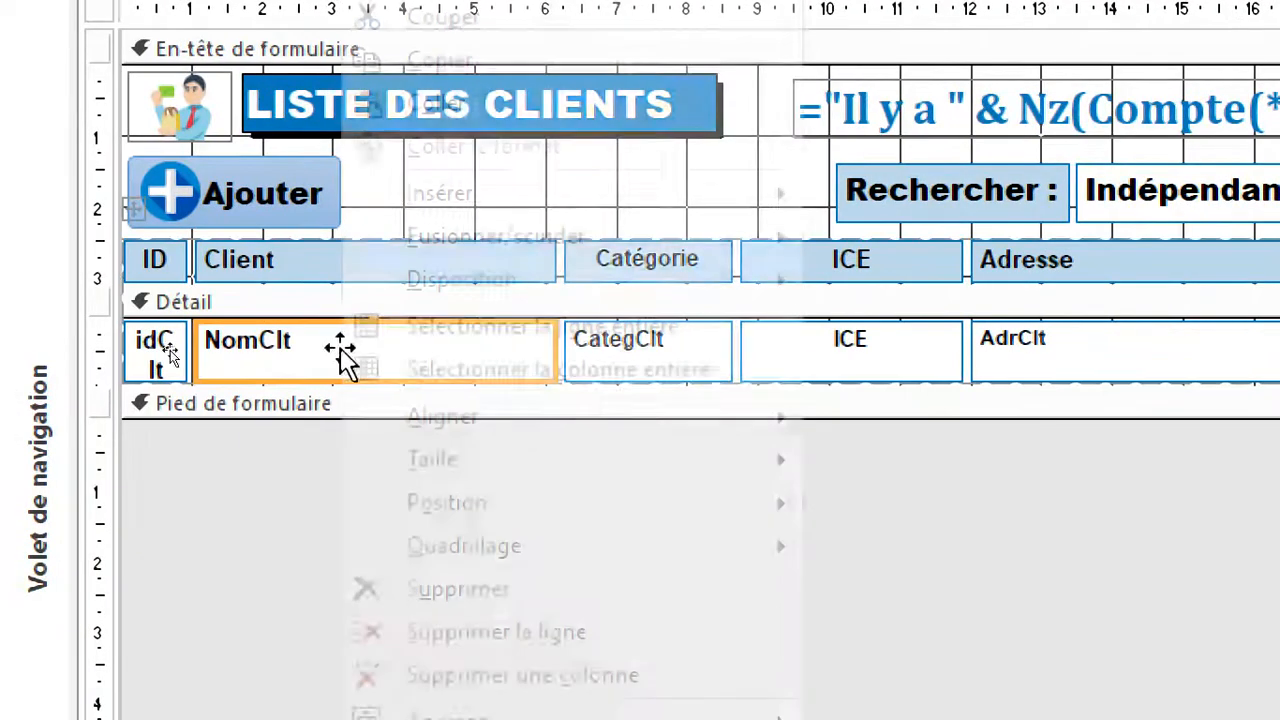
pyautogui.press('Escape')
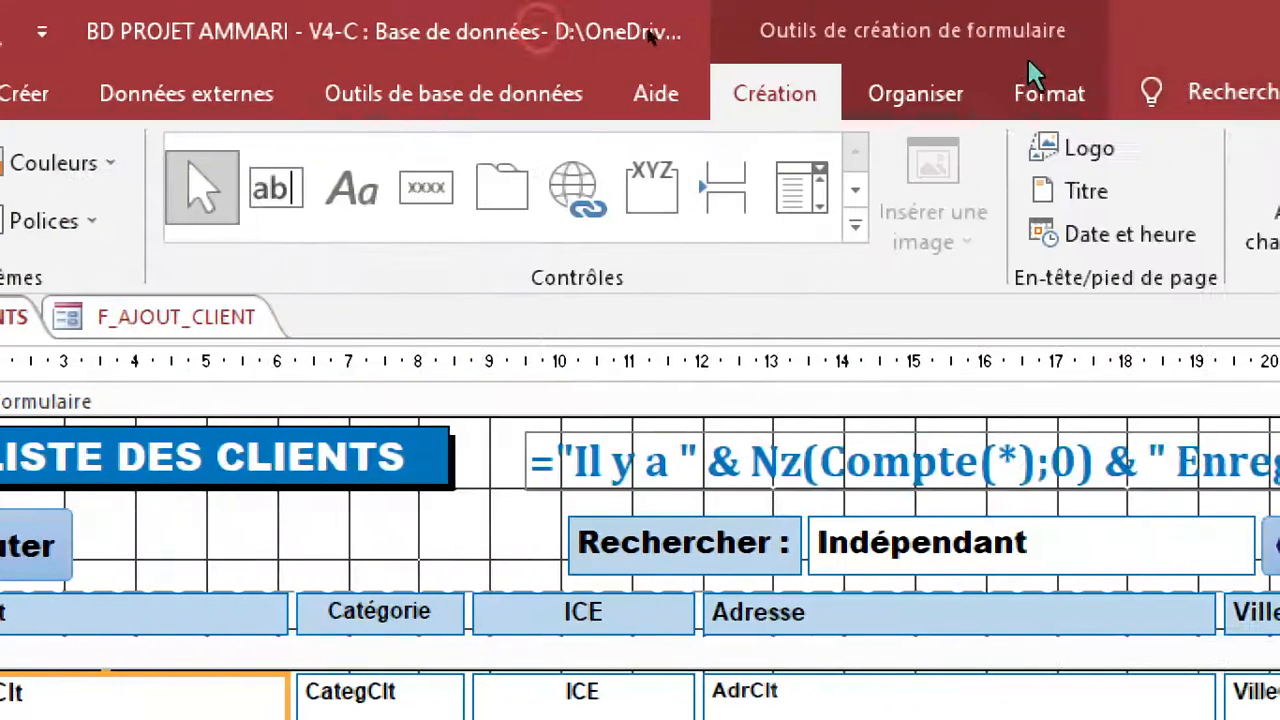
pyautogui.click(1060, 93)
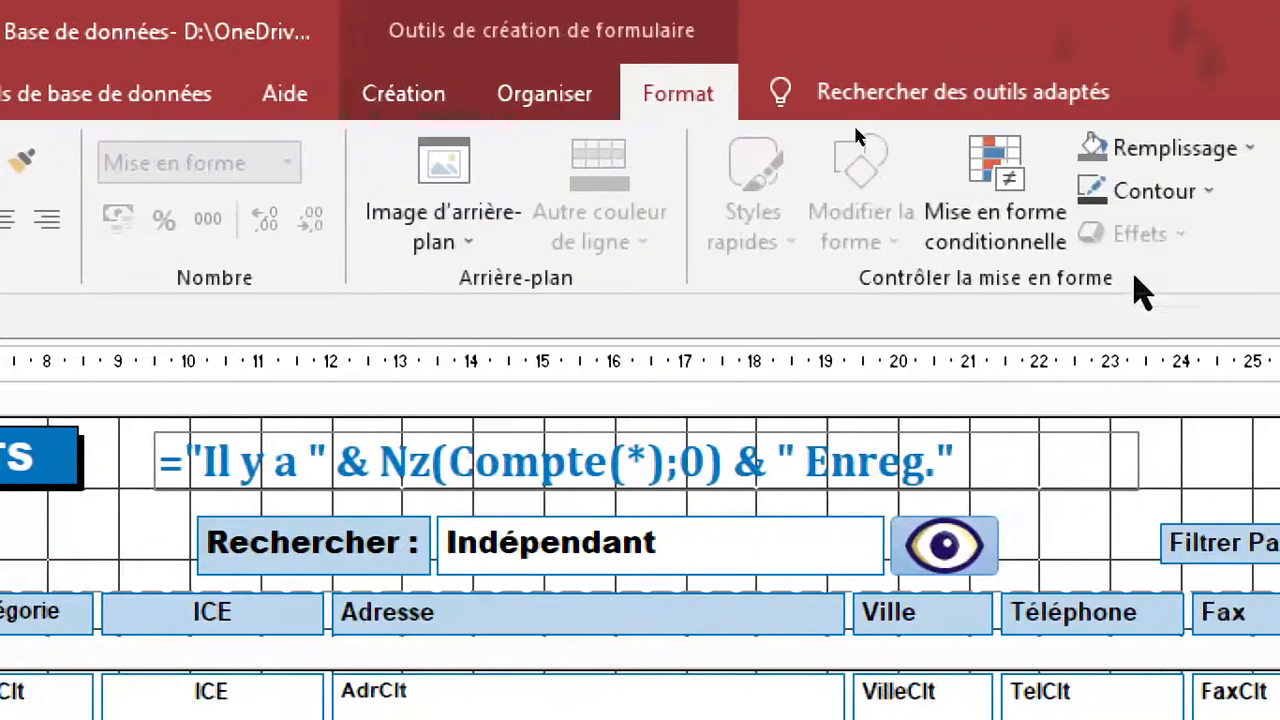
pyautogui.click(1137, 214)
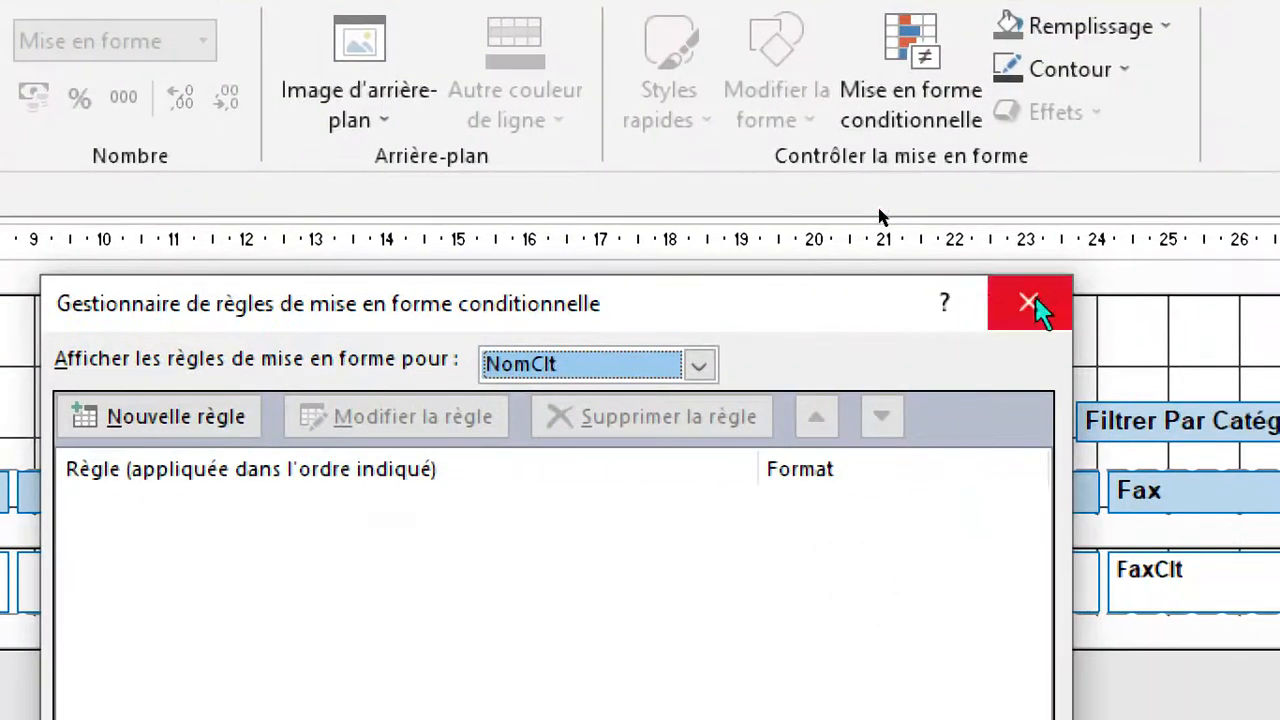
pyautogui.click(1032, 300)
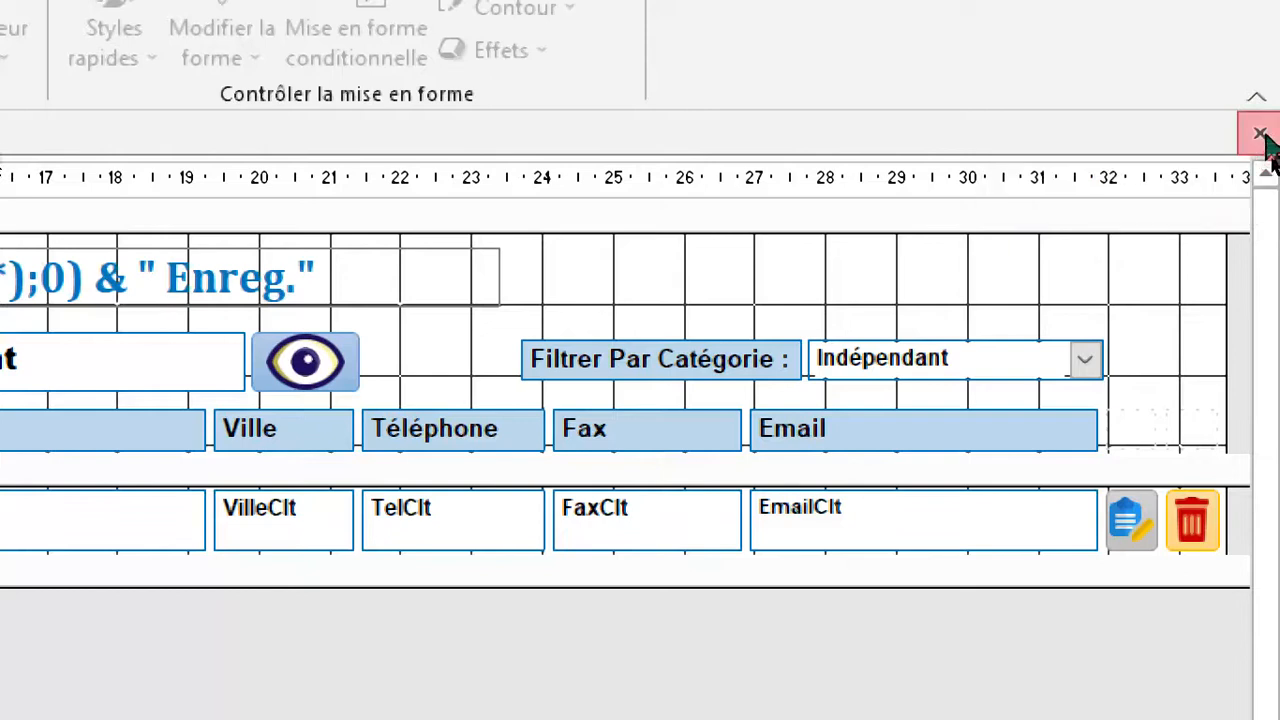
# Close the F_LISTE_CLIENTS and F_AJOUT_CLIENT forms, saving the changes.
pyautogui.click(1260, 135)
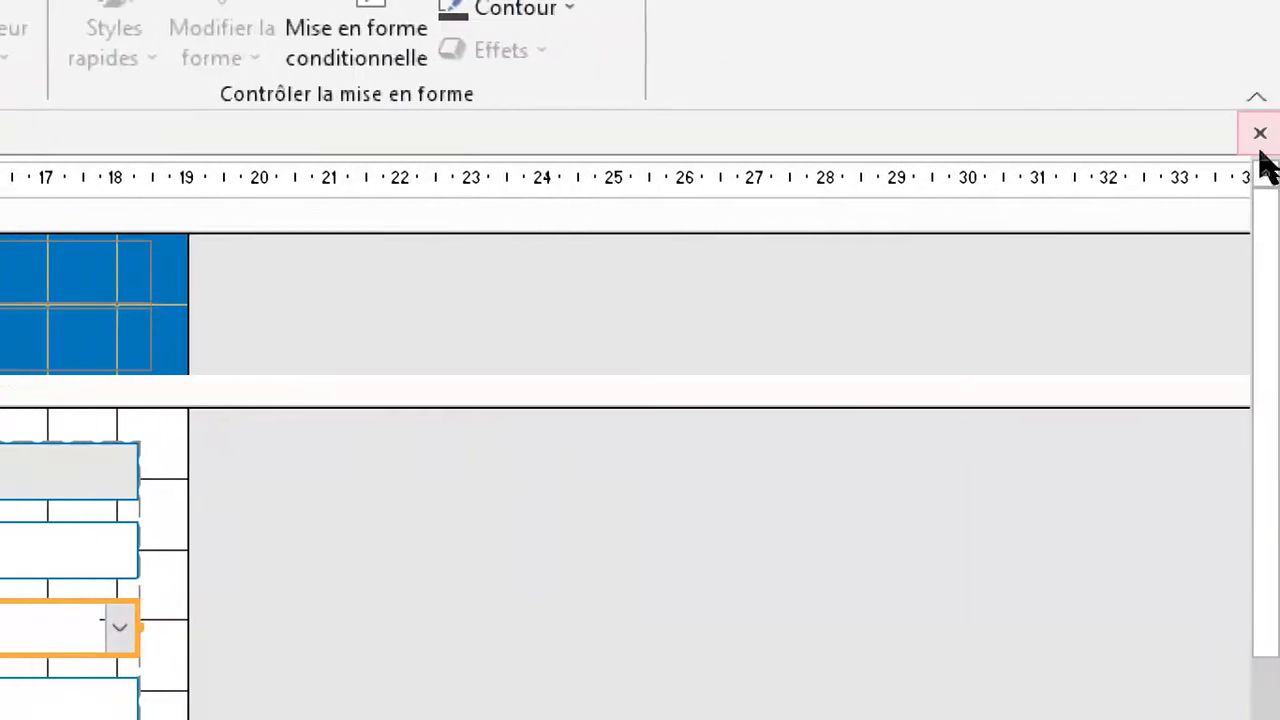
pyautogui.click(1259, 134)
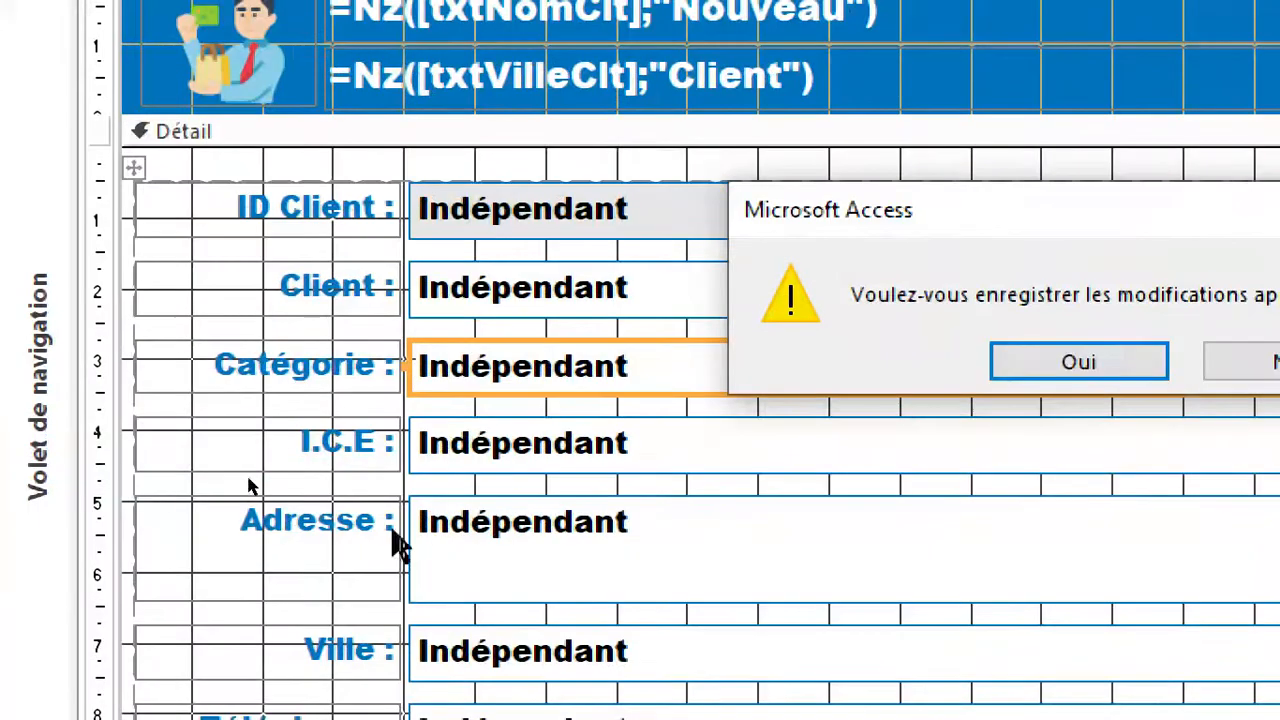
pyautogui.click(1117, 361)
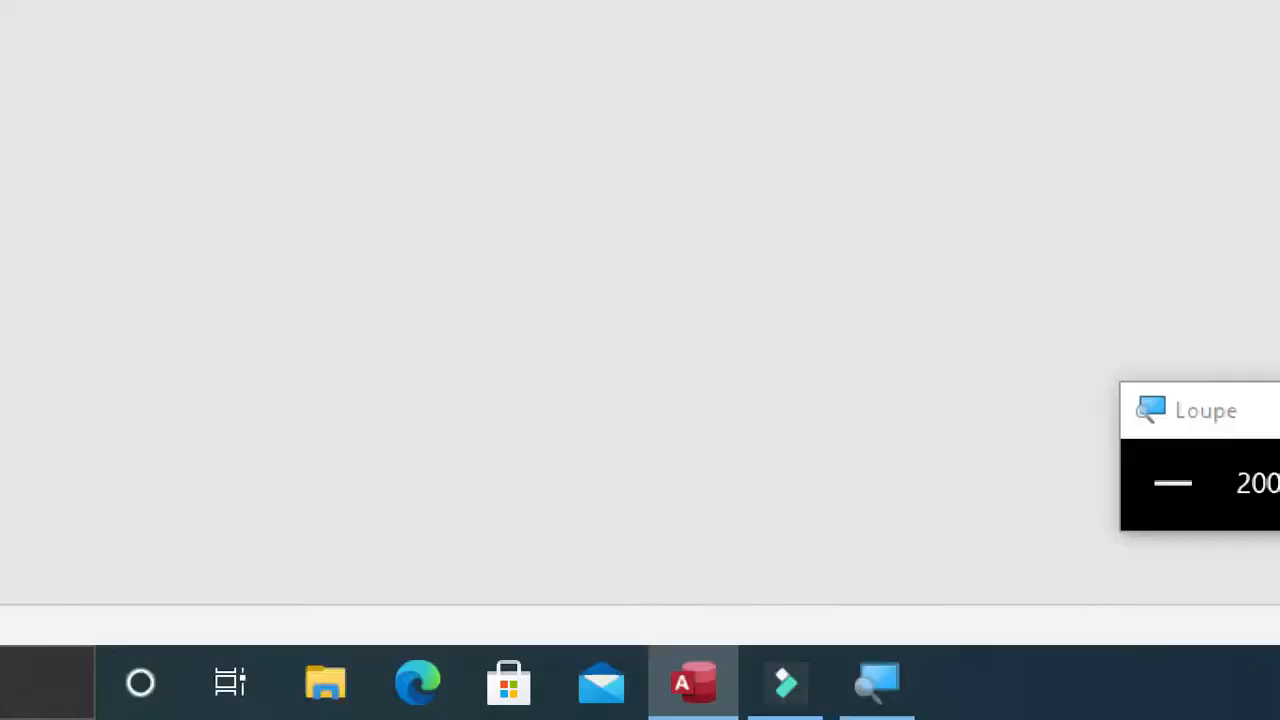
# Open the F_CONNEXION form, log in with the account password and collapse the navigation pane.
pyautogui.click(22, 296)
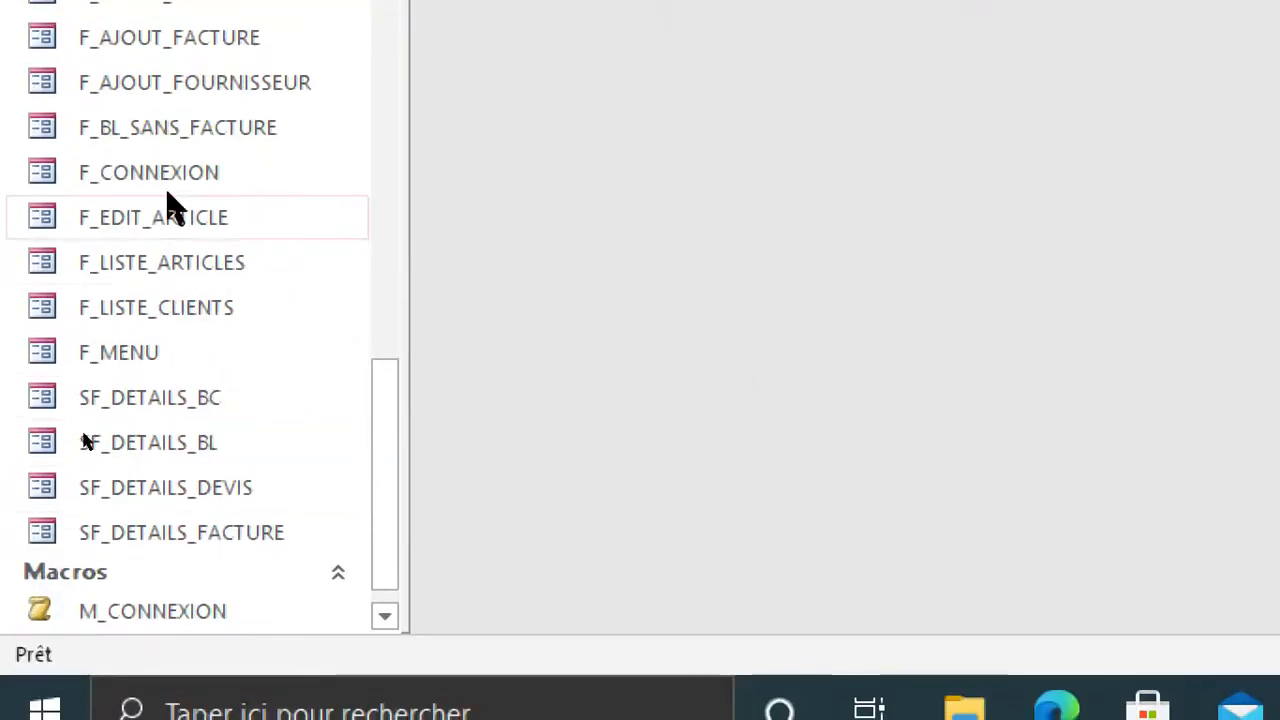
pyautogui.doubleClick(163, 177)
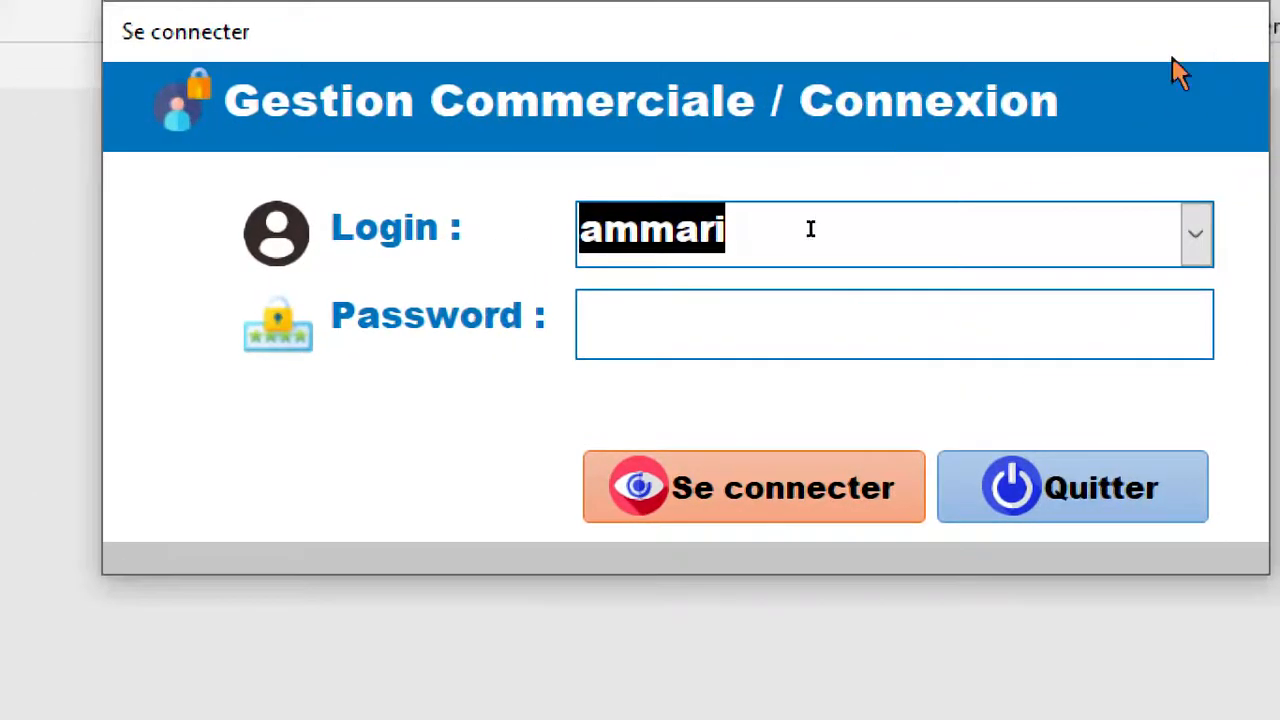
pyautogui.click(818, 349)
pyautogui.click(706, 301)
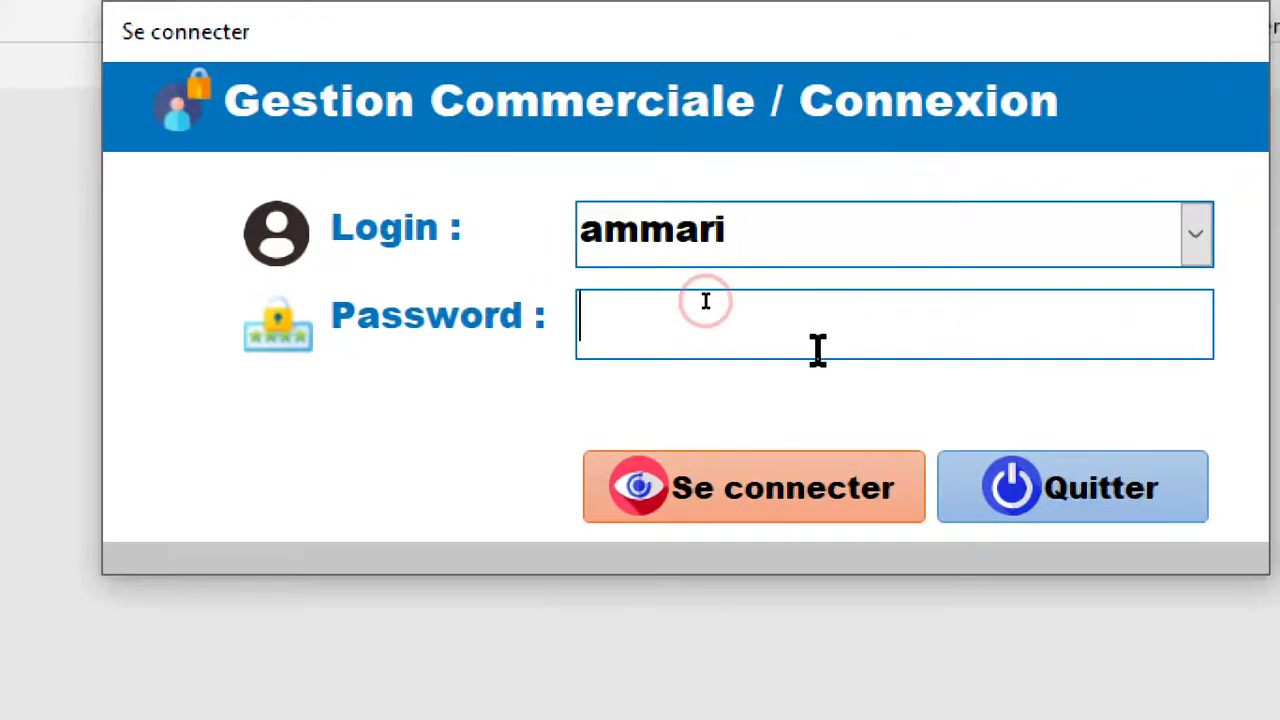
pyautogui.click(777, 514)
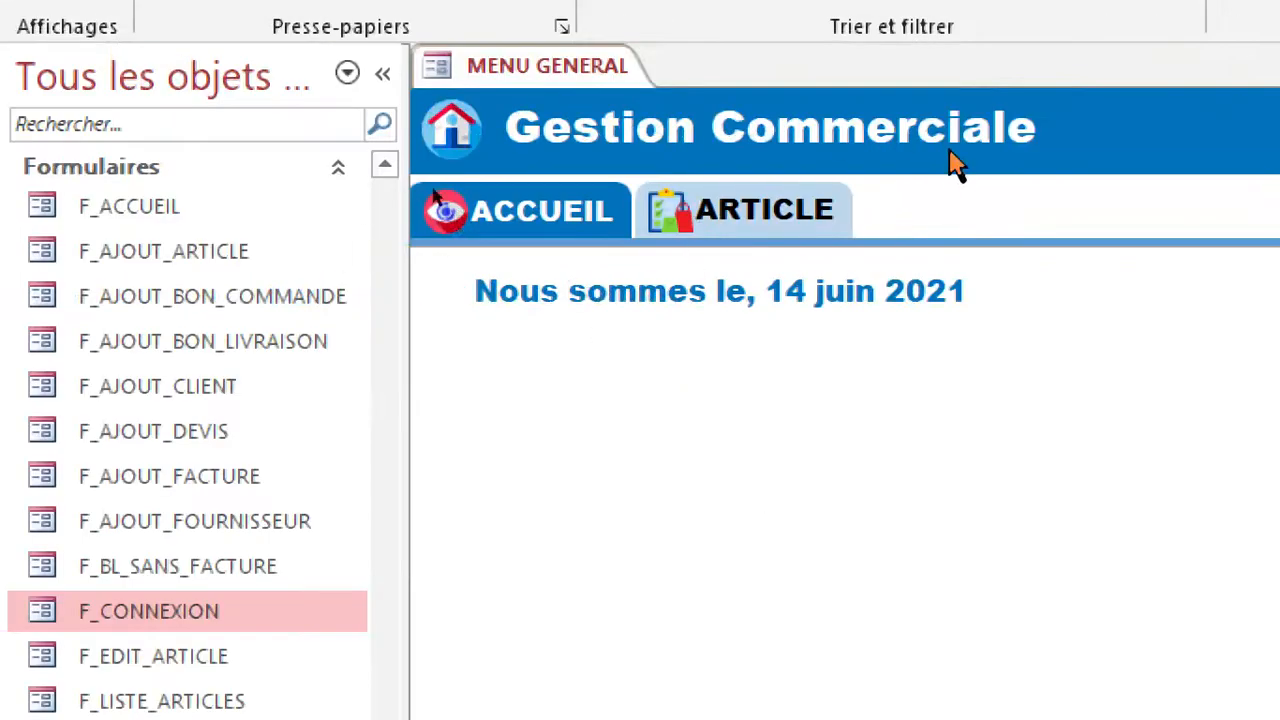
pyautogui.click(382, 74)
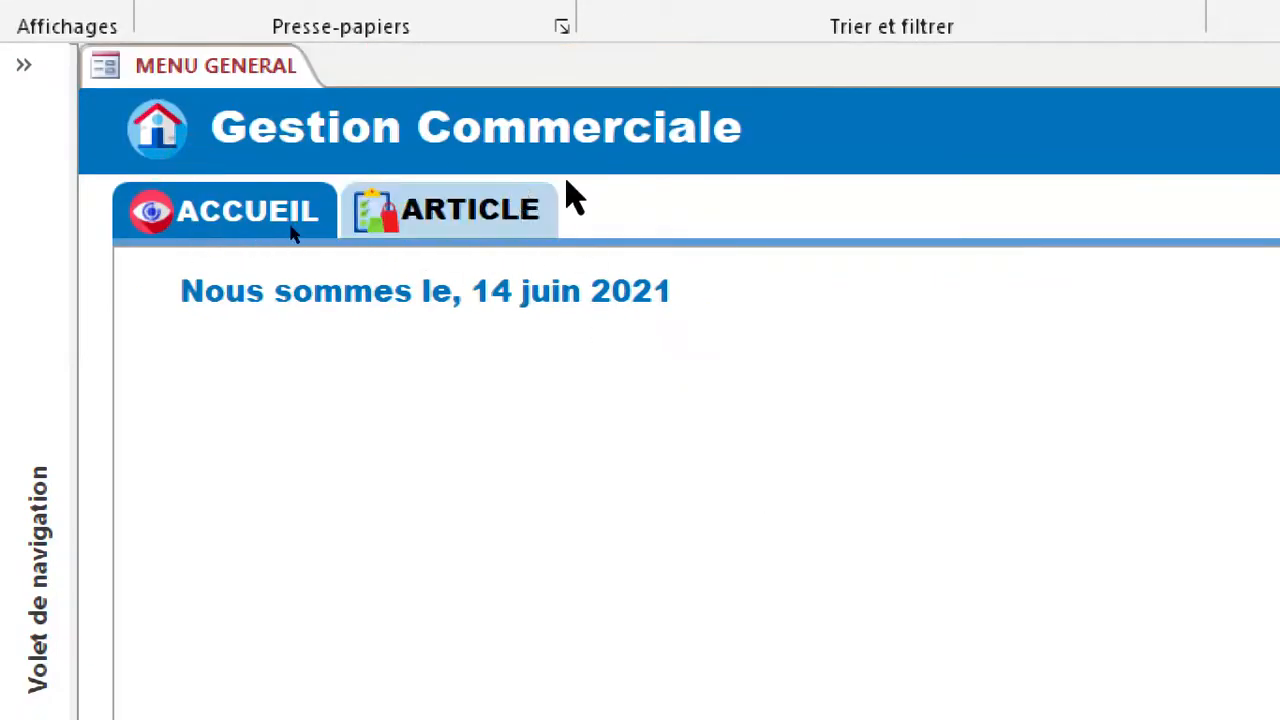
# Add a navigation button captioned CLIENT after ARTICLE in the MENU GENERAL form's design view.
pyautogui.click(510, 222)
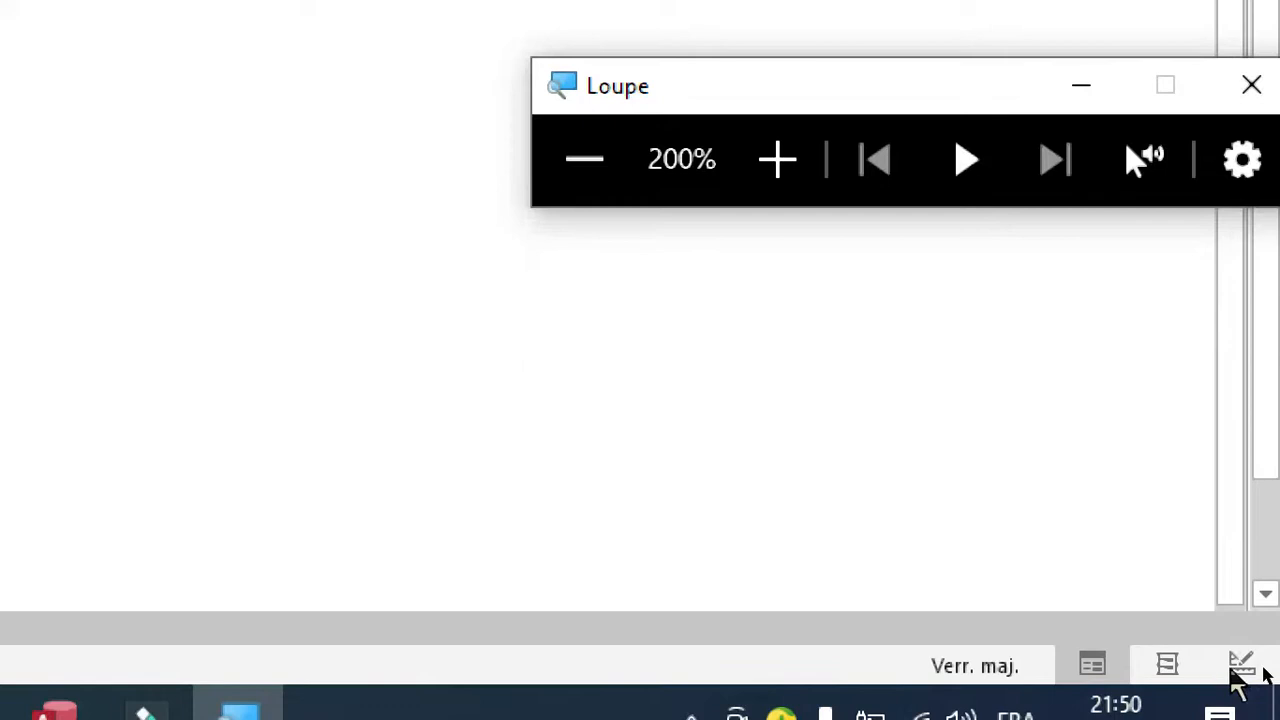
pyautogui.click(1241, 664)
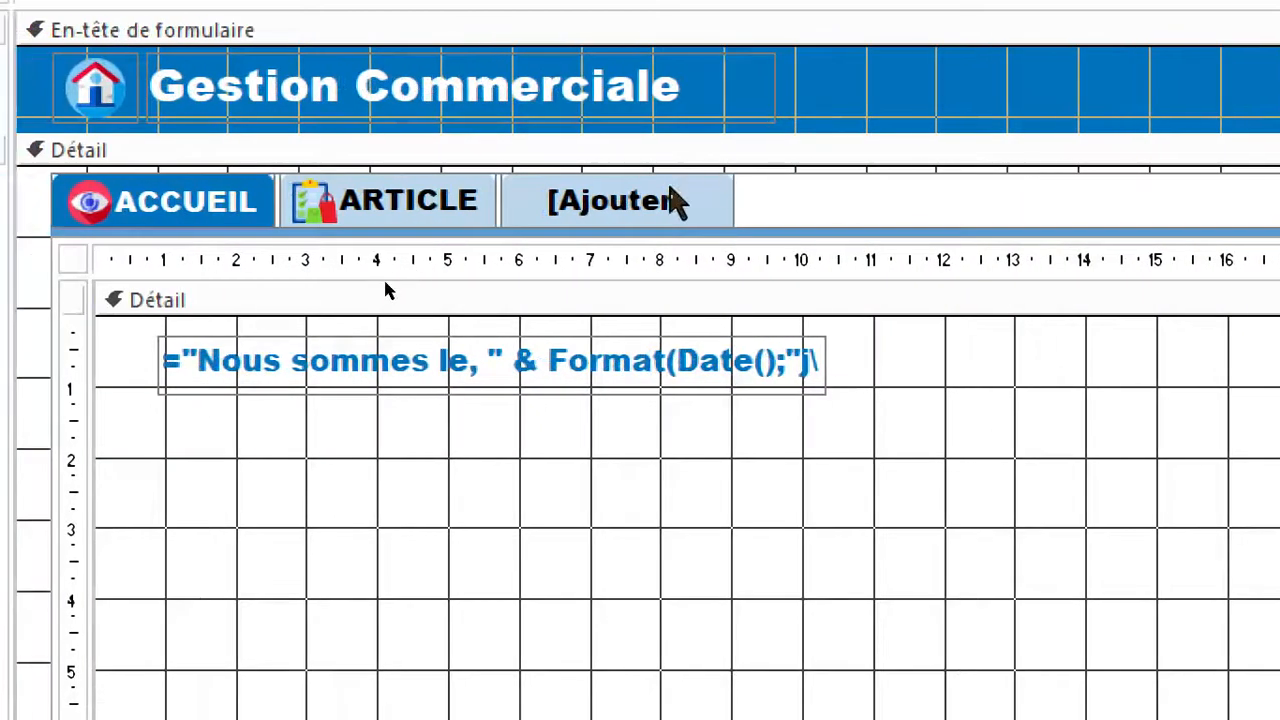
pyautogui.click(668, 194)
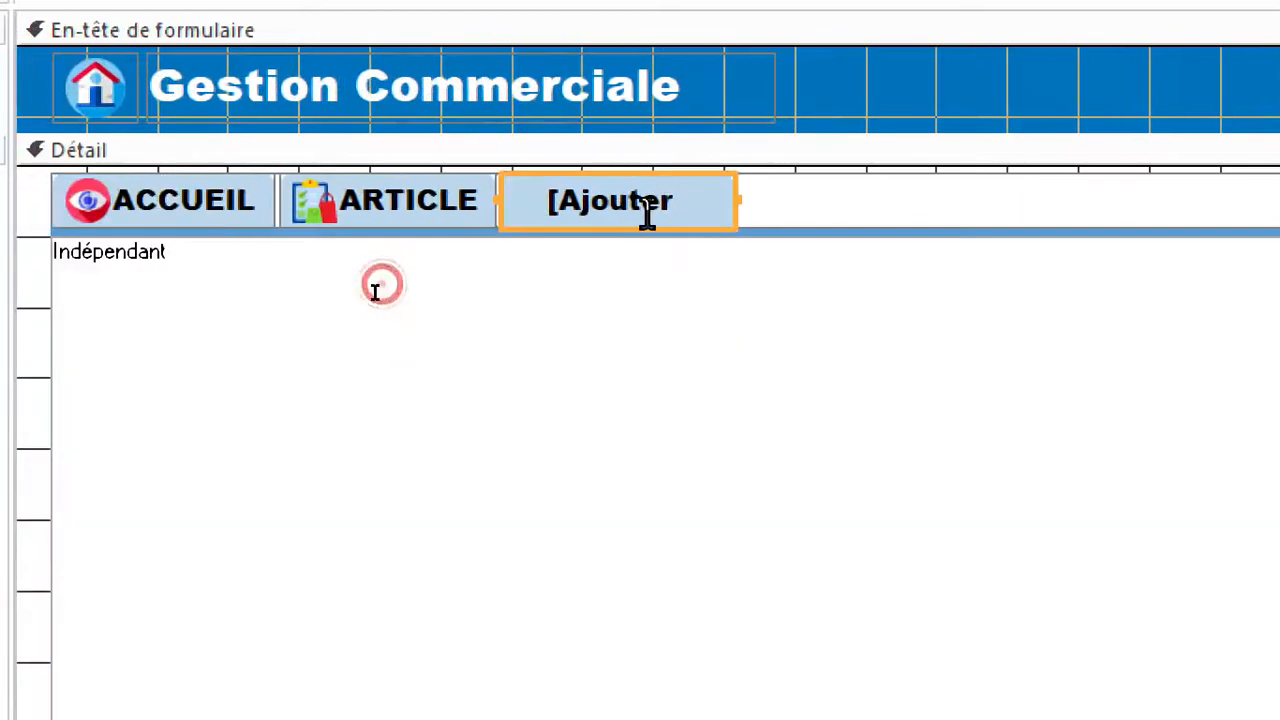
pyautogui.click(371, 292)
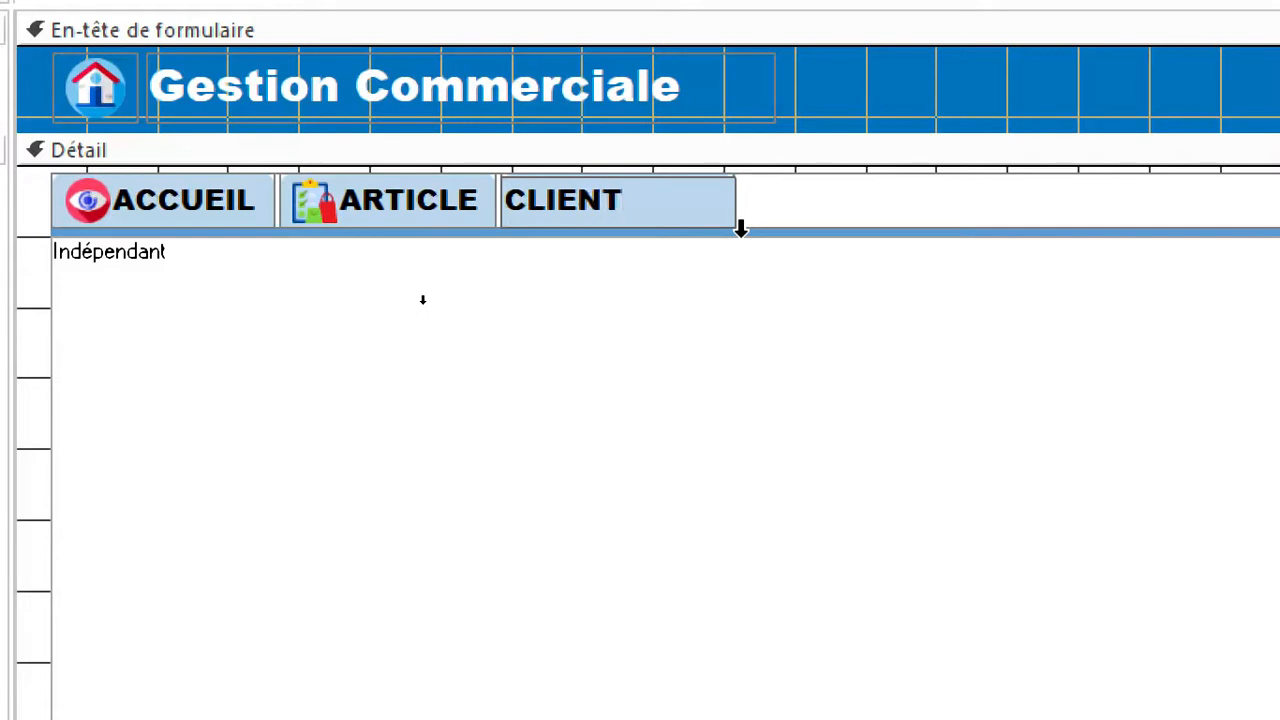
pyautogui.press('Return')
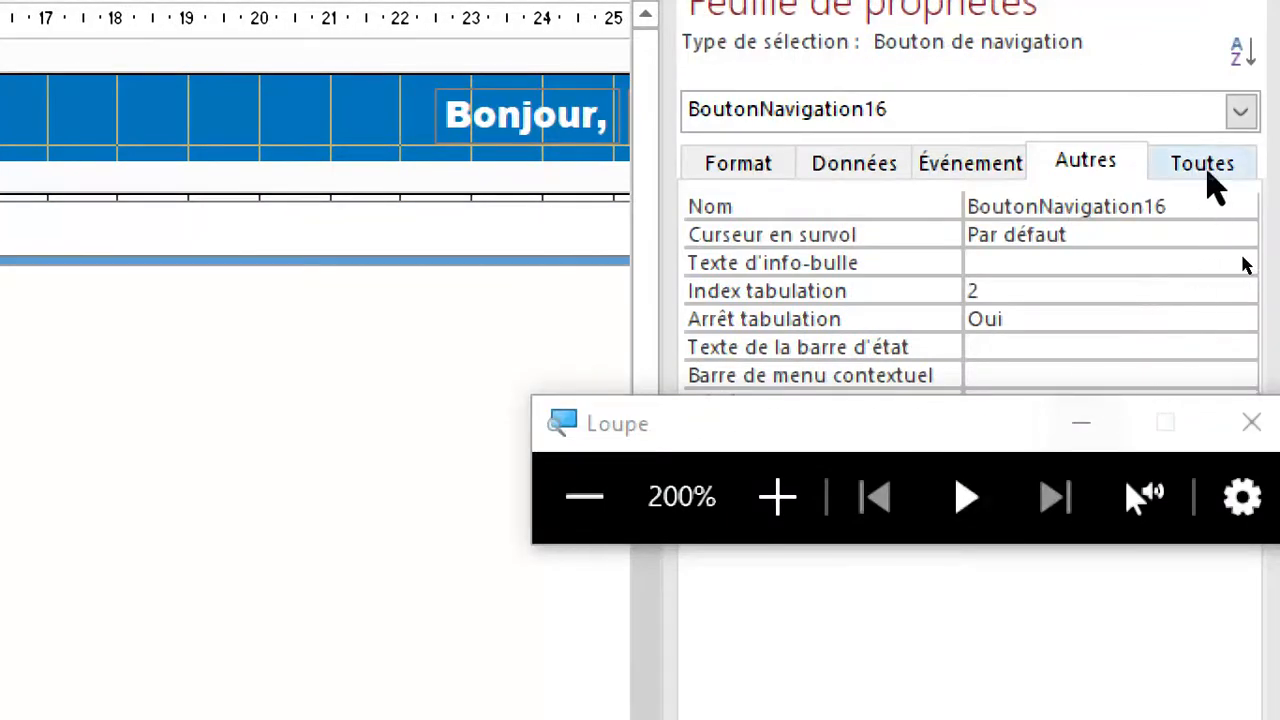
# Name the CLIENT navigation button btnClient and set its picture caption arrangement to Droite.
pyautogui.click(1205, 165)
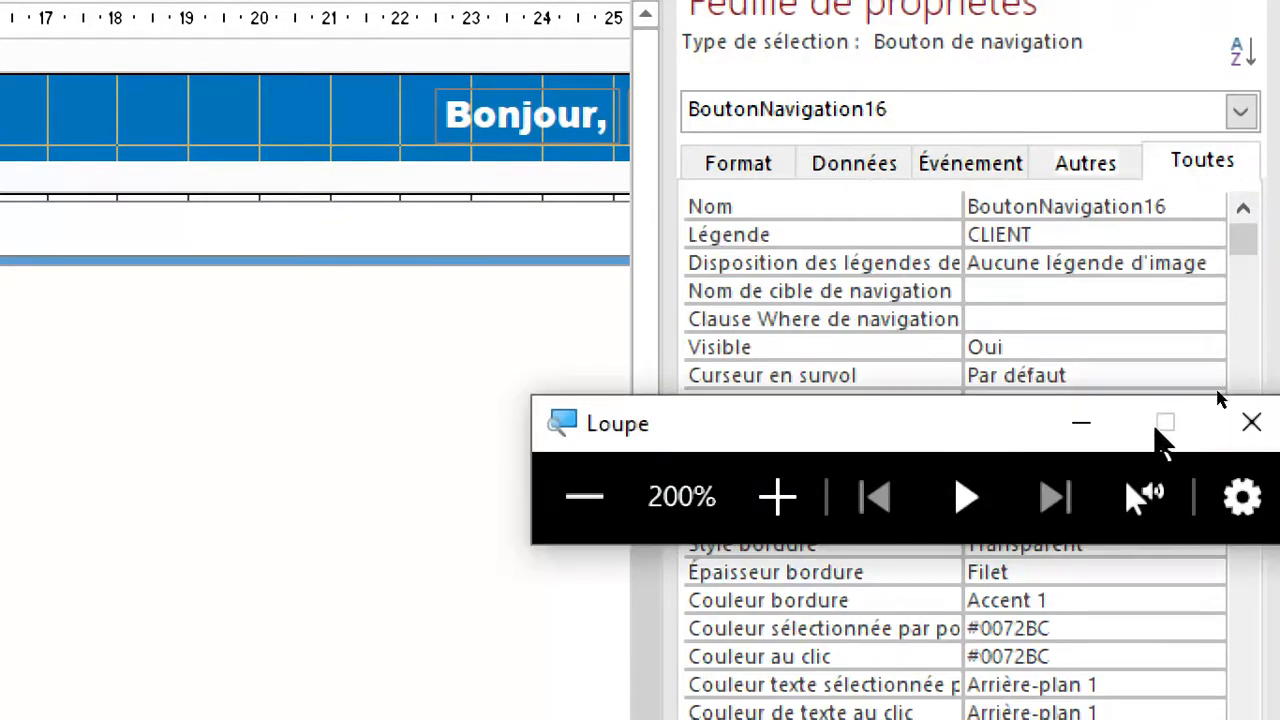
pyautogui.moveTo(929, 422); pyautogui.dragTo(135, 668)
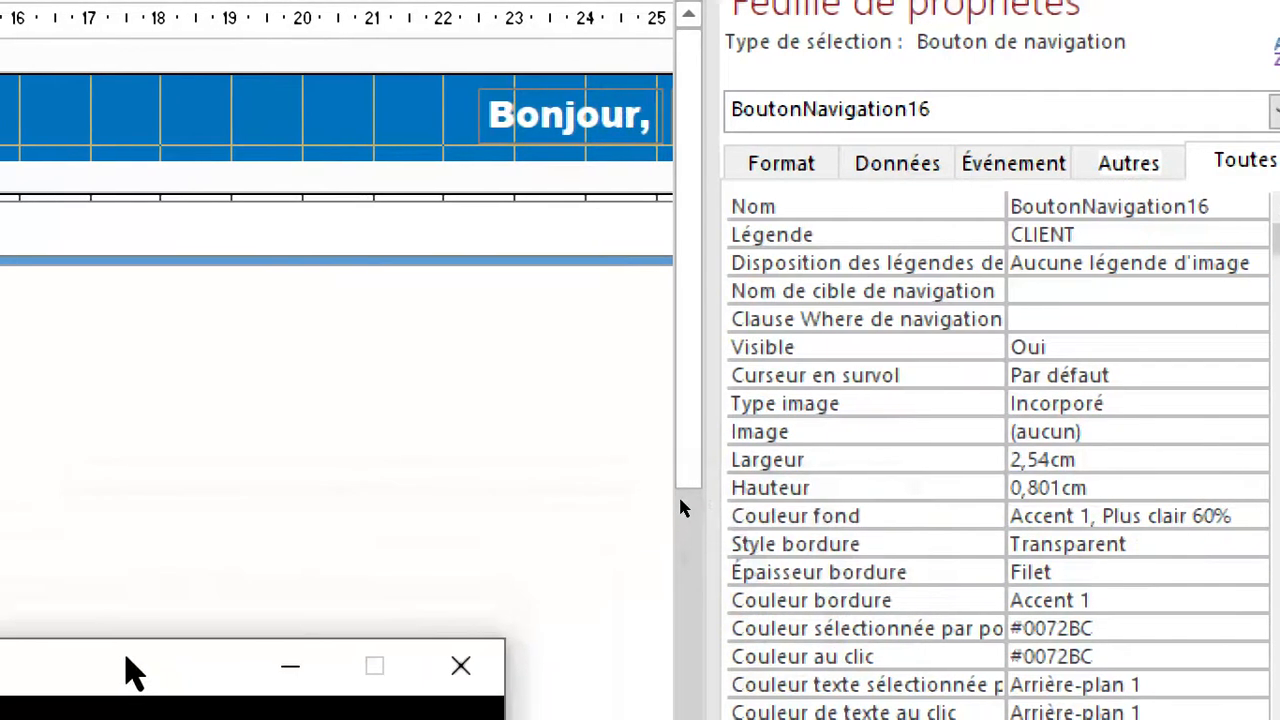
pyautogui.click(1088, 271)
pyautogui.write('BT')
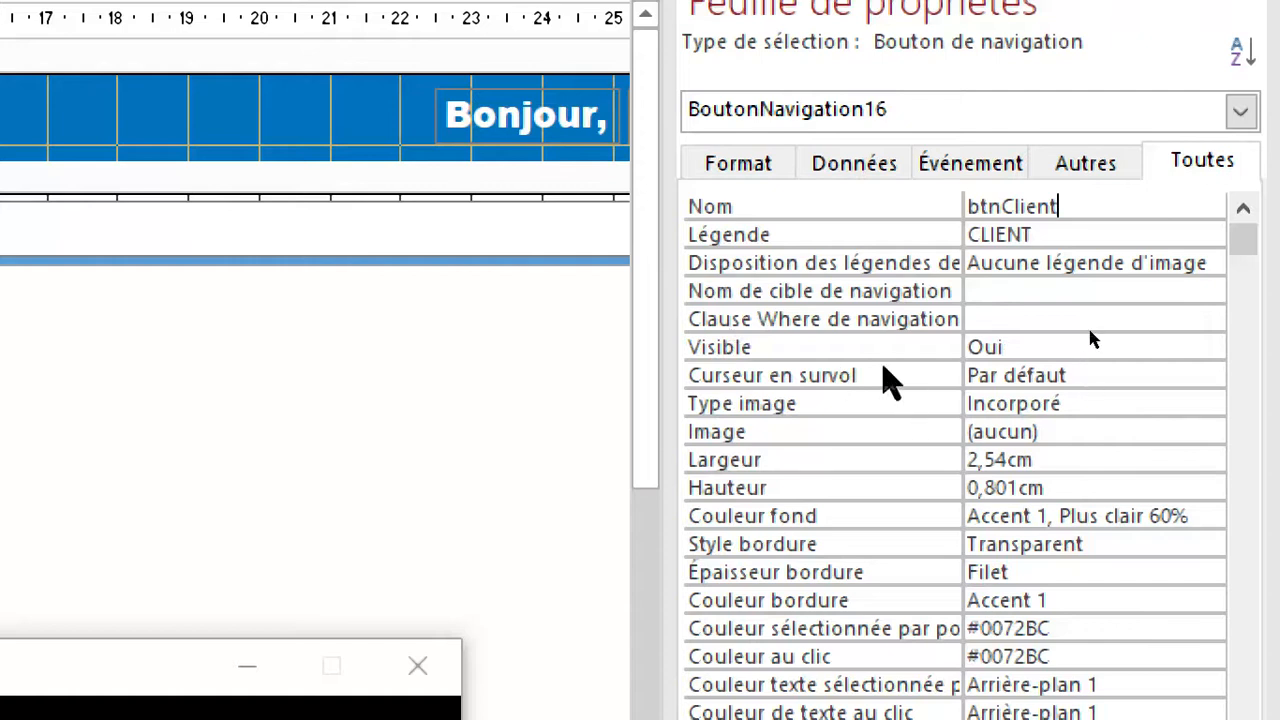
pyautogui.click(1094, 299)
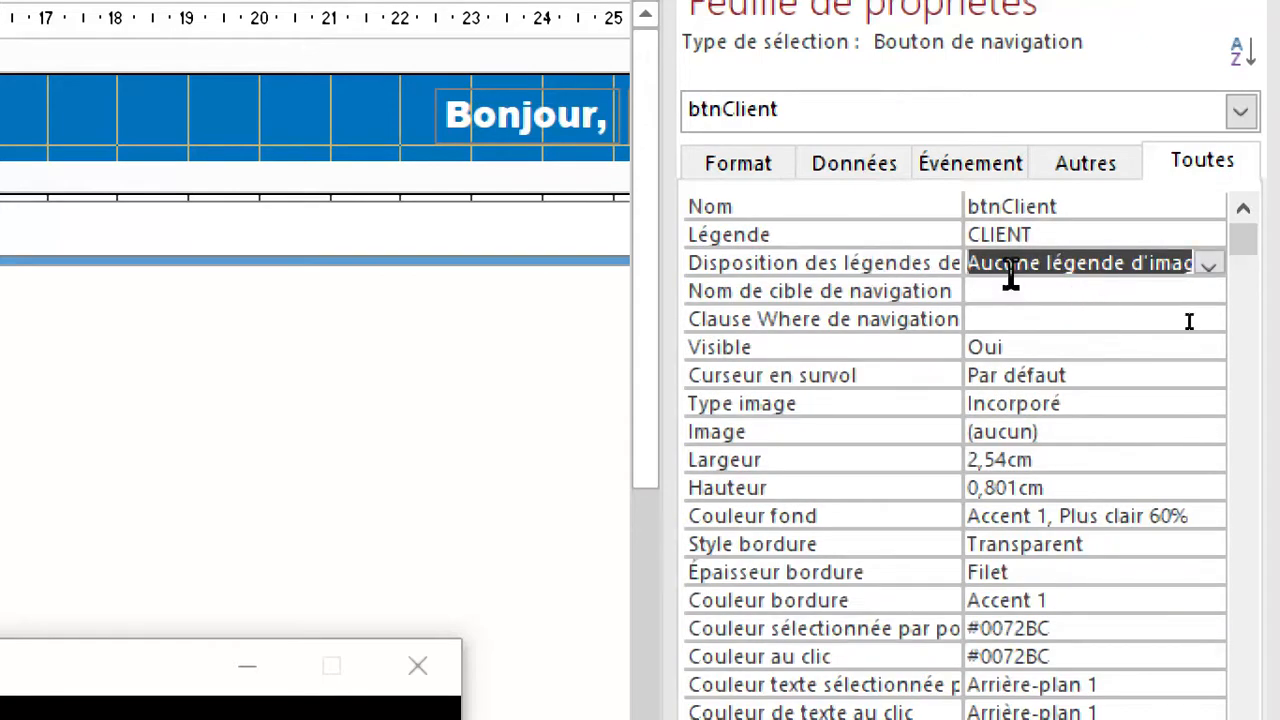
pyautogui.click(1211, 265)
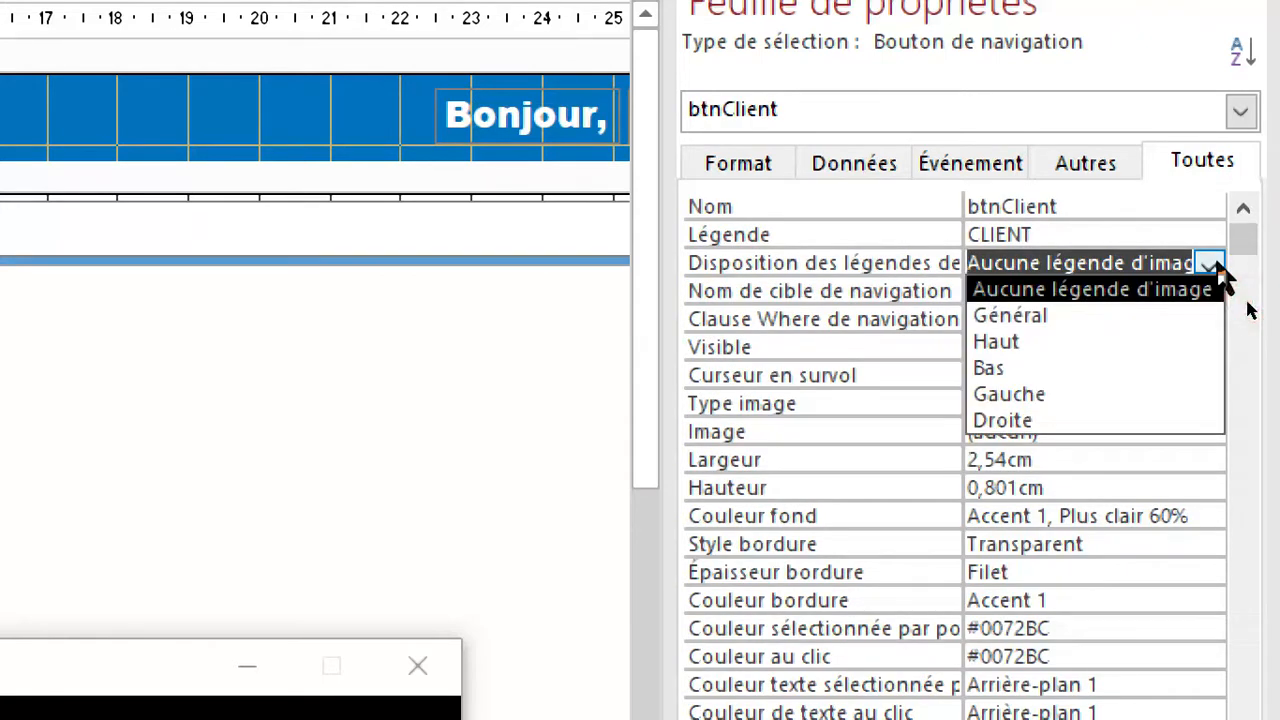
pyautogui.click(1025, 420)
# Set btnClient's navigation target name to the F_LISTE_CLIENTS form, widening the property sheet to read the full form names.
pyautogui.click(1087, 302)
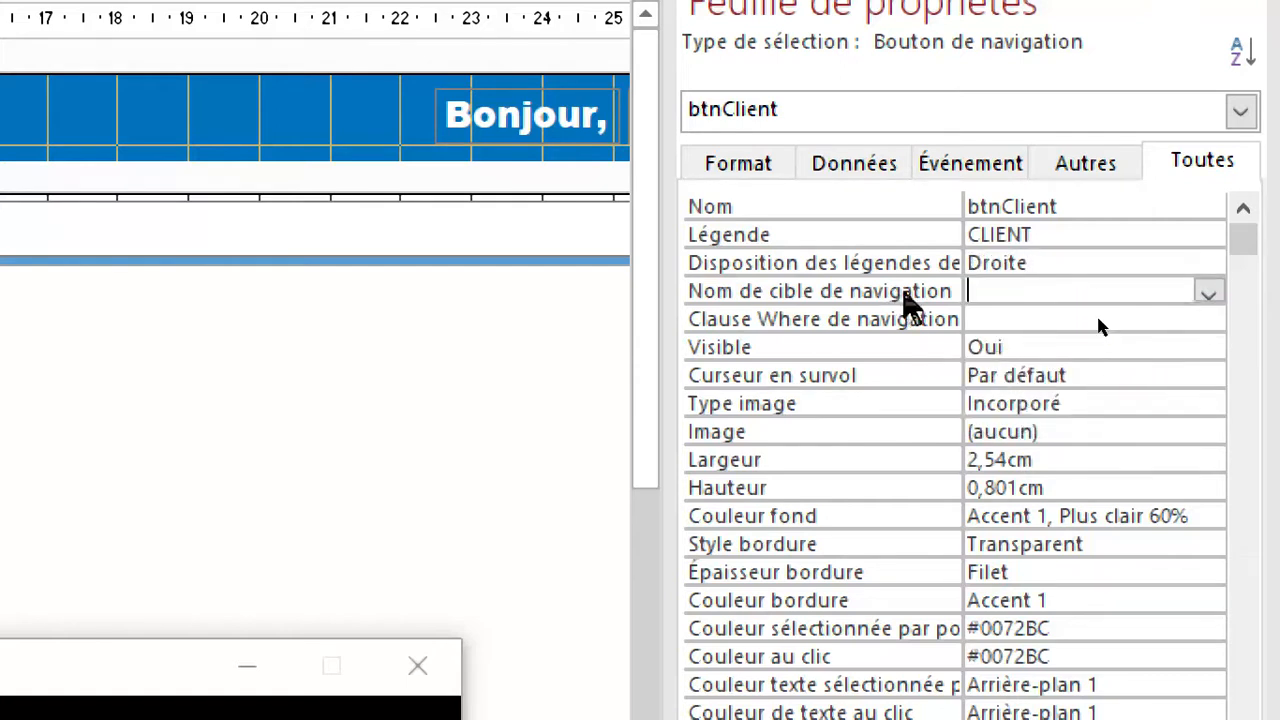
pyautogui.click(1209, 291)
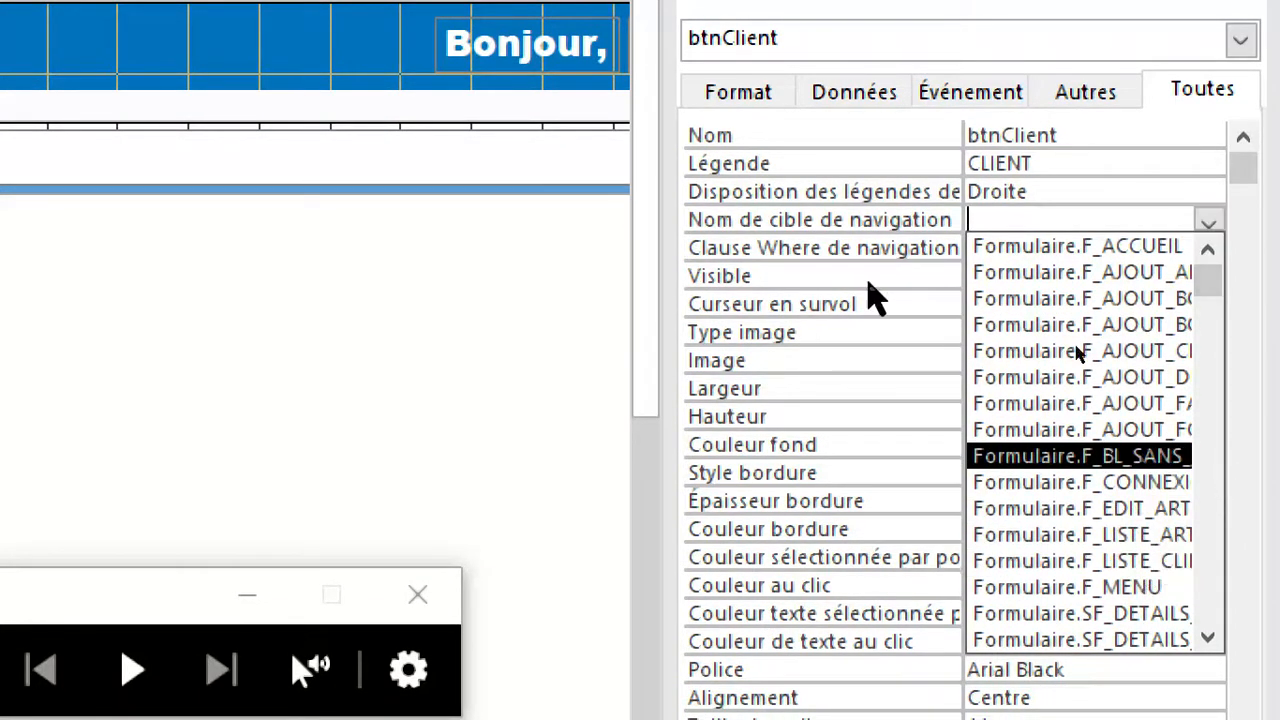
pyautogui.click(928, 255)
pyautogui.moveTo(674, 171); pyautogui.dragTo(486, 148)
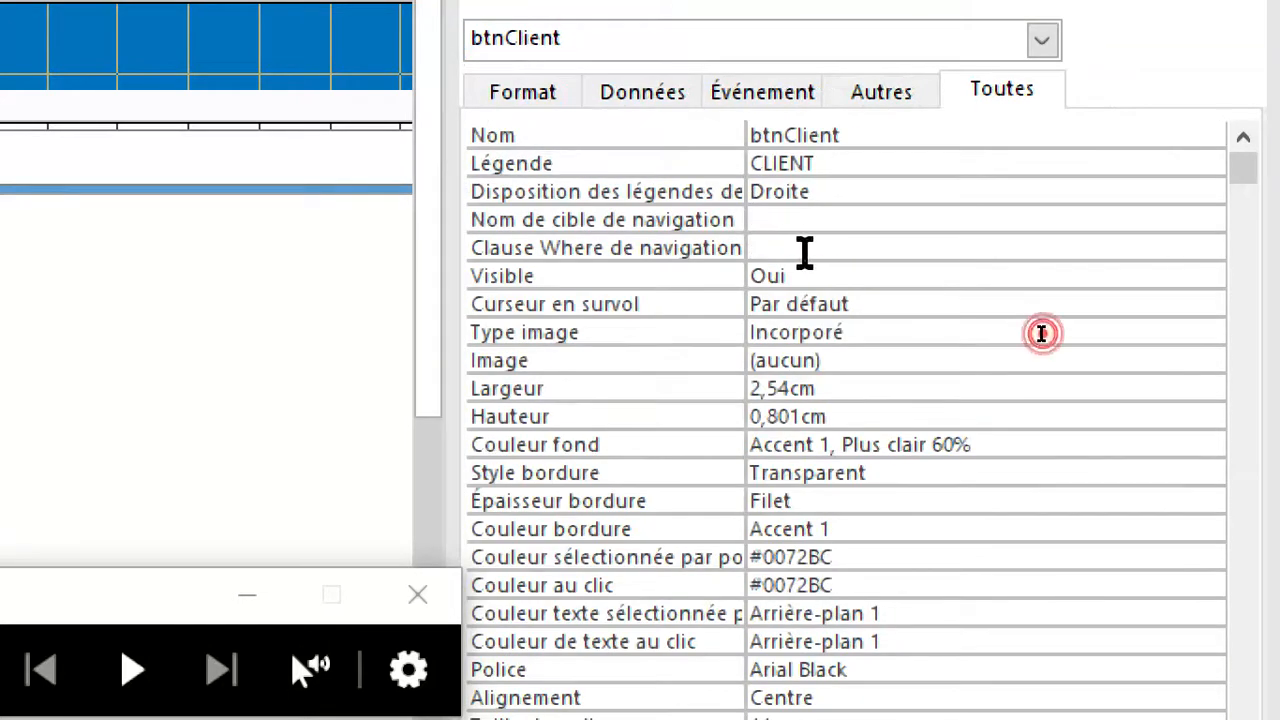
pyautogui.click(805, 225)
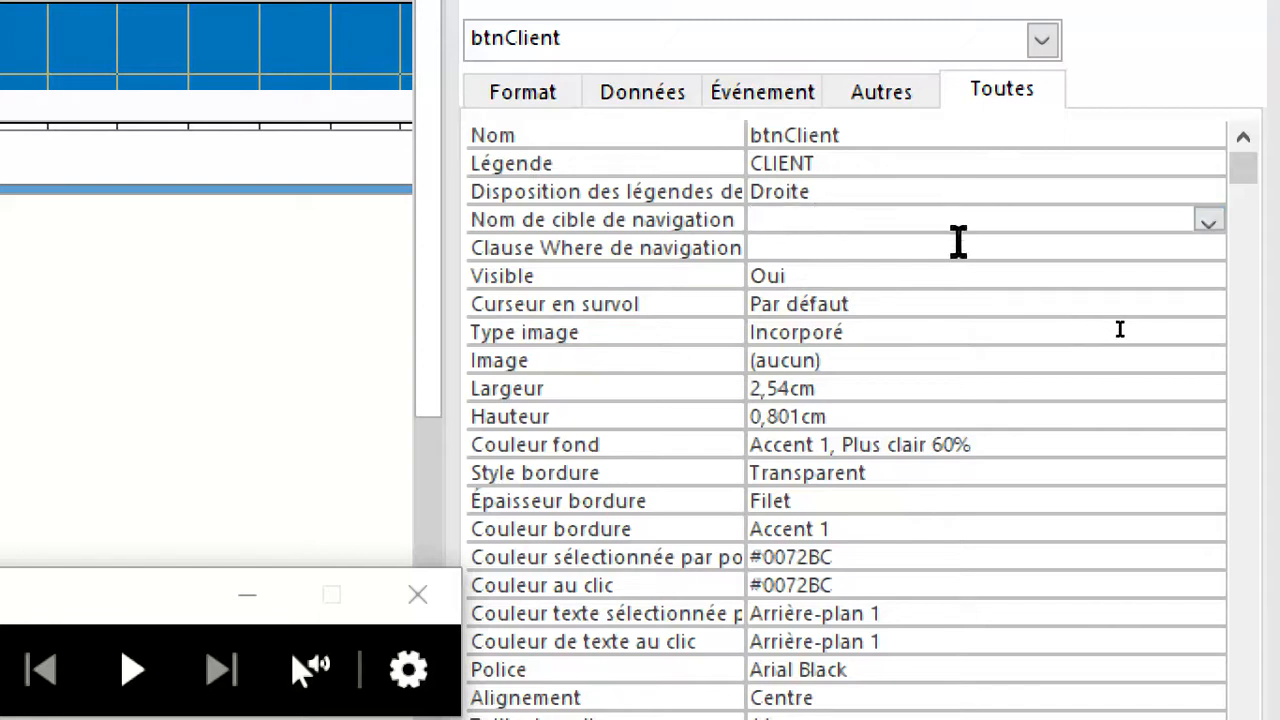
pyautogui.click(1208, 221)
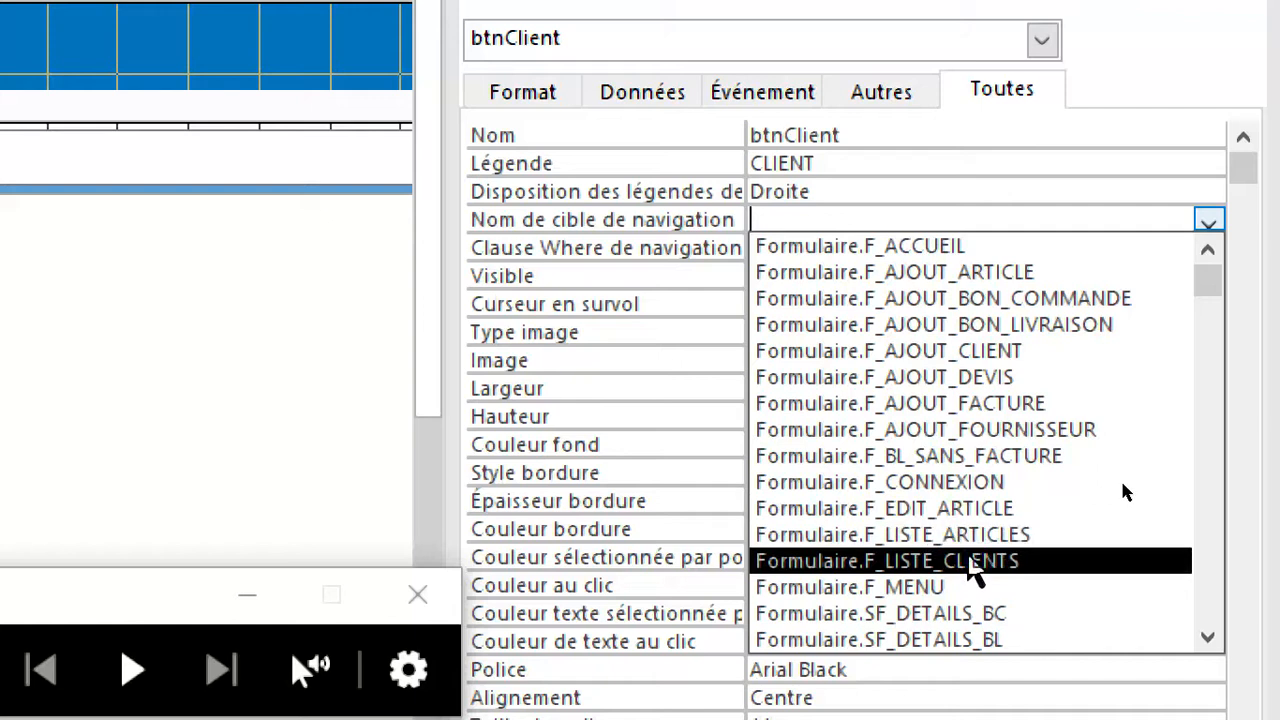
pyautogui.click(972, 562)
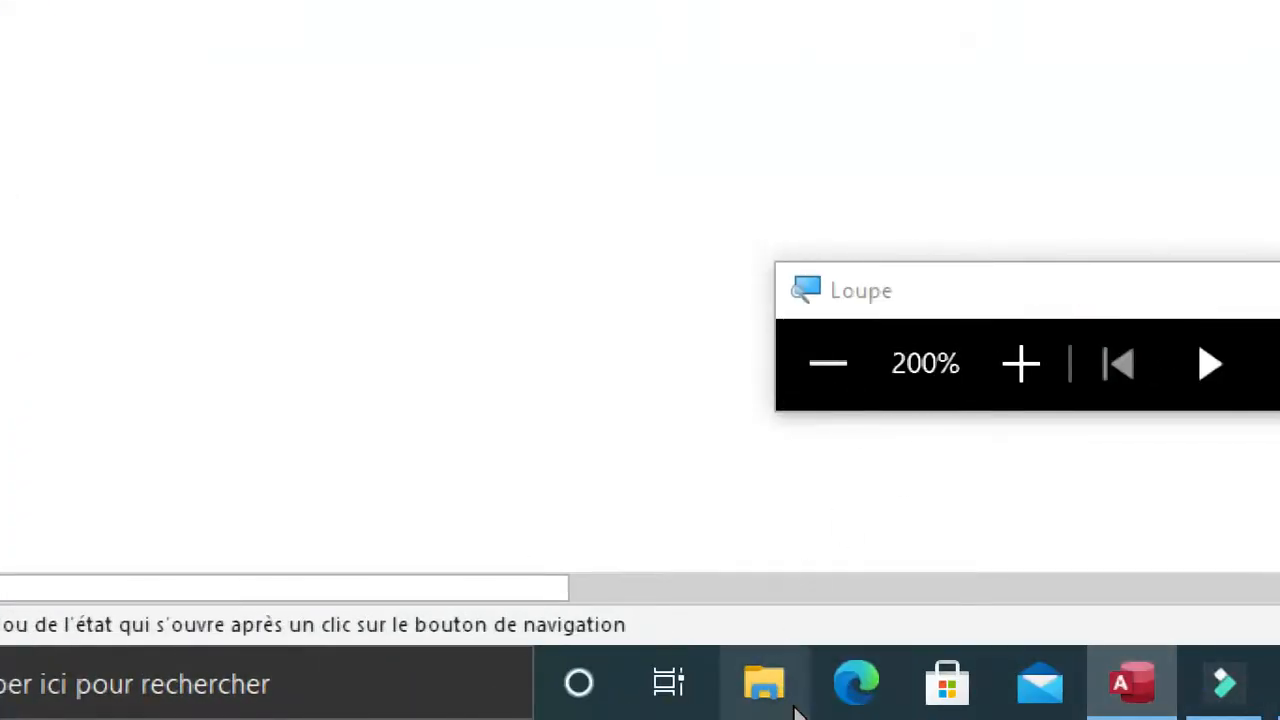
# Switch to the desktop and open CLIENT1.png from the icones folder in the photo viewer.
pyautogui.press('super+d')
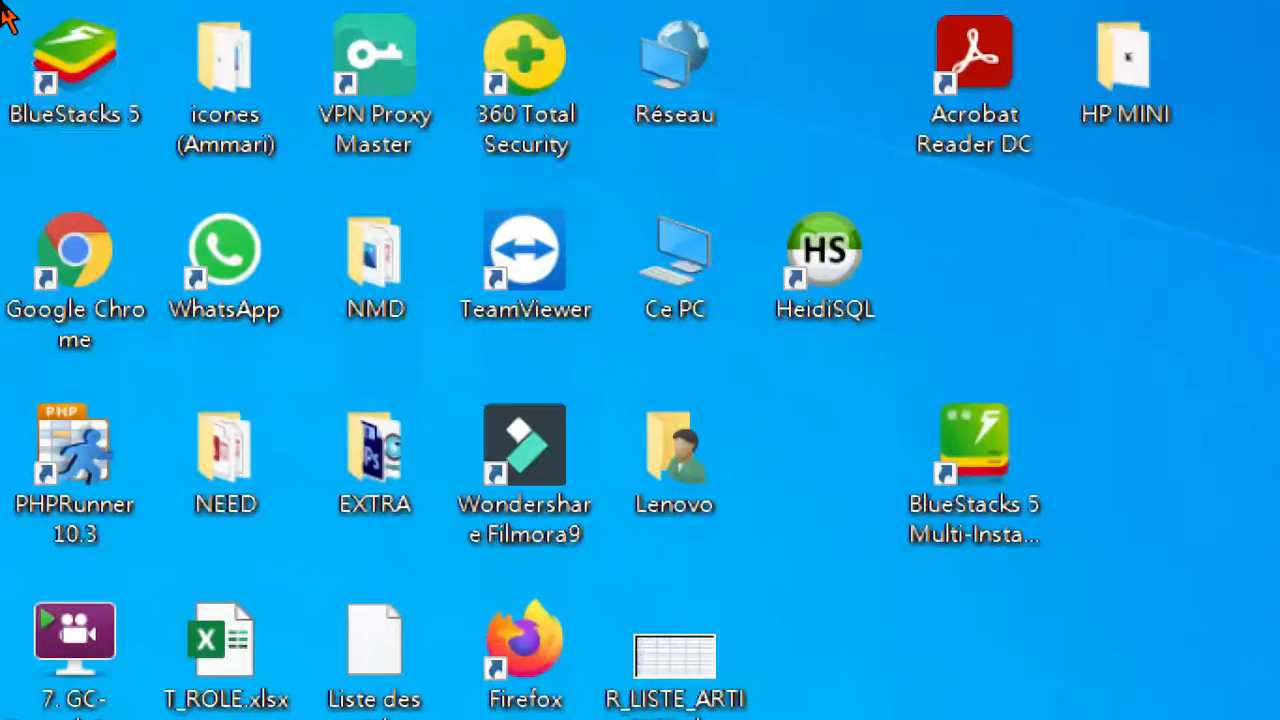
pyautogui.doubleClick(266, 88)
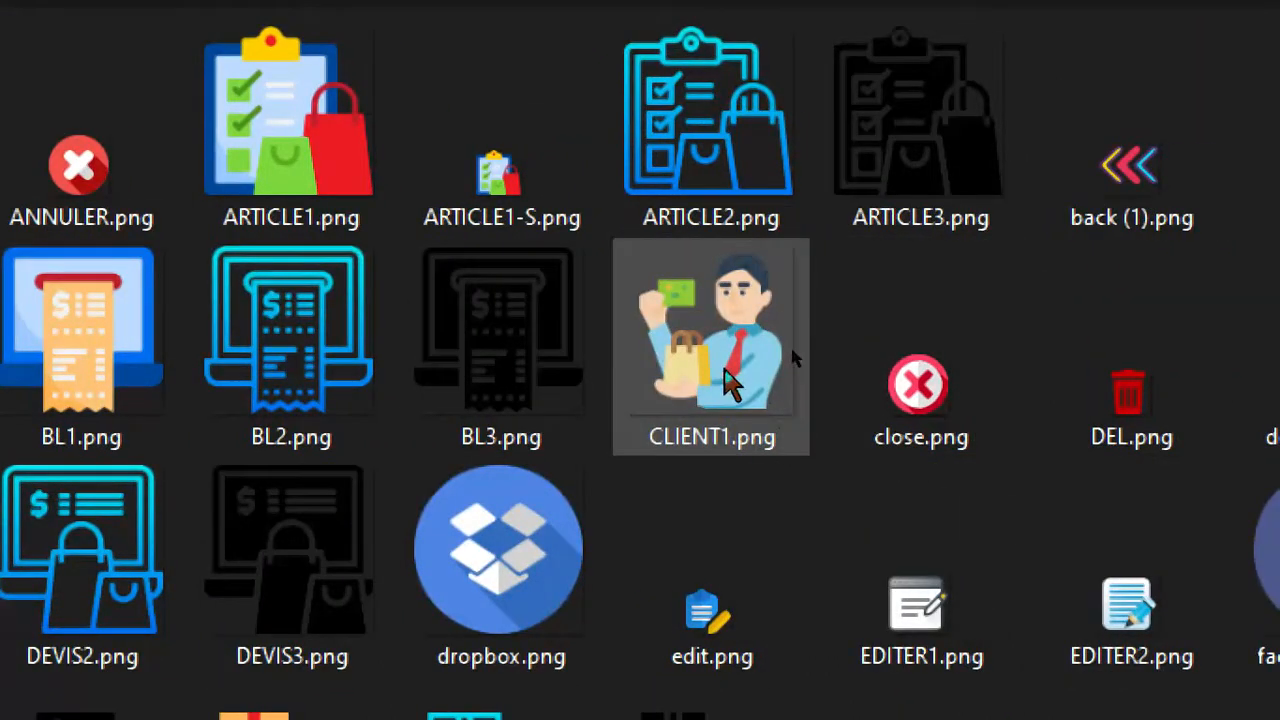
pyautogui.click(796, 344)
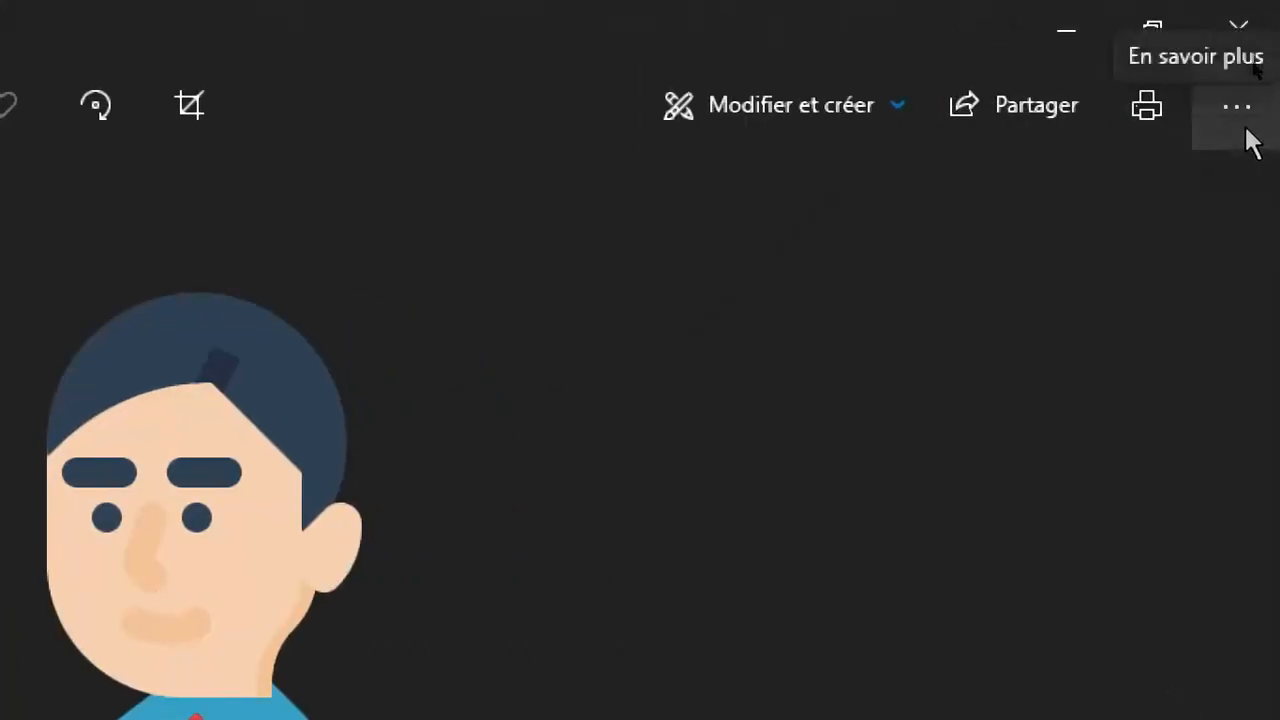
# Set custom resize dimensions of 24 x 24 for the CLIENT1.png image, keeping its proportions.
pyautogui.click(1237, 108)
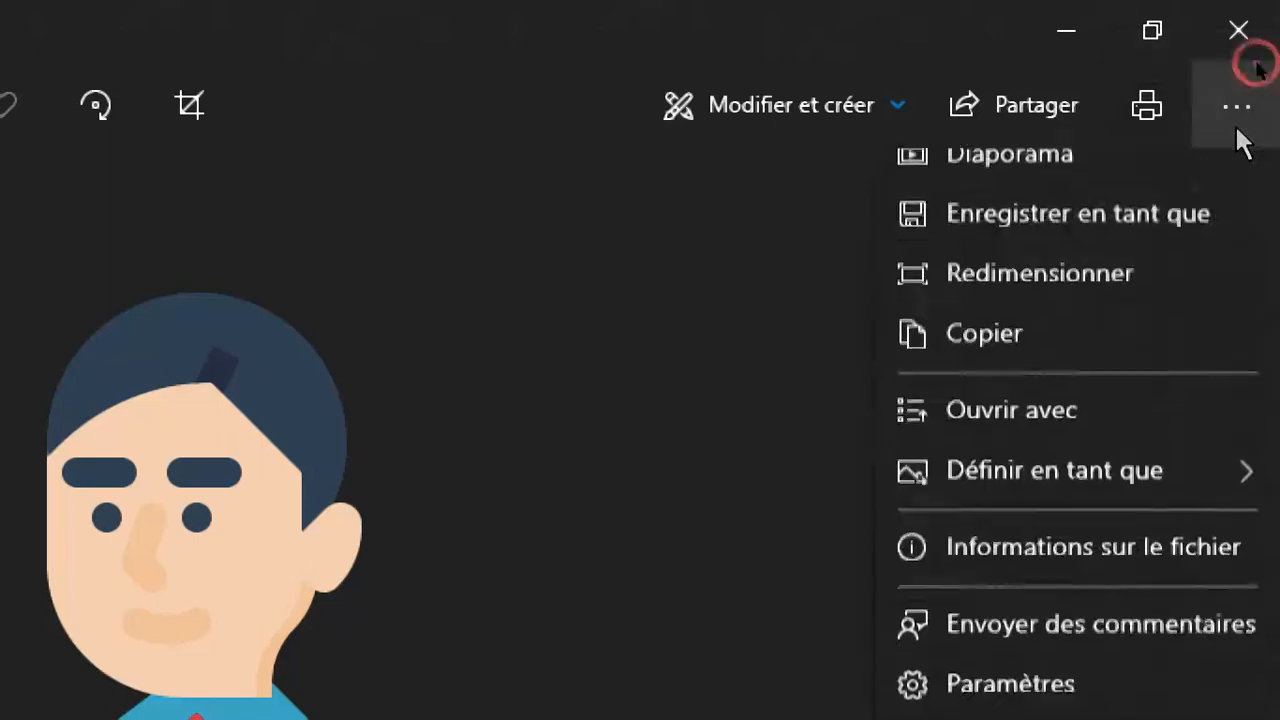
pyautogui.click(1063, 322)
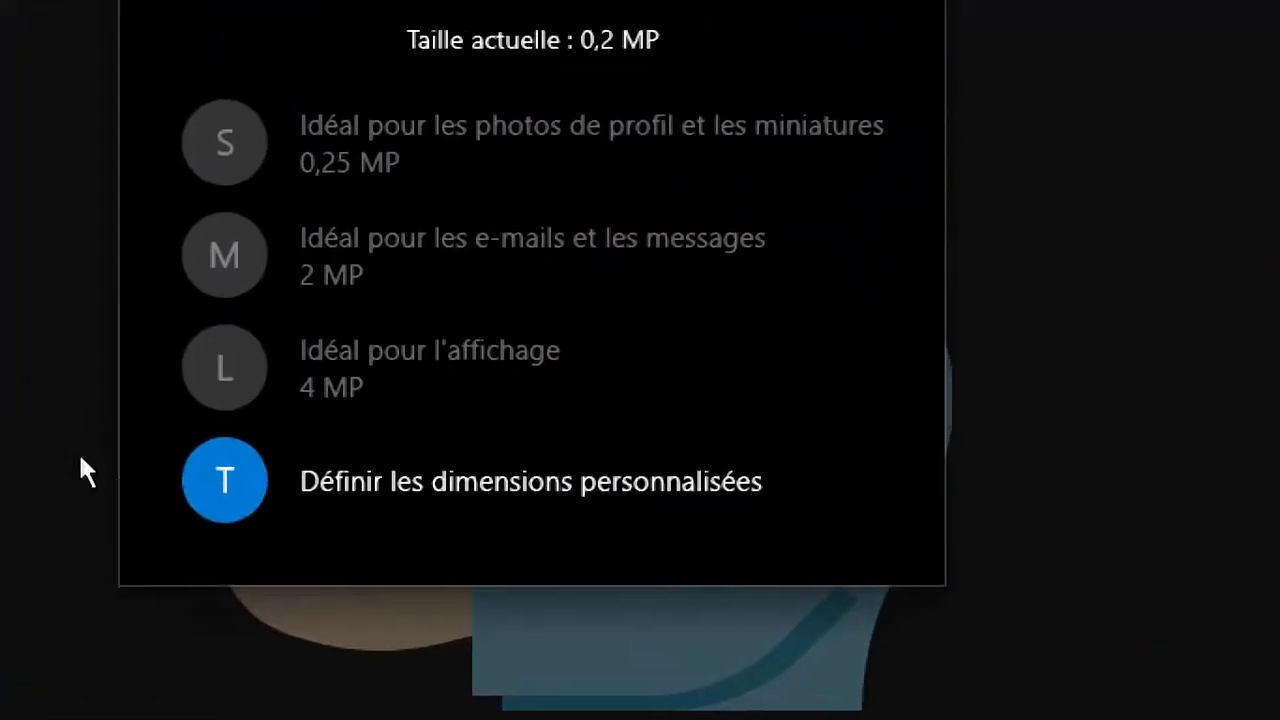
pyautogui.click(509, 481)
pyautogui.click(394, 226)
pyautogui.doubleClick(394, 226)
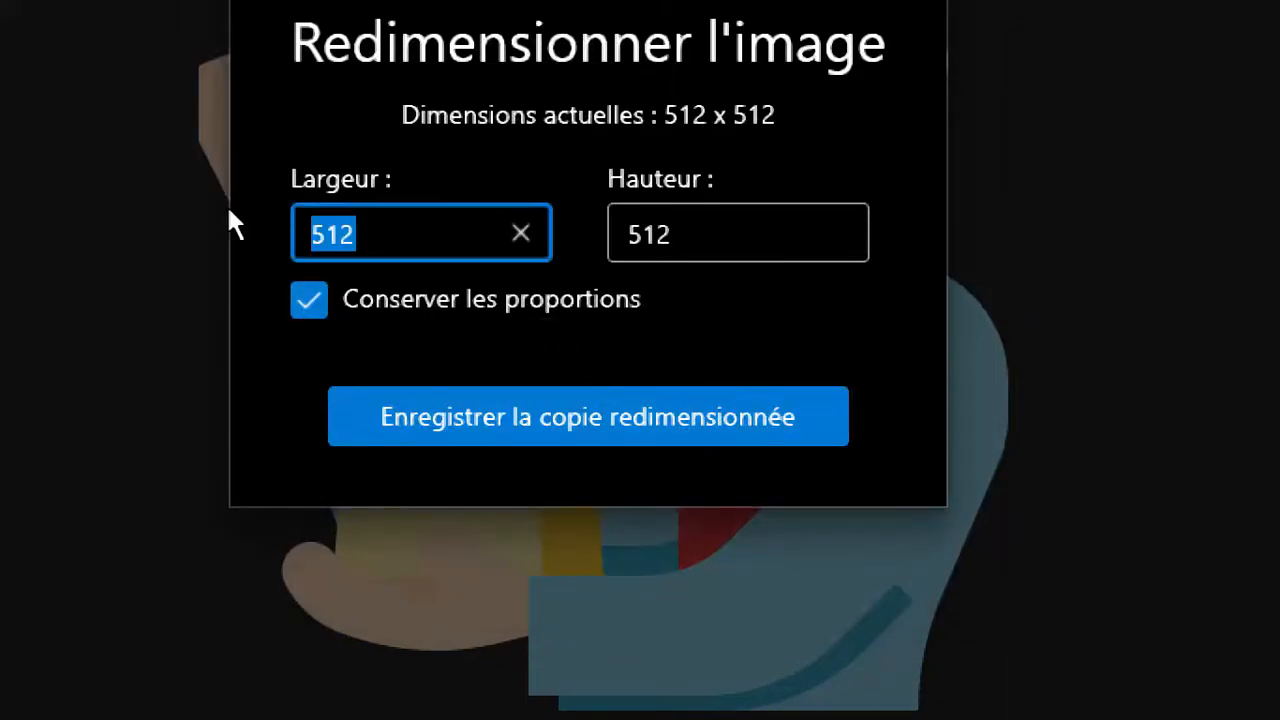
pyautogui.click(228, 207)
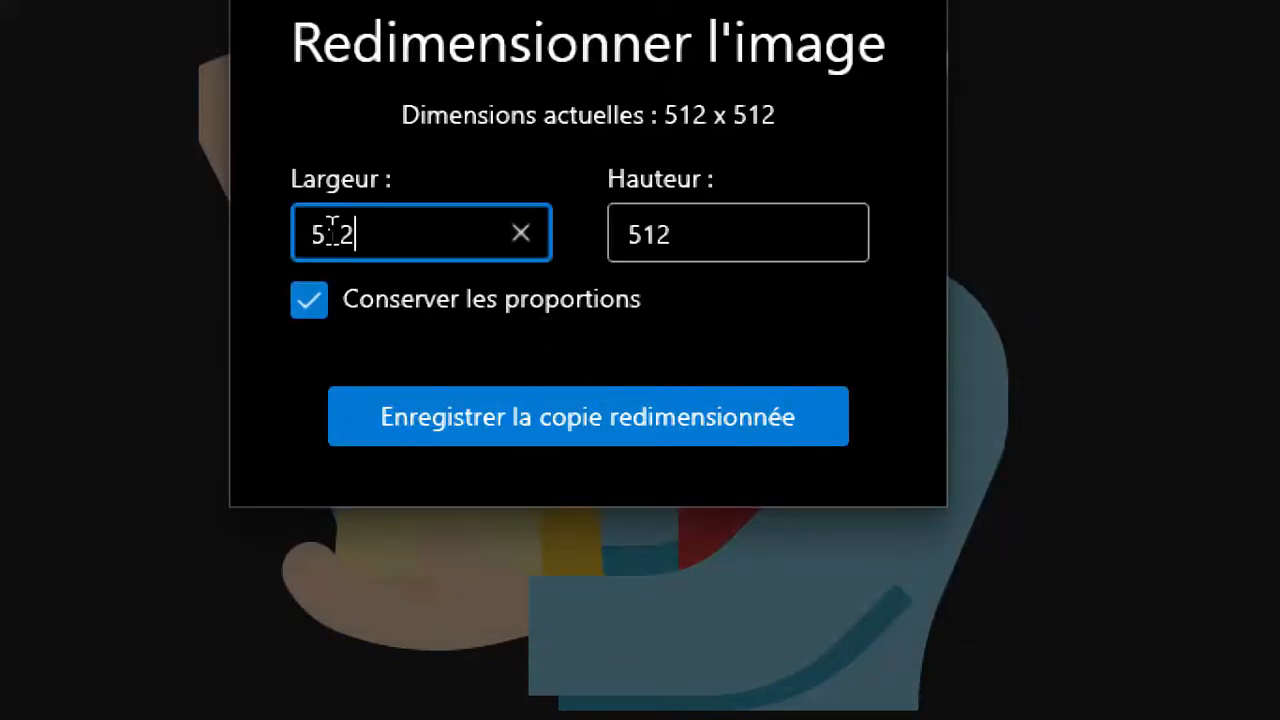
pyautogui.write('2')
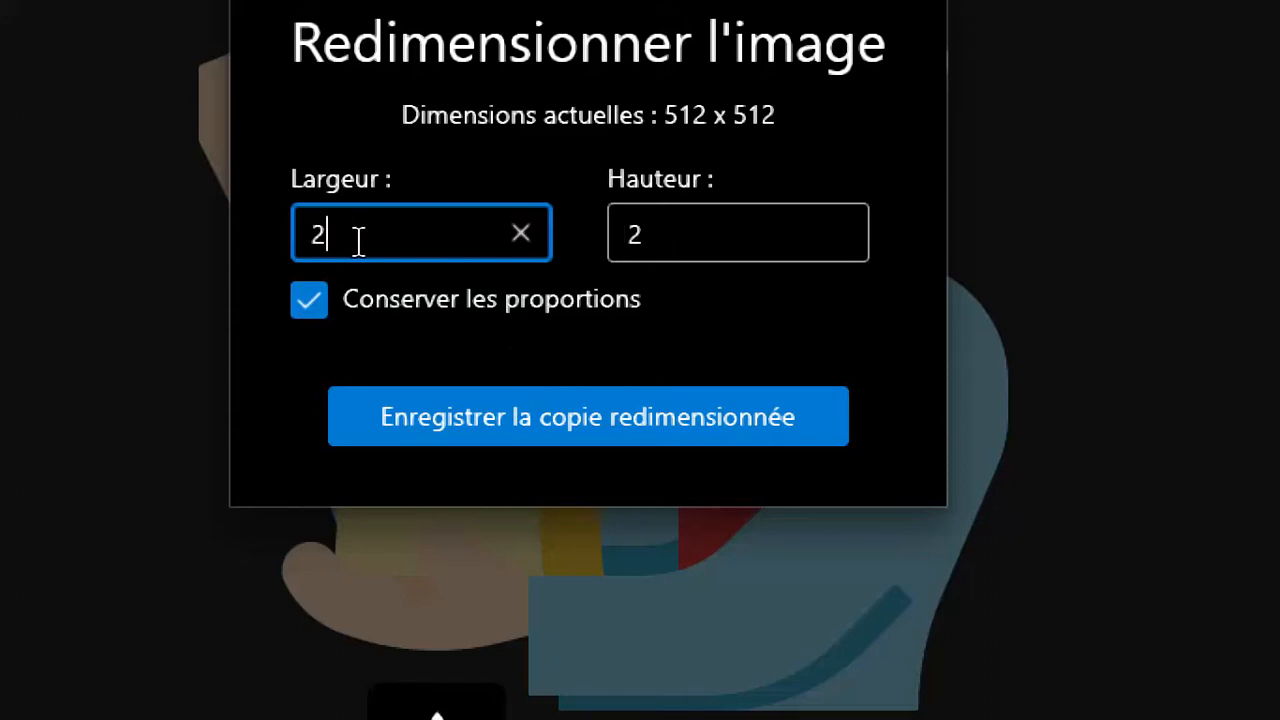
pyautogui.write('4')
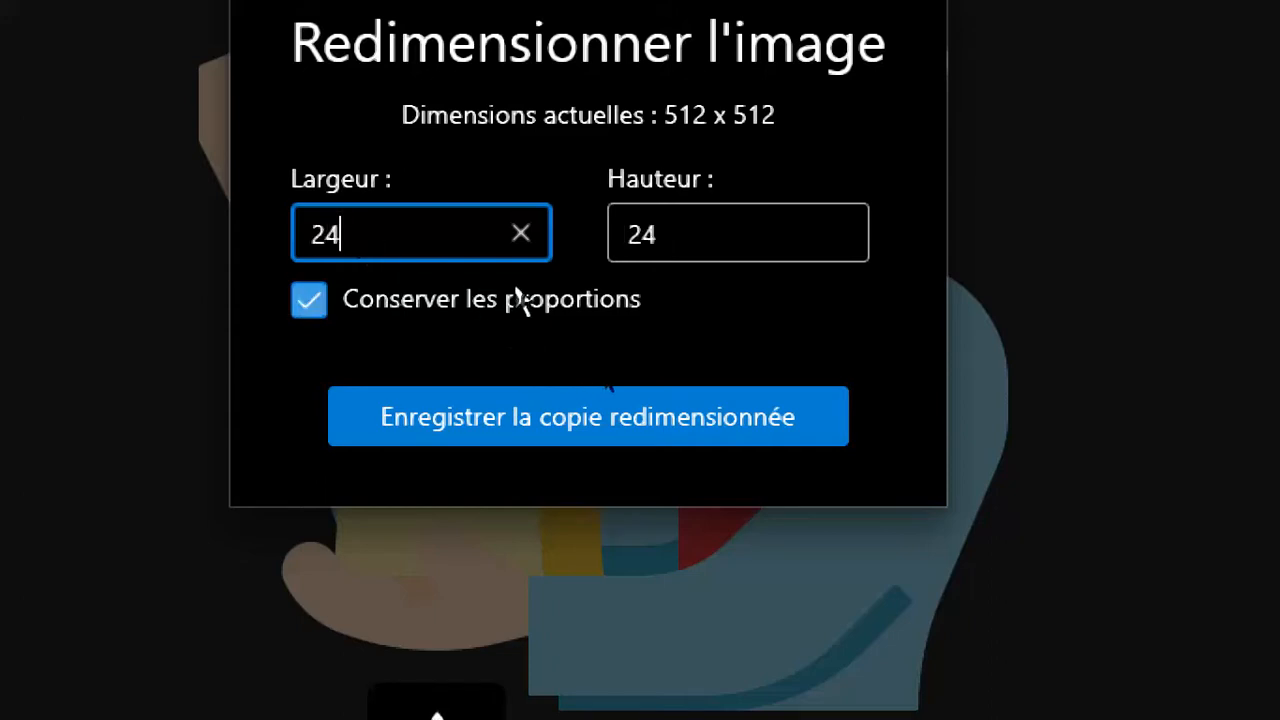
# Save the resized copy as CLIENT1-S.png in the icones folder and close the photo viewer and folder window.
pyautogui.click(628, 445)
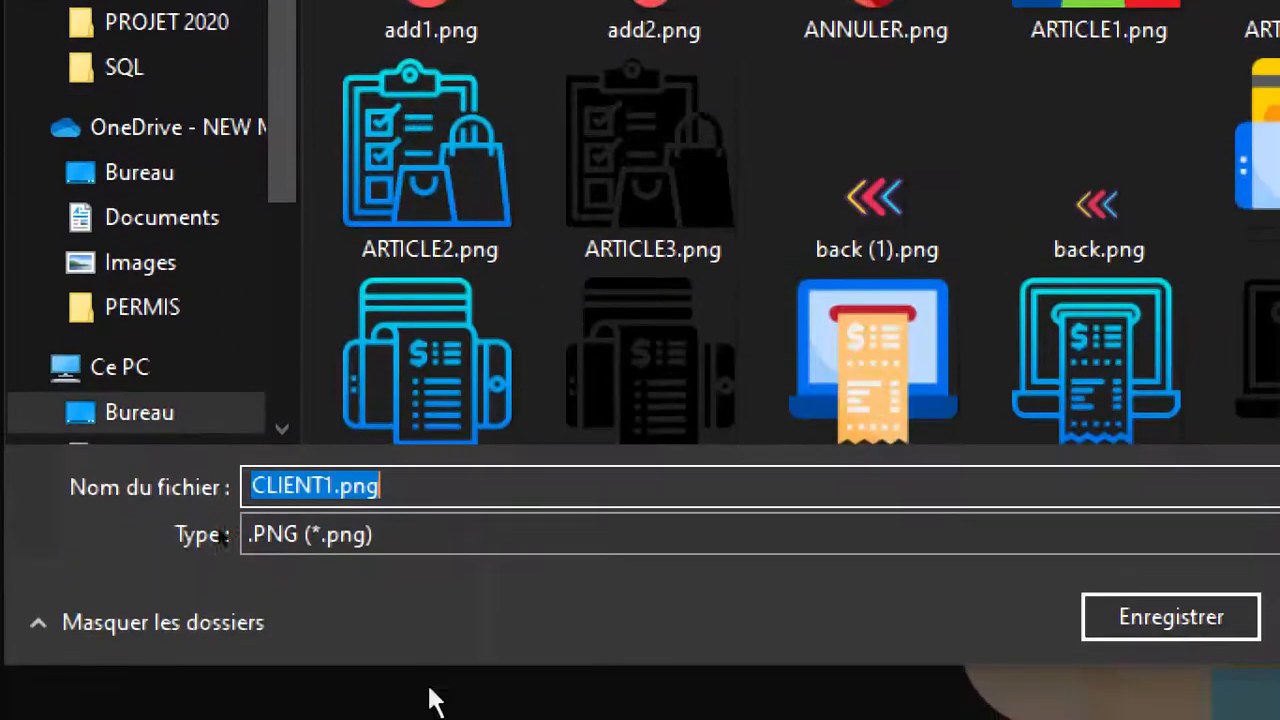
pyautogui.click(336, 483)
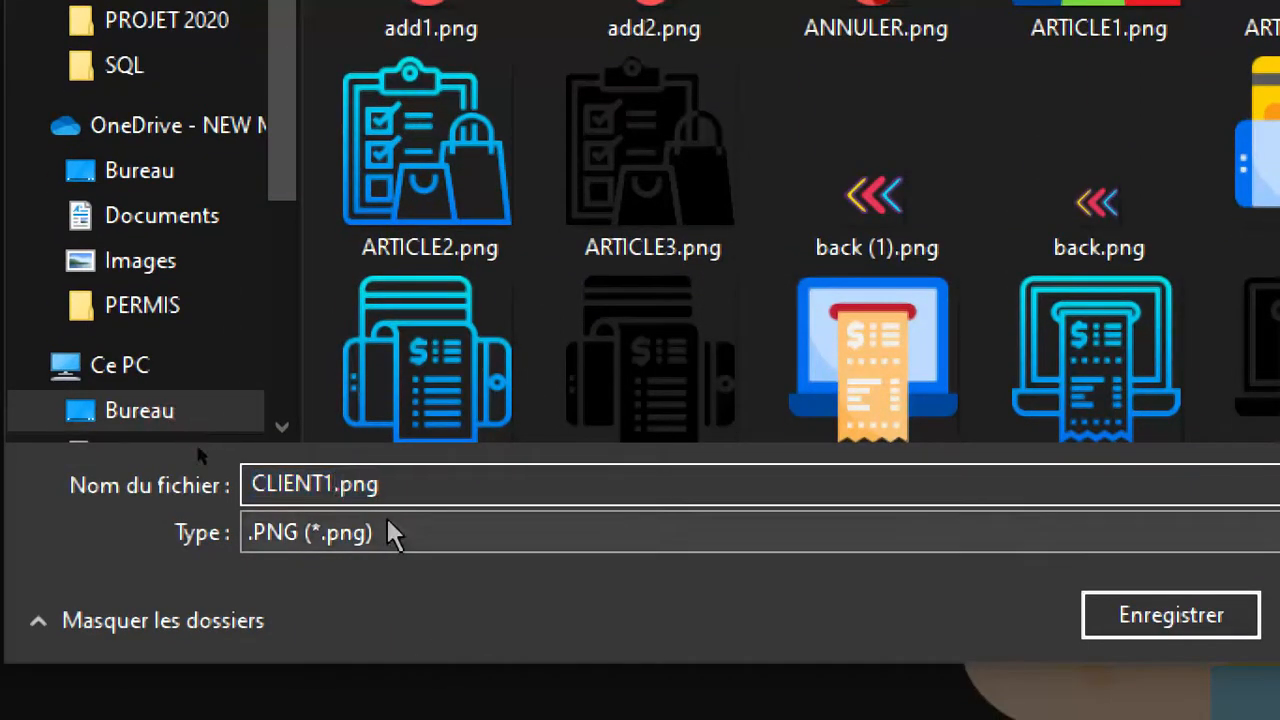
pyautogui.write('-S')
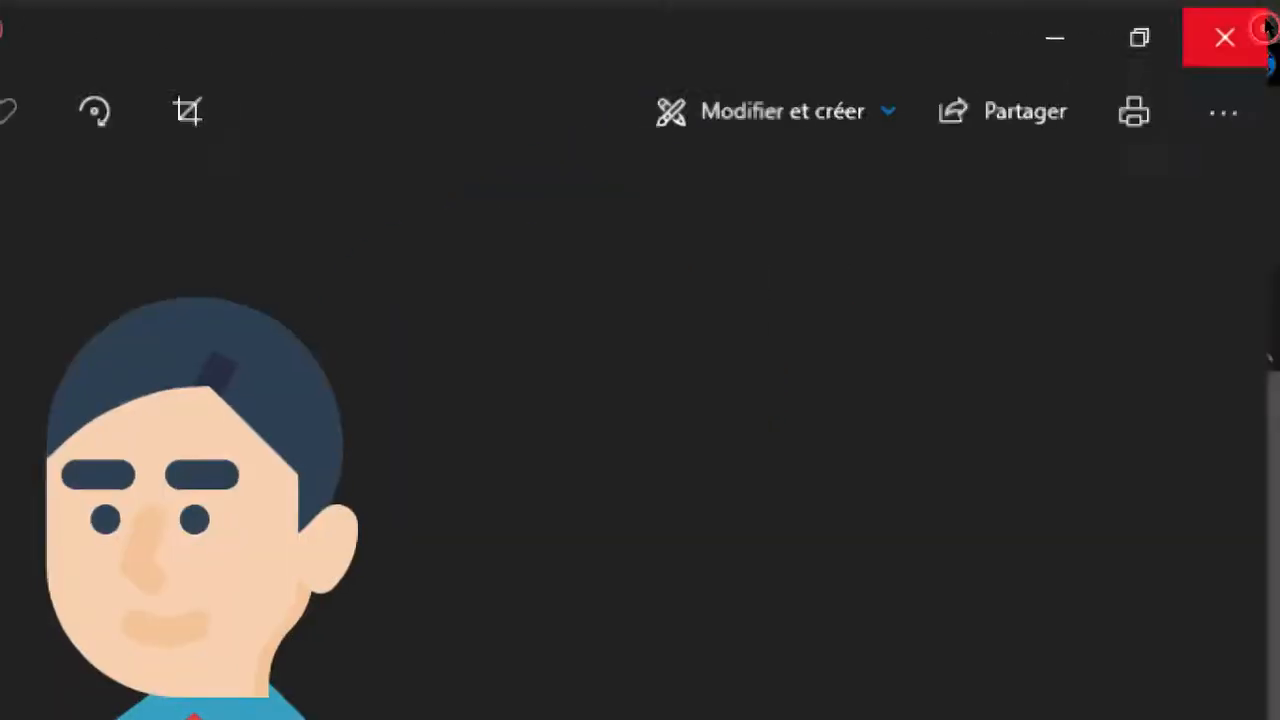
pyautogui.click(1262, 31)
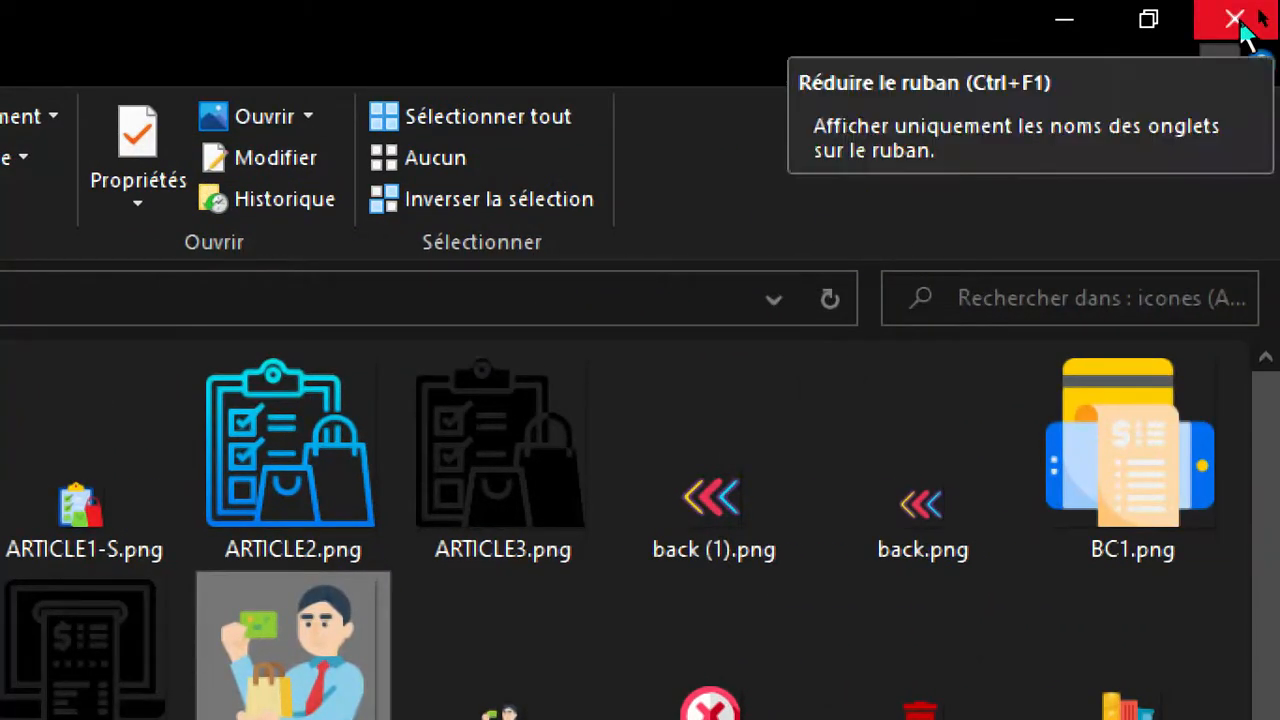
pyautogui.click(1243, 30)
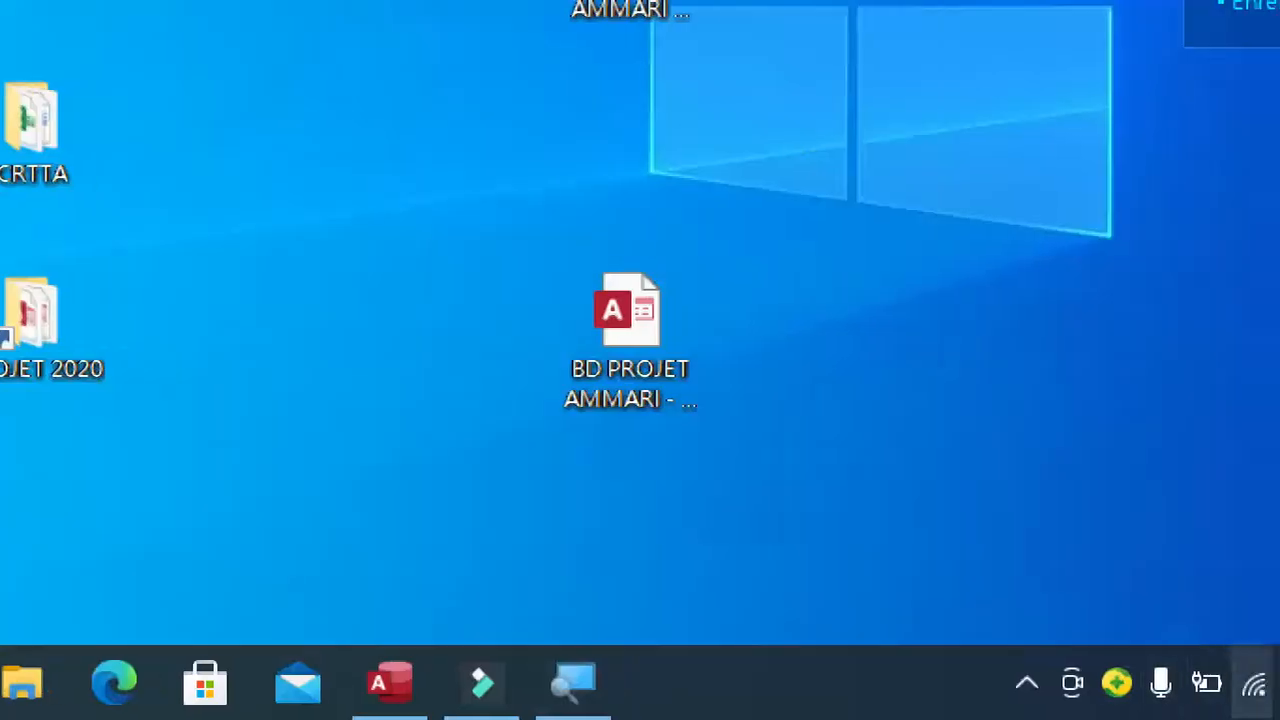
# Switch back to Access and open the image builder for btnClient's Image property.
pyautogui.click(405, 695)
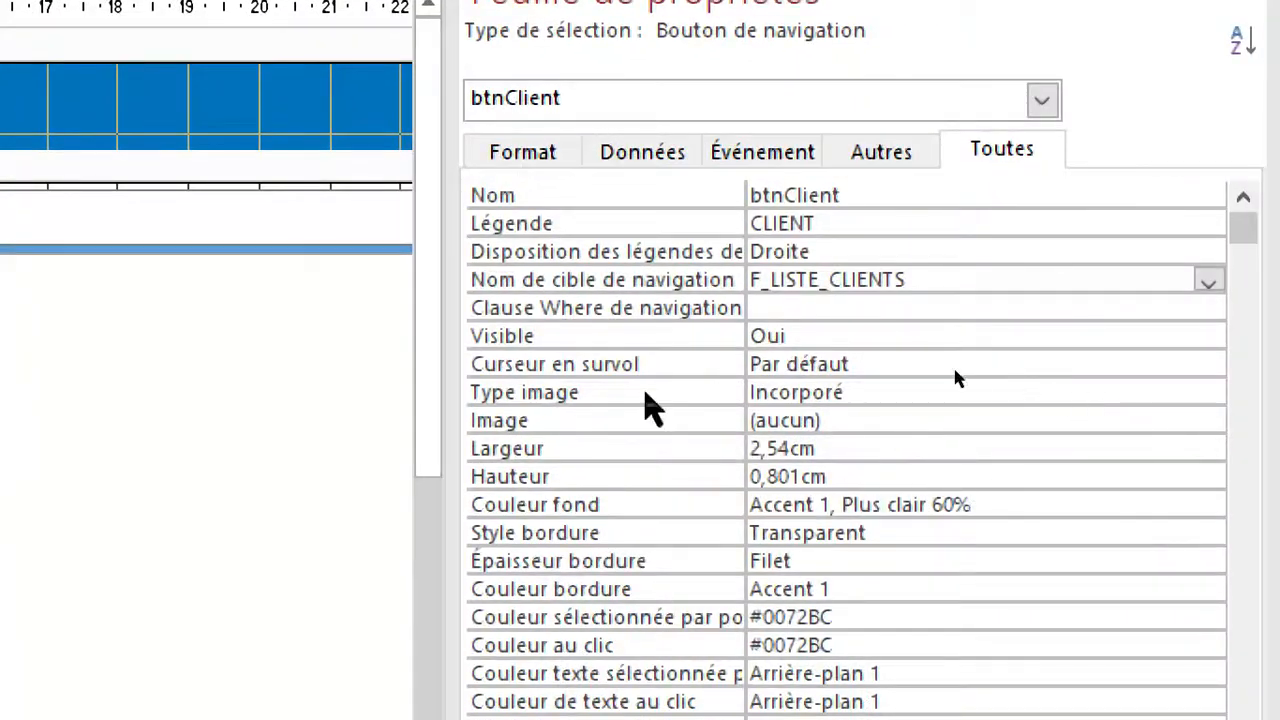
pyautogui.click(613, 418)
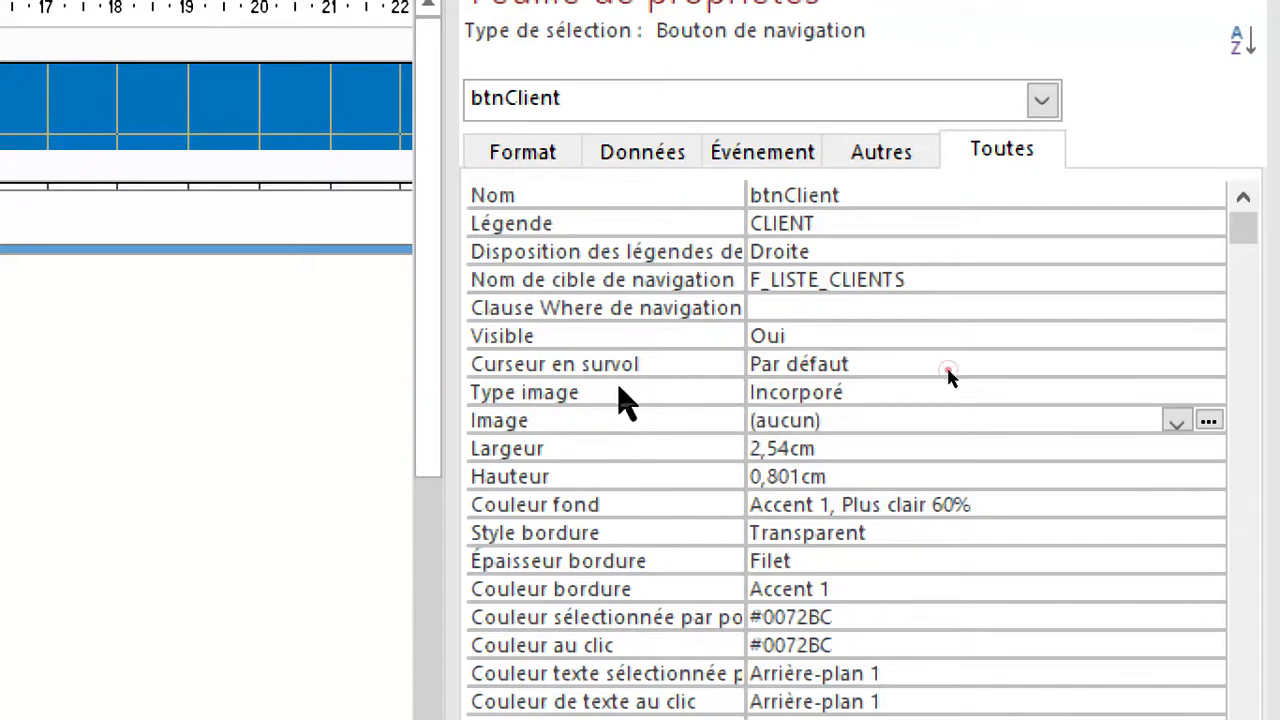
pyautogui.click(616, 390)
pyautogui.click(610, 425)
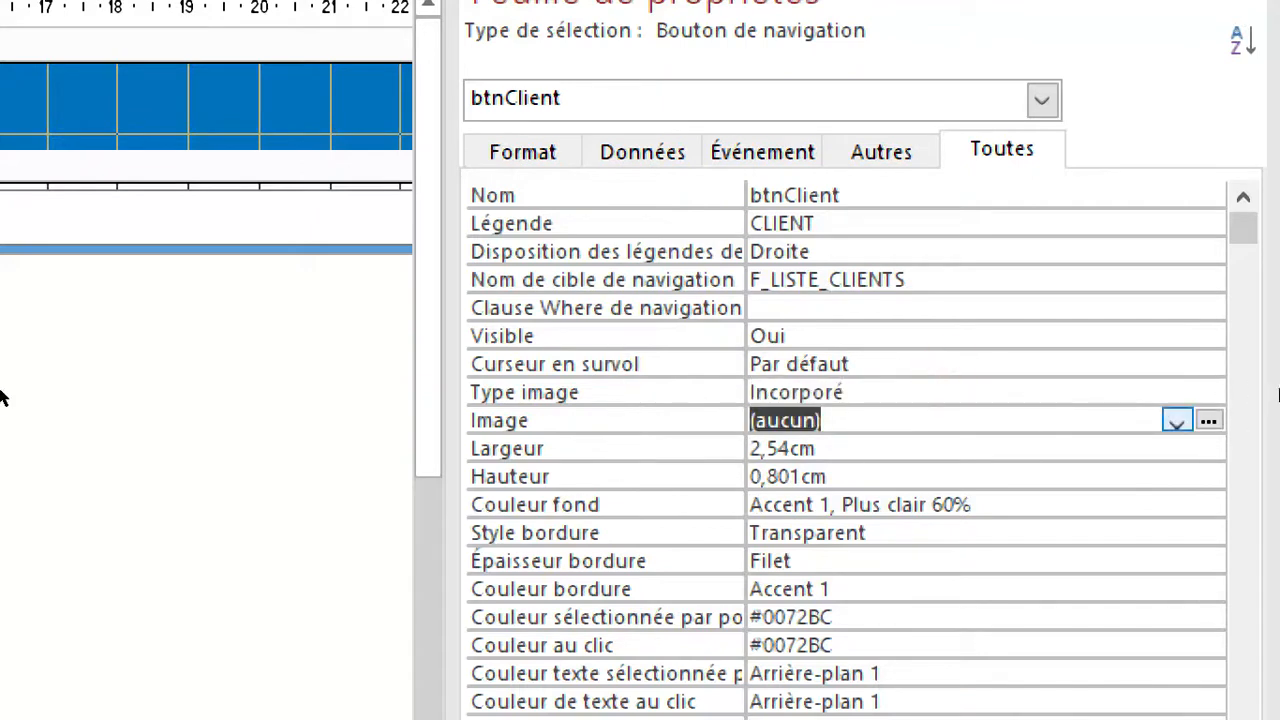
pyautogui.click(1211, 423)
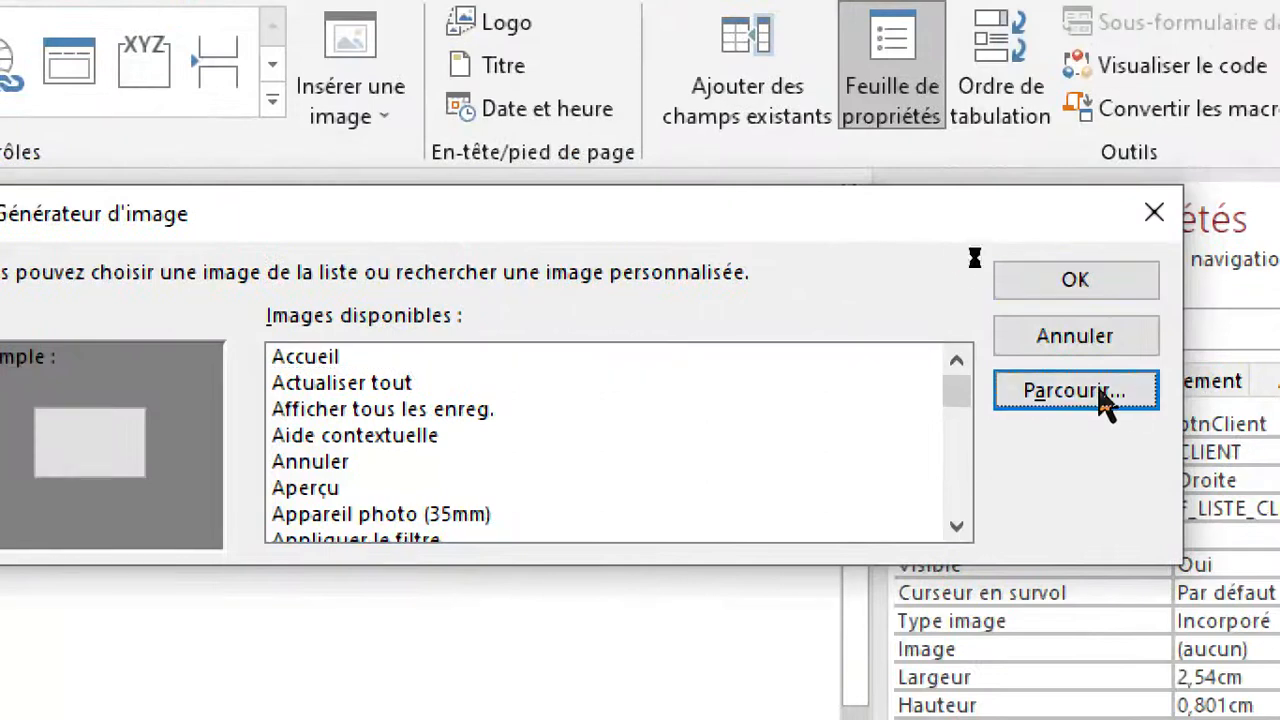
# Browse all file types in the icones folder and assign CLIENT1-S.png as the image of btnClient.
pyautogui.click(1105, 400)
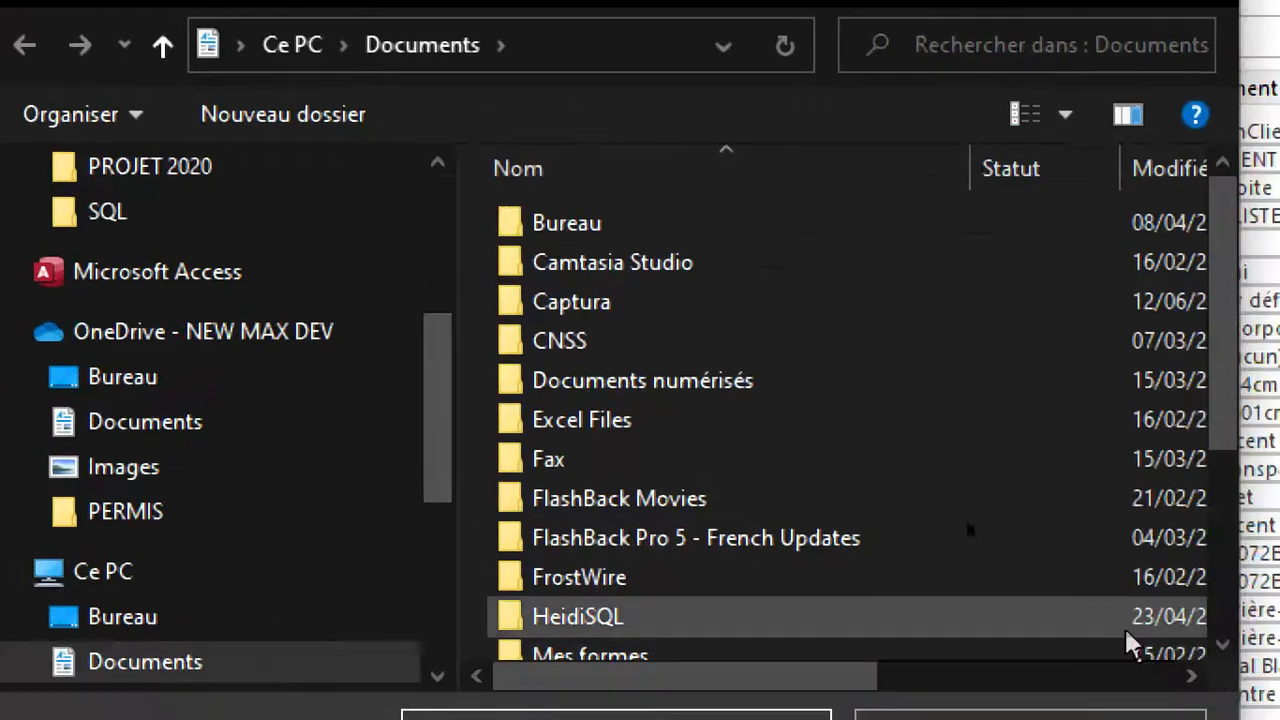
pyautogui.moveTo(437, 392); pyautogui.dragTo(425, 195)
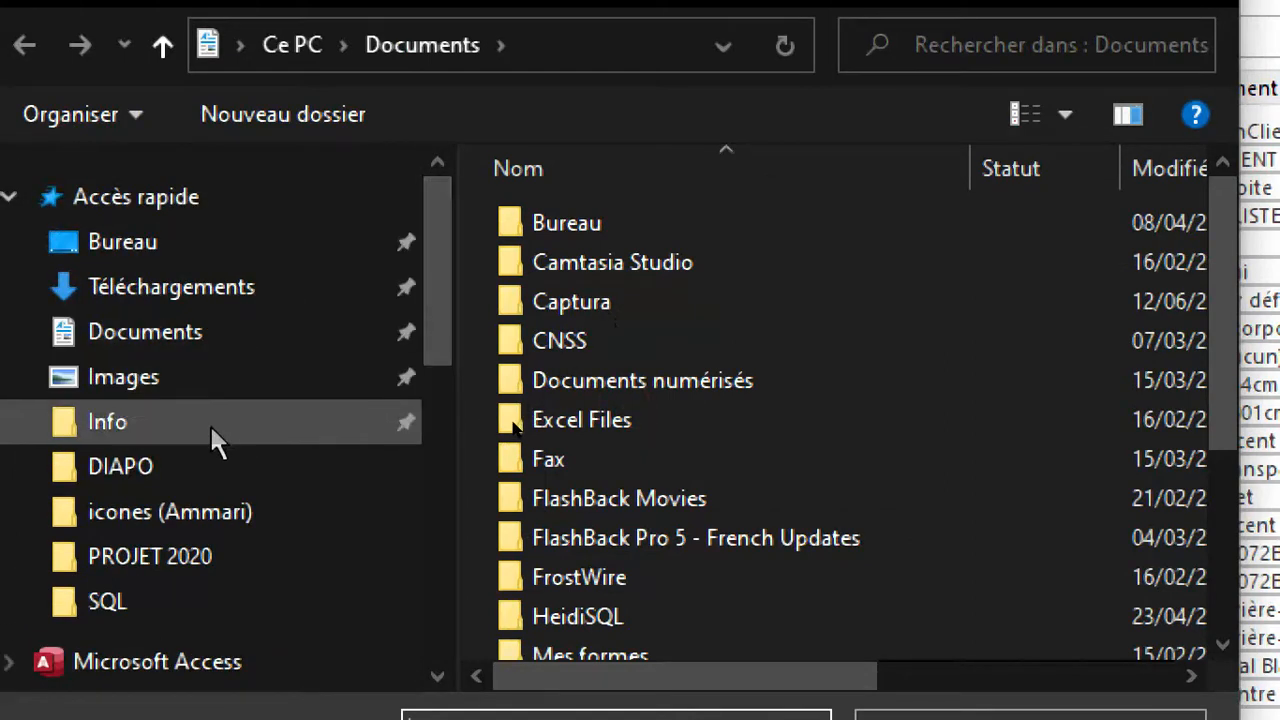
pyautogui.click(195, 518)
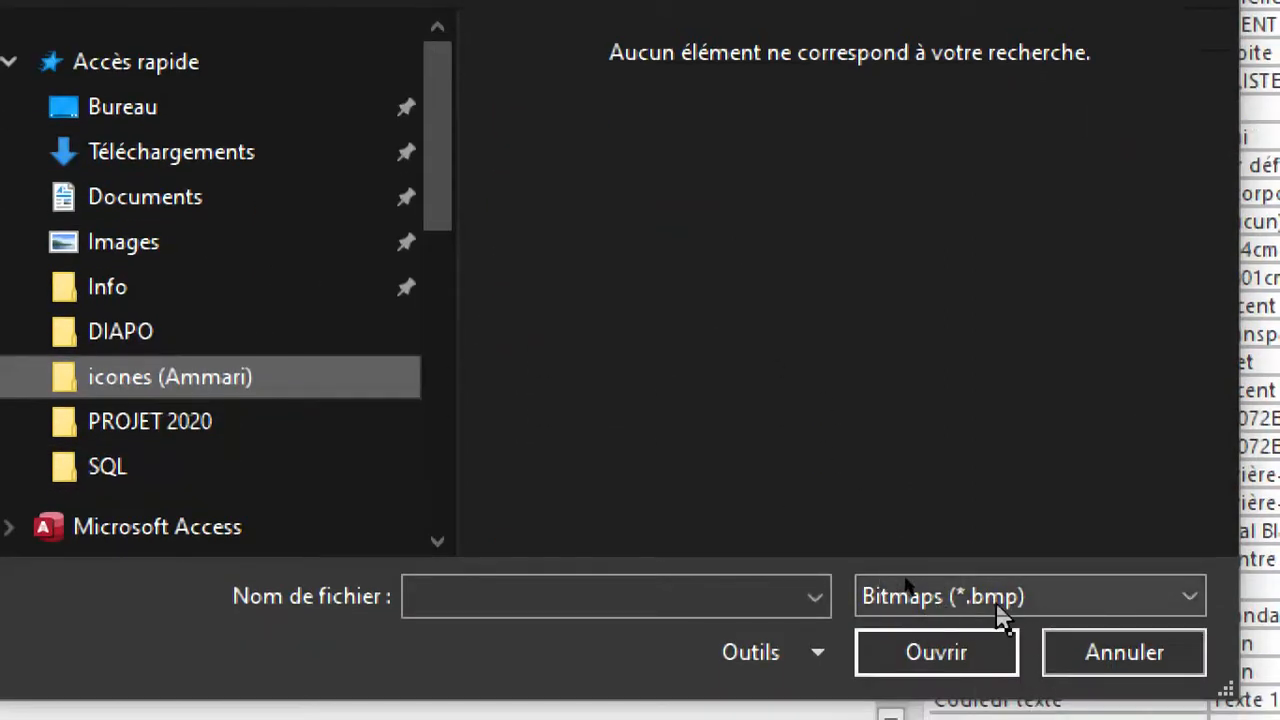
pyautogui.click(892, 597)
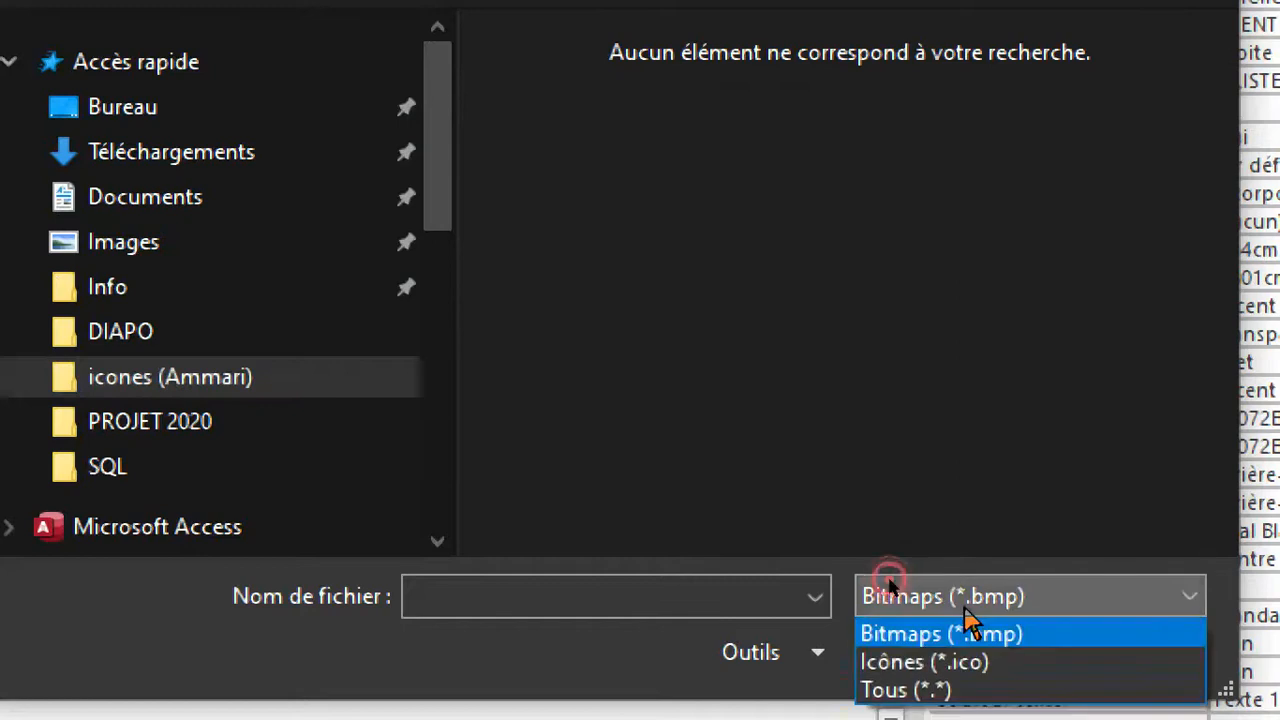
pyautogui.click(930, 688)
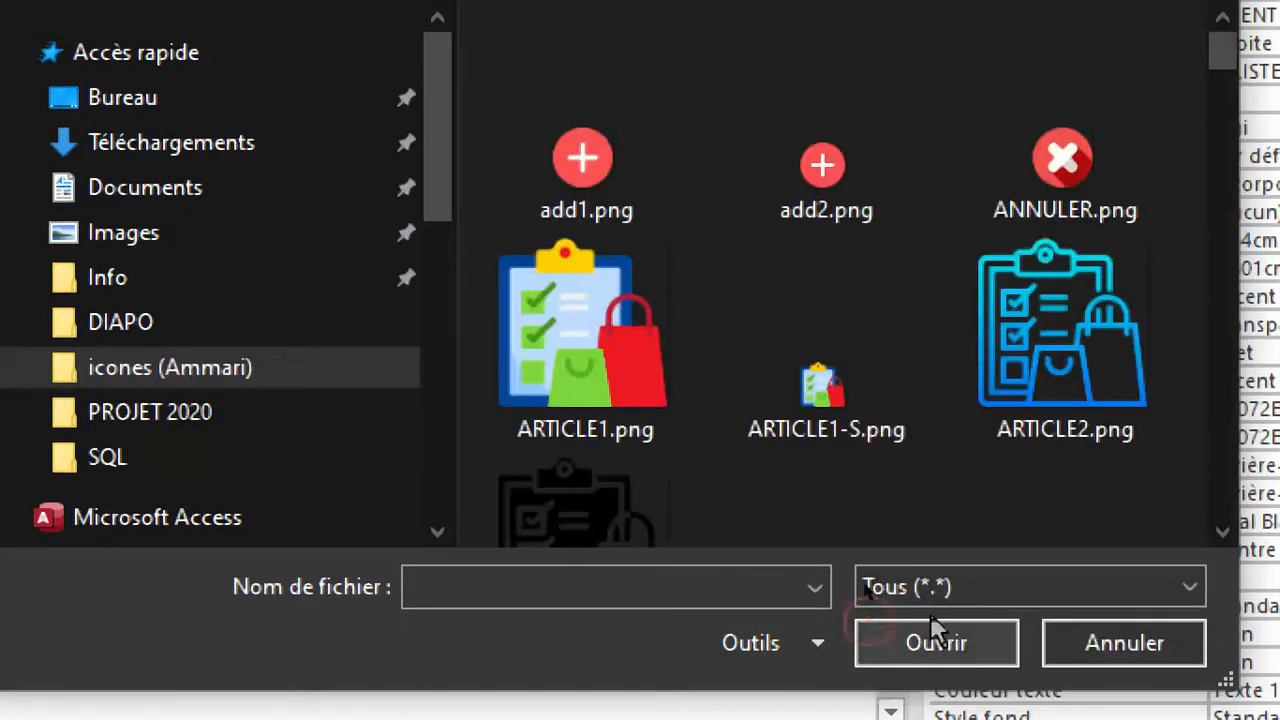
pyautogui.moveTo(1186, 153); pyautogui.dragTo(1176, 225)
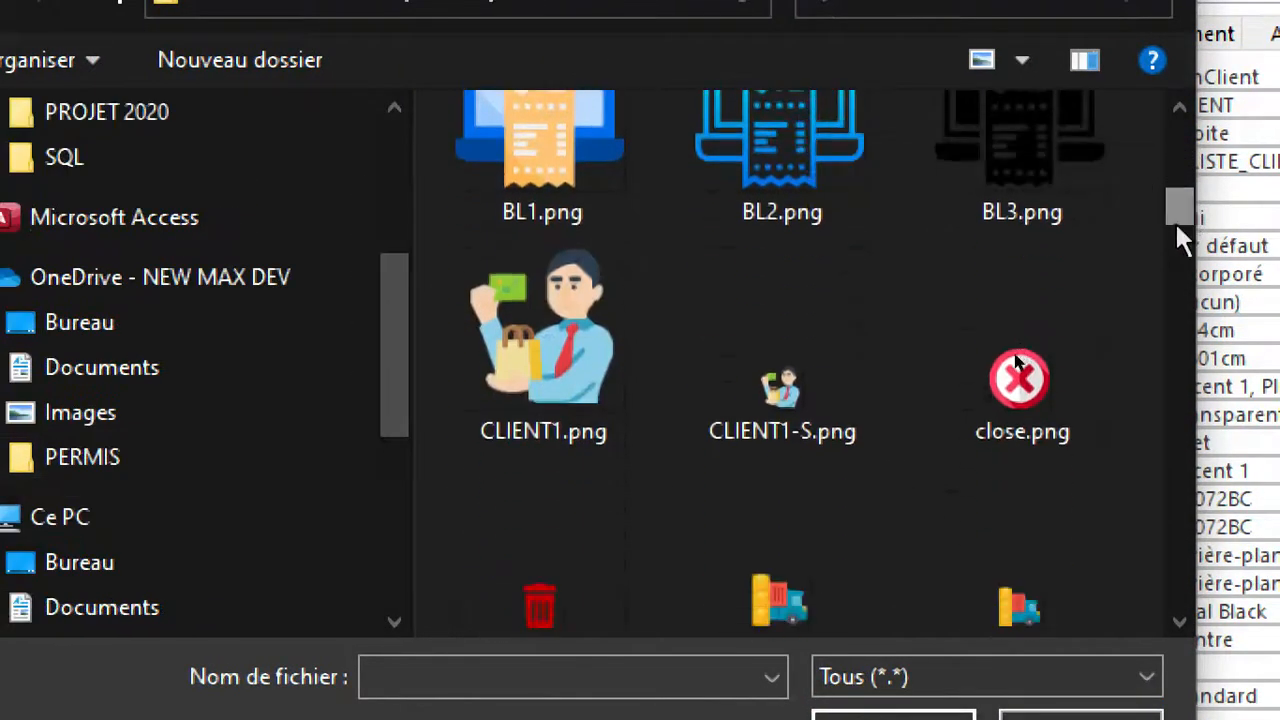
pyautogui.doubleClick(786, 440)
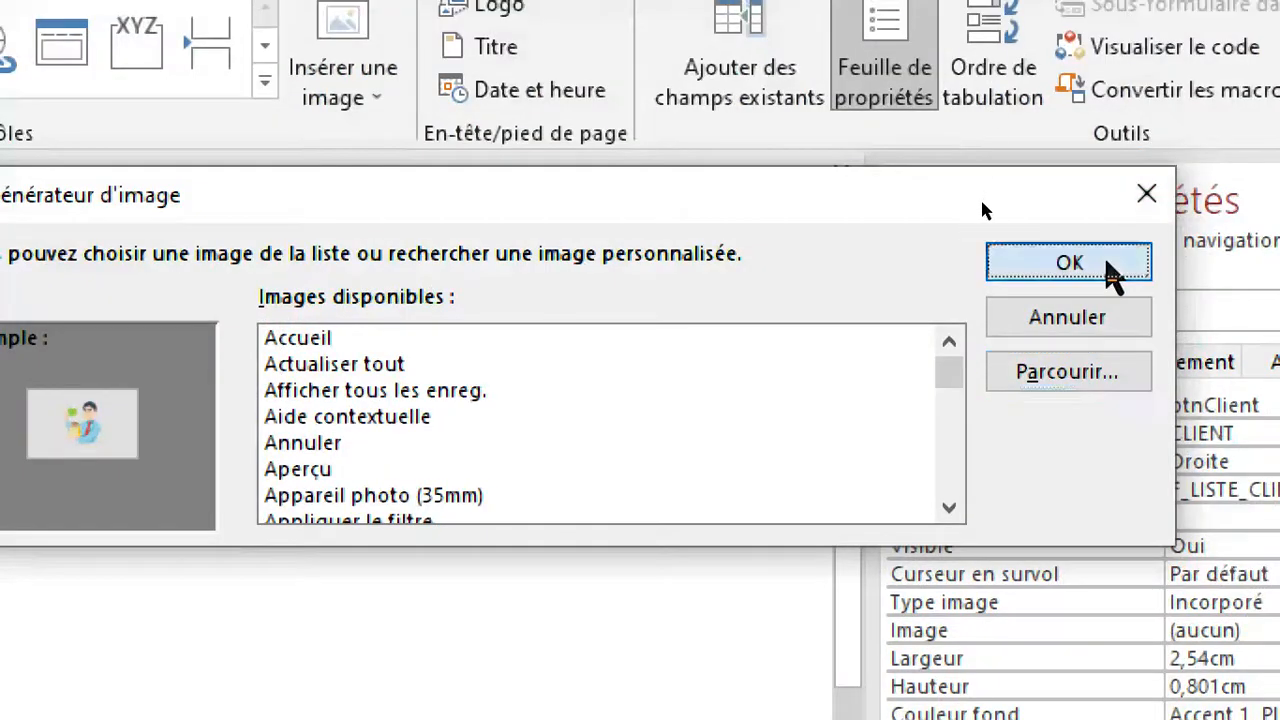
pyautogui.click(1034, 263)
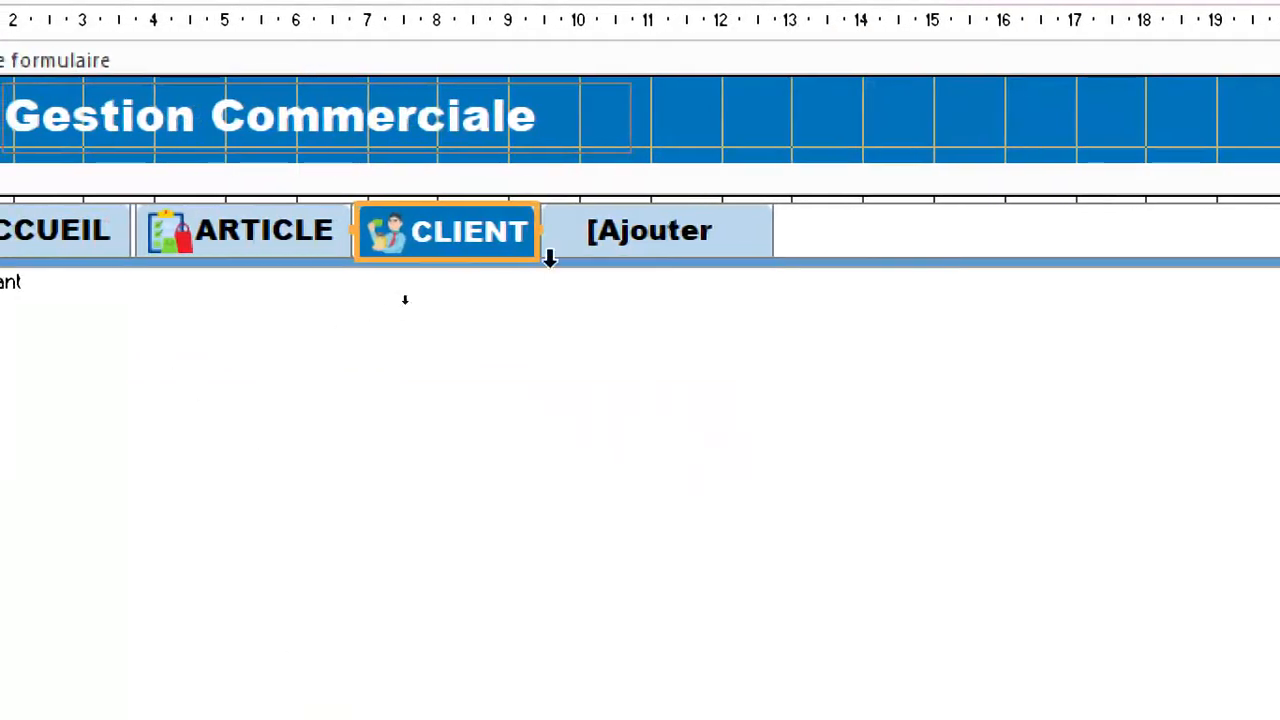
# Widen the CLIENT navigation button to about 2.75 cm and set its hover cursor to Main sur lien hypertexte.
pyautogui.moveTo(530, 232); pyautogui.dragTo(552, 232)
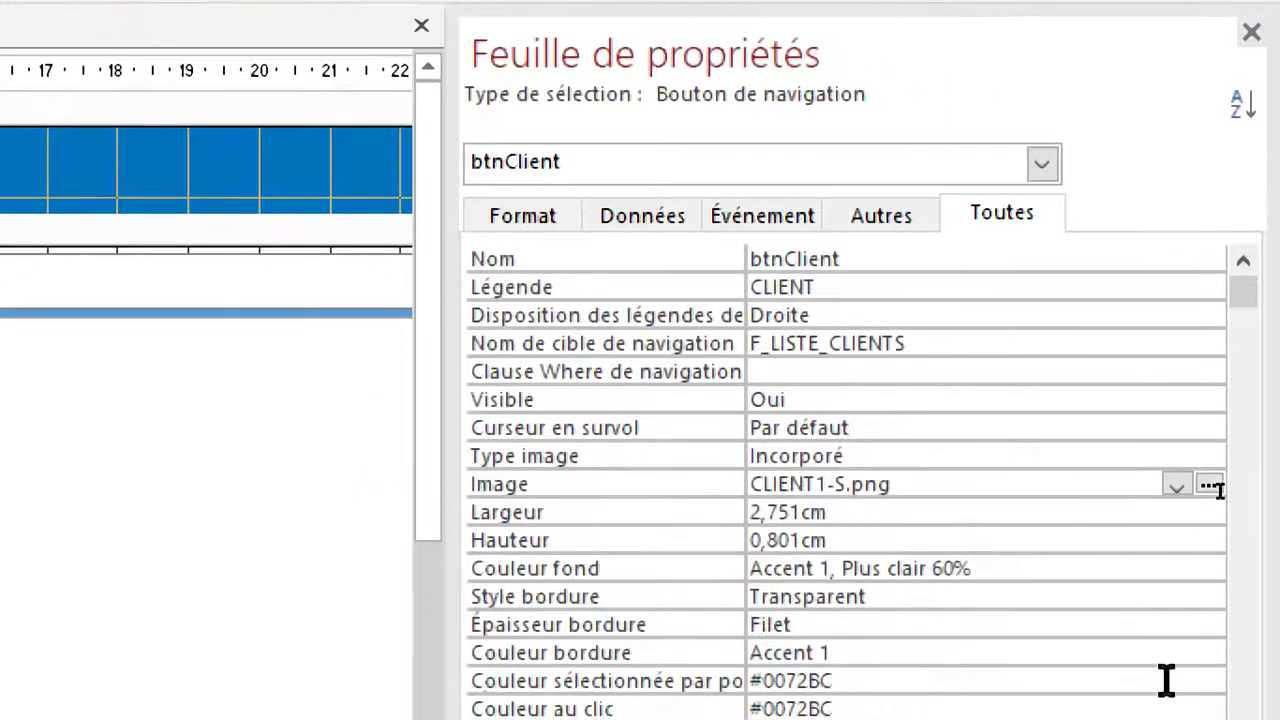
pyautogui.click(975, 368)
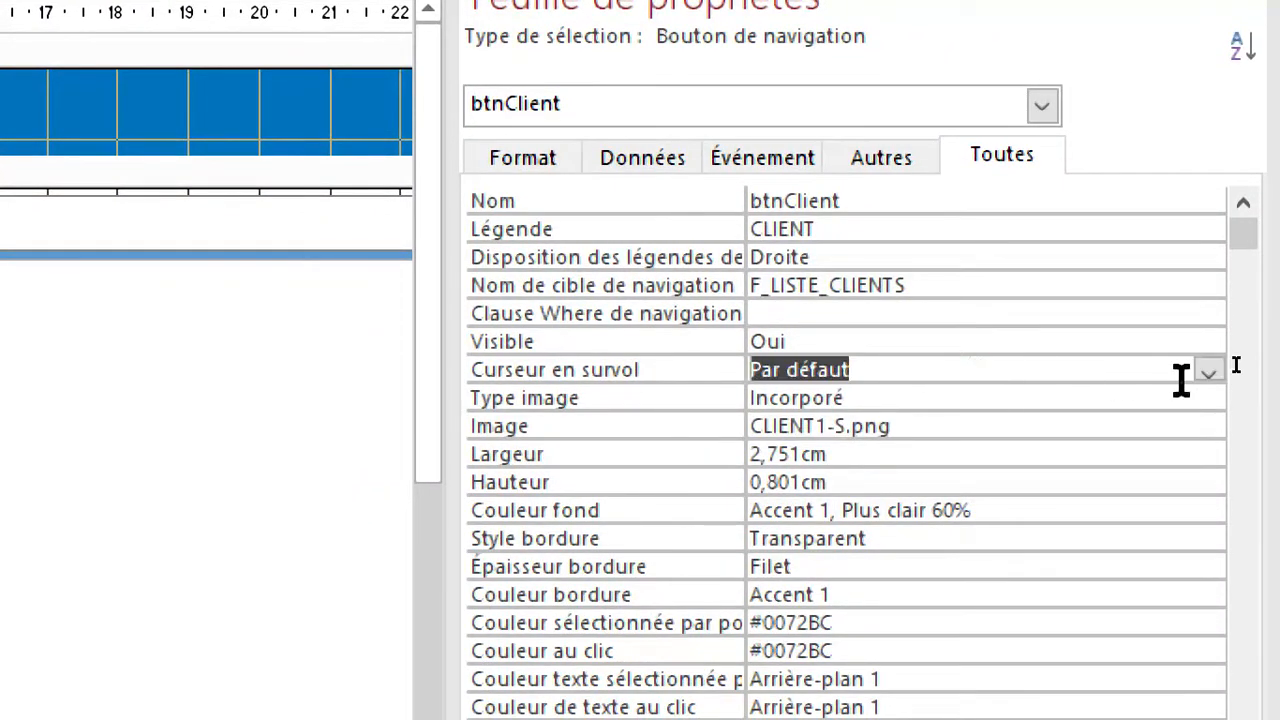
pyautogui.click(1210, 370)
pyautogui.click(840, 424)
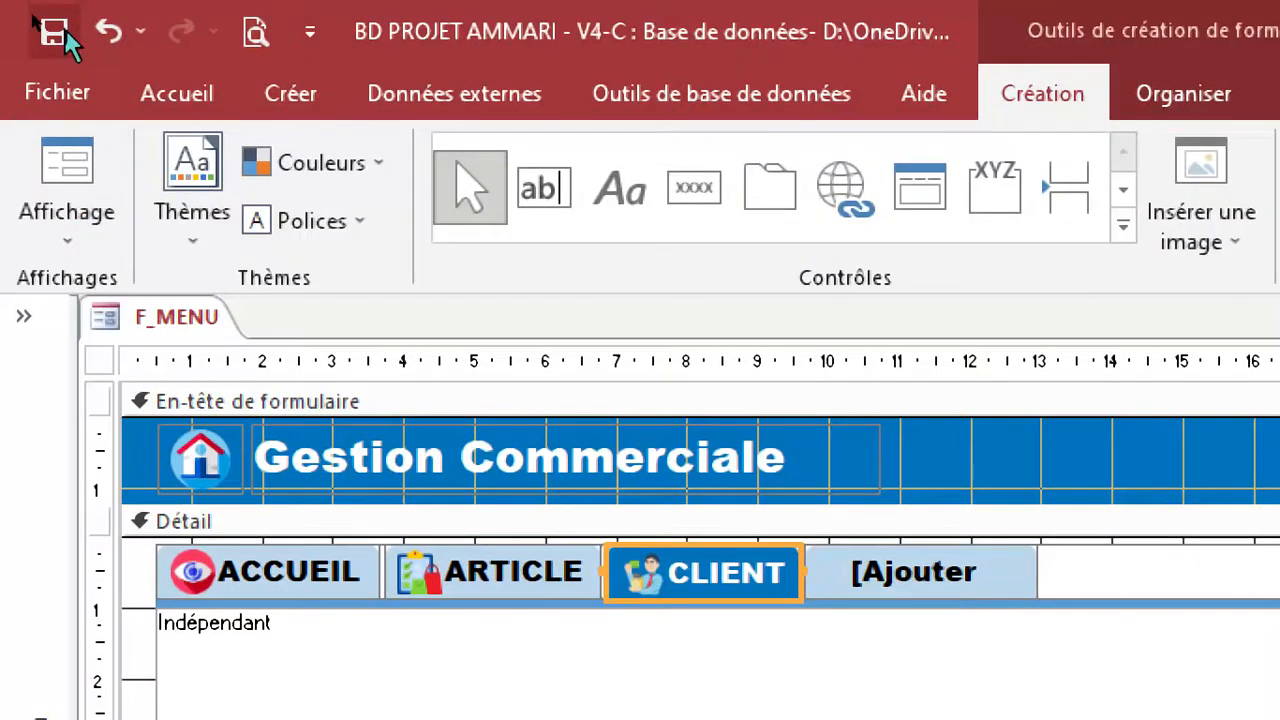
# Save the general menu and open it in form view to test the CLIENT button.
pyautogui.click(54, 32)
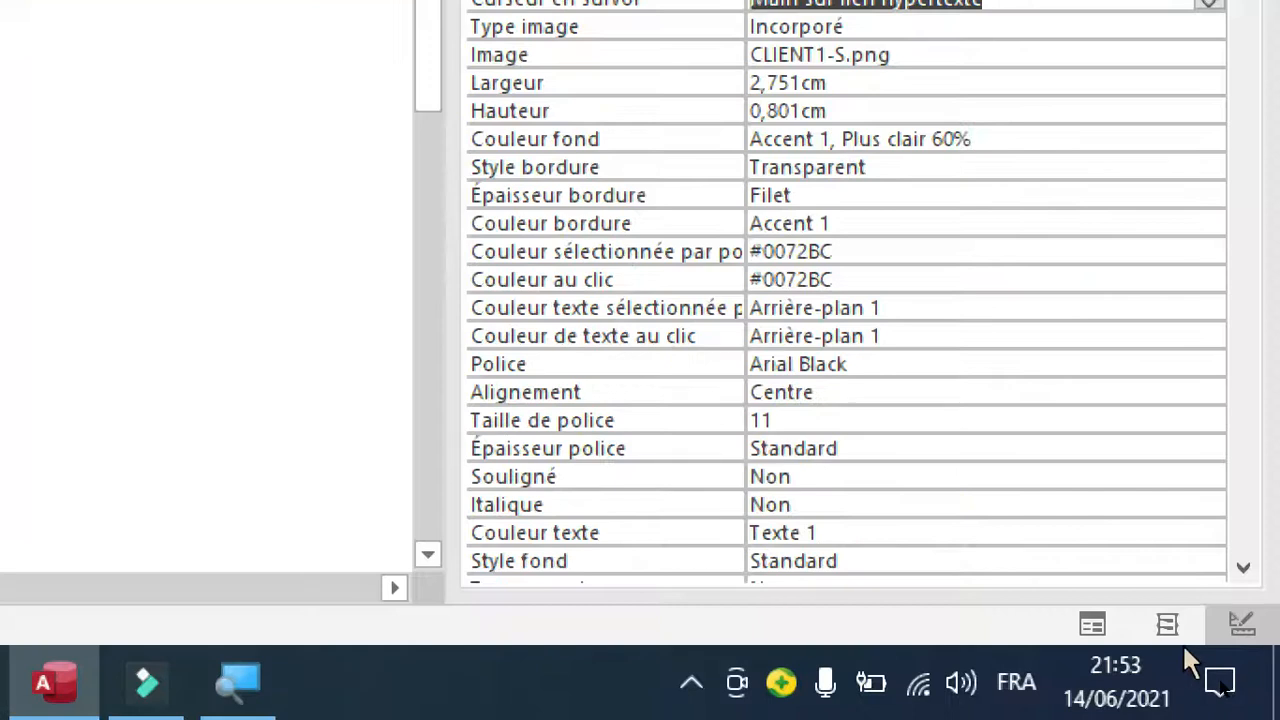
pyautogui.click(1094, 625)
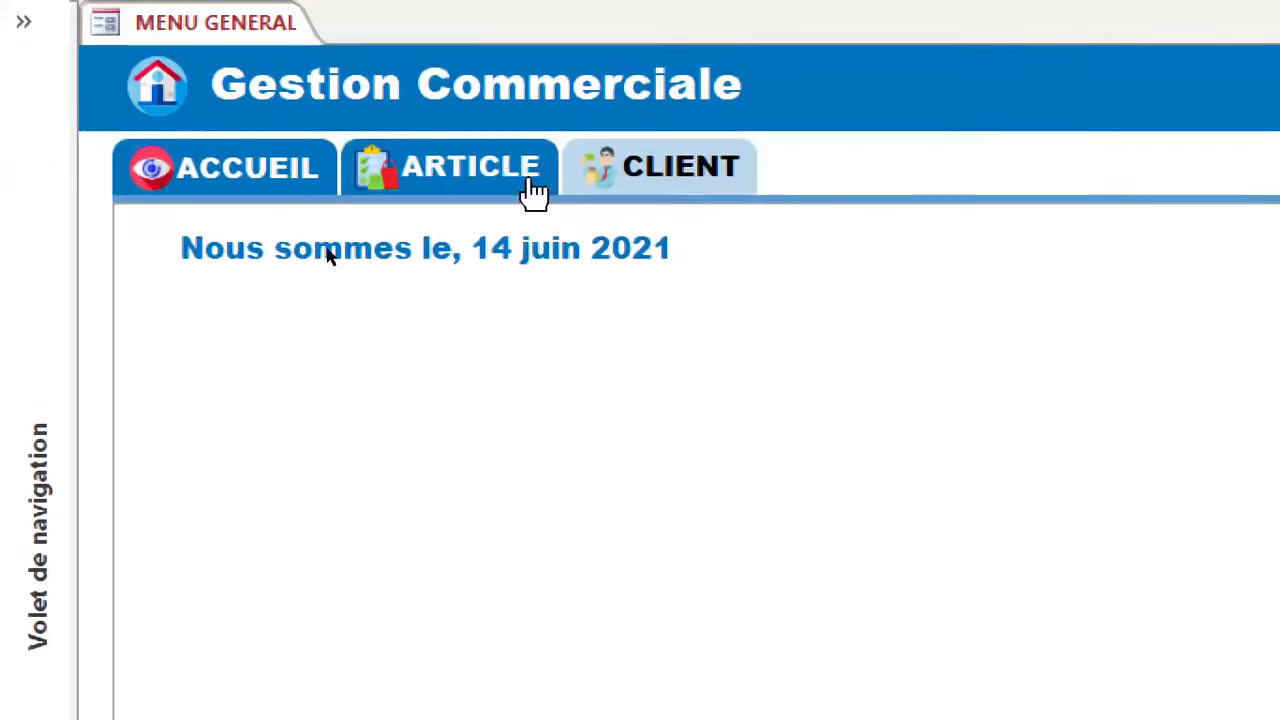
pyautogui.click(694, 180)
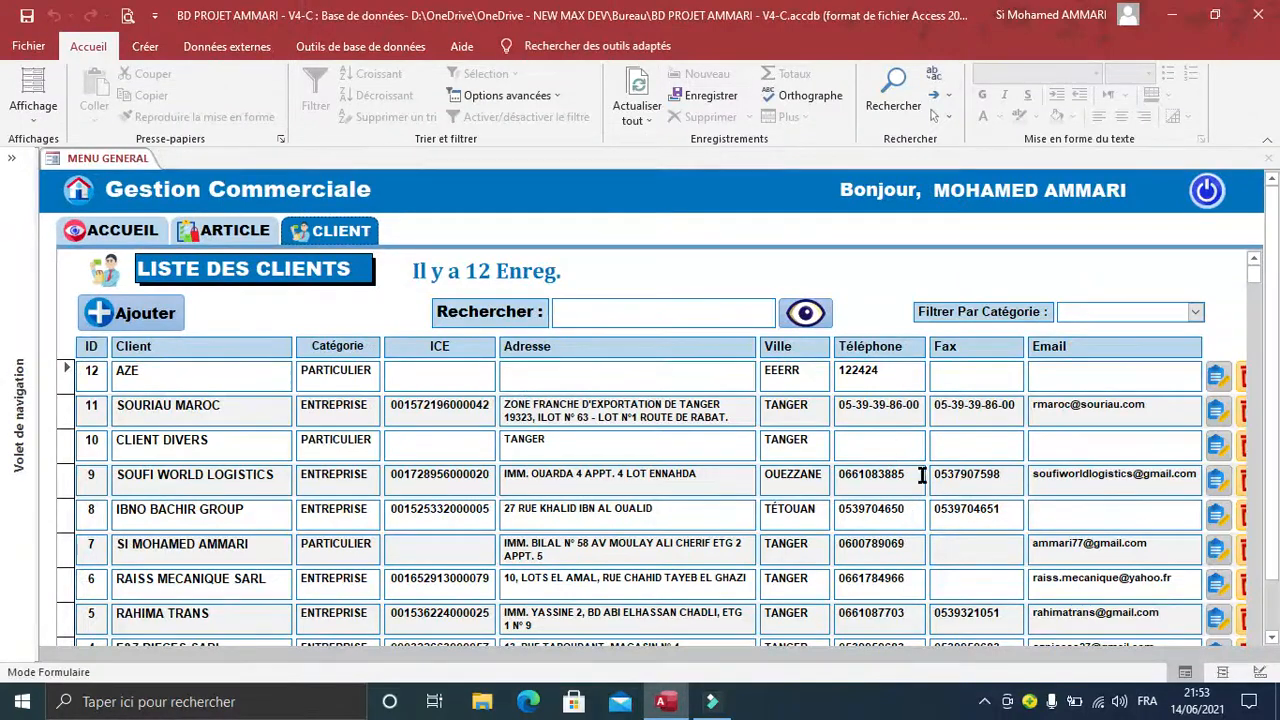
# Switch the general menu to layout view and narrow the Adresse column of the embedded client list.
pyautogui.click(1222, 671)
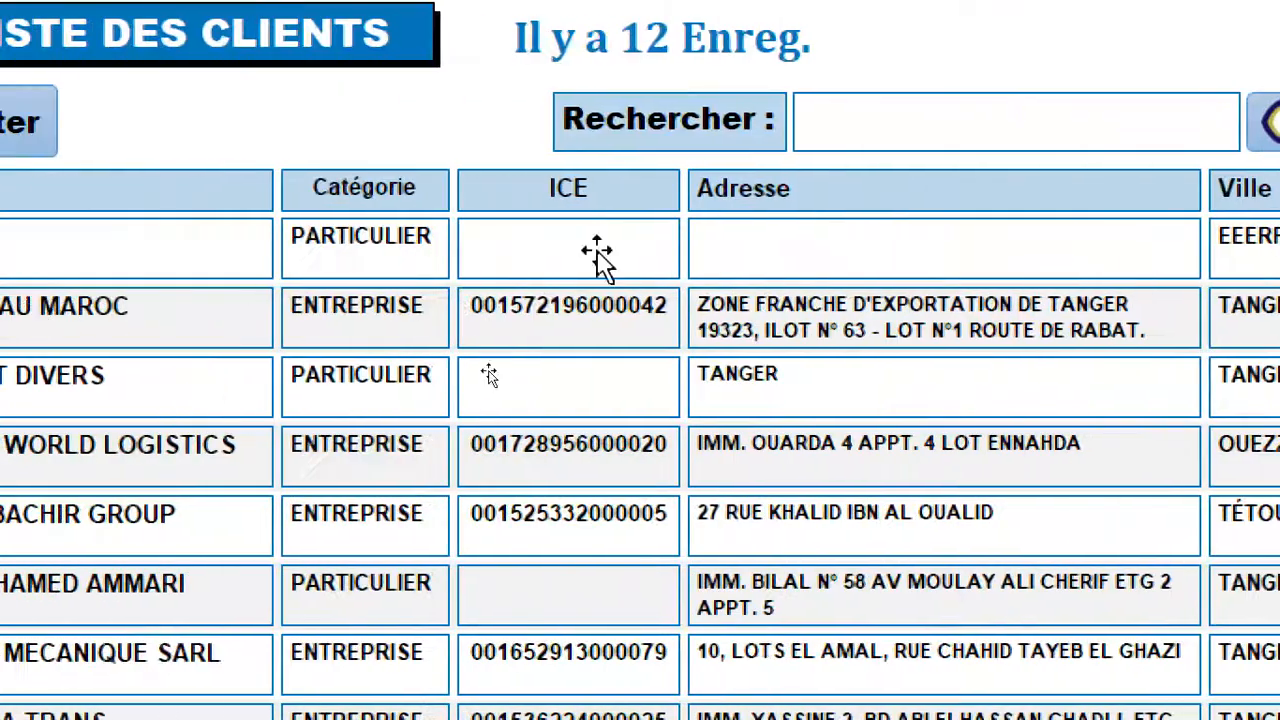
pyautogui.click(888, 305)
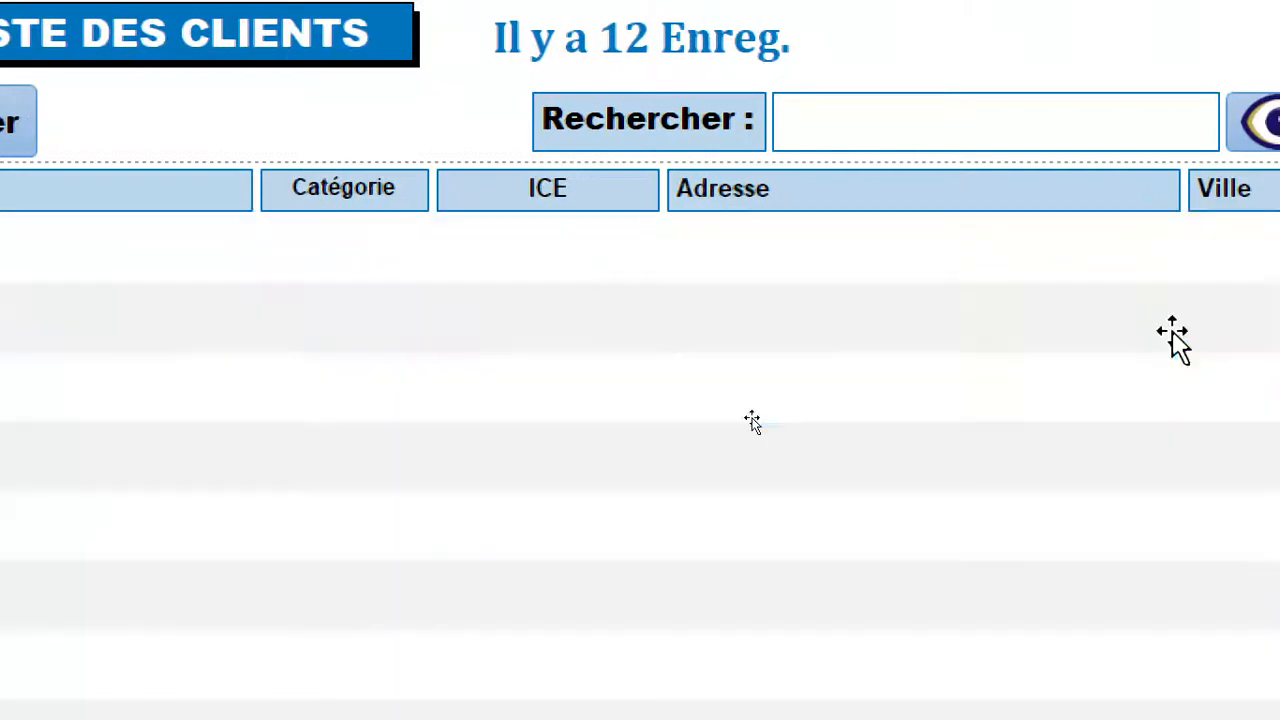
pyautogui.moveTo(1175, 319); pyautogui.dragTo(1167, 317)
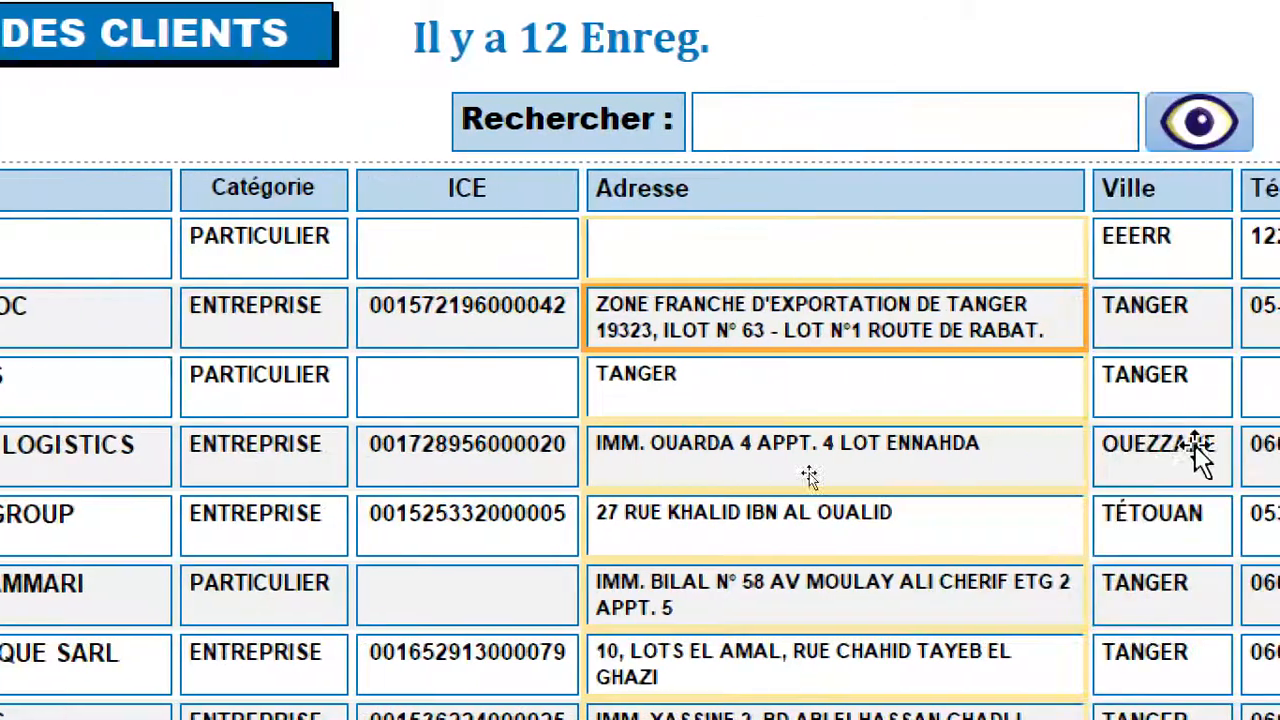
pyautogui.moveTo(1073, 330); pyautogui.dragTo(1043, 330)
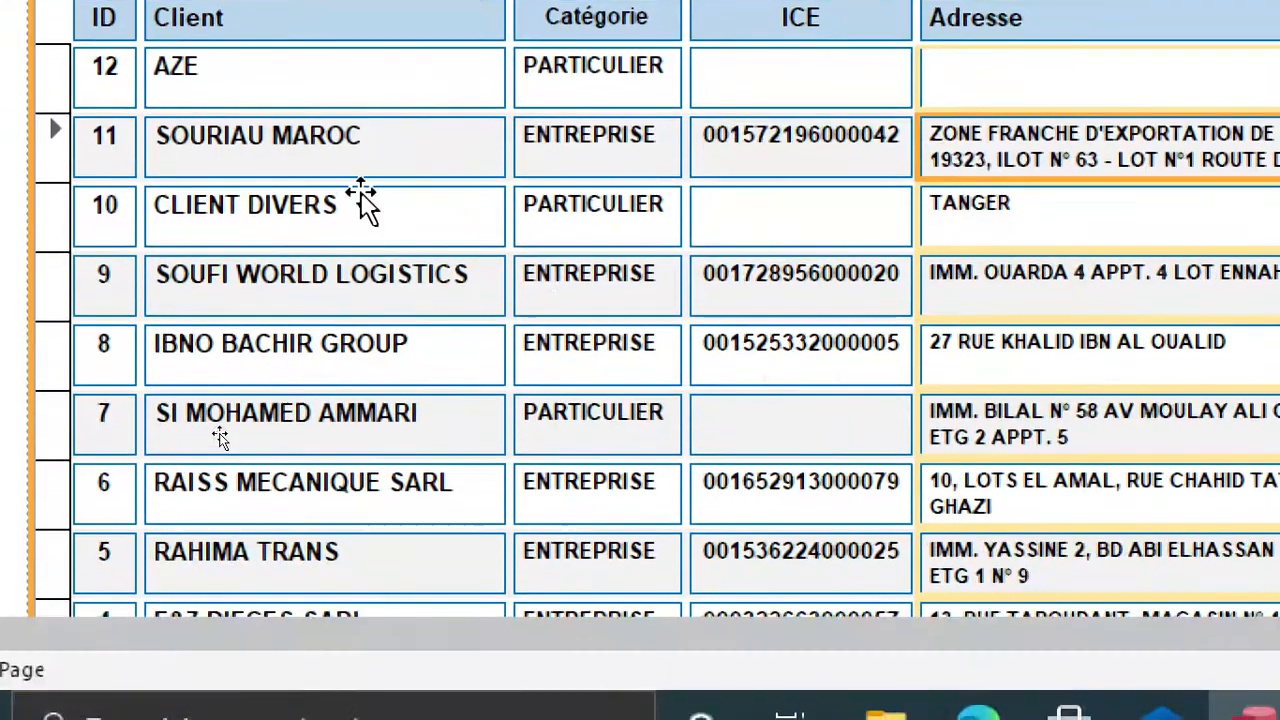
# Select the Client column of the client list and narrow it slightly.
pyautogui.click(363, 390)
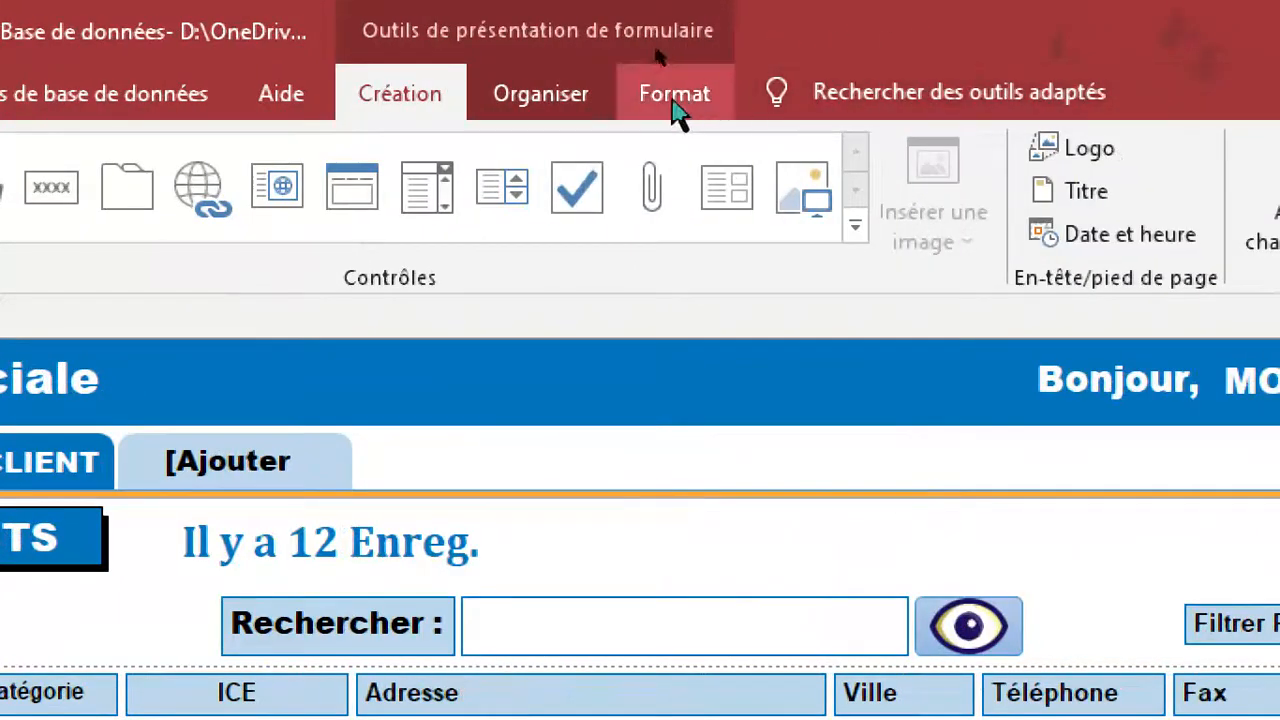
pyautogui.click(1238, 58)
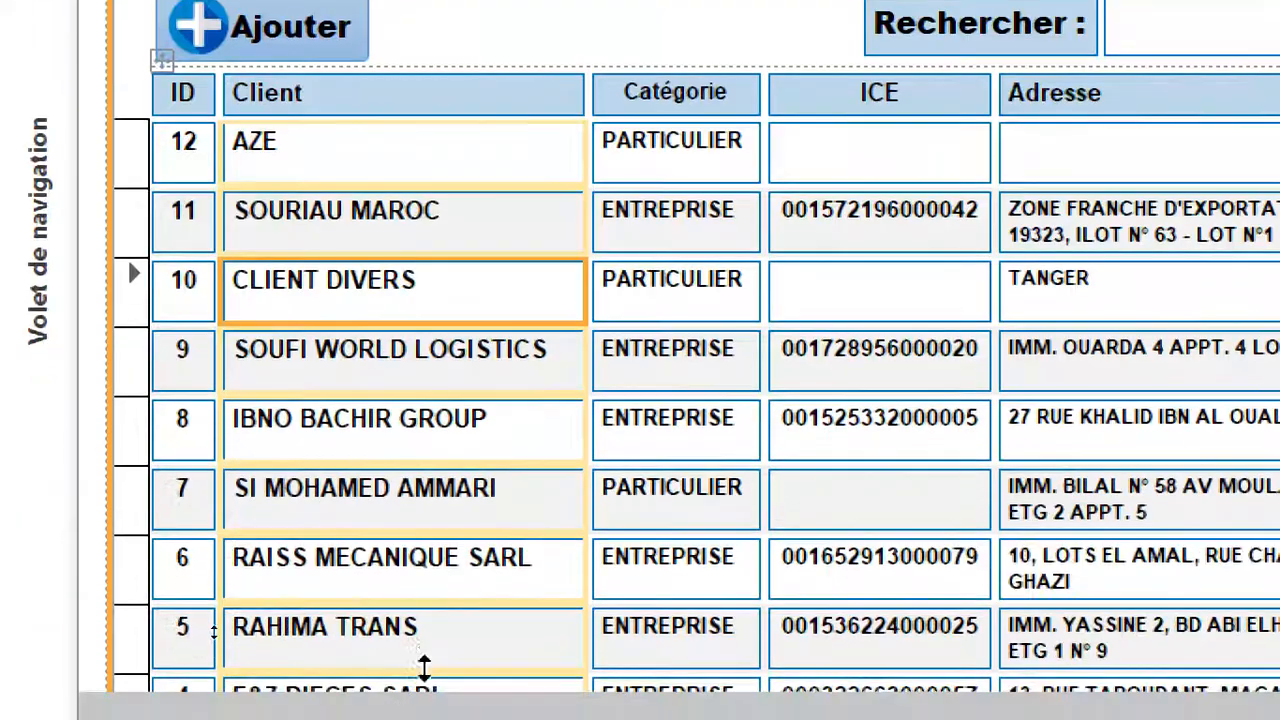
pyautogui.moveTo(580, 277); pyautogui.dragTo(566, 288)
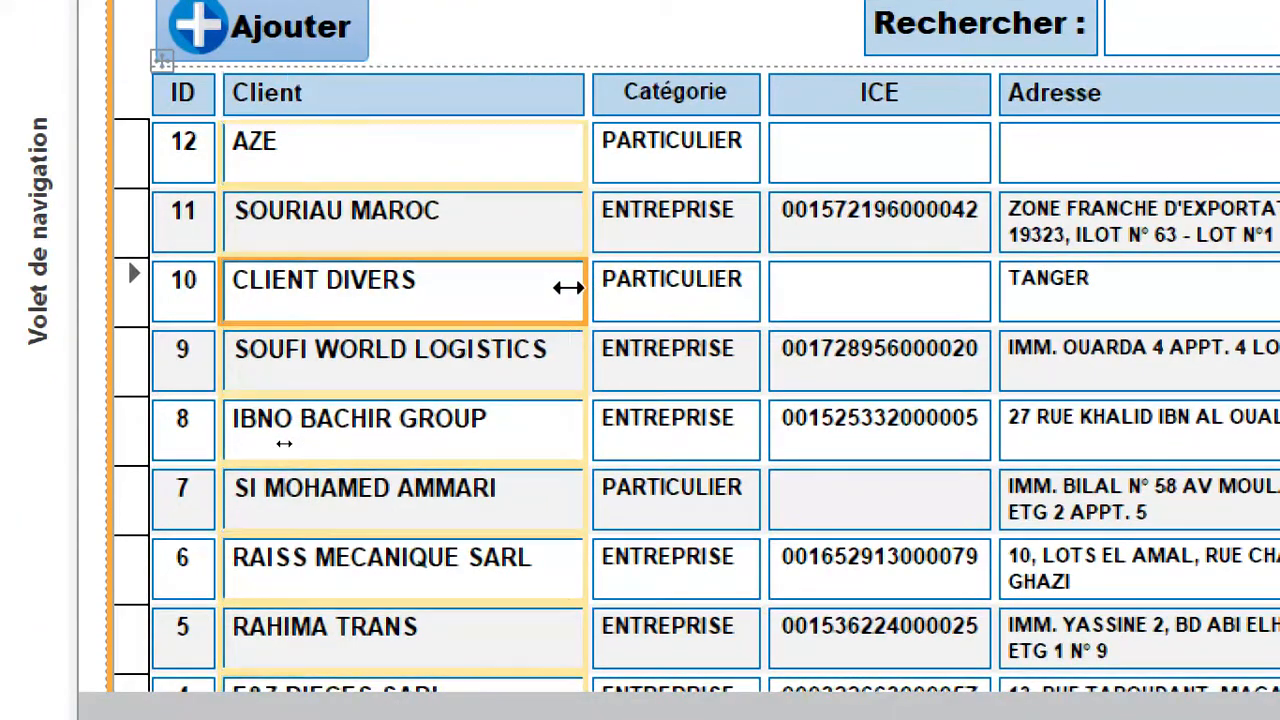
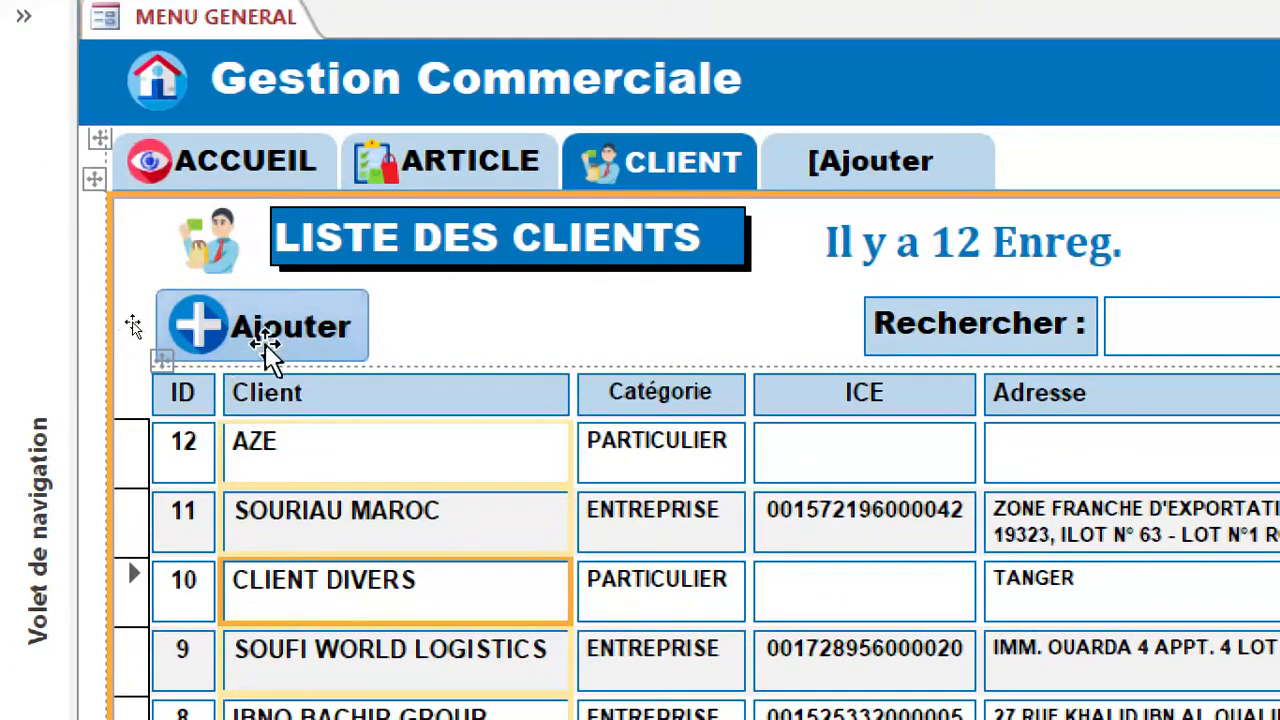
# Set the on-click macro of the client list's Ajouter button to open the F_AJOUT_CLIENT form, and close the macro.
pyautogui.click(265, 338)
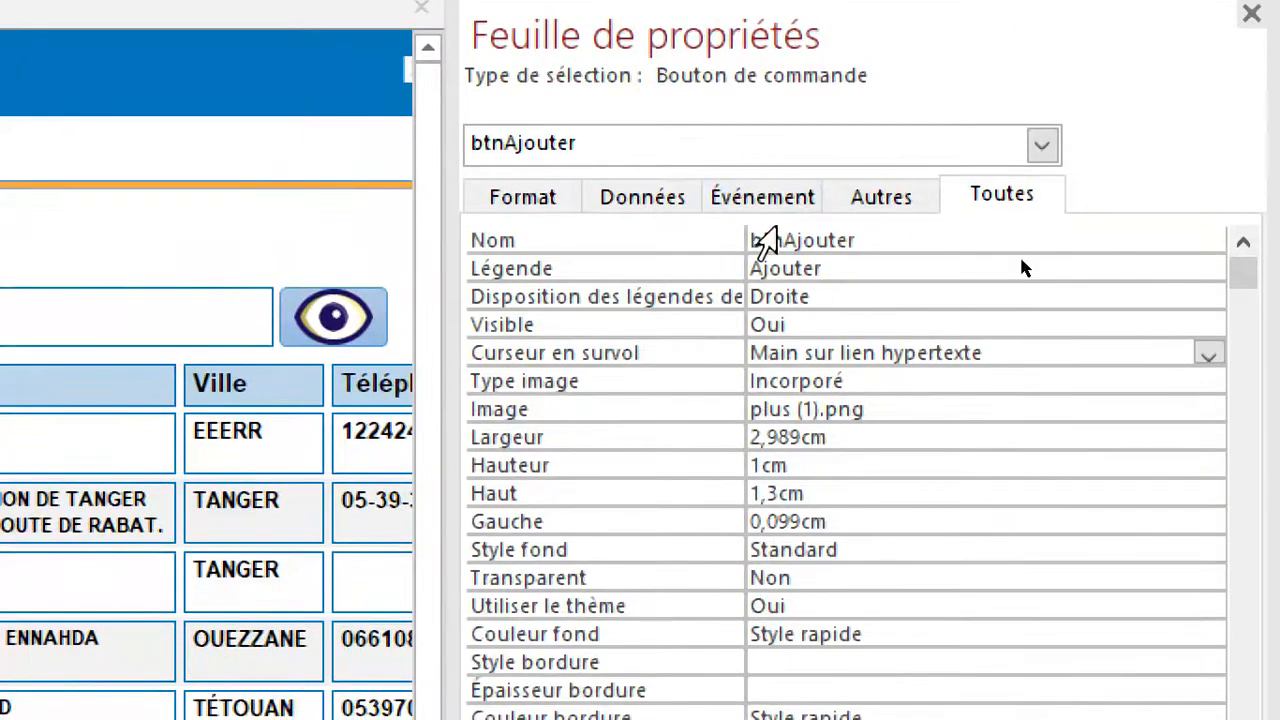
pyautogui.click(758, 200)
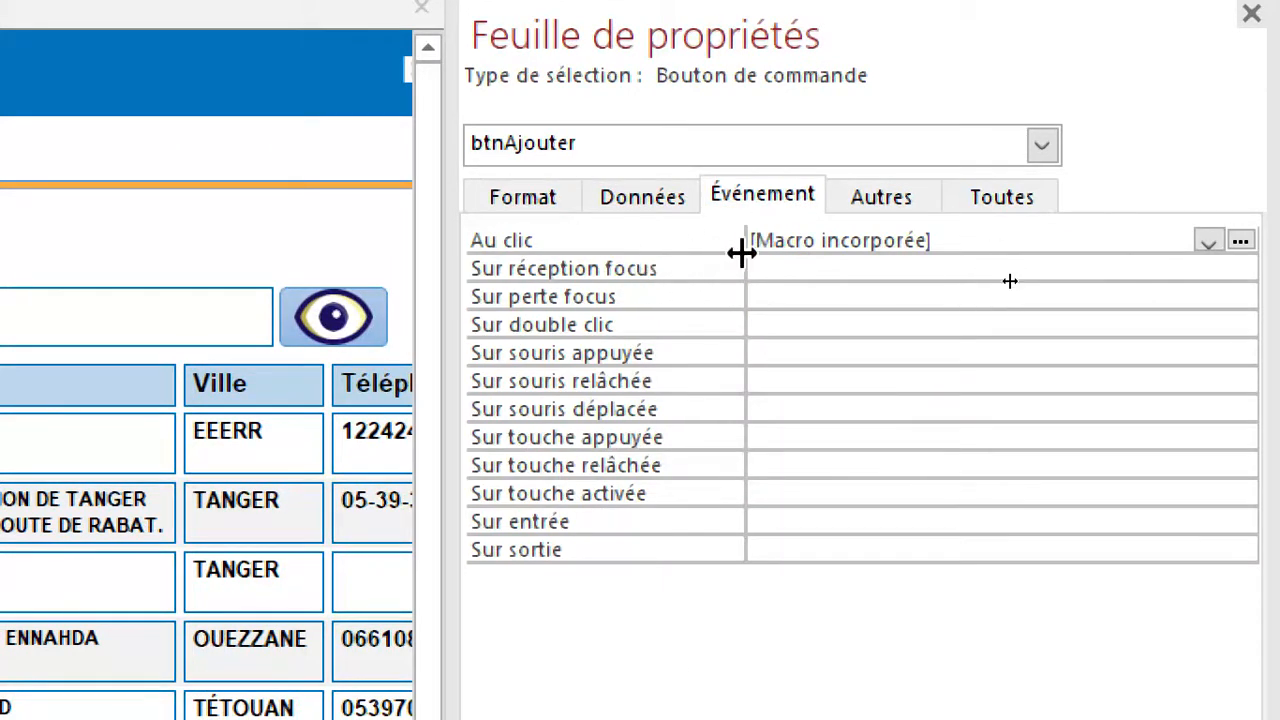
pyautogui.click(713, 238)
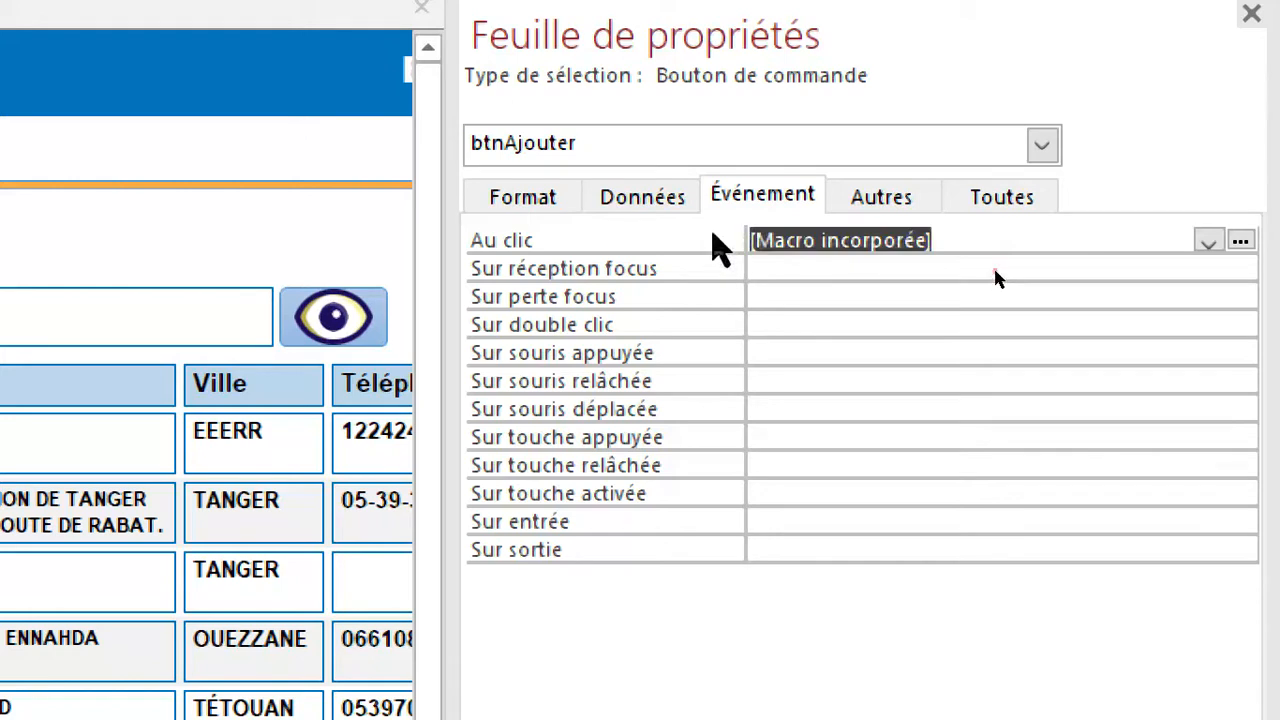
pyautogui.click(1240, 243)
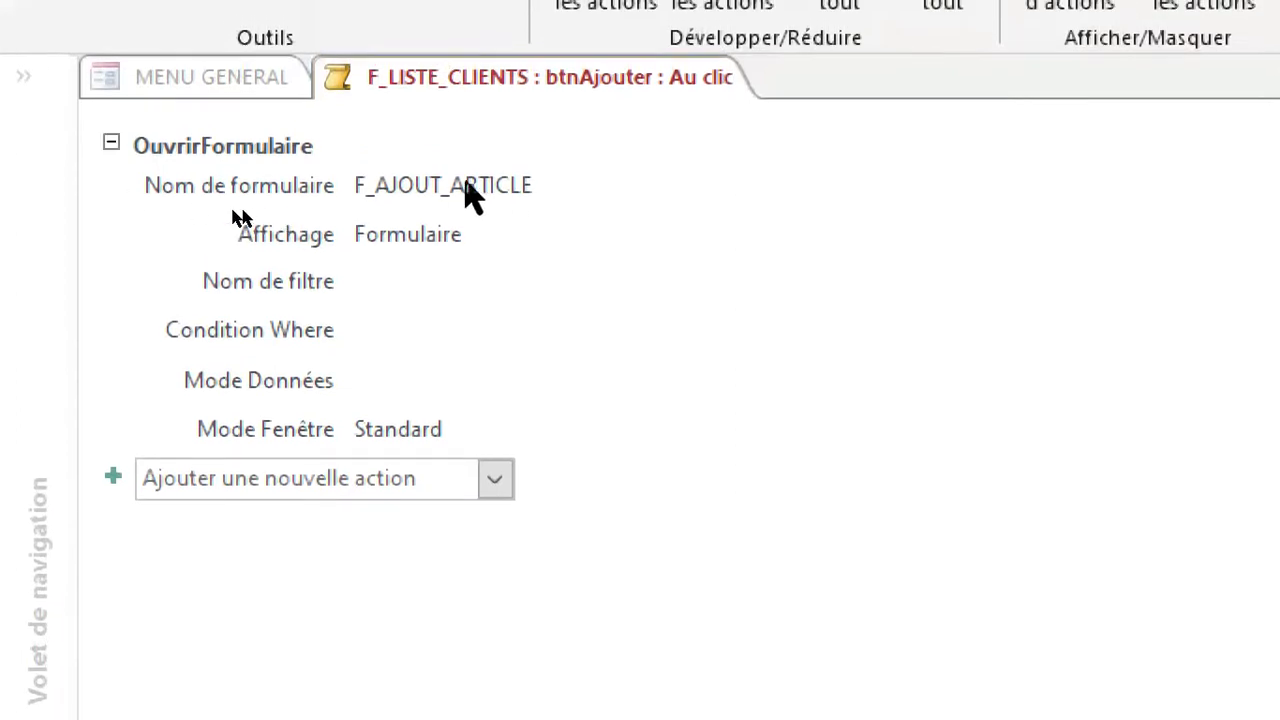
pyautogui.click(540, 187)
pyautogui.doubleClick(525, 185)
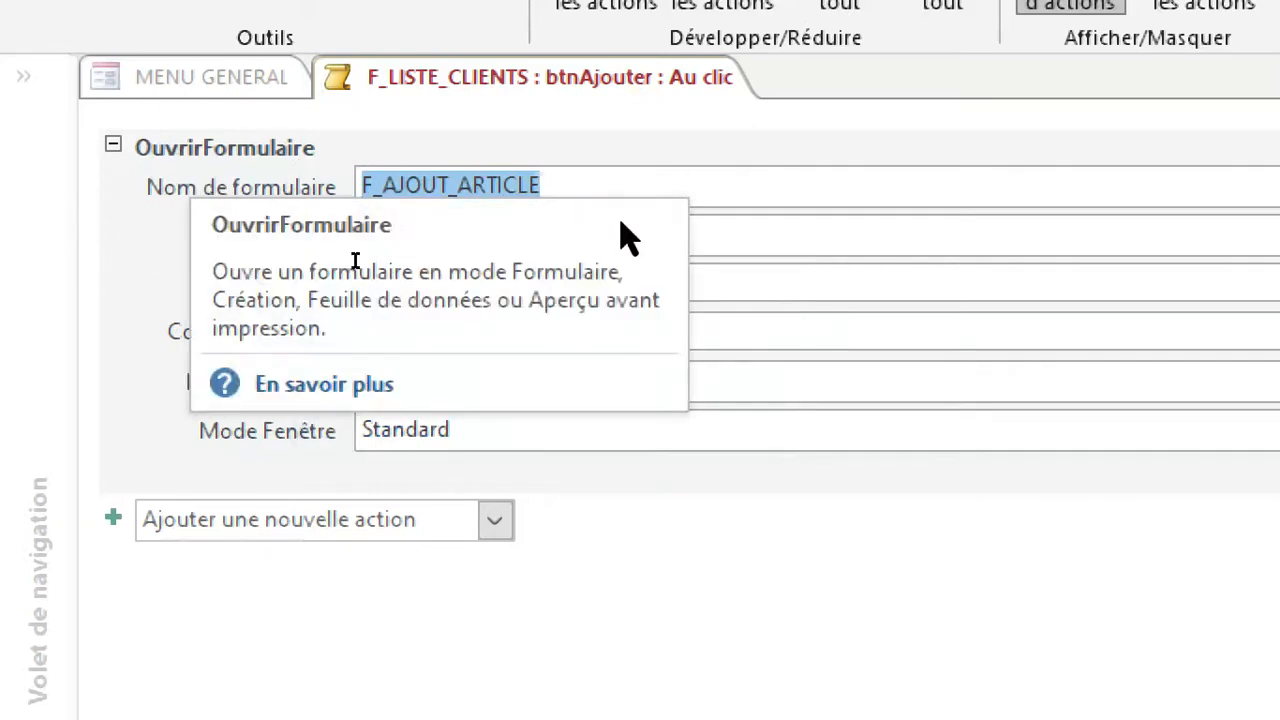
pyautogui.click(1111, 188)
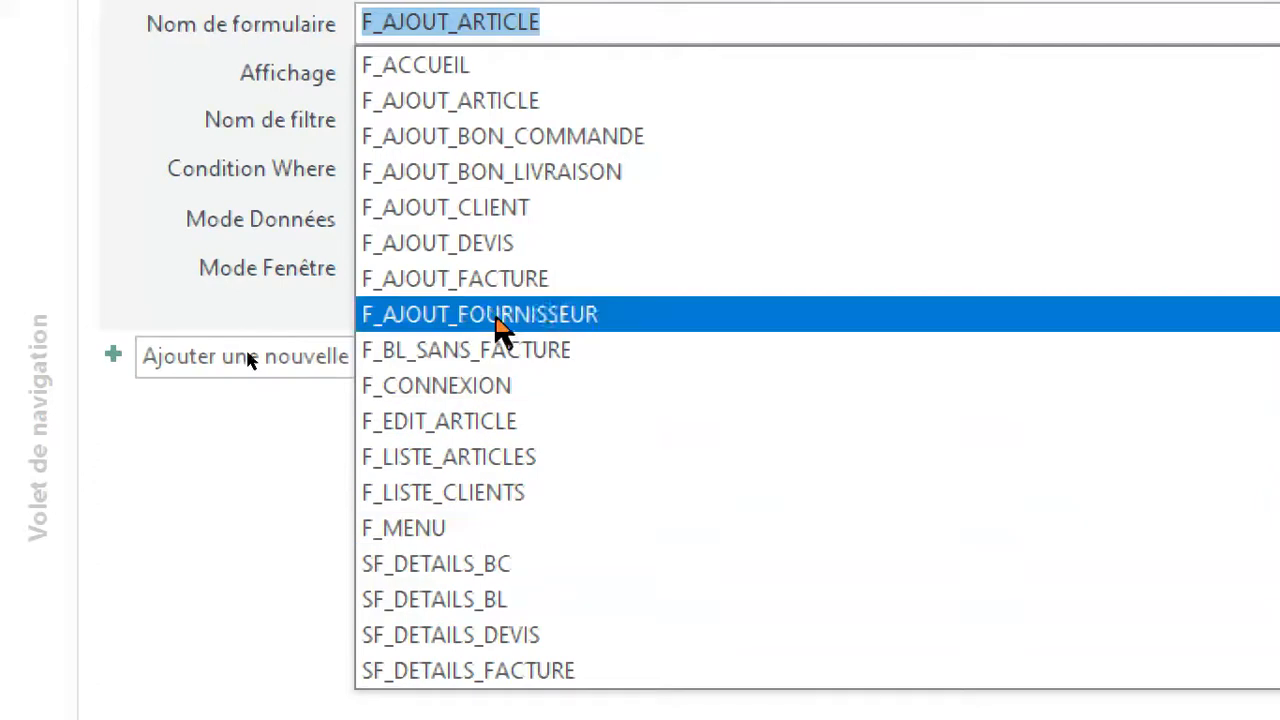
pyautogui.click(500, 212)
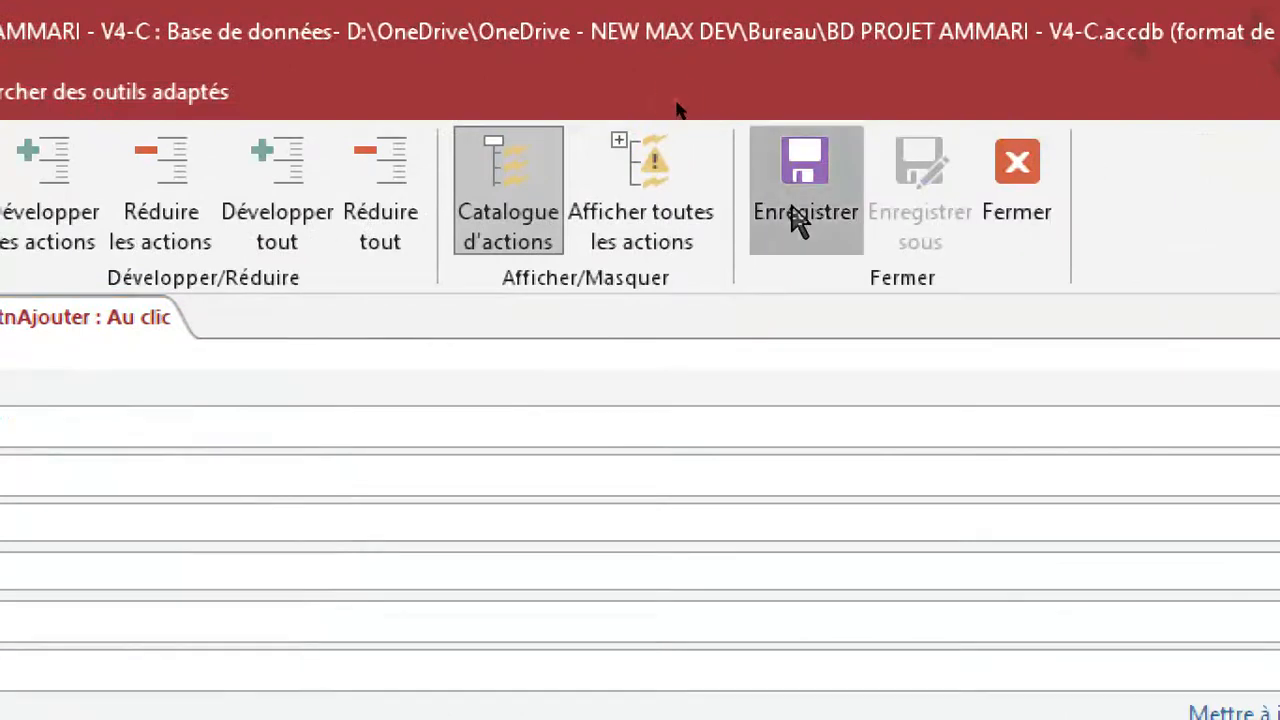
pyautogui.click(1032, 212)
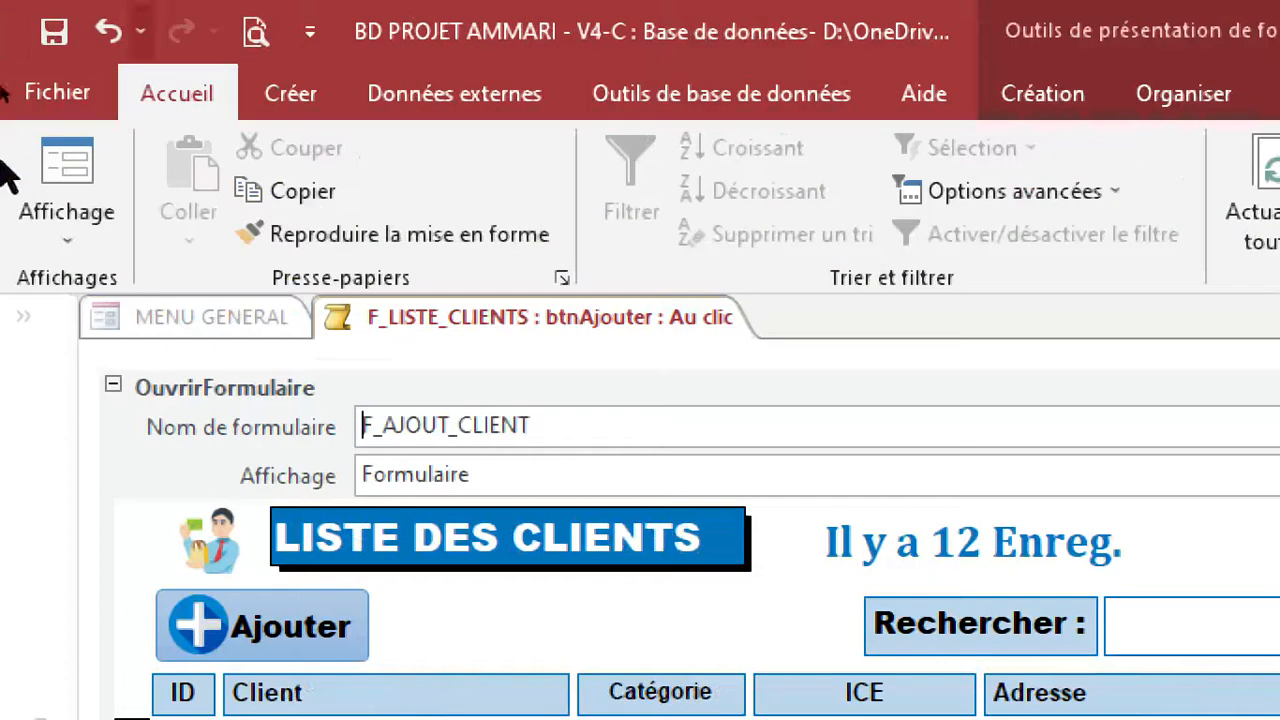
# Save the general menu and switch it to form view.
pyautogui.click(57, 34)
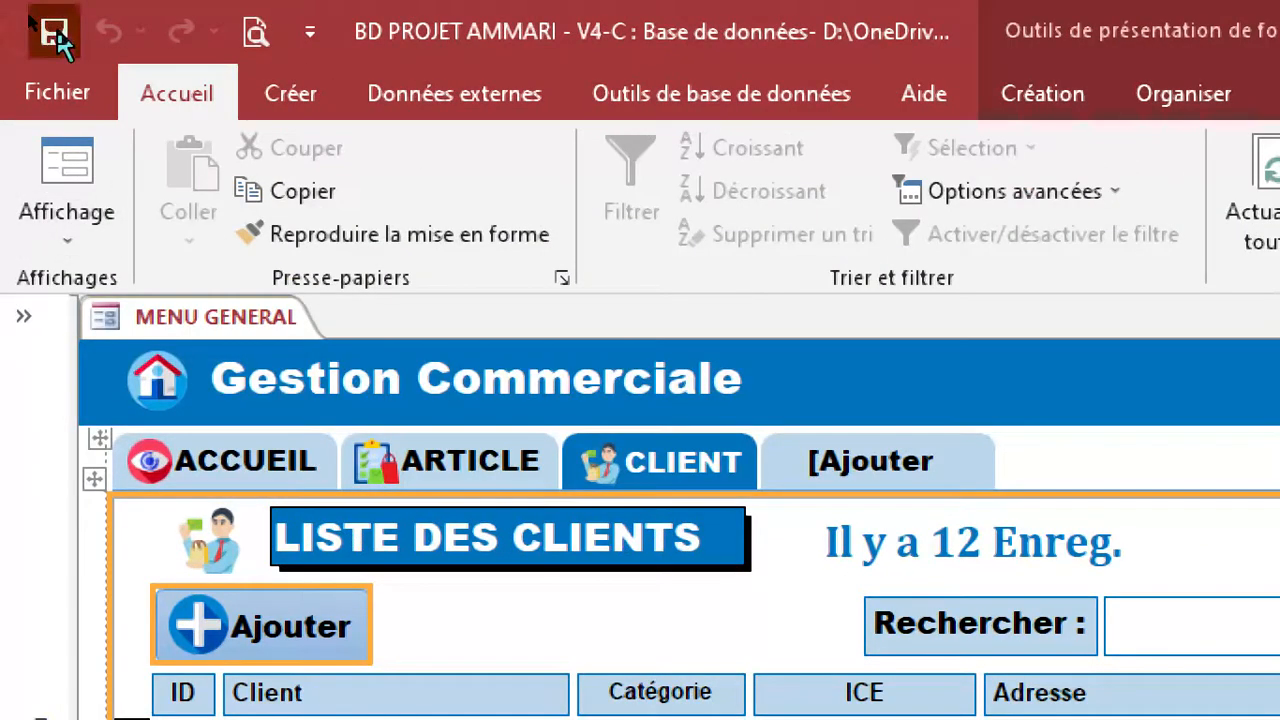
pyautogui.click(57, 34)
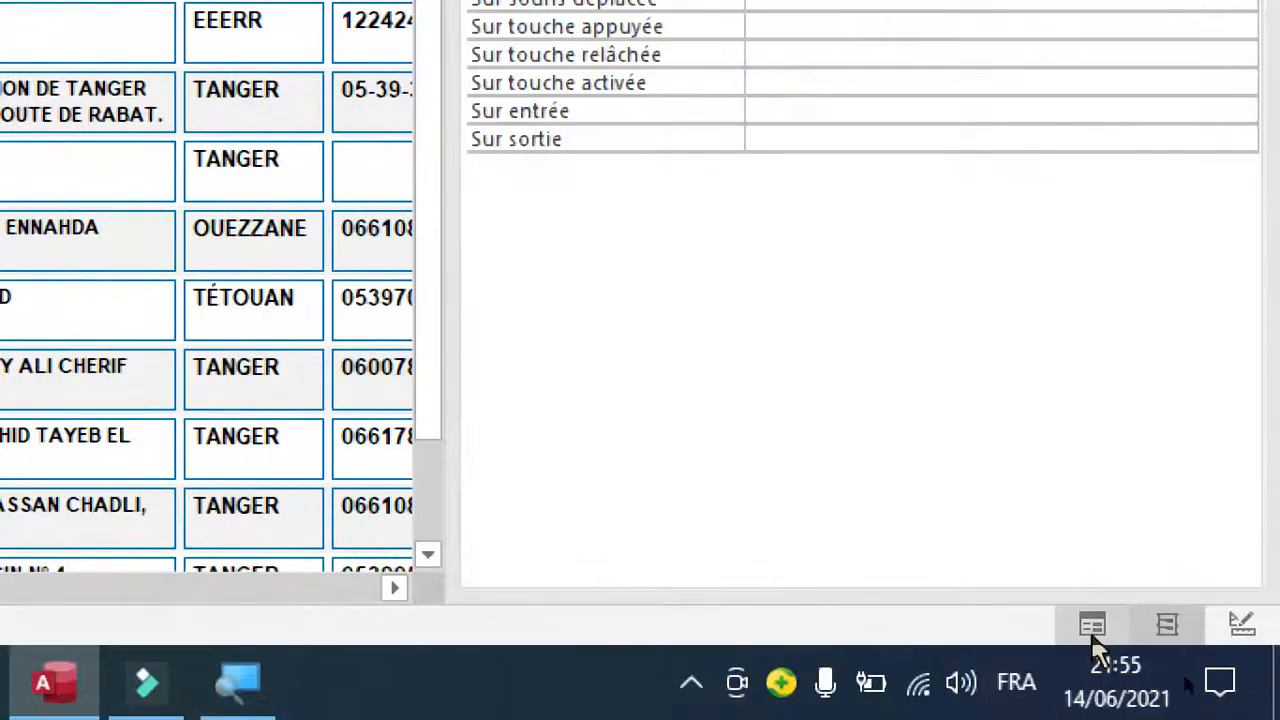
pyautogui.click(1093, 626)
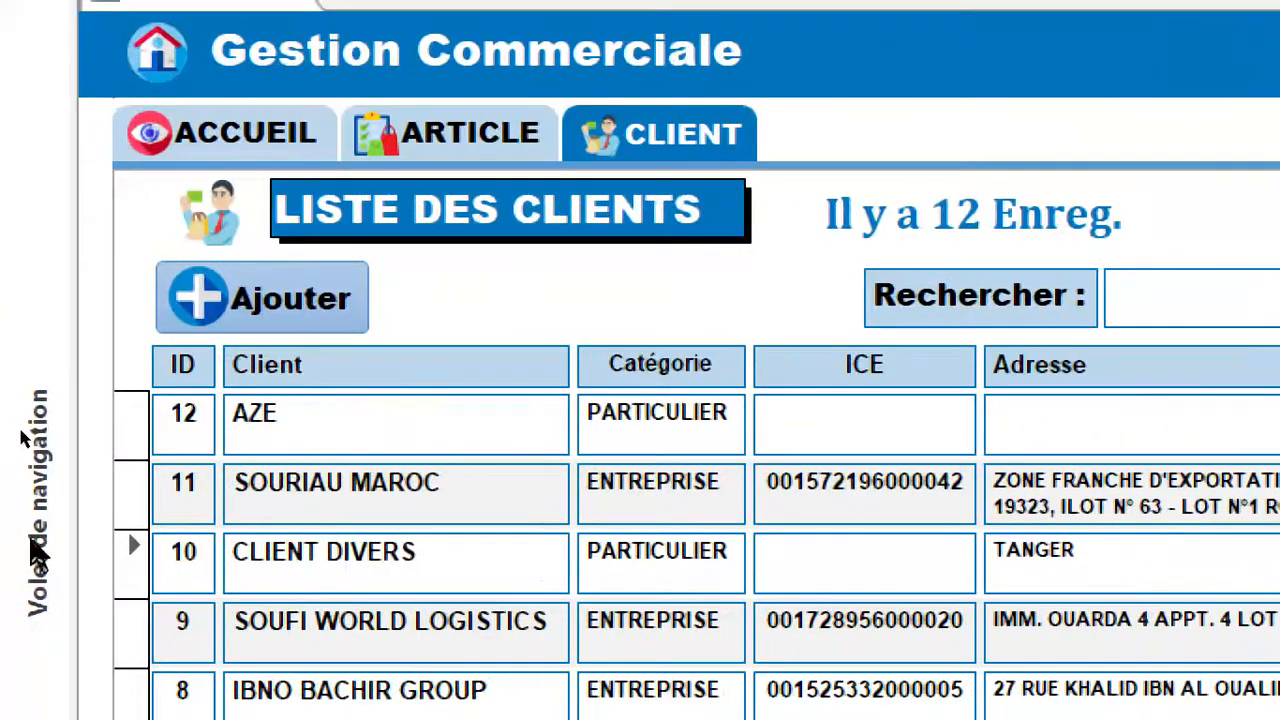
# Add a test client with the client's name, category PARTICULIER, a sample address and city CASA, and validate the record.
pyautogui.click(282, 302)
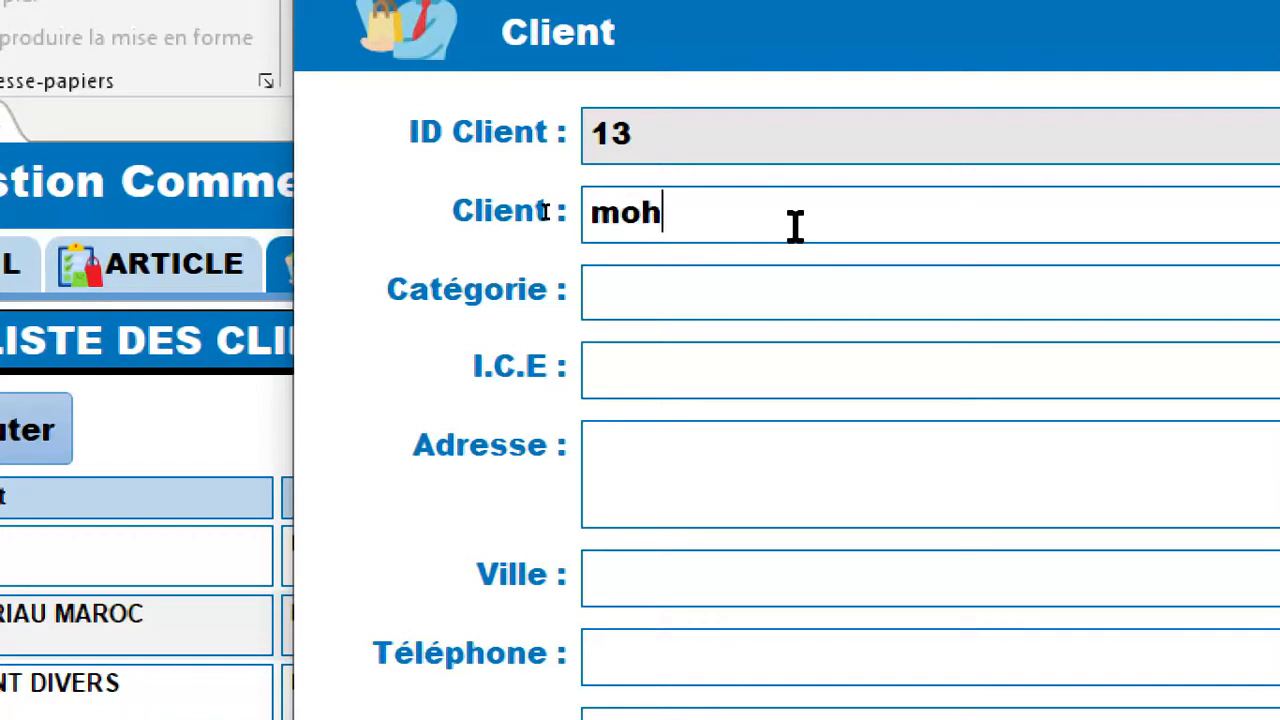
pyautogui.press('Tab')
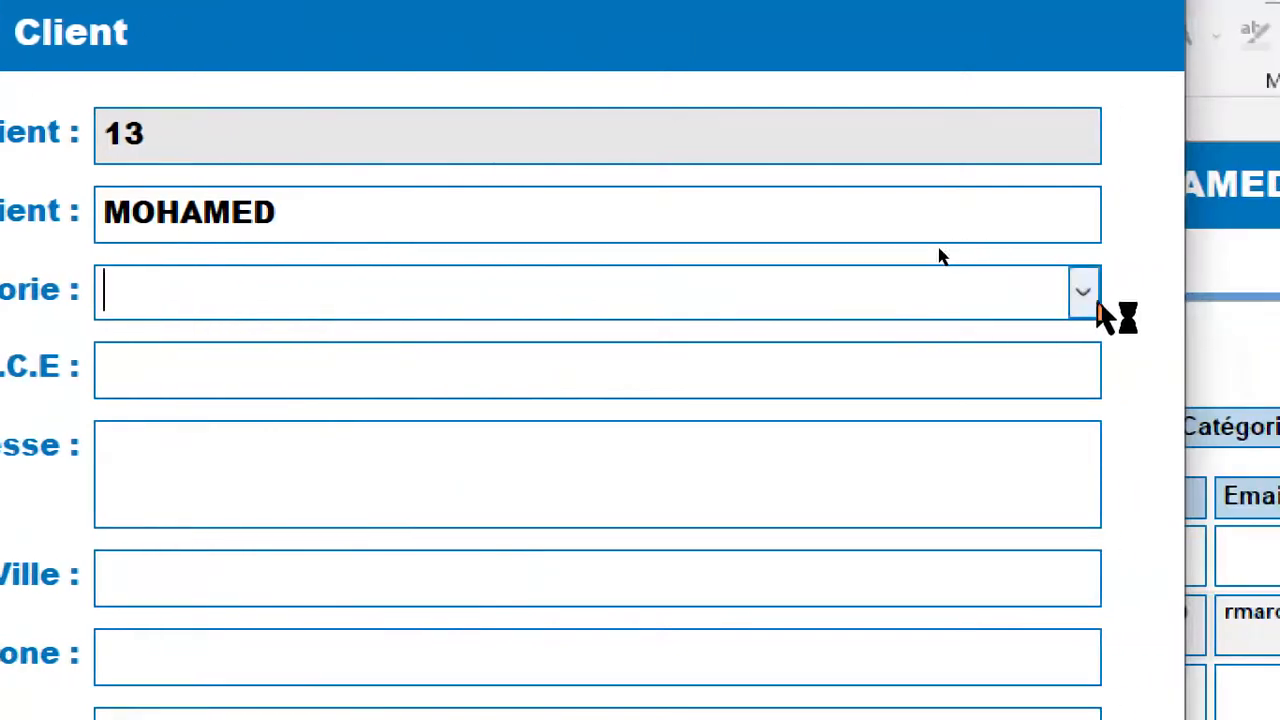
pyautogui.click(1090, 297)
pyautogui.click(220, 392)
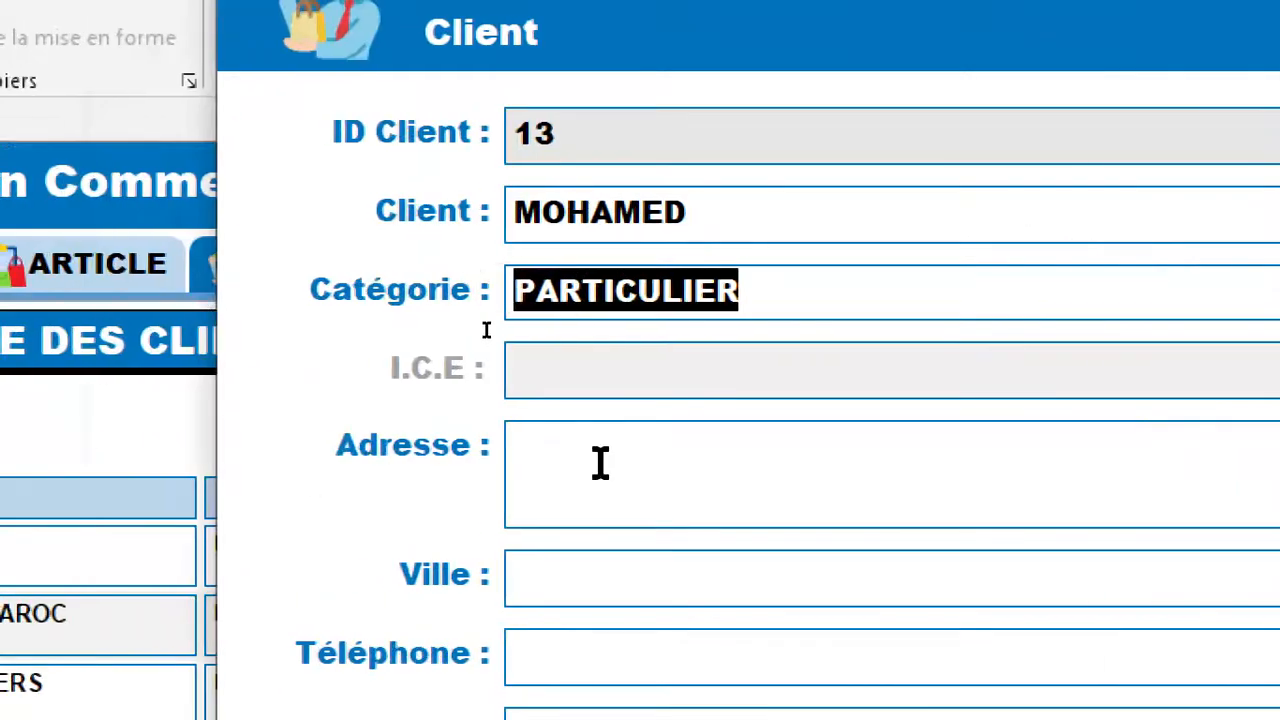
pyautogui.click(195, 463)
pyautogui.write('sdqzfdeq')
pyautogui.press('Tab')
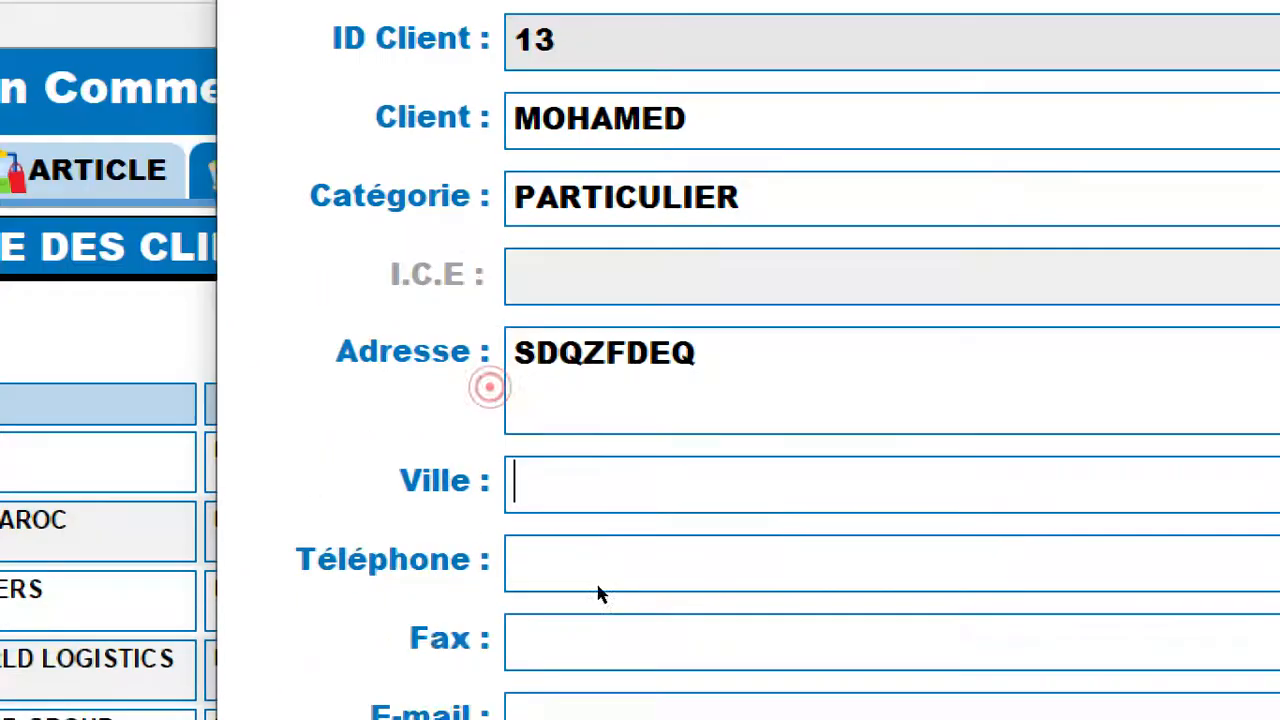
pyautogui.write('casa')
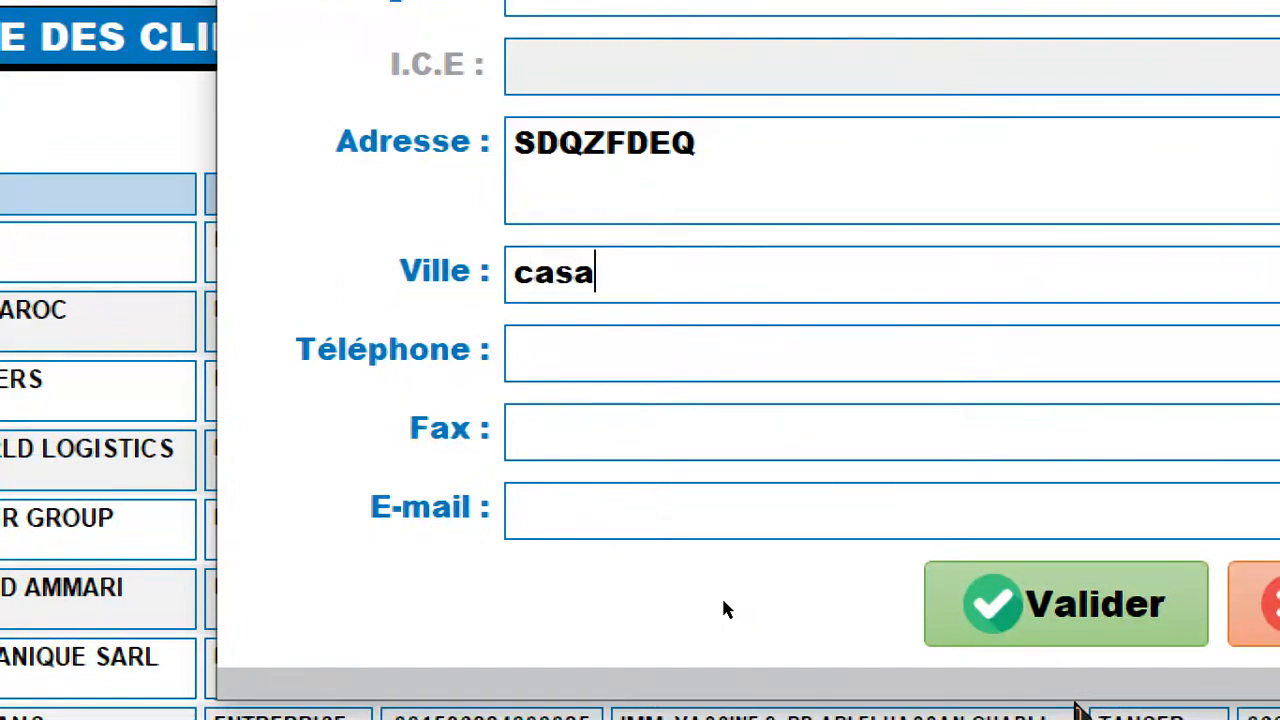
pyautogui.press('Tab')
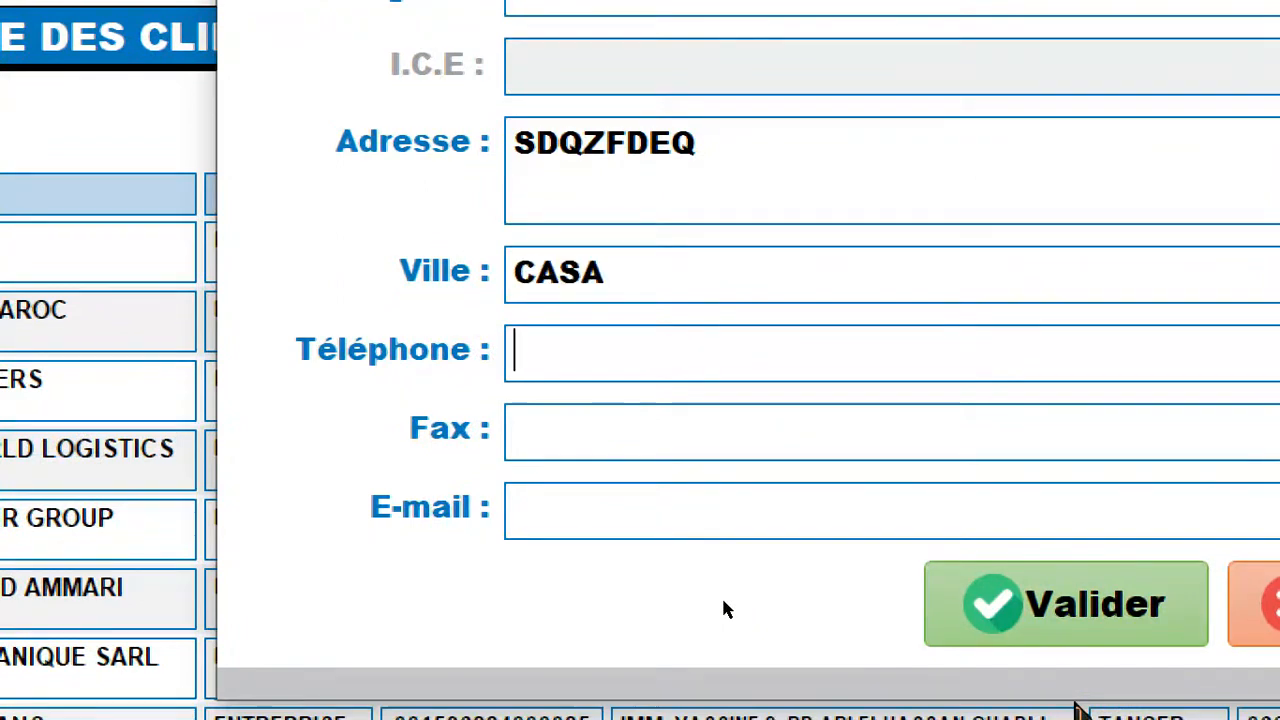
pyautogui.click(1060, 612)
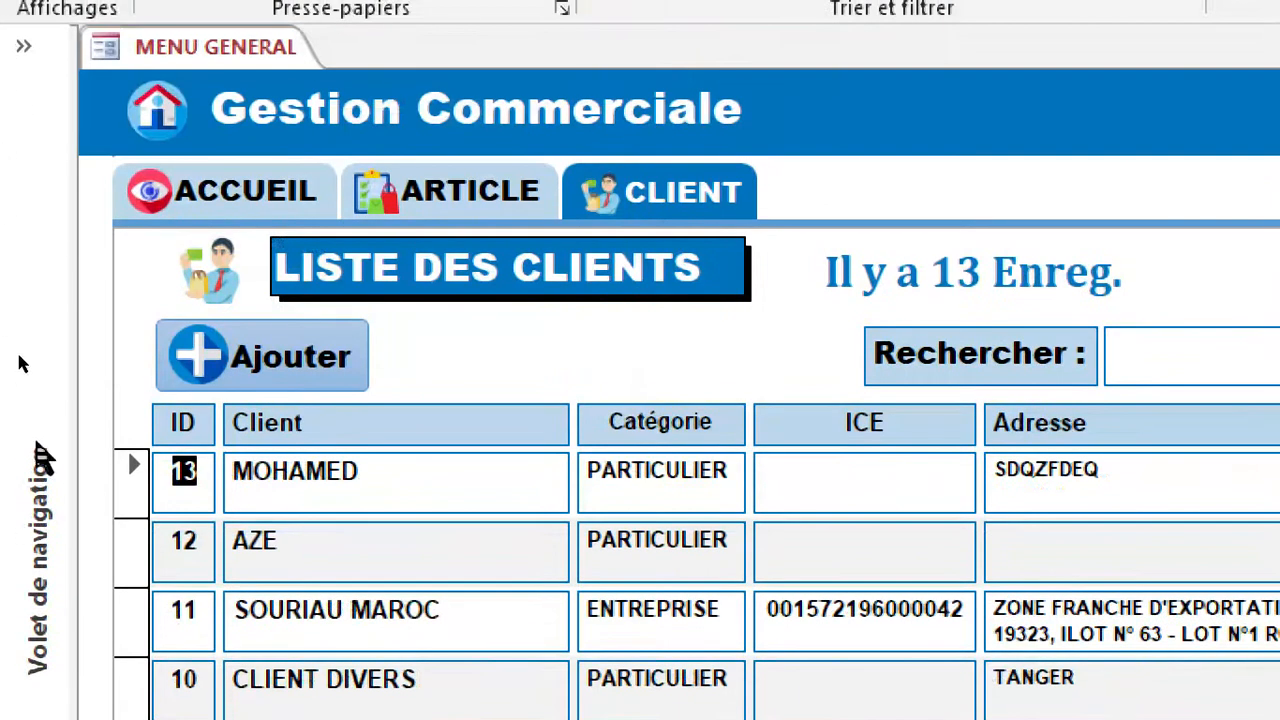
# Show the list of database objects, copy the F_AJOUT_CLIENT form and paste it among the forms.
pyautogui.click(39, 433)
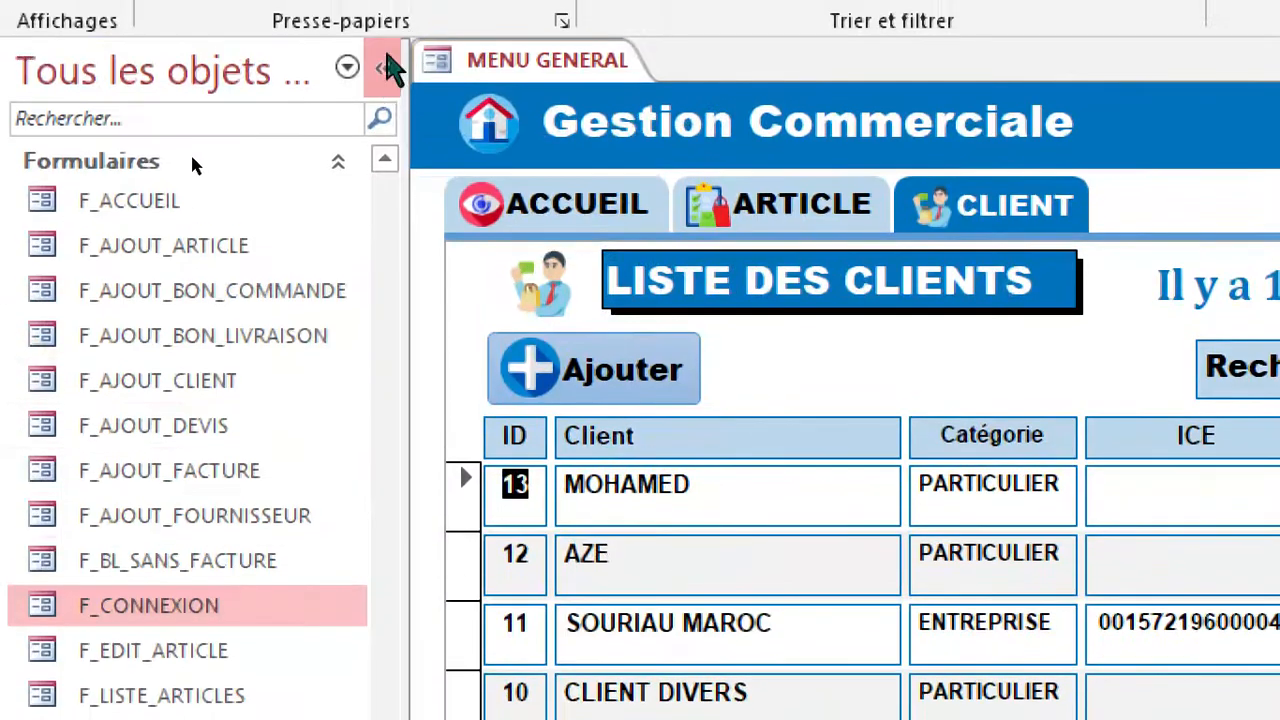
pyautogui.click(383, 55)
pyautogui.click(49, 366)
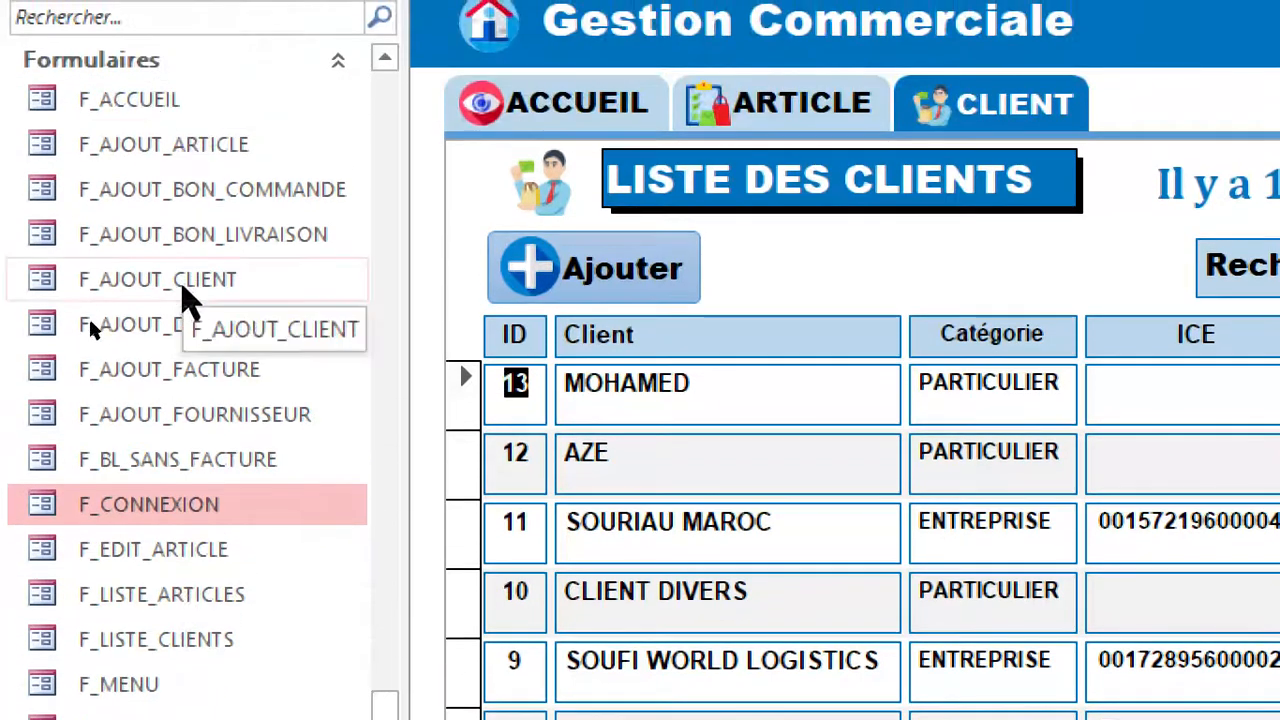
pyautogui.rightClick(182, 281)
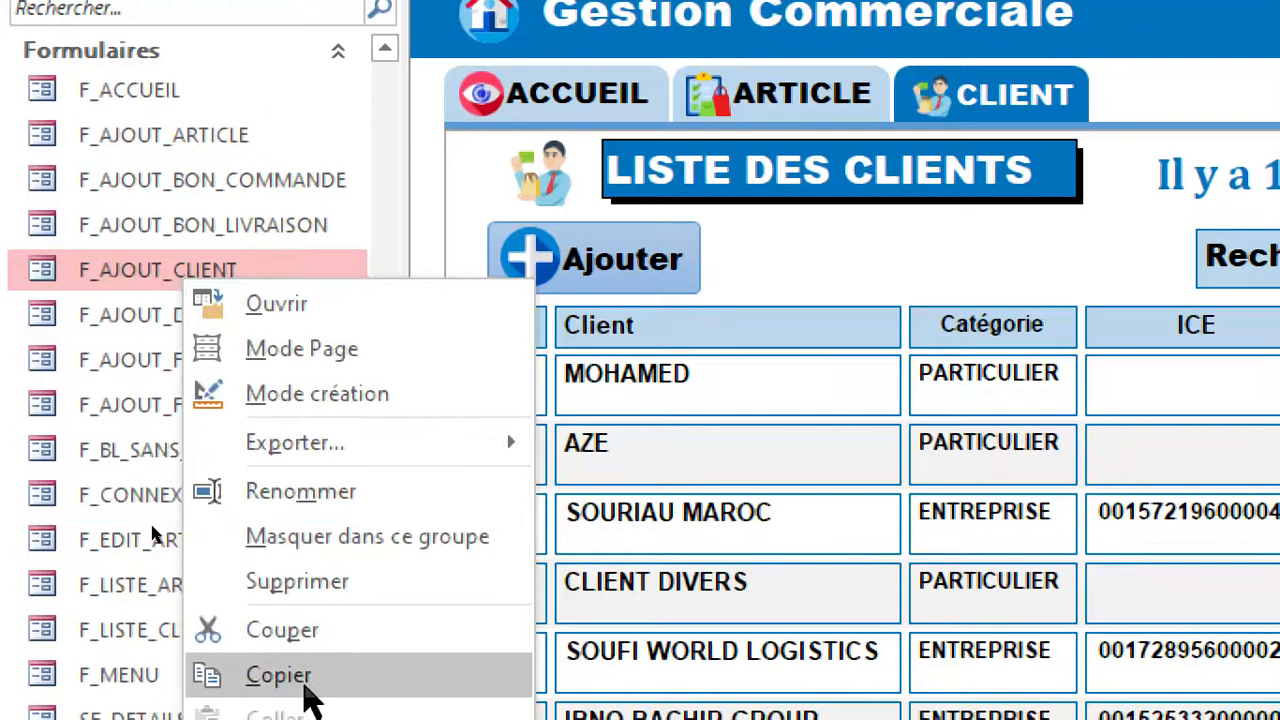
pyautogui.click(280, 680)
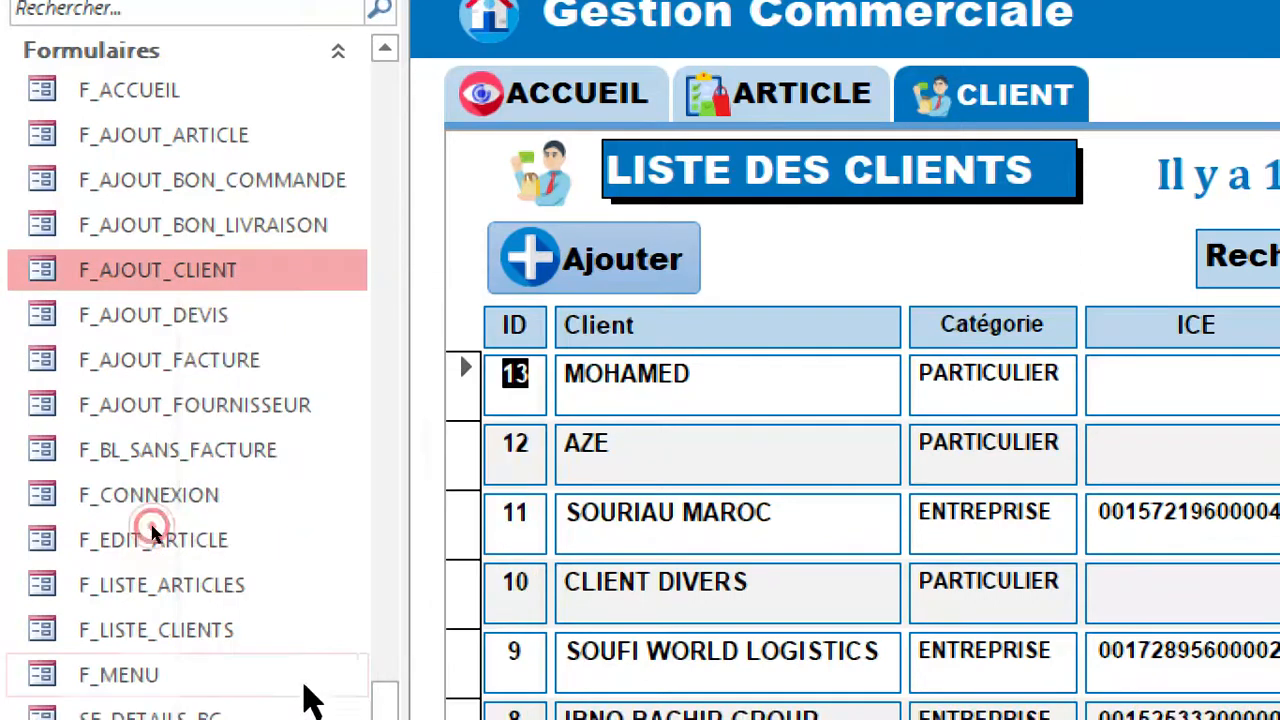
pyautogui.rightClick(178, 280)
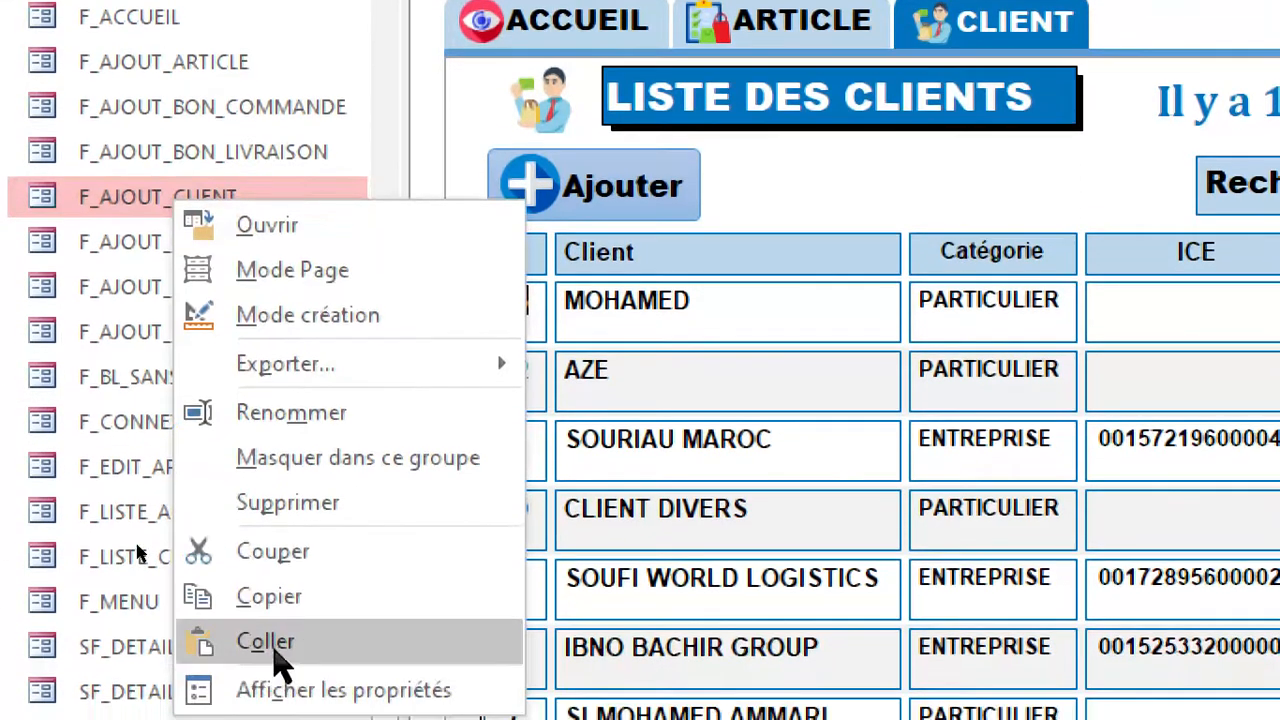
pyautogui.click(270, 643)
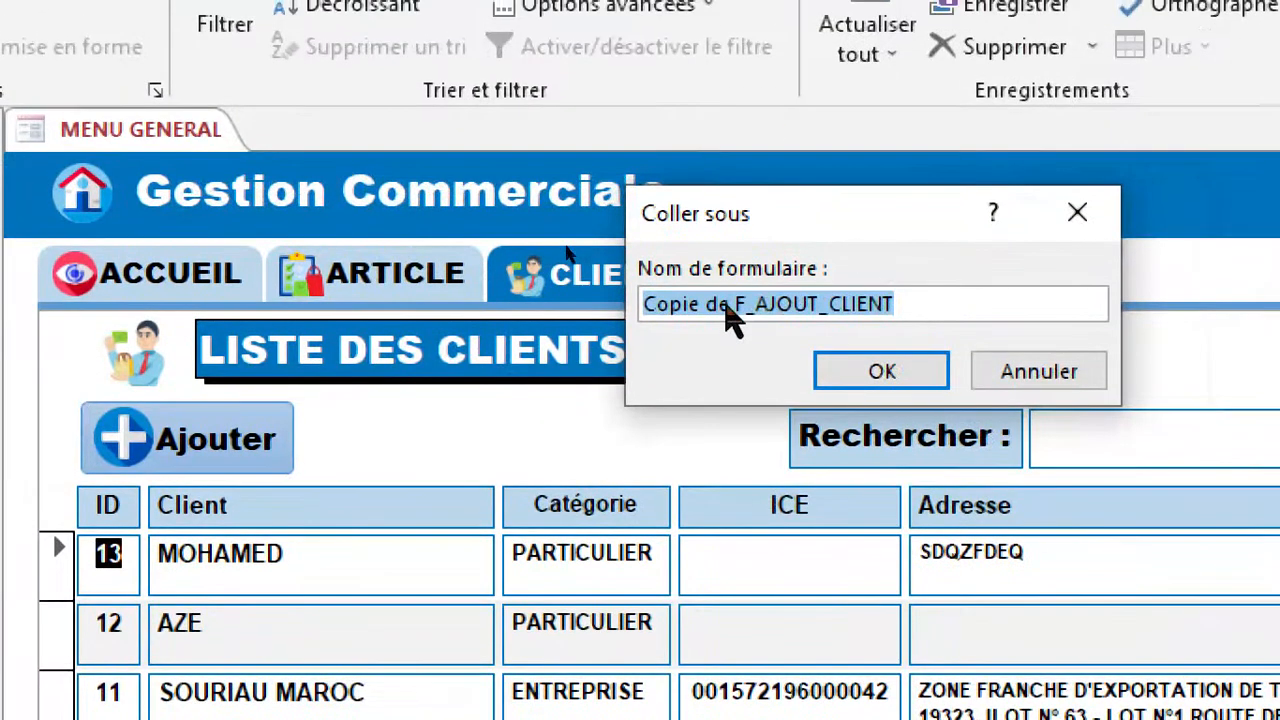
# Name the pasted form F_EDIT_CLIENT and confirm the copy.
pyautogui.click(736, 305)
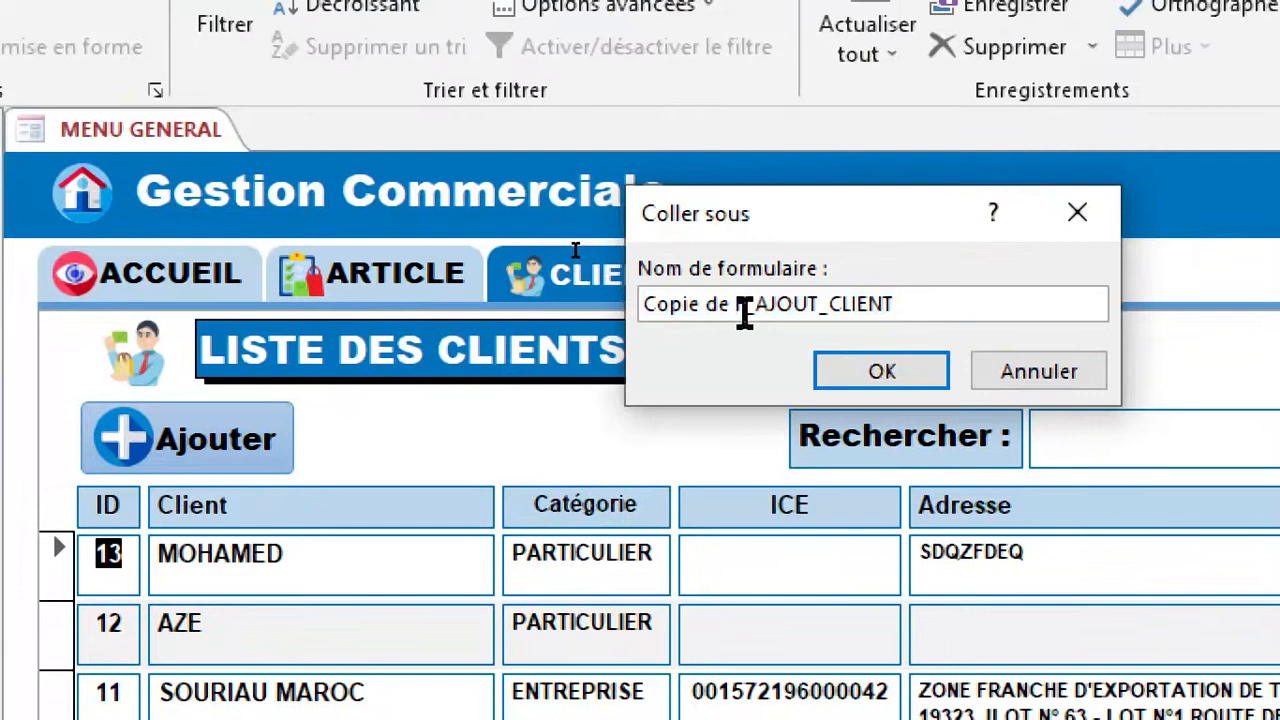
pyautogui.press('BackSpace')
pyautogui.press('BackSpace')
pyautogui.press('BackSpace')
pyautogui.press('BackSpace')
pyautogui.press('BackSpace')
pyautogui.press('BackSpace')
pyautogui.press('BackSpace')
pyautogui.press('BackSpace')
pyautogui.press('BackSpace')
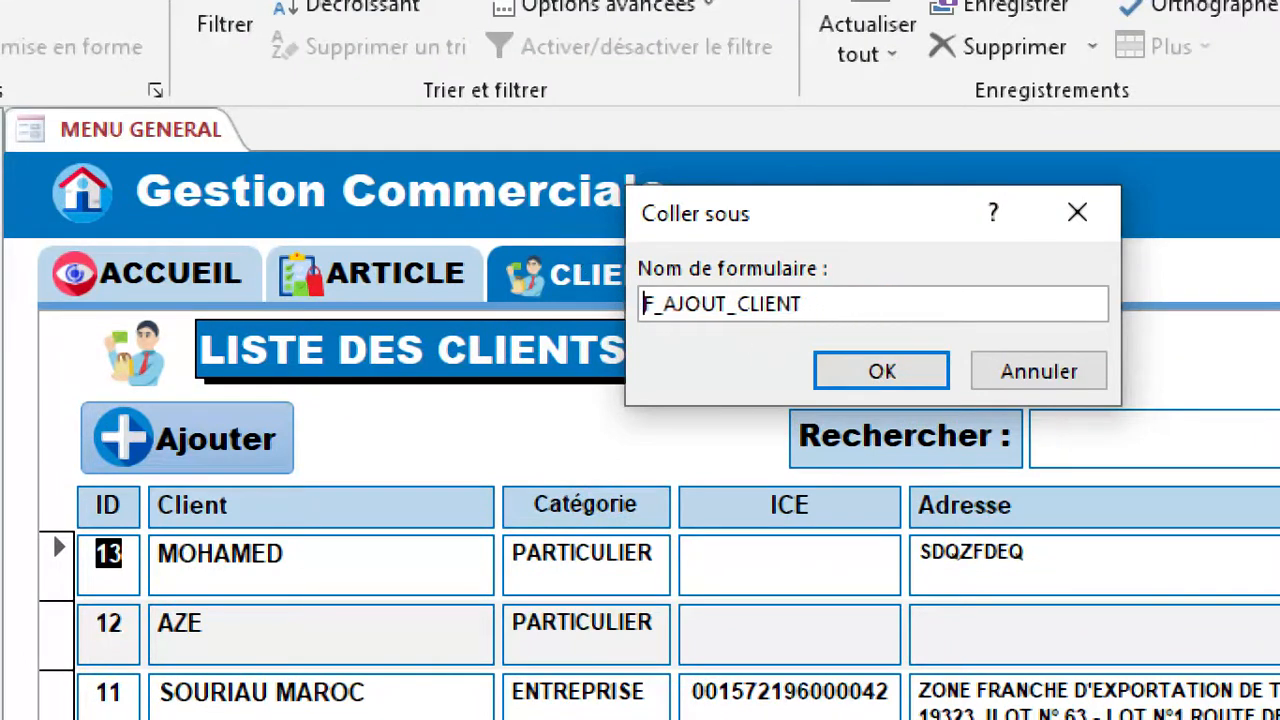
pyautogui.doubleClick(704, 305)
pyautogui.write('ed')
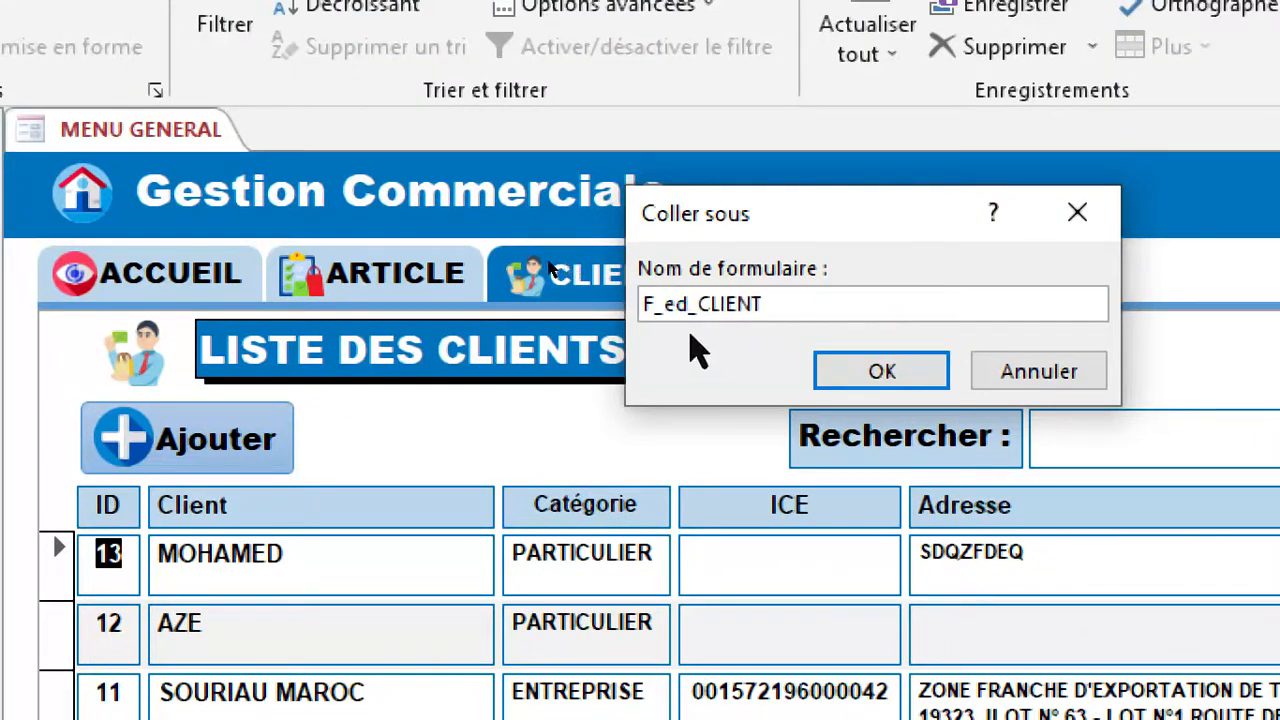
pyautogui.press('BackSpace')
pyautogui.press('BackSpace')
pyautogui.write('EDIT')
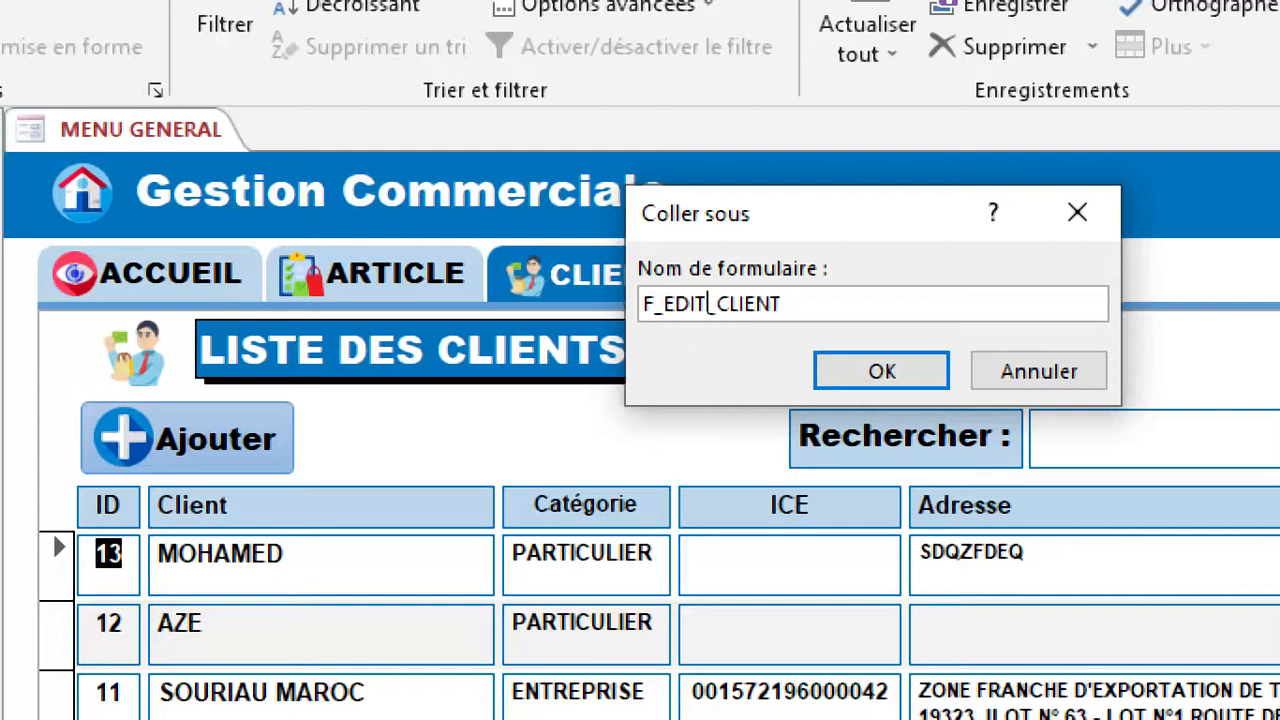
pyautogui.click(881, 368)
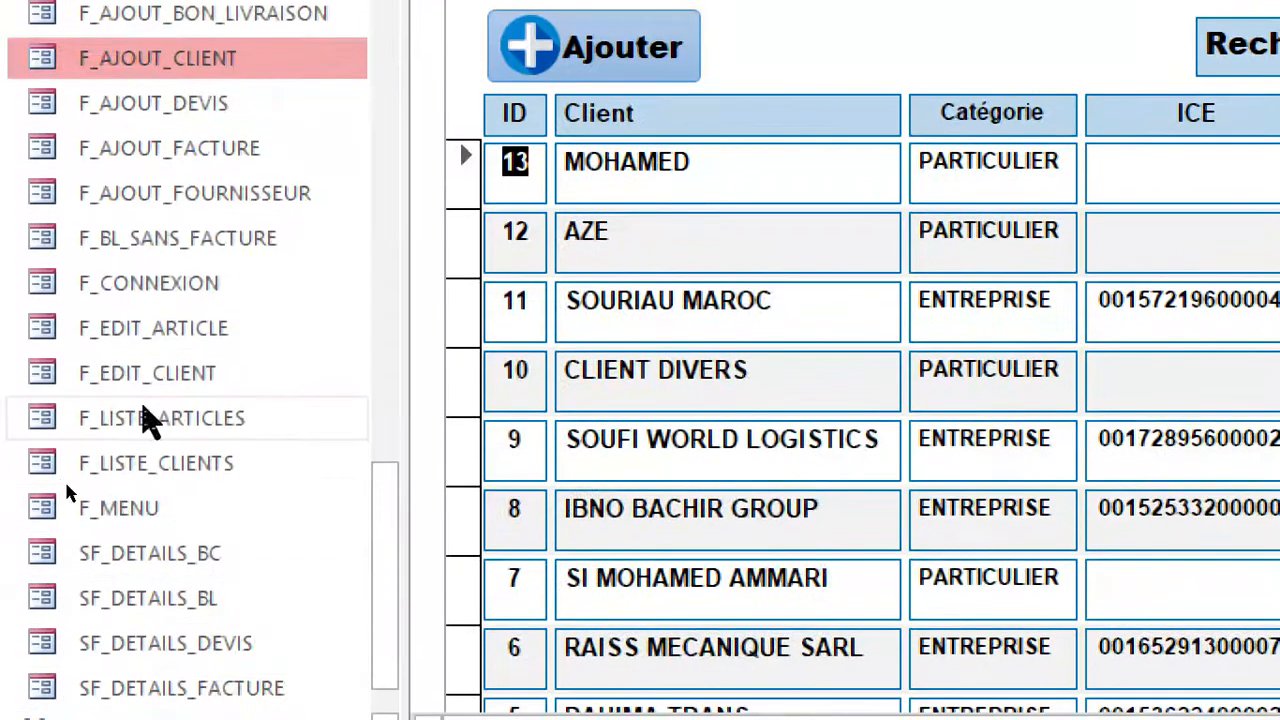
# Open the F_EDIT_CLIENT form in design view.
pyautogui.click(183, 375)
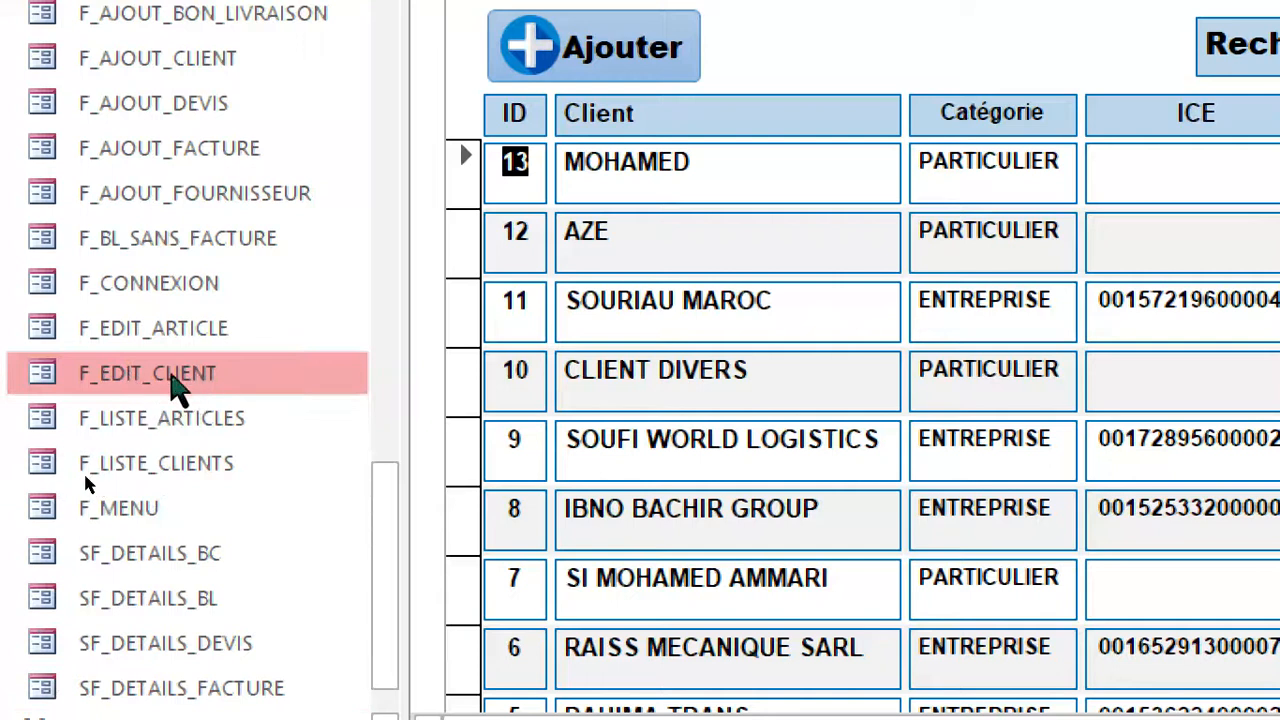
pyautogui.rightClick(175, 385)
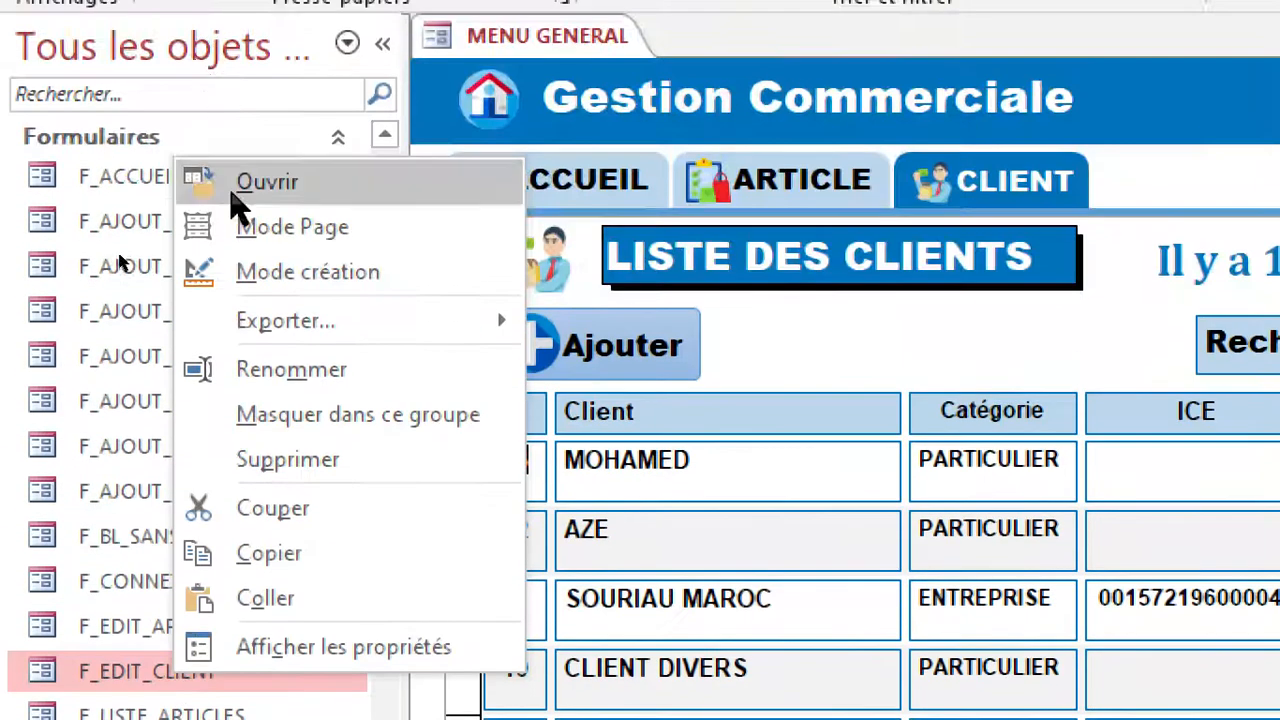
pyautogui.click(260, 274)
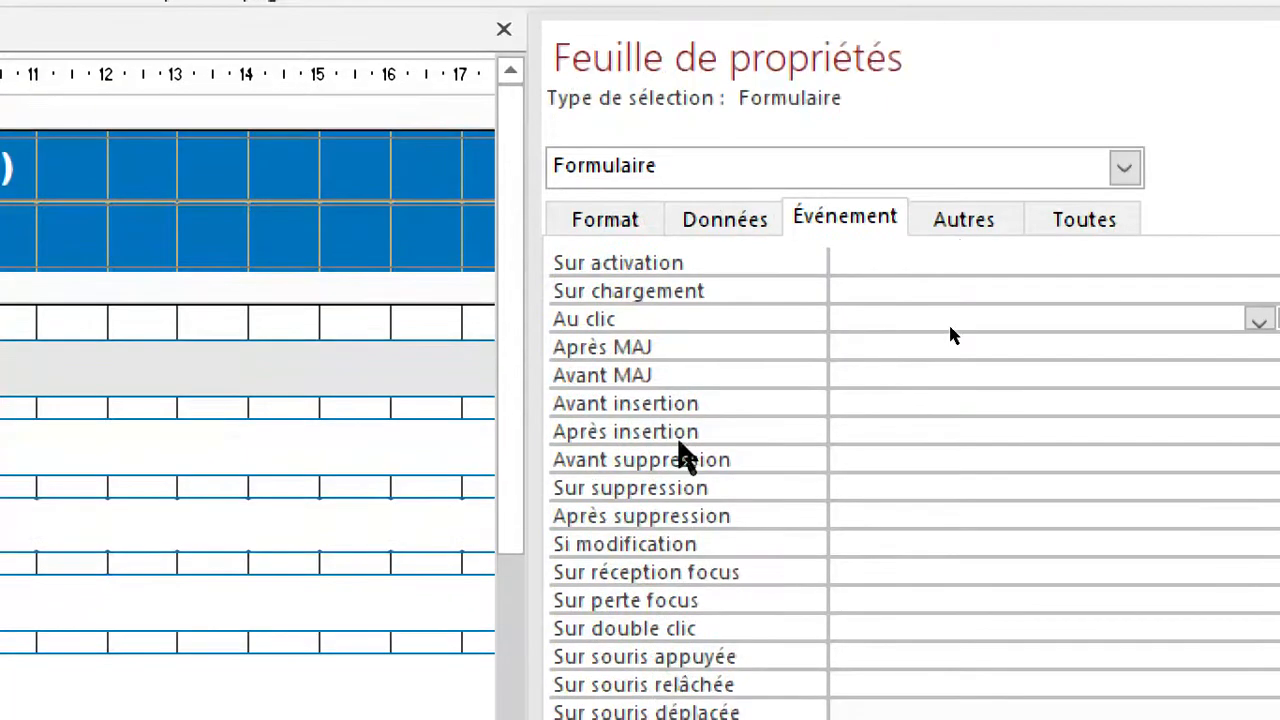
# Remove the embedded macro from the Sur ouverture event of the F_EDIT_CLIENT form.
pyautogui.click(705, 165)
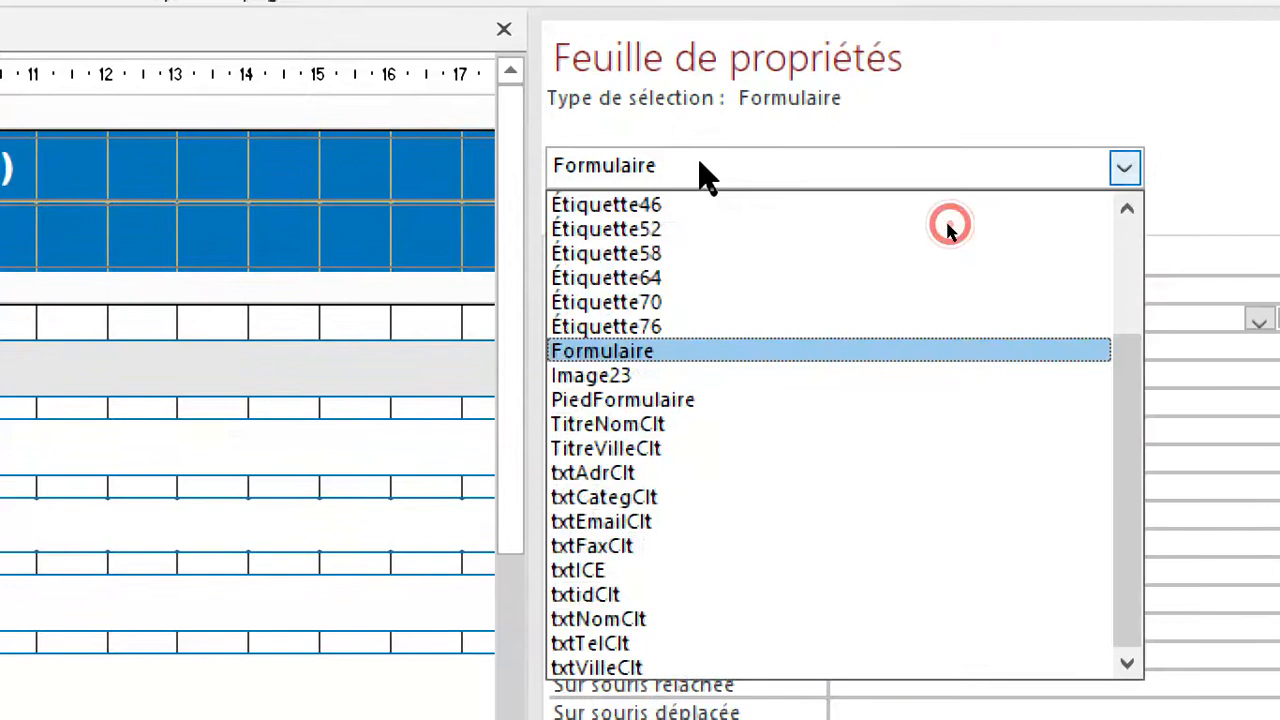
pyautogui.click(636, 349)
pyautogui.click(851, 213)
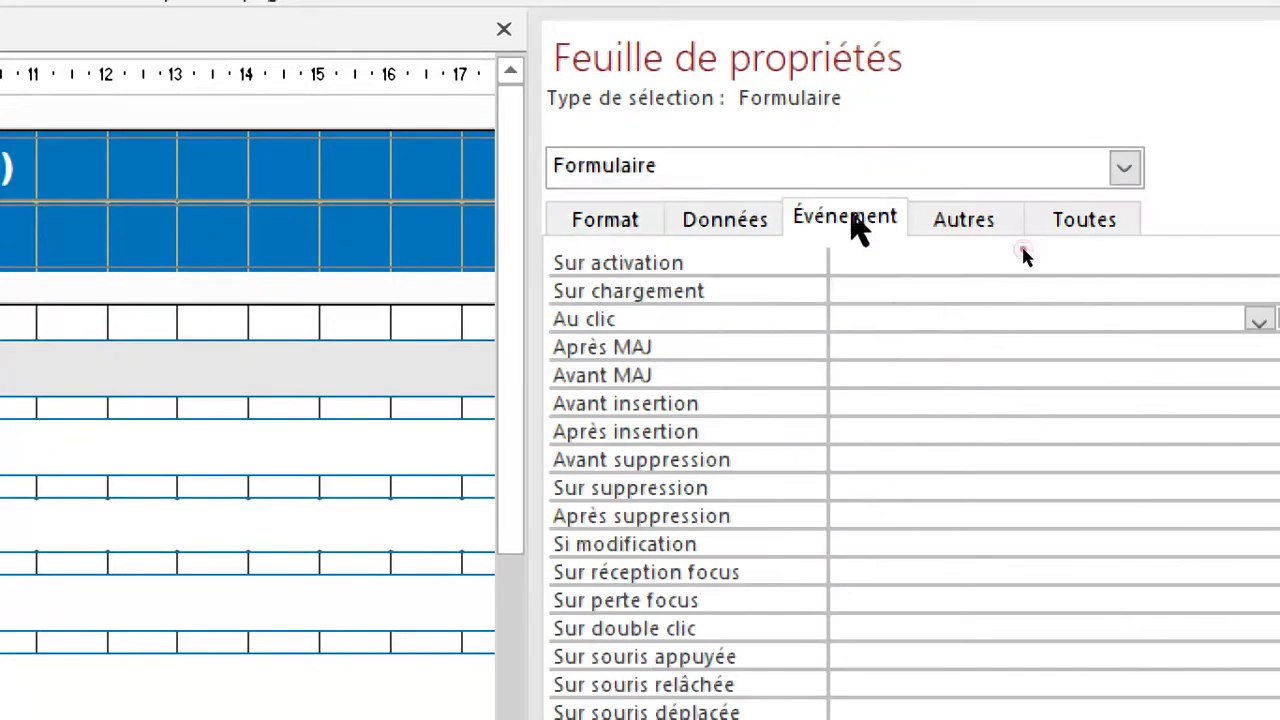
pyautogui.click(835, 422)
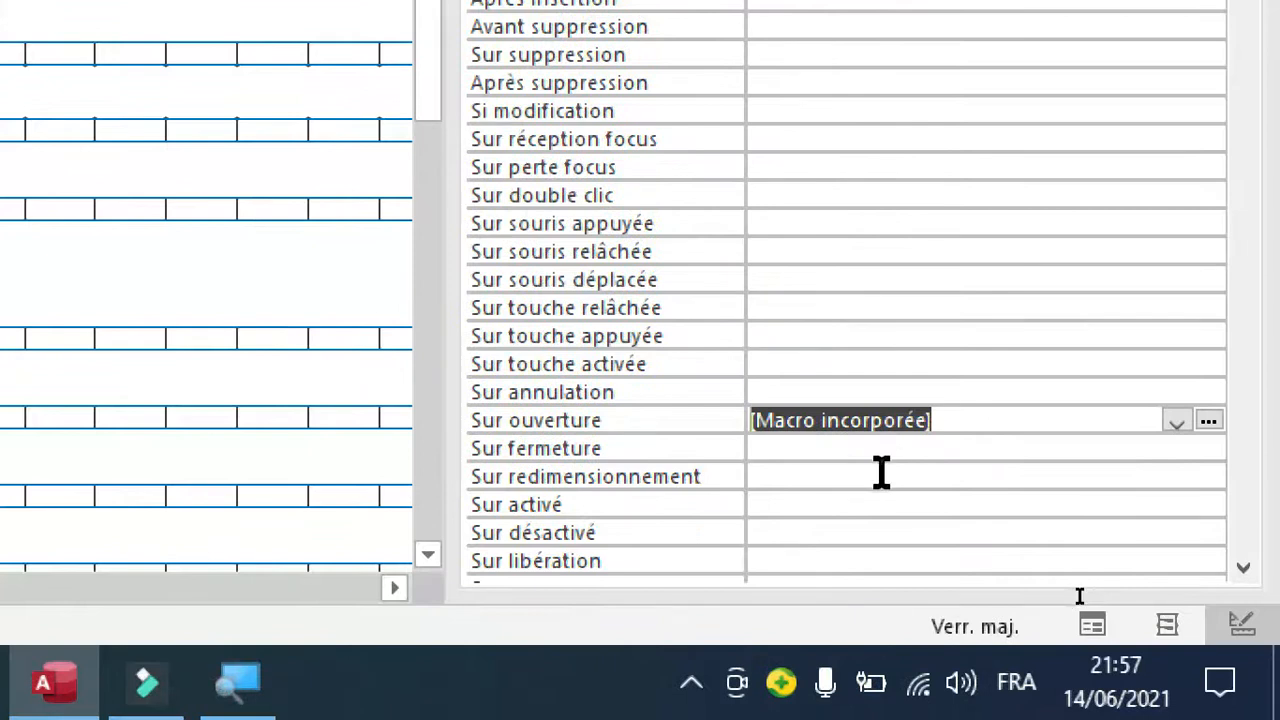
pyautogui.press('Delete')
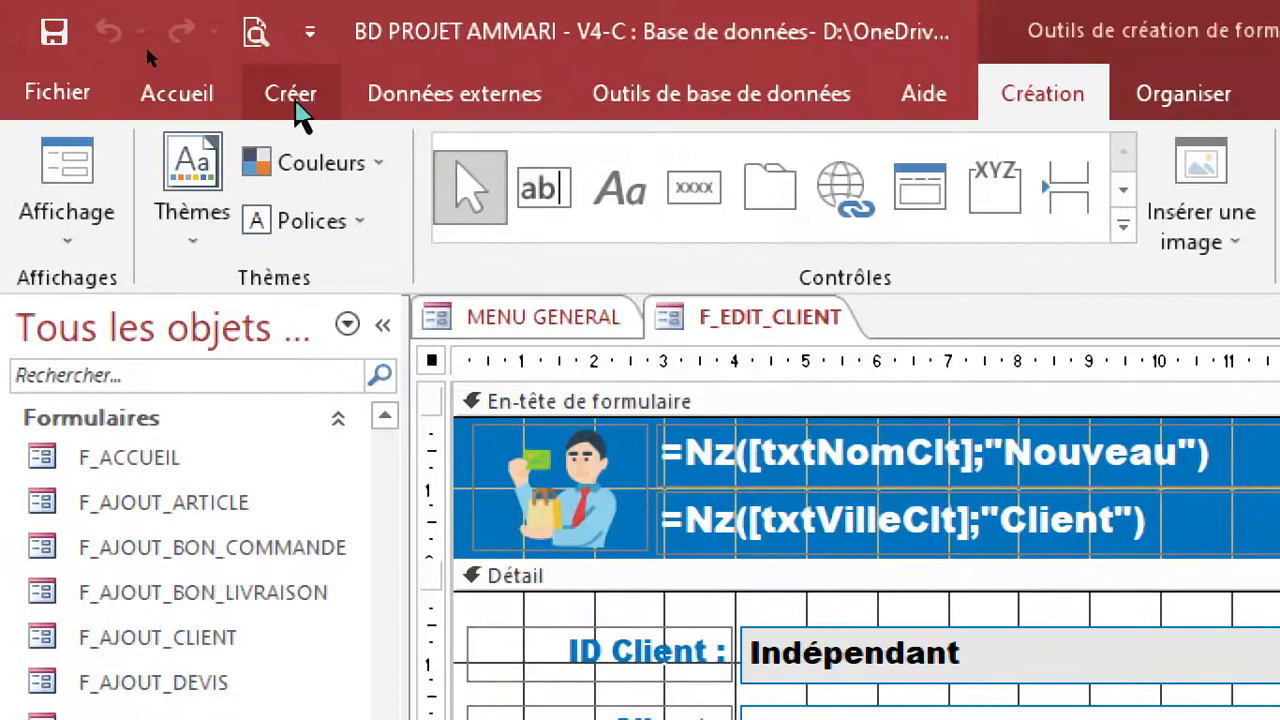
# Create a new query in design view and add the T_CLIENT table to it.
pyautogui.click(293, 96)
pyautogui.click(745, 253)
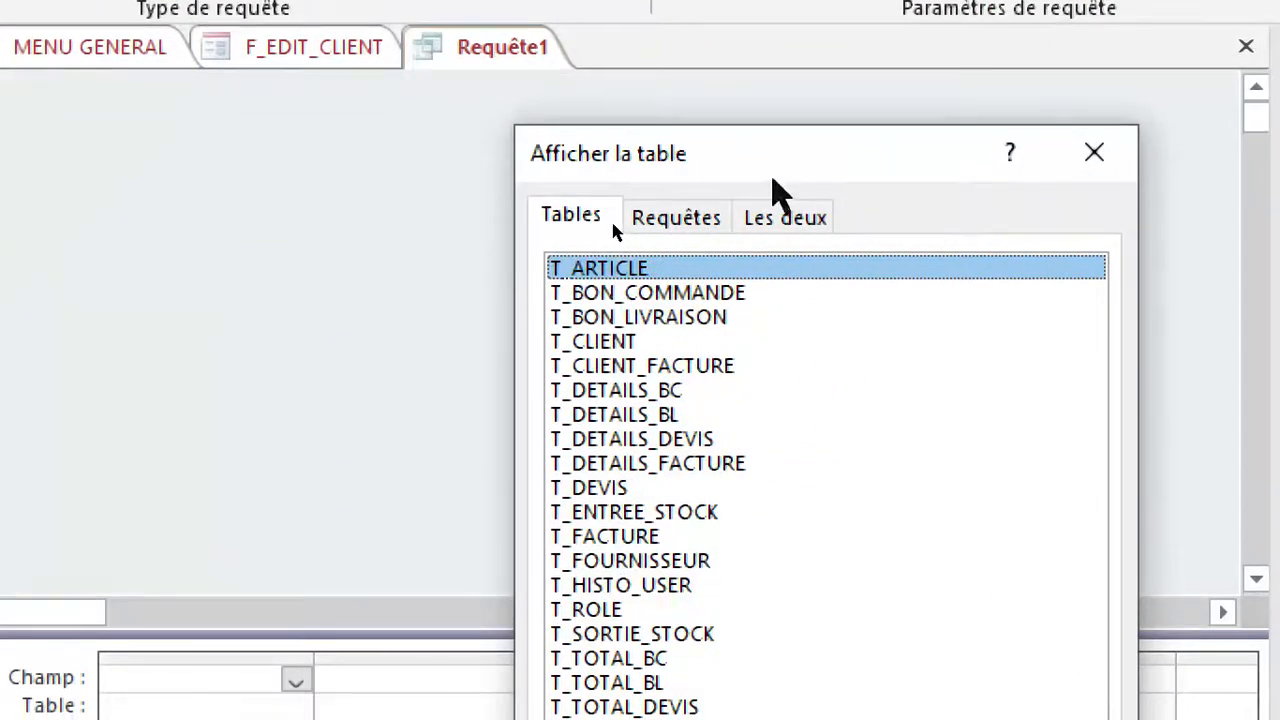
pyautogui.moveTo(765, 140); pyautogui.dragTo(757, 32)
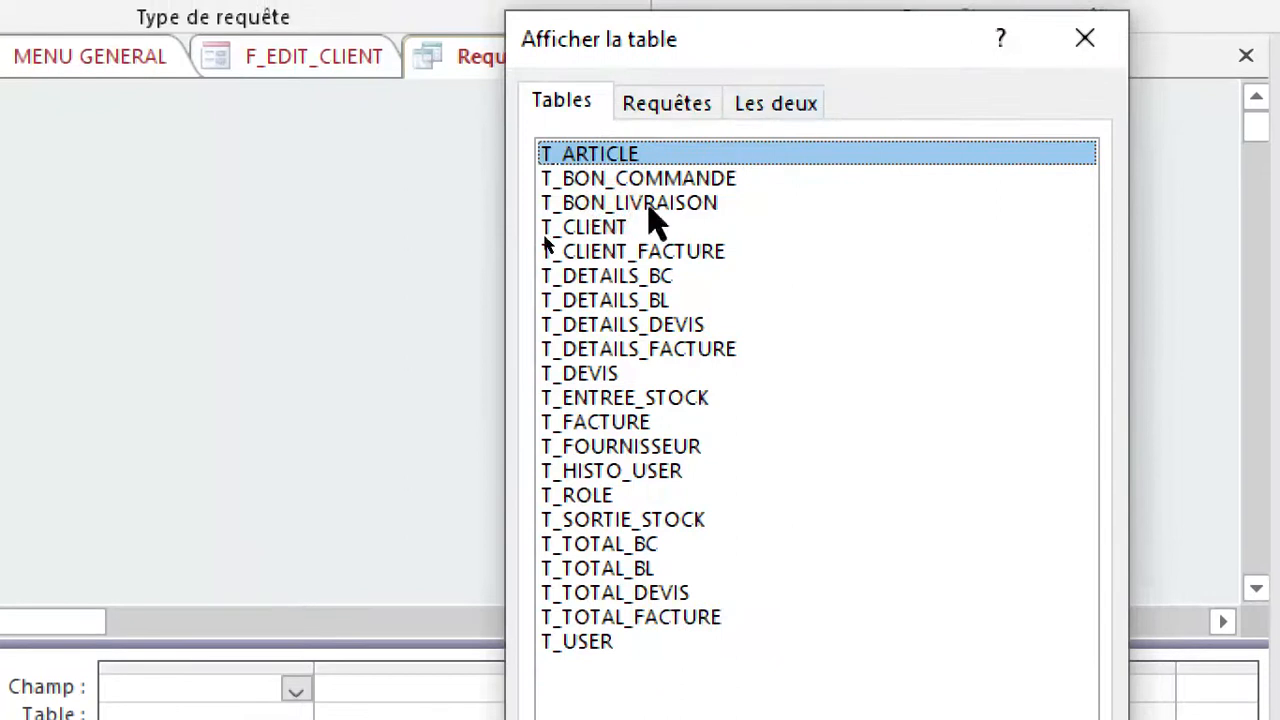
pyautogui.doubleClick(591, 228)
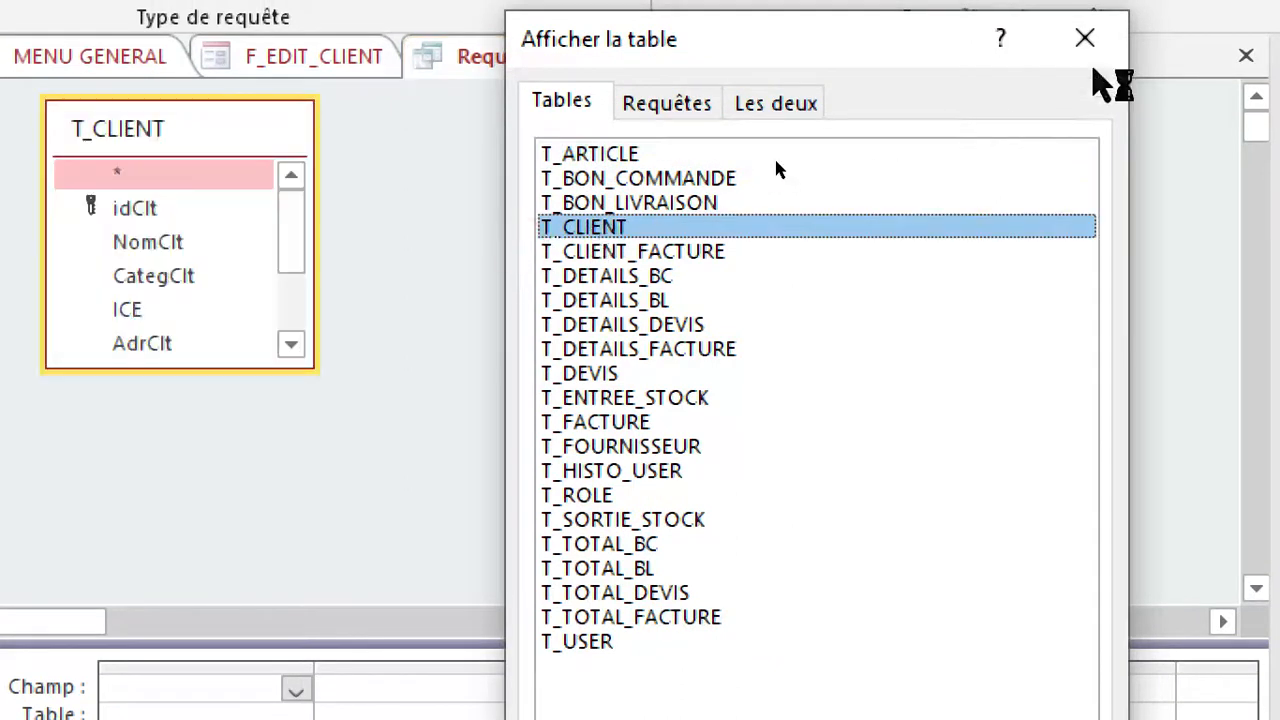
pyautogui.click(1098, 44)
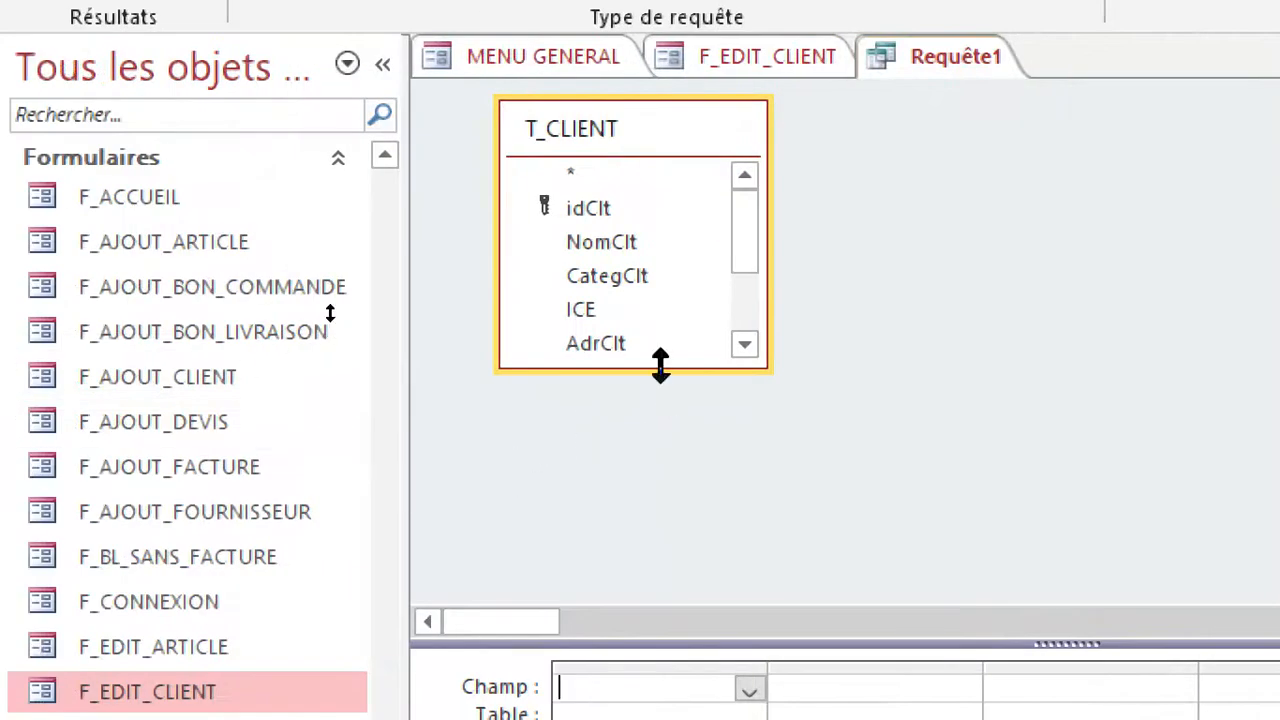
# Add all T_CLIENT fields from idClt to EmailClt to the query grid and convert the query to an update query.
pyautogui.moveTo(660, 365); pyautogui.dragTo(684, 530)
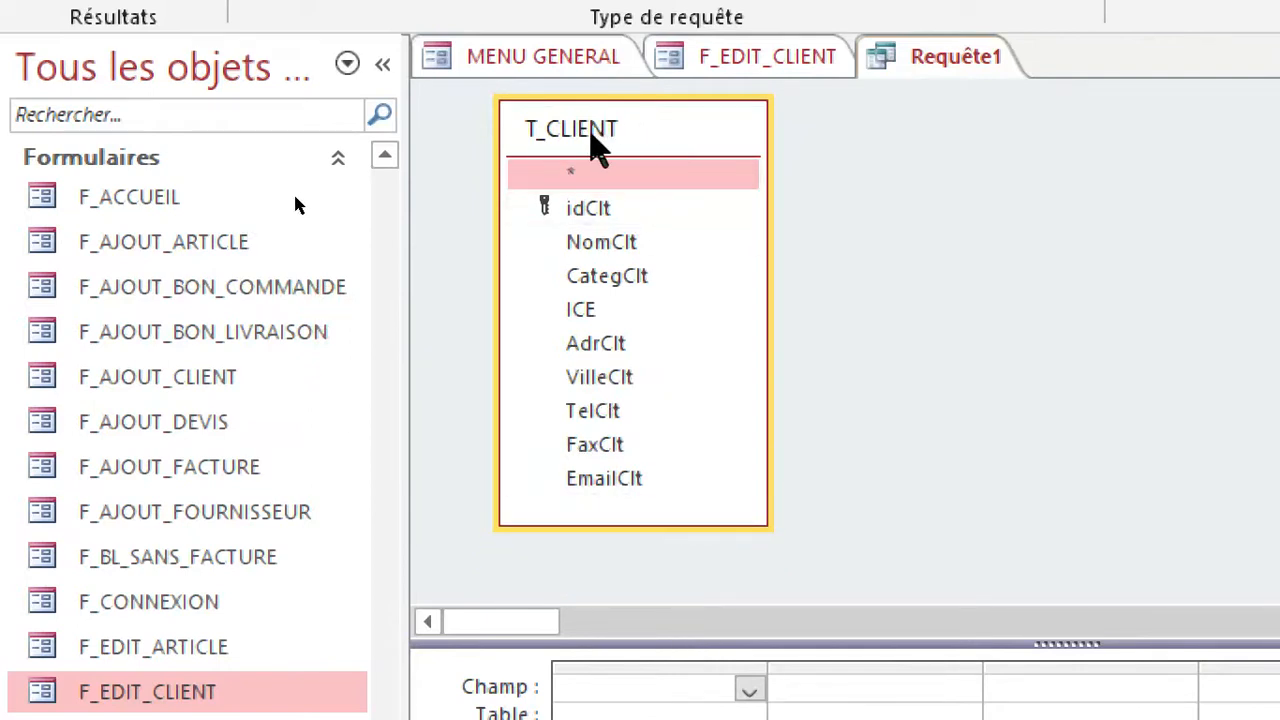
pyautogui.doubleClick(620, 135)
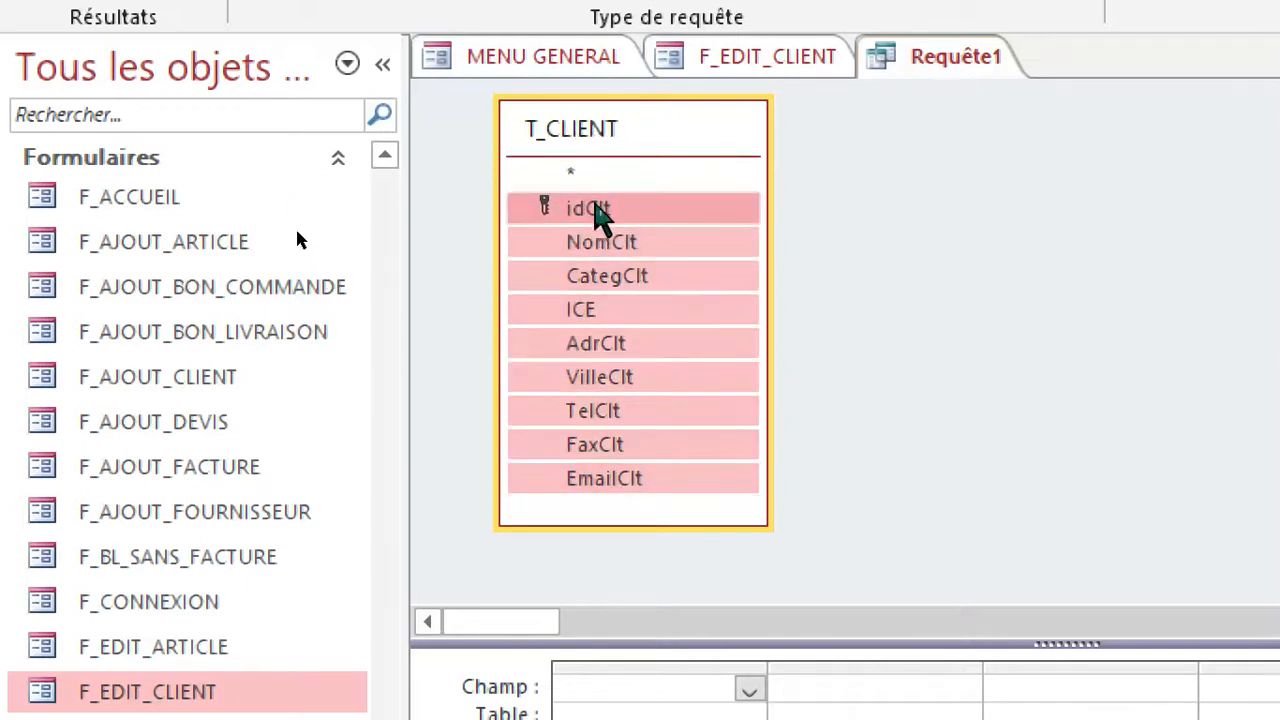
pyautogui.moveTo(605, 215); pyautogui.dragTo(648, 700)
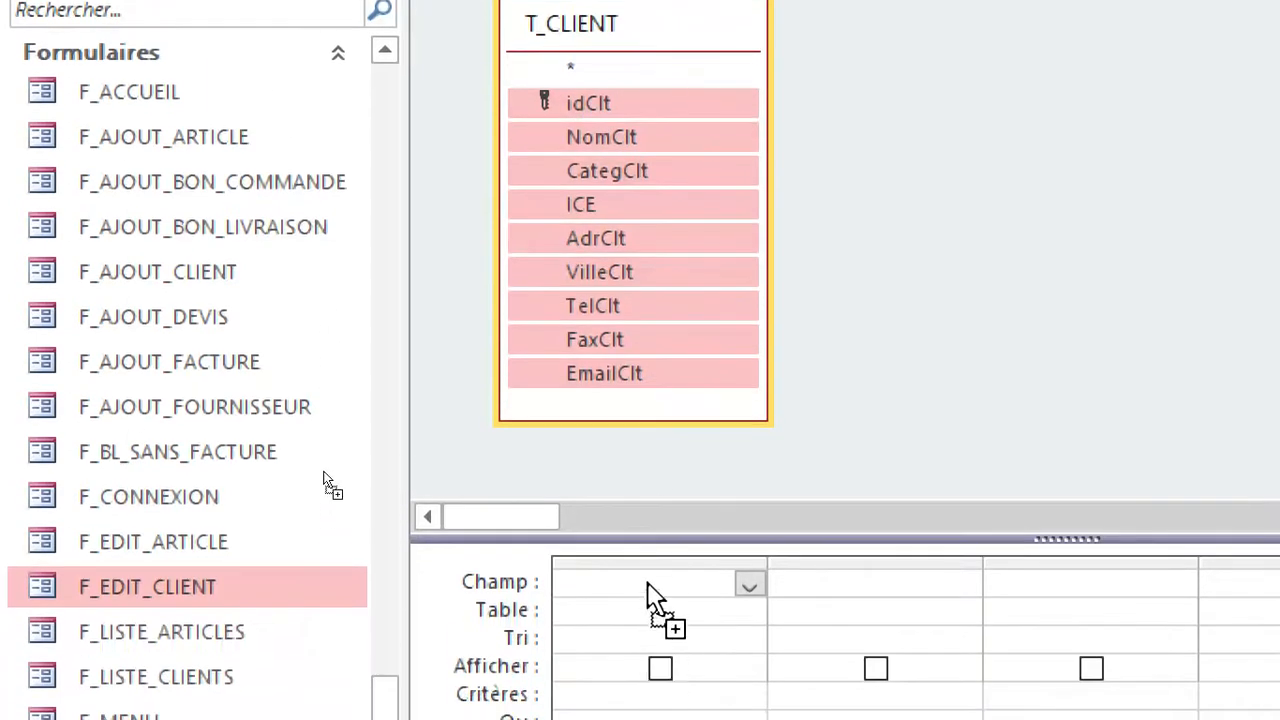
pyautogui.moveTo(647, 585); pyautogui.dragTo(623, 576)
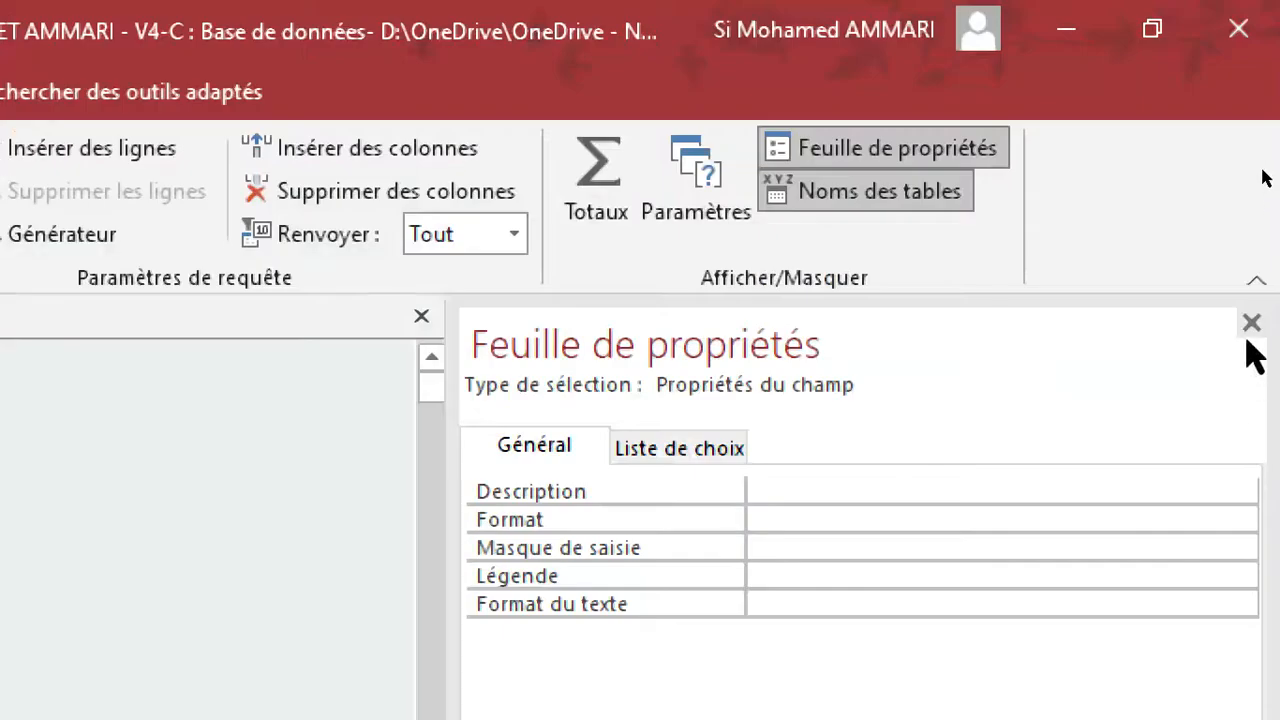
pyautogui.click(1251, 322)
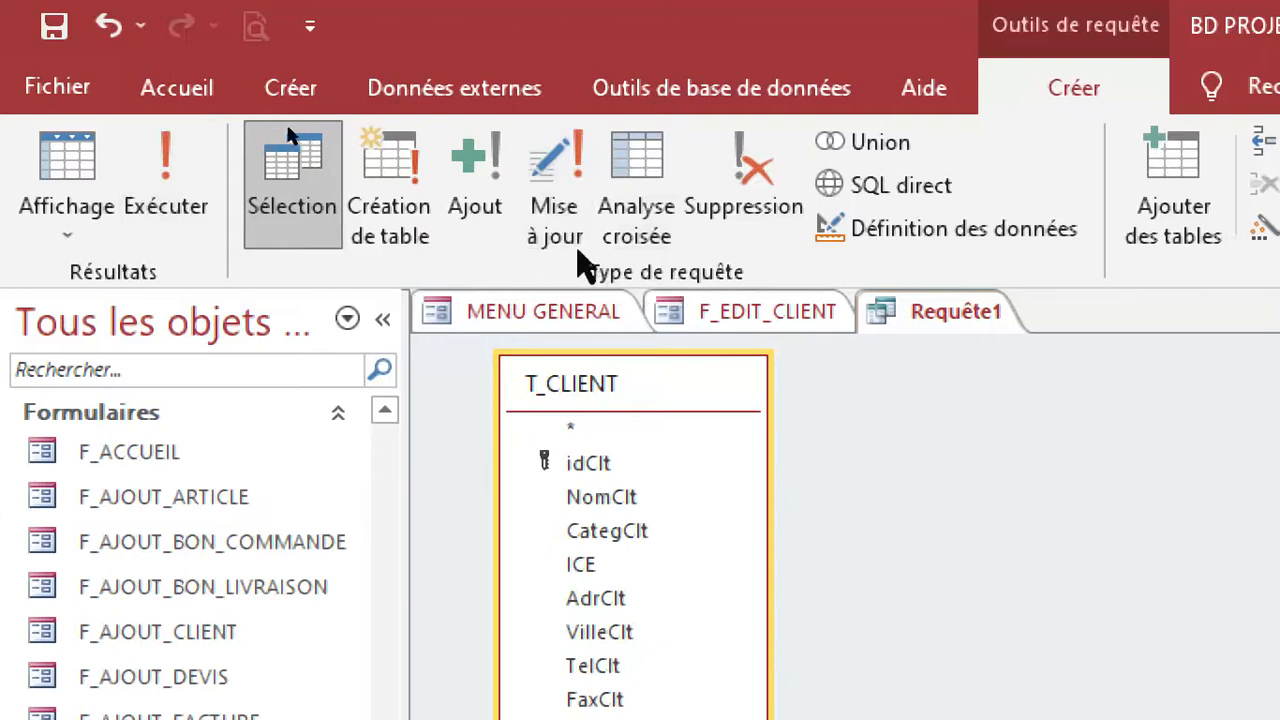
pyautogui.click(556, 238)
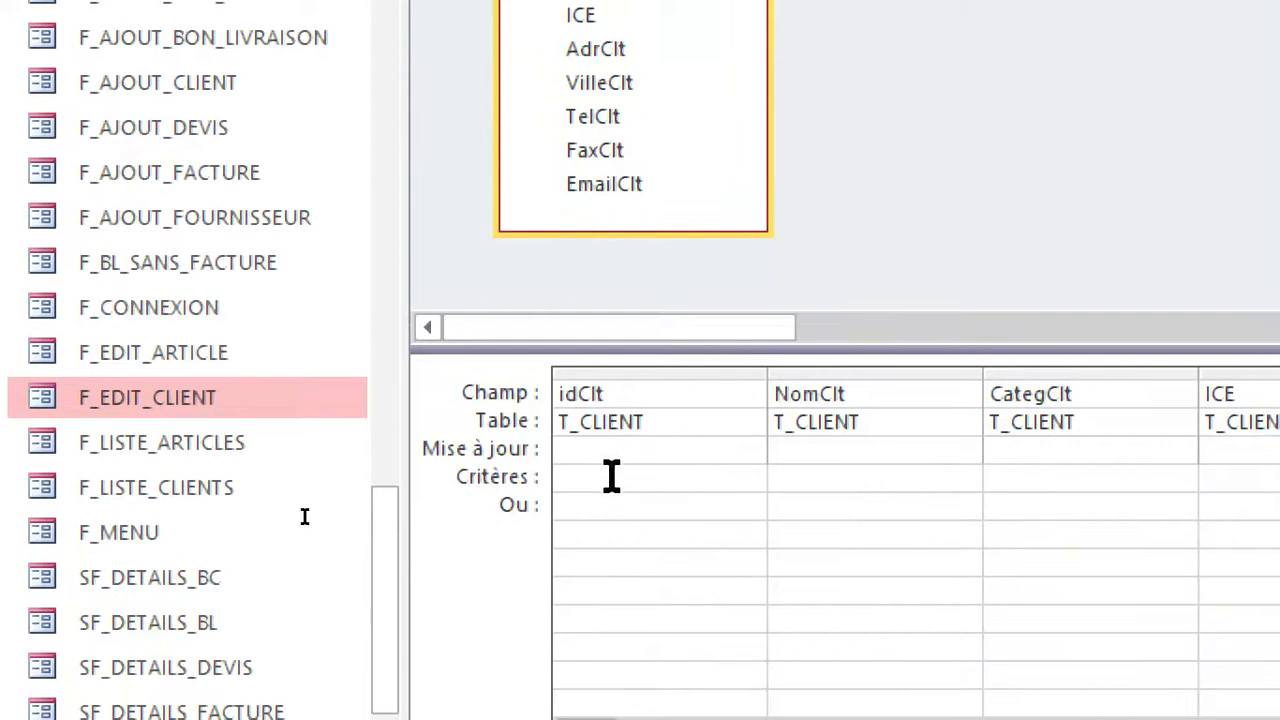
pyautogui.click(606, 480)
pyautogui.click(606, 449)
pyautogui.click(606, 481)
pyautogui.click(606, 447)
pyautogui.click(609, 481)
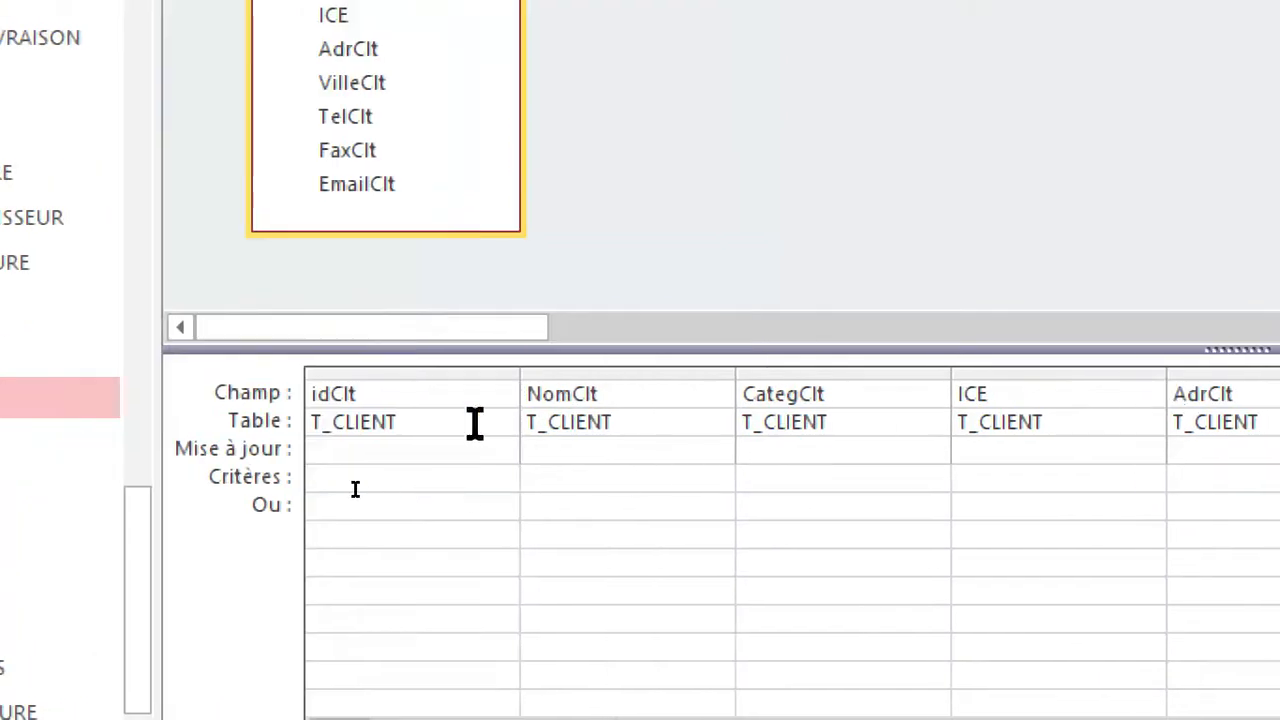
pyautogui.press('Down')
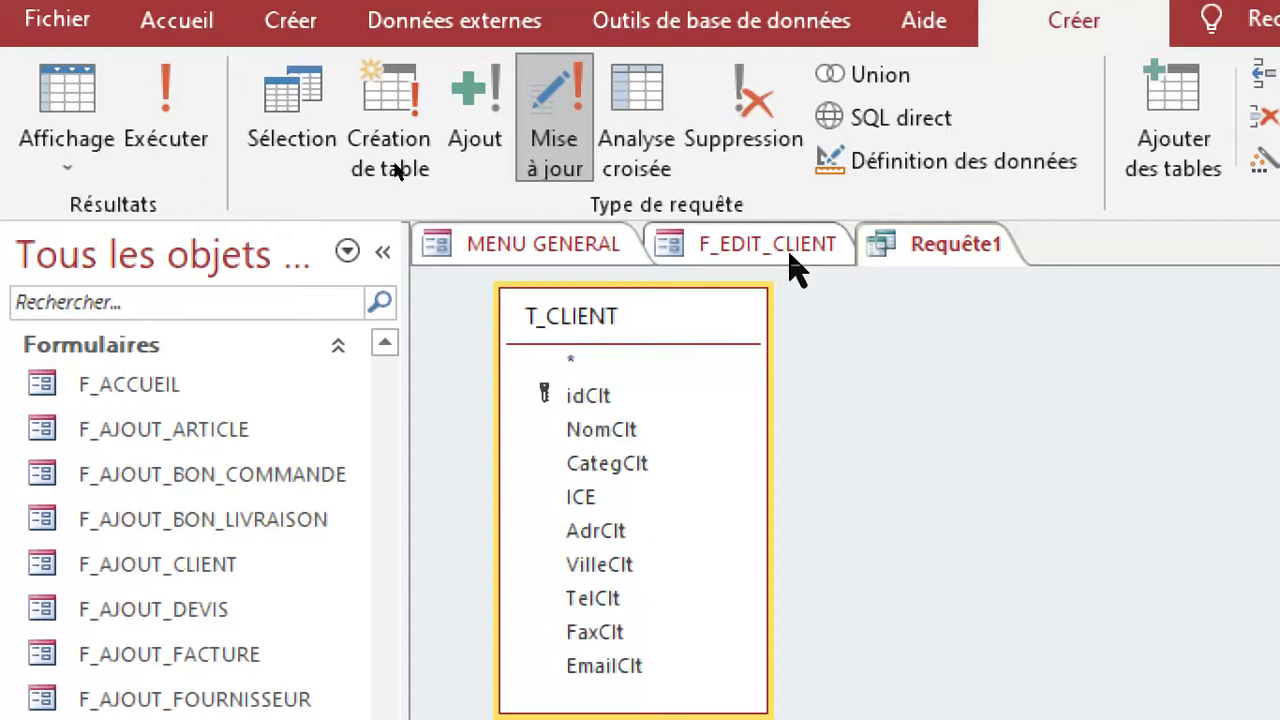
pyautogui.click(793, 252)
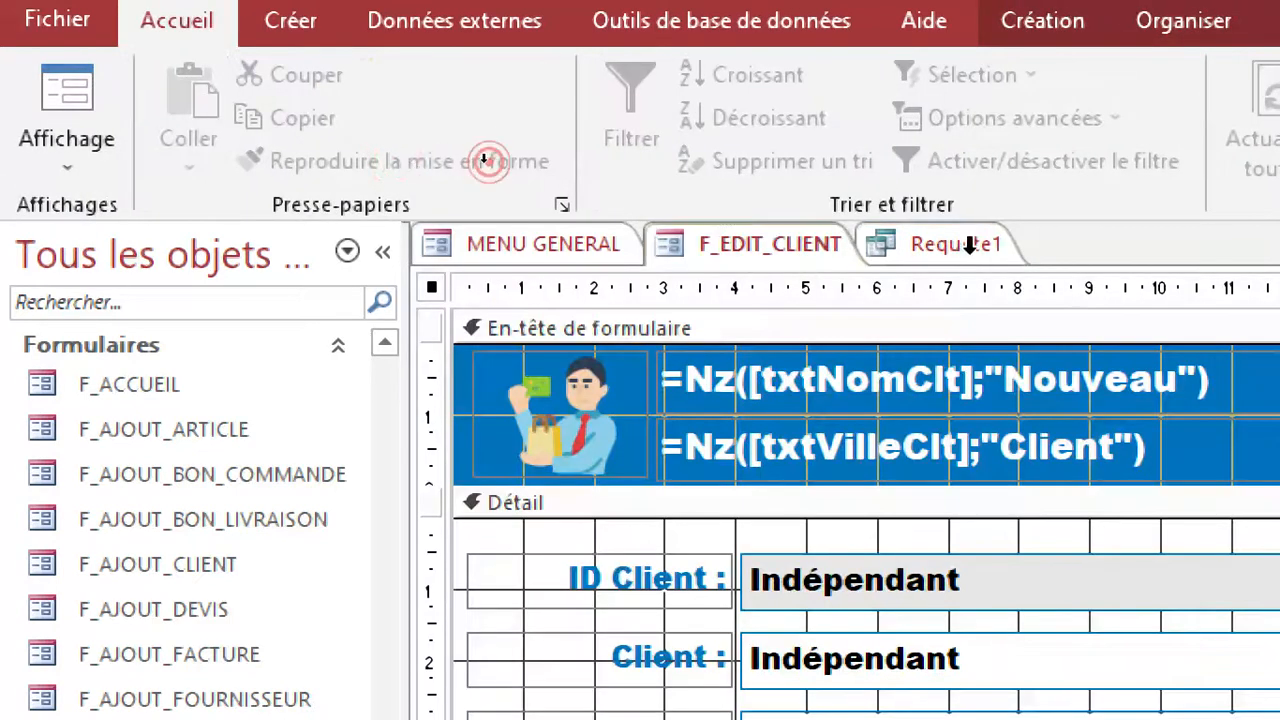
pyautogui.click(961, 240)
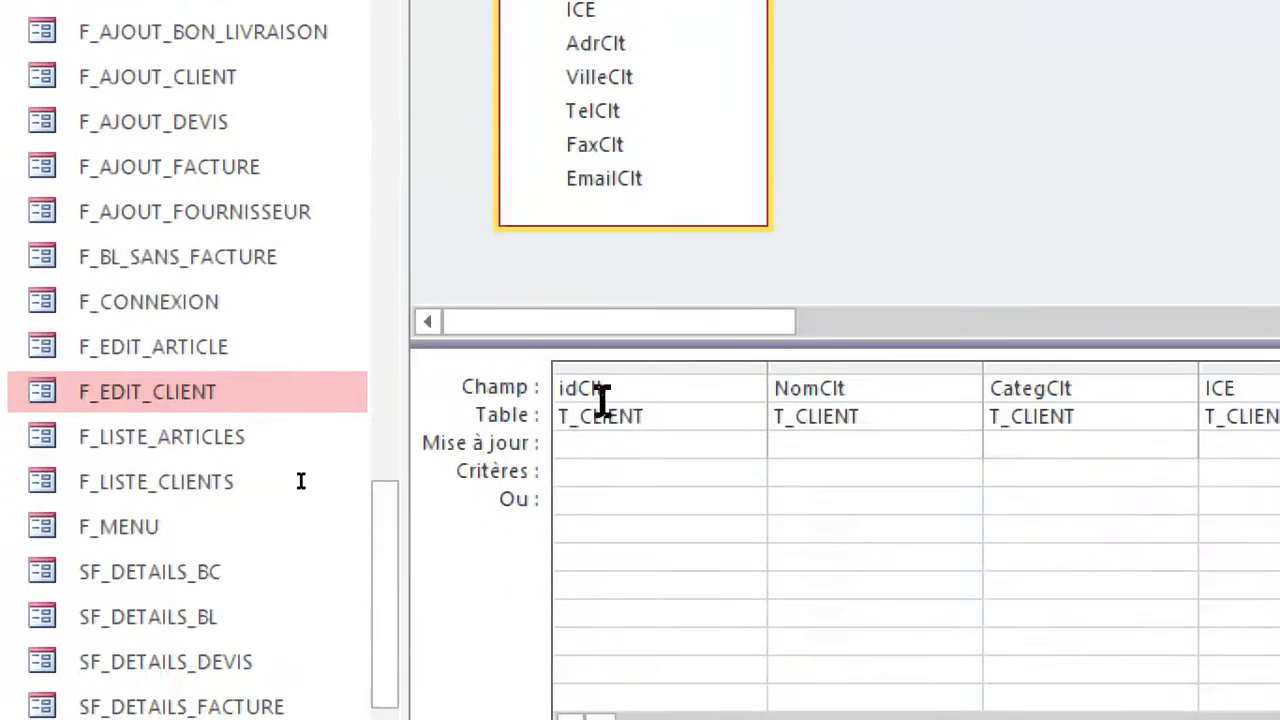
# Build the idClt criterion as Formulaires![F_EDIT_CLIENT]![txtidClt], choosing the control from the loaded forms.
pyautogui.click(603, 466)
pyautogui.rightClick(611, 472)
pyautogui.click(585, 472)
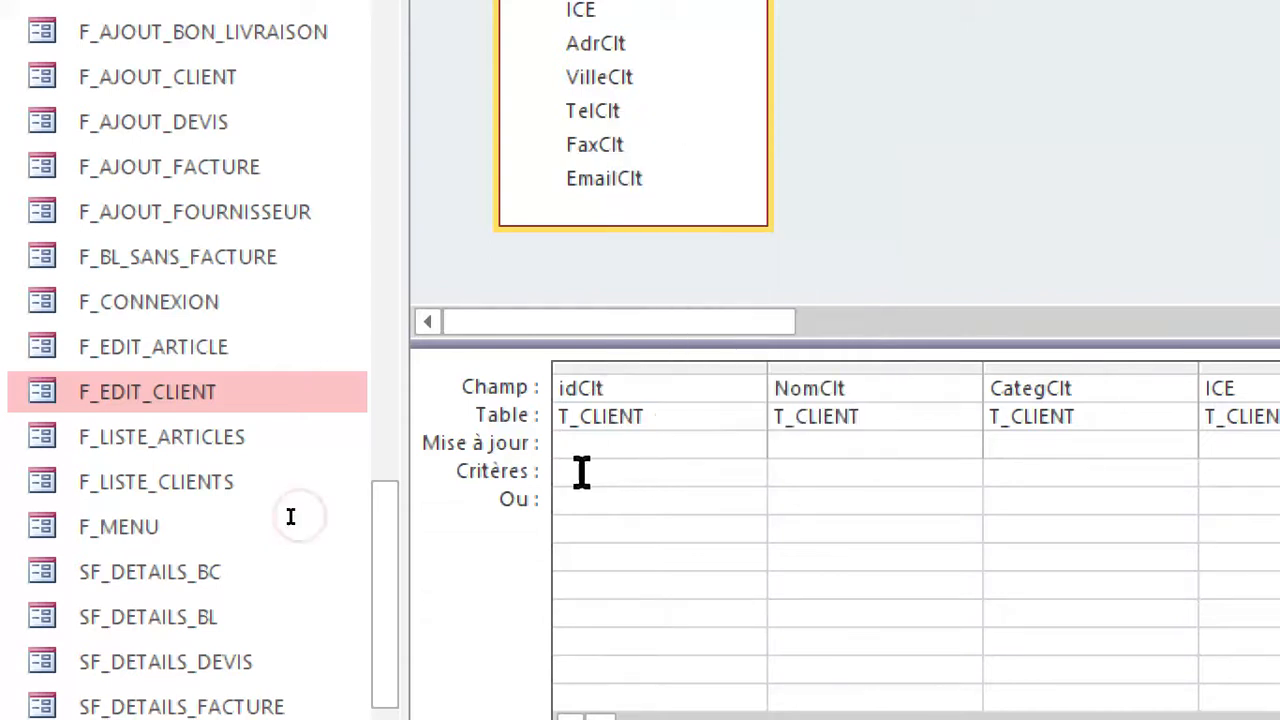
pyautogui.rightClick(581, 472)
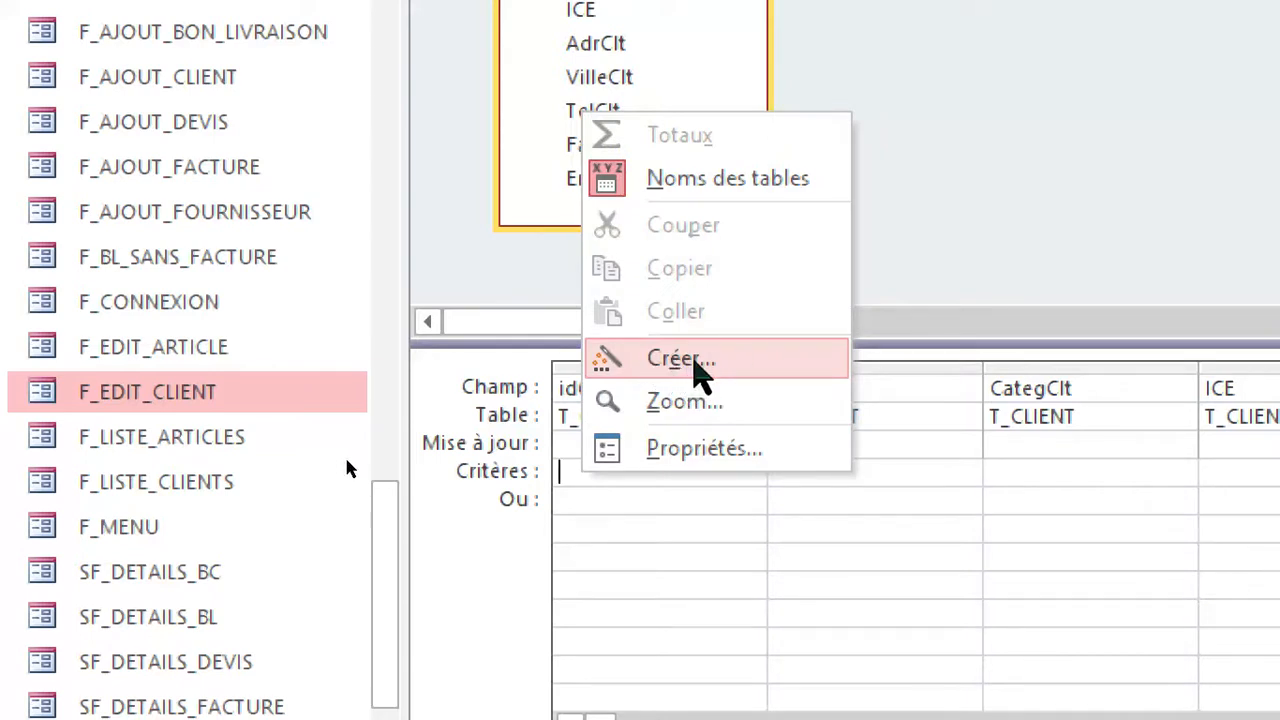
pyautogui.click(693, 362)
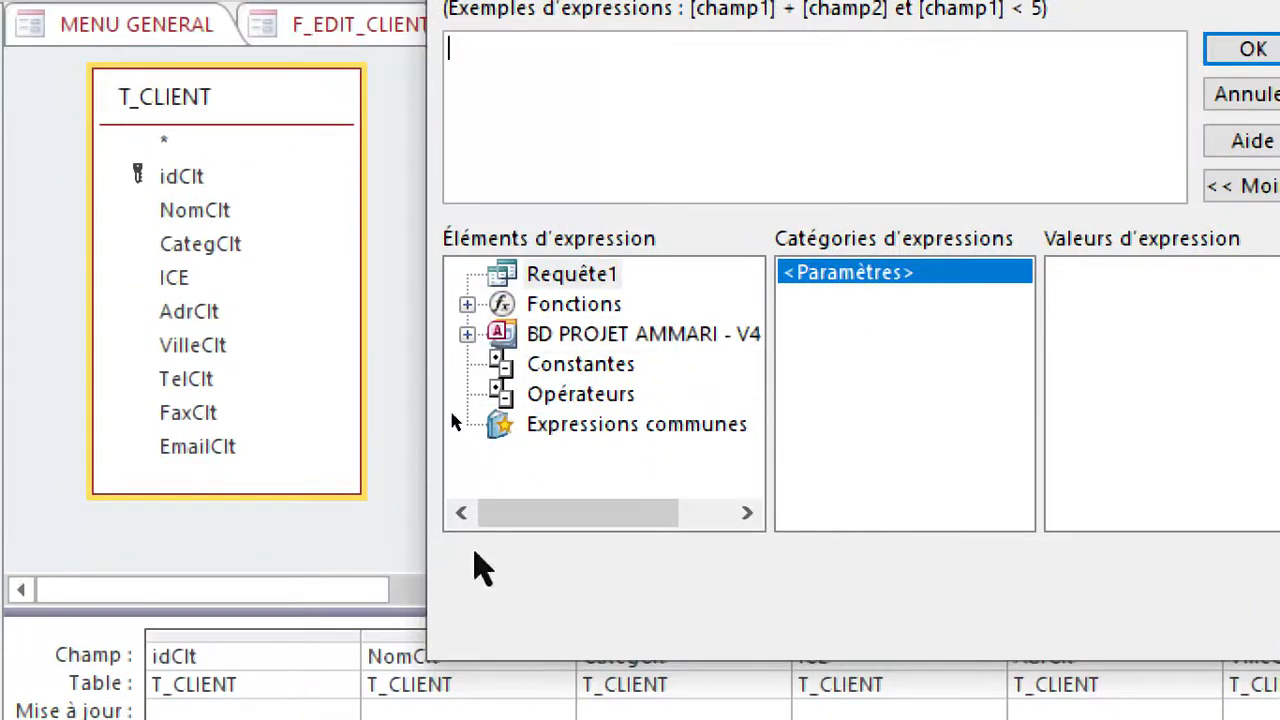
pyautogui.doubleClick(591, 337)
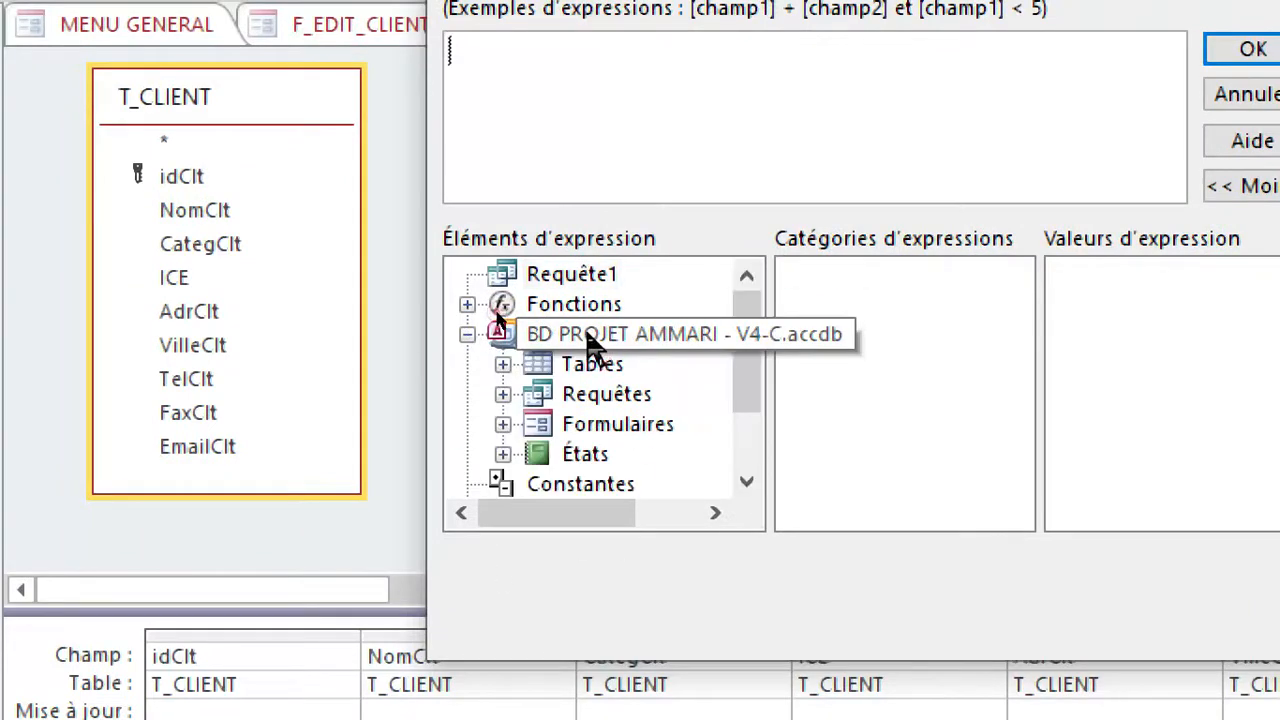
pyautogui.doubleClick(652, 426)
pyautogui.doubleClick(688, 424)
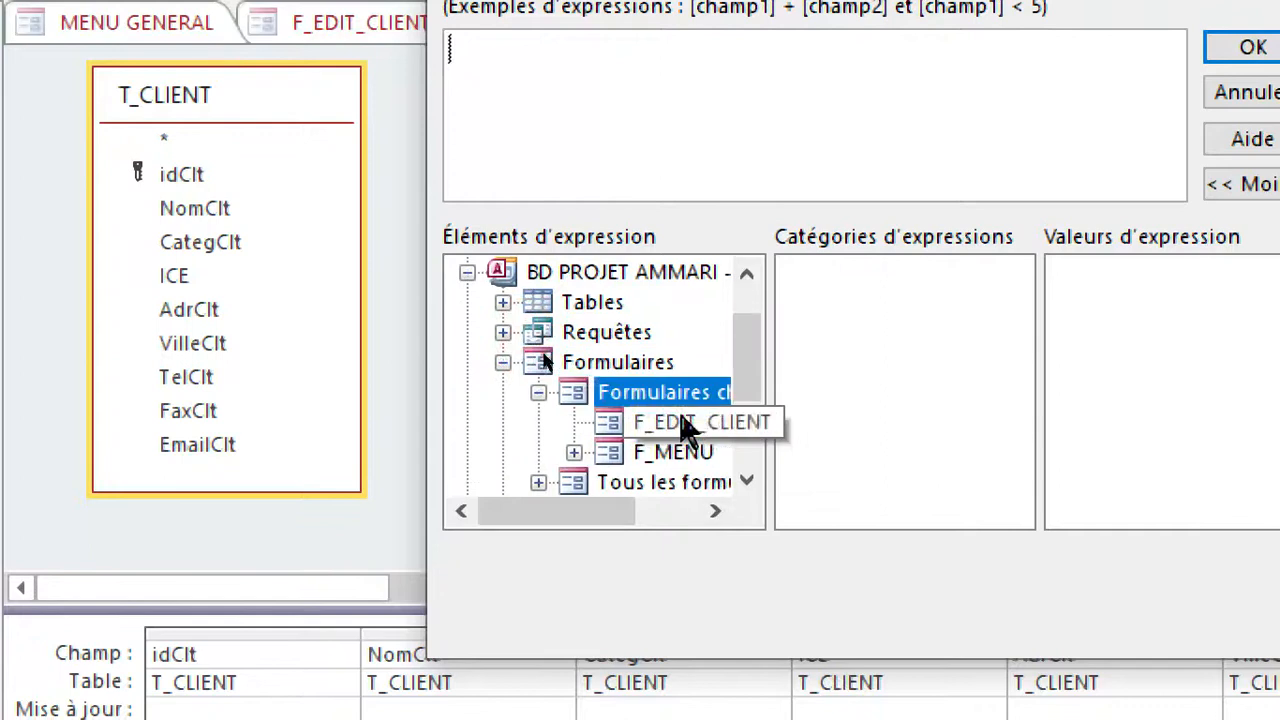
pyautogui.moveTo(1082, 619); pyautogui.dragTo(1279, 651)
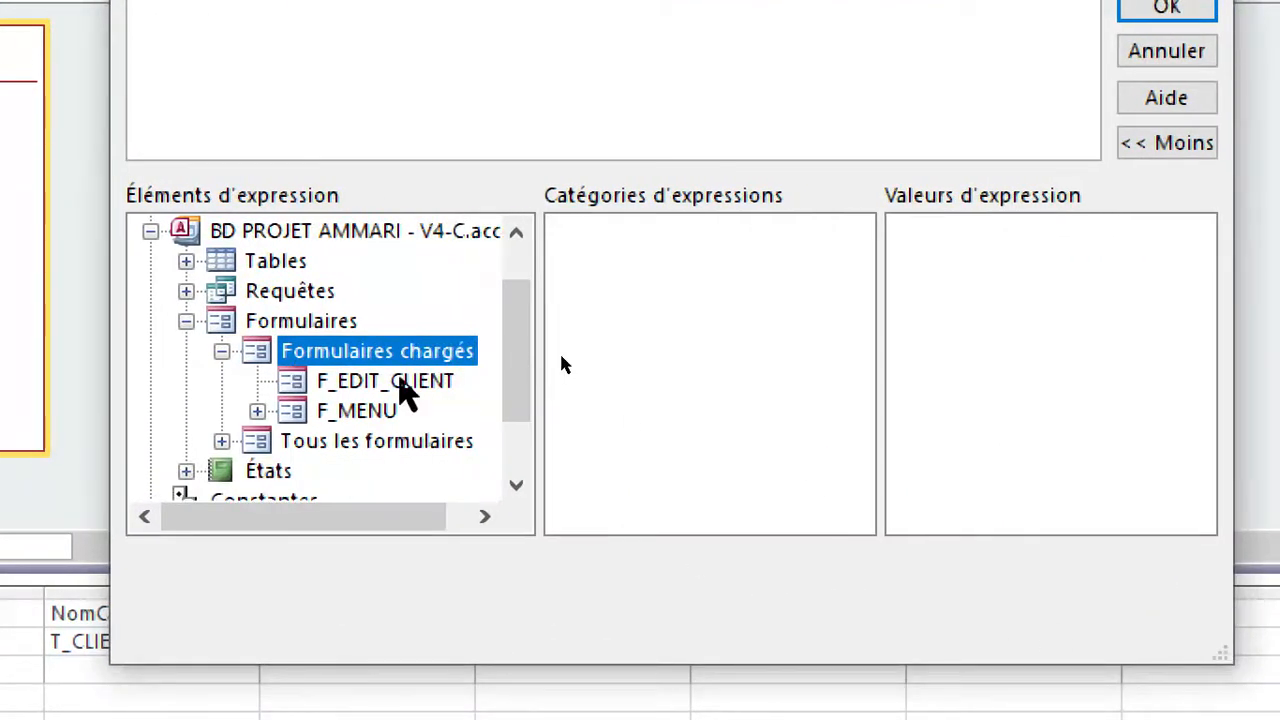
pyautogui.click(400, 381)
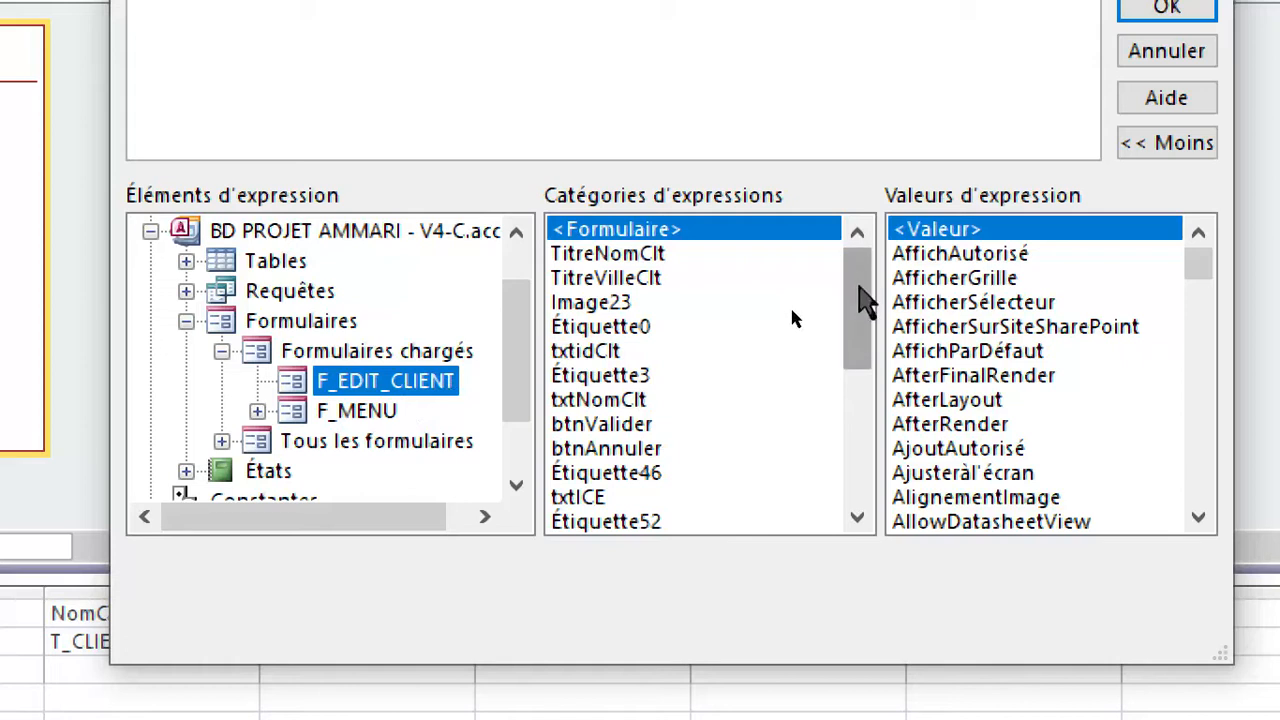
pyautogui.click(660, 351)
pyautogui.doubleClick(612, 350)
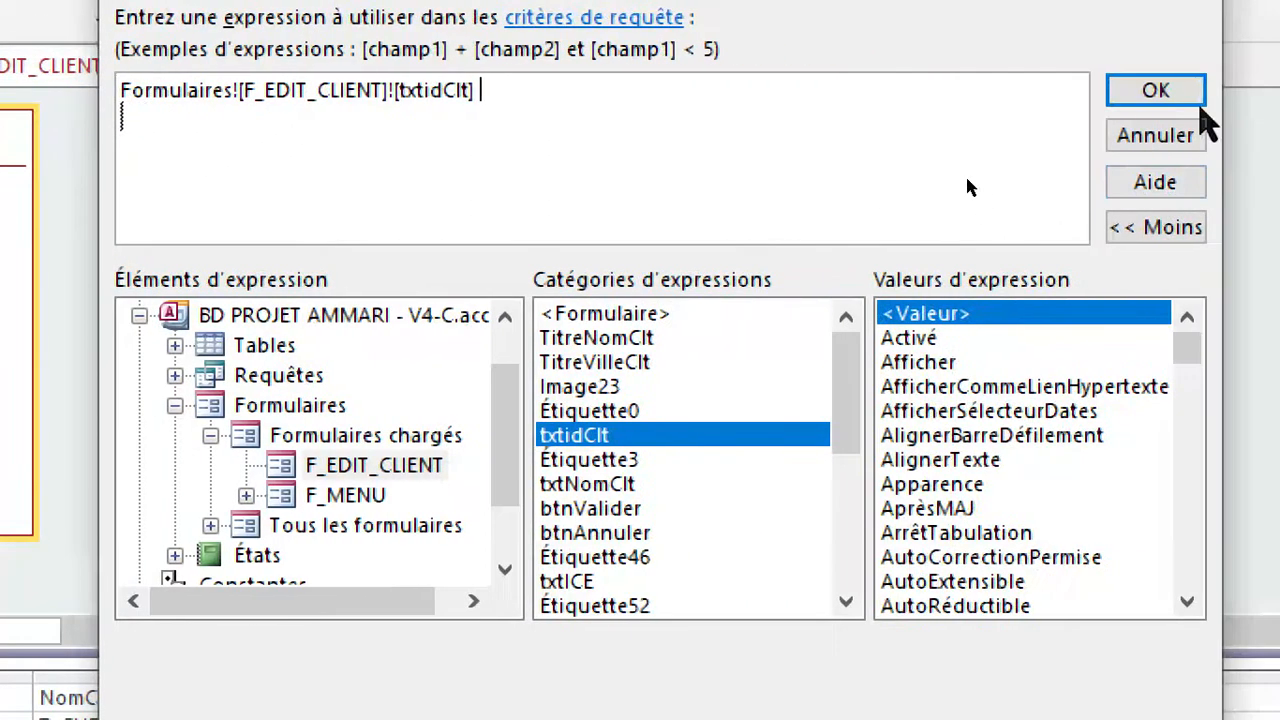
pyautogui.click(1188, 93)
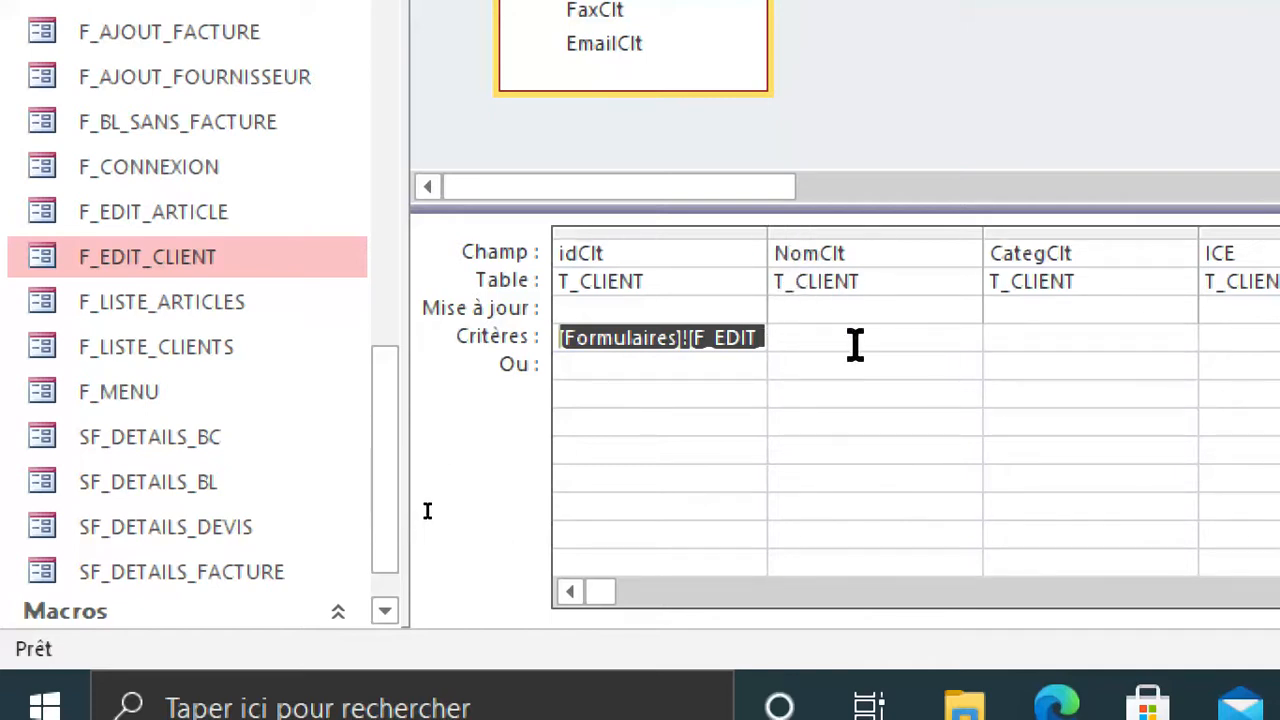
# Build the NomClt update expression Formulaires![F_EDIT_CLIENT]![txtNomClt], choosing the control from the loaded forms.
pyautogui.click(792, 308)
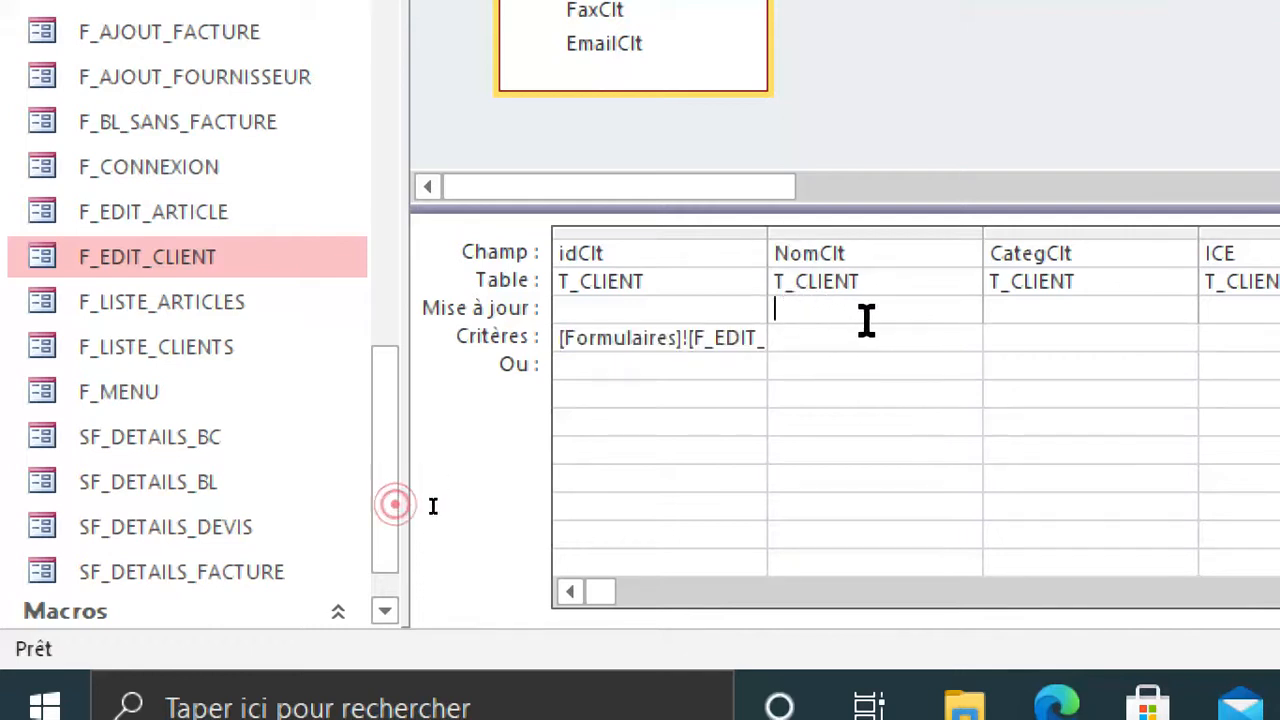
pyautogui.rightClick(814, 310)
pyautogui.click(812, 309)
pyautogui.rightClick(812, 309)
pyautogui.click(885, 236)
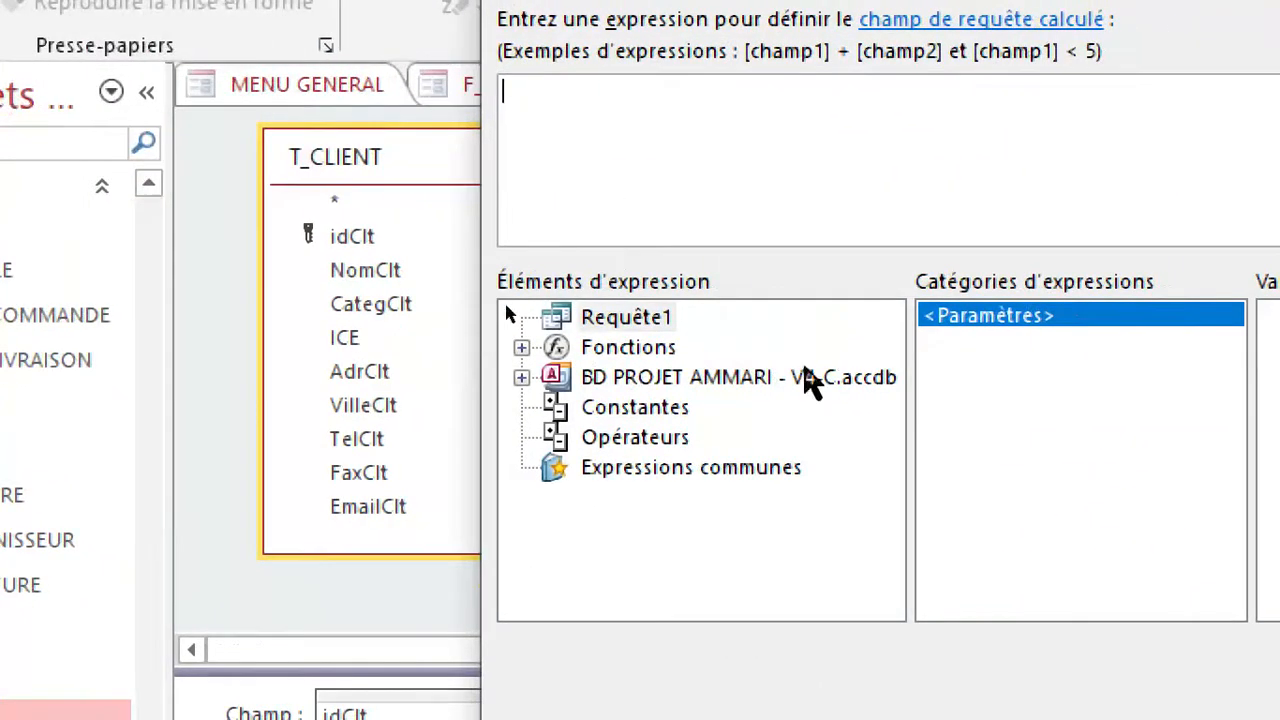
pyautogui.click(739, 386)
pyautogui.doubleClick(741, 384)
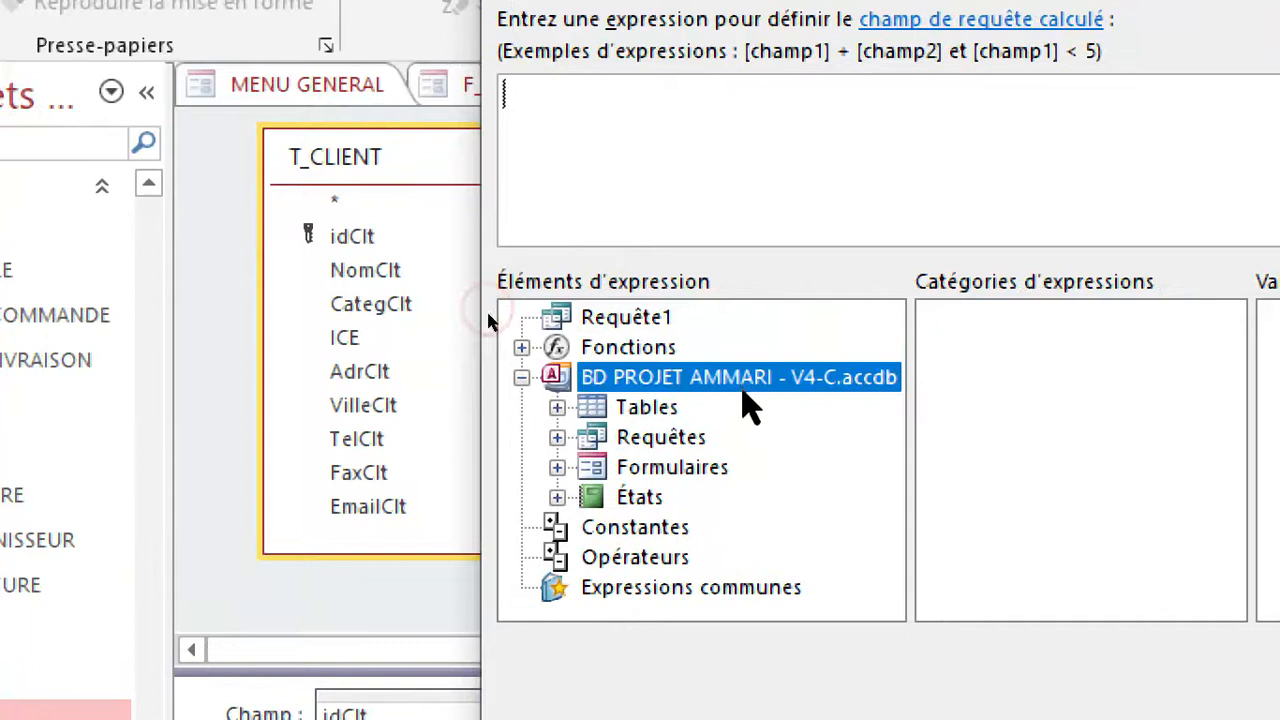
pyautogui.doubleClick(680, 467)
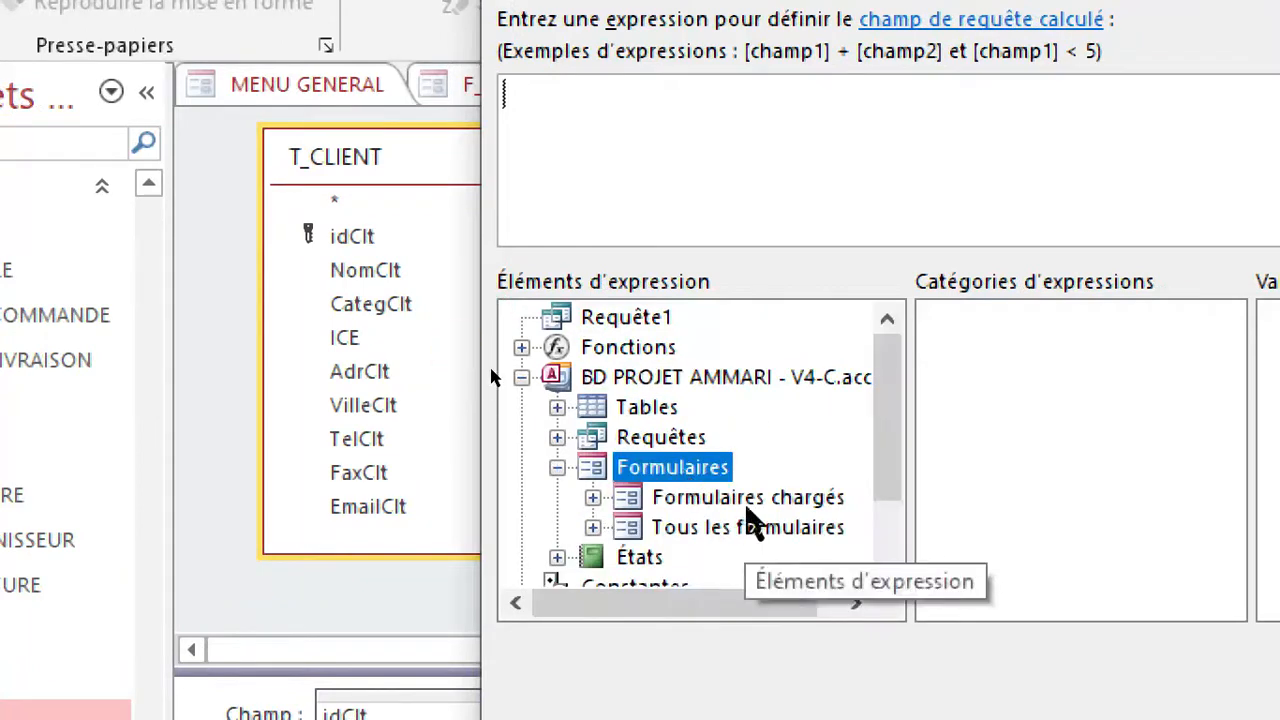
pyautogui.doubleClick(748, 497)
pyautogui.click(755, 527)
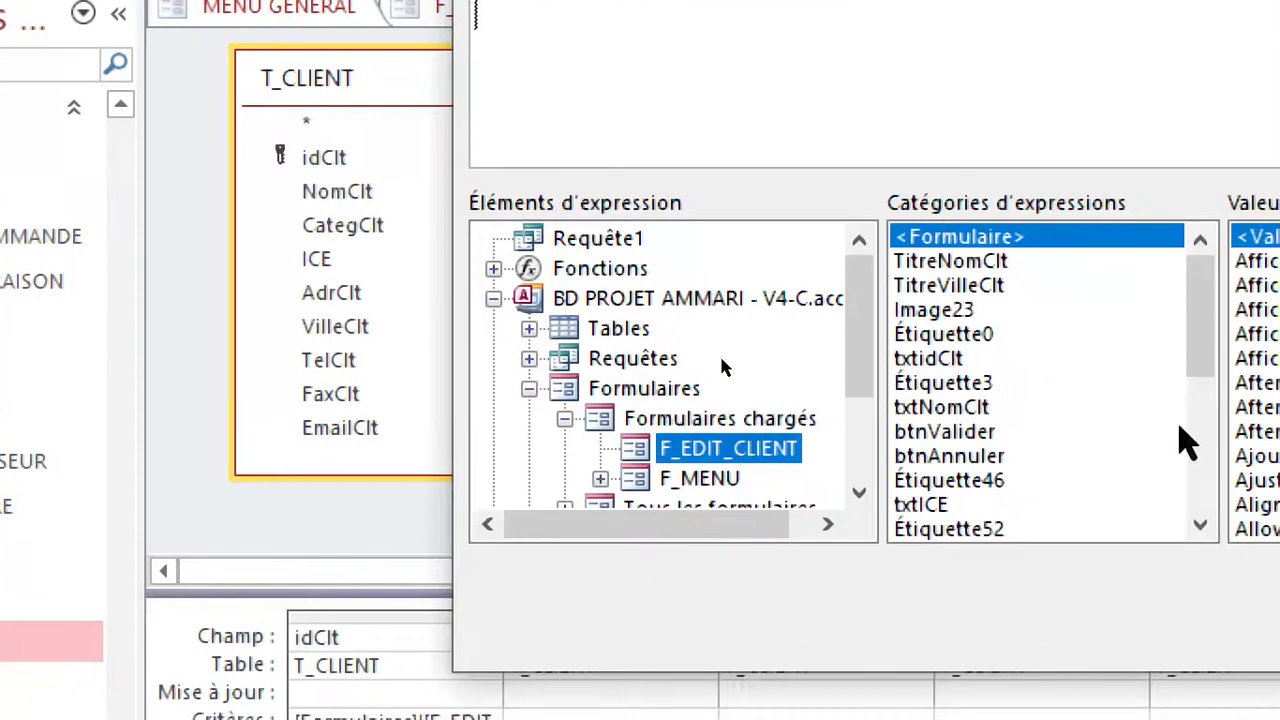
pyautogui.click(965, 360)
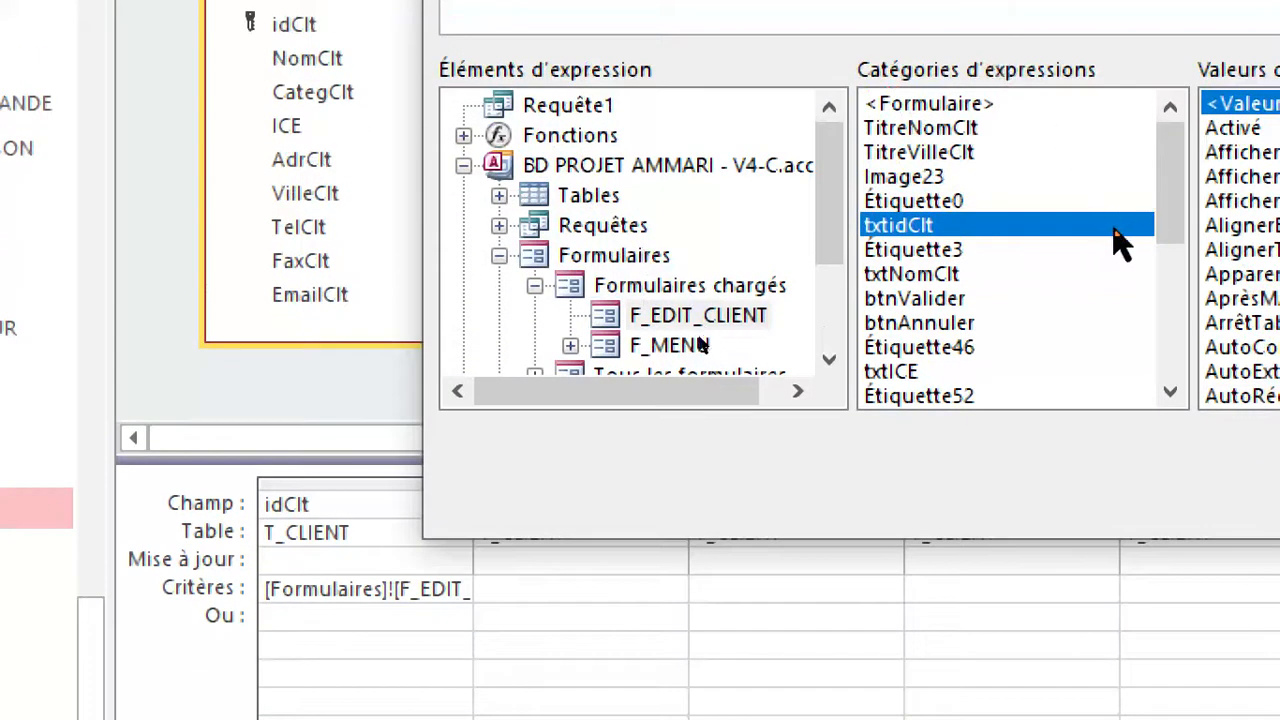
pyautogui.click(940, 276)
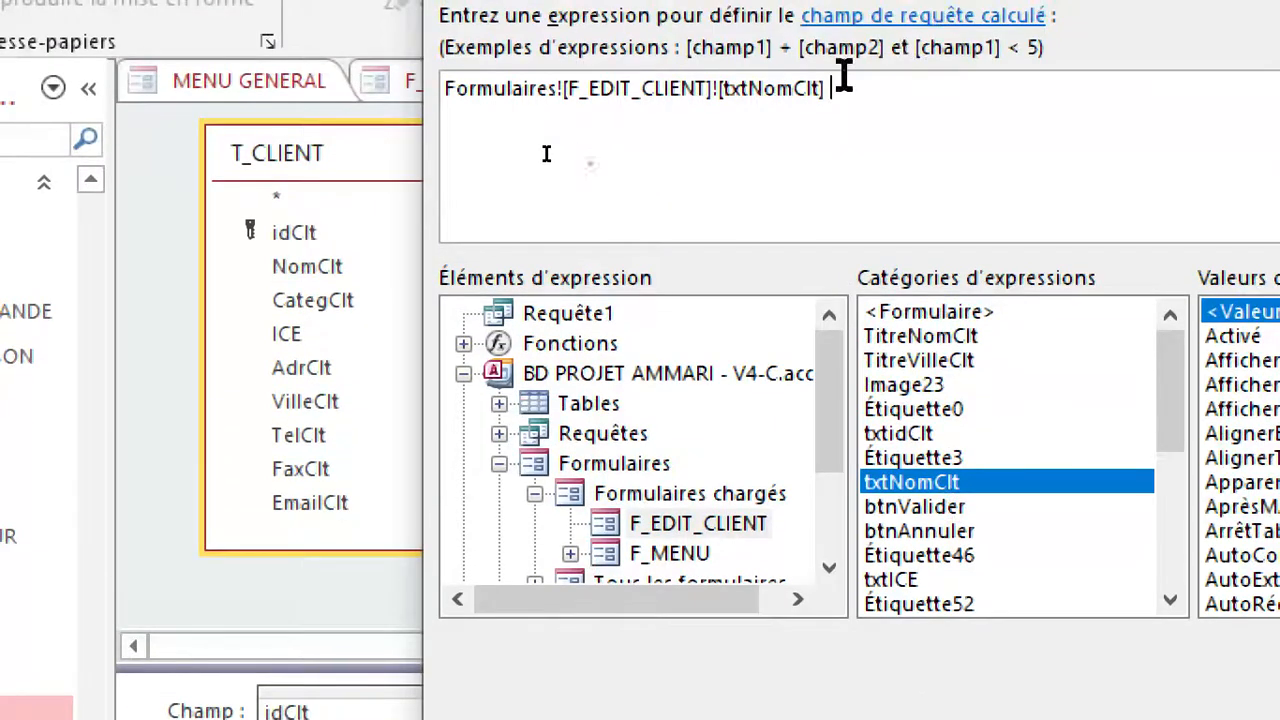
# Copy the whole txtNomClt expression for reuse and confirm it as the NomClt update value.
pyautogui.moveTo(843, 76); pyautogui.dragTo(316, 26)
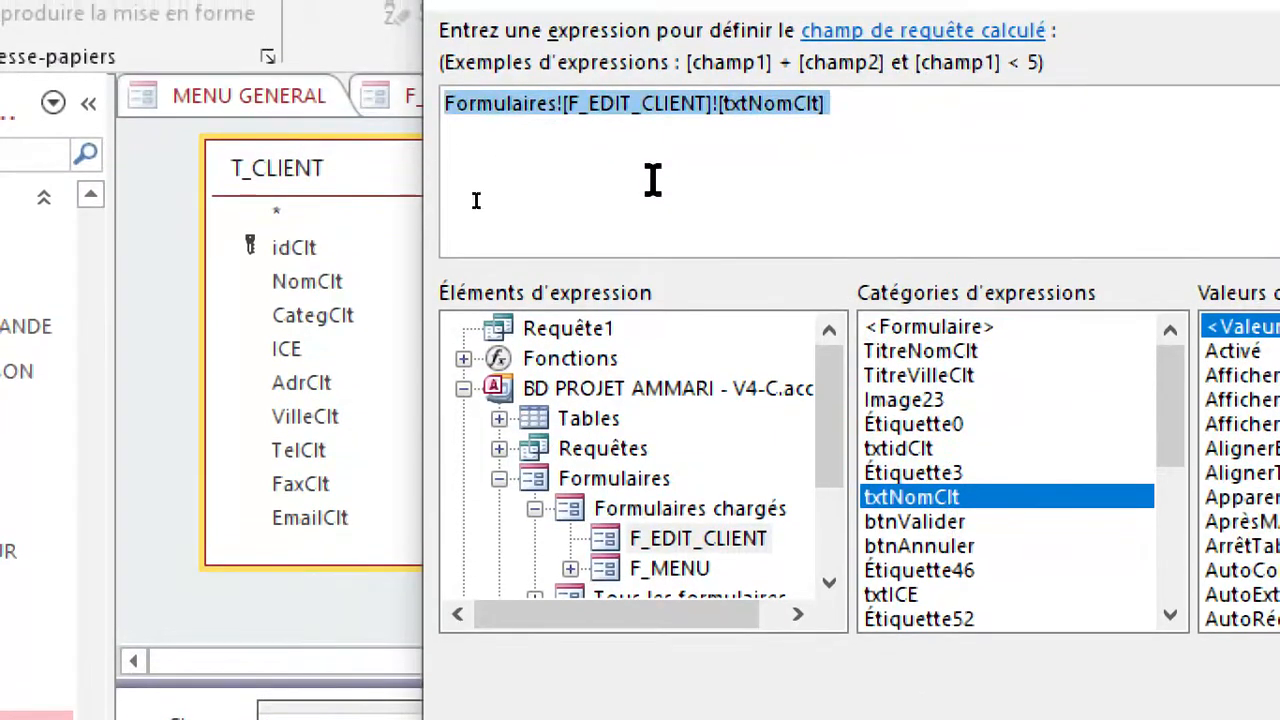
pyautogui.moveTo(868, 105); pyautogui.dragTo(330, 50)
pyautogui.hotkey('ctrl', 'c')
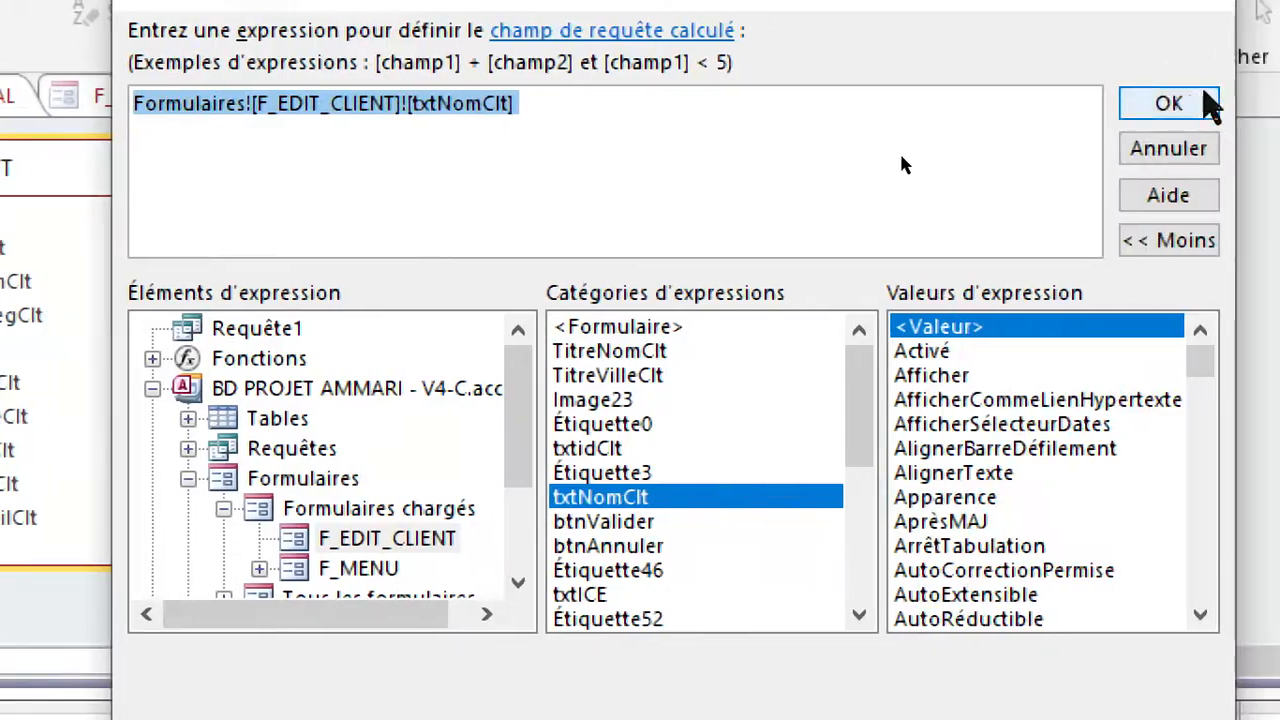
pyautogui.click(1208, 101)
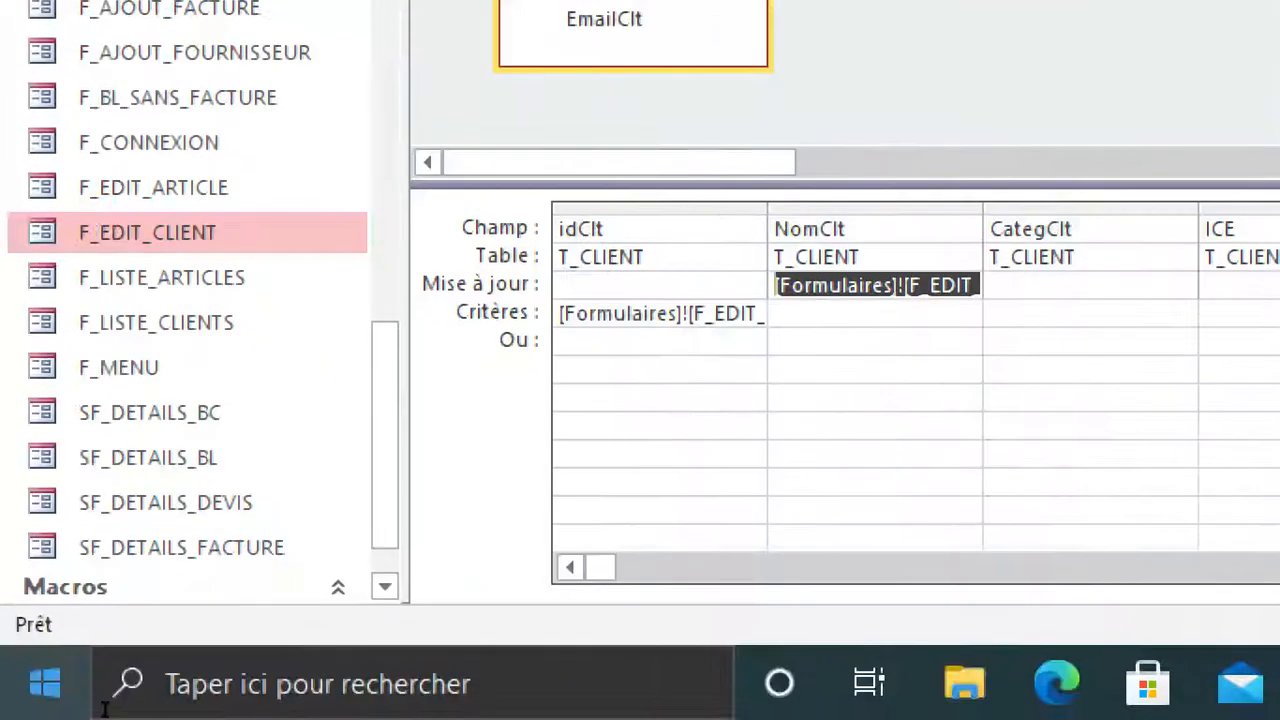
# Set the CategClt update value to Formulaires![F_EDIT_CLIENT]![txtCategClt] by pasting the copied expression and changing its control.
pyautogui.click(618, 290)
pyautogui.rightClick(614, 292)
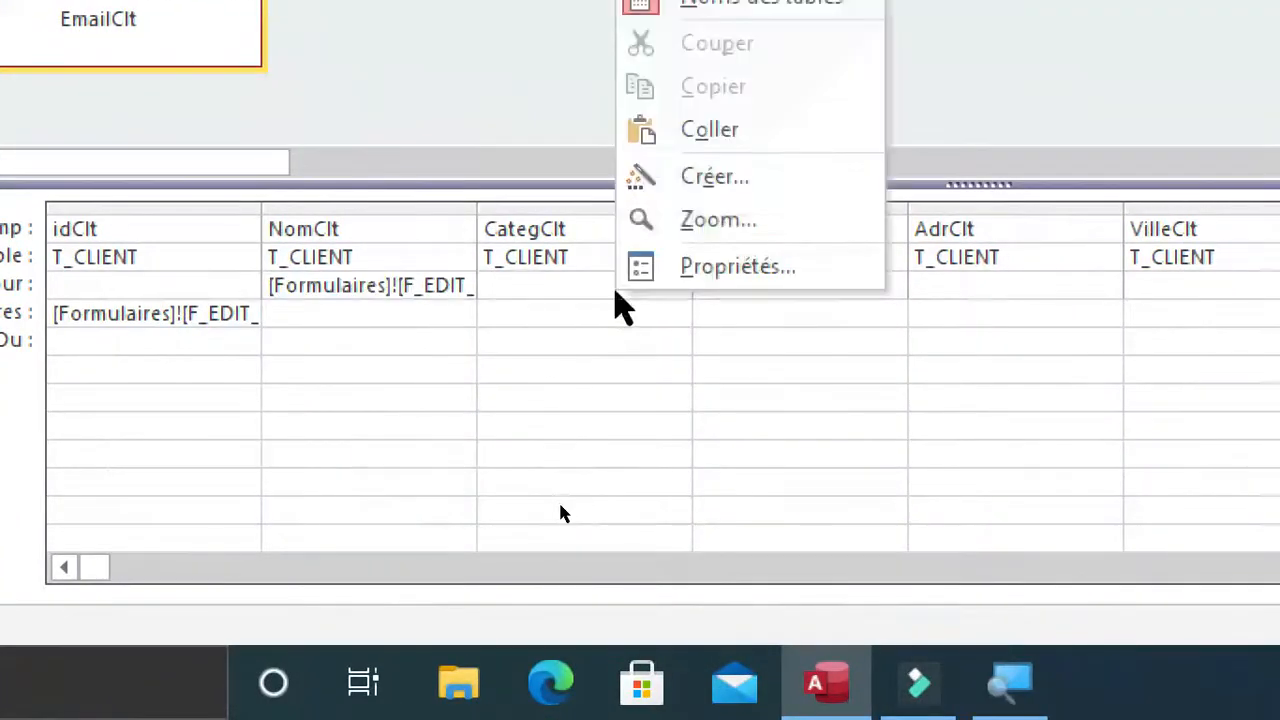
pyautogui.click(686, 218)
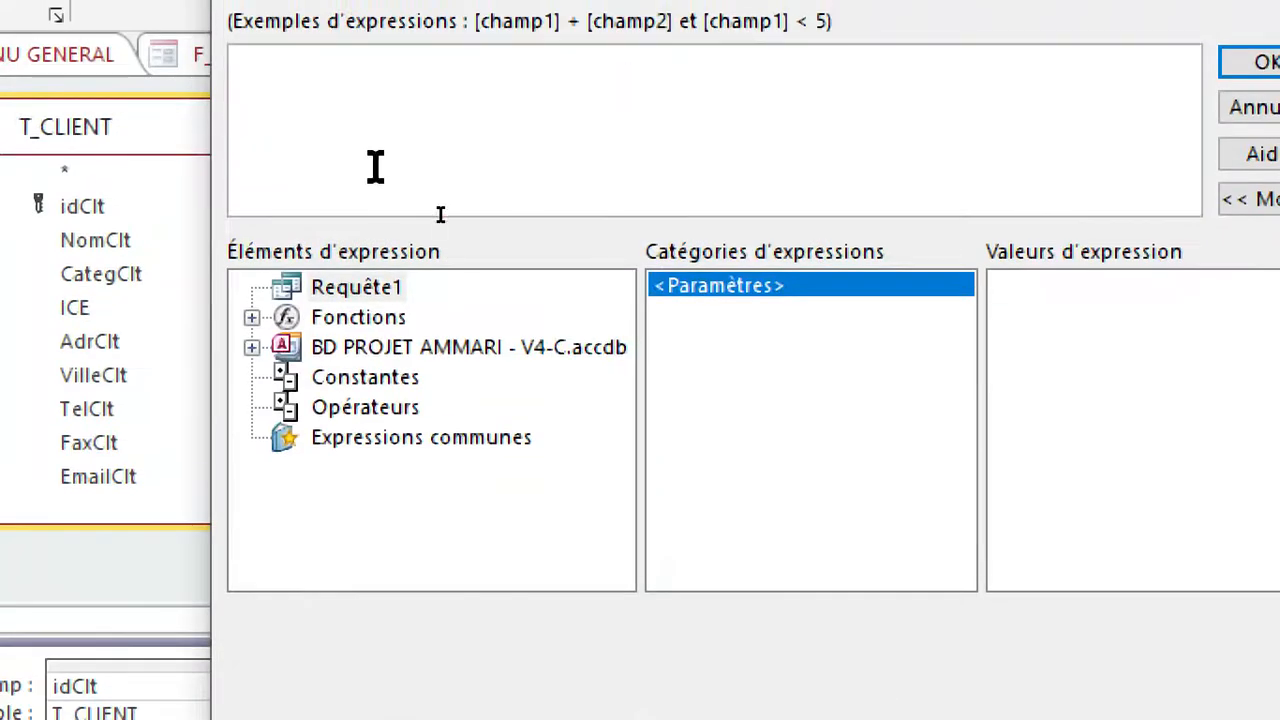
pyautogui.hotkey('ctrl', 'v')
pyautogui.press('BackSpace')
pyautogui.press('BackSpace')
pyautogui.press('BackSpace')
pyautogui.press('BackSpace')
pyautogui.press('BackSpace')
pyautogui.press('BackSpace')
pyautogui.press('BackSpace')
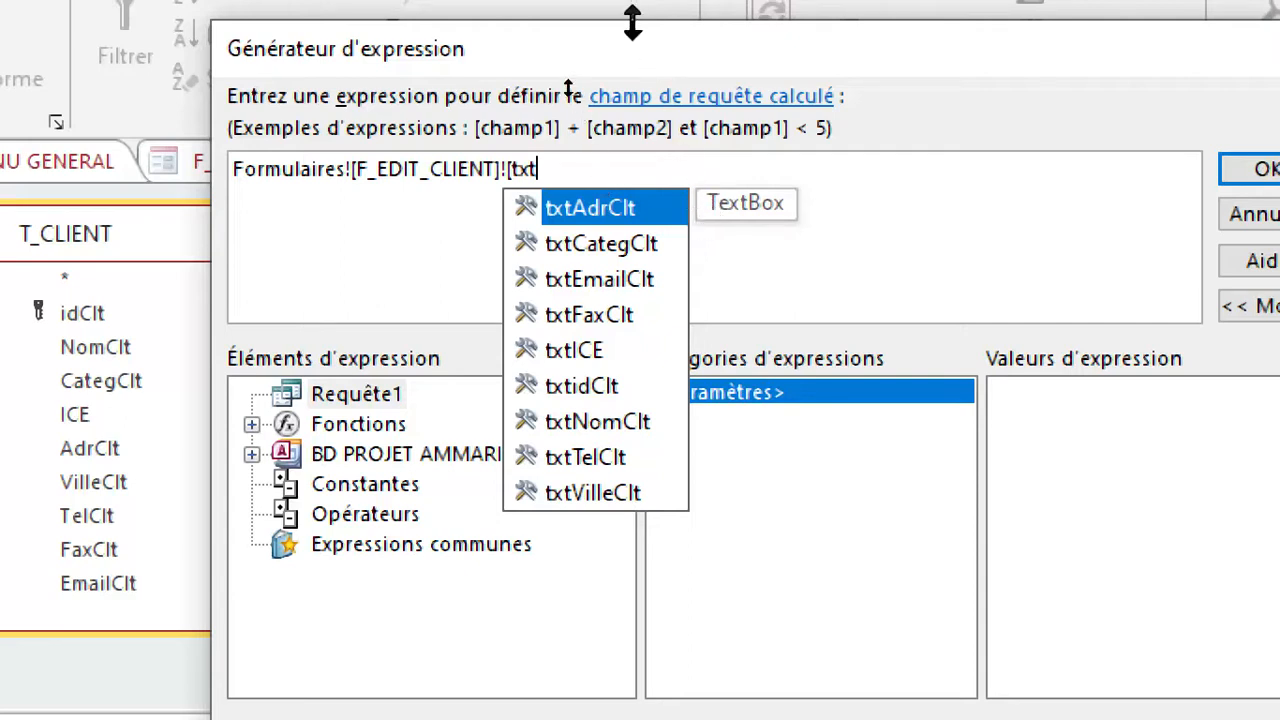
pyautogui.moveTo(637, 57); pyautogui.dragTo(694, 0)
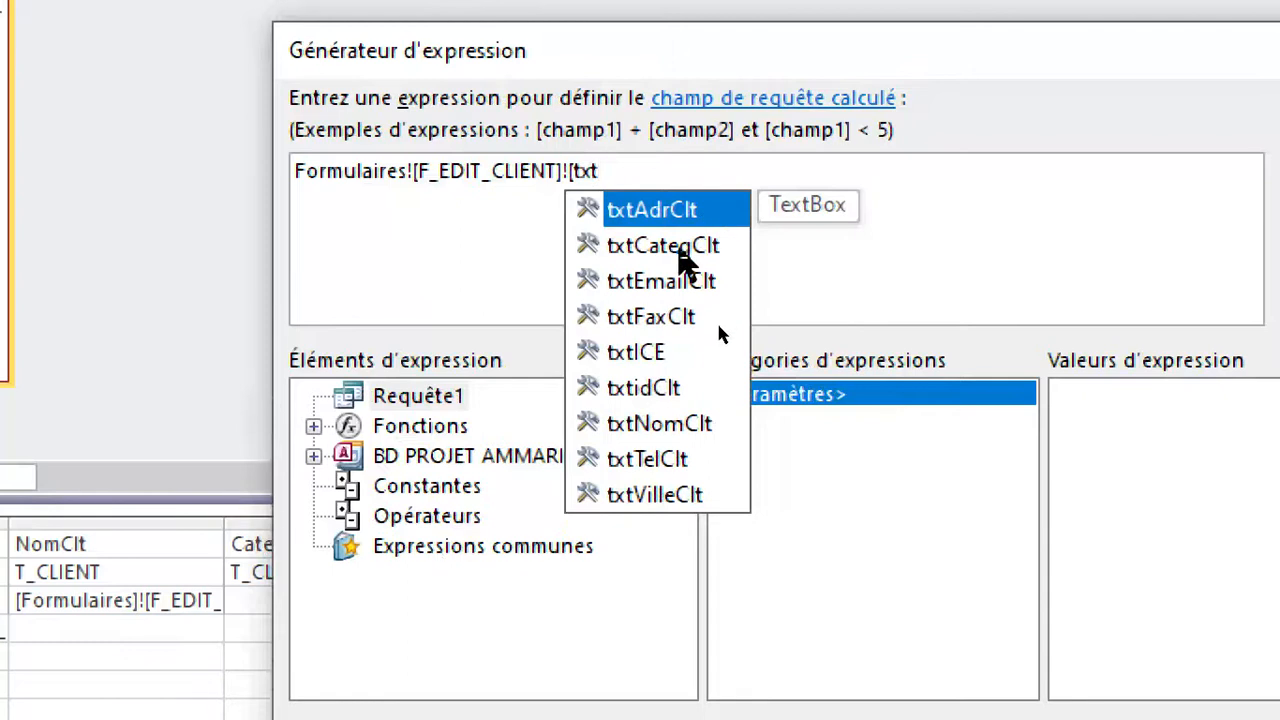
pyautogui.doubleClick(680, 250)
pyautogui.click(1137, 177)
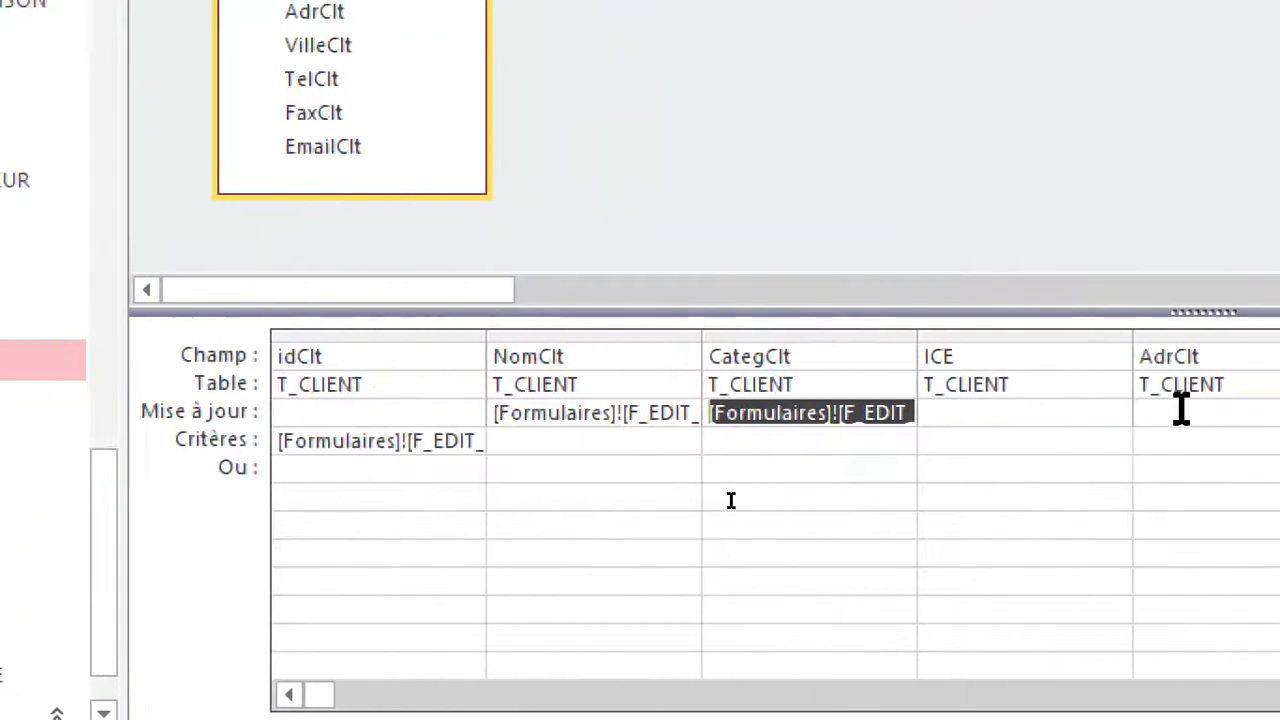
# Set the ICE update value to Formulaires![F_EDIT_CLIENT]![txtICE] in the expression builder by pasting the copied expression and changing its control.
pyautogui.click(297, 413)
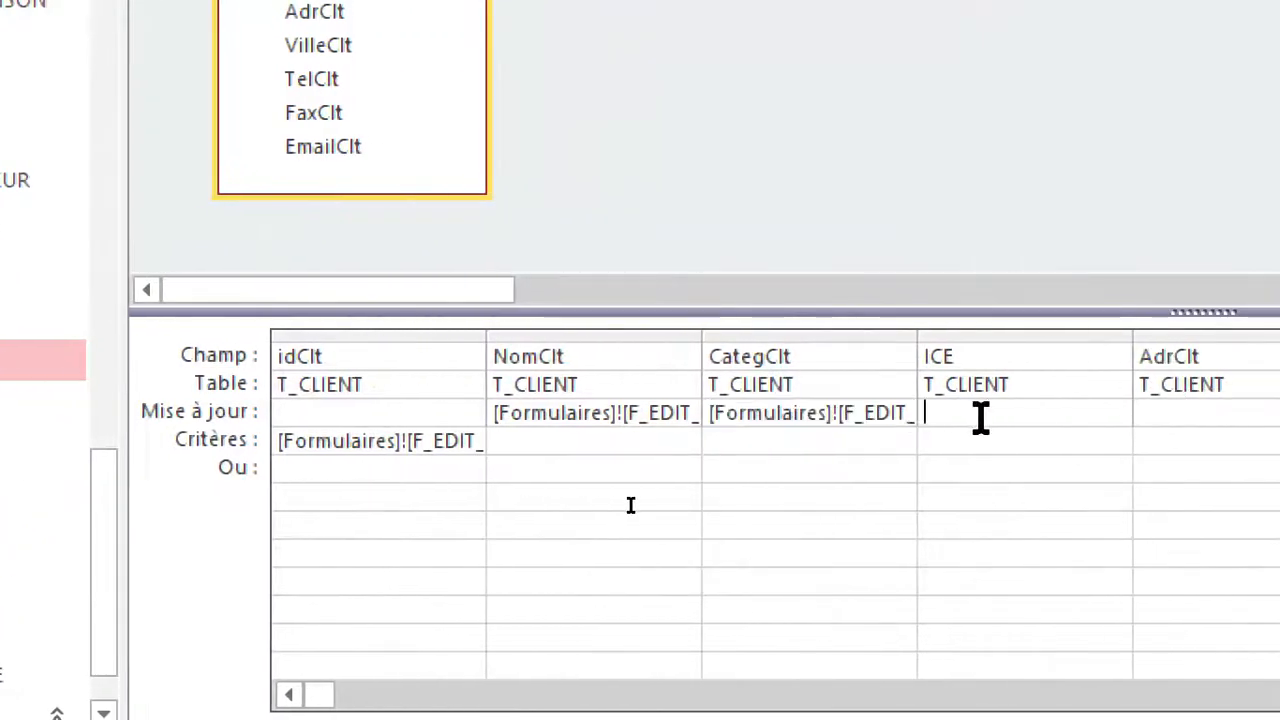
pyautogui.rightClick(751, 415)
pyautogui.click(840, 300)
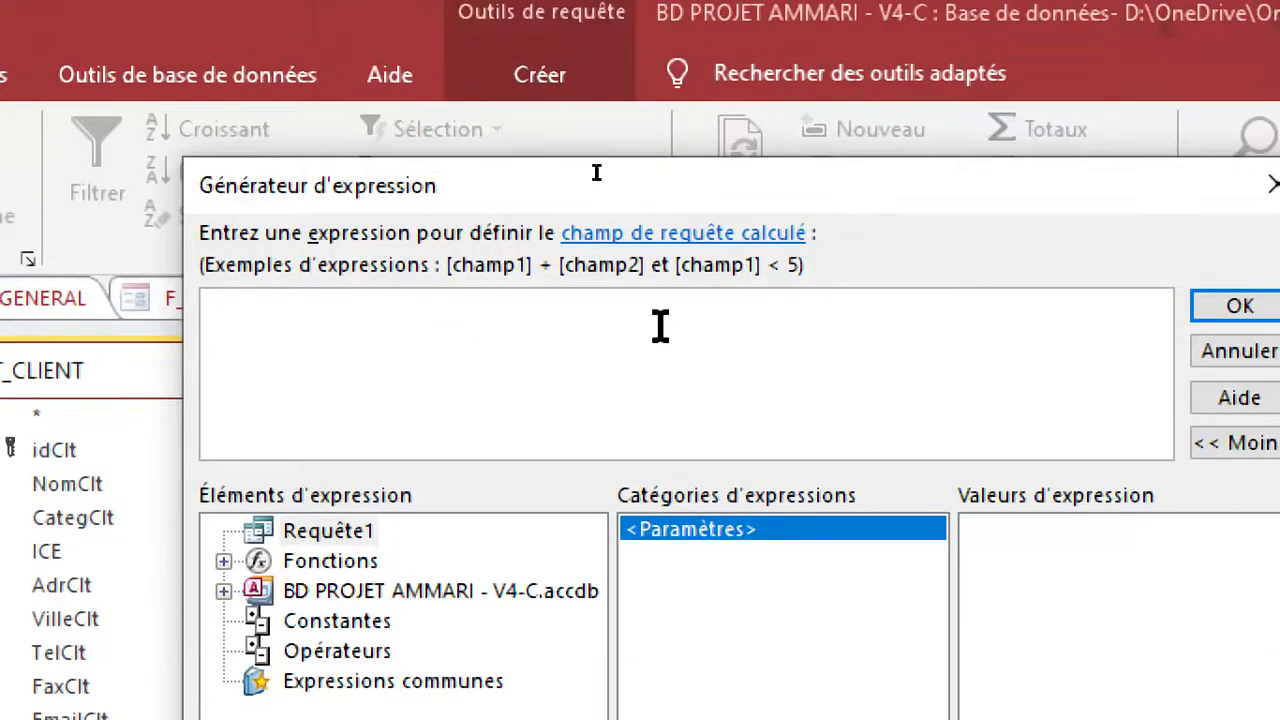
pyautogui.hotkey('ctrl', 'v')
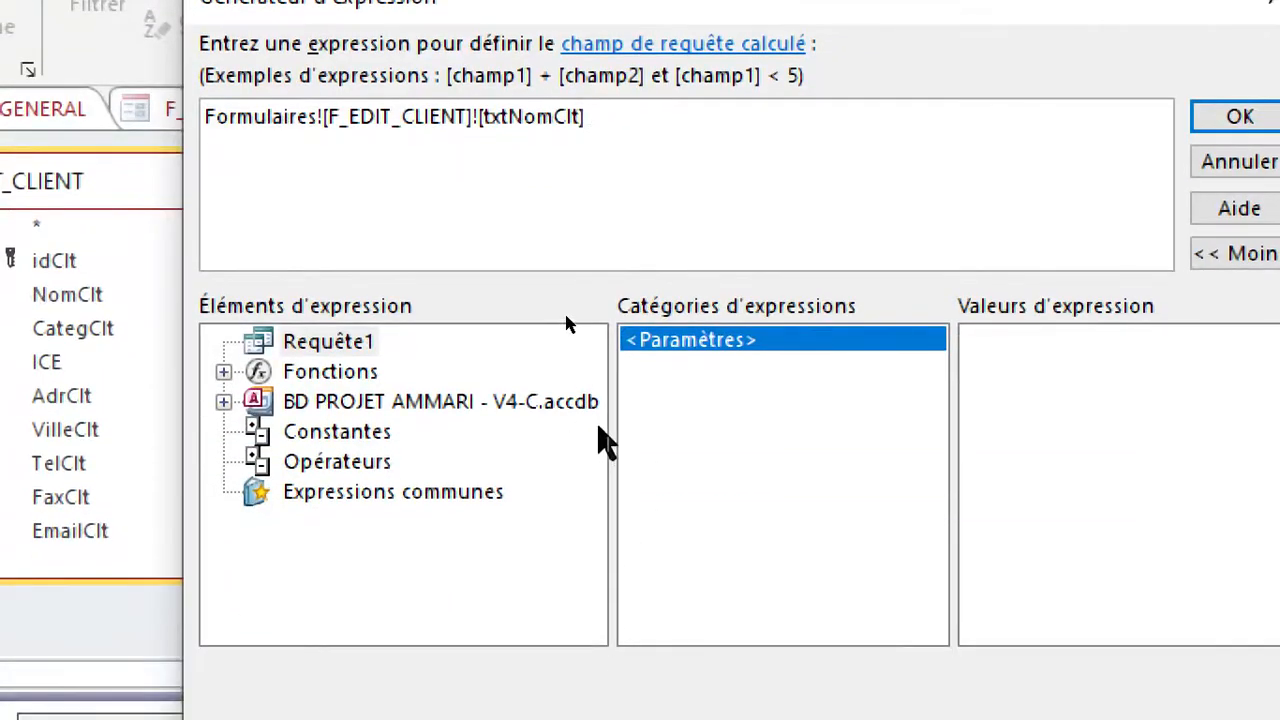
pyautogui.press('BackSpace')
pyautogui.press('BackSpace')
pyautogui.press('BackSpace')
pyautogui.press('BackSpace')
pyautogui.press('BackSpace')
pyautogui.press('BackSpace')
pyautogui.press('BackSpace')
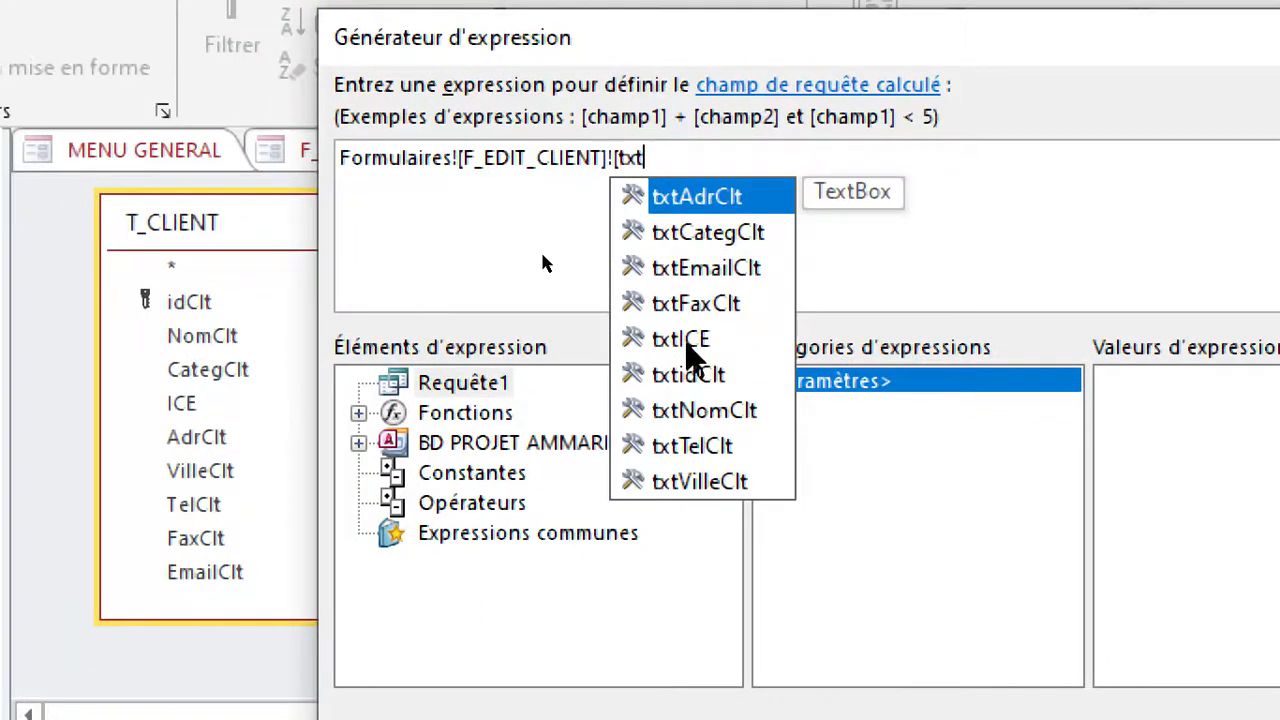
pyautogui.doubleClick(685, 341)
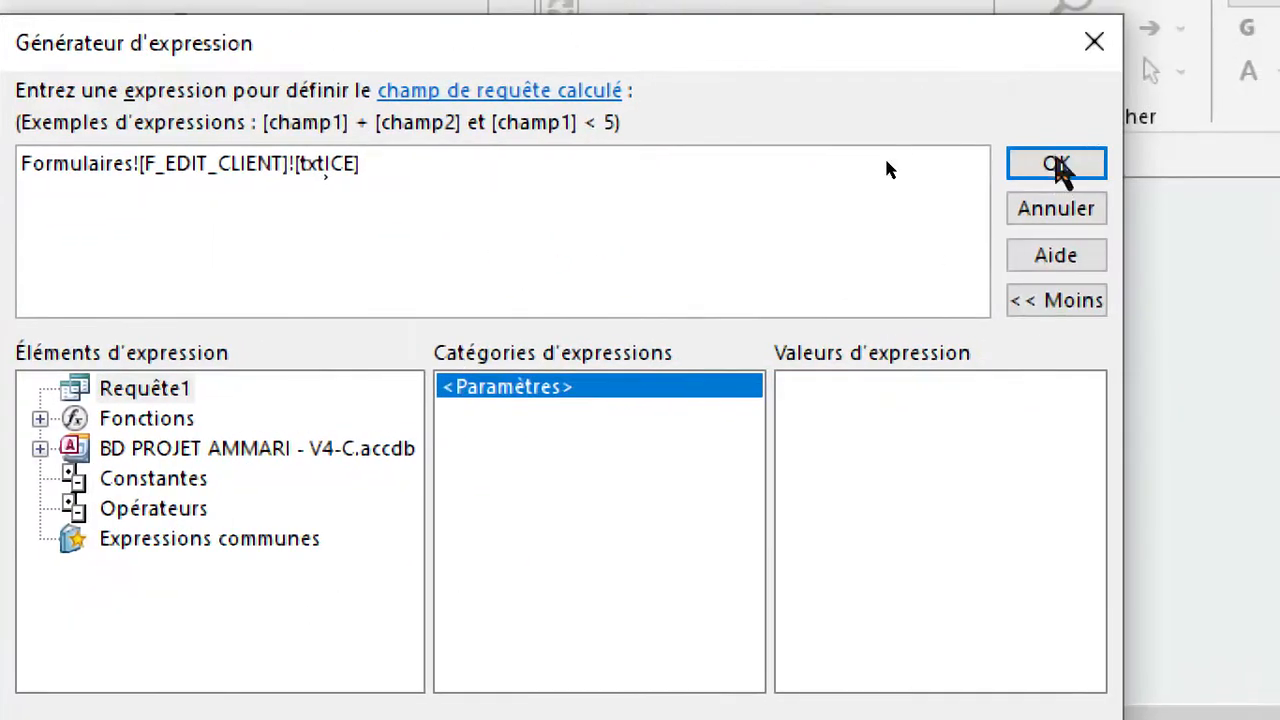
pyautogui.click(1057, 169)
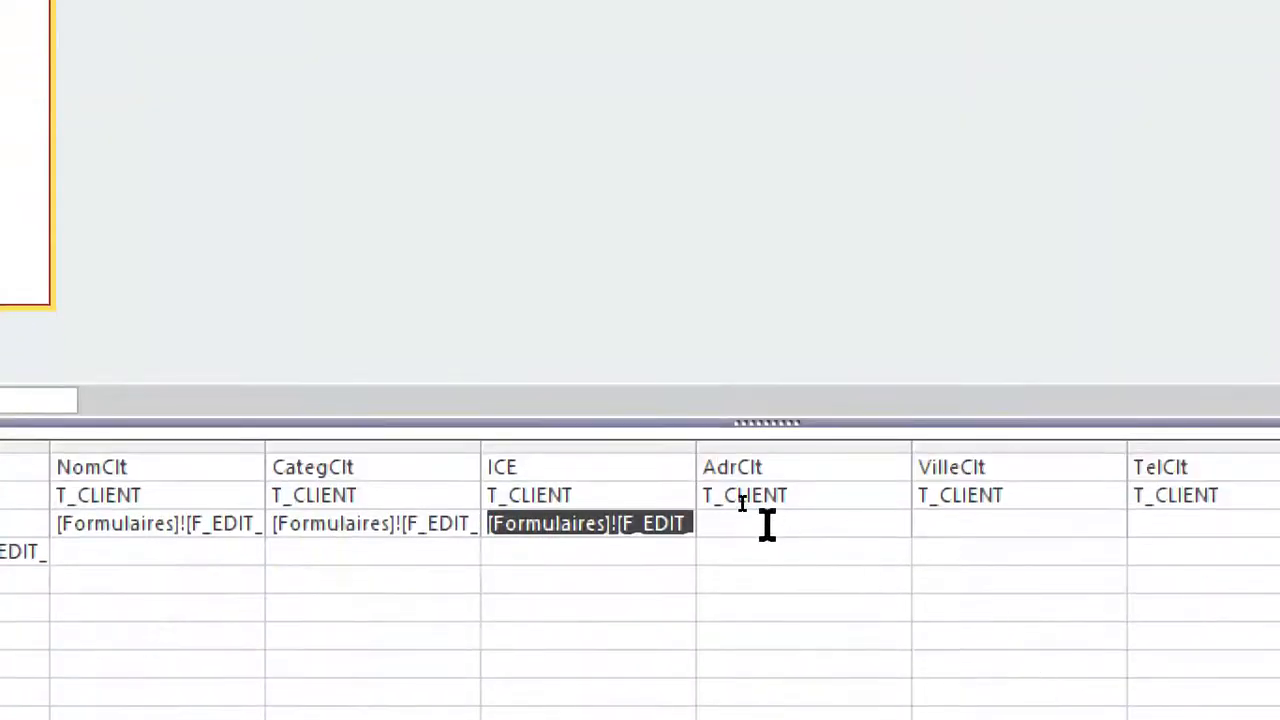
# Set the AdrClt update value to Formulaires![F_EDIT_CLIENT]![txtAdrClt] by pasting the copied expression in the expression builder and changing its control.
pyautogui.click(767, 525)
pyautogui.rightClick(767, 525)
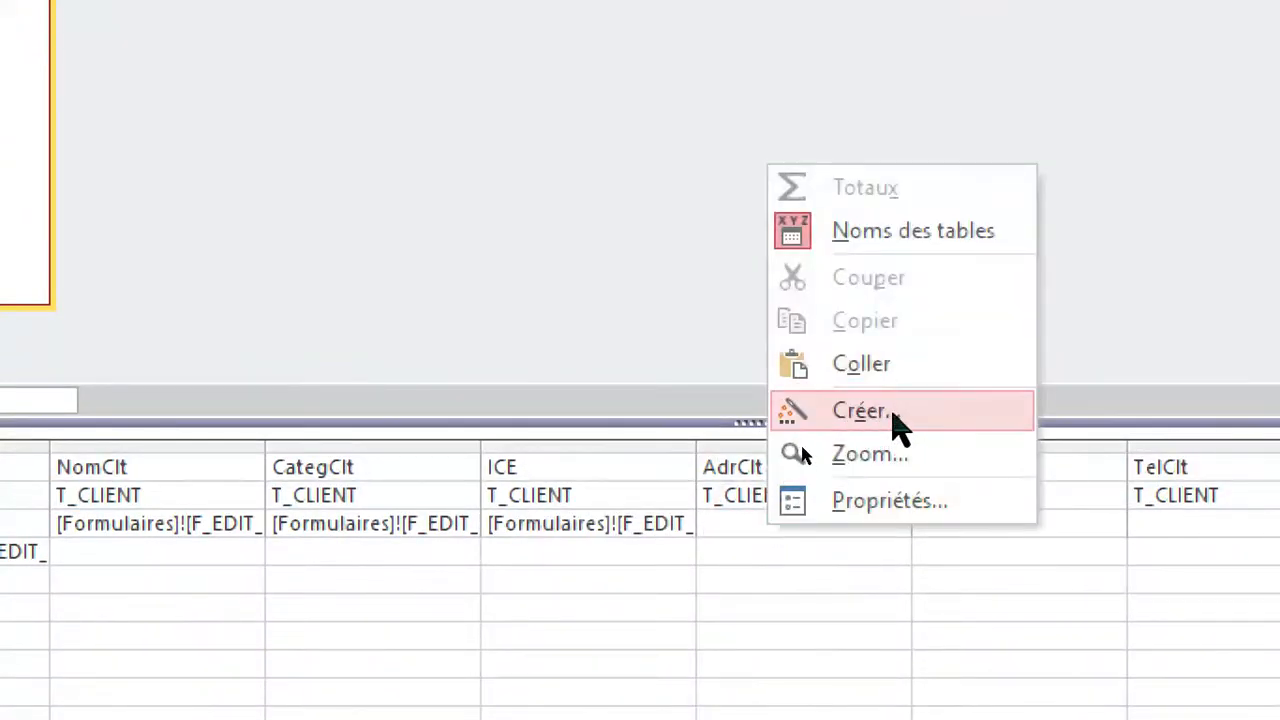
pyautogui.click(893, 418)
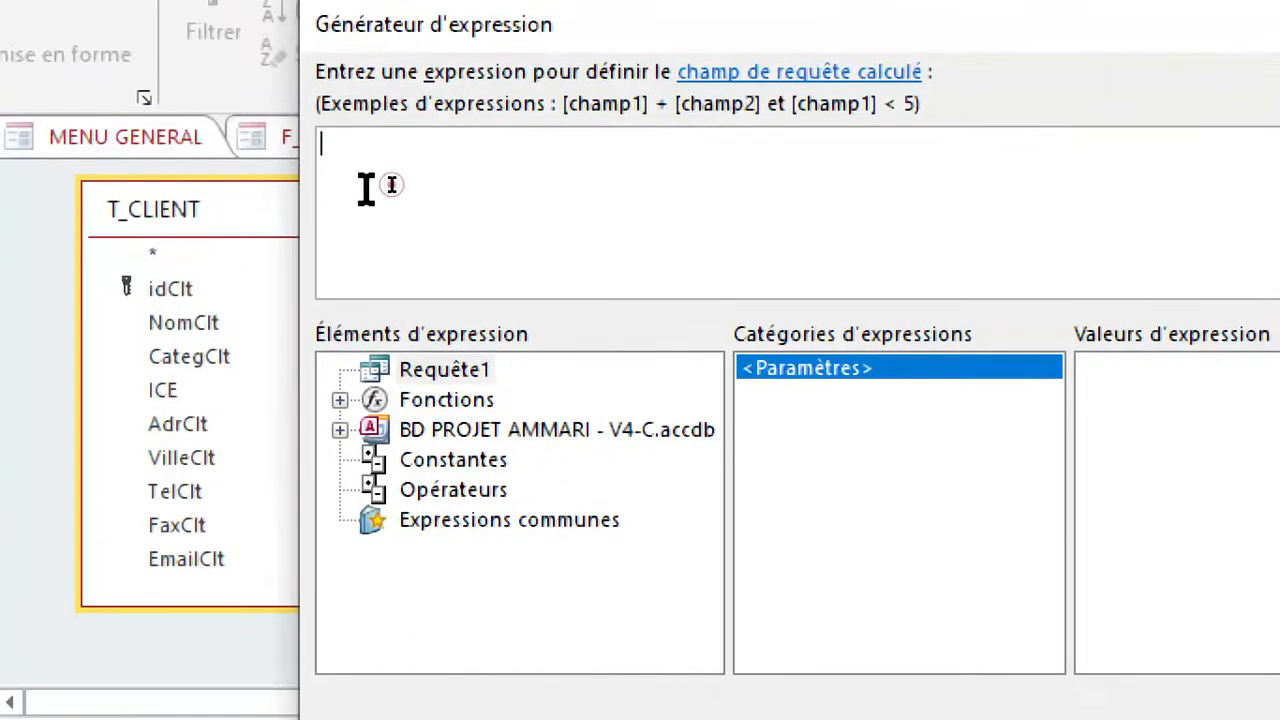
pyautogui.hotkey('ctrl', 'v')
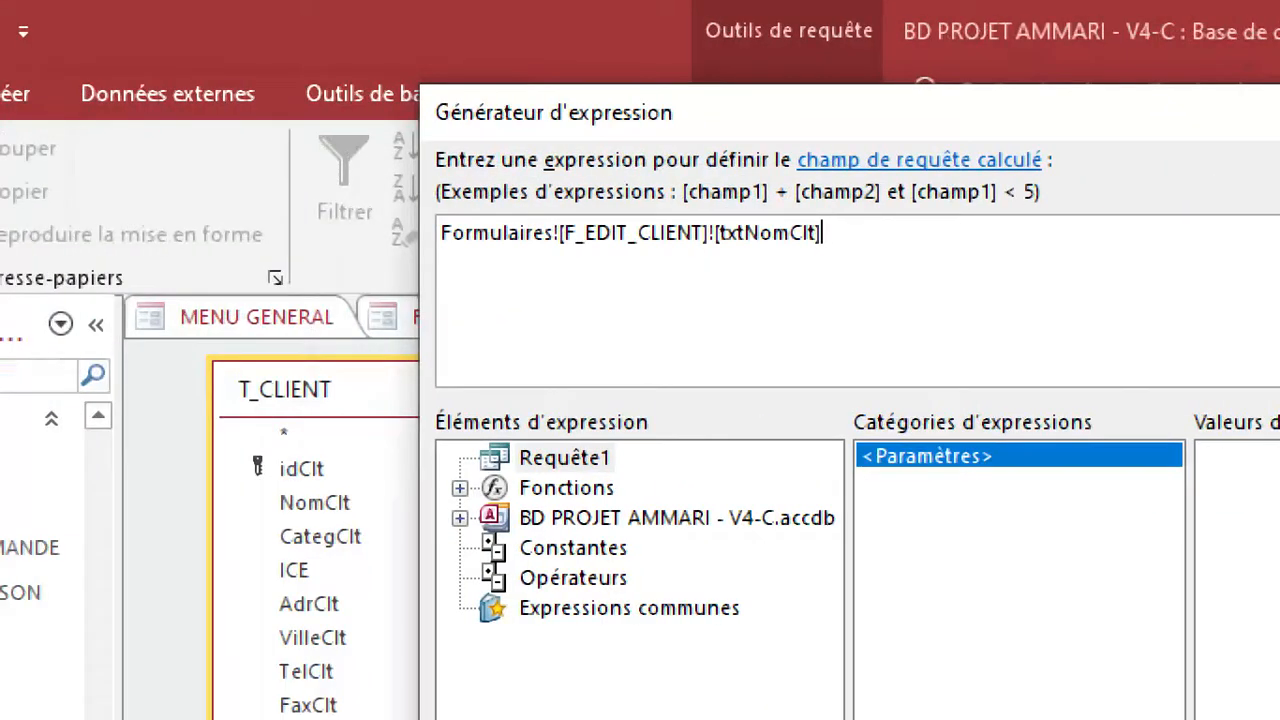
pyautogui.press('BackSpace')
pyautogui.press('BackSpace')
pyautogui.press('BackSpace')
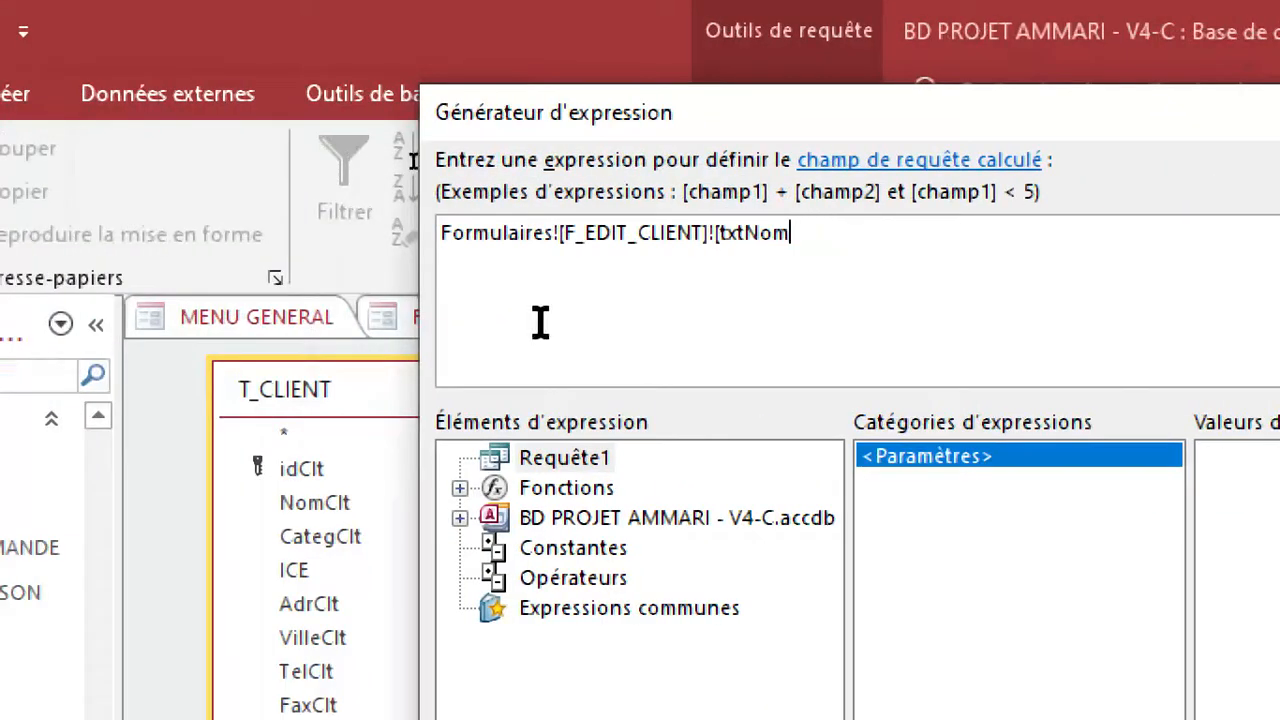
pyautogui.press('BackSpace')
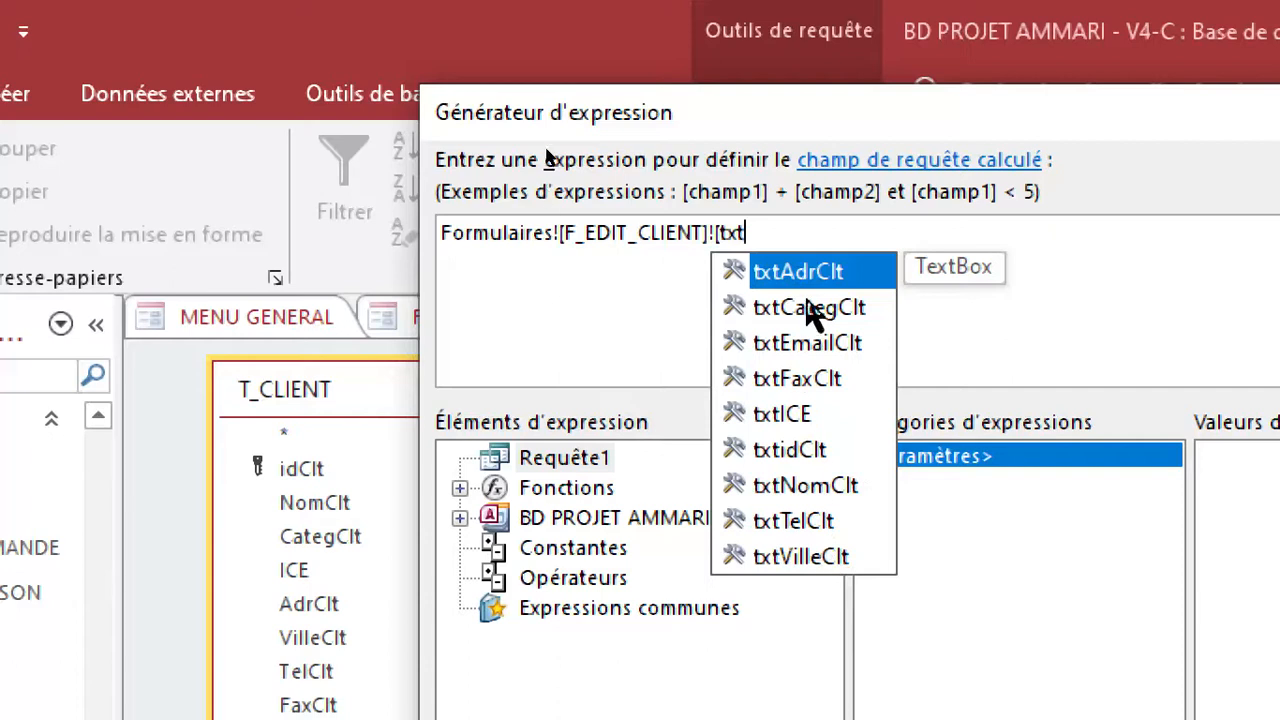
pyautogui.doubleClick(809, 268)
pyautogui.click(1212, 243)
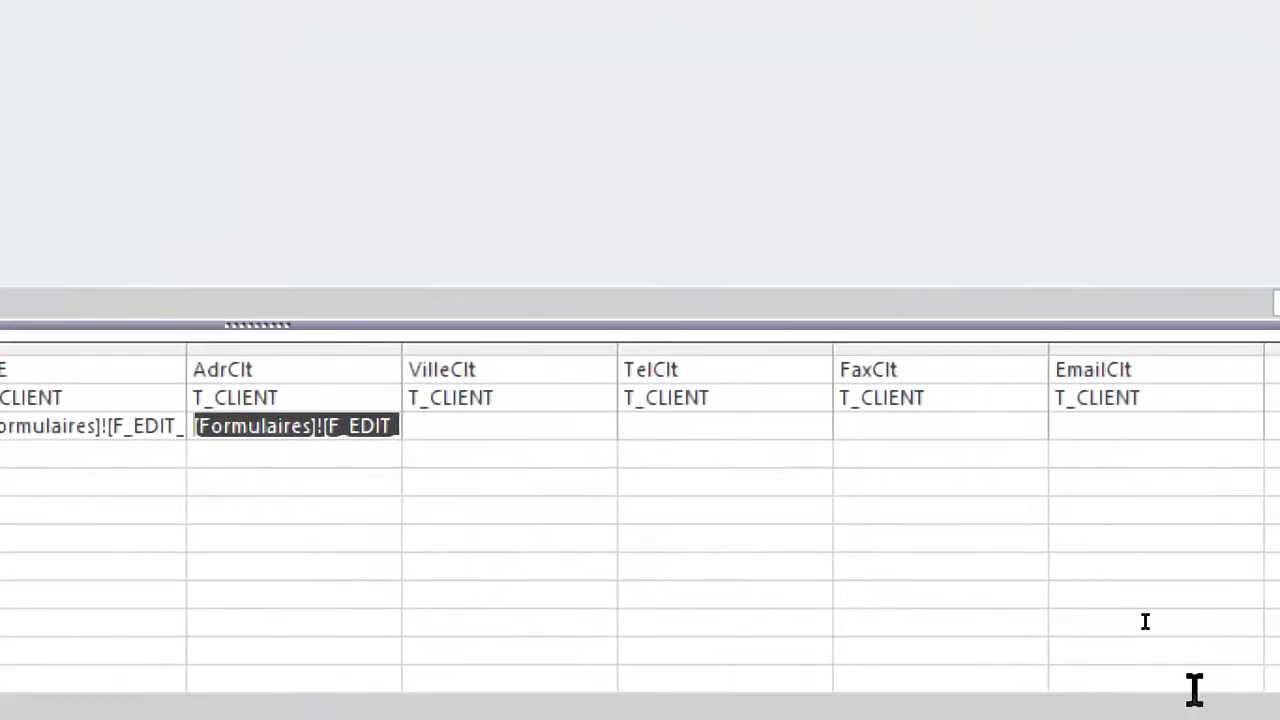
# Set the VilleClt update value to Formulaires![F_EDIT_CLIENT]![txtVilleClt] by pasting the copied expression in the expression builder and changing its control.
pyautogui.click(772, 465)
pyautogui.rightClick(495, 421)
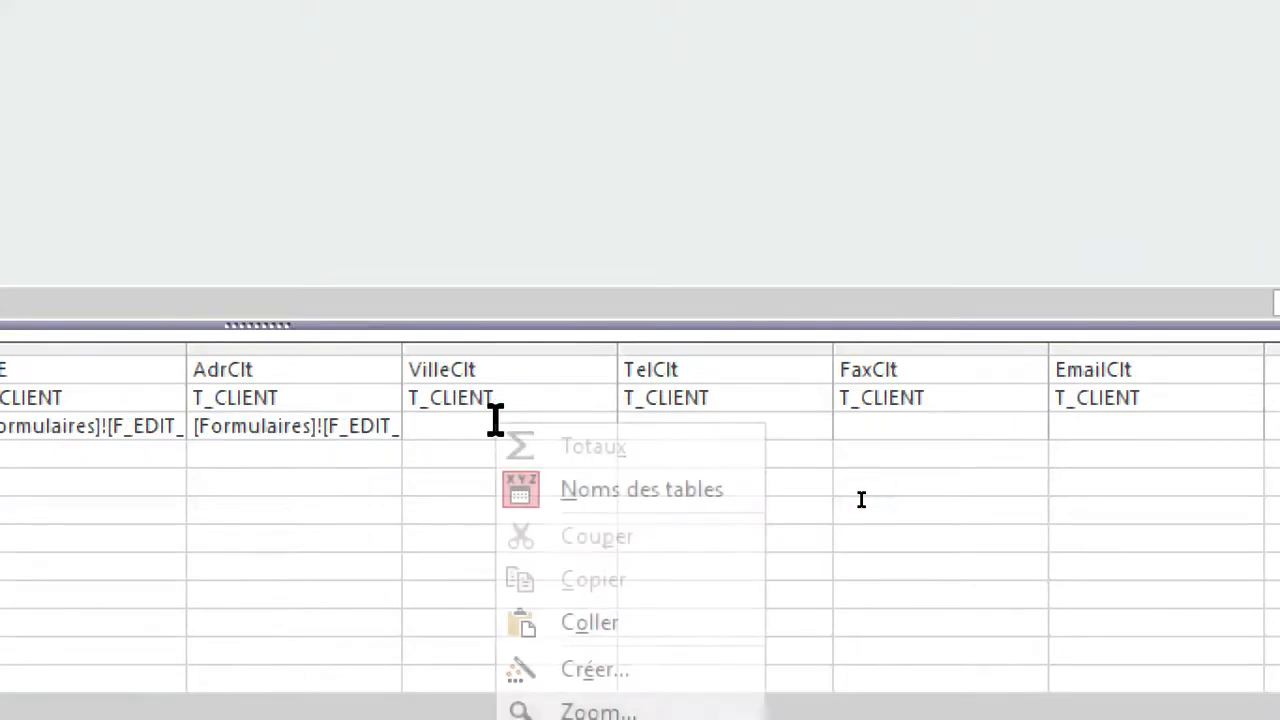
pyautogui.click(600, 672)
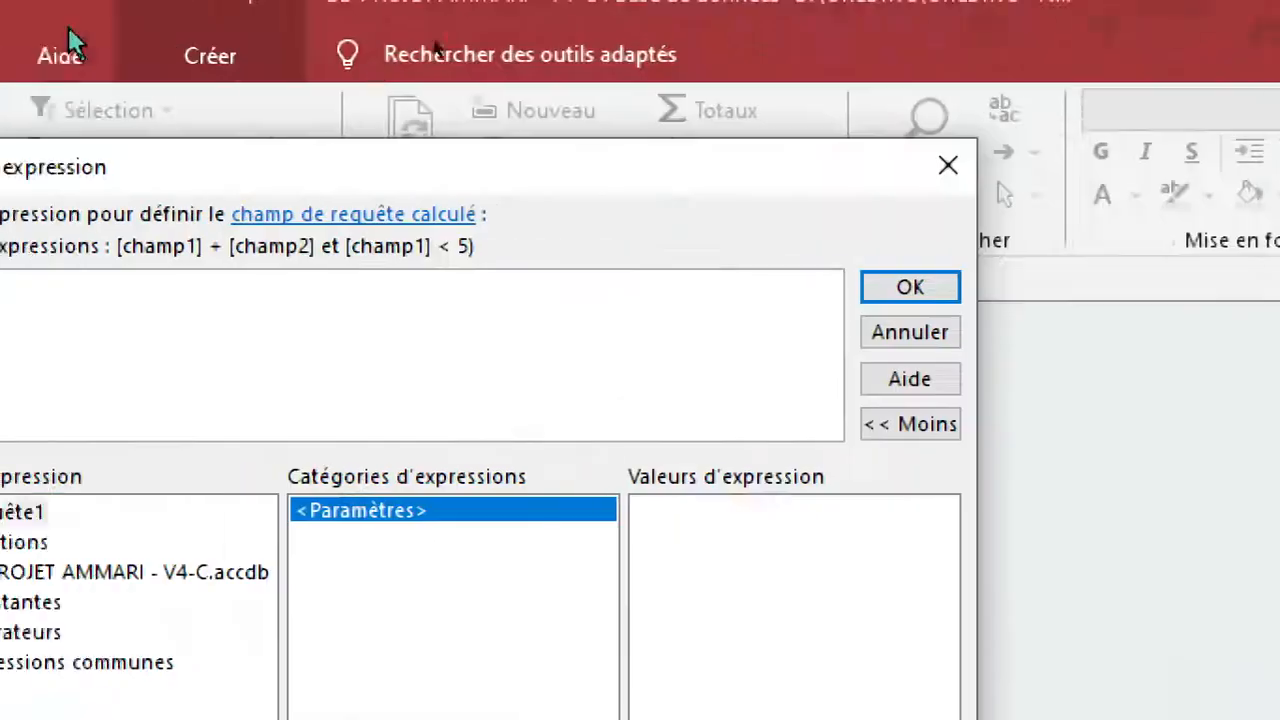
pyautogui.hotkey('ctrl', 'v')
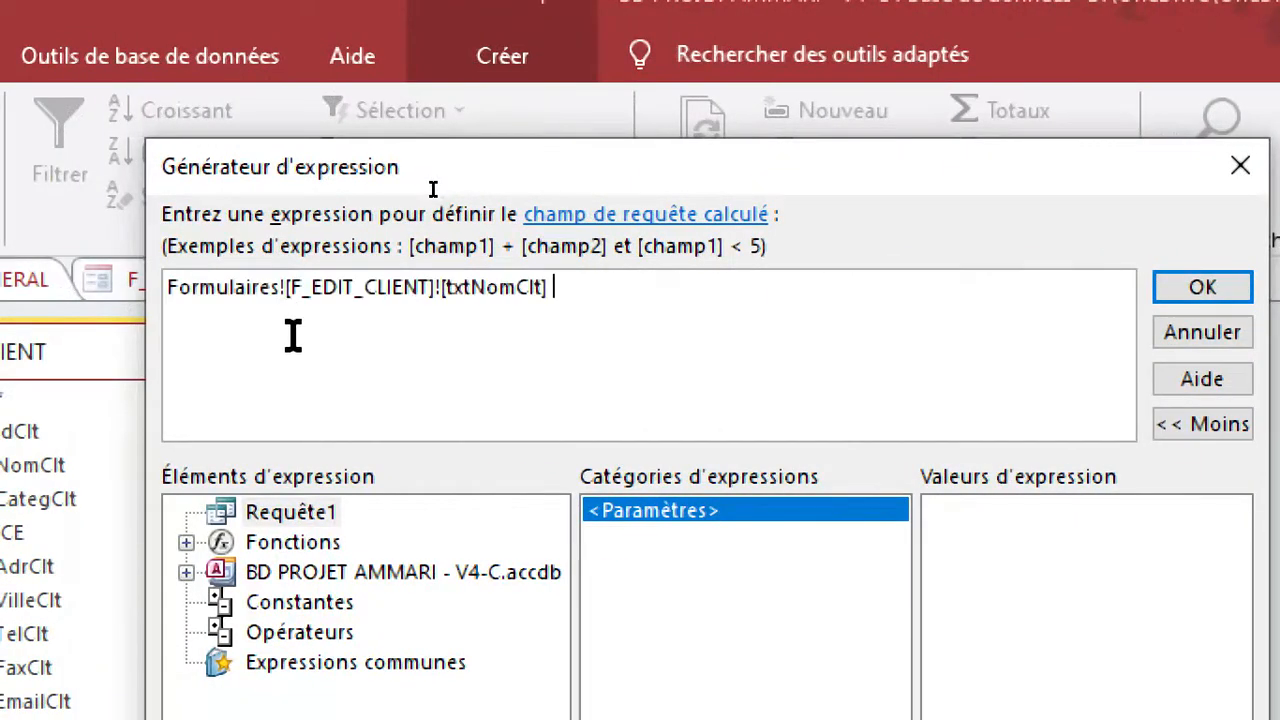
pyautogui.press('BackSpace')
pyautogui.press('BackSpace')
pyautogui.press('BackSpace')
pyautogui.press('BackSpace')
pyautogui.press('BackSpace')
pyautogui.press('BackSpace')
pyautogui.press('BackSpace')
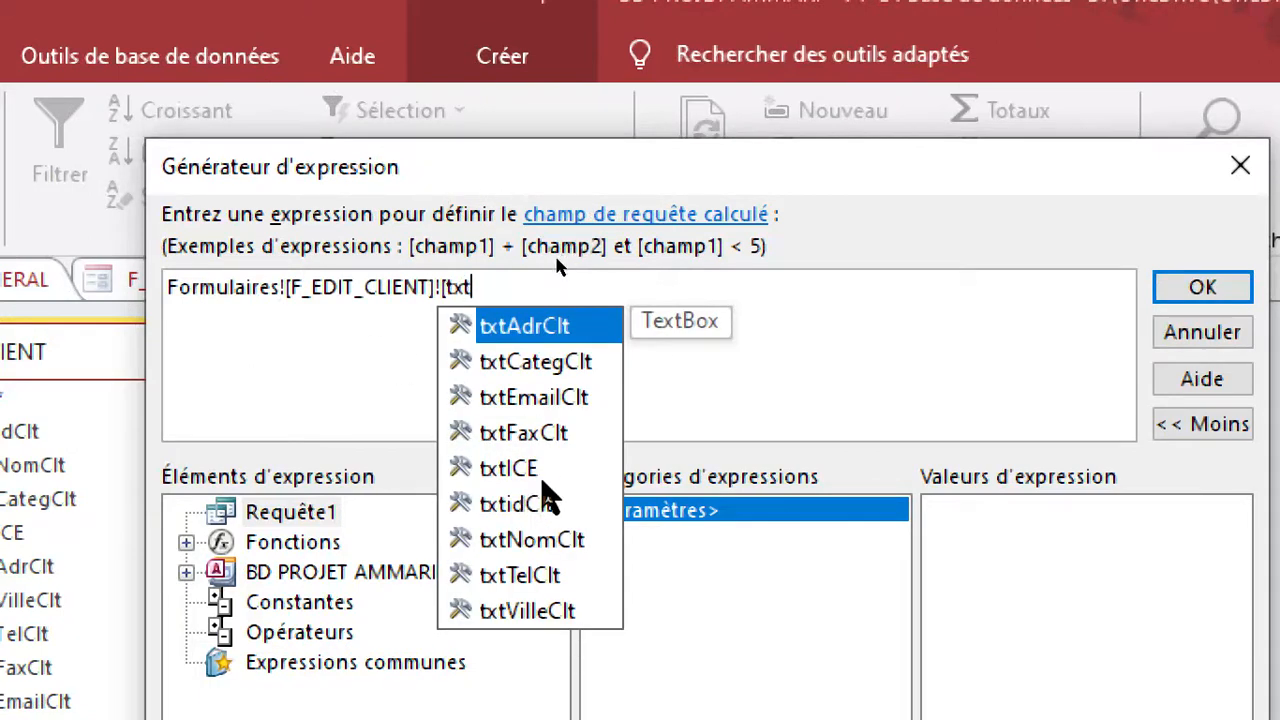
pyautogui.click(551, 611)
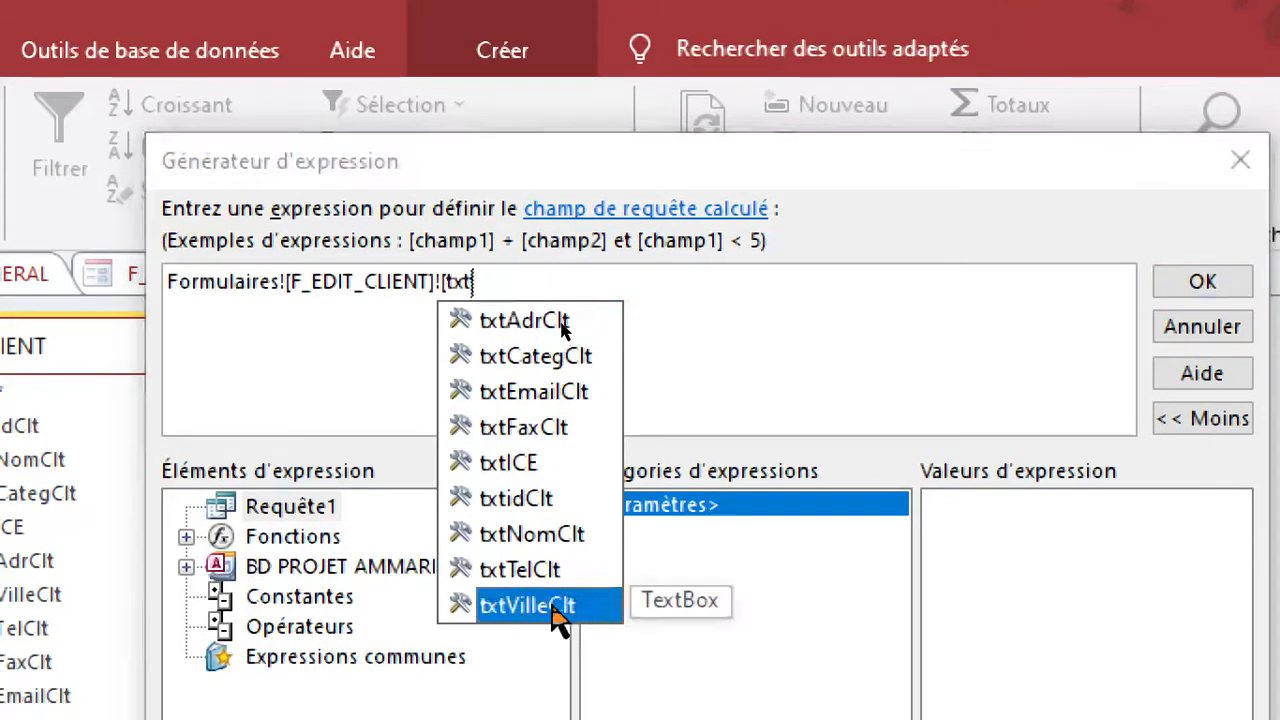
pyautogui.click(553, 608)
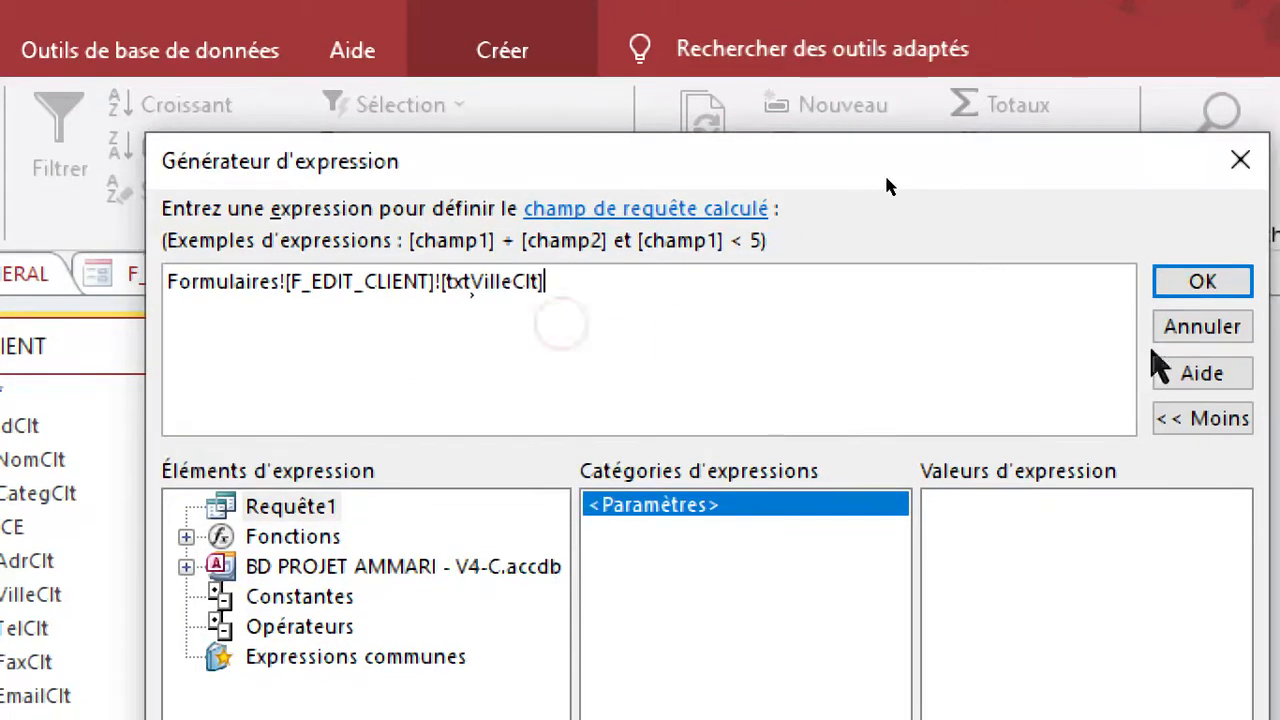
pyautogui.click(1202, 281)
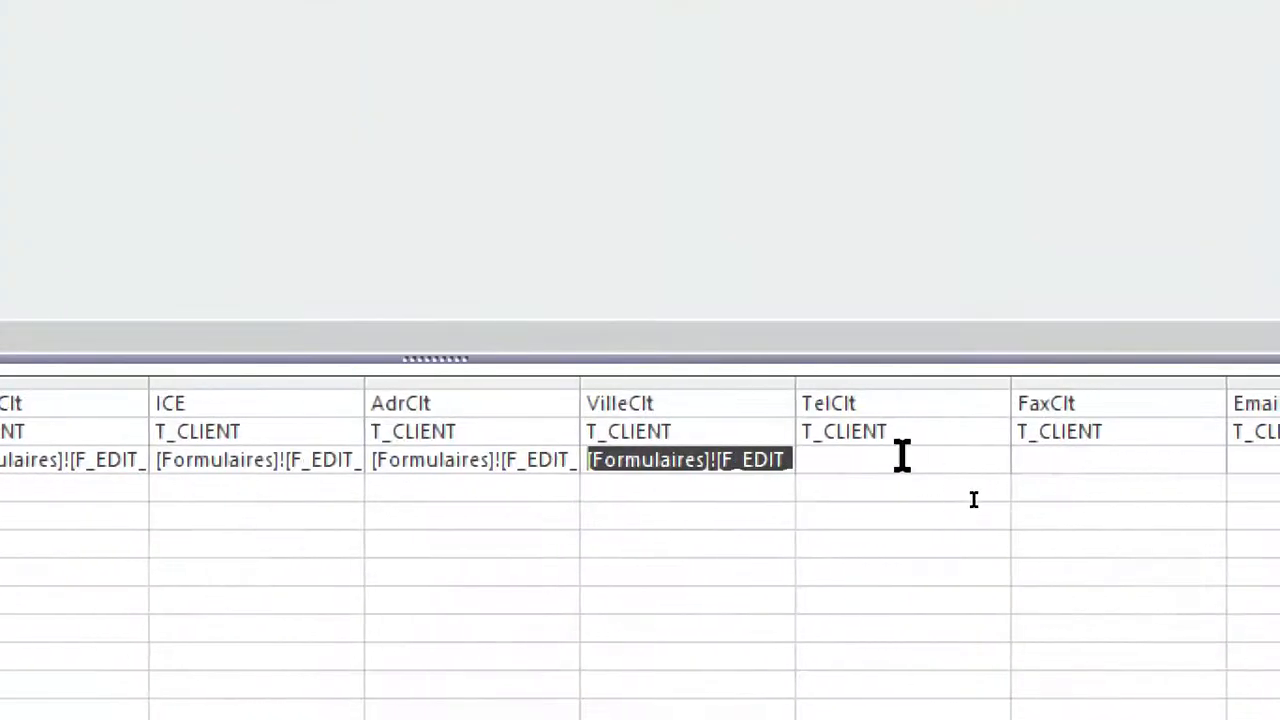
# Set the TelClt update value to Formulaires![F_EDIT_CLIENT]![txtTelClt] by pasting the copied expression in the expression builder and changing its control.
pyautogui.click(918, 460)
pyautogui.rightClick(918, 460)
pyautogui.click(972, 352)
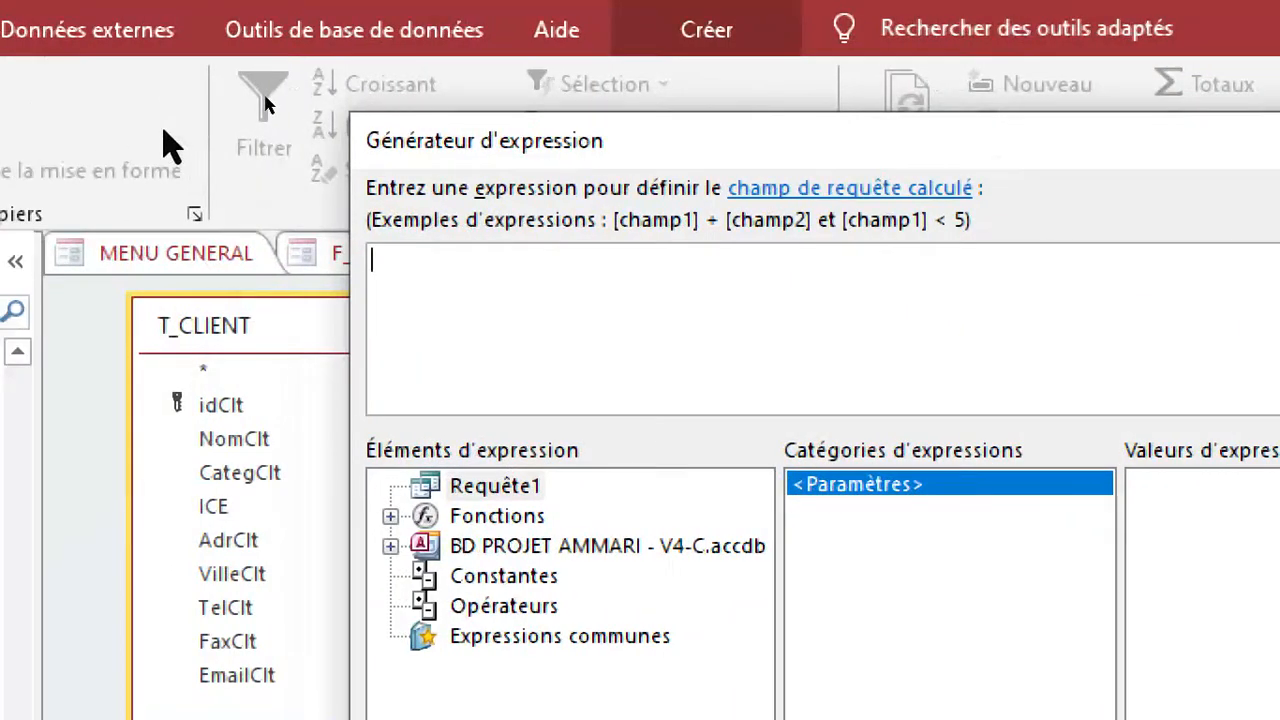
pyautogui.hotkey('ctrl', 'v')
pyautogui.press('BackSpace')
pyautogui.press('BackSpace')
pyautogui.press('BackSpace')
pyautogui.press('BackSpace')
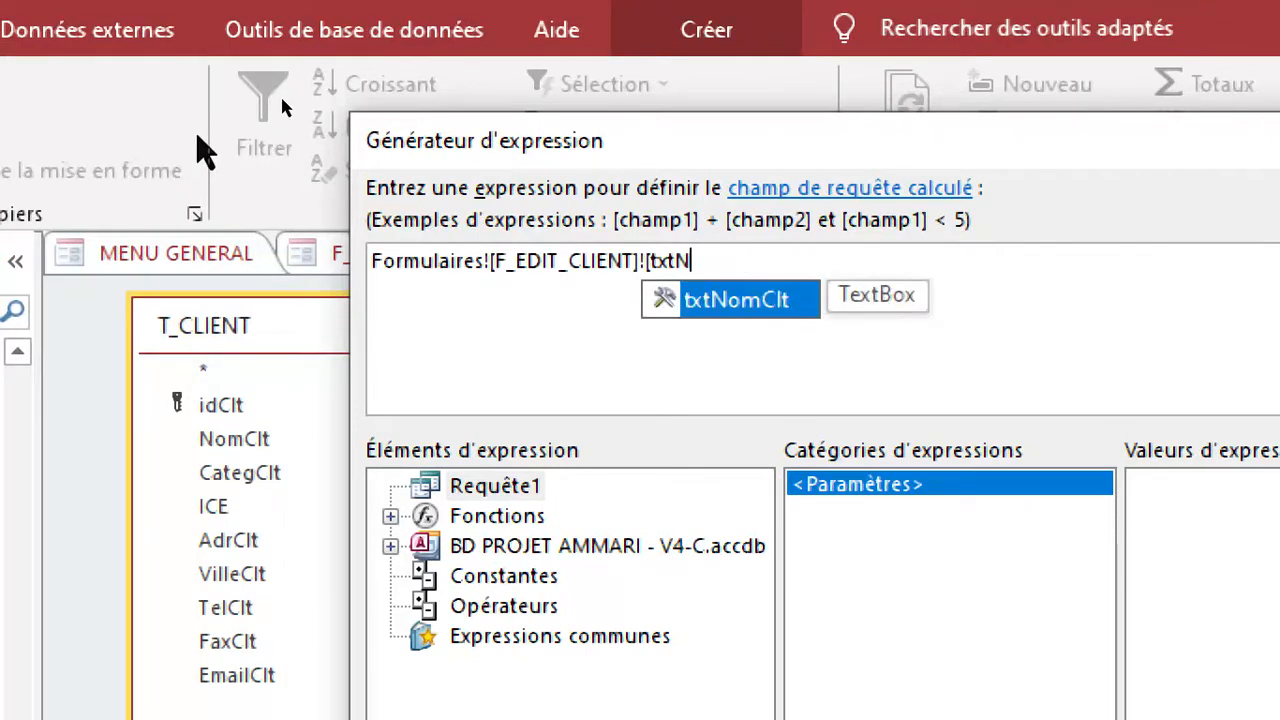
pyautogui.press('BackSpace')
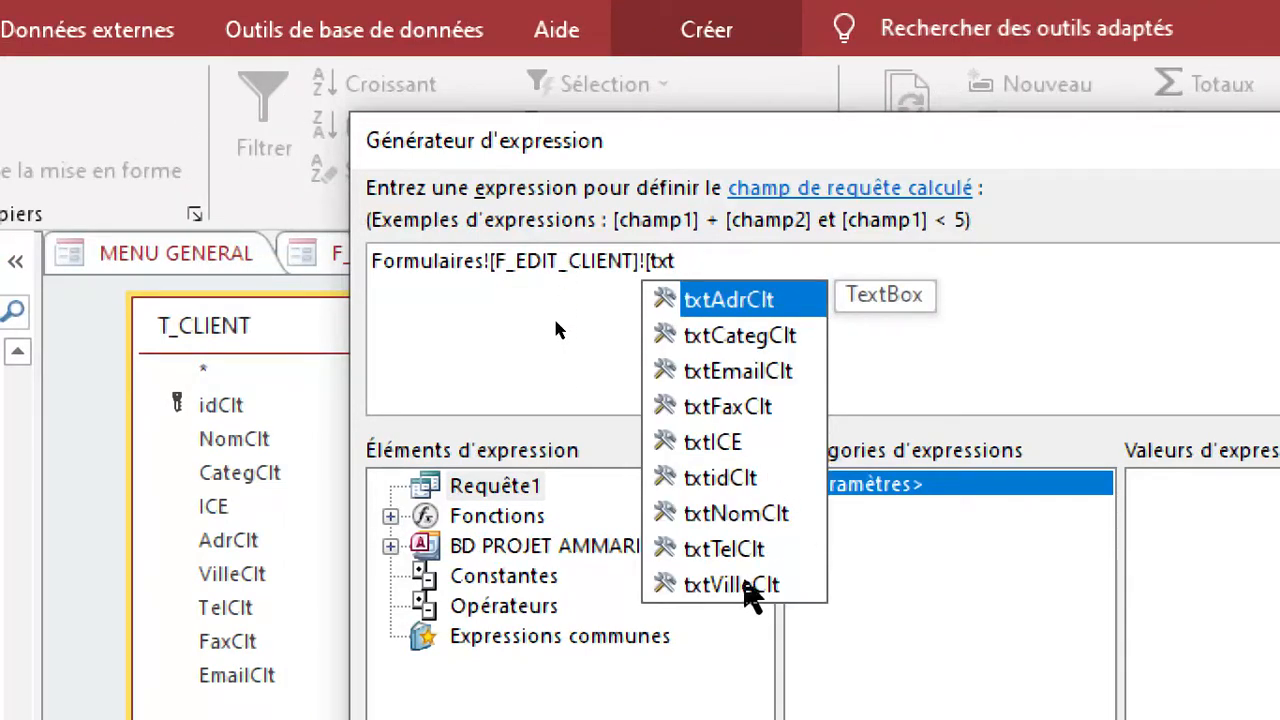
pyautogui.doubleClick(724, 549)
pyautogui.write(']')
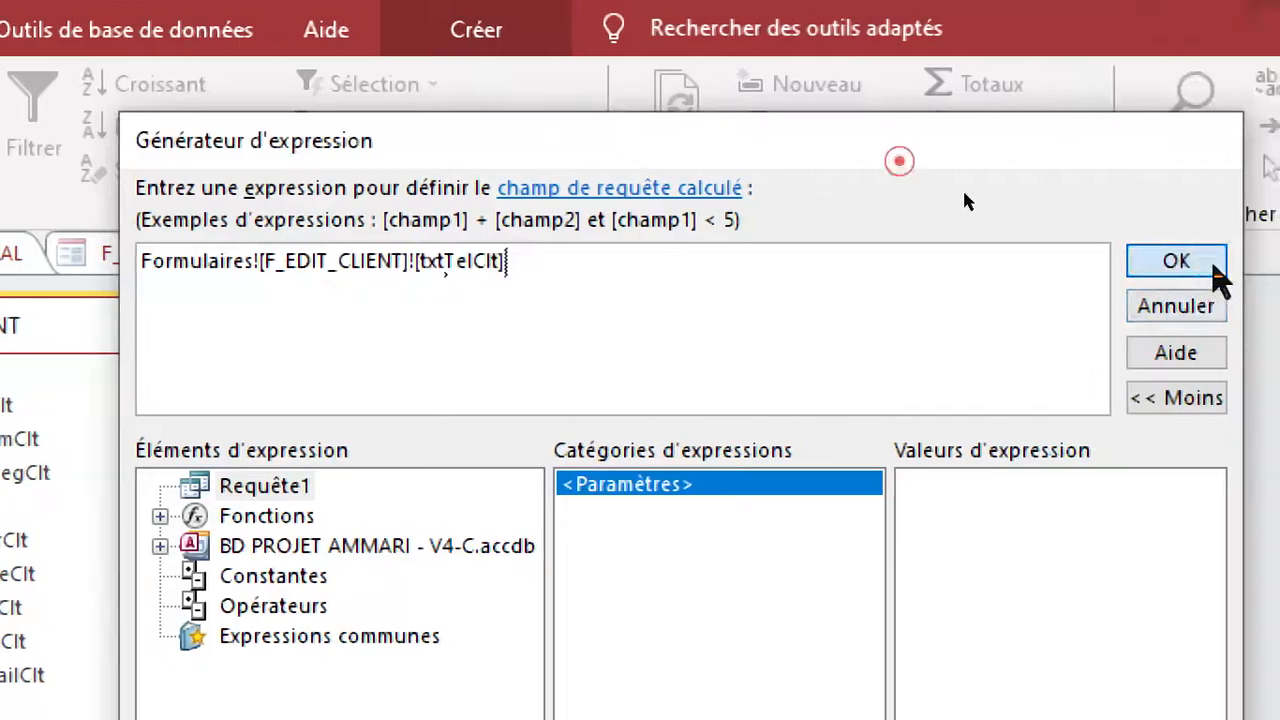
pyautogui.click(1182, 261)
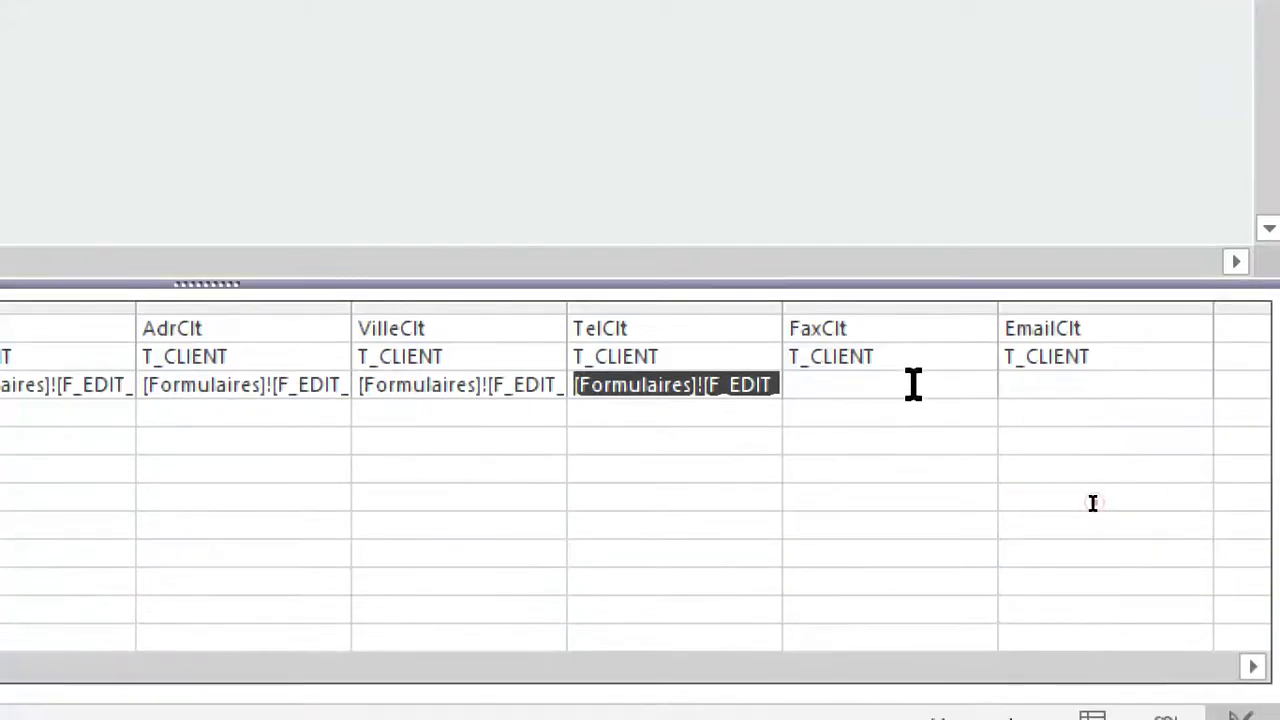
# Set the FaxClt update value to Formulaires![F_EDIT_CLIENT]![txtFaxClt] by pasting the copied expression in the expression builder and changing its control.
pyautogui.rightClick(913, 384)
pyautogui.click(991, 268)
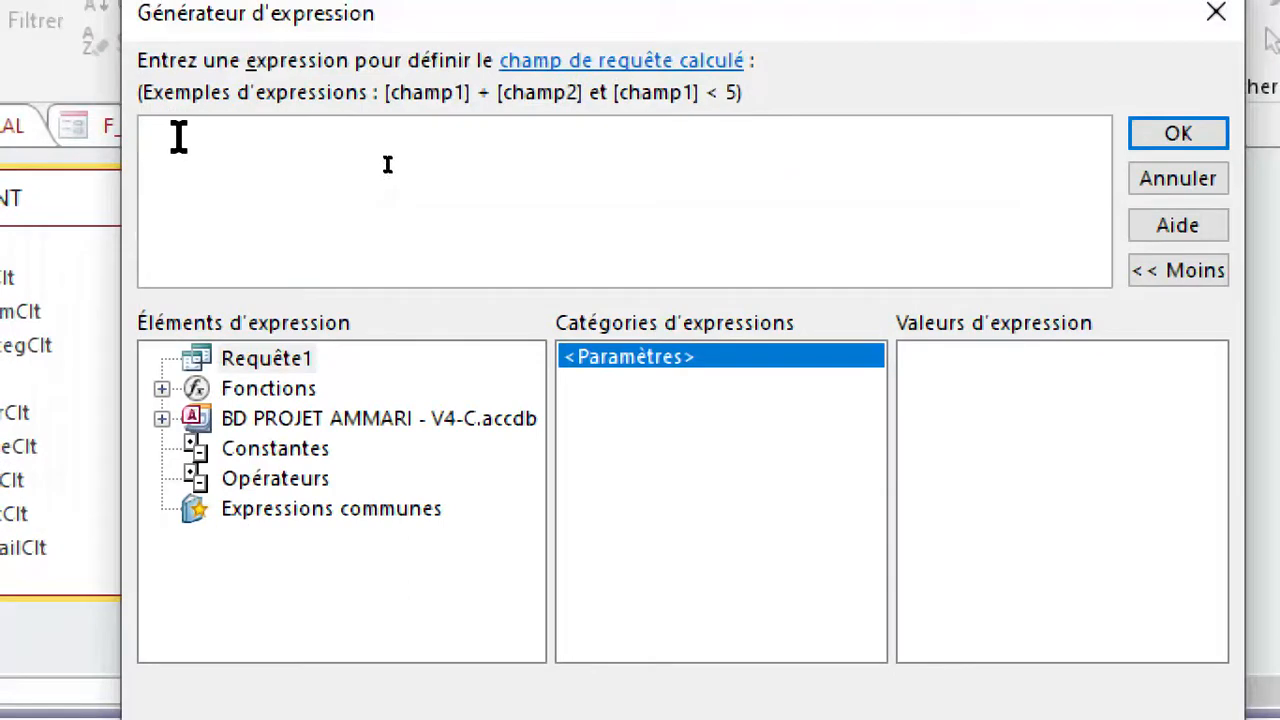
pyautogui.write('Formulaires![F_EDIT_CLIENT]![txtNomClt]')
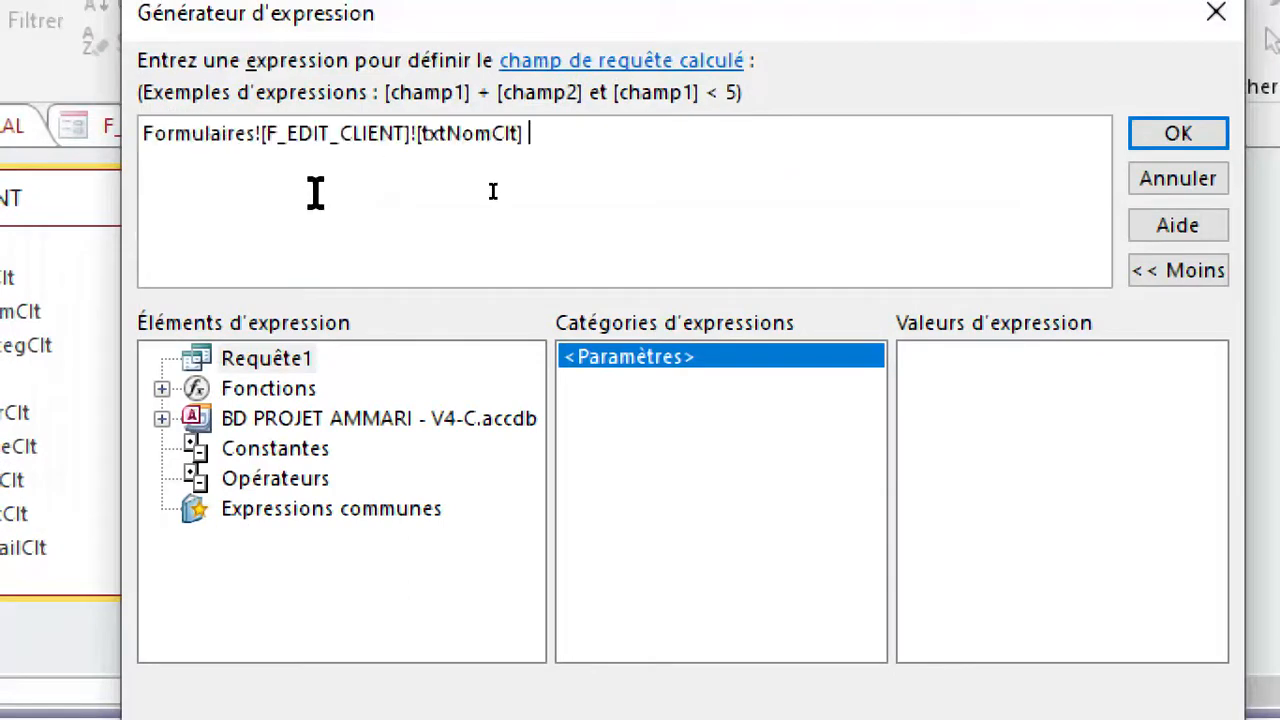
pyautogui.press('BackSpace')
pyautogui.press('BackSpace')
pyautogui.press('BackSpace')
pyautogui.press('BackSpace')
pyautogui.press('BackSpace')
pyautogui.press('BackSpace')
pyautogui.press('BackSpace')
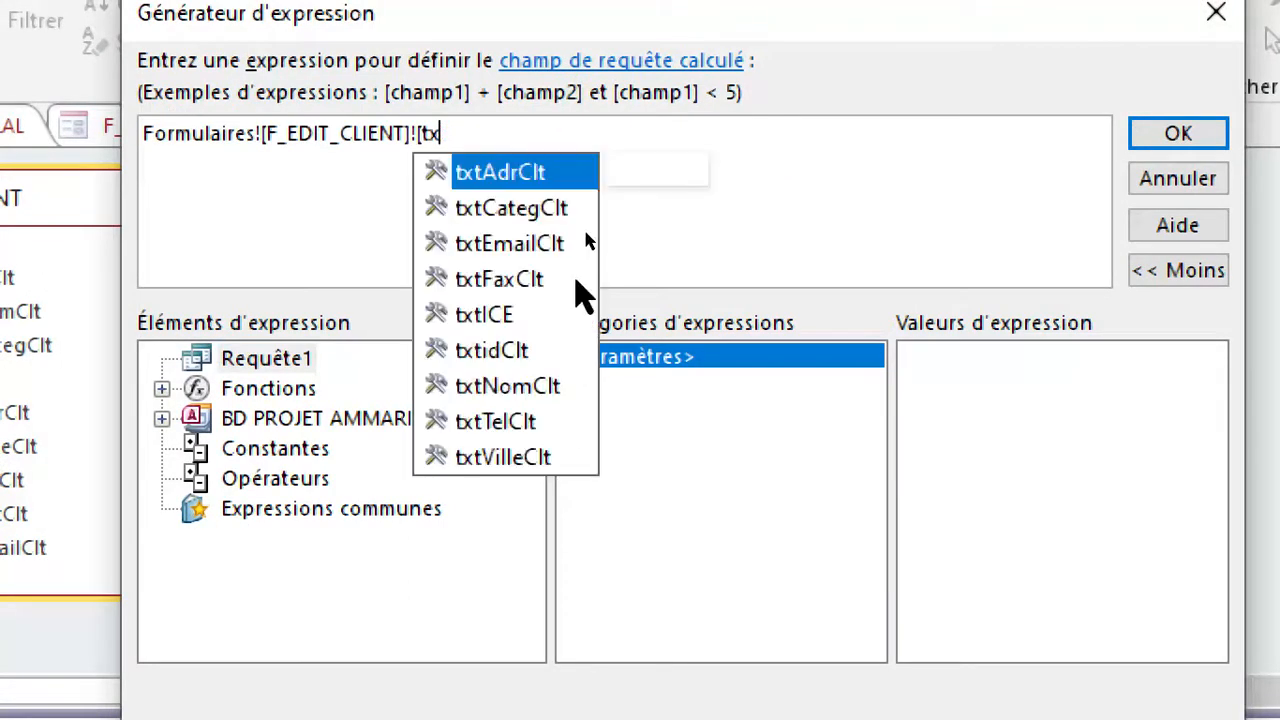
pyautogui.doubleClick(512, 279)
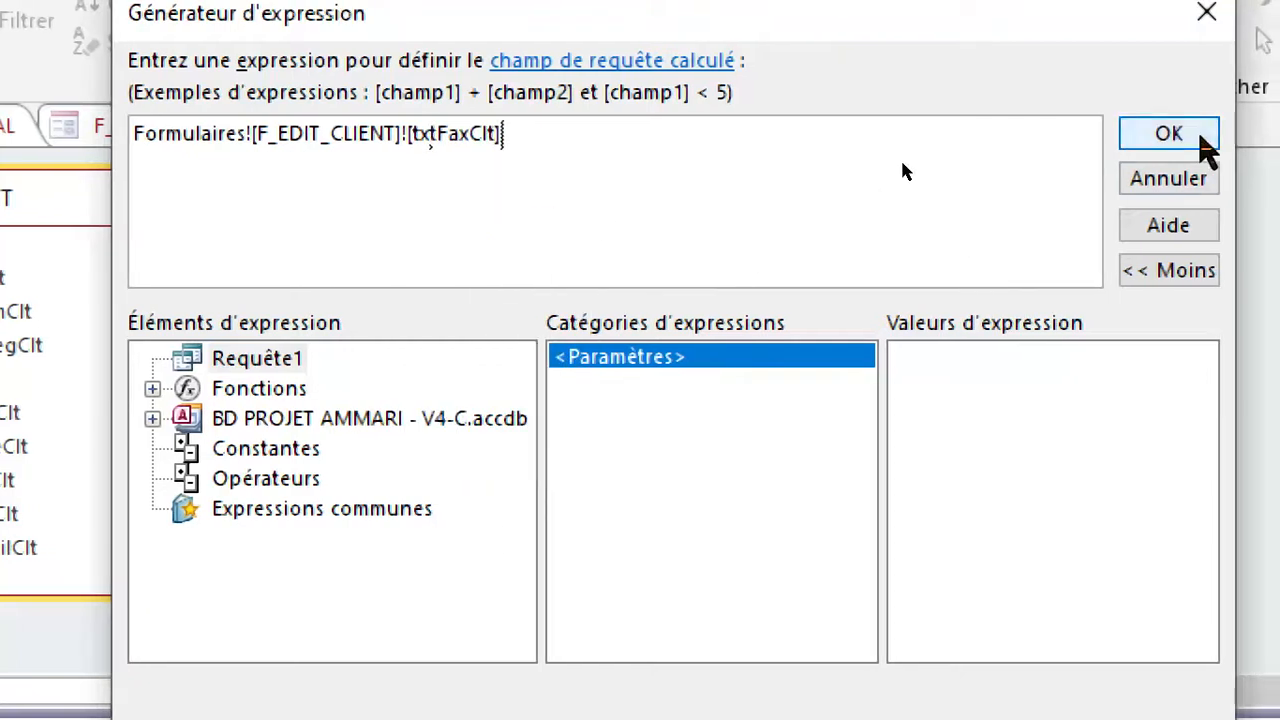
pyautogui.click(1200, 138)
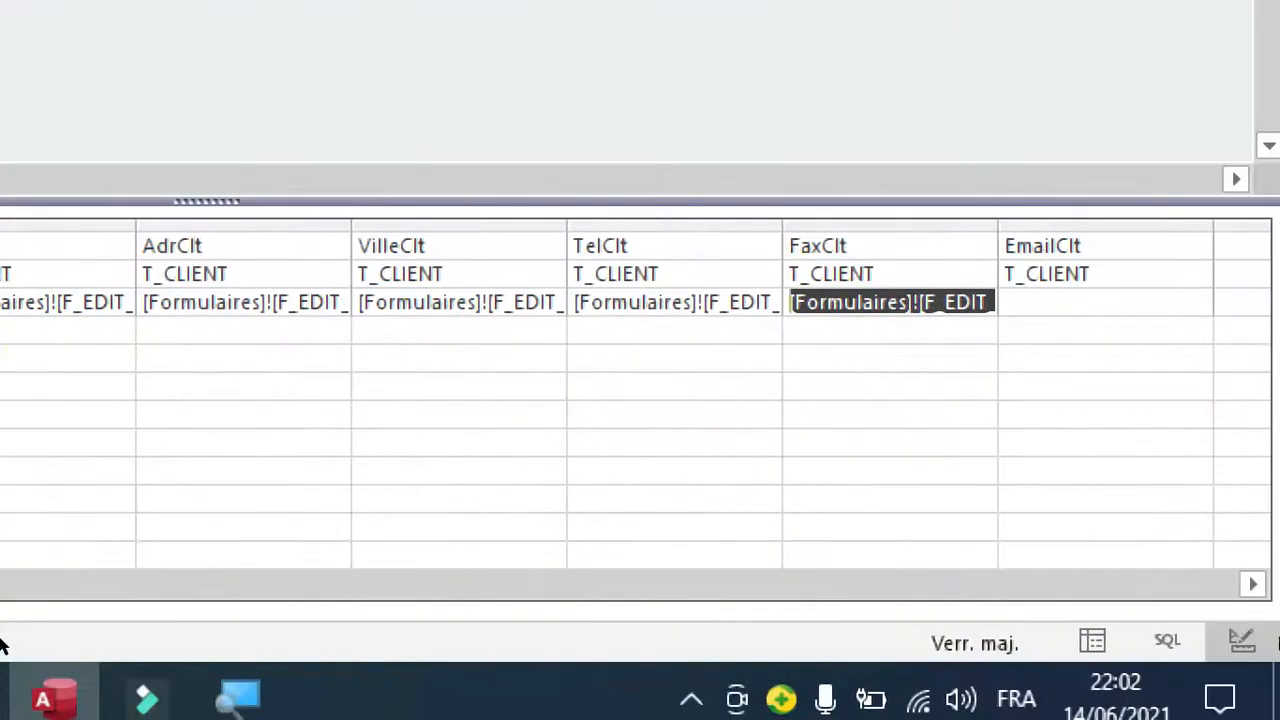
# Set the EmailClt update value to Formulaires![F_EDIT_CLIENT]![txtEmailClt] from the copied expression, and fit the idClt column's width to its content.
pyautogui.click(1022, 304)
pyautogui.rightClick(1027, 310)
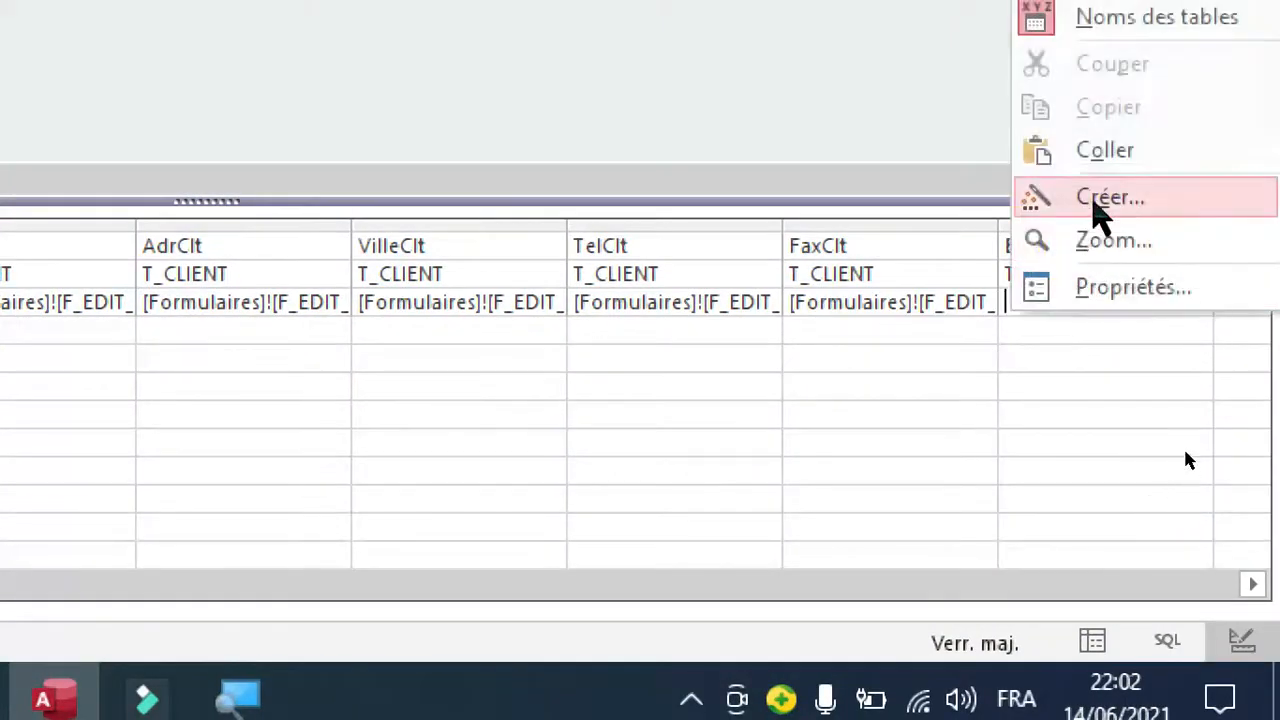
pyautogui.click(1094, 200)
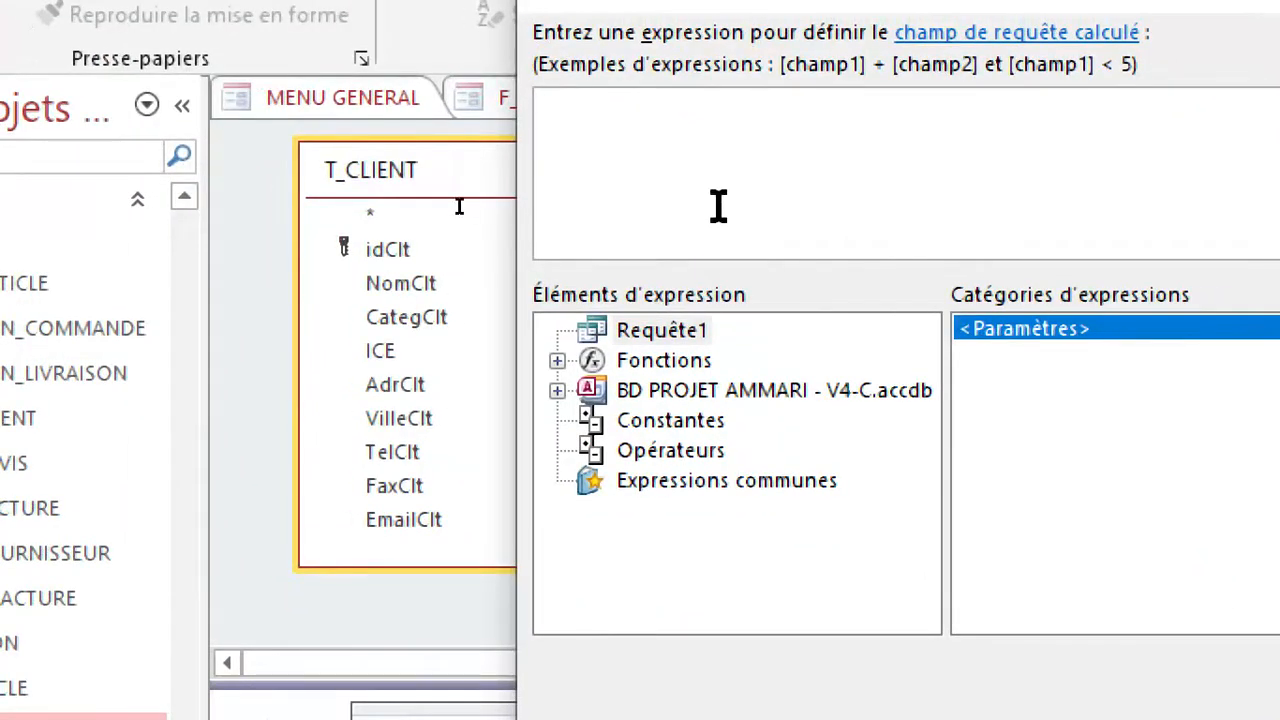
pyautogui.write('Formulaires![F_EDIT_CLIENT]![txtNomClt]')
pyautogui.press('BackSpace')
pyautogui.press('BackSpace')
pyautogui.press('BackSpace')
pyautogui.press('BackSpace')
pyautogui.press('BackSpace')
pyautogui.press('BackSpace')
pyautogui.press('BackSpace')
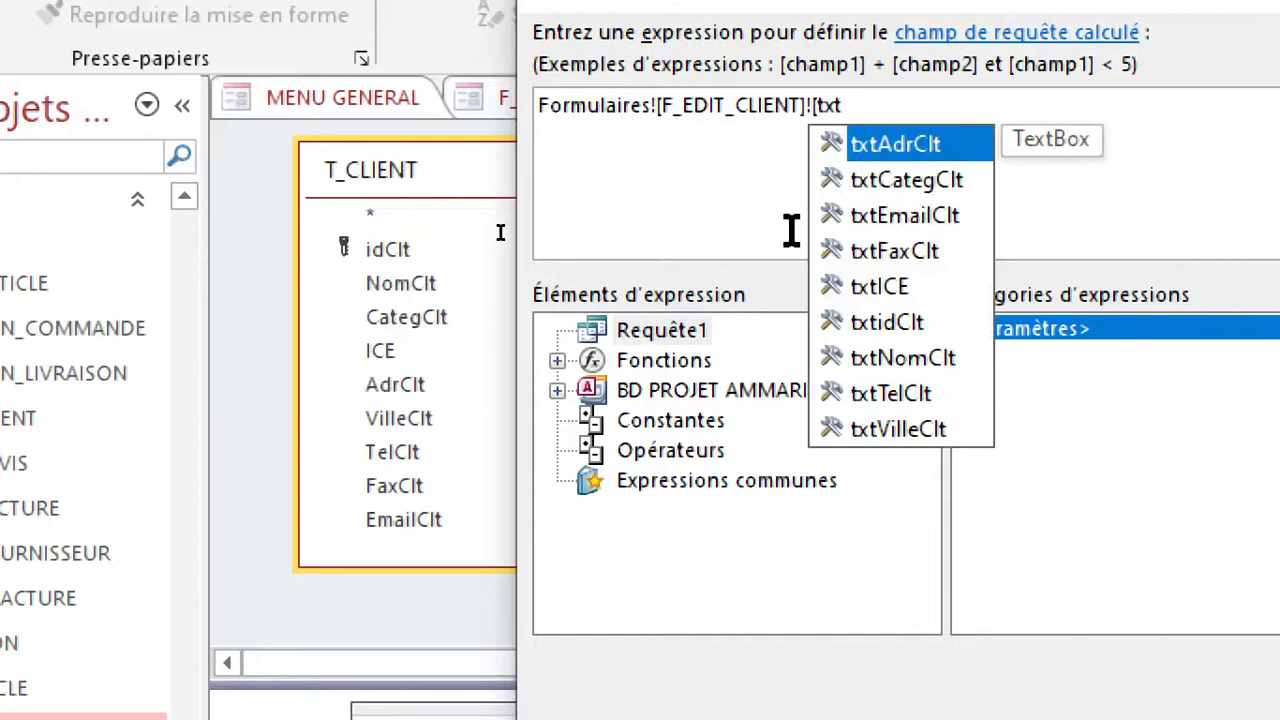
pyautogui.click(918, 211)
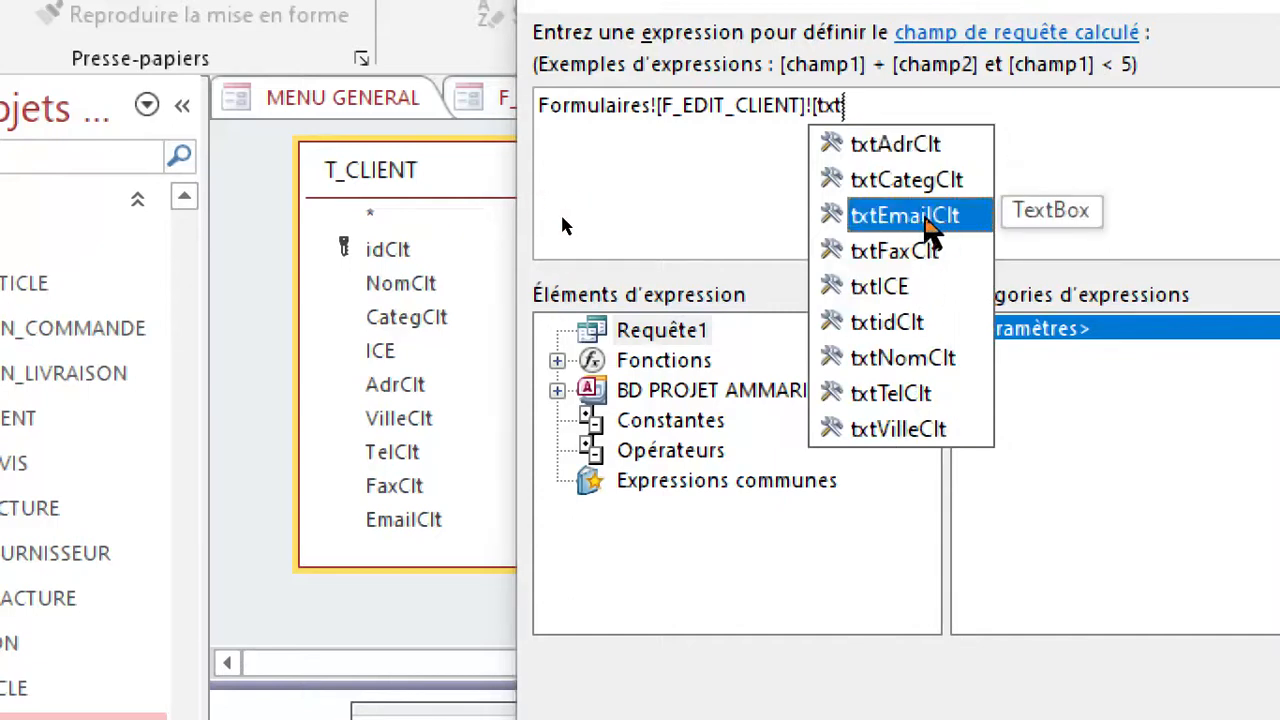
pyautogui.doubleClick(925, 216)
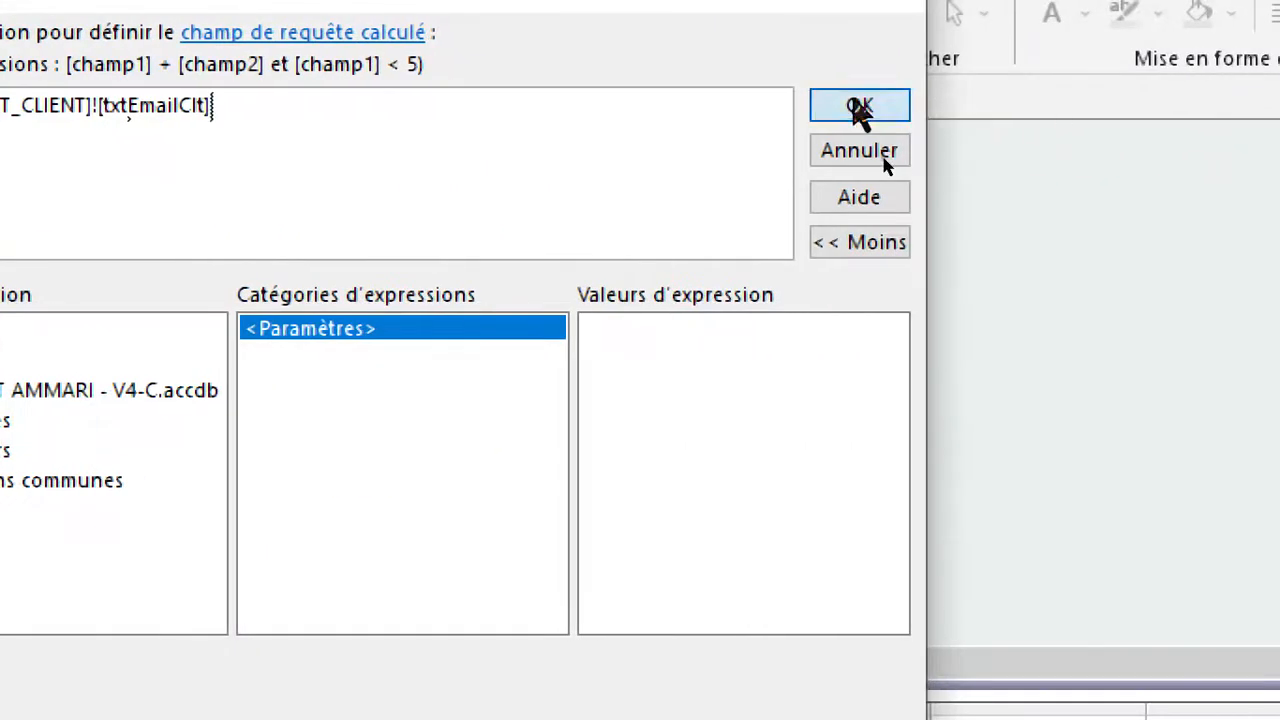
pyautogui.click(860, 108)
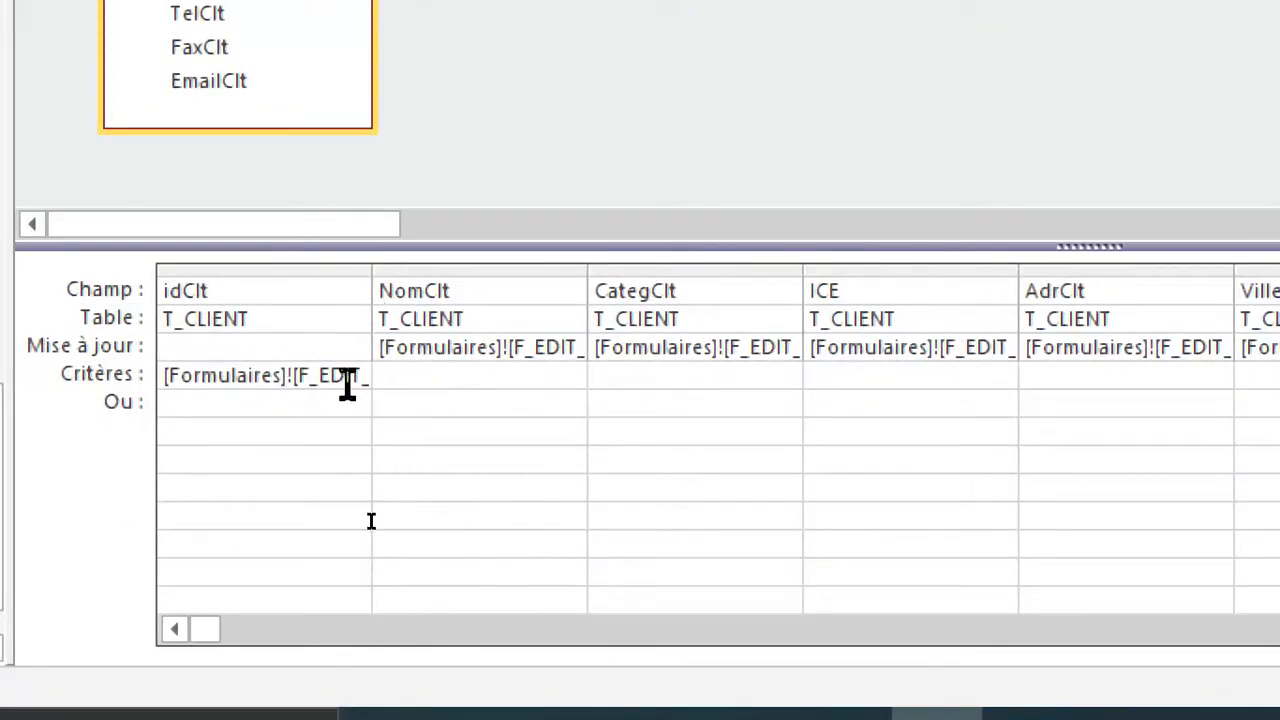
pyautogui.doubleClick(370, 267)
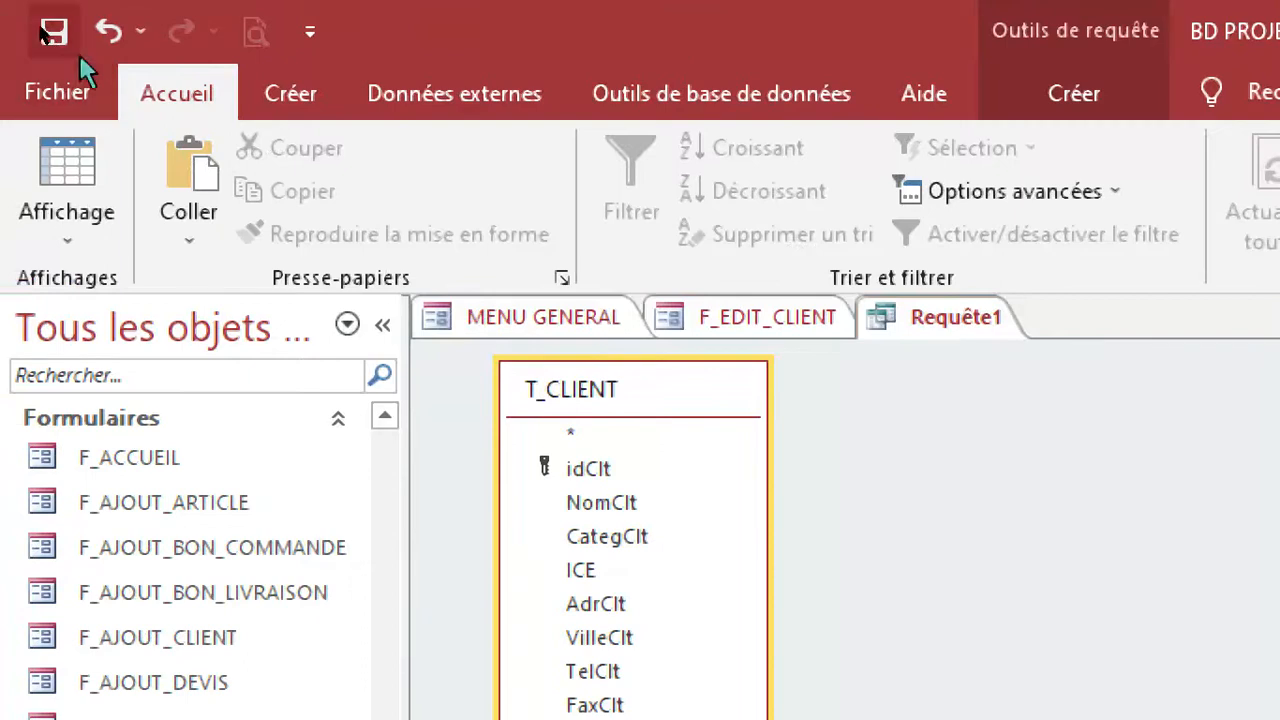
# Save the update query as R_EDIT_CLIENT and close it.
pyautogui.click(33, 20)
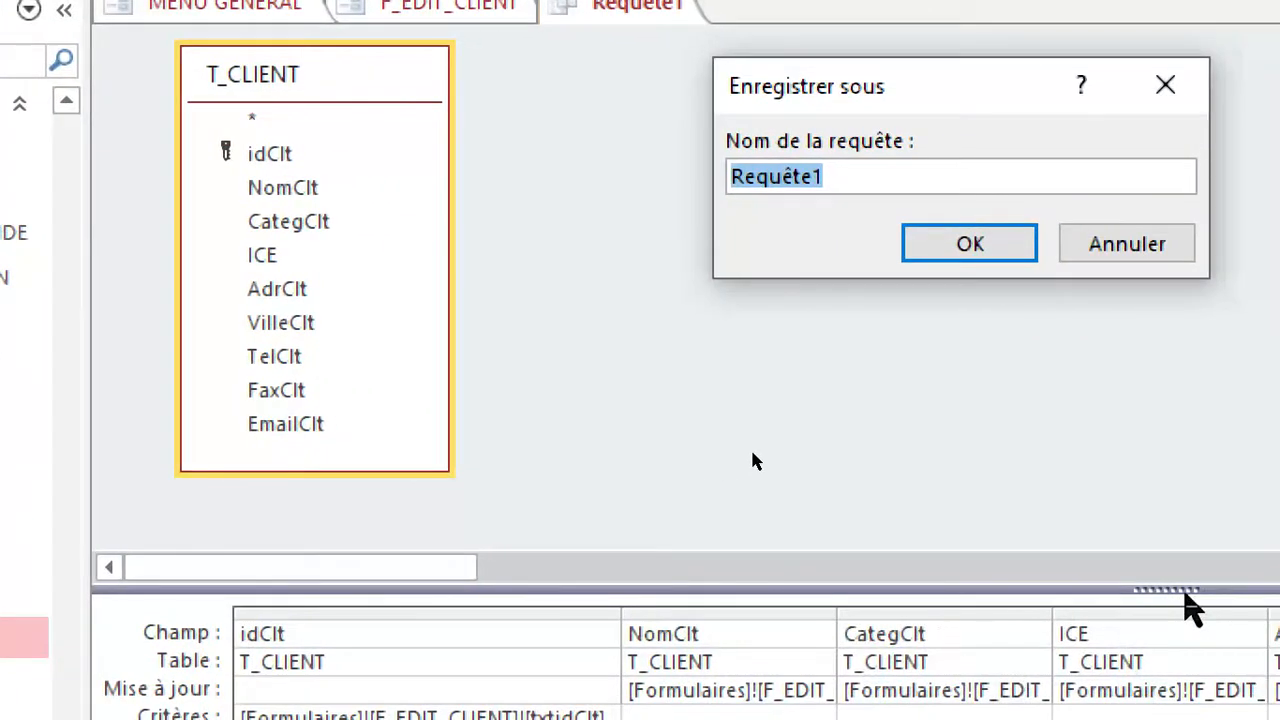
pyautogui.write('r')
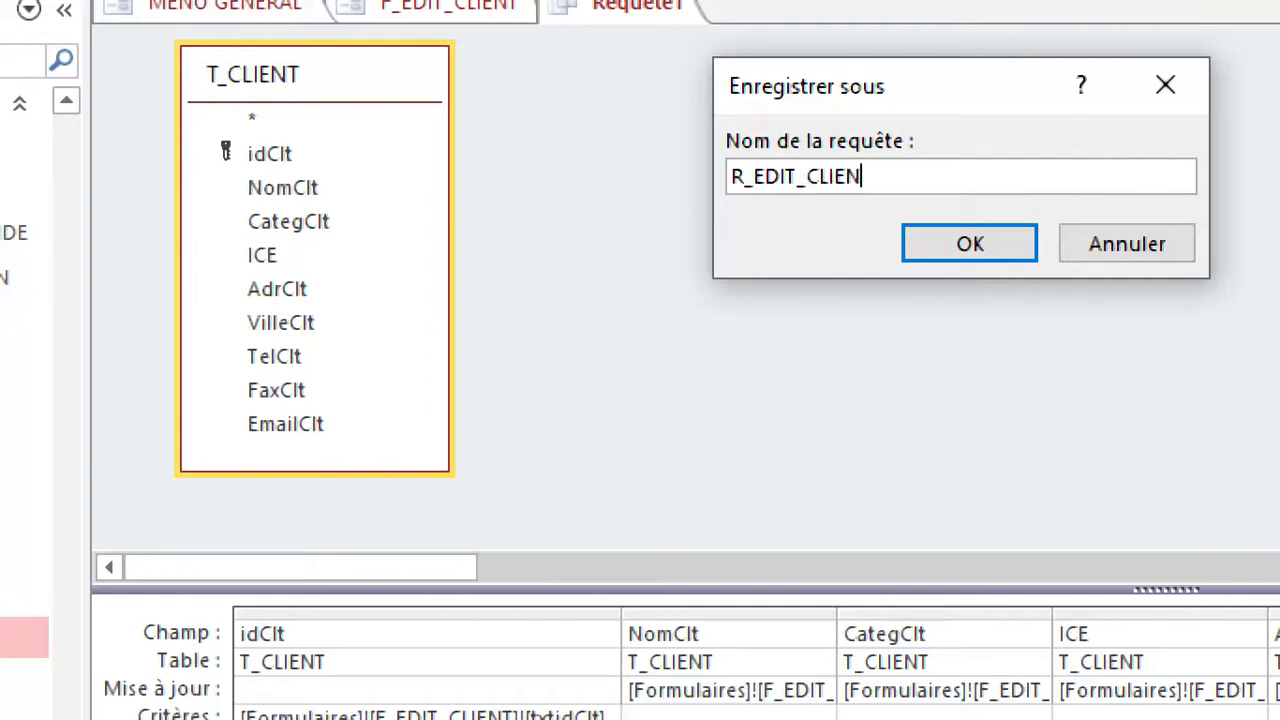
pyautogui.click(969, 243)
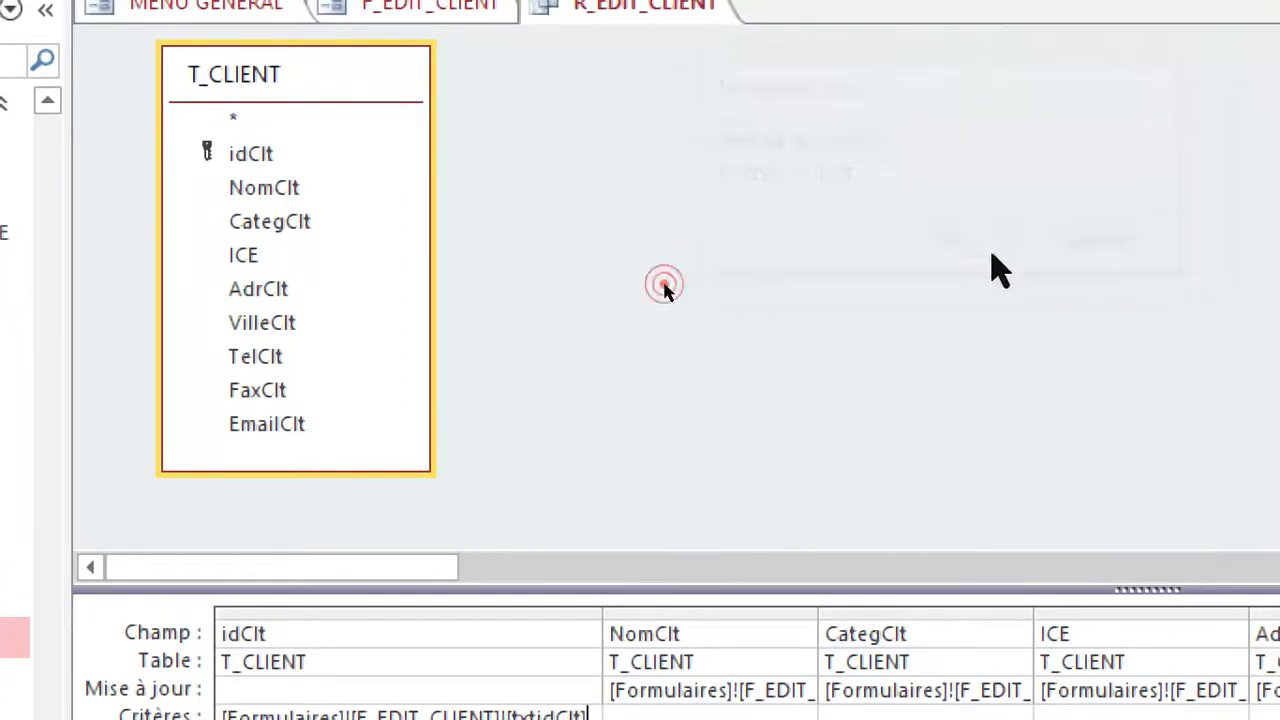
pyautogui.rightClick(630, 190)
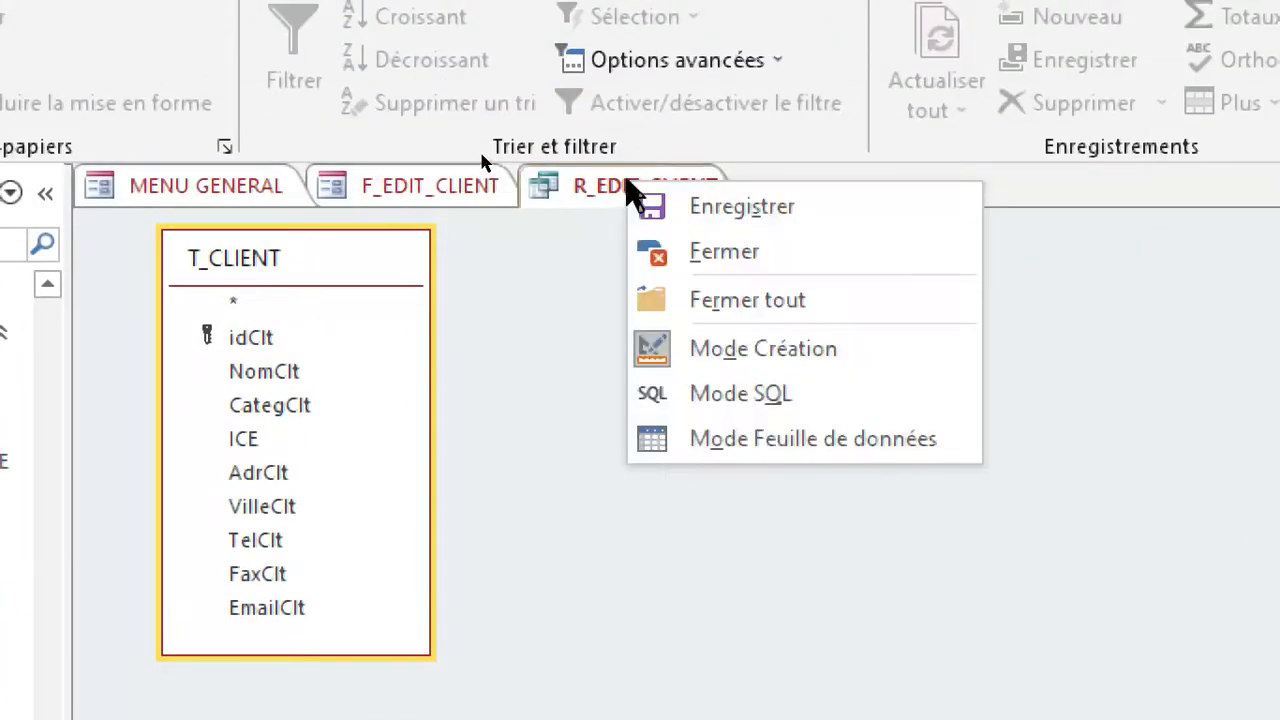
pyautogui.click(671, 263)
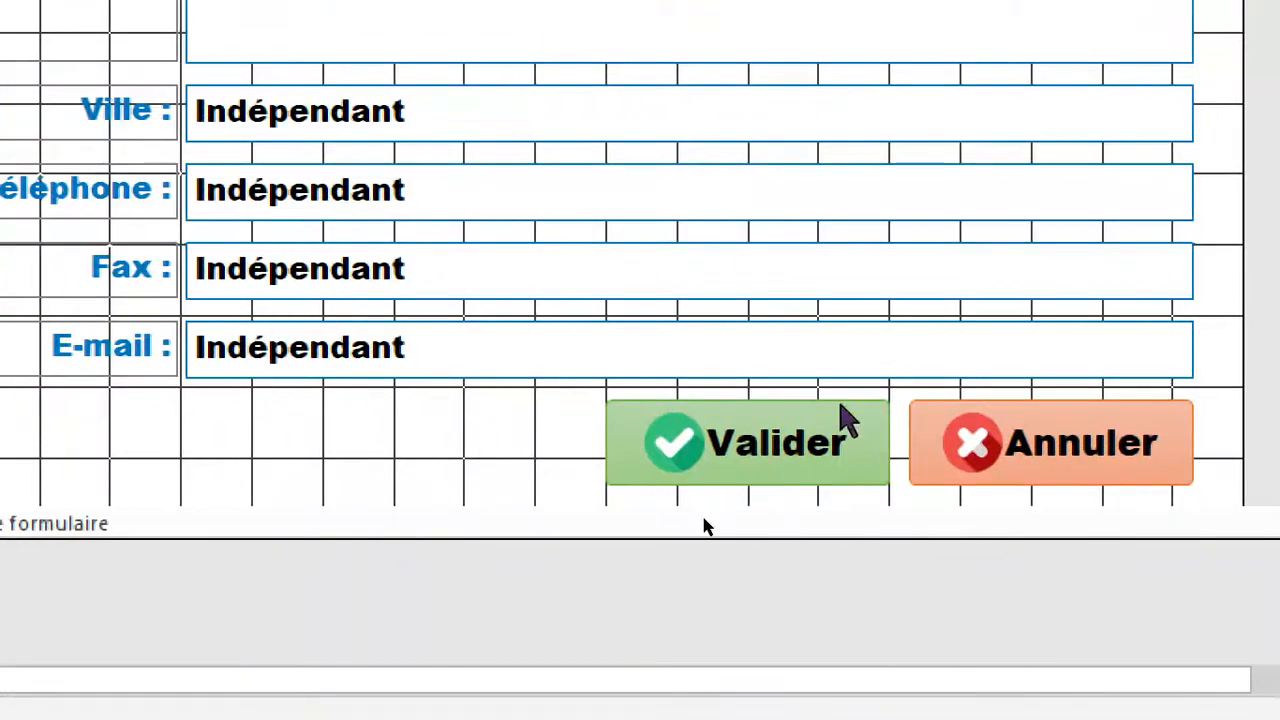
# In the Au clic macro of F_EDIT_CLIENT's Valider button, set the OuvrirRequête query name to R_EDIT_CLIENT.
pyautogui.click(762, 455)
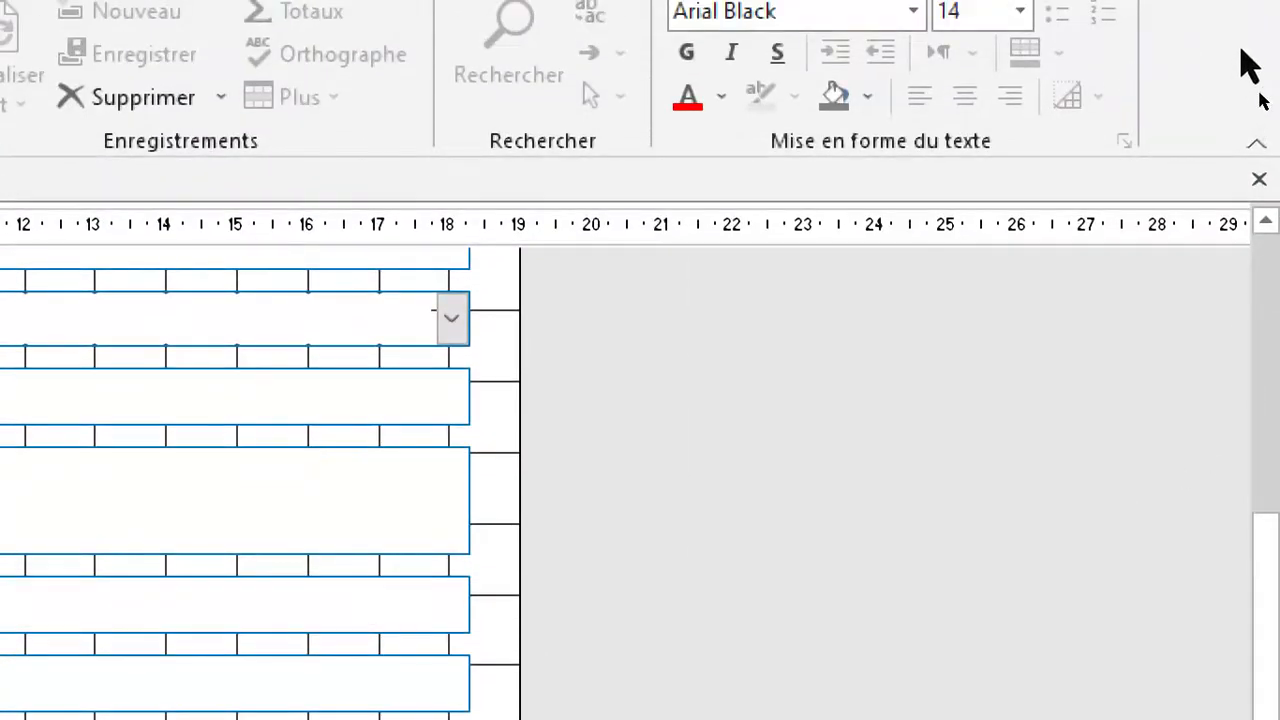
pyautogui.press('F4')
pyautogui.click(627, 419)
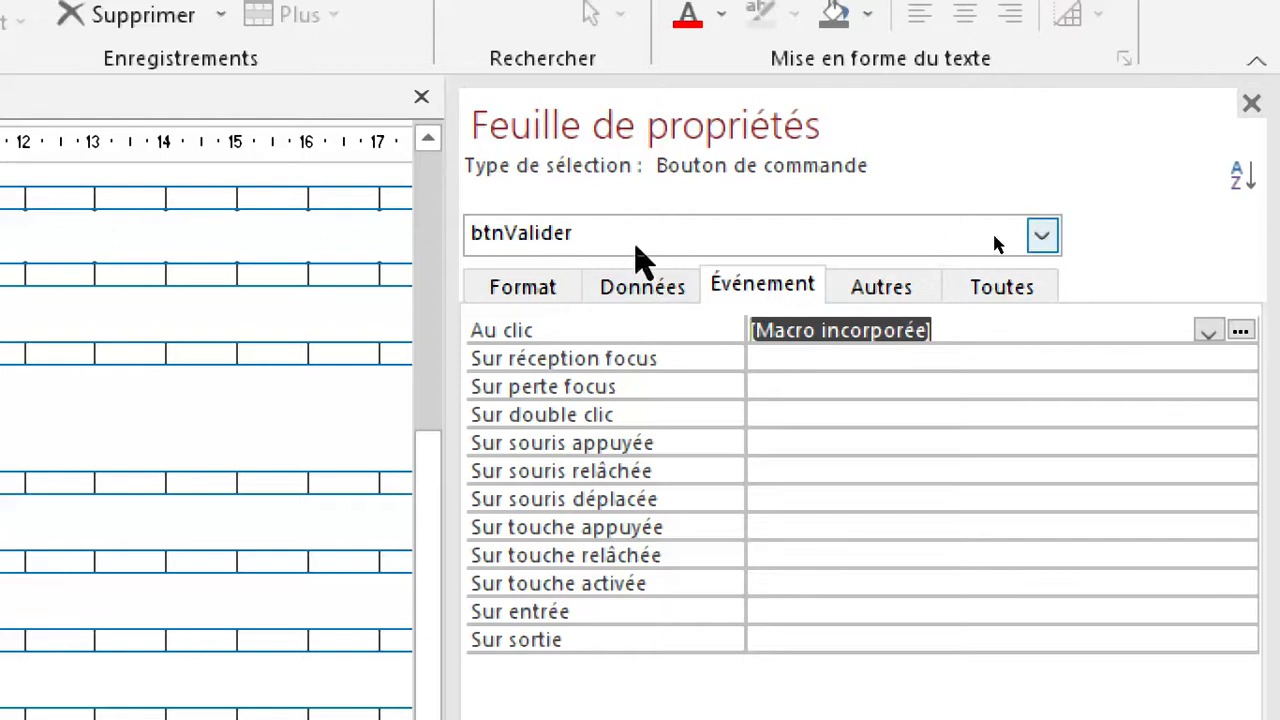
pyautogui.click(1240, 330)
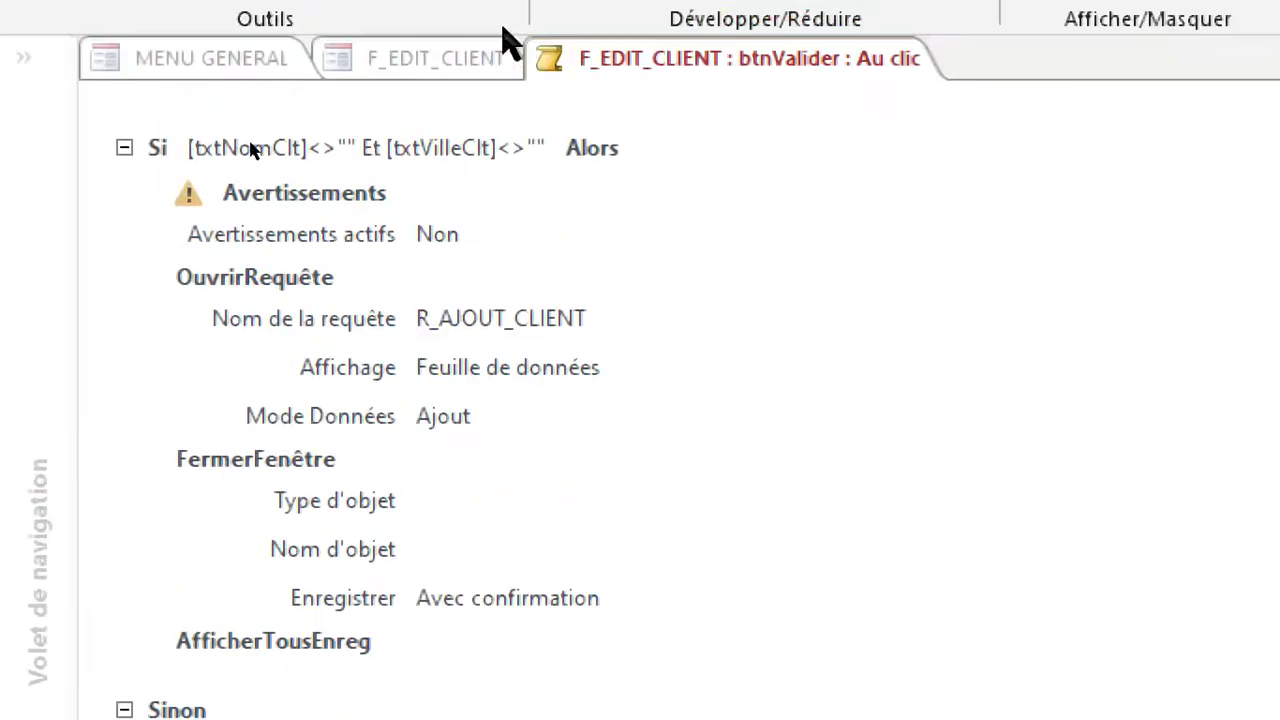
pyautogui.click(149, 281)
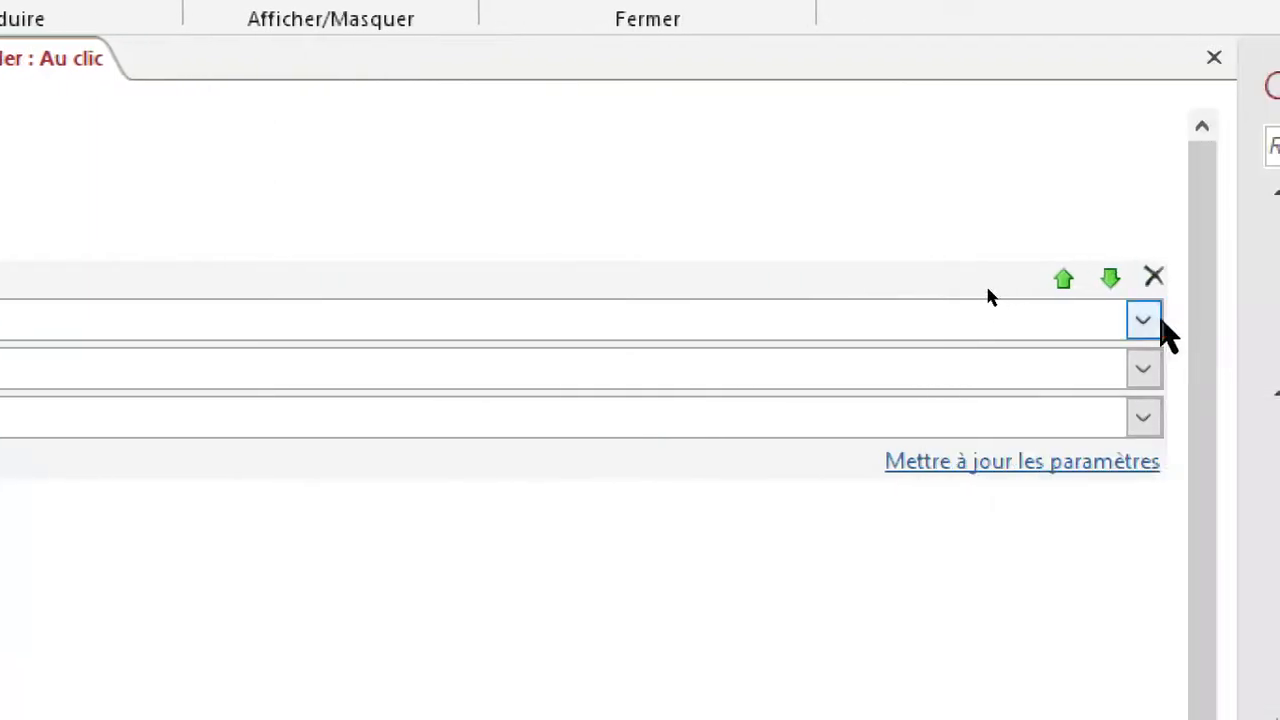
pyautogui.click(987, 290)
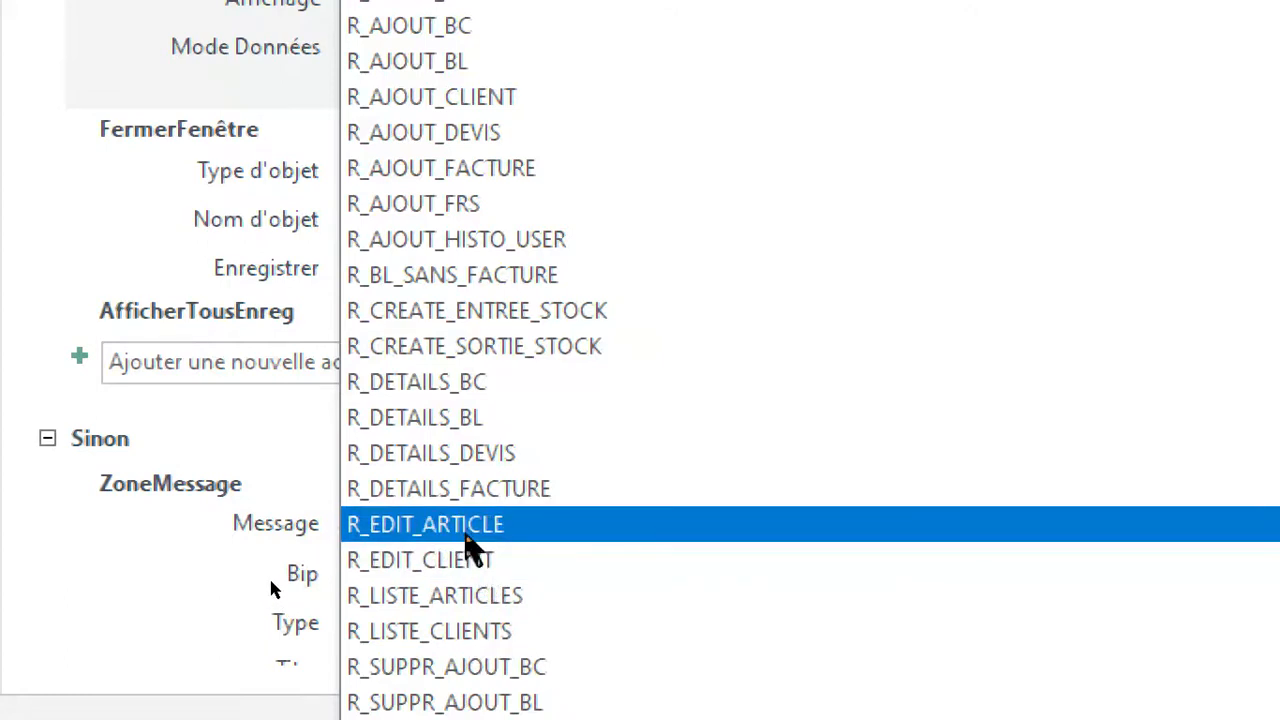
pyautogui.click(463, 565)
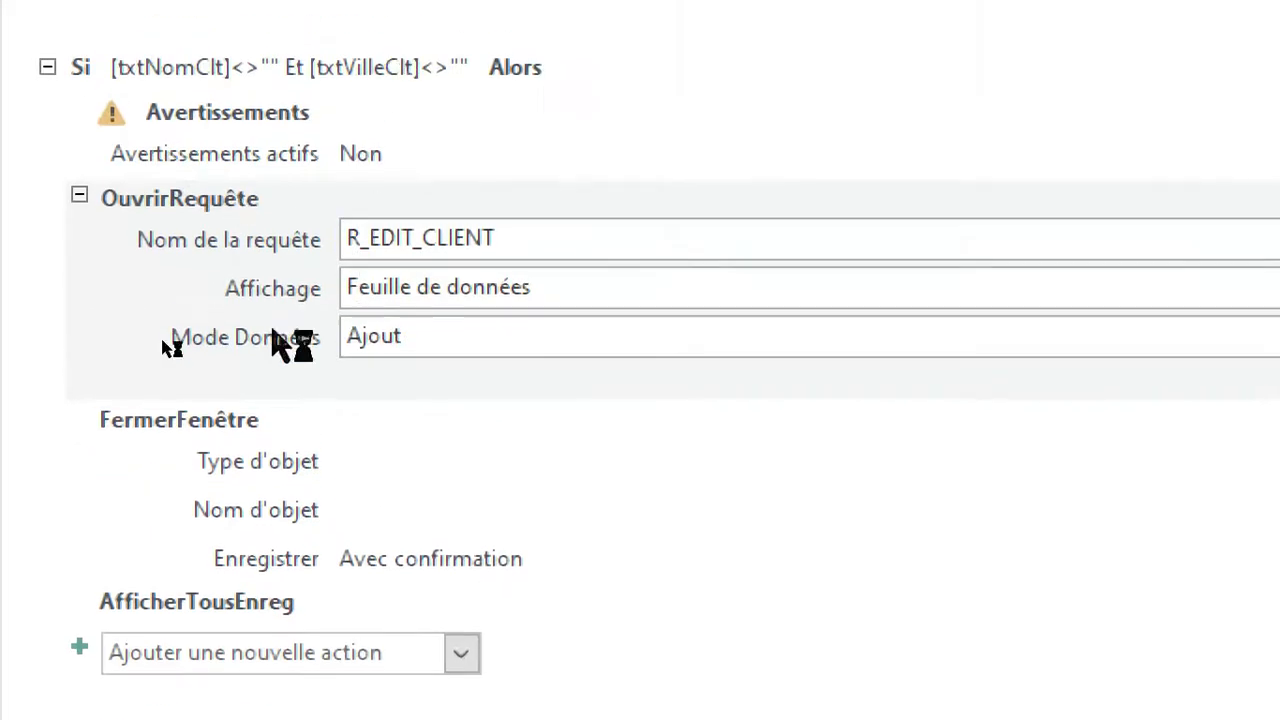
# Set the OuvrirRequête data mode to Modification, and save and close the Valider button's macro.
pyautogui.click(261, 349)
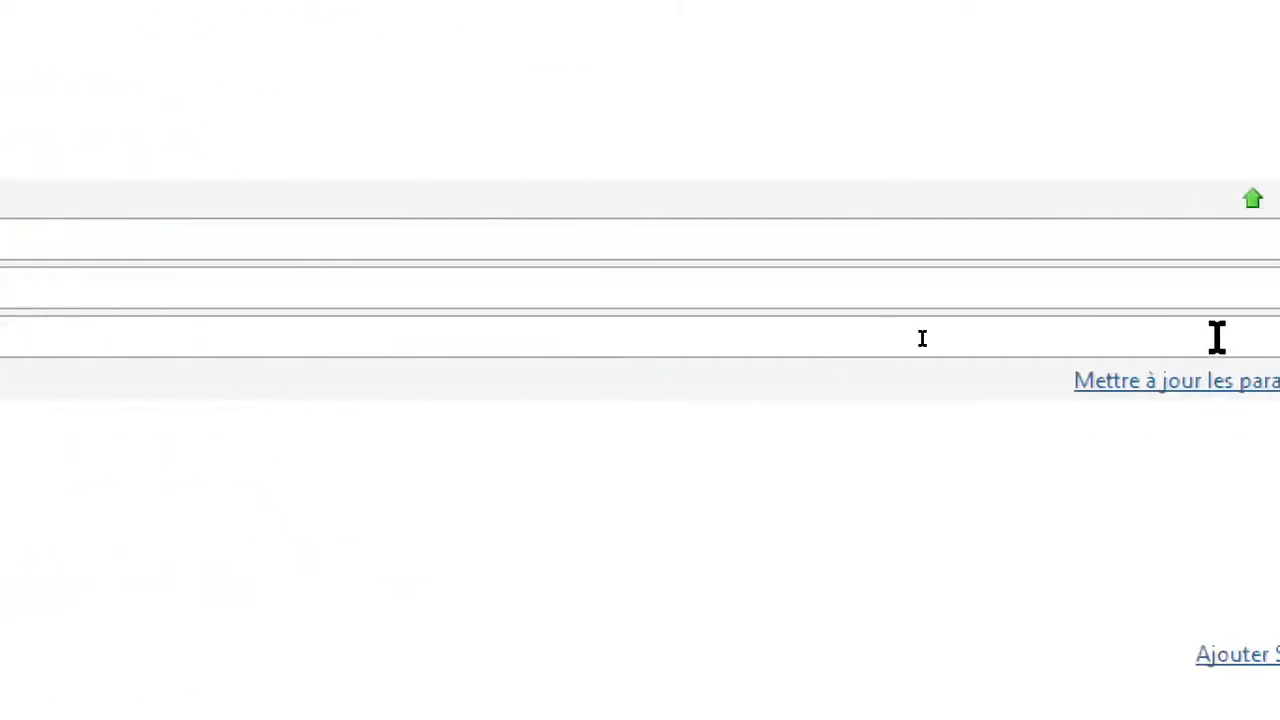
pyautogui.click(1231, 341)
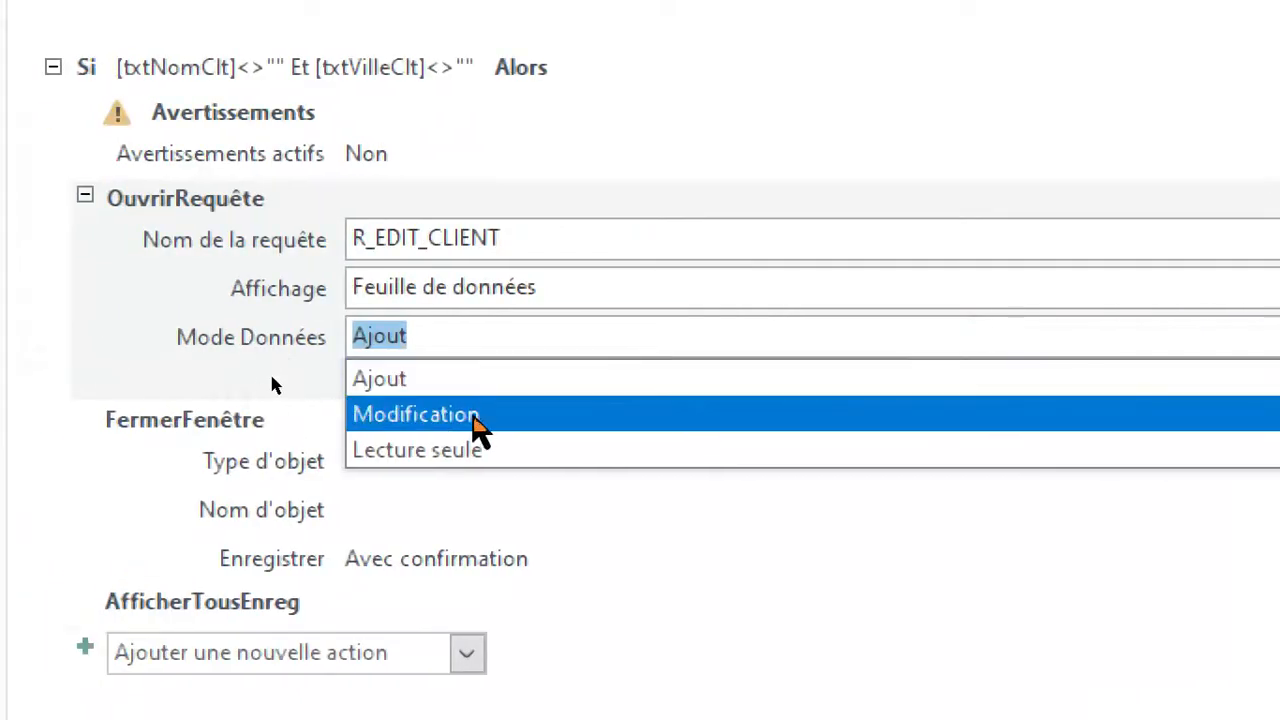
pyautogui.click(474, 418)
pyautogui.moveTo(458, 388)
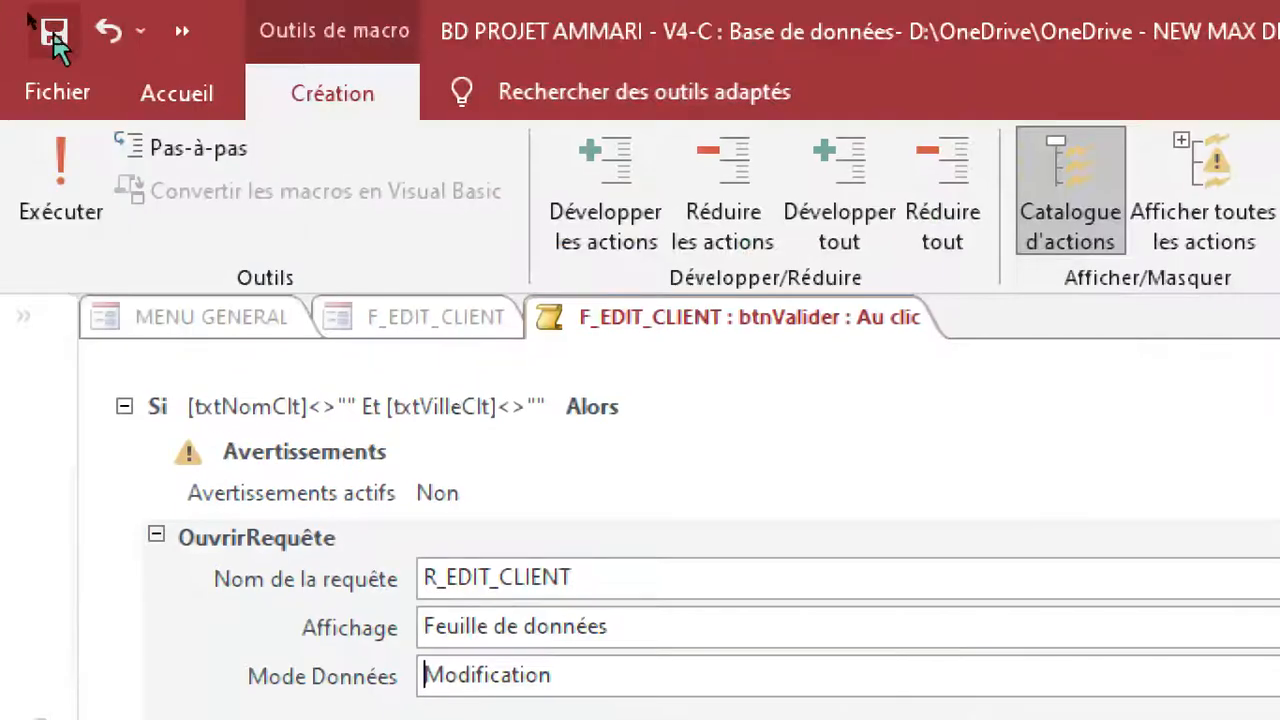
pyautogui.click(52, 33)
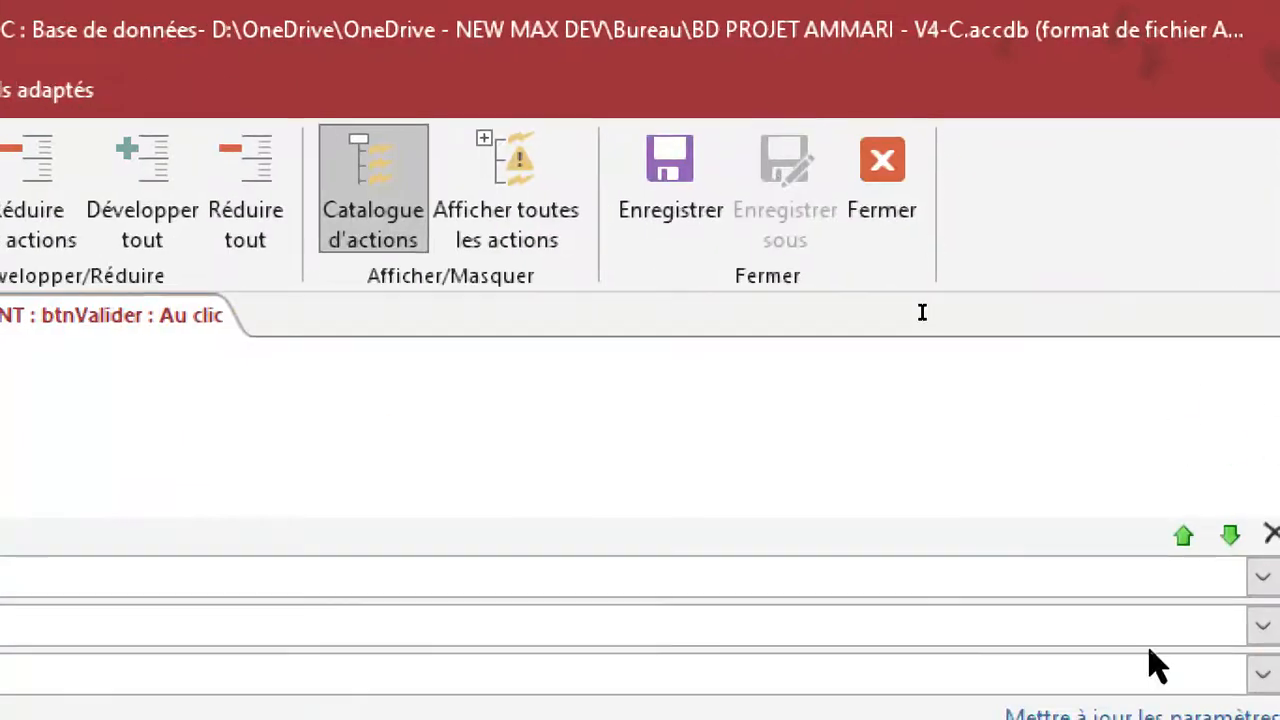
pyautogui.click(882, 190)
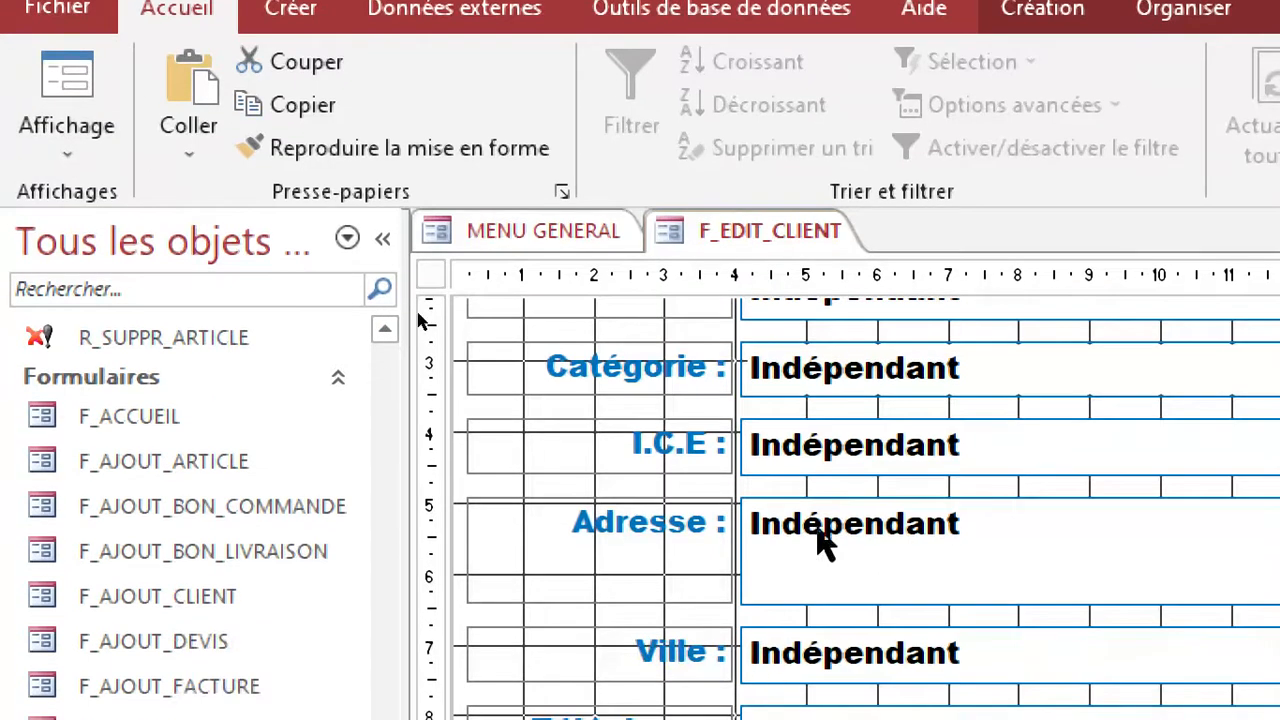
# Collapse the navigation pane and create a macro for the Sur ouverture event of the F_EDIT_CLIENT form.
pyautogui.scroll(5, 820, 540)
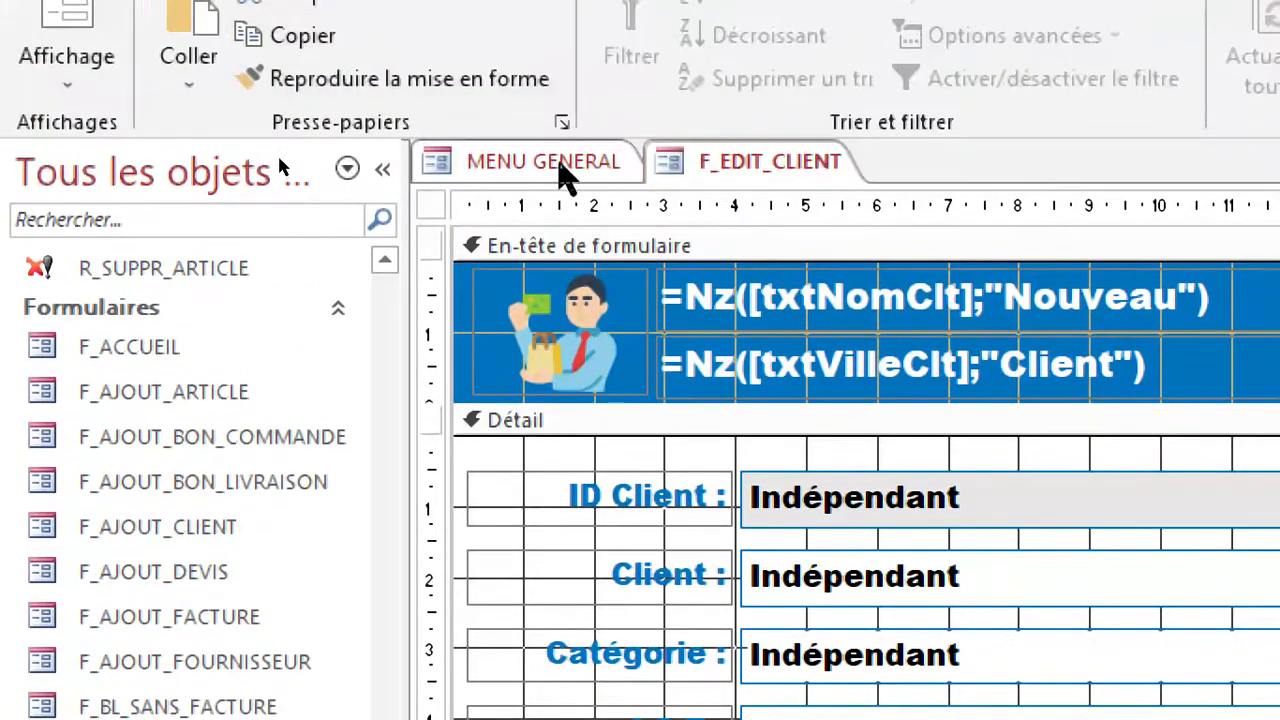
pyautogui.click(565, 175)
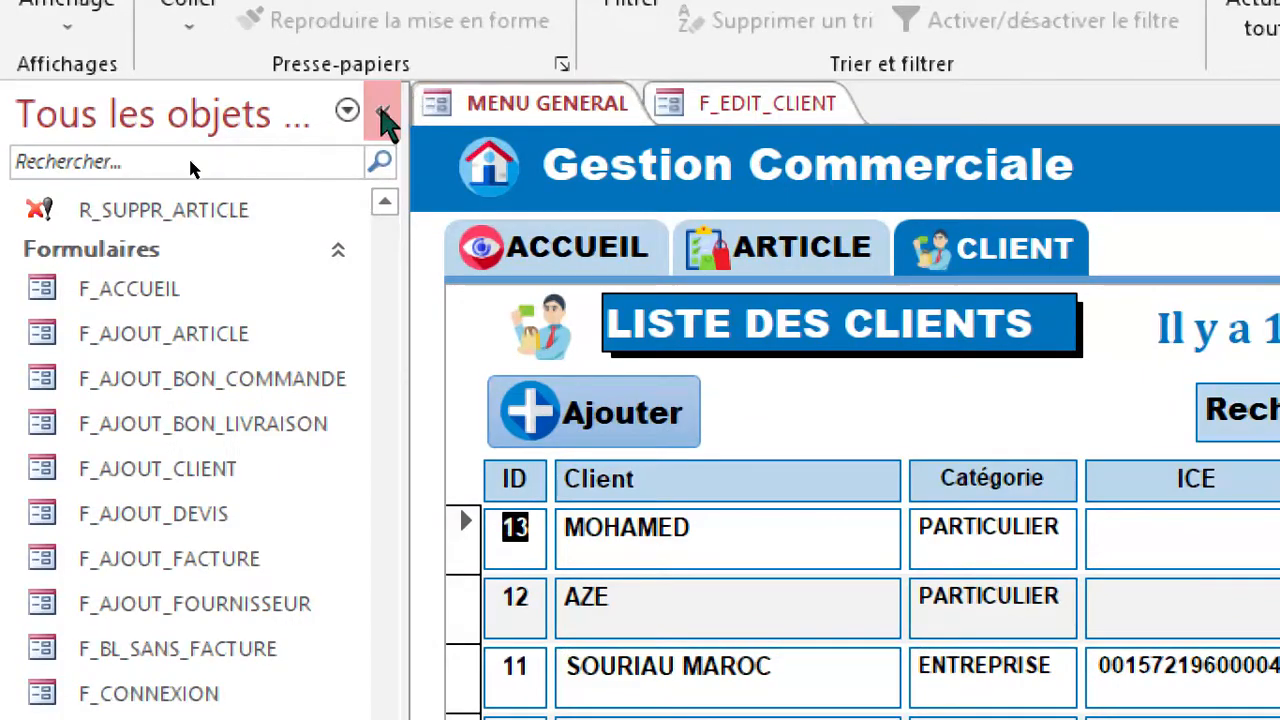
pyautogui.click(382, 111)
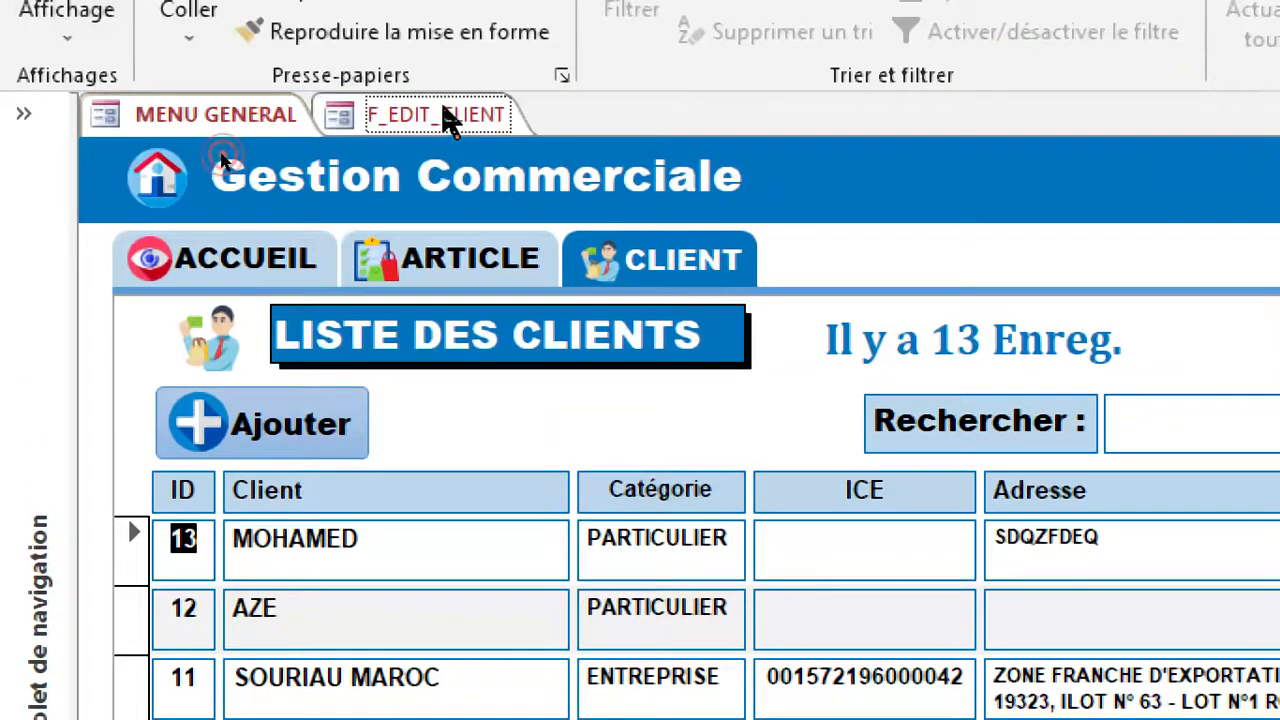
pyautogui.click(466, 124)
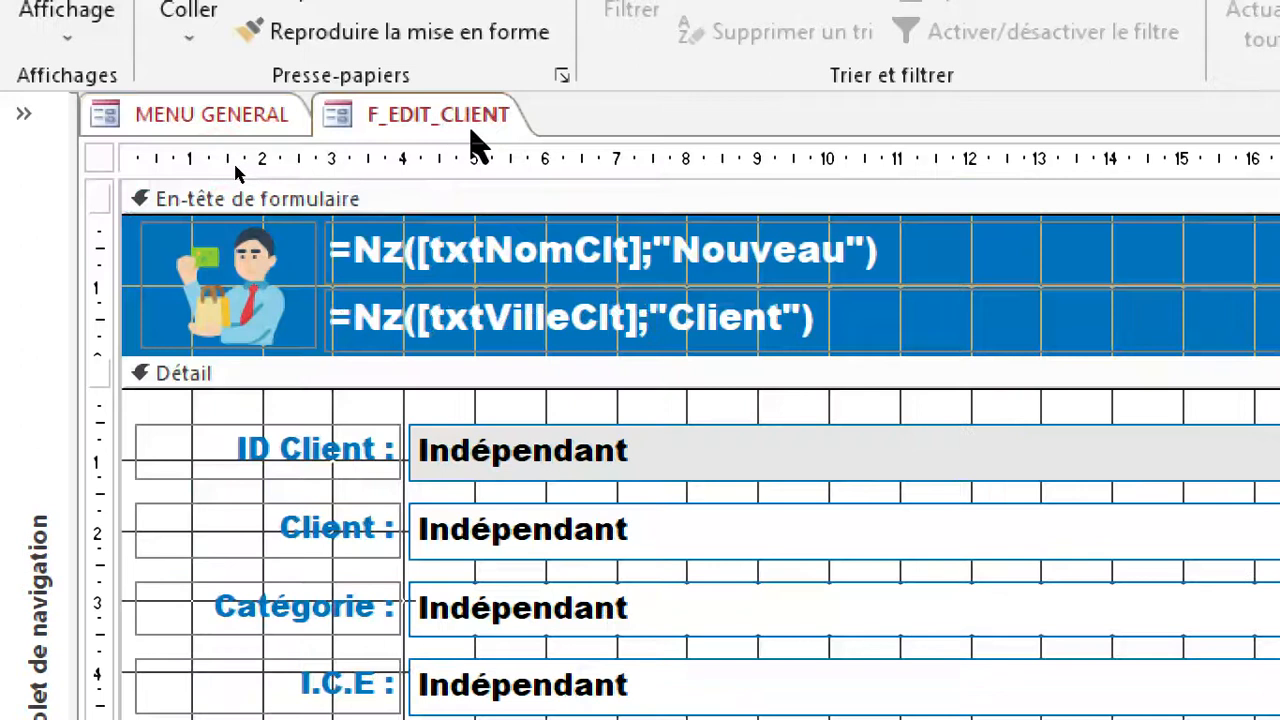
pyautogui.doubleClick(101, 158)
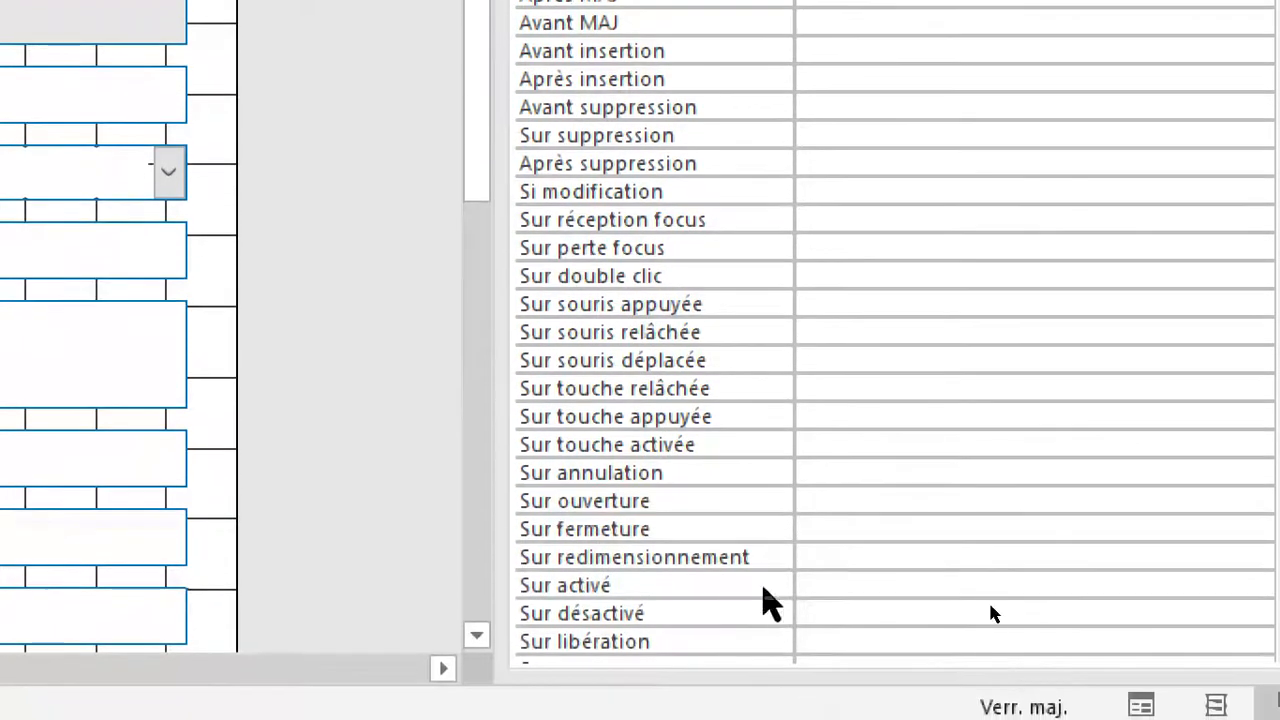
pyautogui.click(714, 502)
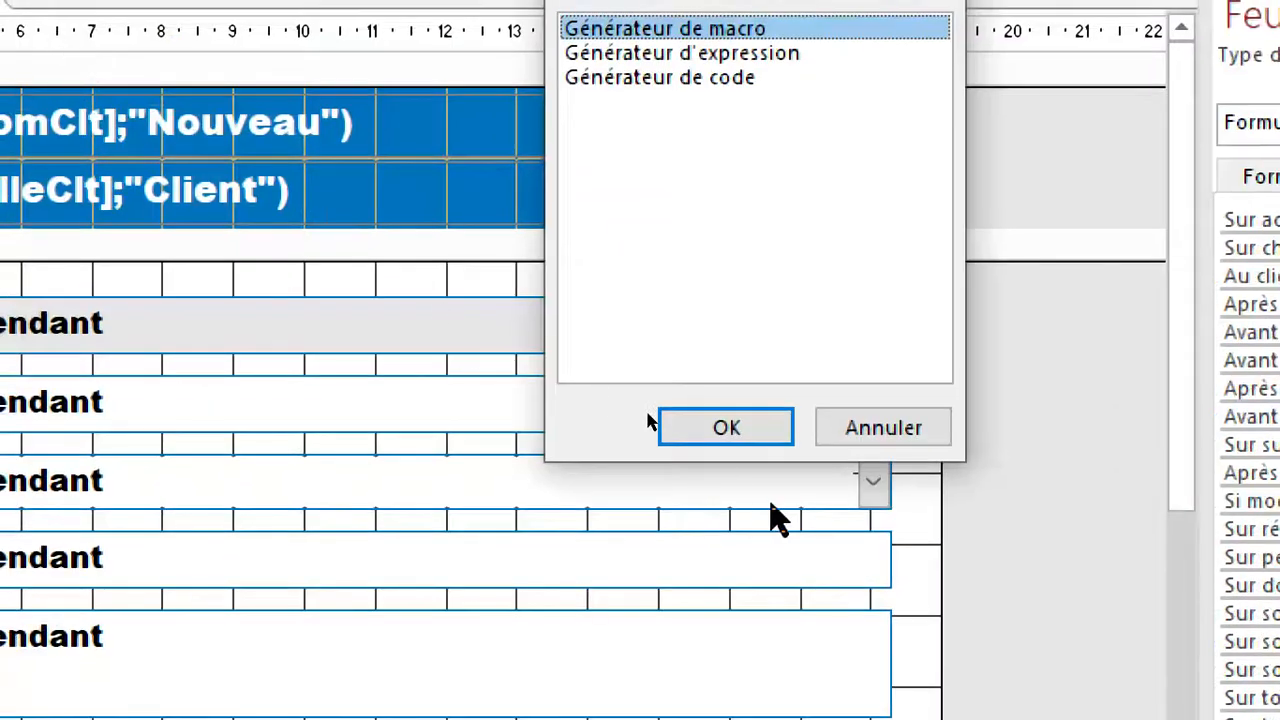
pyautogui.click(741, 424)
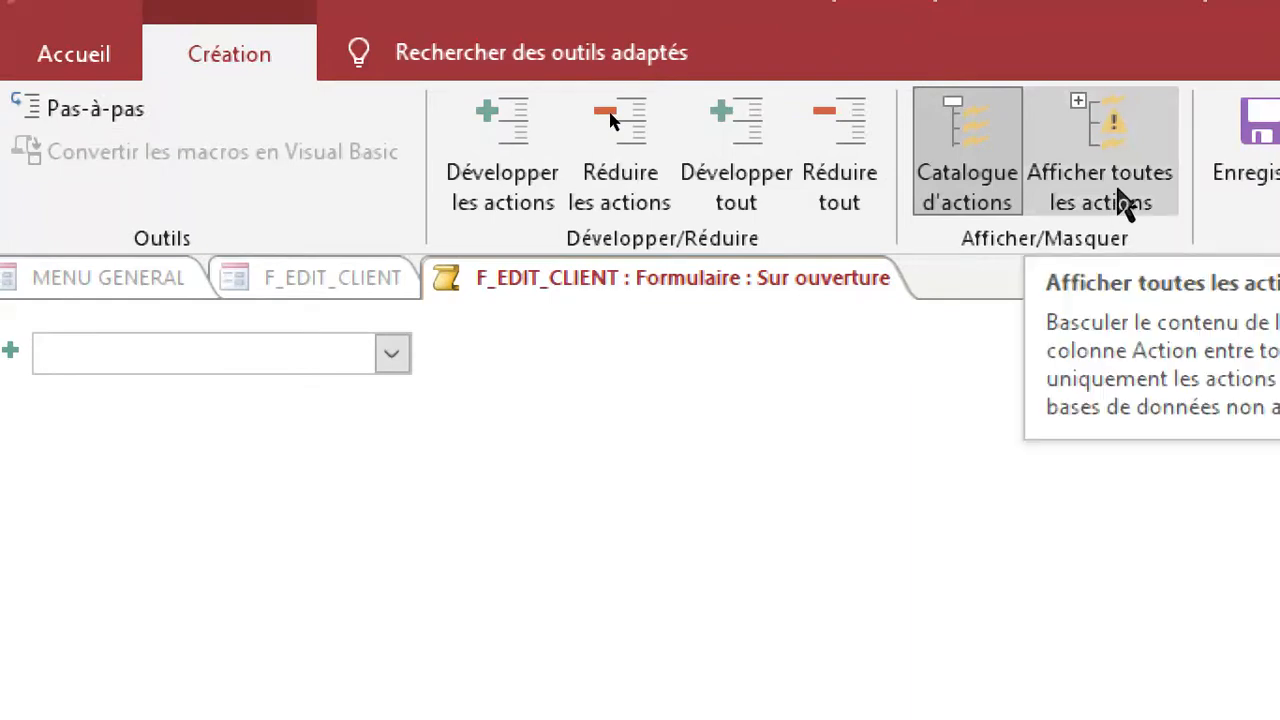
# Make all macro actions available and add a DéfinirValeur action with [txtidClt] as its element.
pyautogui.click(1122, 200)
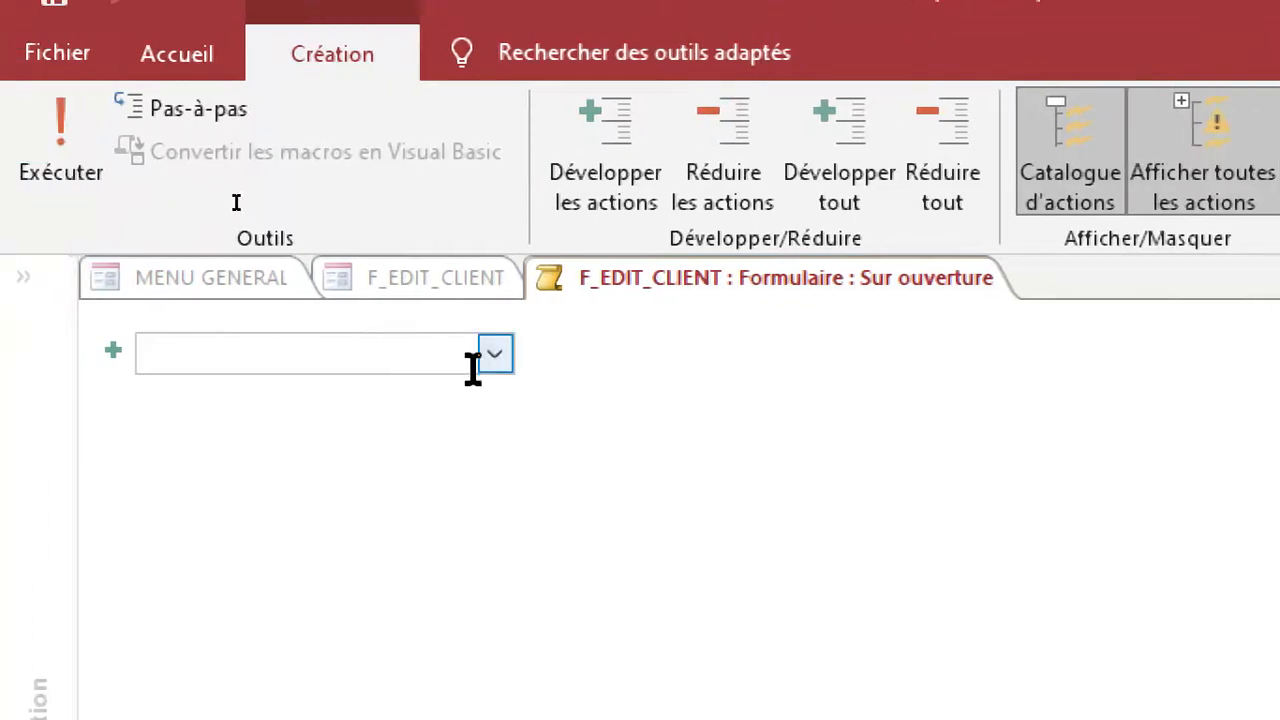
pyautogui.click(497, 354)
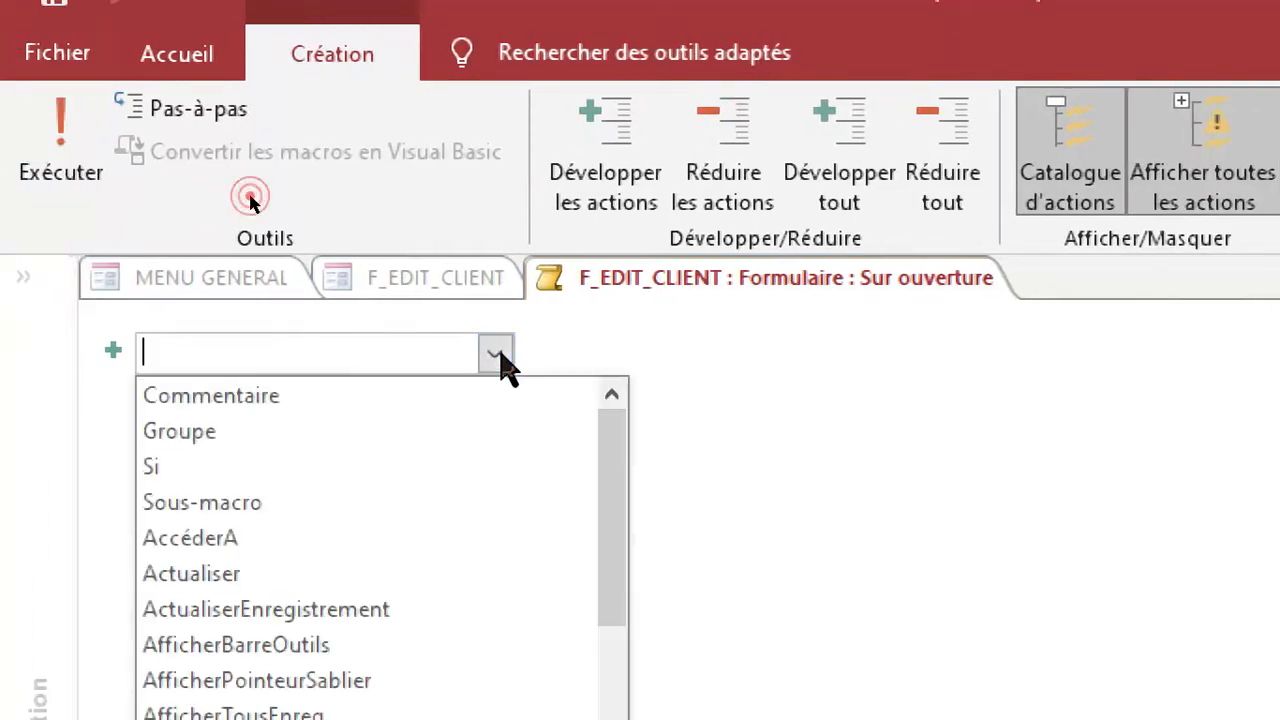
pyautogui.scroll(-3, 505, 666)
pyautogui.scroll(-3, 528, 634)
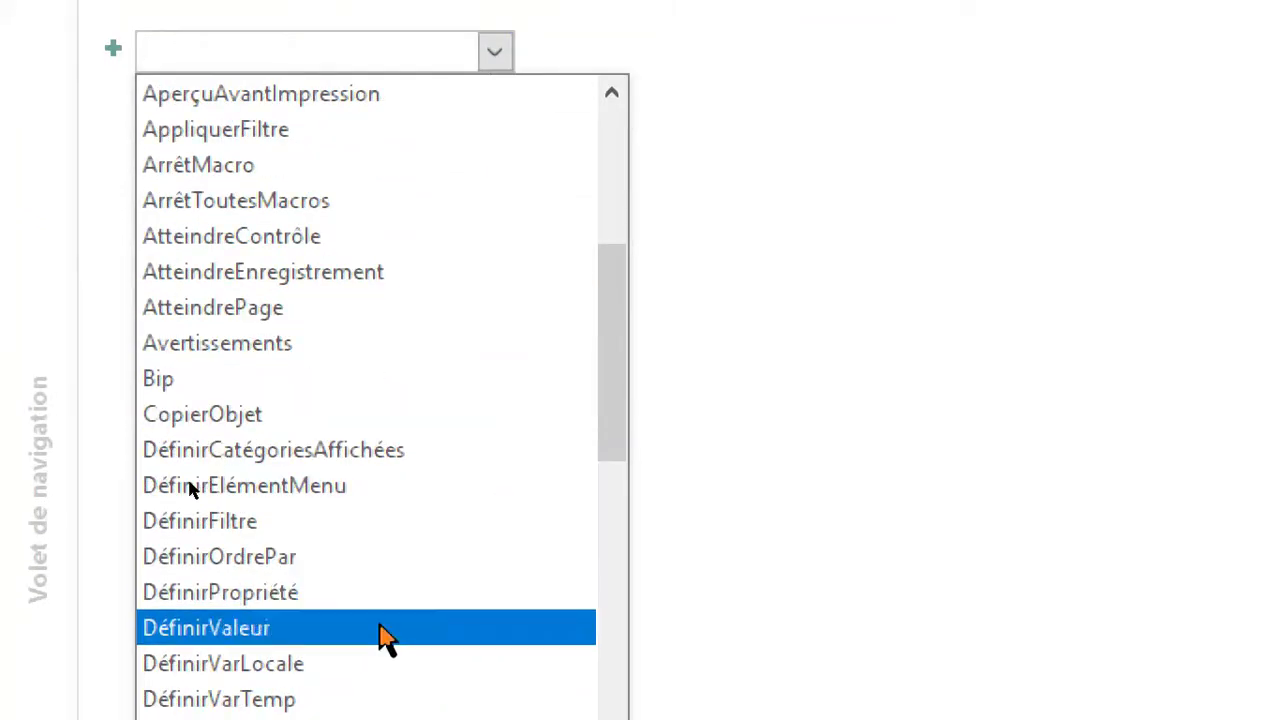
pyautogui.click(380, 628)
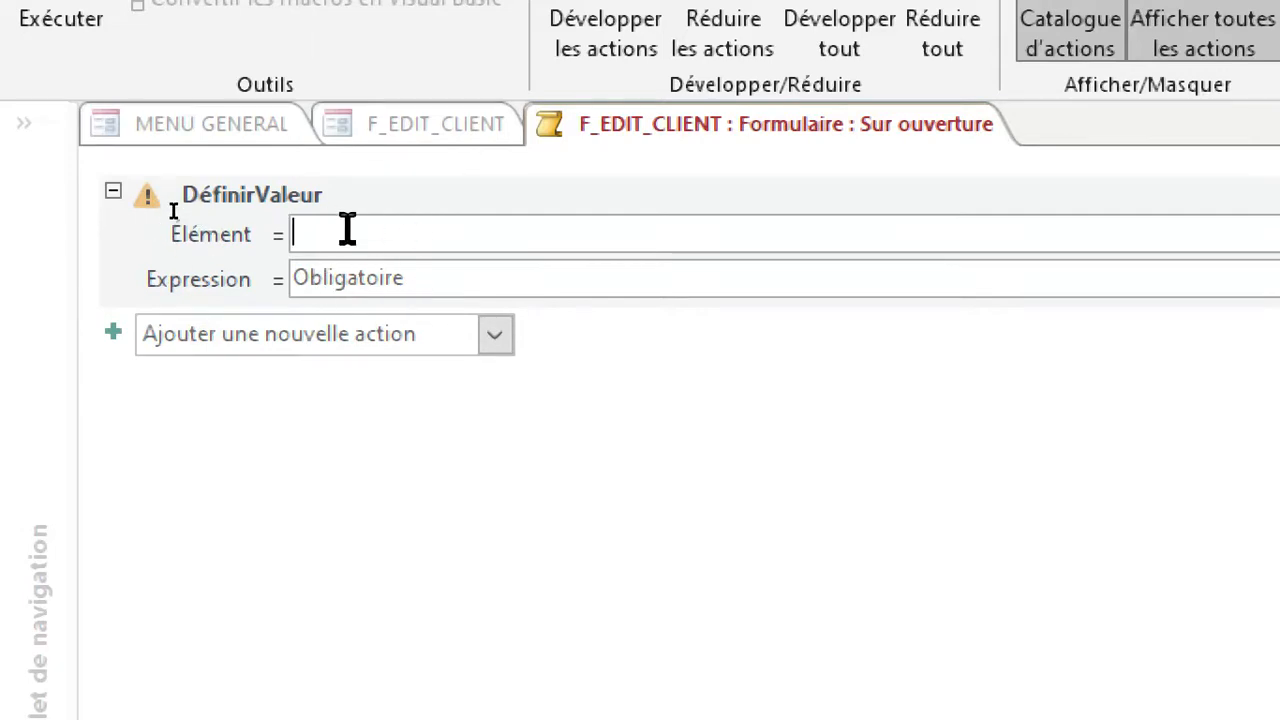
pyautogui.write('TXT')
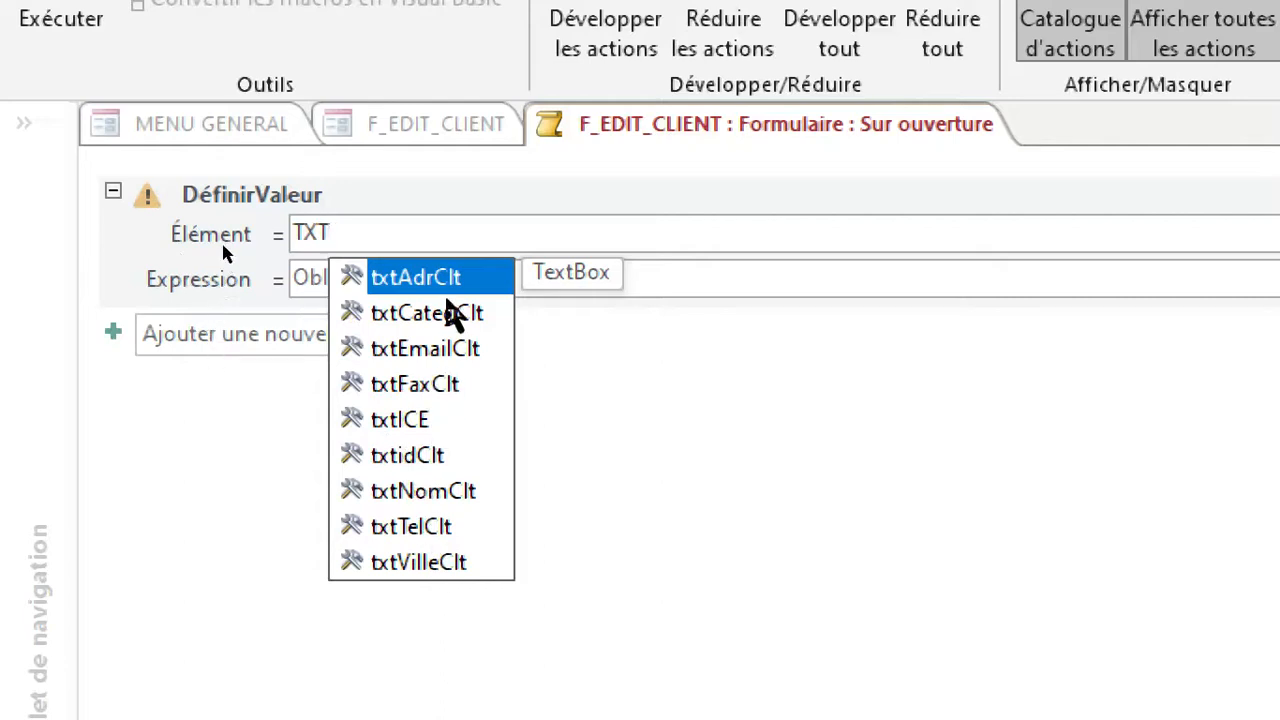
pyautogui.click(415, 457)
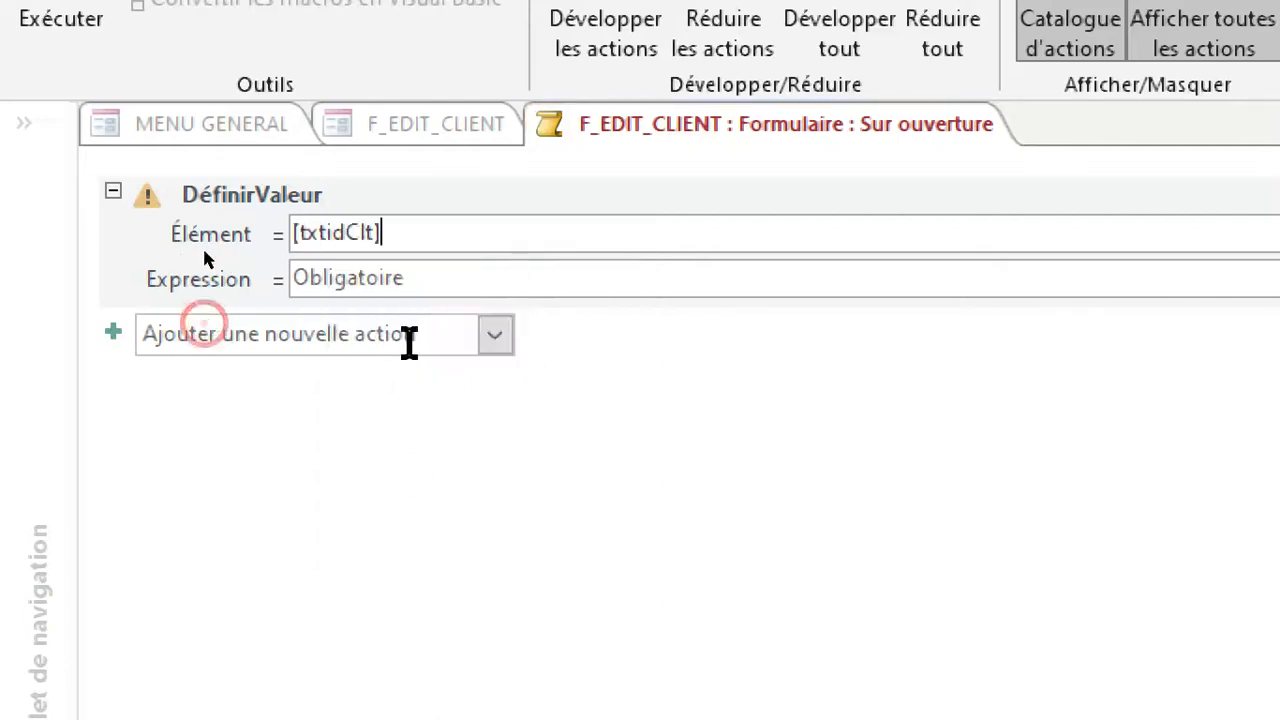
# Begin the expression of the [txtidClt] DéfinirValeur action with [Formulaires]![F_MENU].
pyautogui.doubleClick(386, 265)
pyautogui.press('Delete')
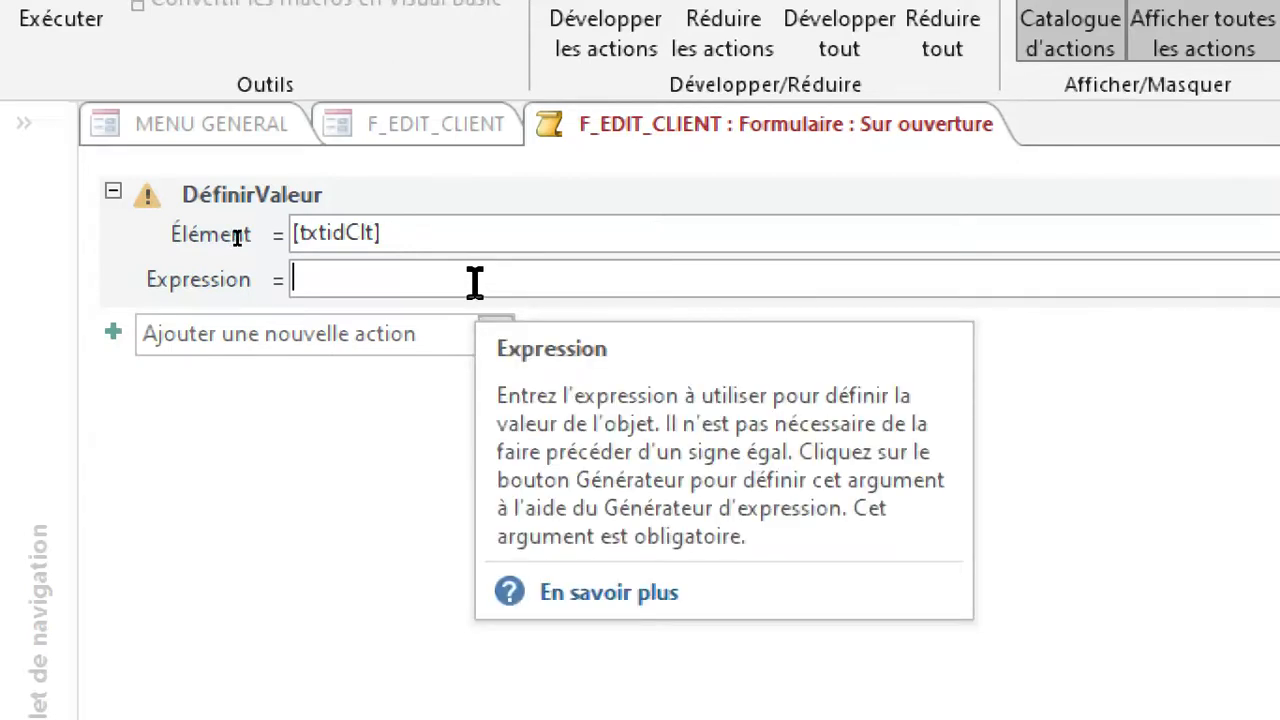
pyautogui.write('form')
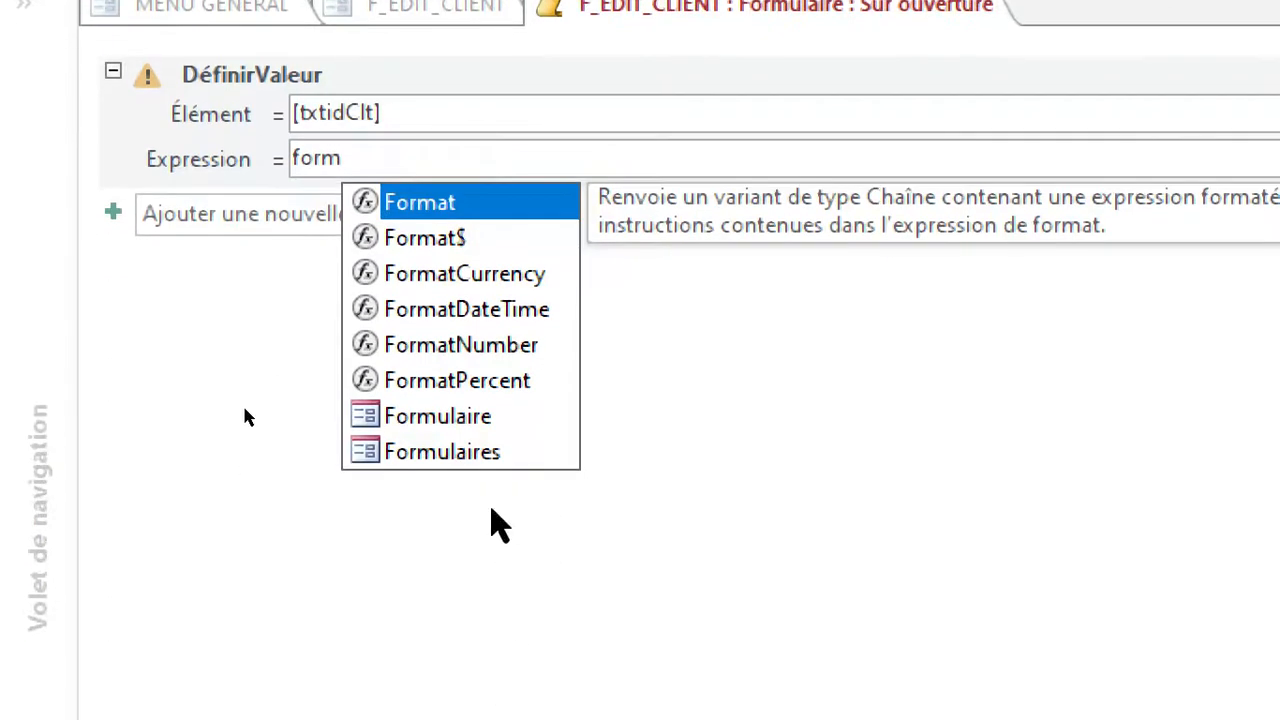
pyautogui.click(497, 575)
pyautogui.doubleClick(497, 455)
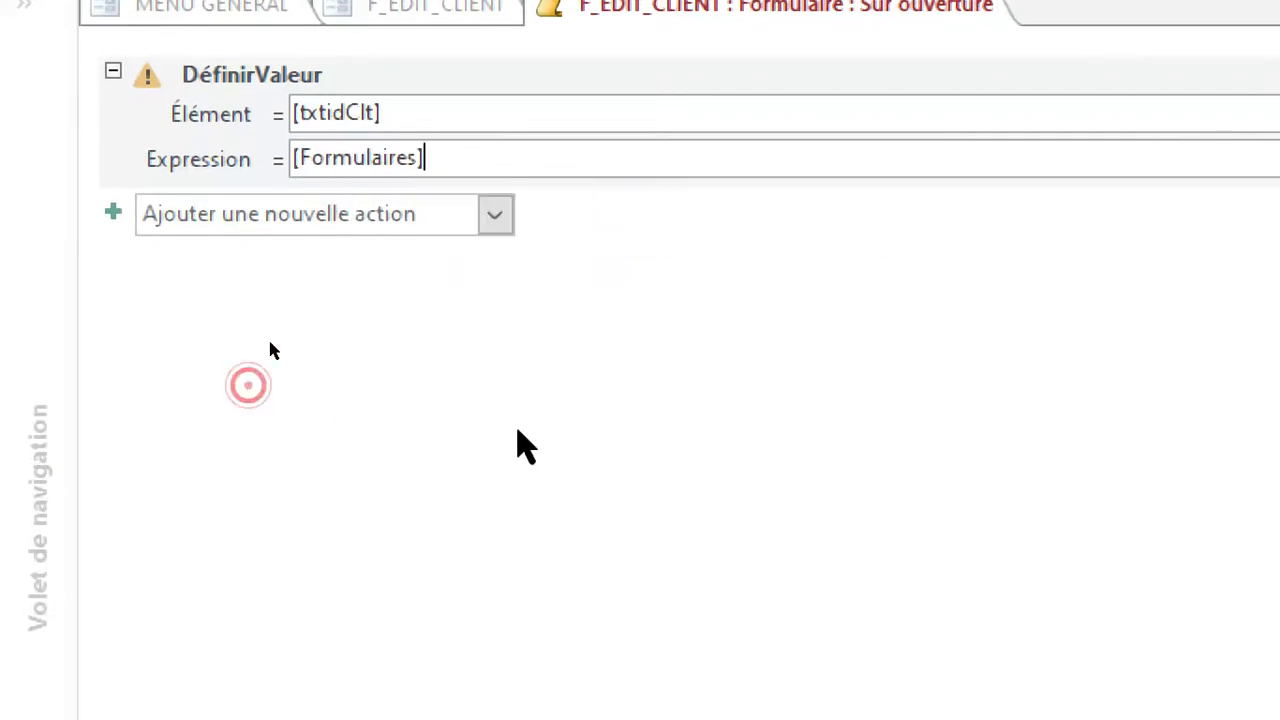
pyautogui.write('§')
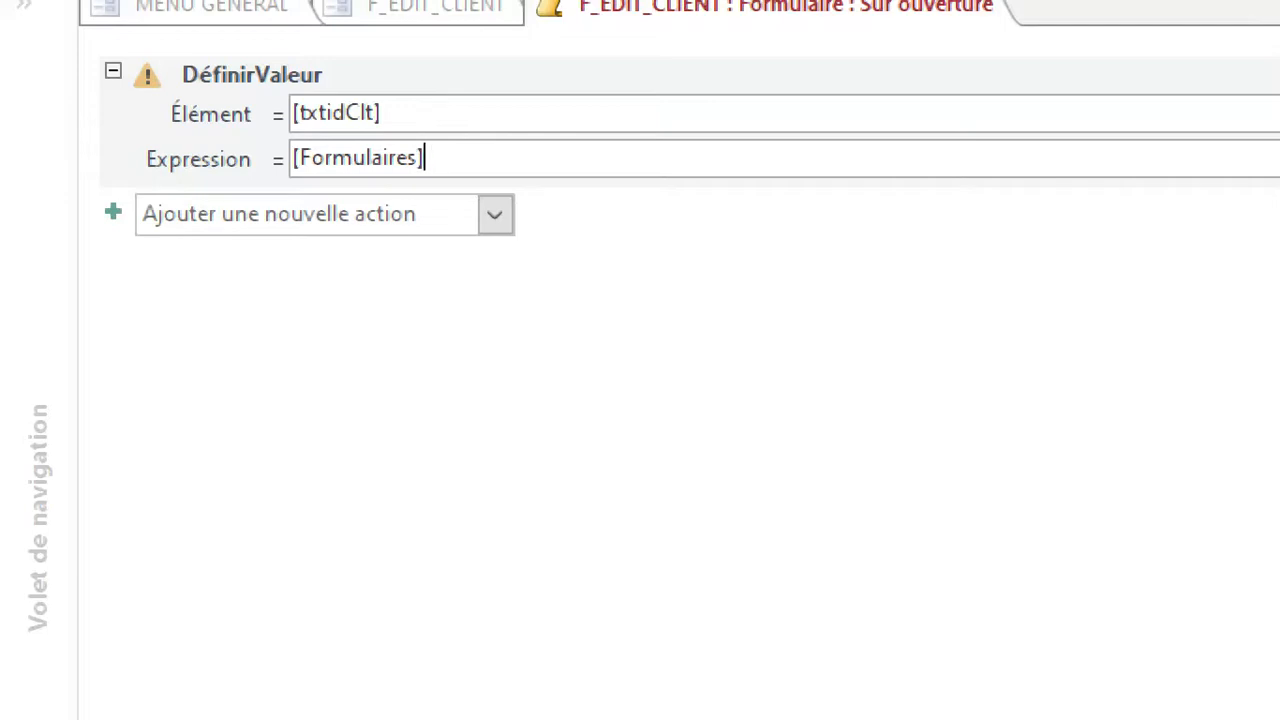
pyautogui.write('!')
pyautogui.scroll(-1, 635, 550)
pyautogui.scroll(-1, 630, 540)
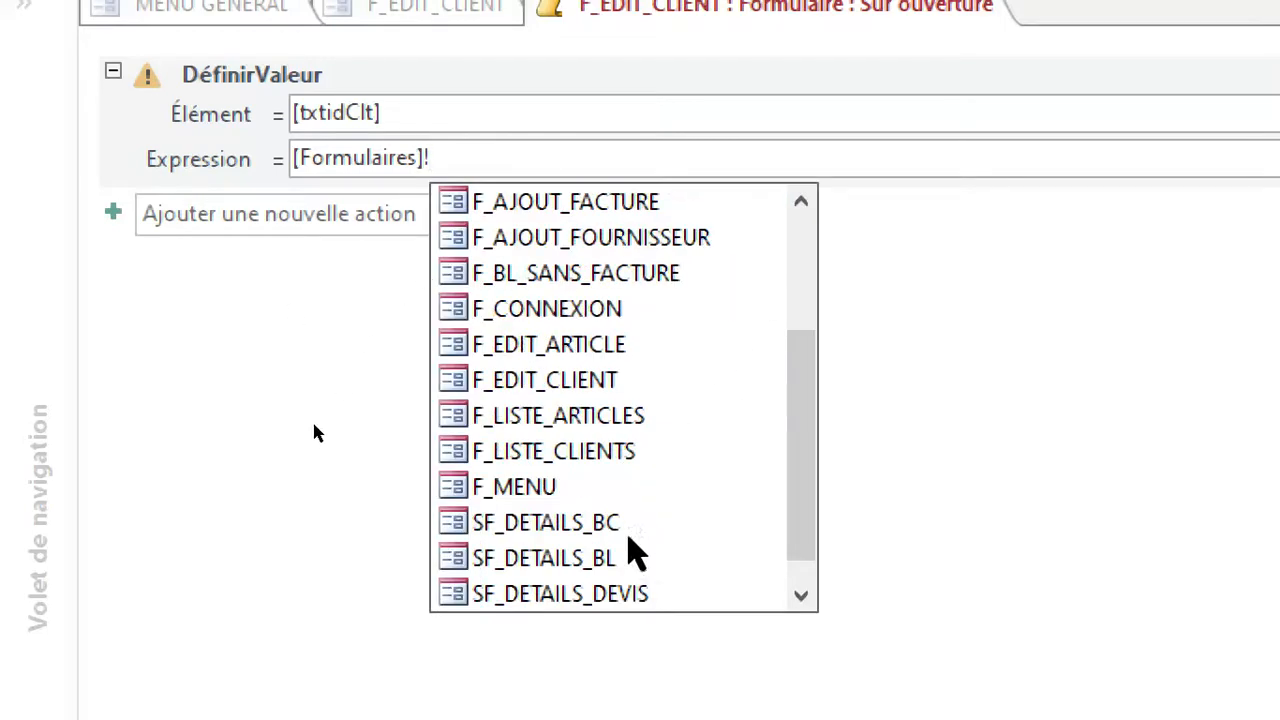
pyautogui.doubleClick(548, 487)
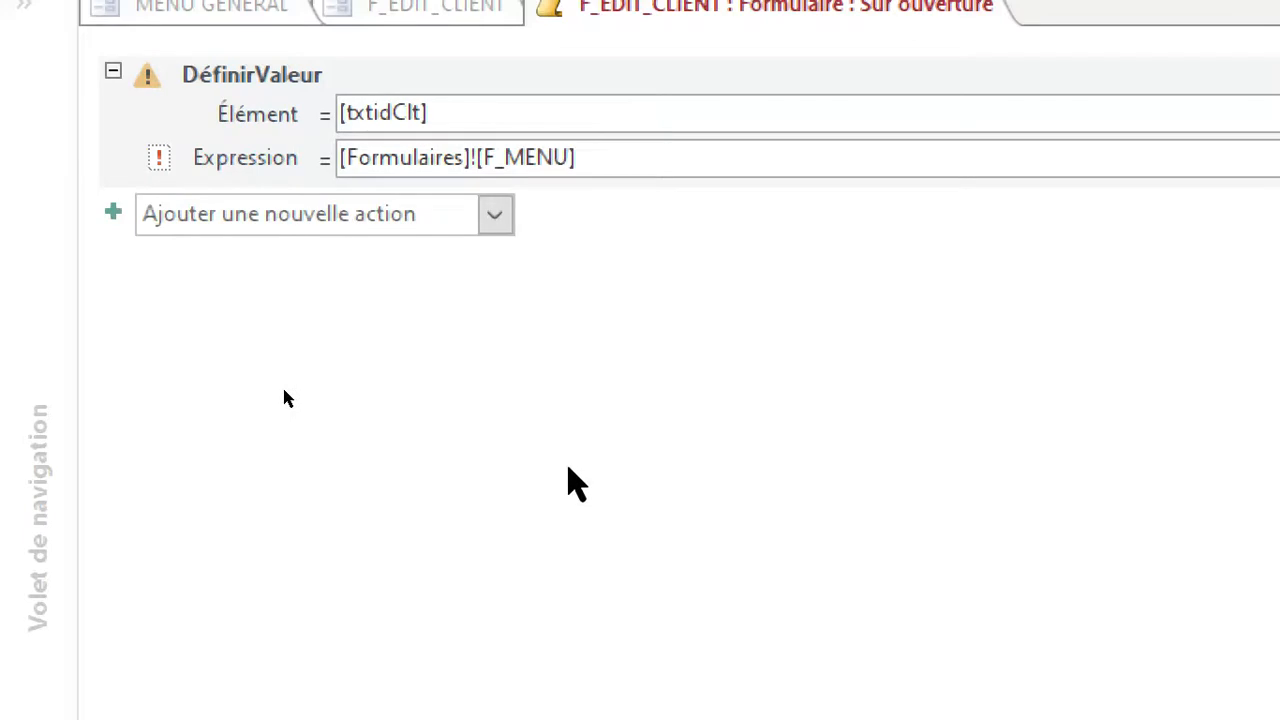
# Complete the [txtidClt] expression by appending ![SousFormulaireNavigation].[Formulaire]![idClt] after the F_MENU reference.
pyautogui.write('!')
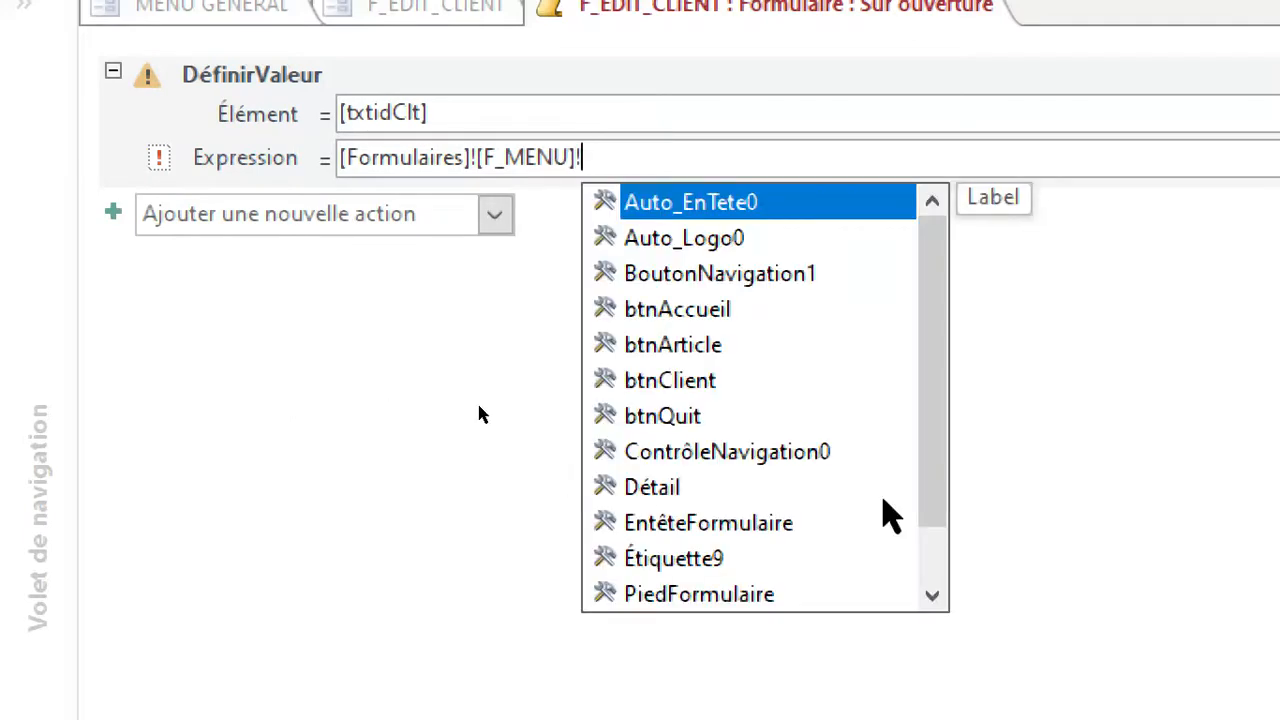
pyautogui.scroll(-1, 975, 480)
pyautogui.click(720, 562)
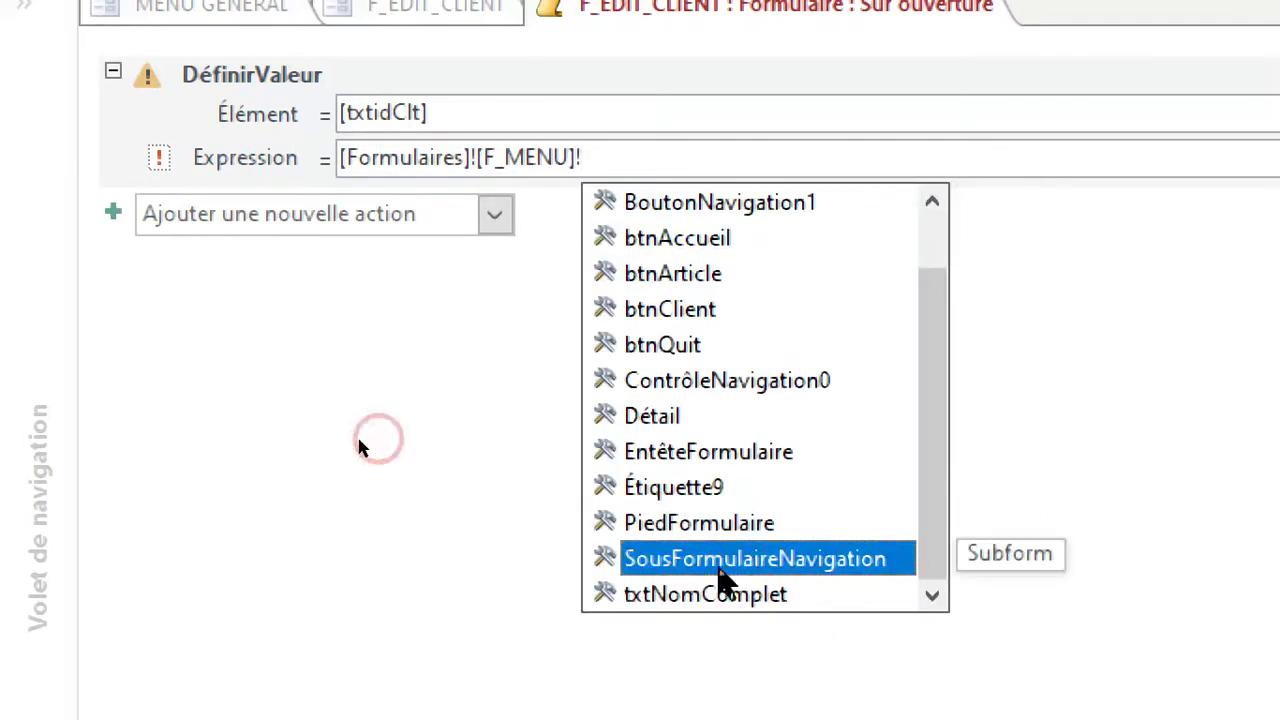
pyautogui.doubleClick(766, 562)
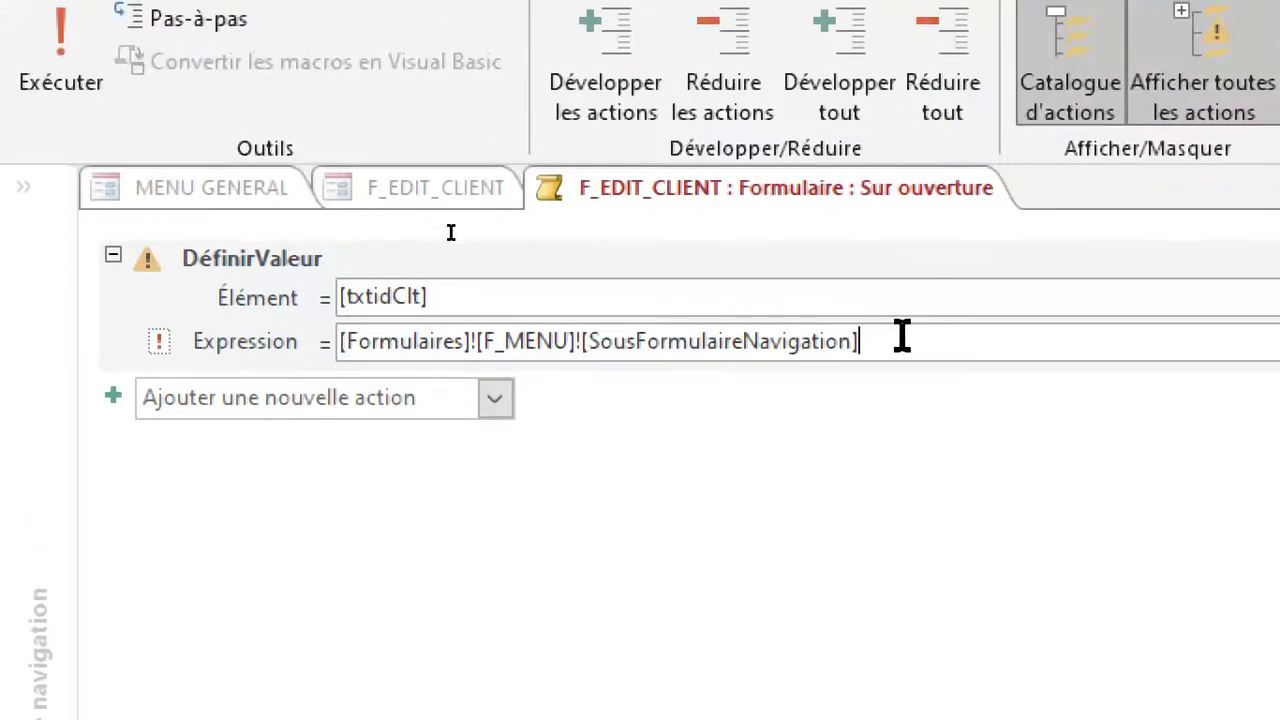
pyautogui.click(451, 232)
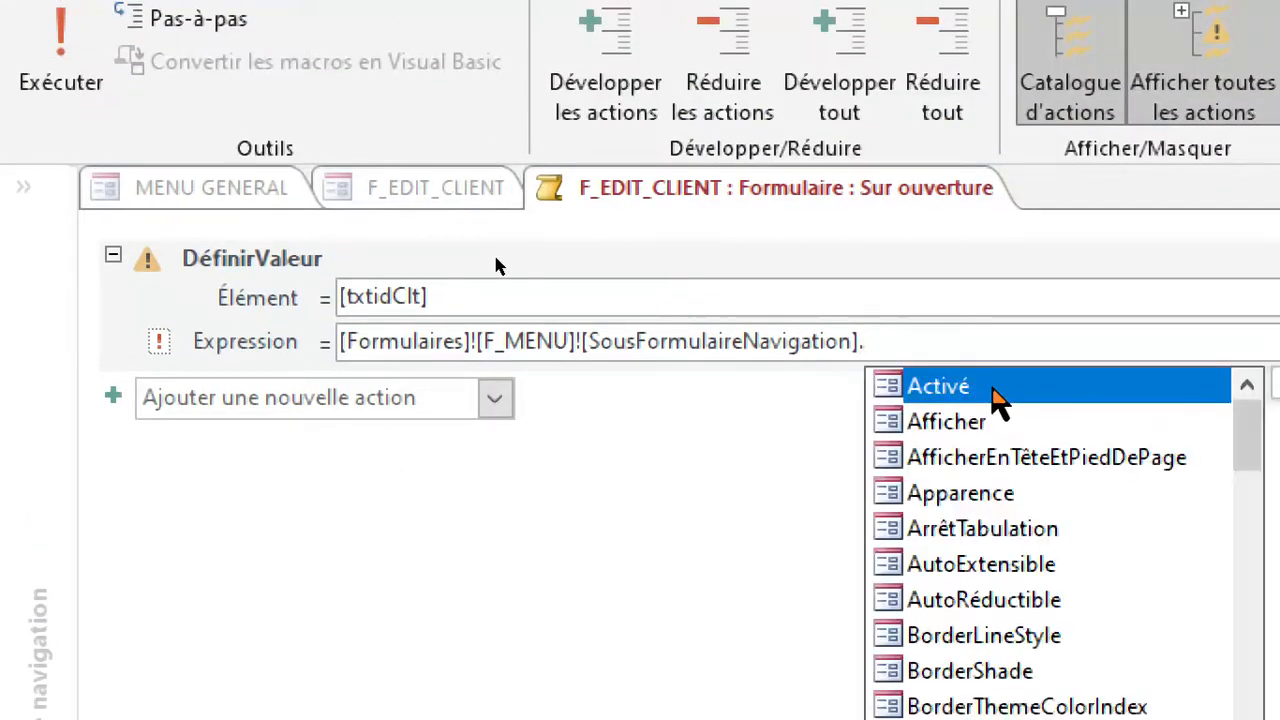
pyautogui.write('or')
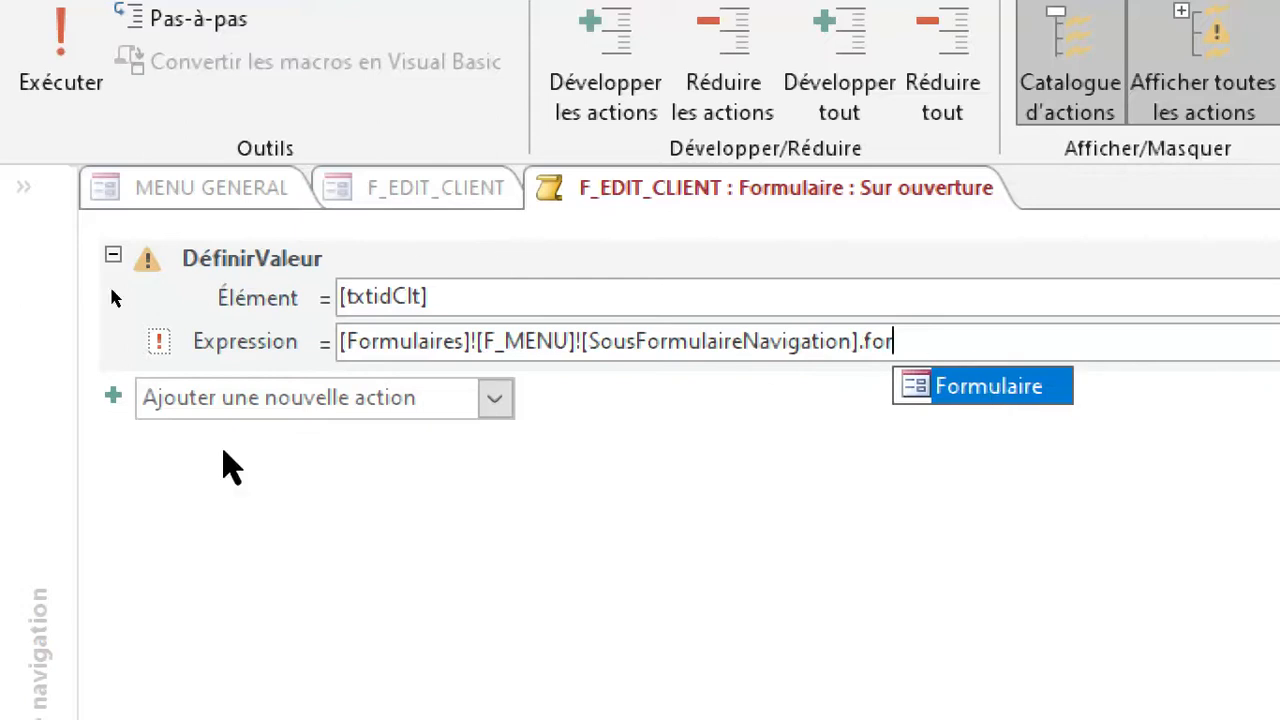
pyautogui.doubleClick(1000, 373)
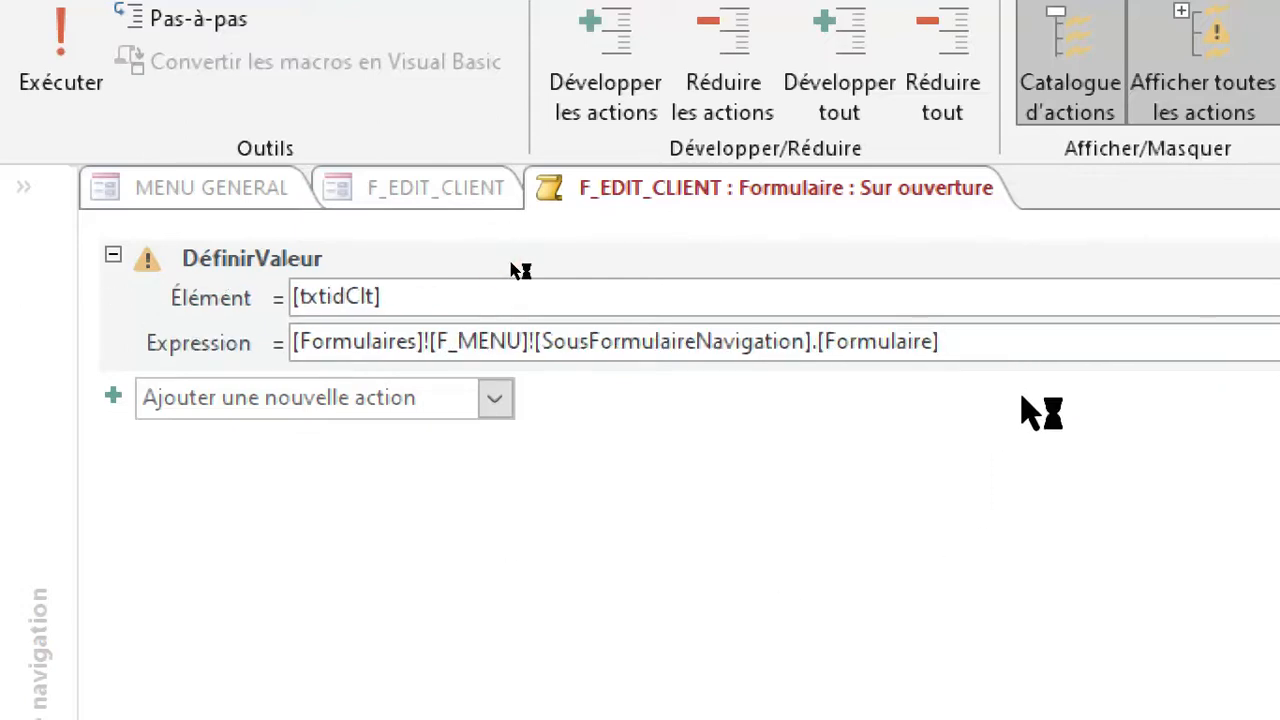
pyautogui.write('!')
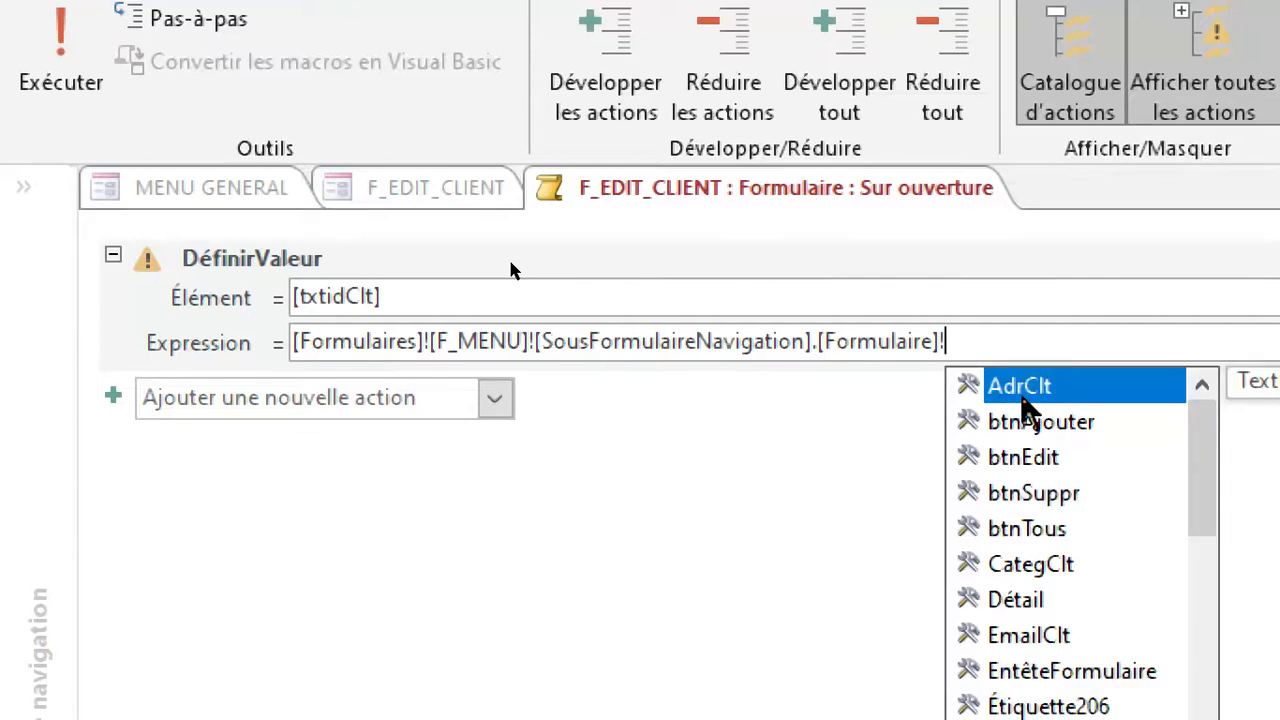
pyautogui.write('id')
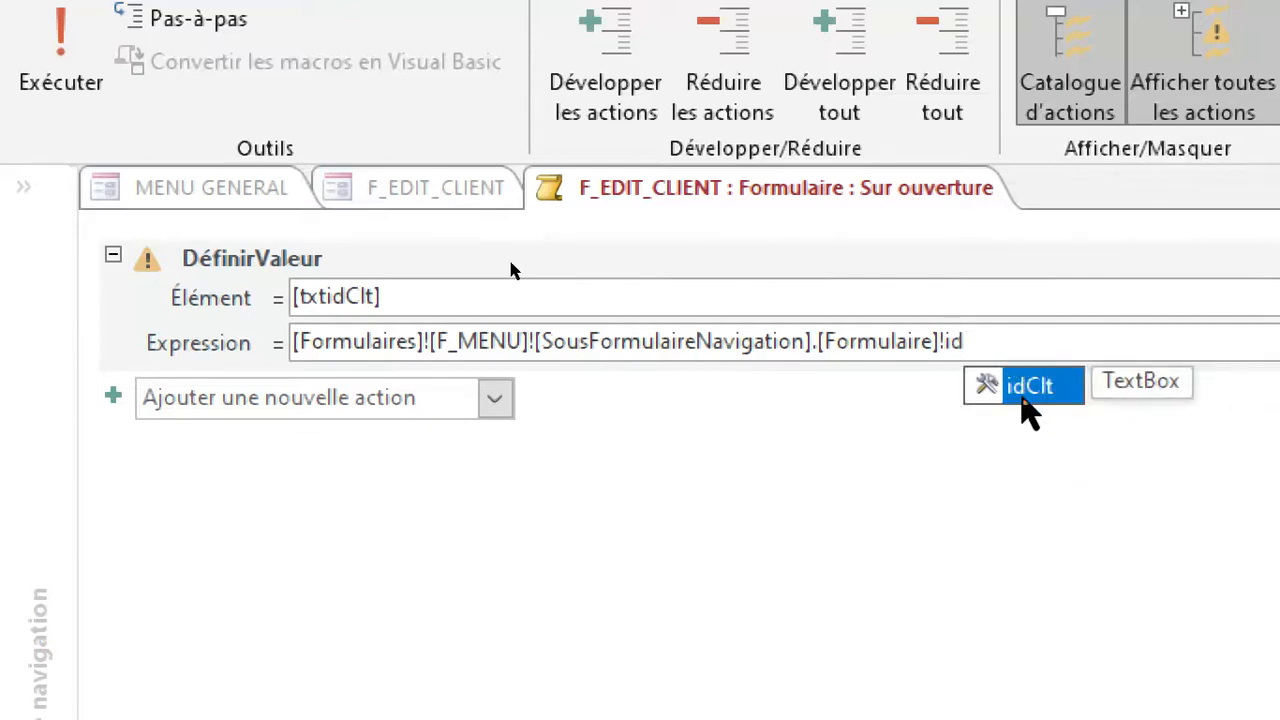
pyautogui.doubleClick(1030, 388)
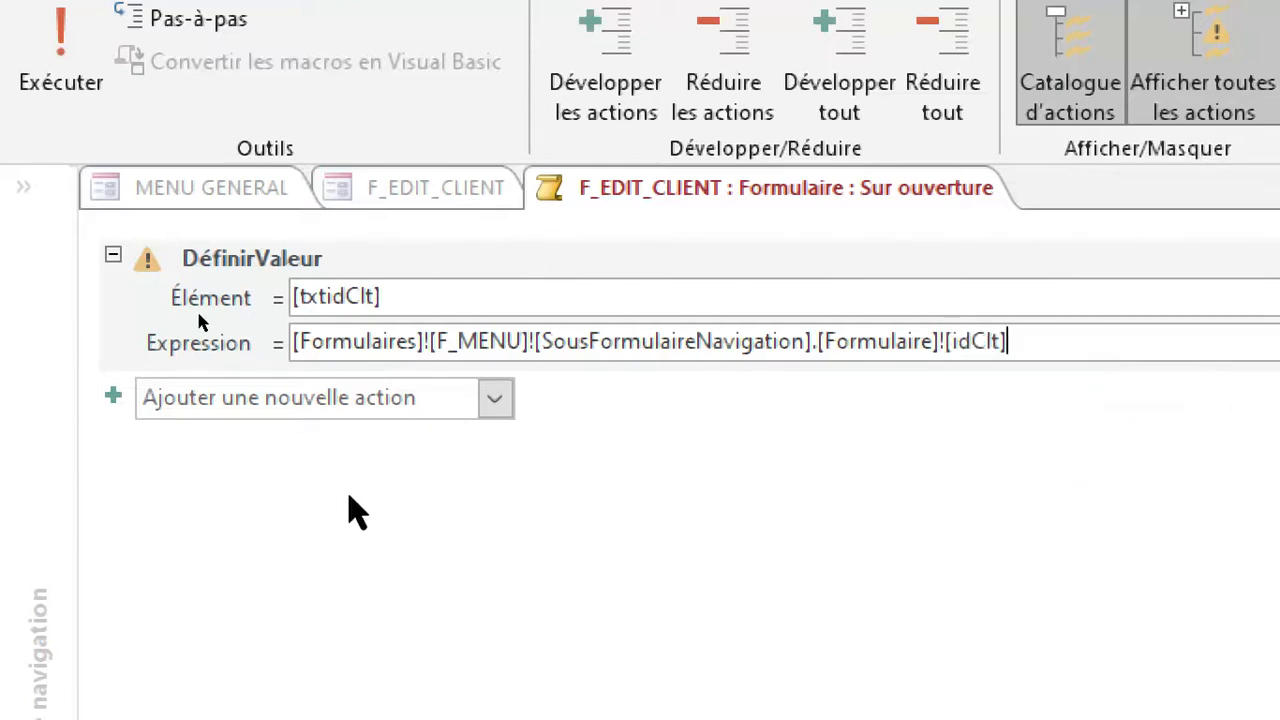
# Add a second DéfinirValeur action to the macro with [txtNomClt] as its element.
pyautogui.click(340, 395)
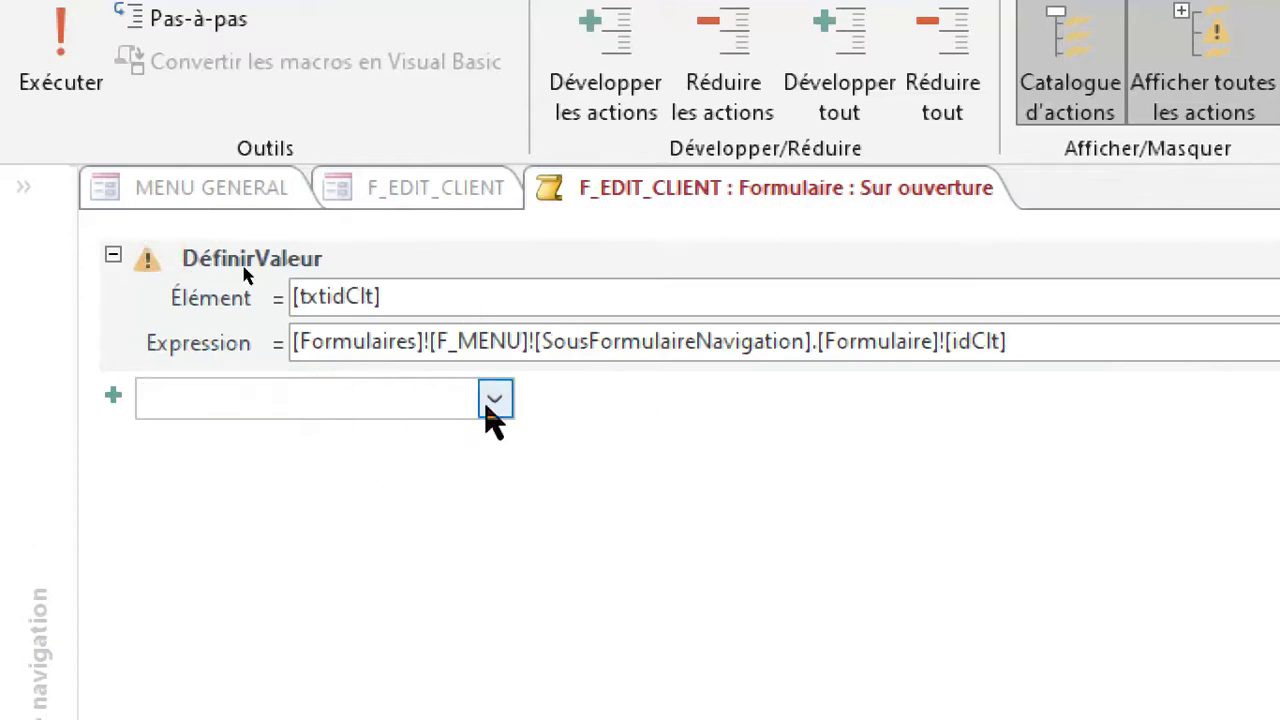
pyautogui.click(495, 398)
pyautogui.scroll(-6, 414, 668)
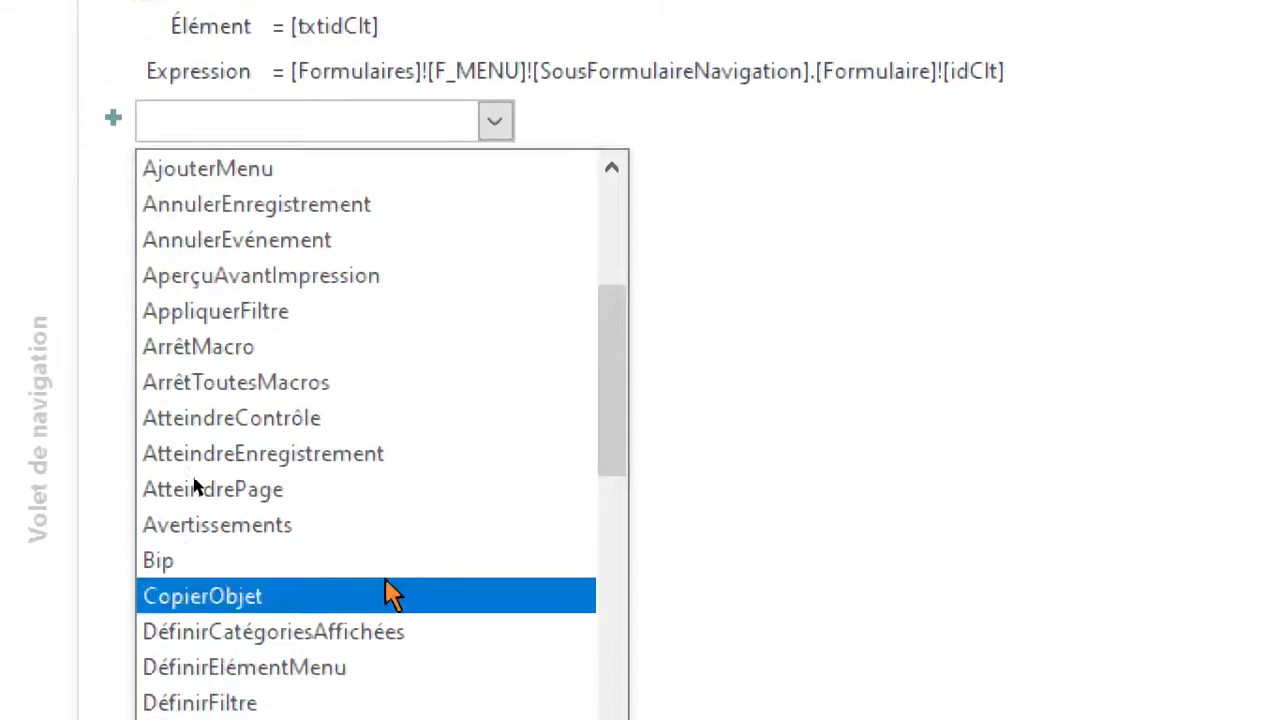
pyautogui.click(355, 598)
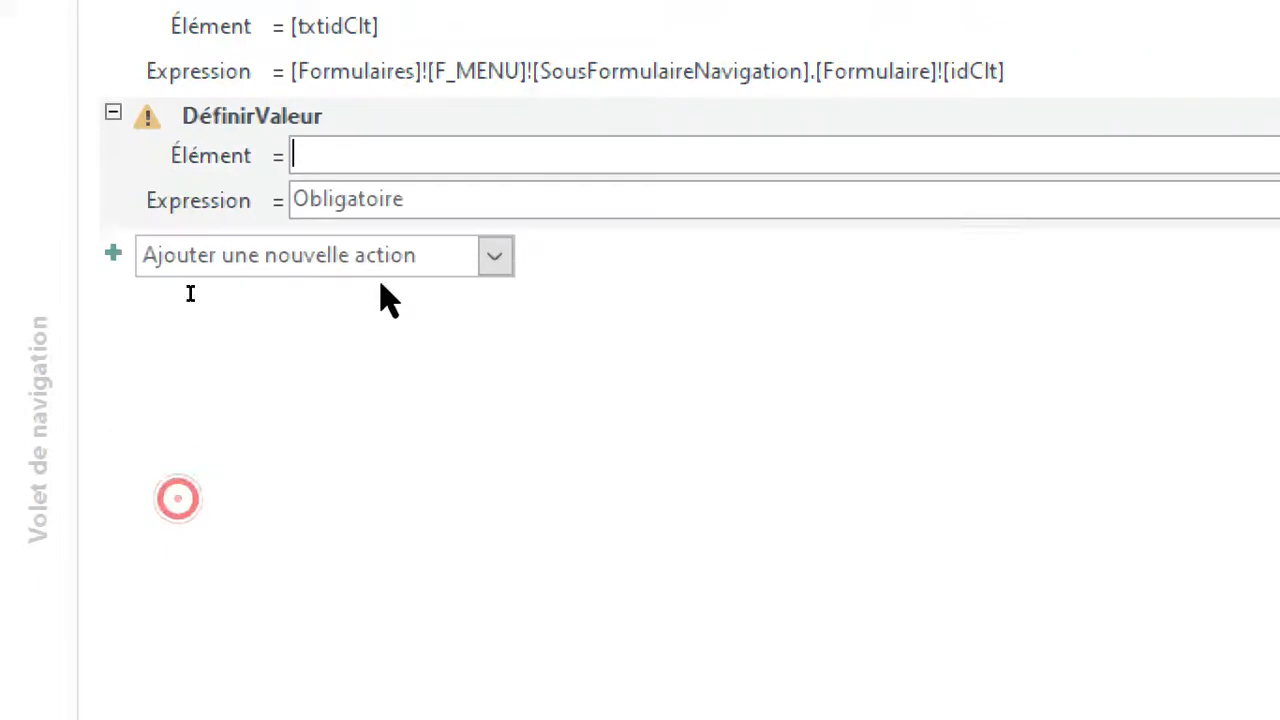
pyautogui.write('txt')
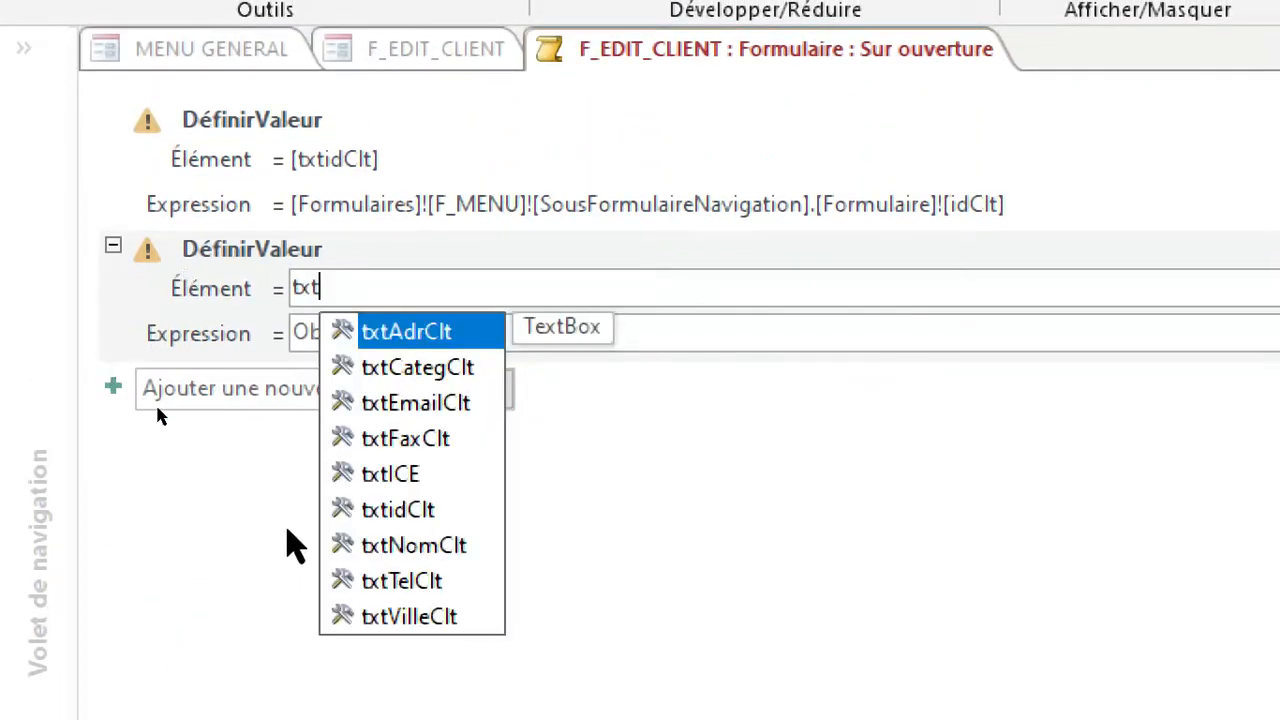
pyautogui.click(416, 548)
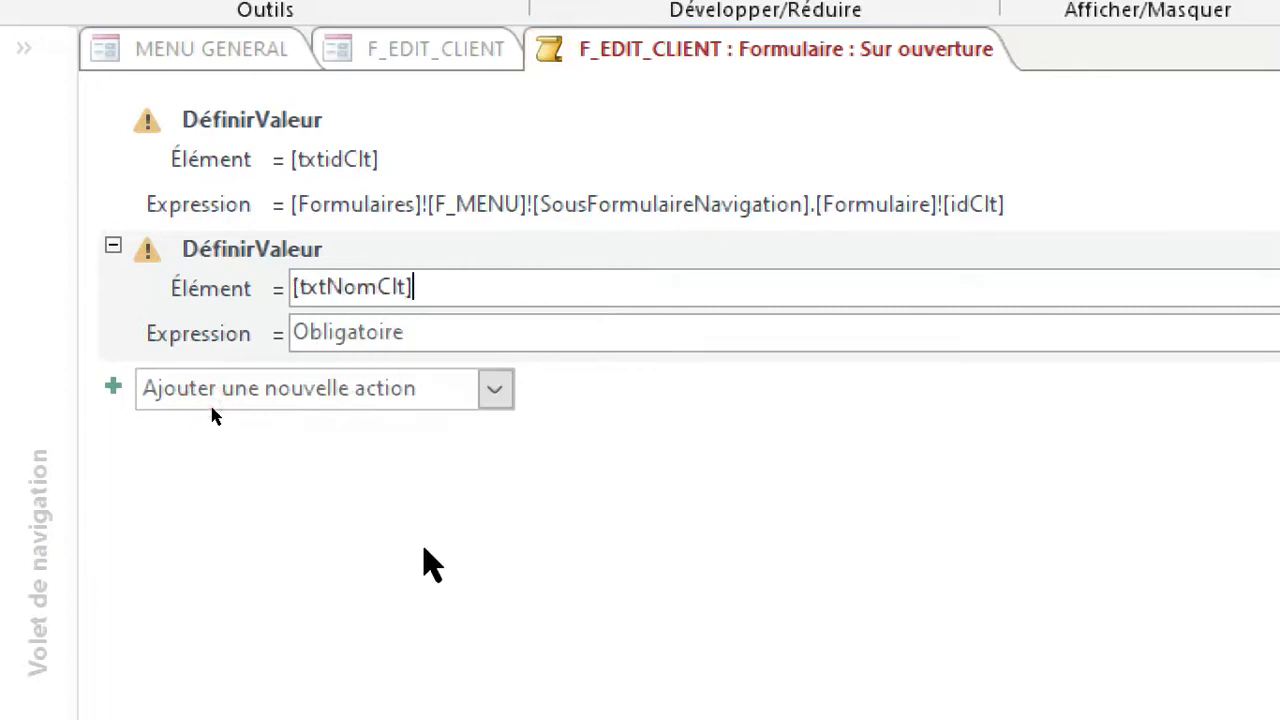
# Begin the expression of the [txtNomClt] DéfinirValeur action with [Formulaires]![F_MENU].
pyautogui.click(383, 331)
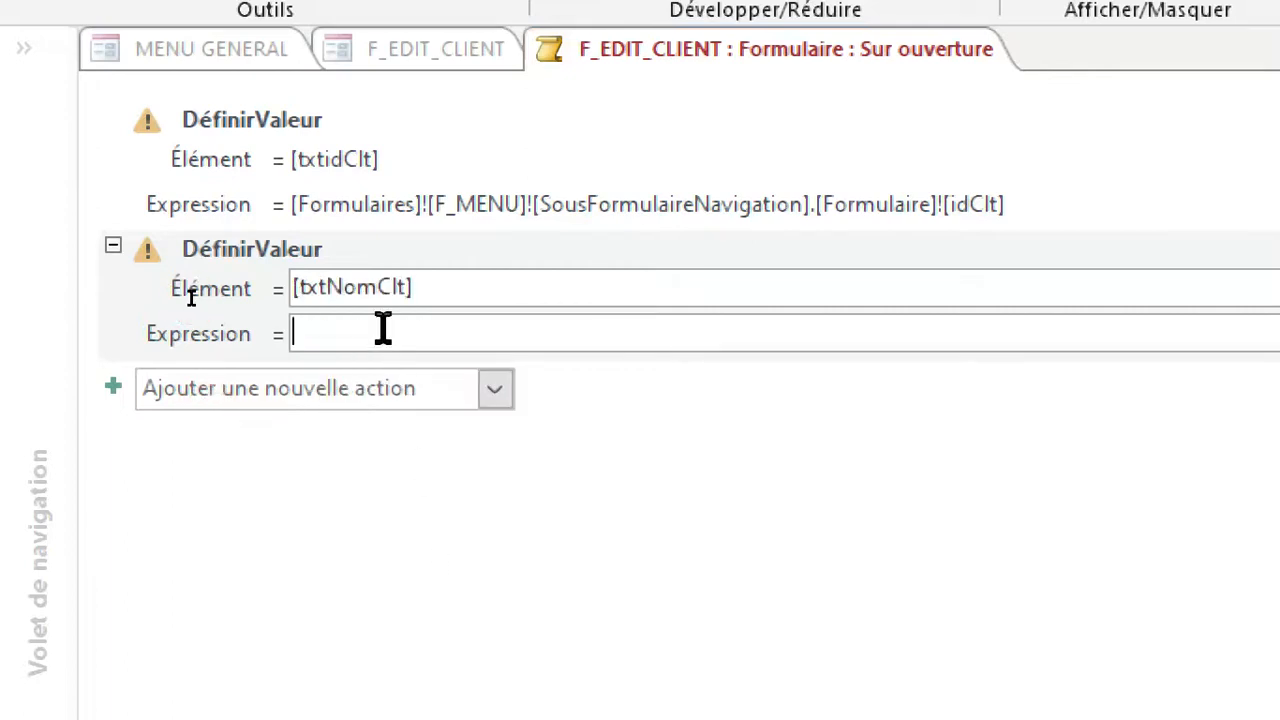
pyautogui.write('for')
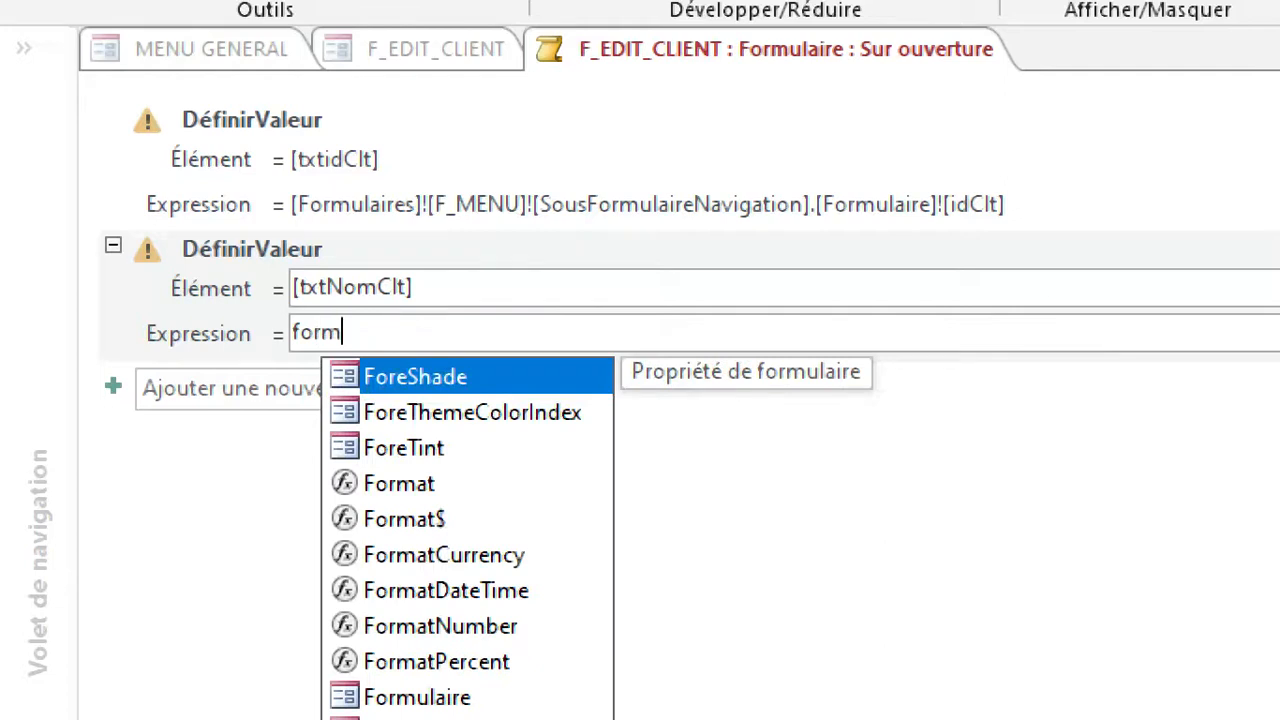
pyautogui.write('m')
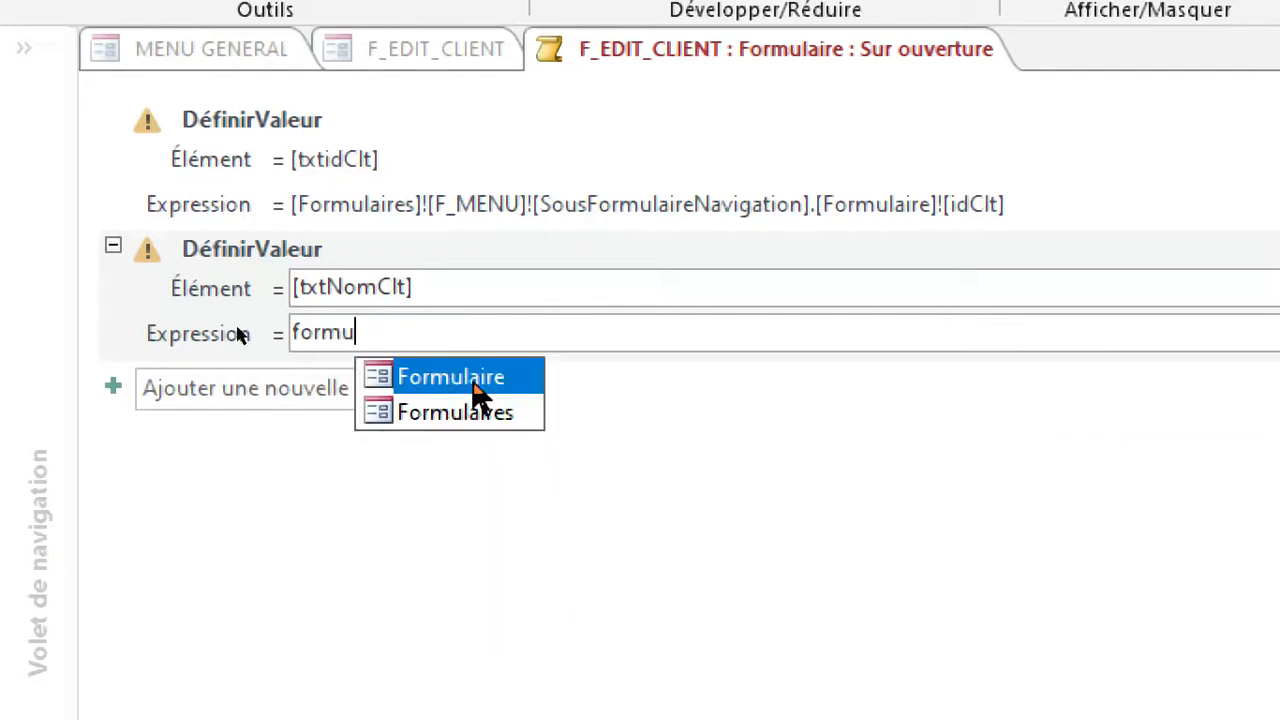
pyautogui.doubleClick(494, 415)
pyautogui.write('!')
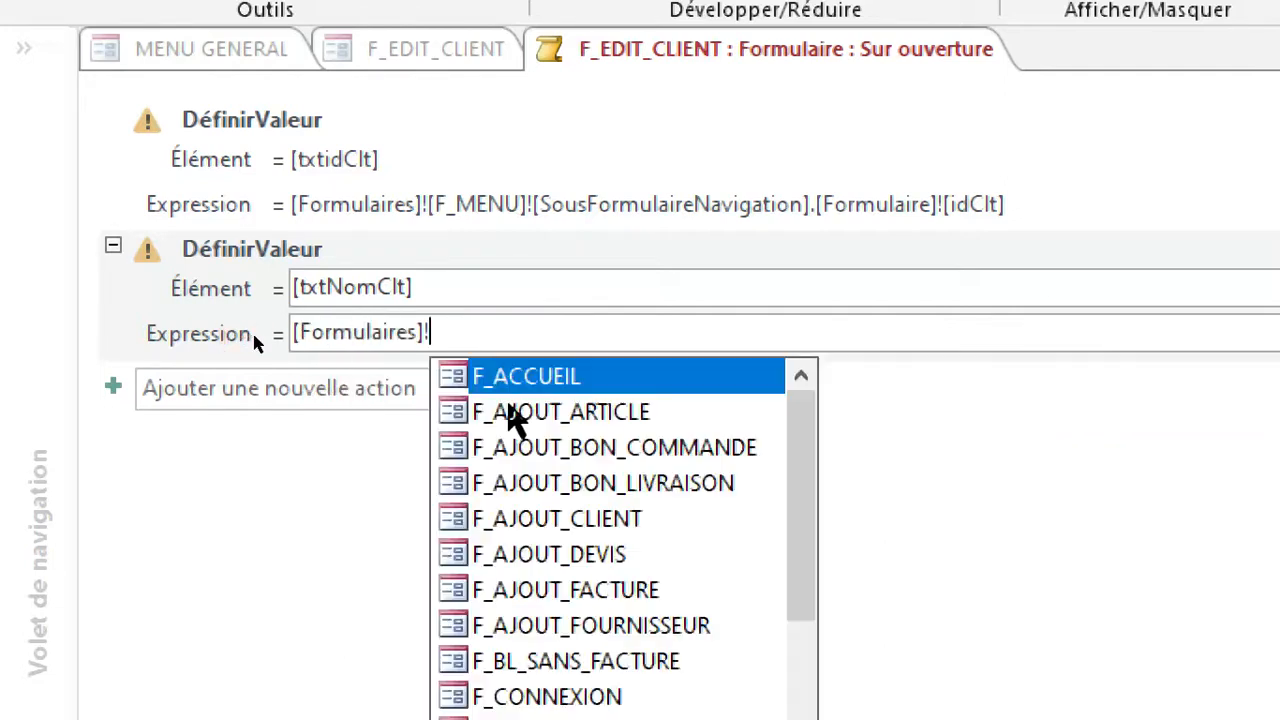
pyautogui.write('f')
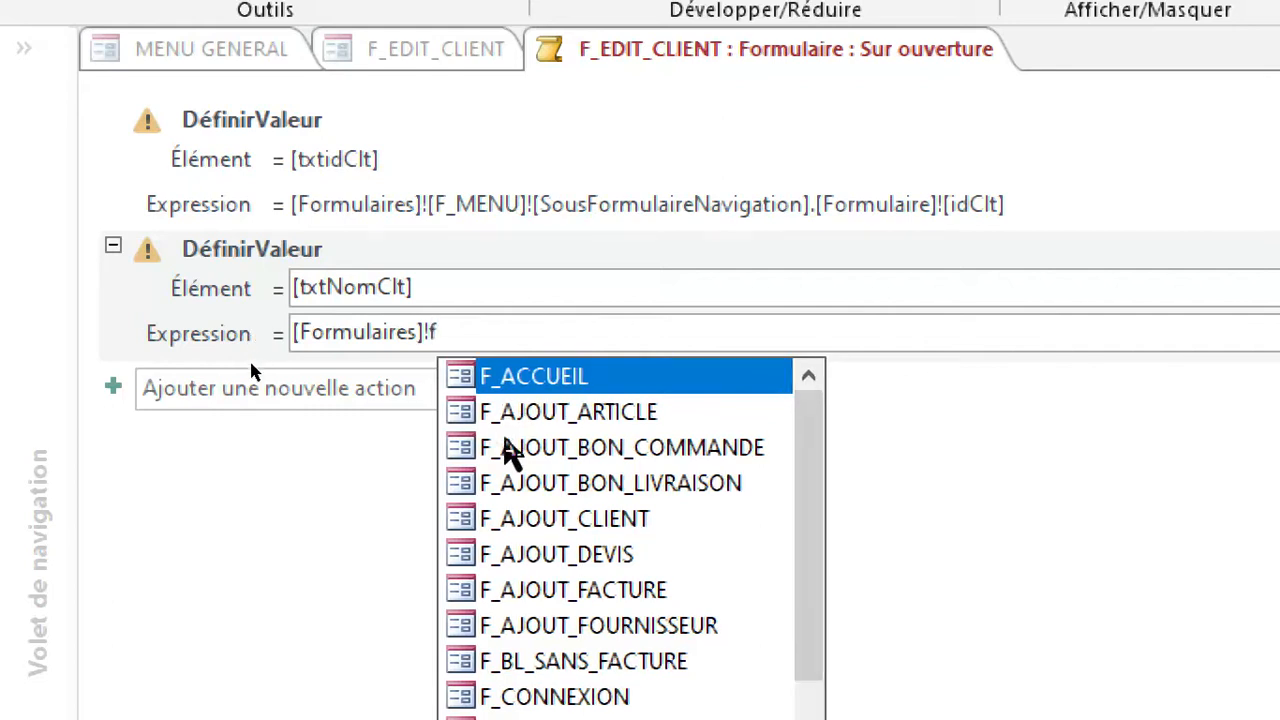
pyautogui.scroll(-1, 505, 425)
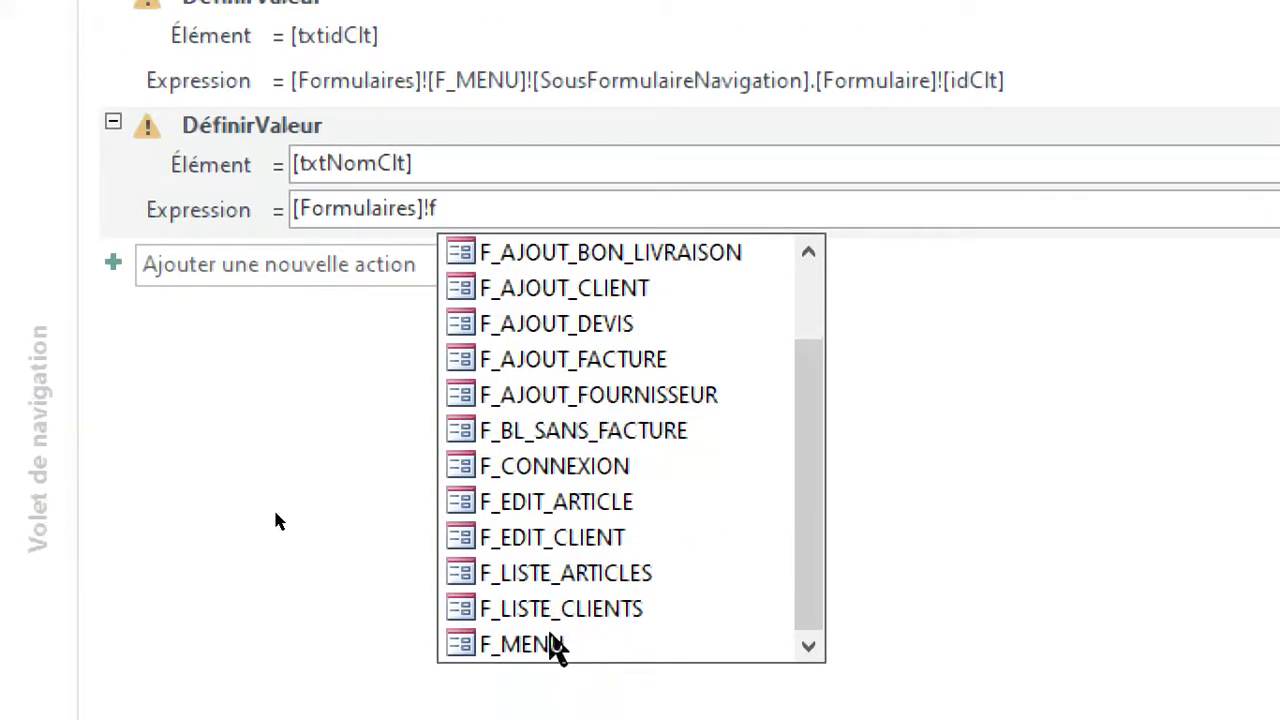
pyautogui.click(560, 646)
pyautogui.click(578, 646)
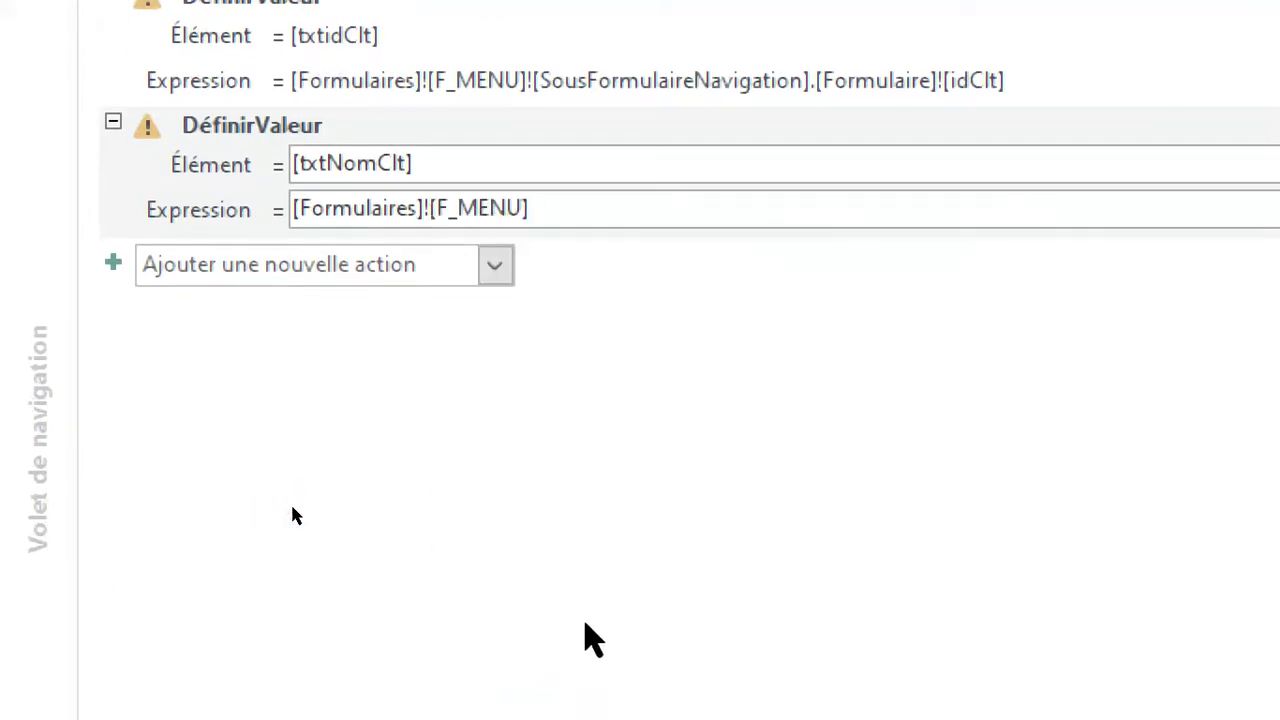
# Complete the [txtNomClt] expression by appending ![SousFormulaireNavigation].[Formulaire]![NomClt] after the F_MENU reference.
pyautogui.write('!')
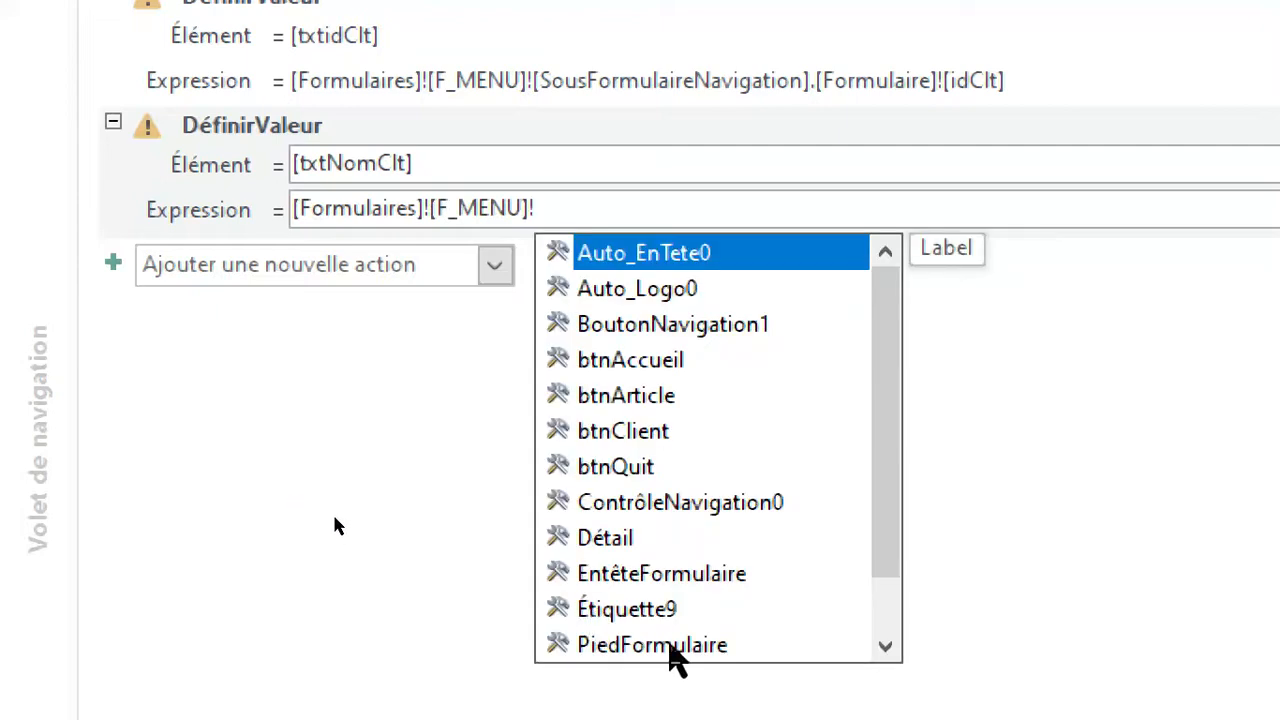
pyautogui.scroll(-1, 669, 650)
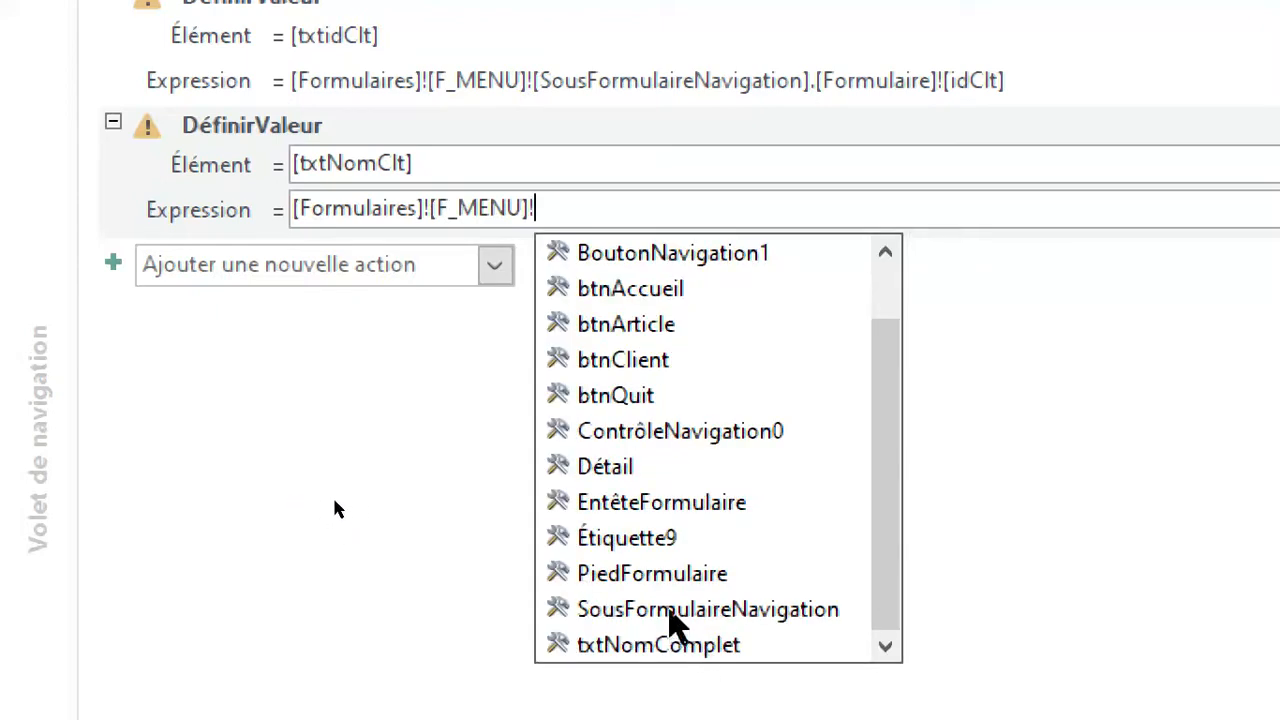
pyautogui.doubleClick(648, 609)
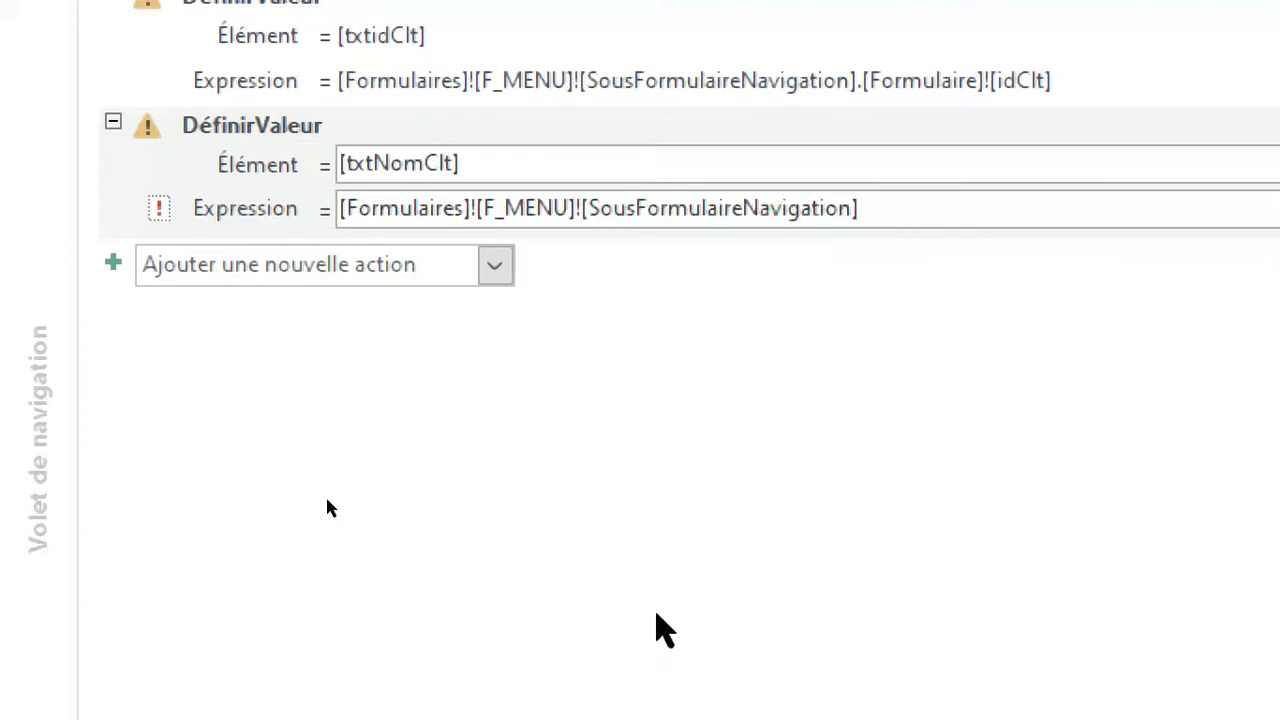
pyautogui.write('.f')
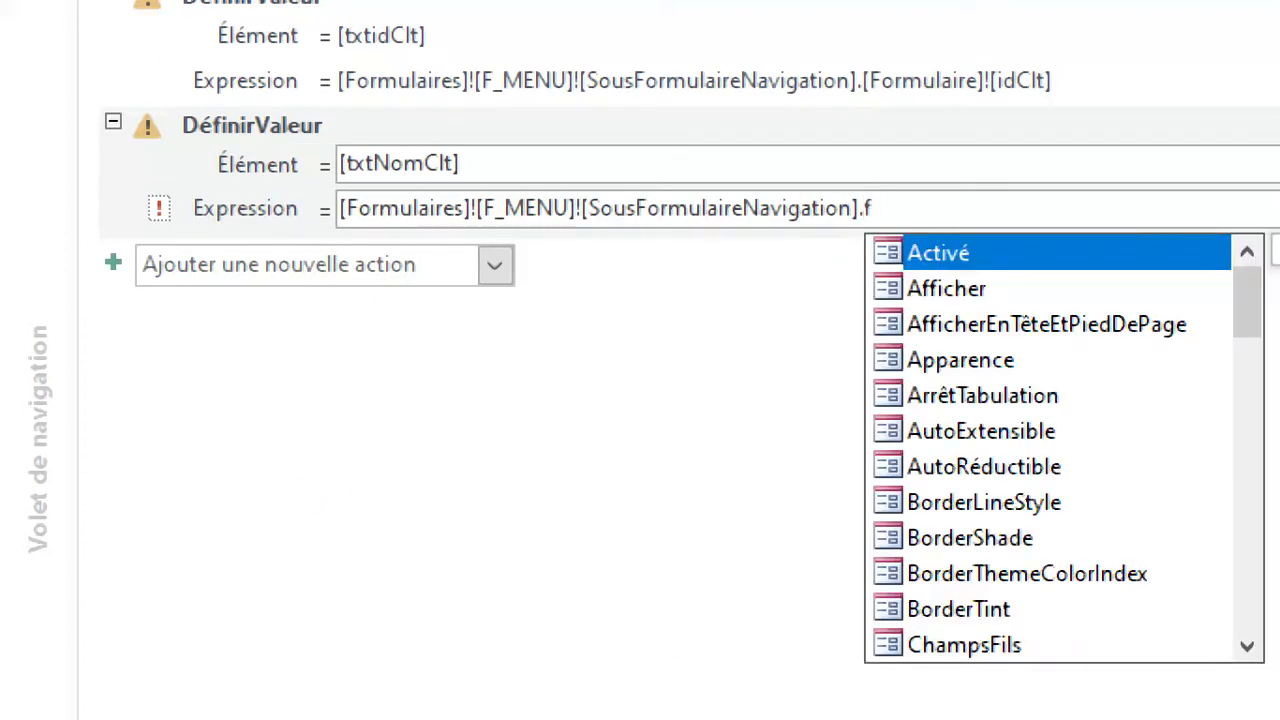
pyautogui.write('o')
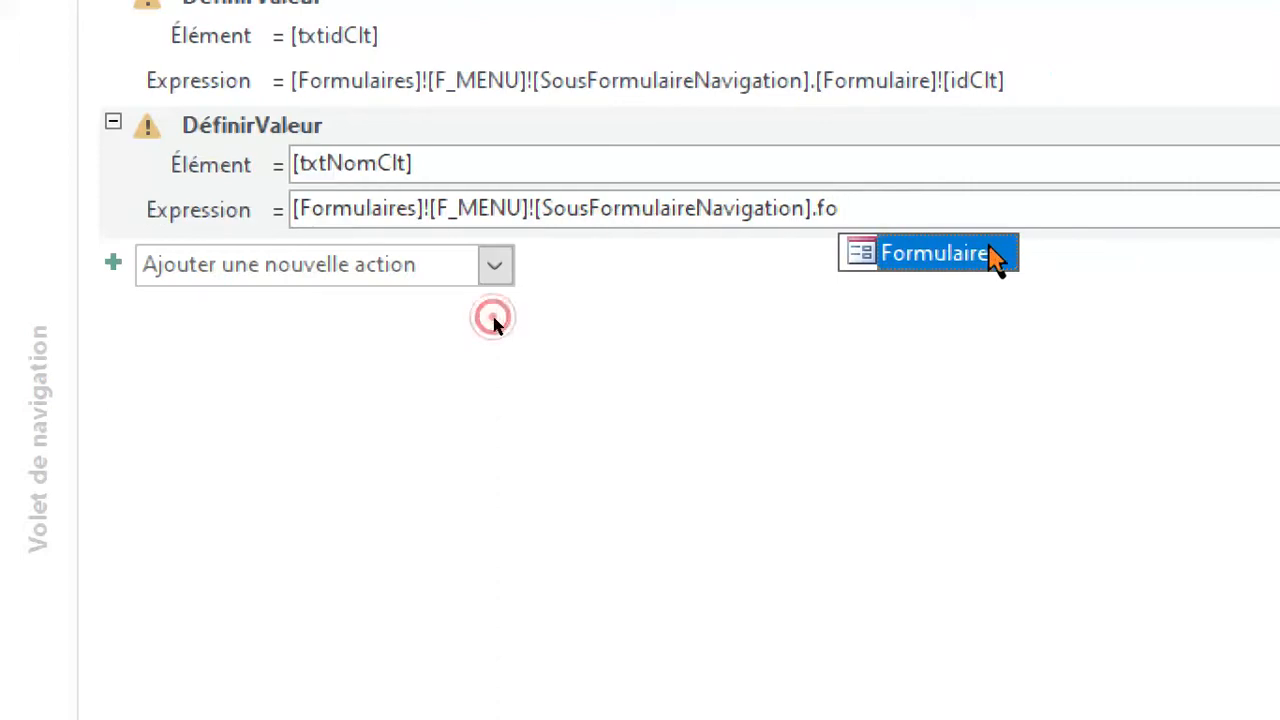
pyautogui.doubleClick(995, 255)
pyautogui.write('!')
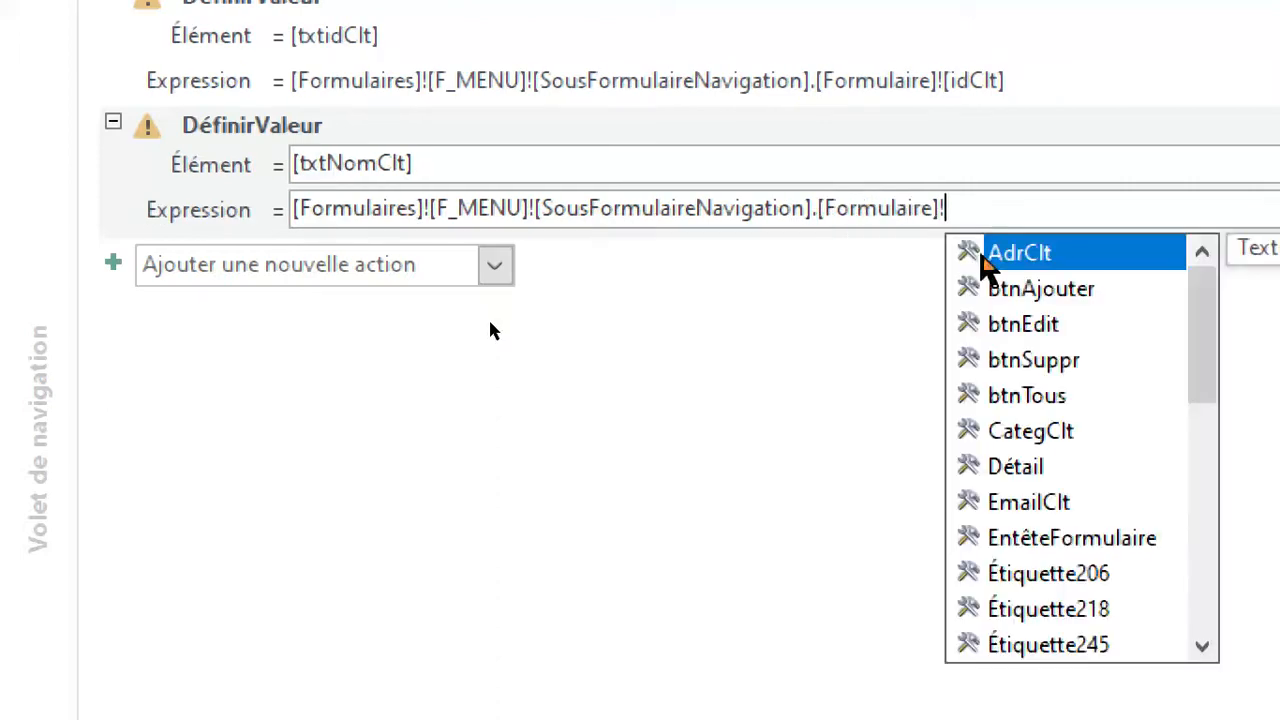
pyautogui.write('nom')
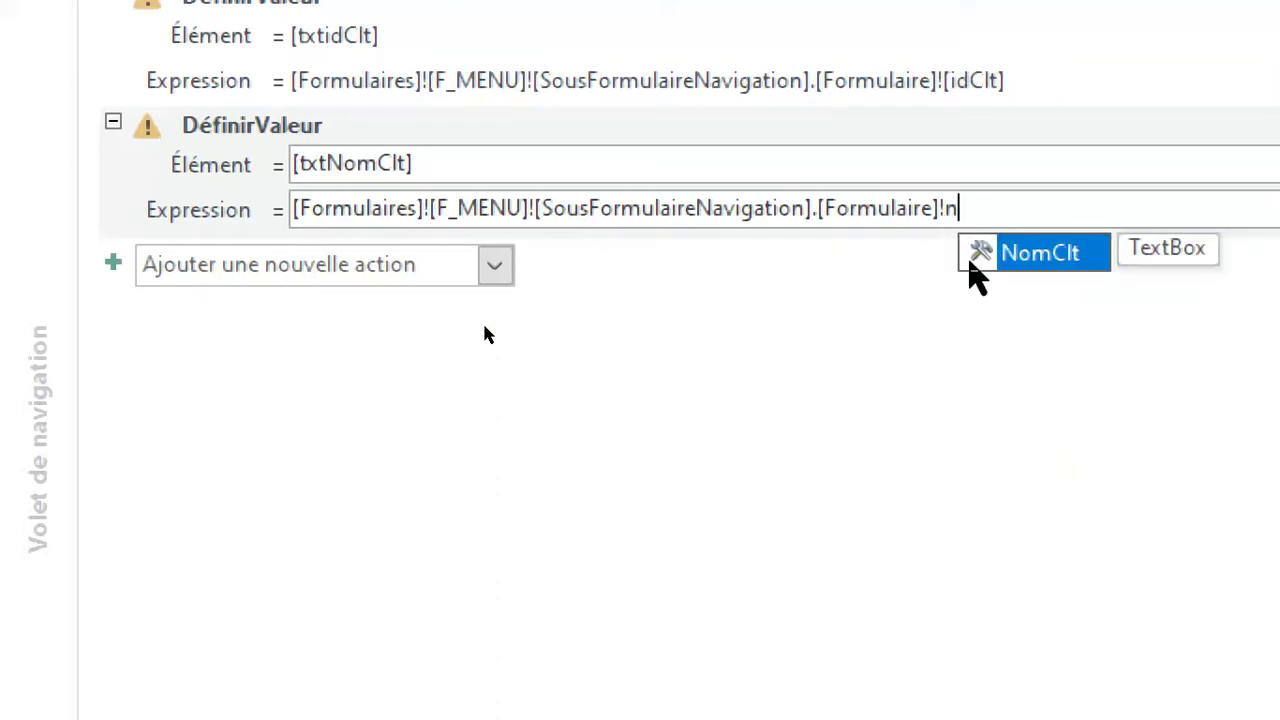
pyautogui.doubleClick(1057, 252)
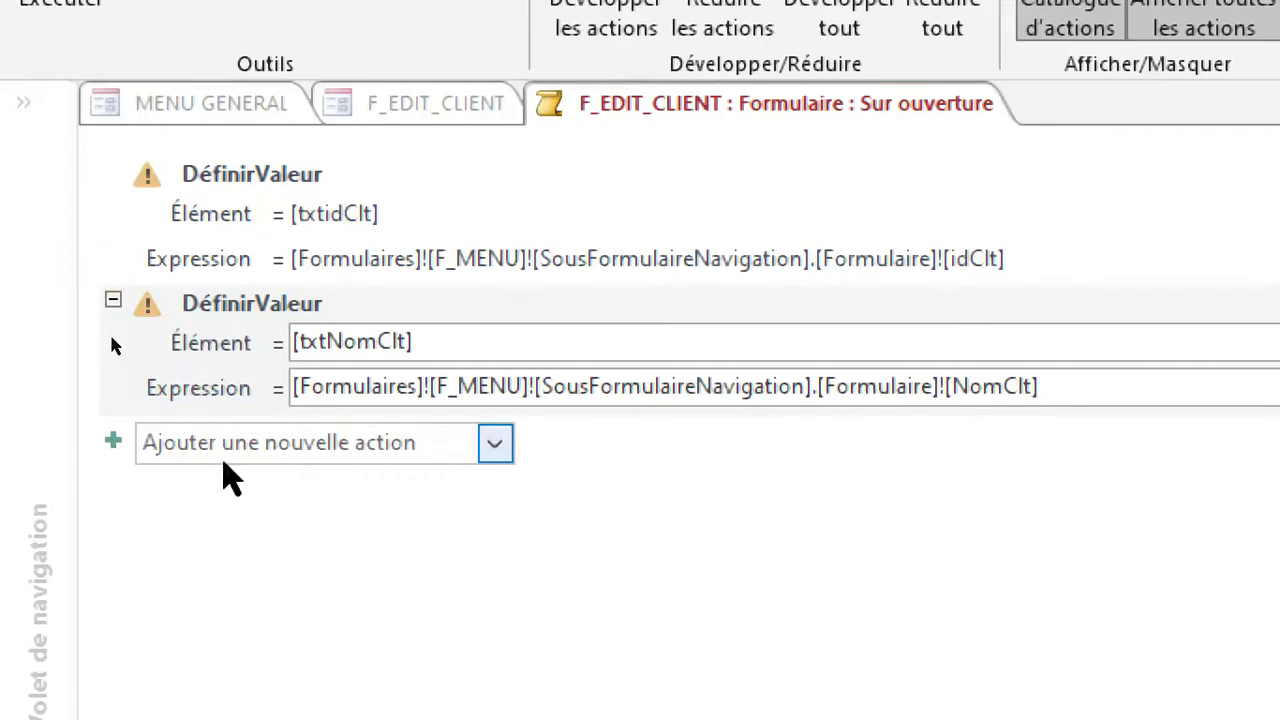
# Paste a copy of the [txtNomClt] DéfinirValeur action at the macro's end and set its element to [txtCategClt].
pyautogui.click(224, 447)
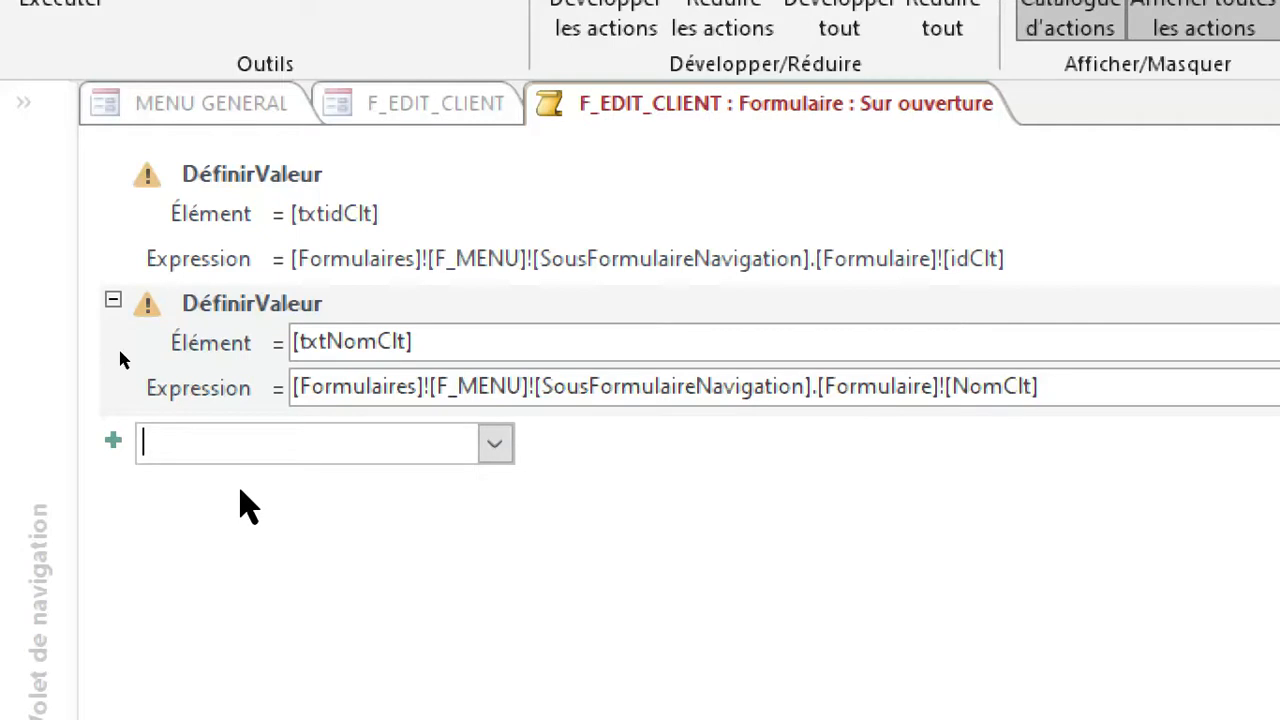
pyautogui.hotkey('ctrl', 'v')
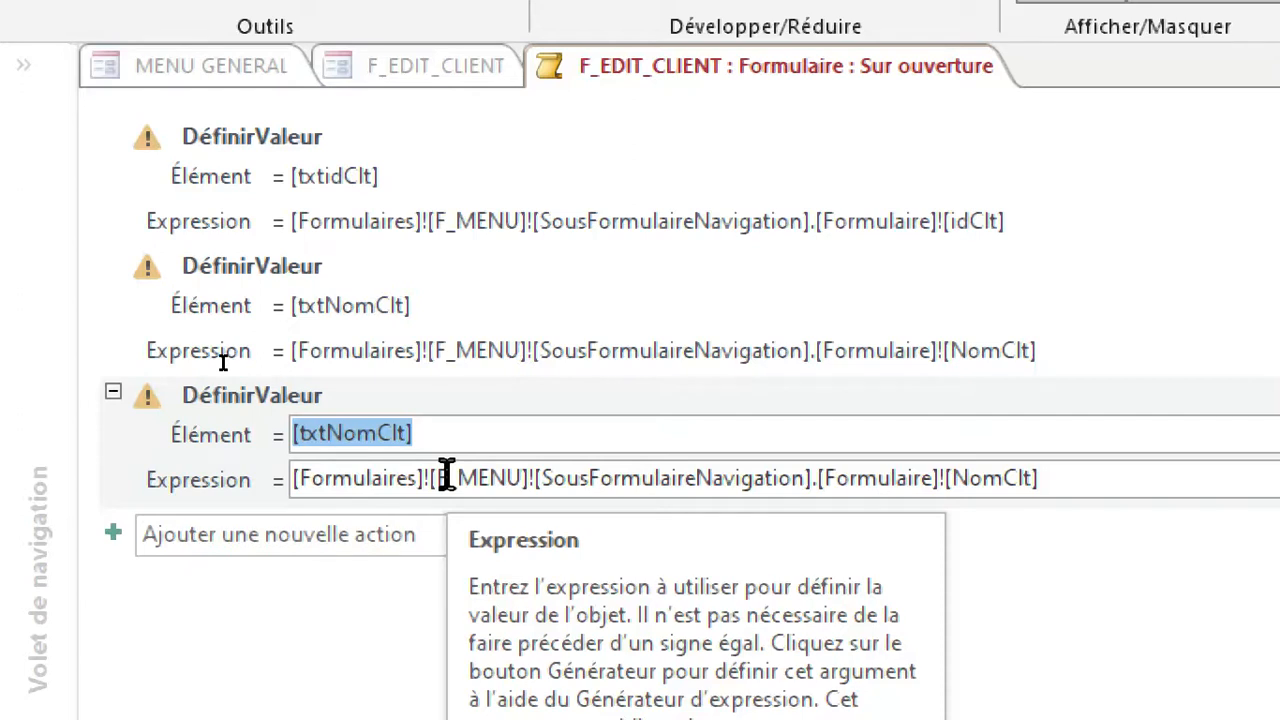
pyautogui.write('txtca')
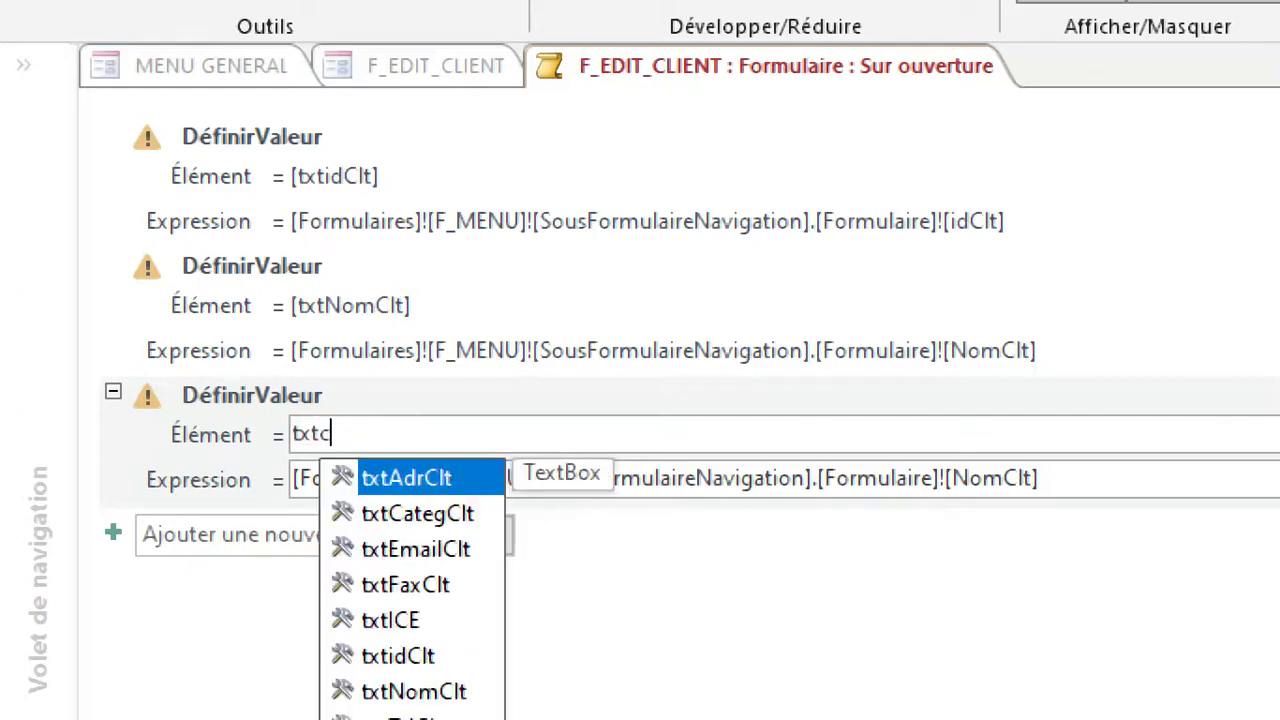
pyautogui.click(448, 478)
# Replace the NomClt field ending the [txtCategClt] action's expression with [CategClt].
pyautogui.click(1125, 480)
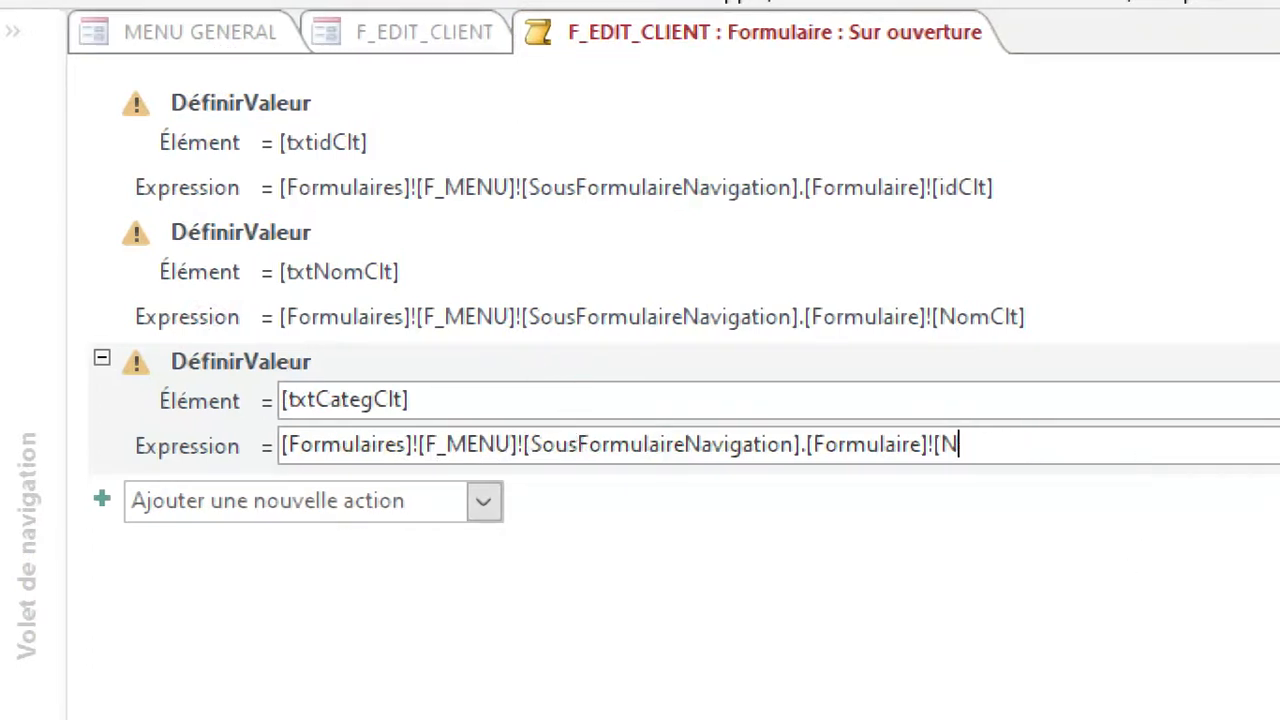
pyautogui.press('BackSpace')
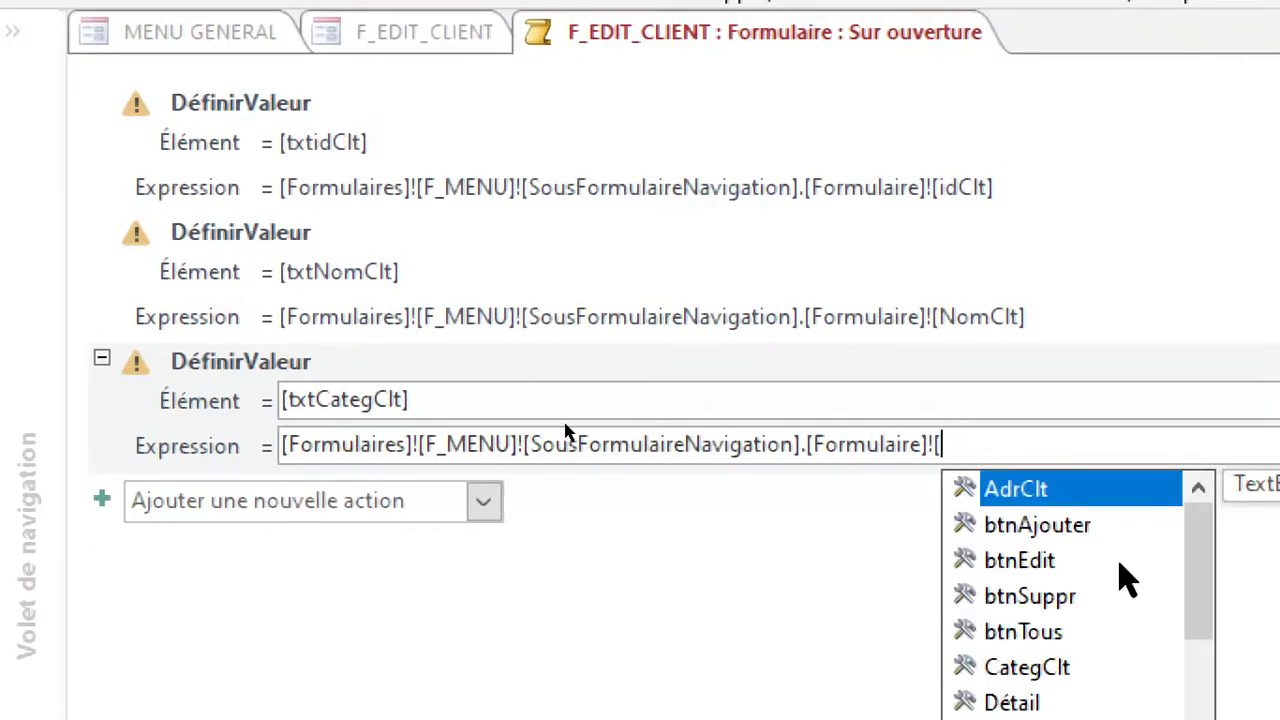
pyautogui.write('cat')
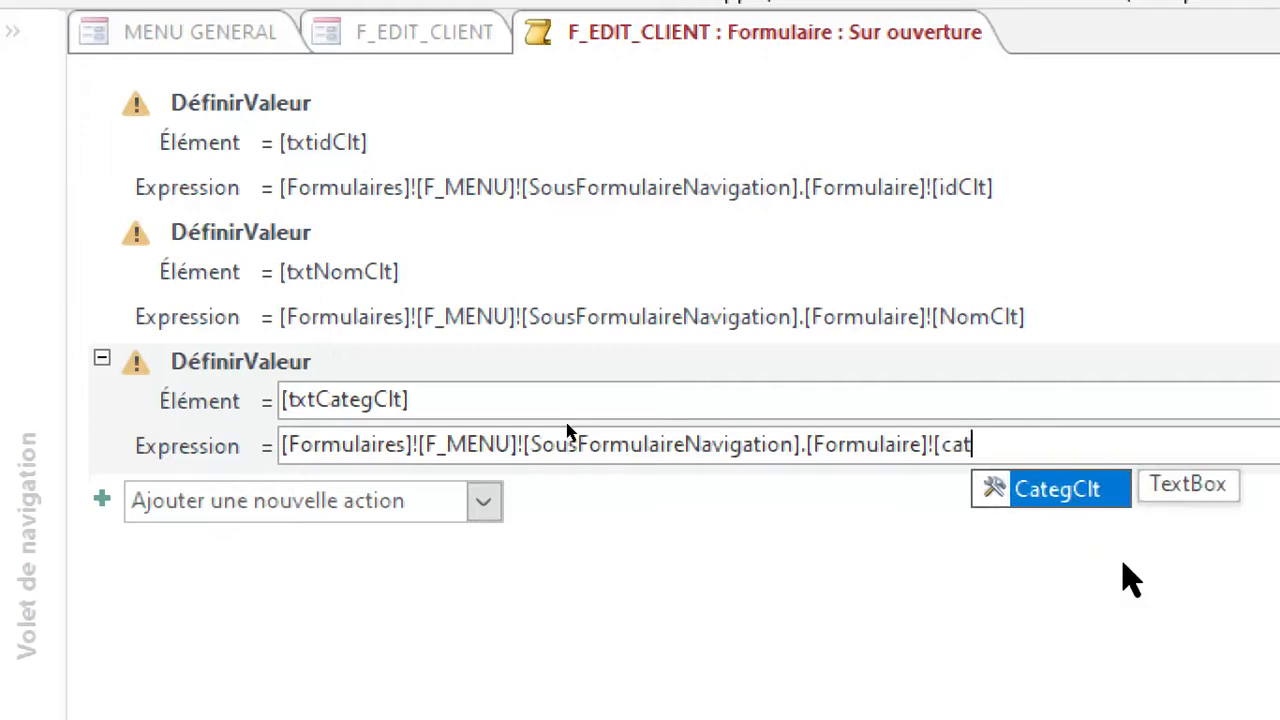
pyautogui.doubleClick(1074, 486)
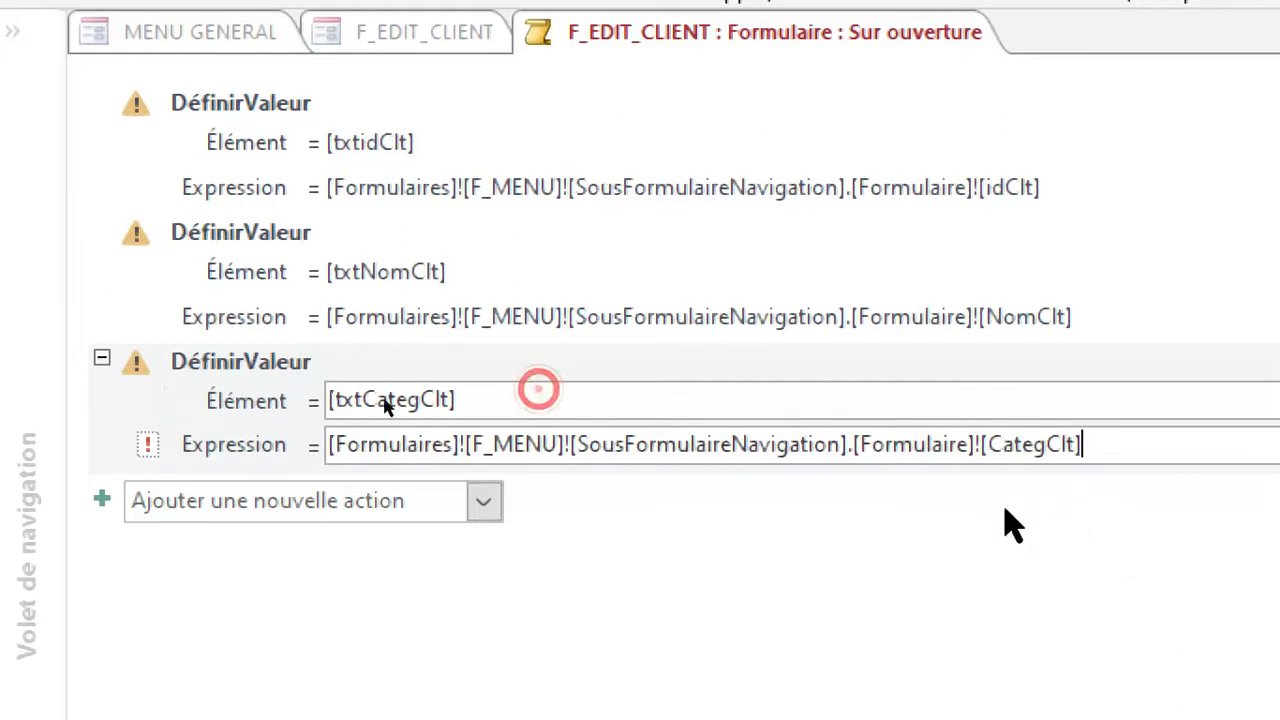
# Paste another copy of the DéfinirValeur action below [txtCategClt] and set its element to [txtICE].
pyautogui.click(308, 508)
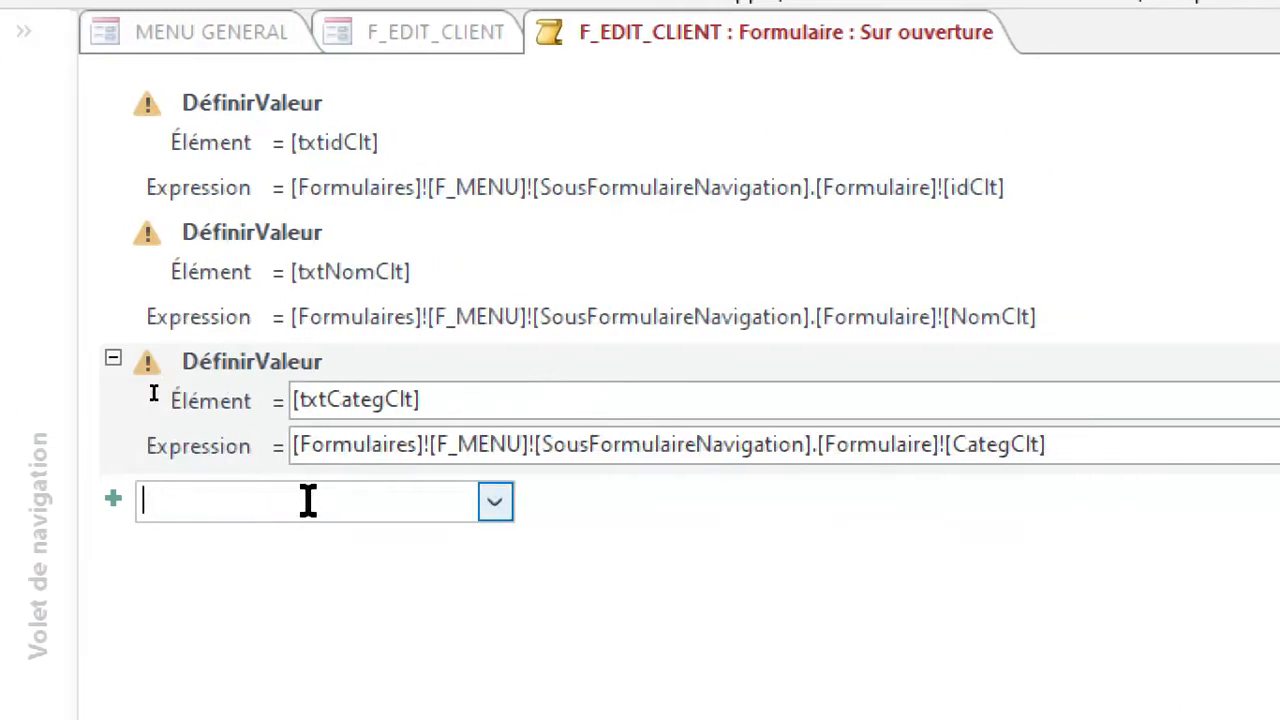
pyautogui.hotkey('ctrl', 'v')
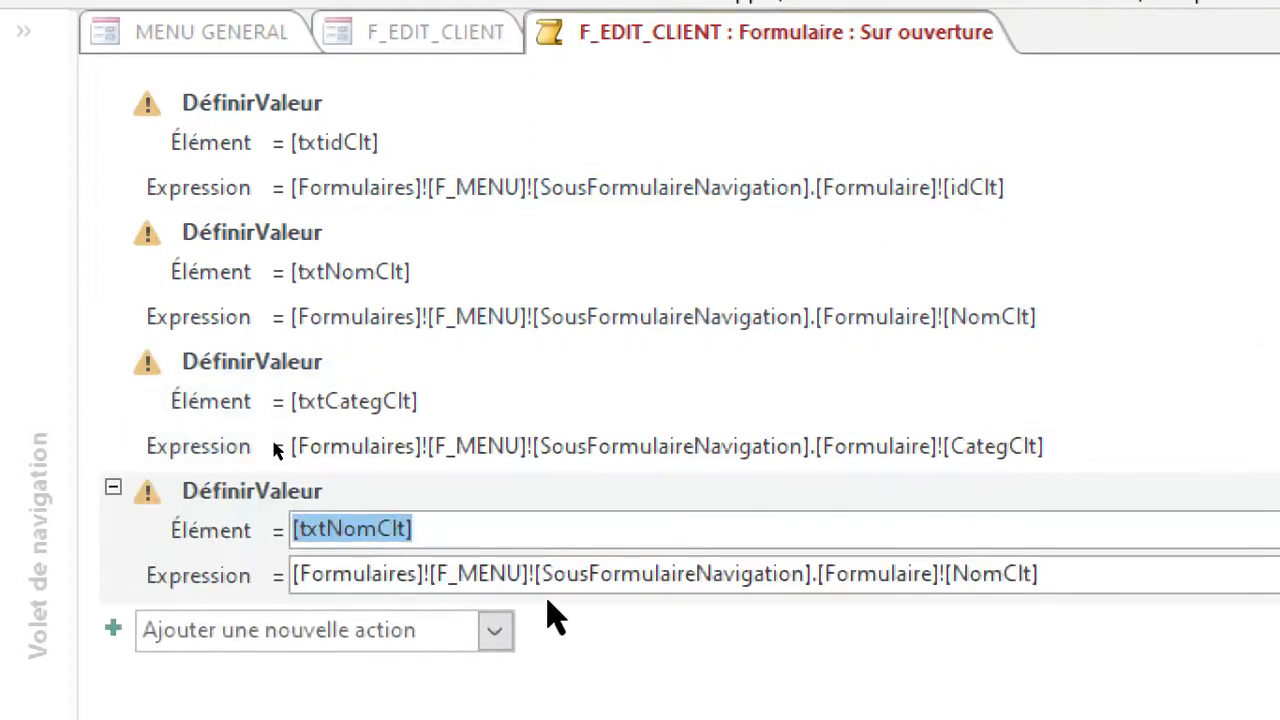
pyautogui.write('txtic')
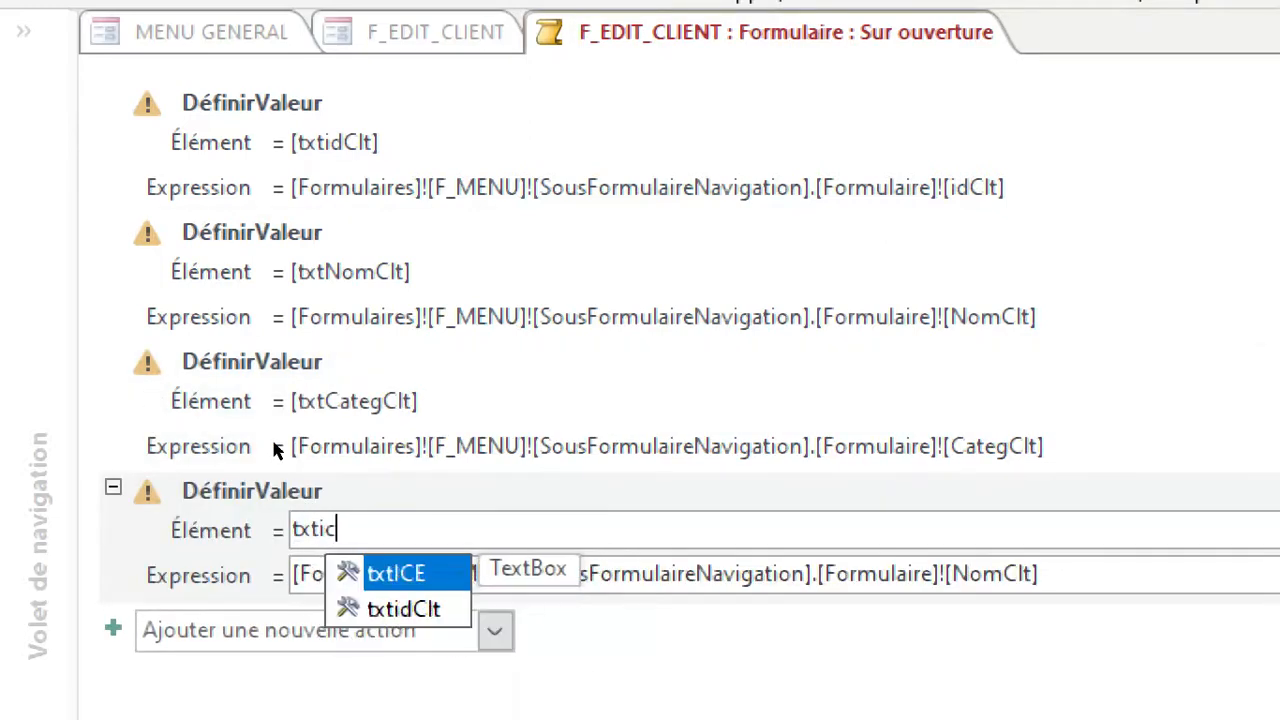
pyautogui.click(421, 580)
# Change the field at the end of the [txtICE] action's expression to [ICE].
pyautogui.scroll(-3, 421, 573)
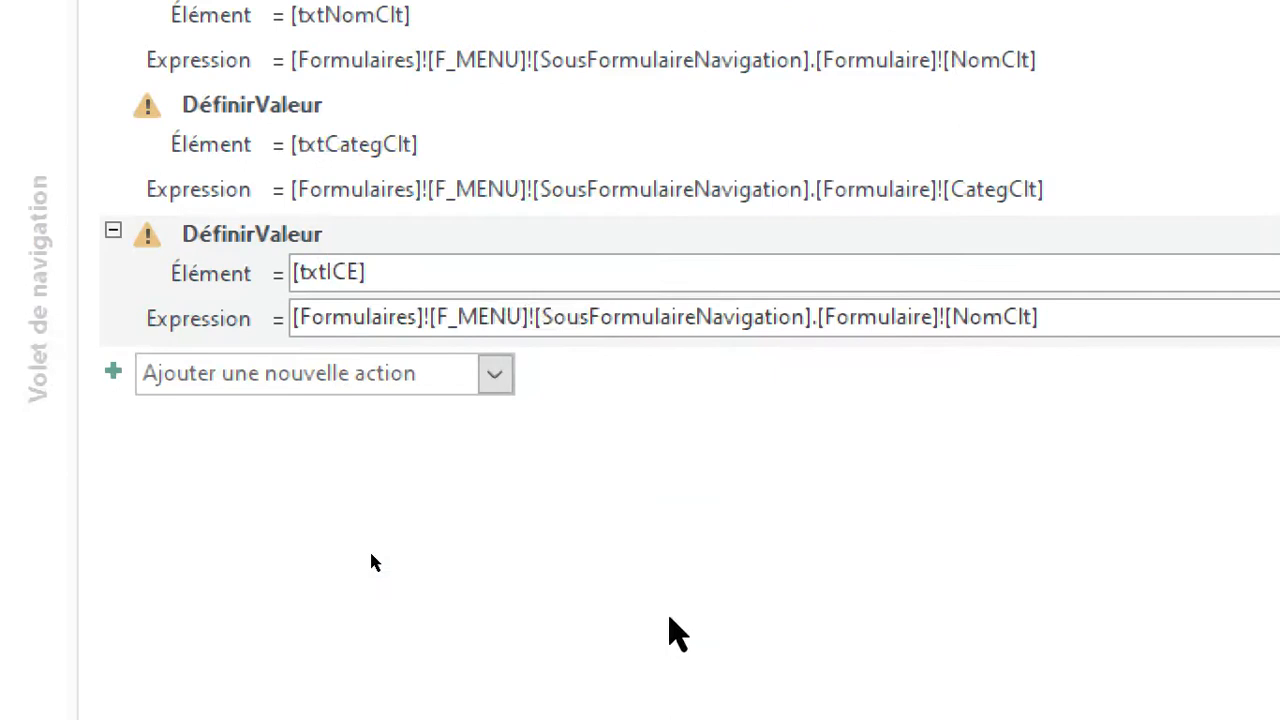
pyautogui.click(529, 429)
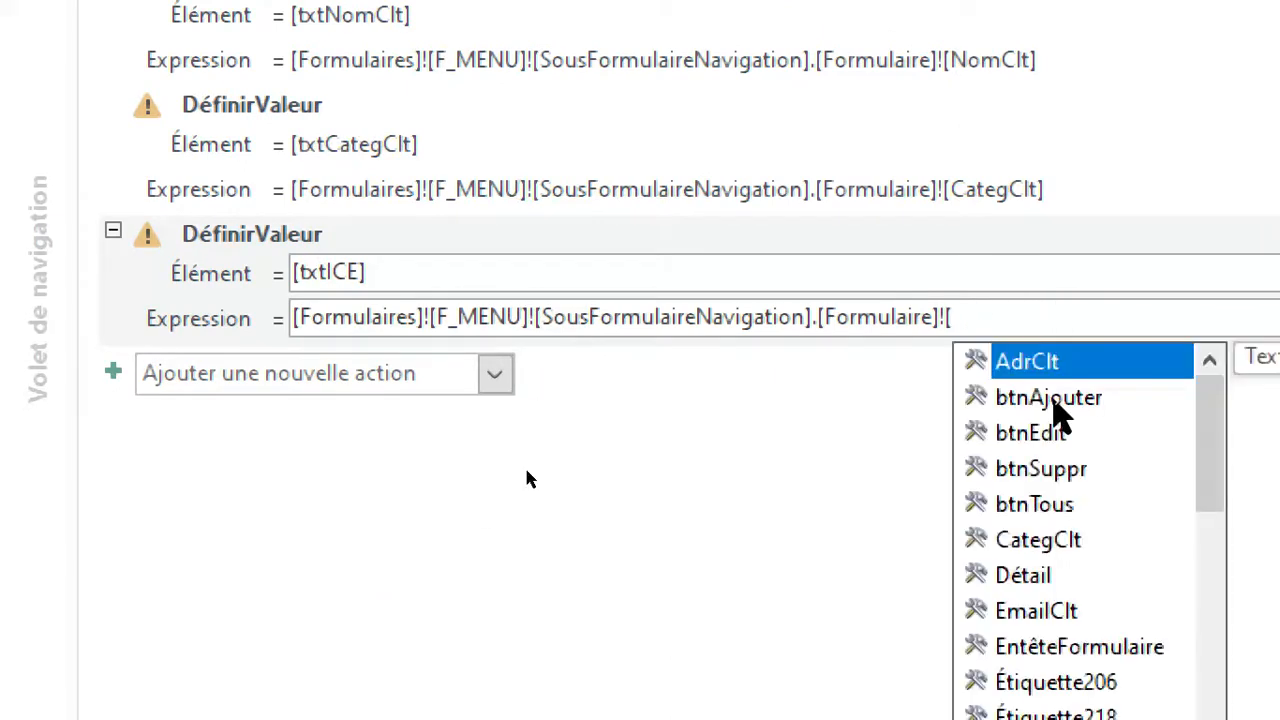
pyautogui.write('ice')
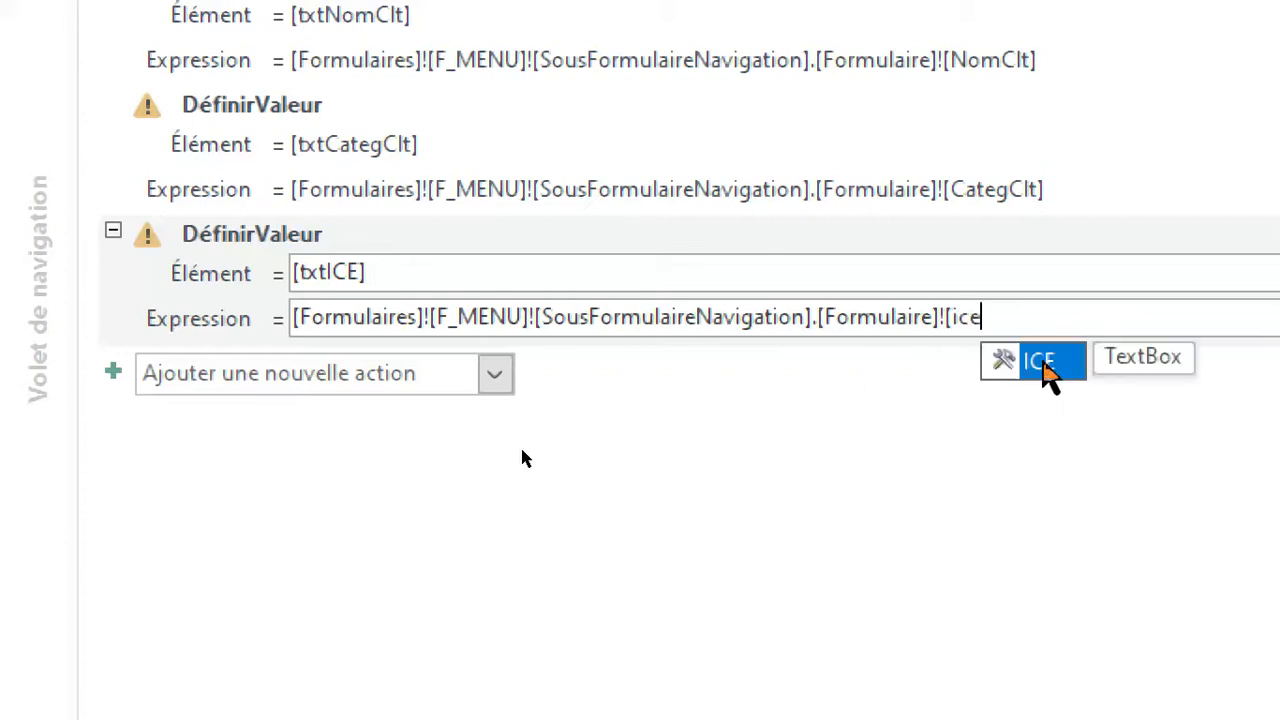
pyautogui.click(1045, 362)
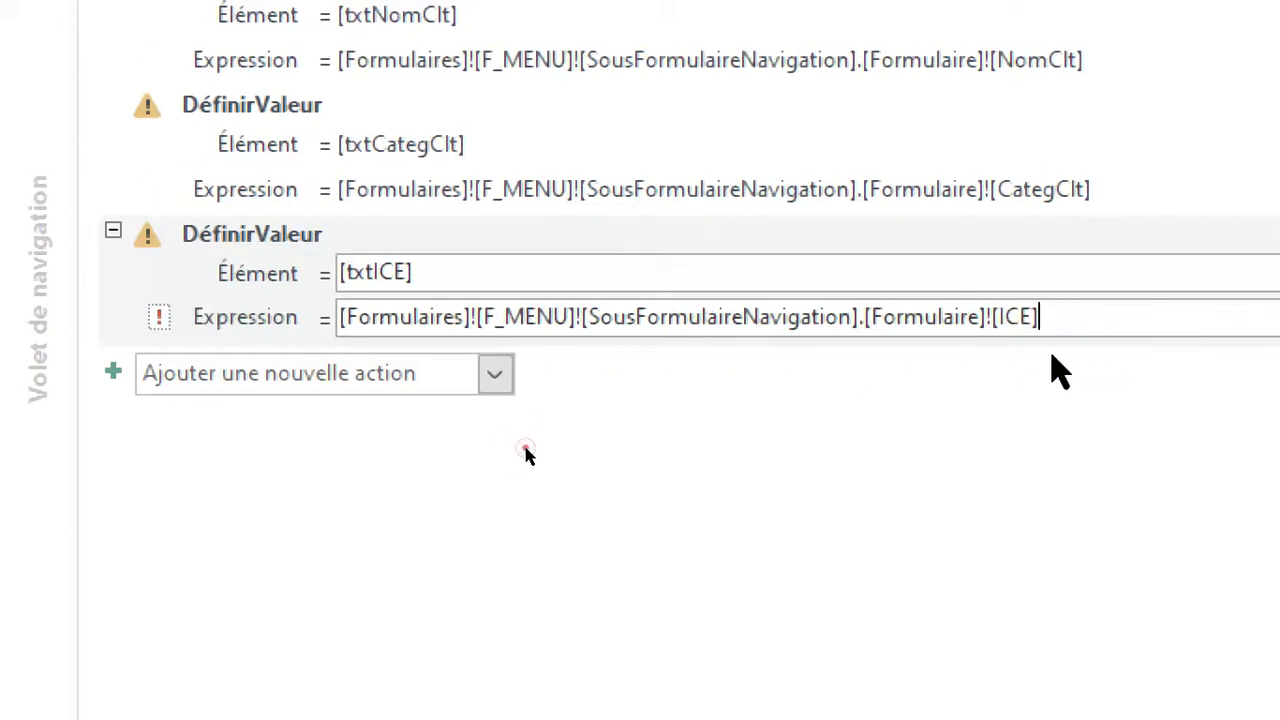
# Paste another DéfinirValeur action below [txtICE] and set its element to [txtAdrClt].
pyautogui.click(341, 378)
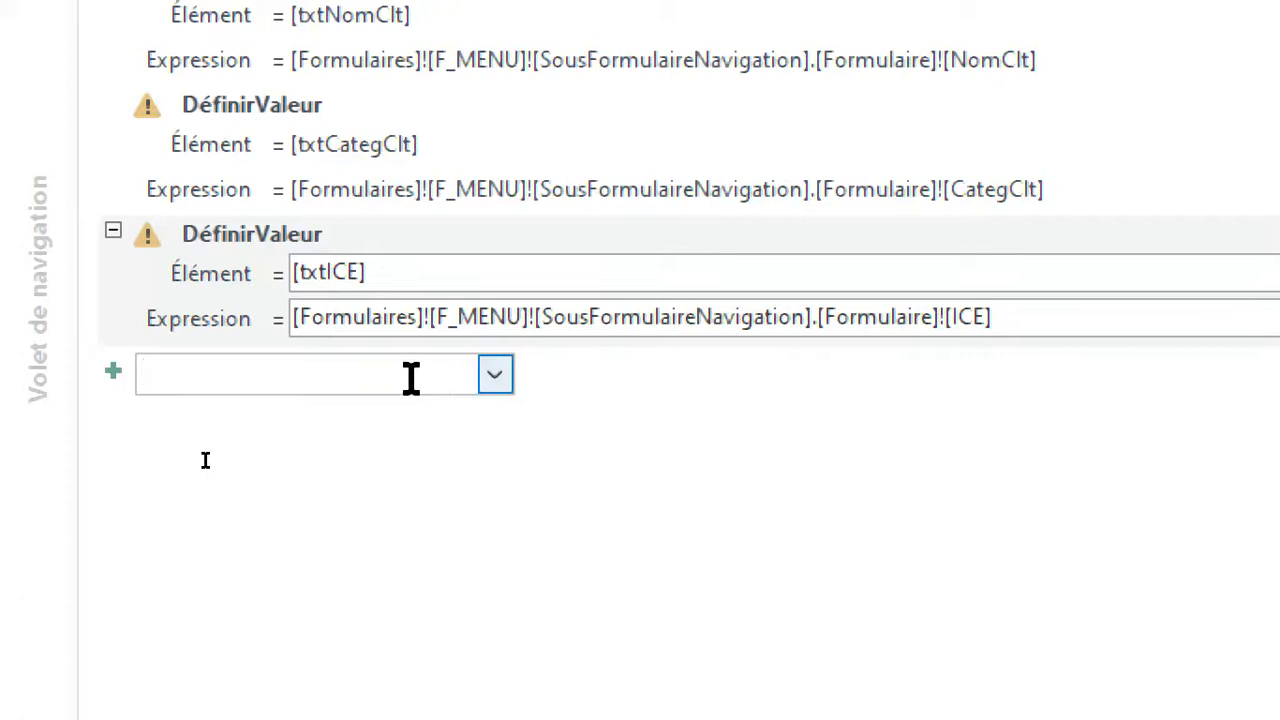
pyautogui.hotkey('ctrl', 'v')
pyautogui.write('txt')
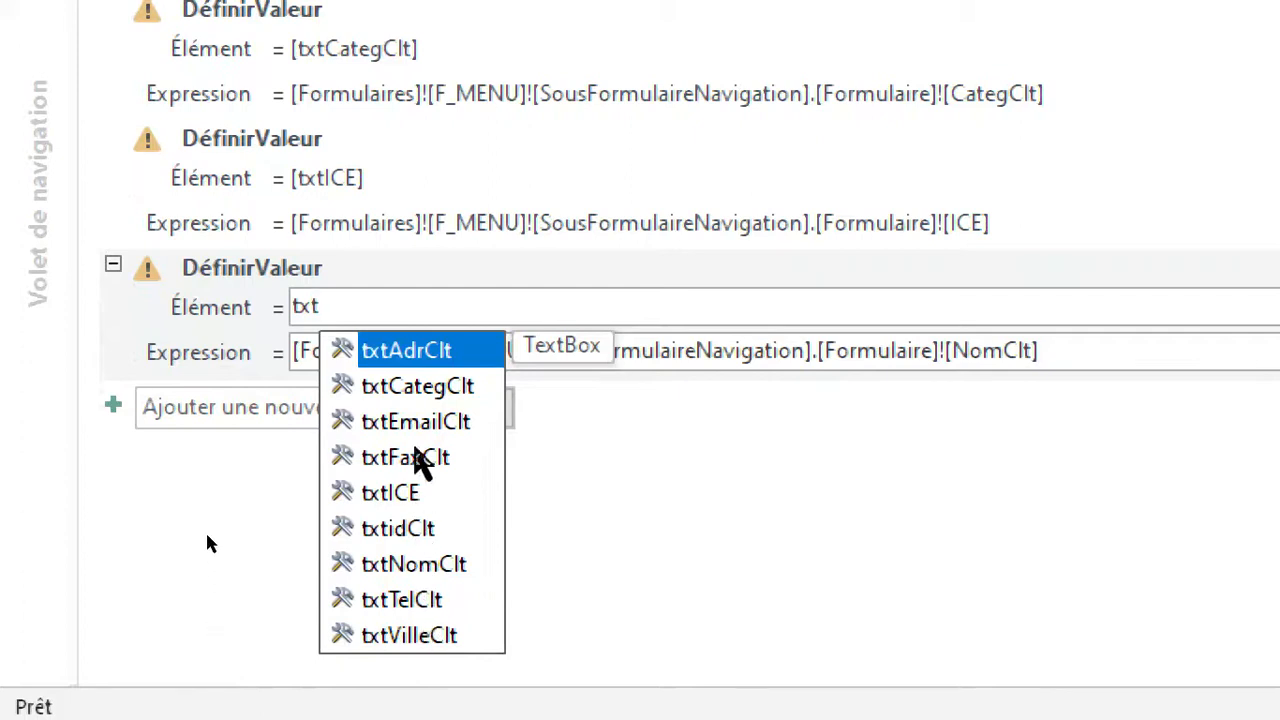
pyautogui.click(415, 352)
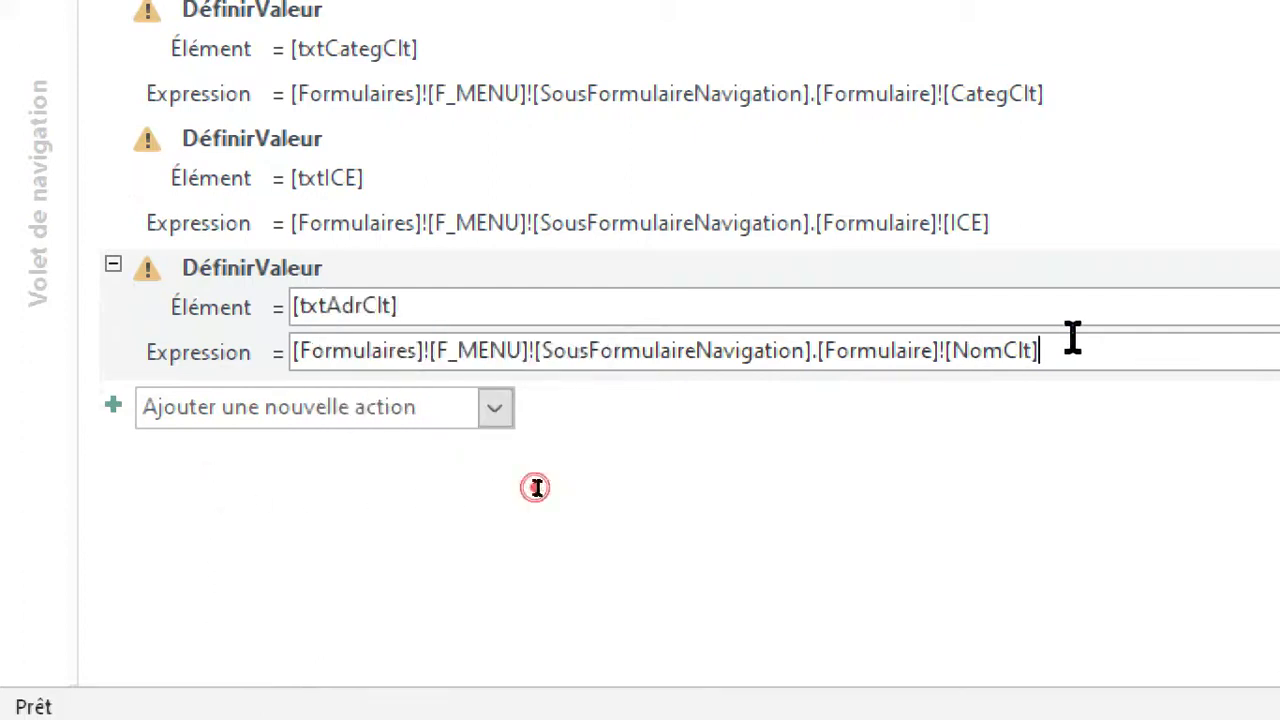
# Replace NomClt at the end of the [txtAdrClt] action's expression with [AdrClt].
pyautogui.press('BackSpace')
pyautogui.press('BackSpace')
pyautogui.press('BackSpace')
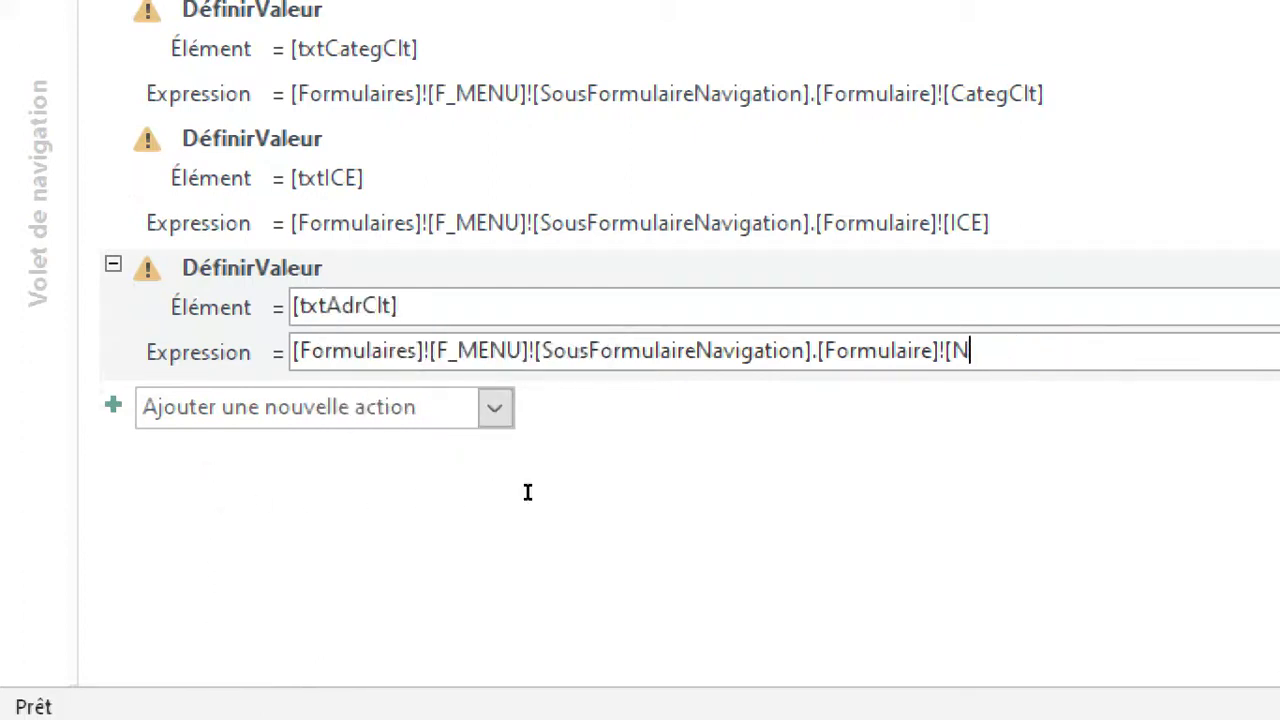
pyautogui.press('BackSpace')
pyautogui.write('adr')
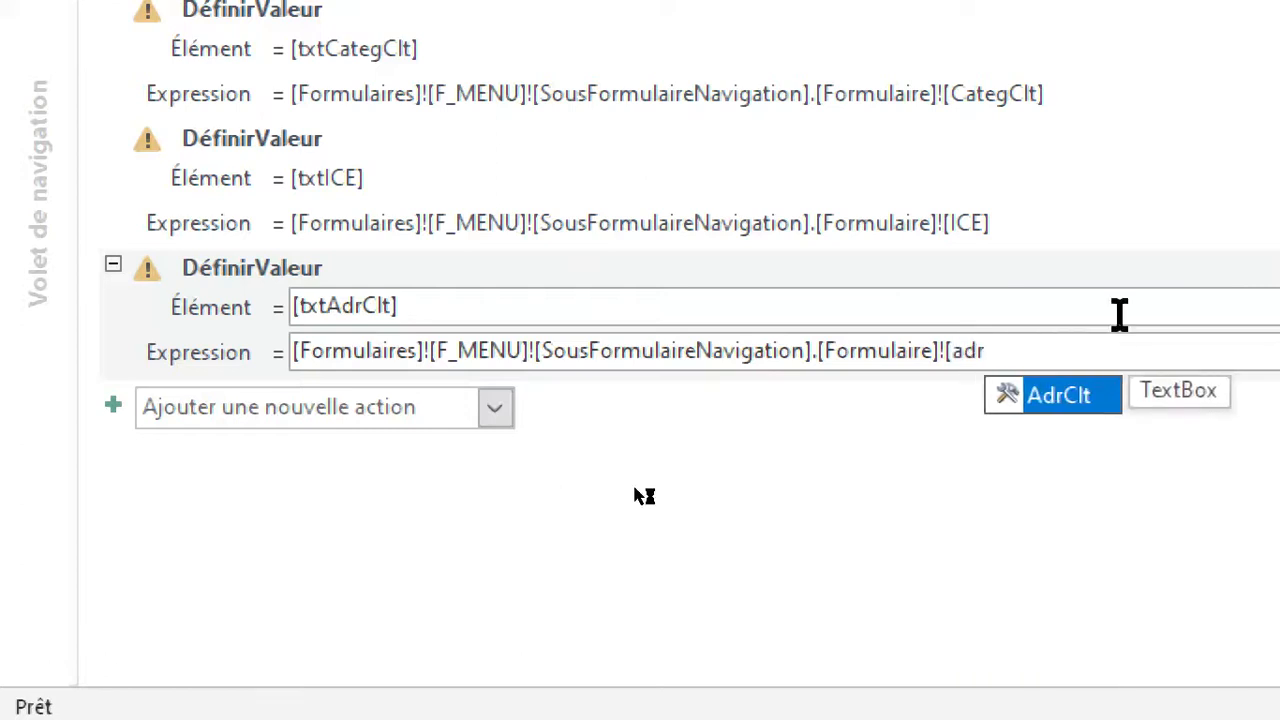
pyautogui.click(1045, 398)
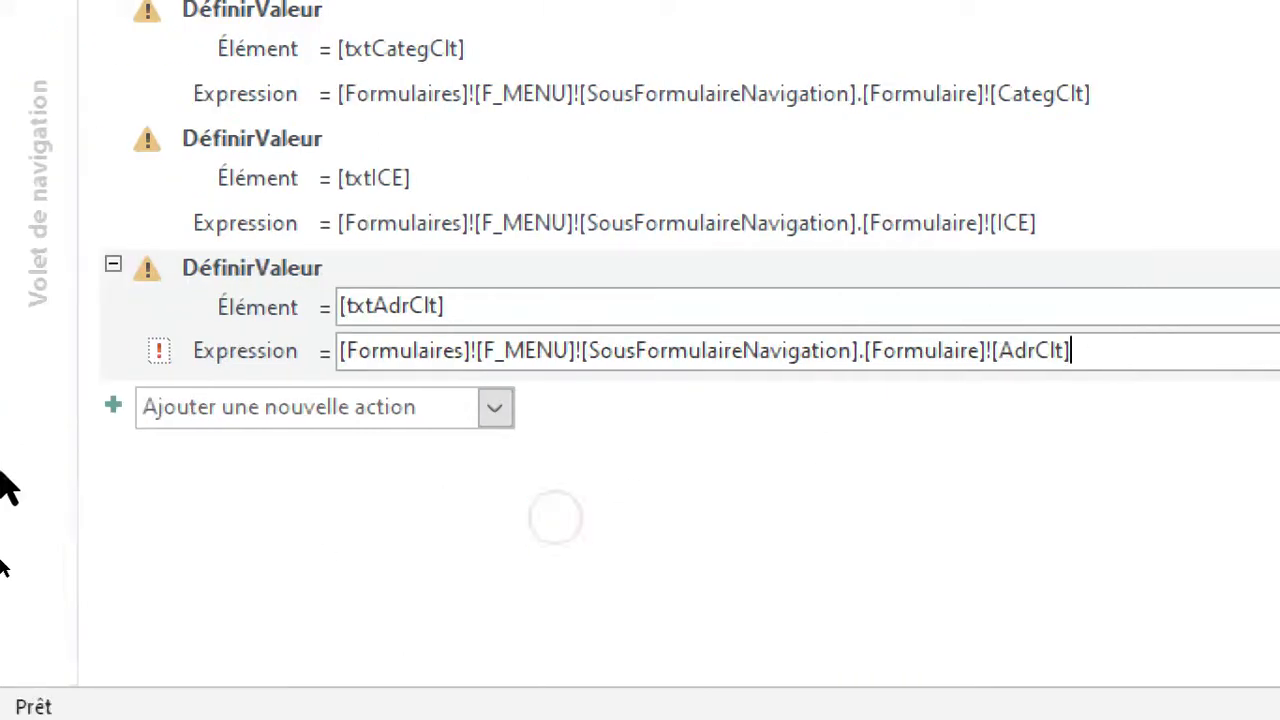
# Paste another DéfinirValeur action below [txtAdrClt] and set its element to [txtVilleClt].
pyautogui.click(120, 527)
pyautogui.hotkey('ctrl', 'v')
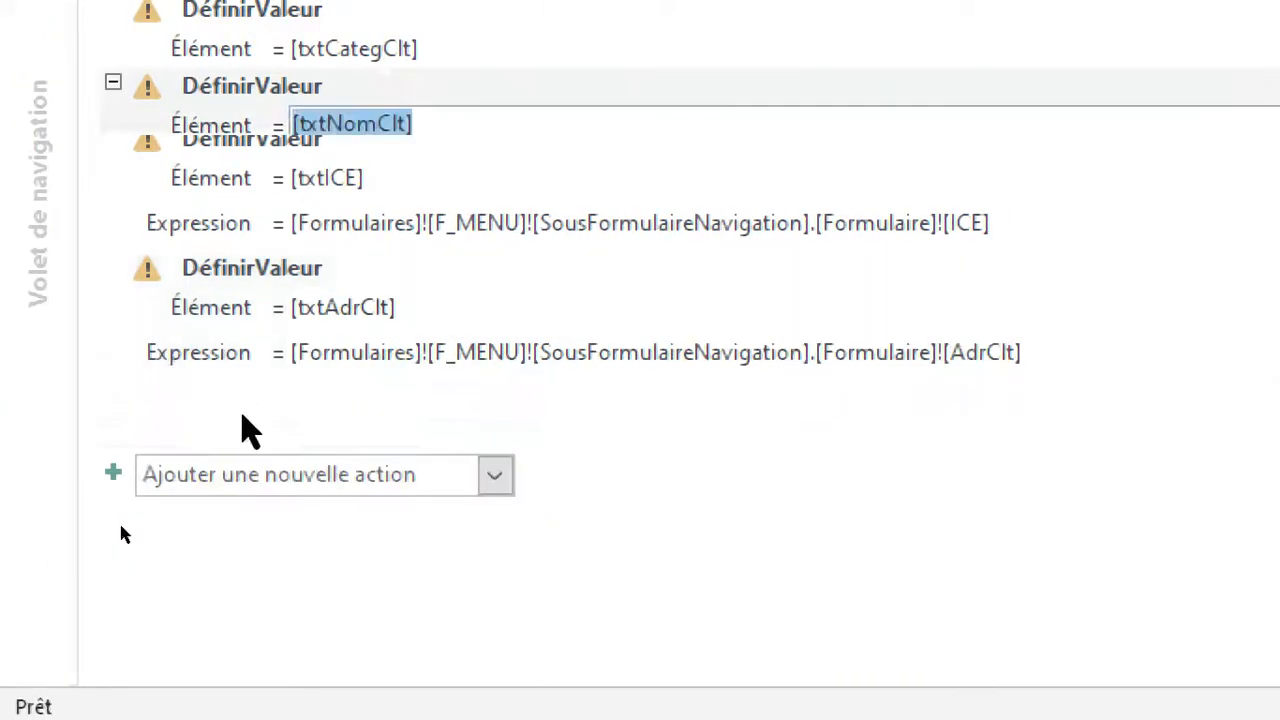
pyautogui.write('txtvi')
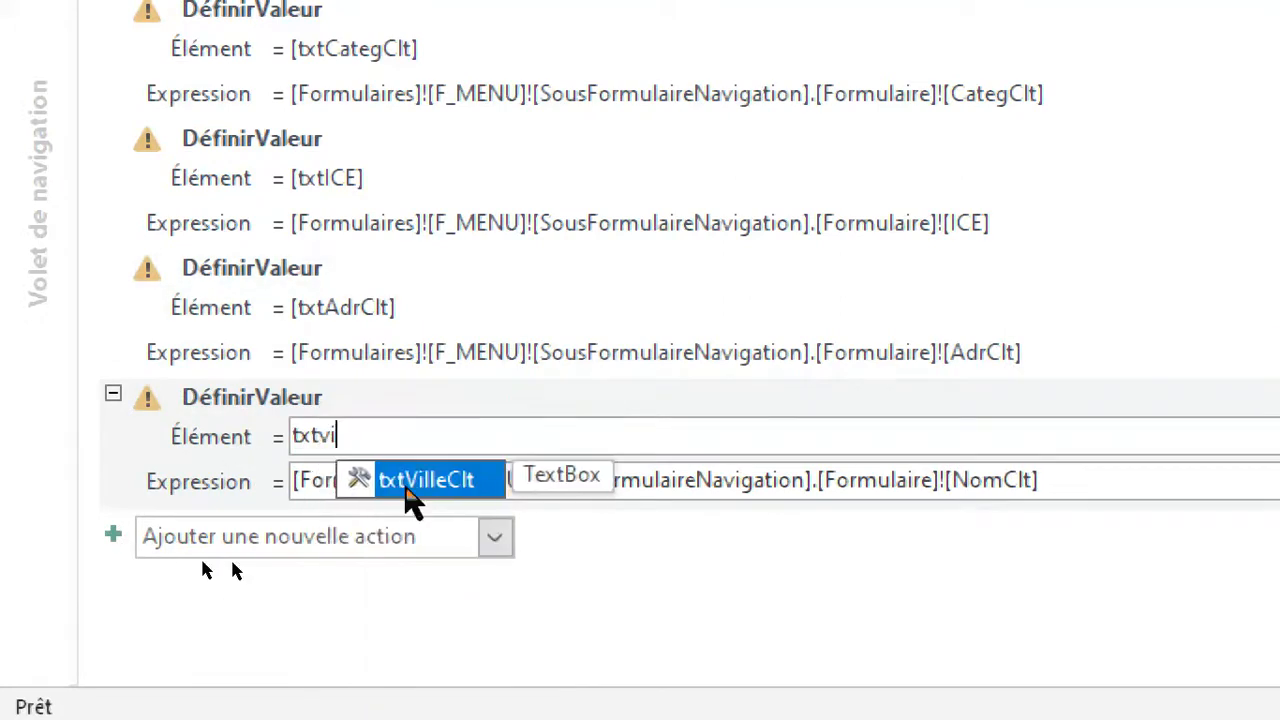
pyautogui.doubleClick(432, 486)
# Replace NomClt at the end of the [txtVilleClt] action's expression with [VilleClt].
pyautogui.click(1074, 488)
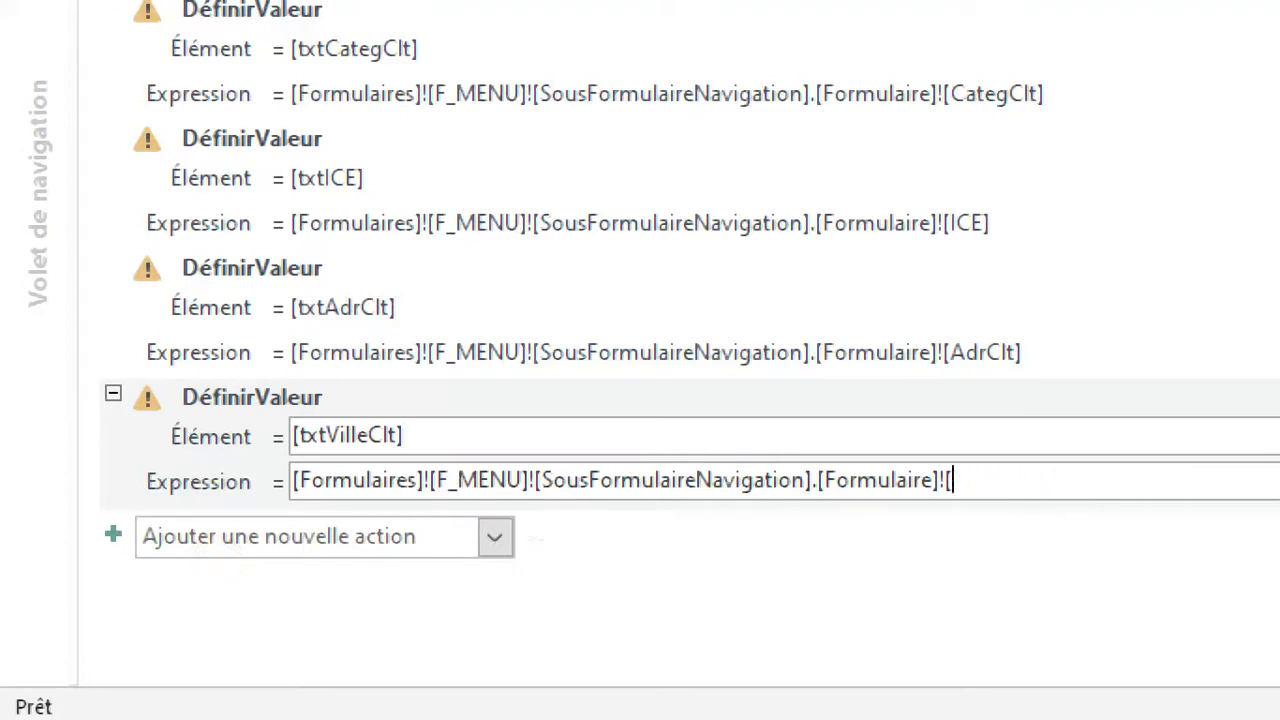
pyautogui.press('BackSpace')
pyautogui.write('vil')
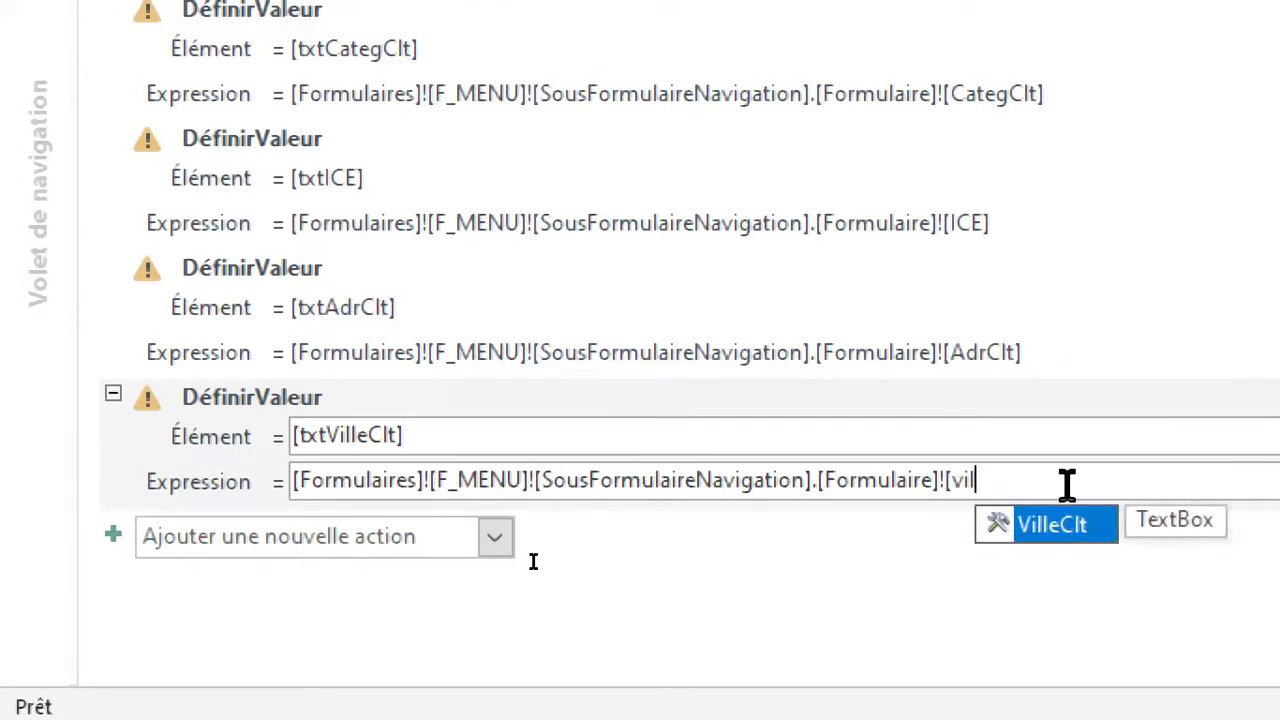
pyautogui.doubleClick(1066, 524)
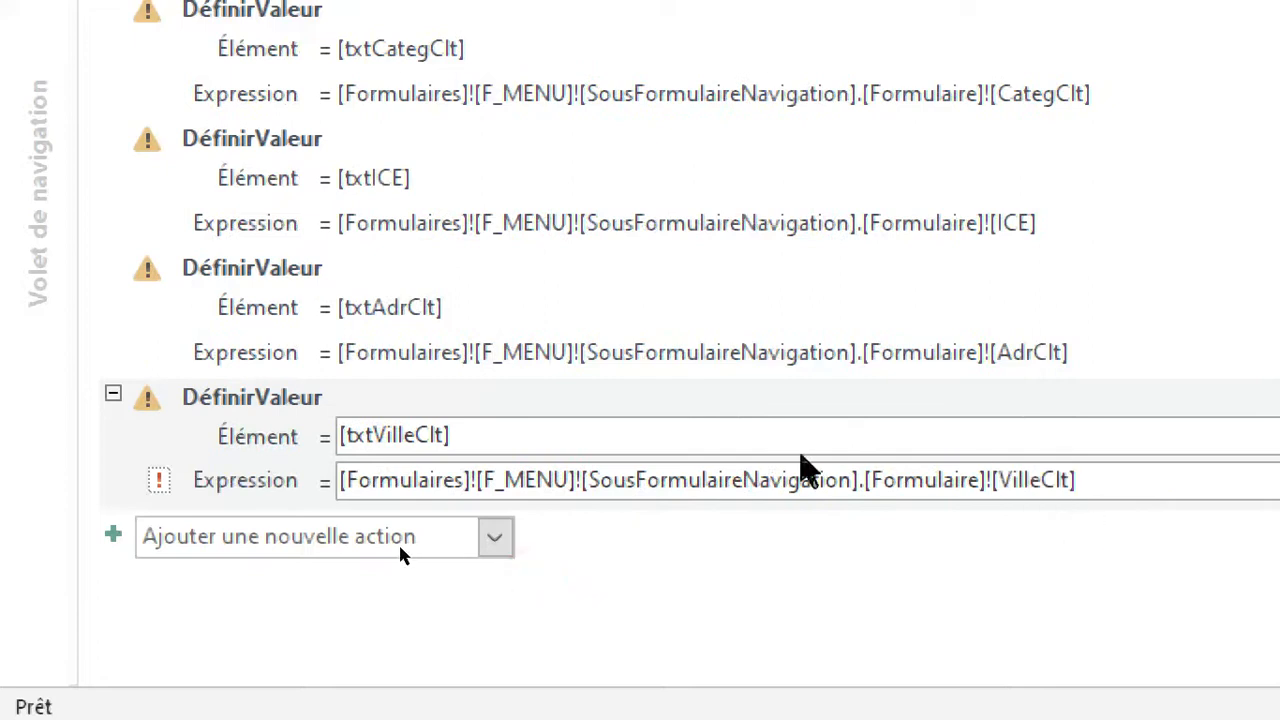
# Paste another DéfinirValeur action below [txtVilleClt] and set its element to [txtTelClt].
pyautogui.click(294, 534)
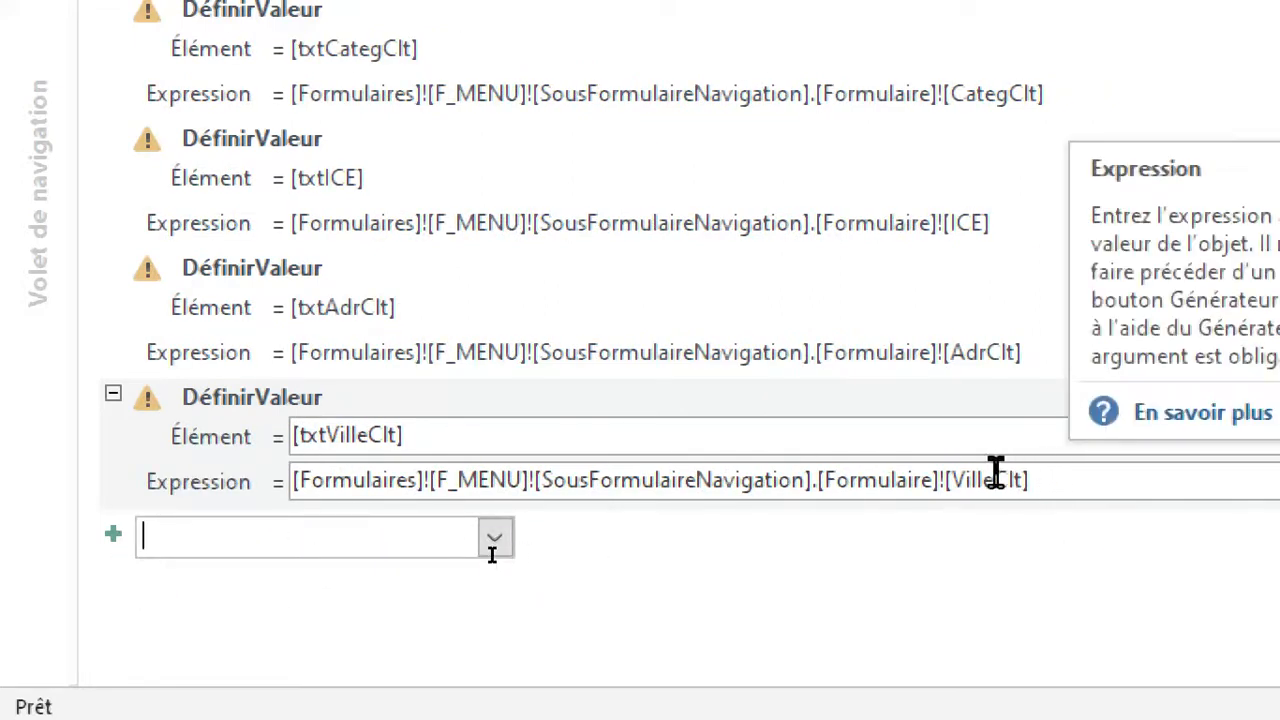
pyautogui.click(289, 541)
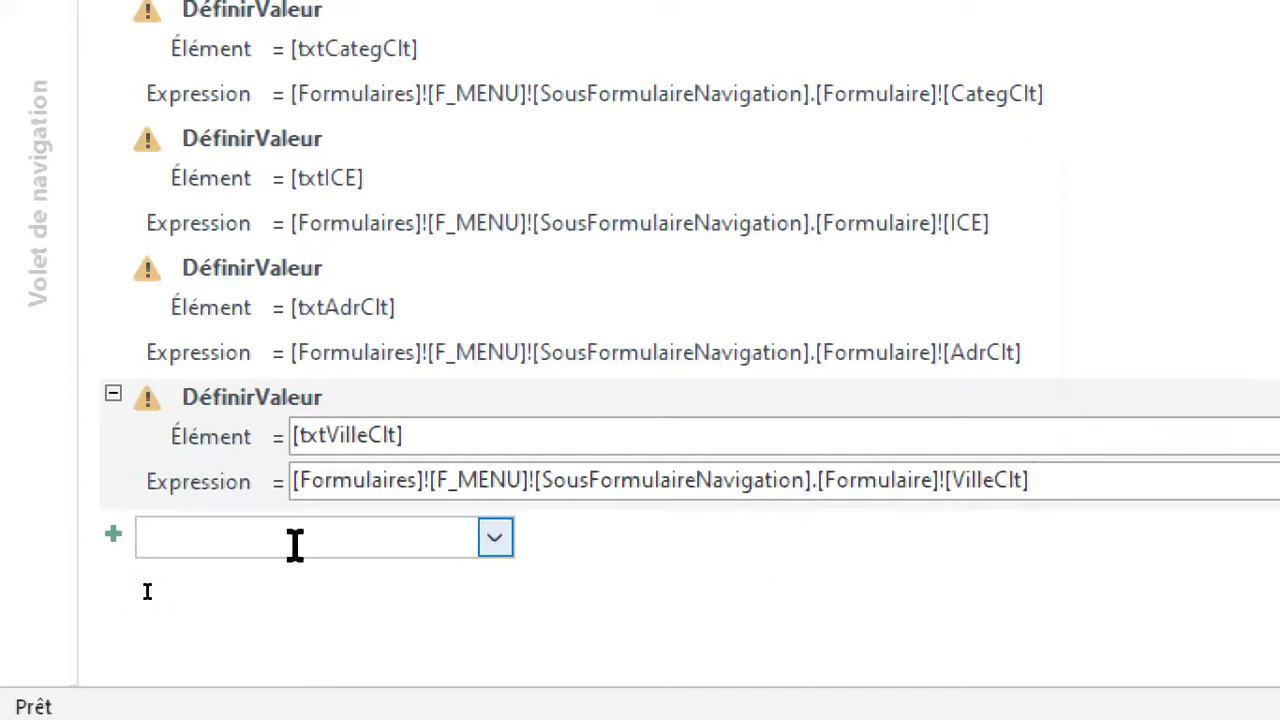
pyautogui.hotkey('ctrl', 'v')
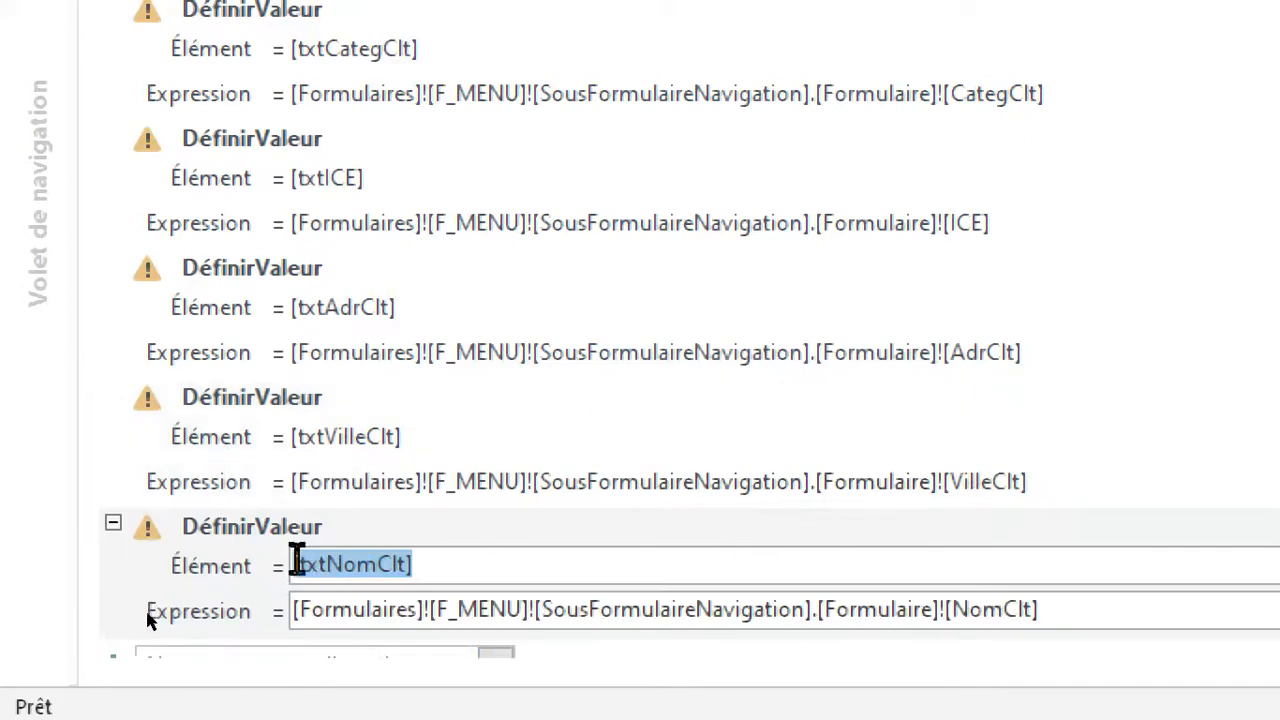
pyautogui.write('txt')
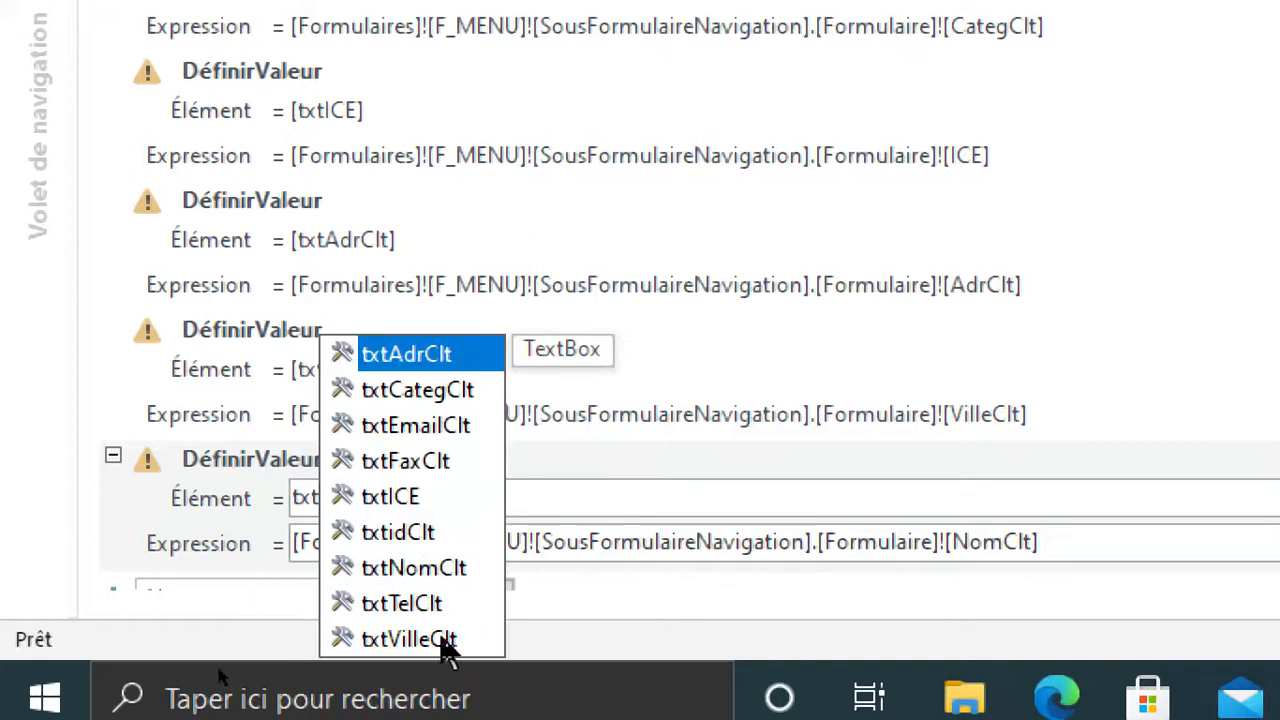
pyautogui.click(422, 603)
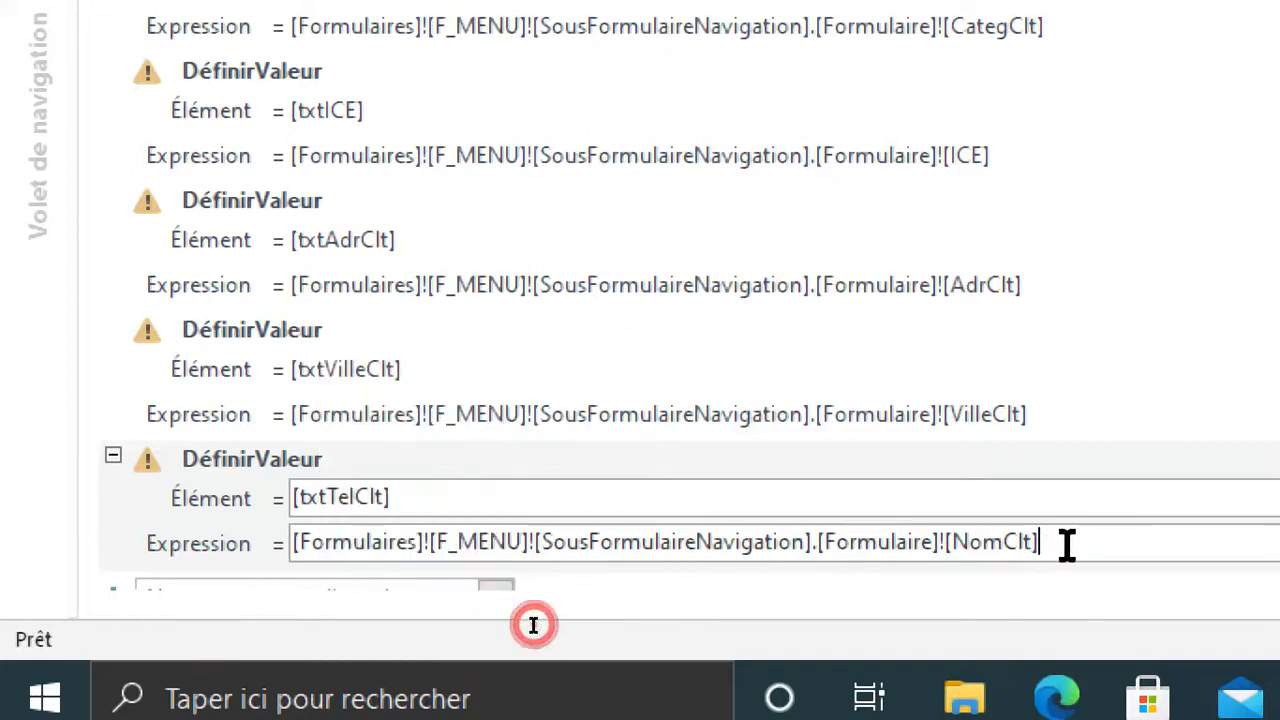
# Replace NomClt at the end of the [txtTelClt] action's expression with [TelClt].
pyautogui.press('BackSpace')
pyautogui.write('tel')
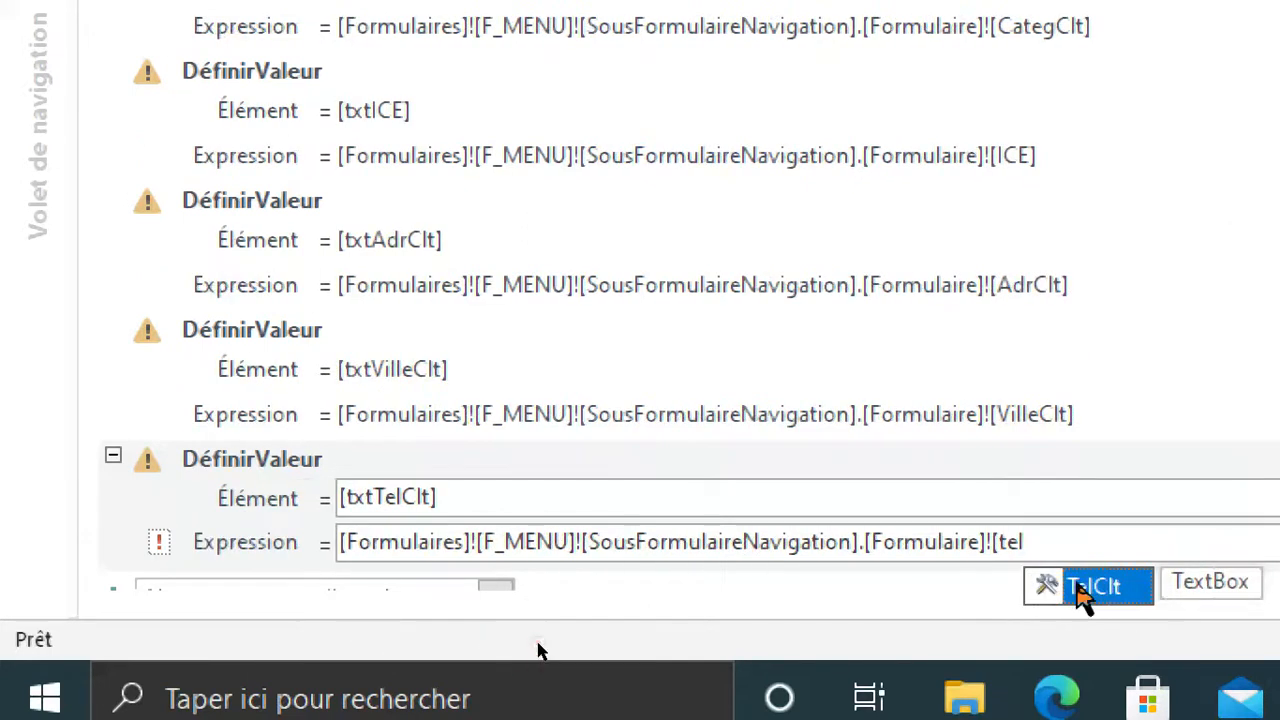
pyautogui.click(1080, 585)
# Paste another DéfinirValeur action below [txtTelClt] and set its element to [txtFaxClt].
pyautogui.click(426, 566)
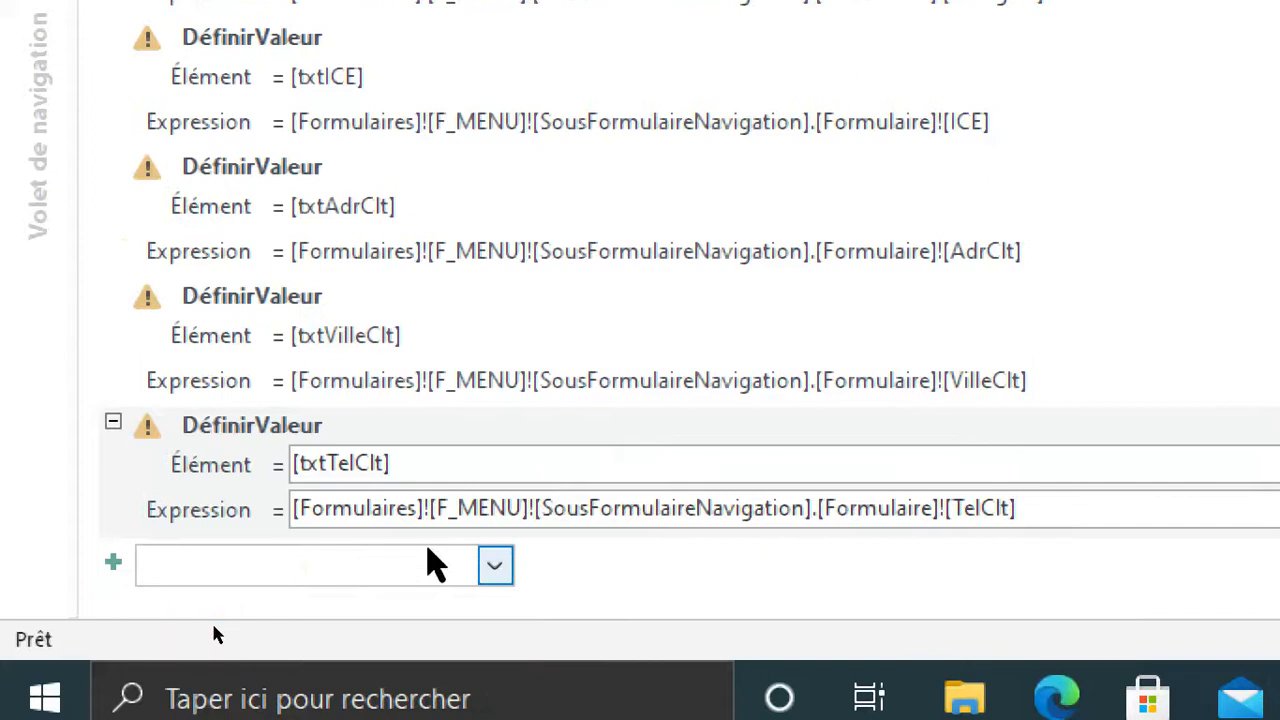
pyautogui.write('Txt')
pyautogui.hotkey('ctrl', 'v')
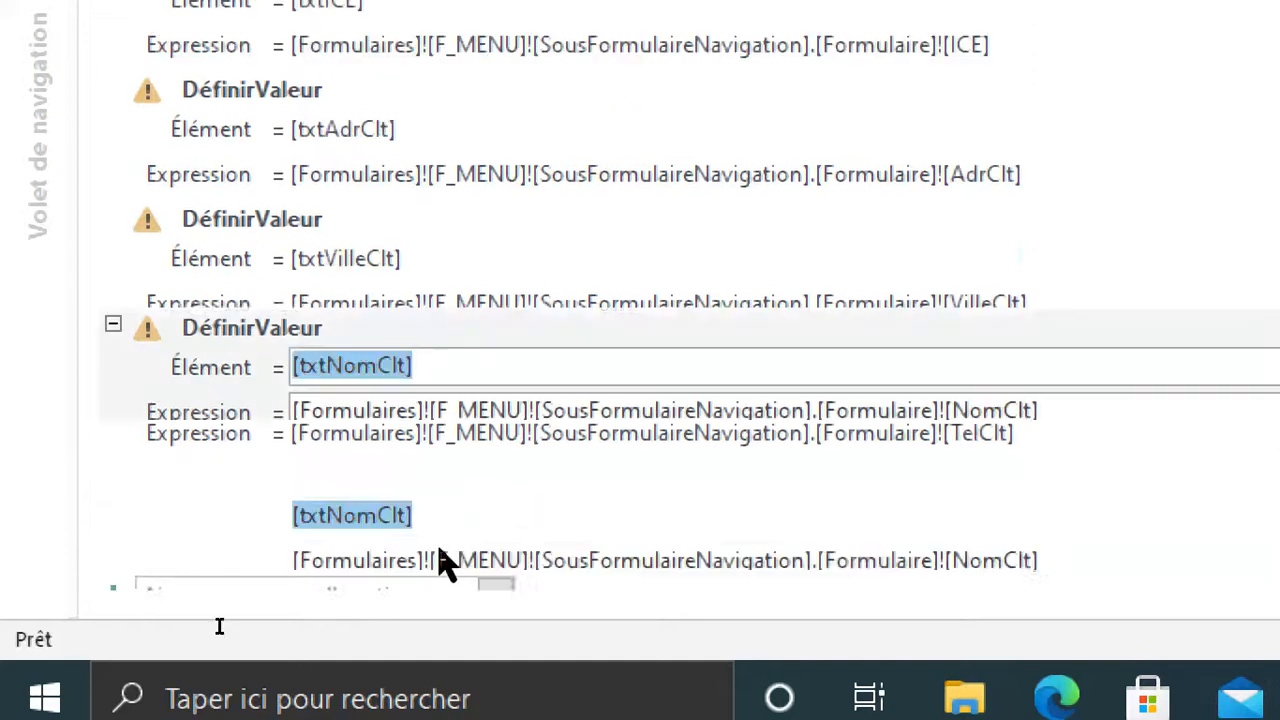
pyautogui.write('txt')
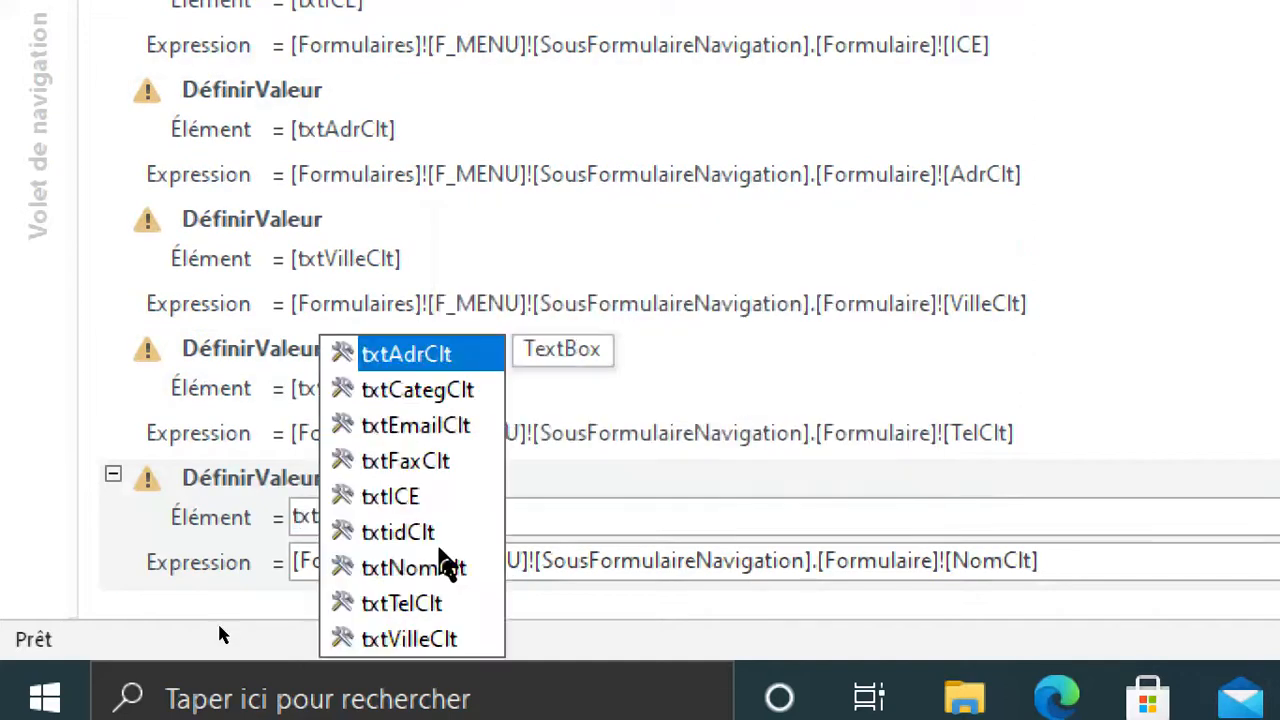
pyautogui.write('fa')
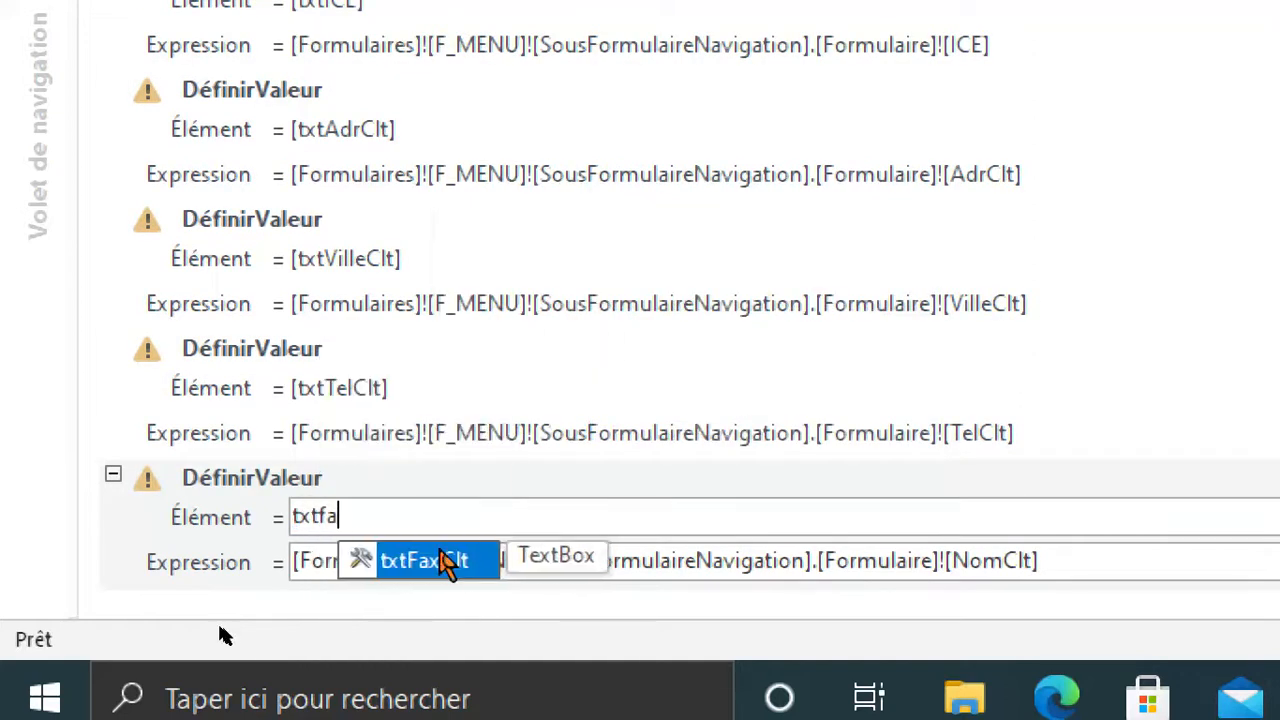
pyautogui.click(430, 560)
# Replace NomClt at the end of the [txtFaxClt] action's expression with [FaxClt].
pyautogui.click(1082, 564)
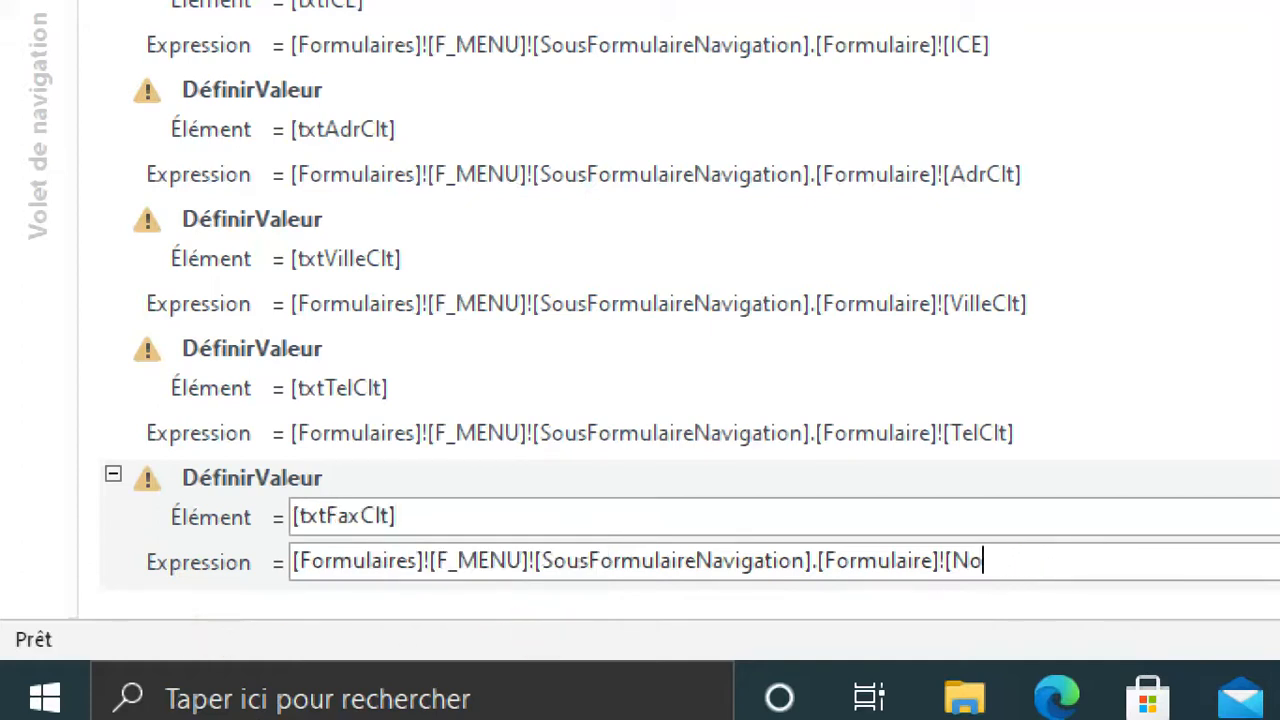
pyautogui.press('BackSpace')
pyautogui.press('BackSpace')
pyautogui.write('fax')
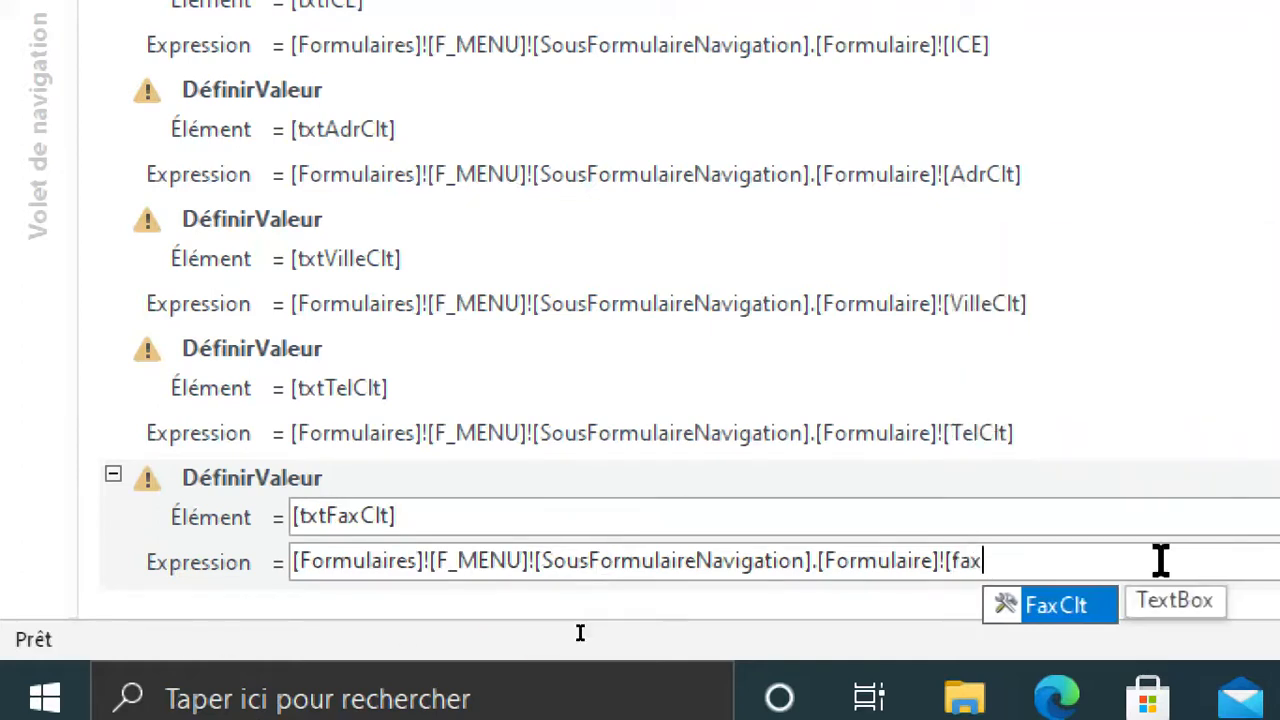
pyautogui.click(1072, 606)
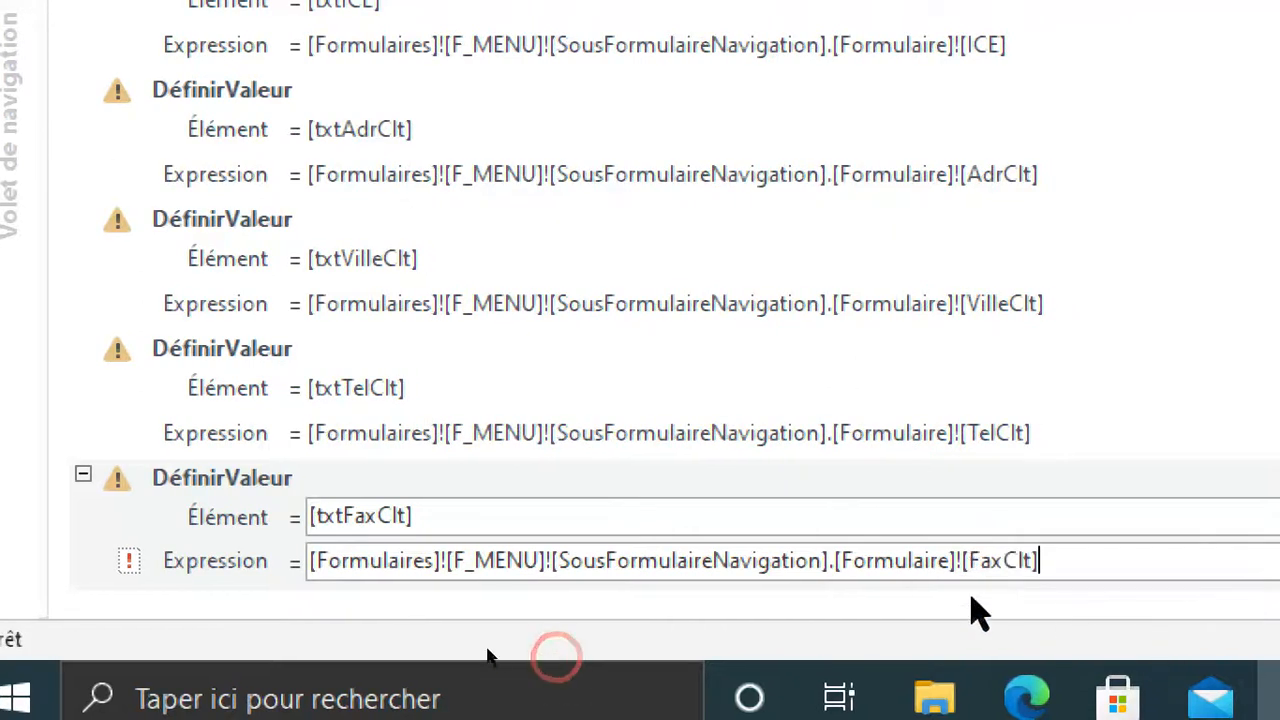
# Paste another DéfinirValeur action below [txtFaxClt] and set its element to [txtEmailClt].
pyautogui.click(357, 563)
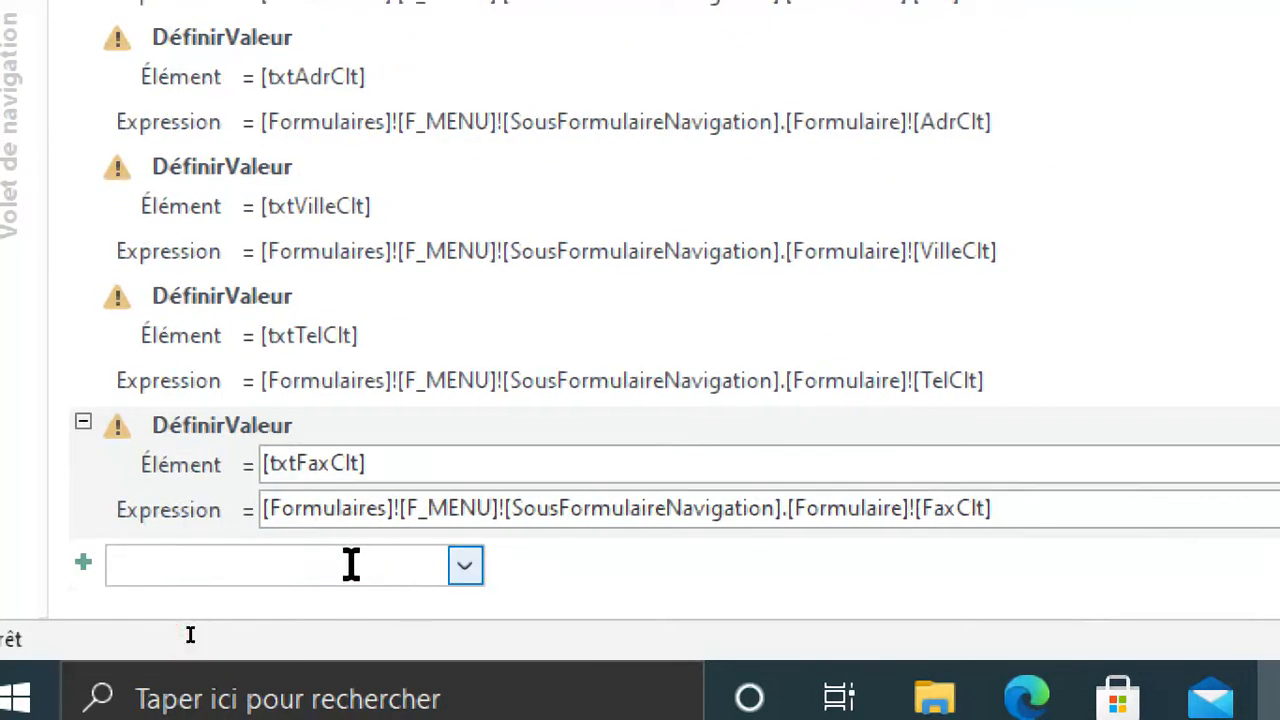
pyautogui.hotkey('ctrl', 'v')
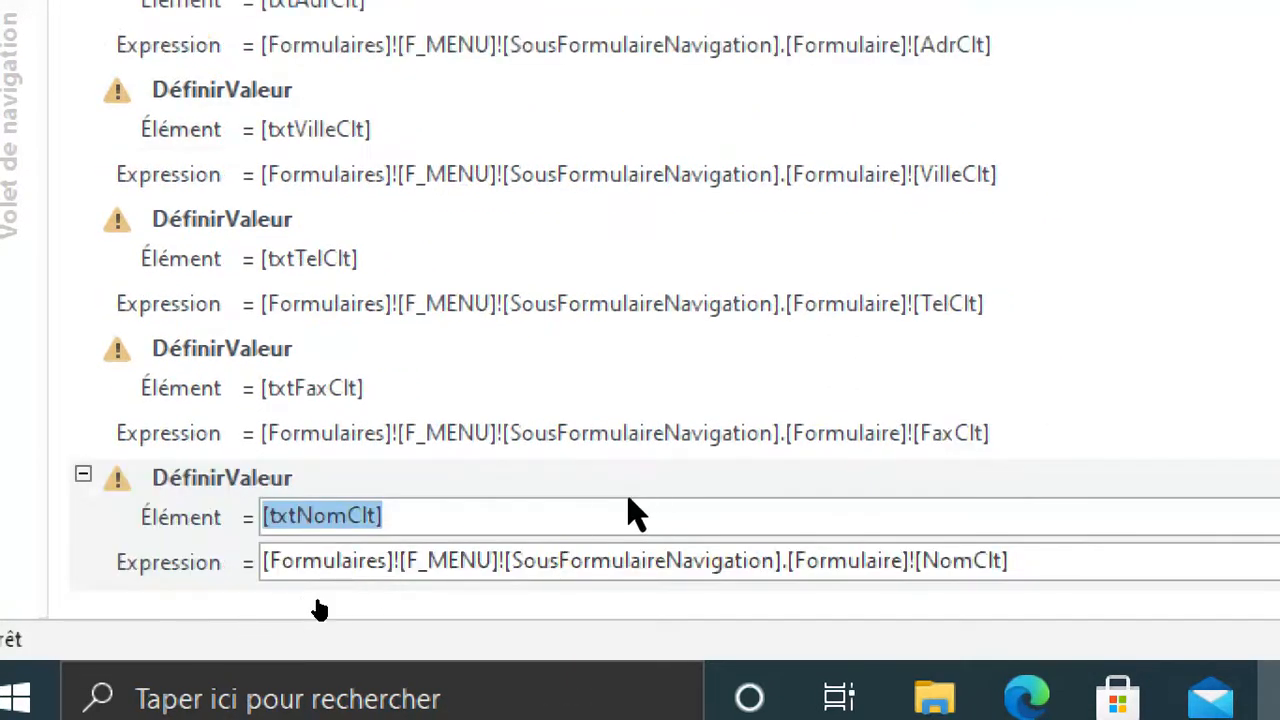
pyautogui.write('txt')
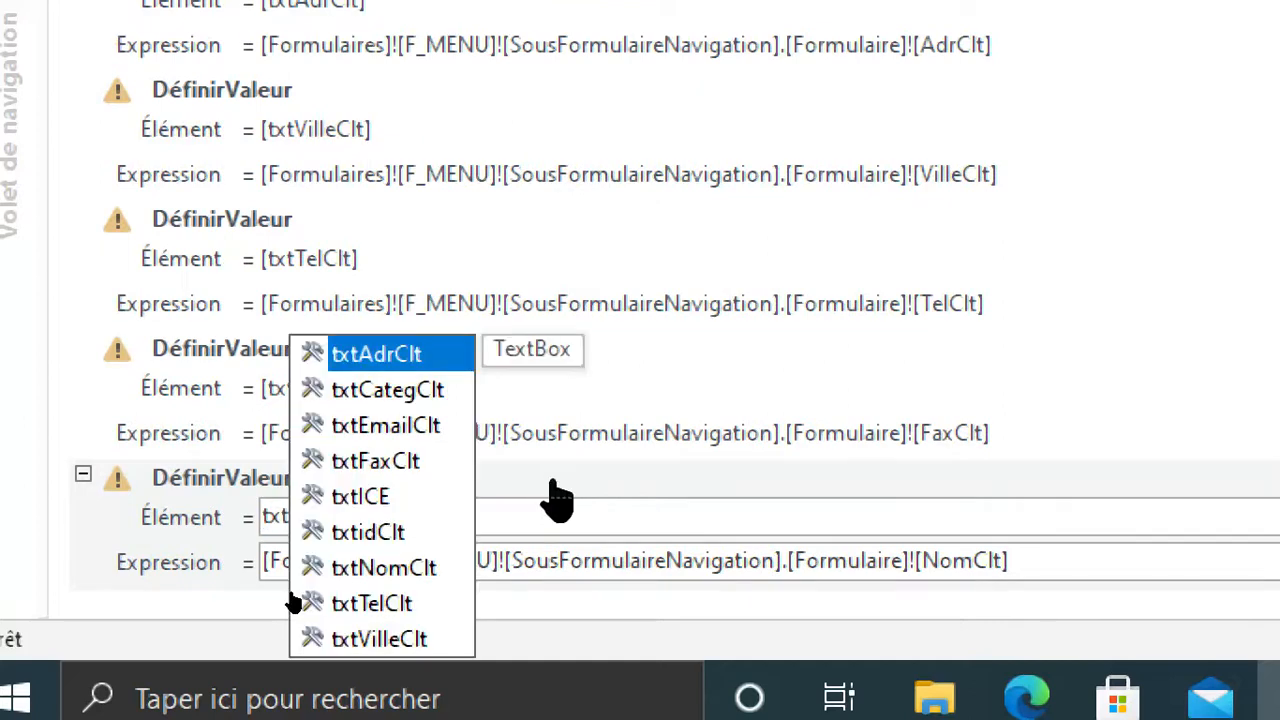
pyautogui.click(386, 425)
# Replace NomClt at the end of the [txtEmailClt] action's expression with [EmailClt].
pyautogui.click(1076, 570)
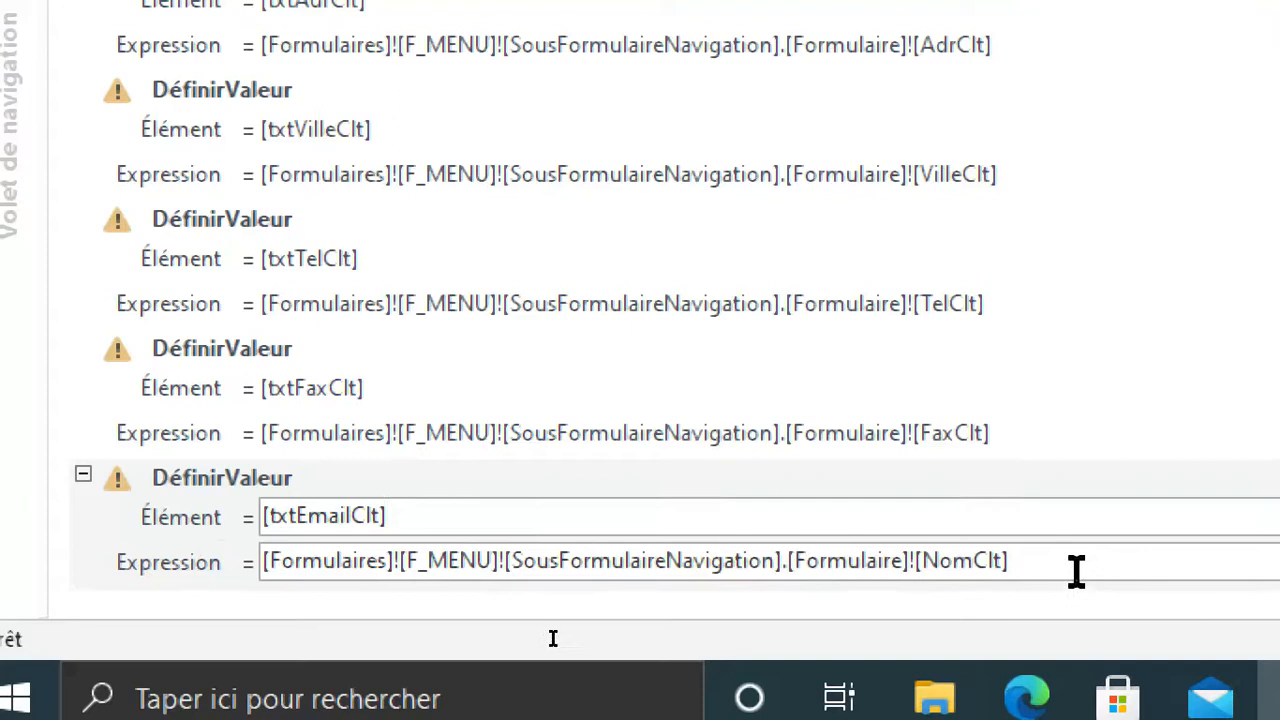
pyautogui.press('BackSpace')
pyautogui.press('BackSpace')
pyautogui.press('BackSpace')
pyautogui.press('BackSpace')
pyautogui.write('em')
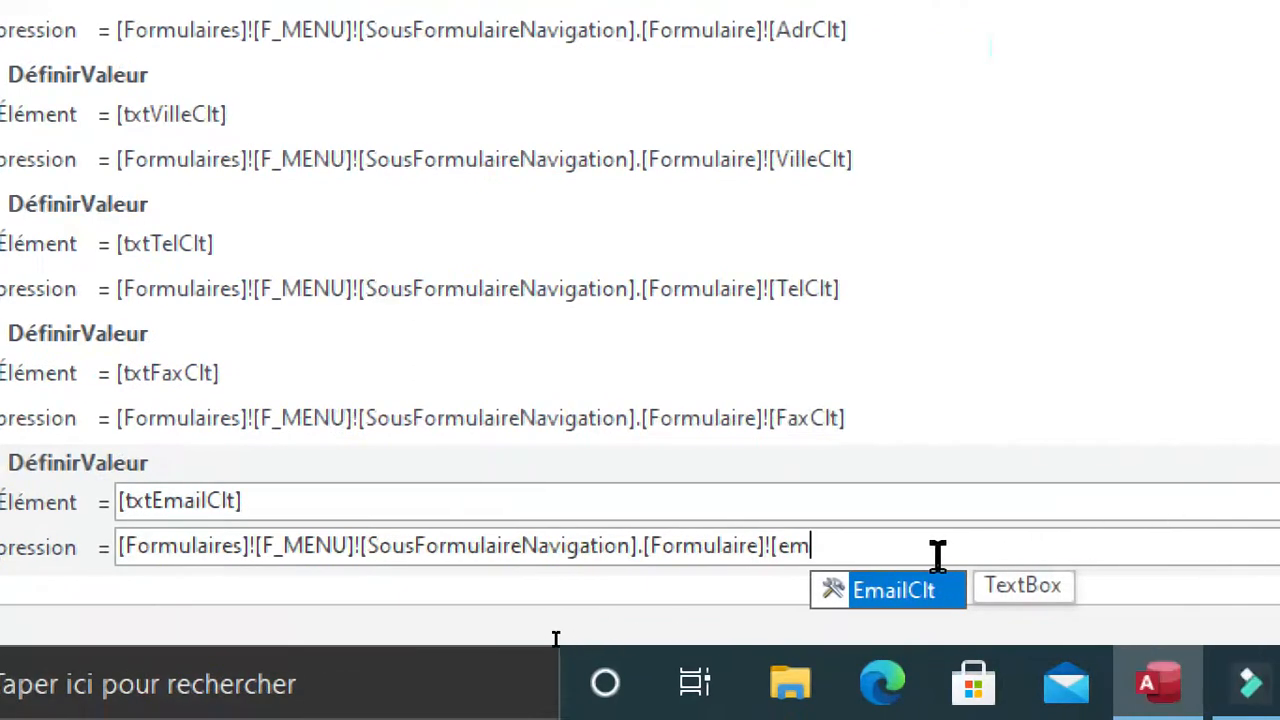
pyautogui.click(1045, 606)
# Review the DéfinirValeur actions, save F_EDIT_CLIENT's opening macro and close it.
pyautogui.scroll(2, 440, 280)
pyautogui.scroll(-3, 422, 255)
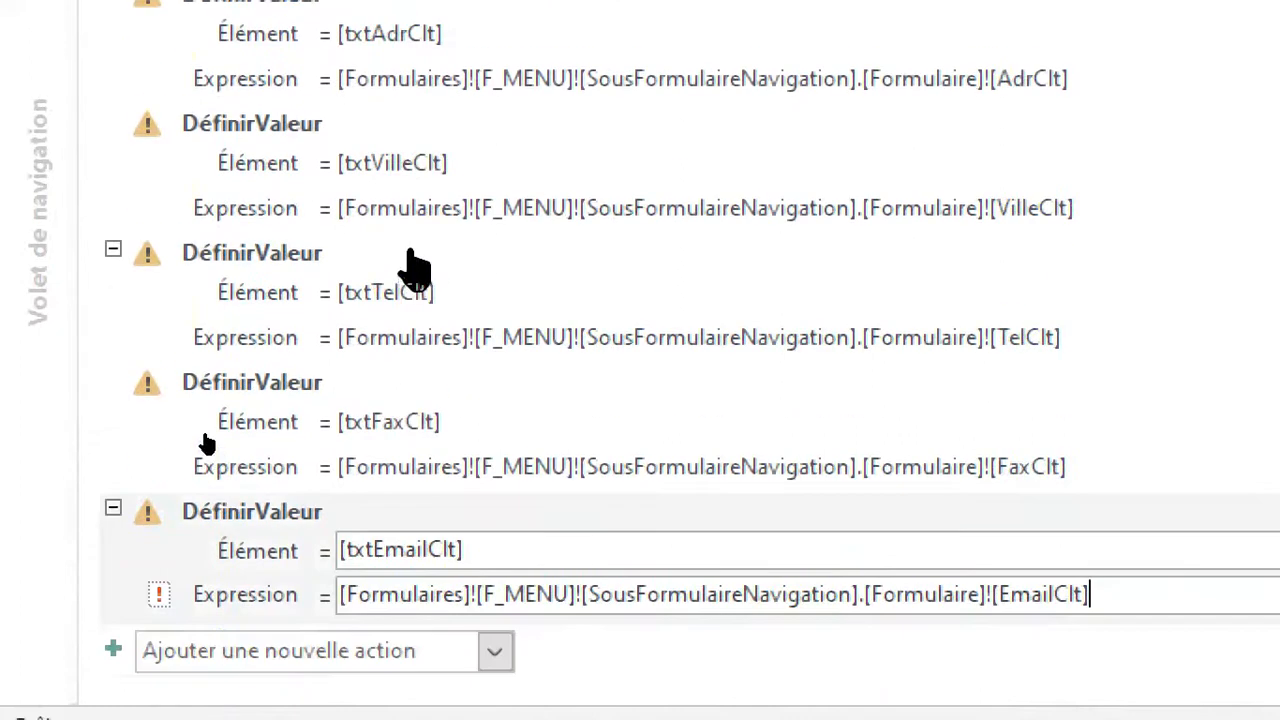
pyautogui.scroll(2, 510, 290)
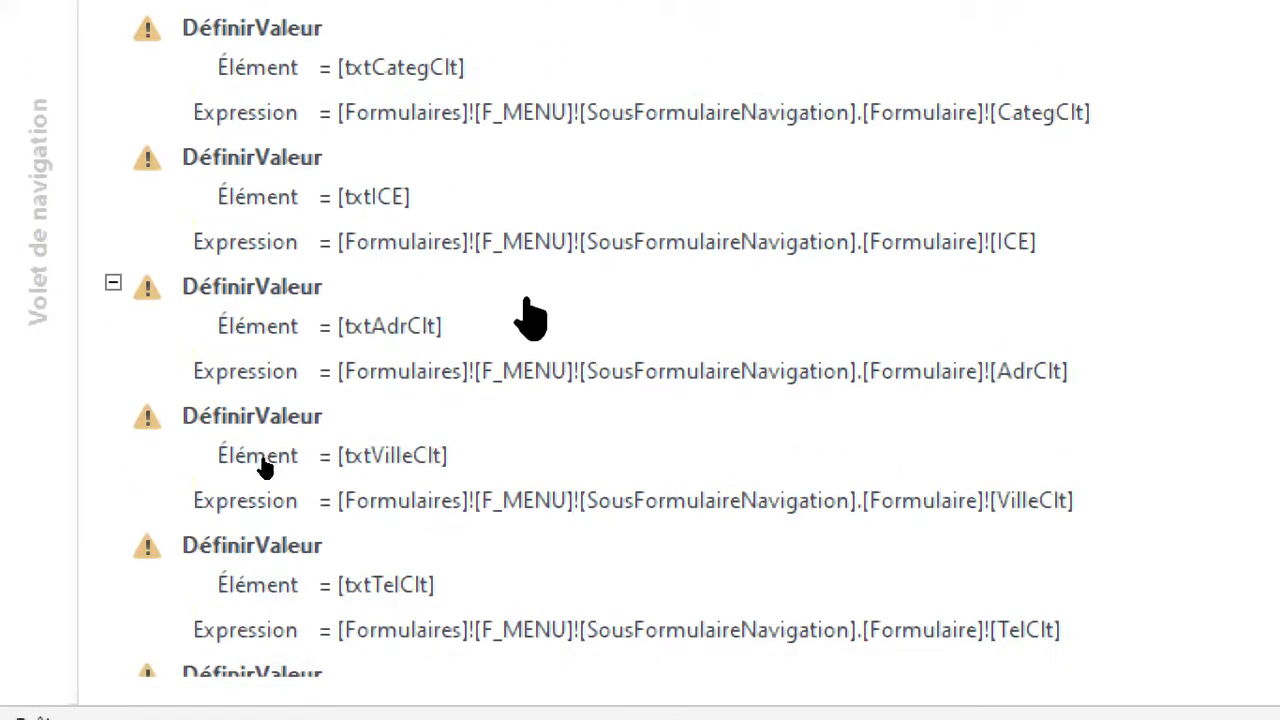
pyautogui.scroll(-2, 560, 296)
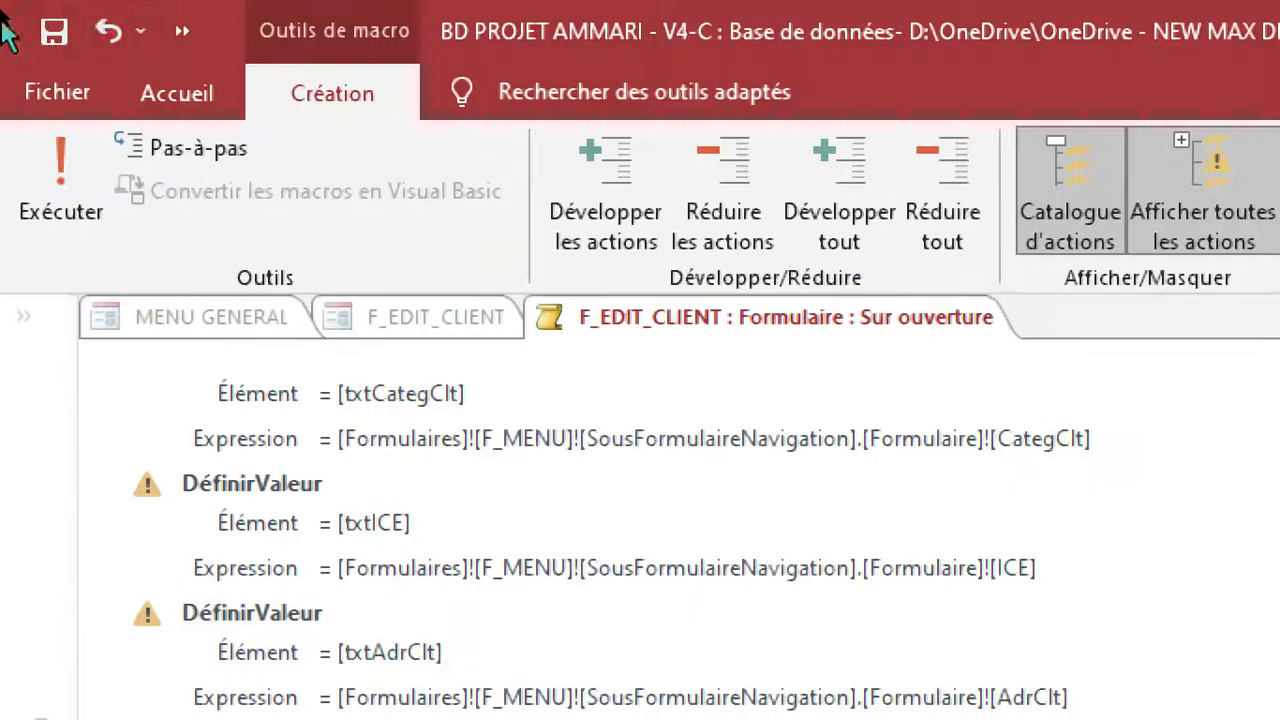
pyautogui.click(45, 33)
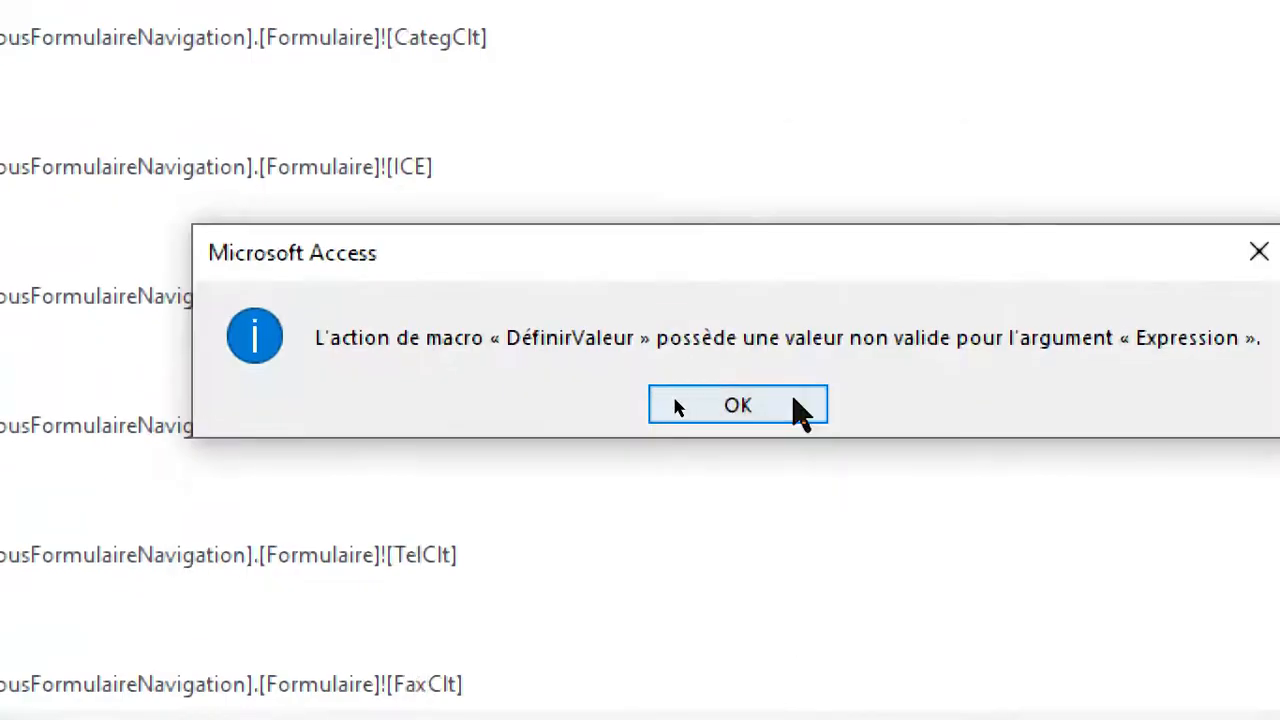
pyautogui.click(790, 402)
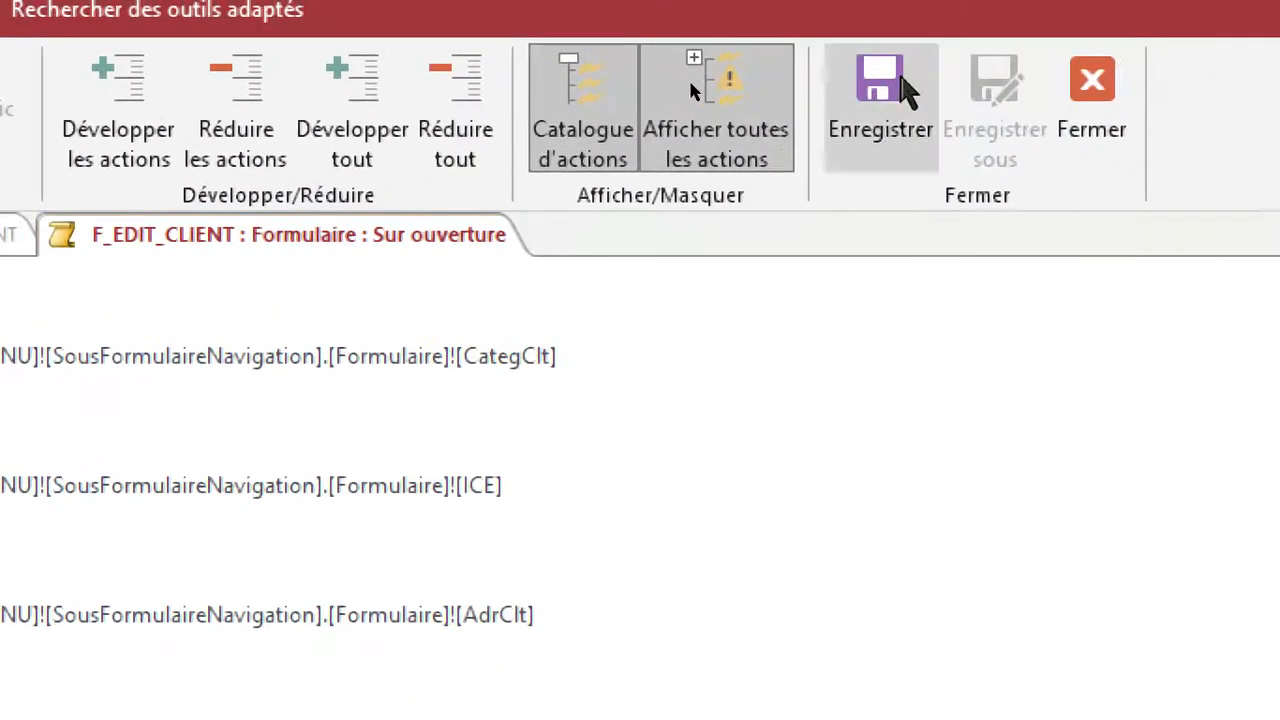
pyautogui.click(898, 84)
pyautogui.click(1092, 85)
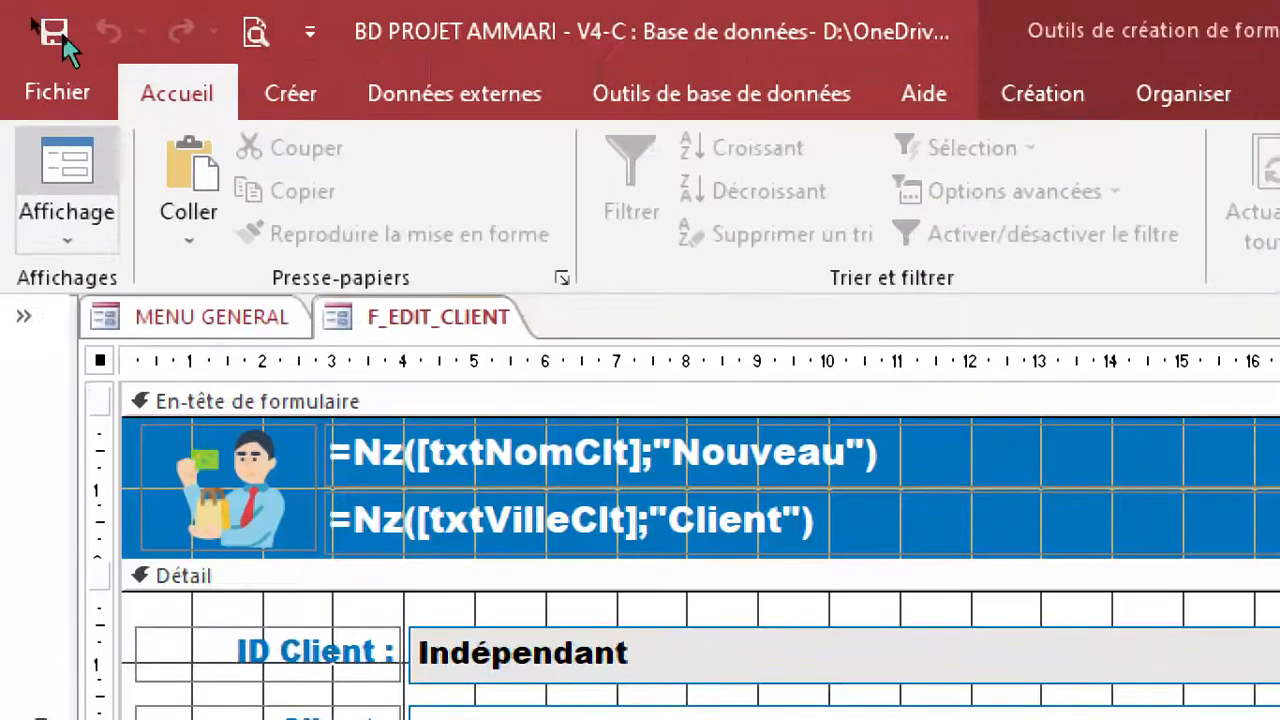
# Save the F_EDIT_CLIENT form and close it to return to the general menu.
pyautogui.click(52, 38)
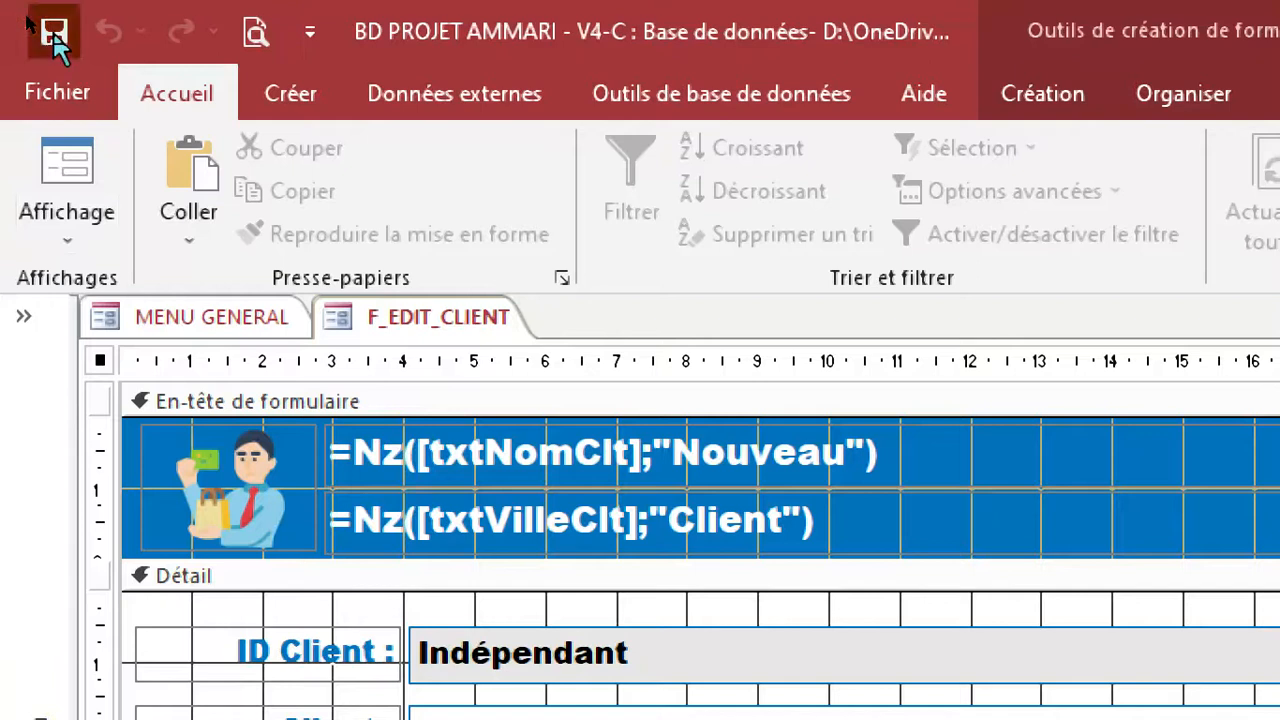
pyautogui.rightClick(410, 317)
pyautogui.click(415, 303)
pyautogui.rightClick(410, 319)
pyautogui.click(473, 391)
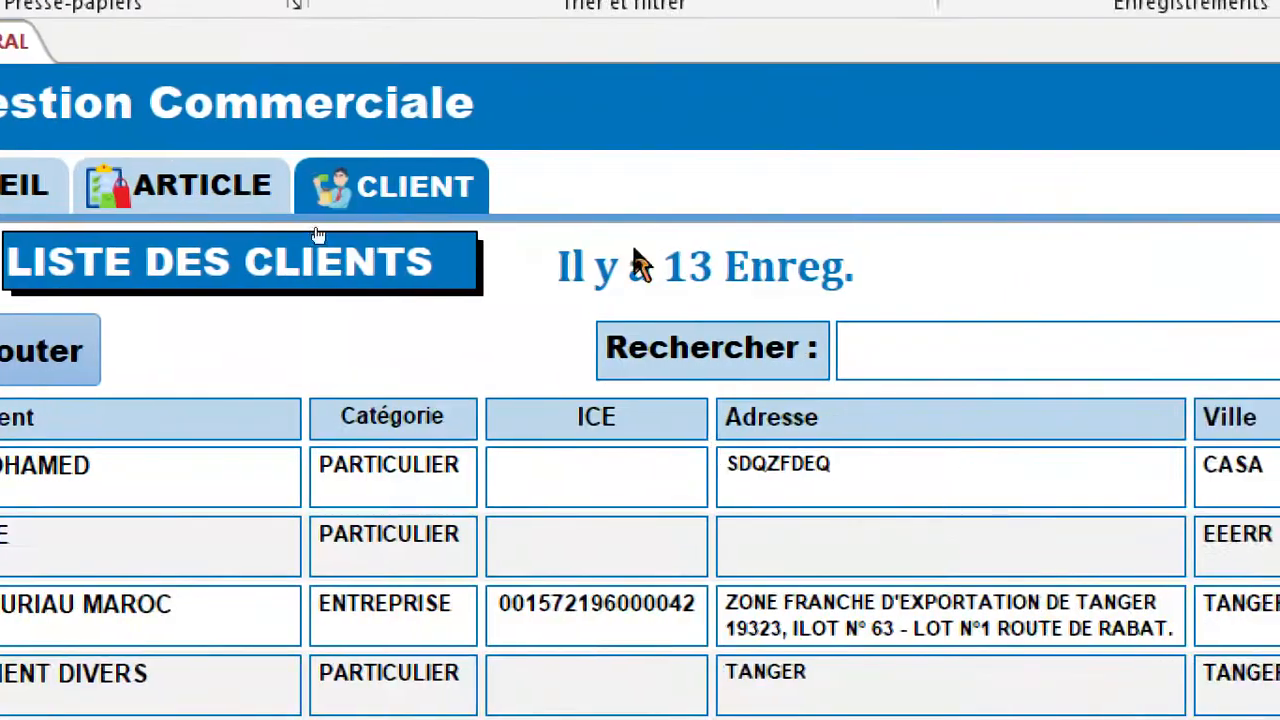
# Test the edit button of the first client in the list, identify the opened form in design view and close it.
pyautogui.click(682, 251)
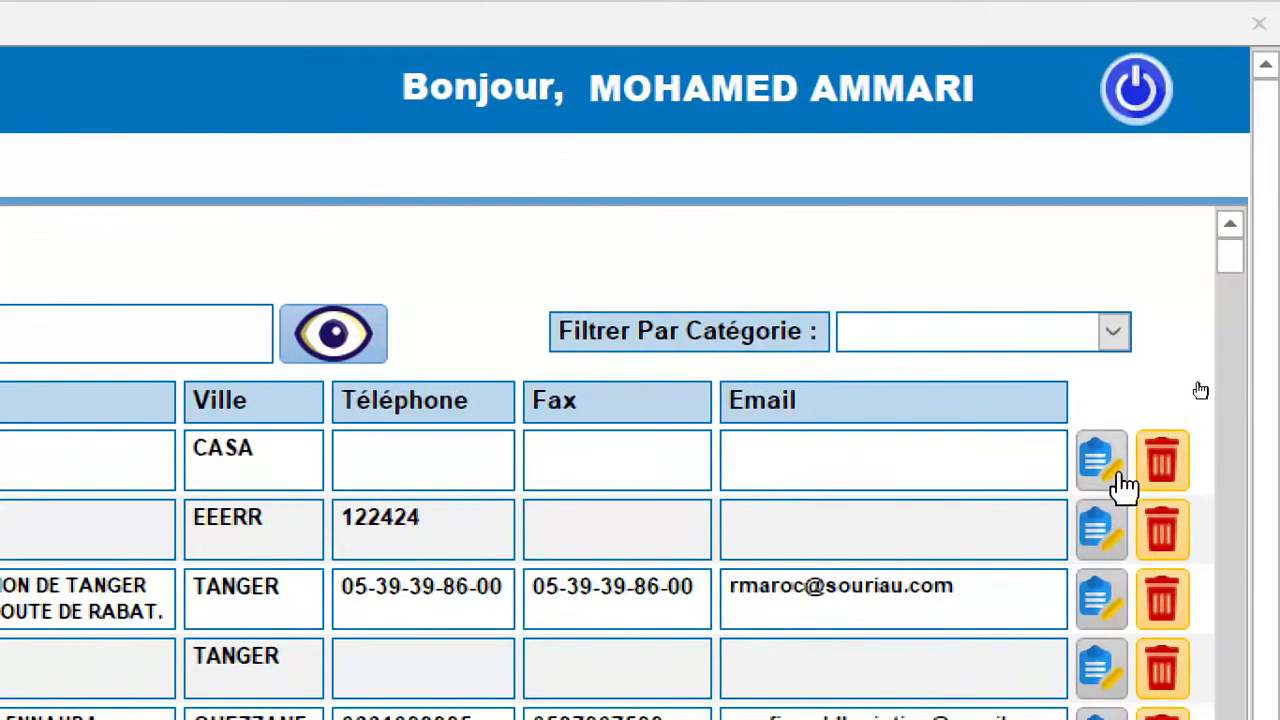
pyautogui.click(1104, 466)
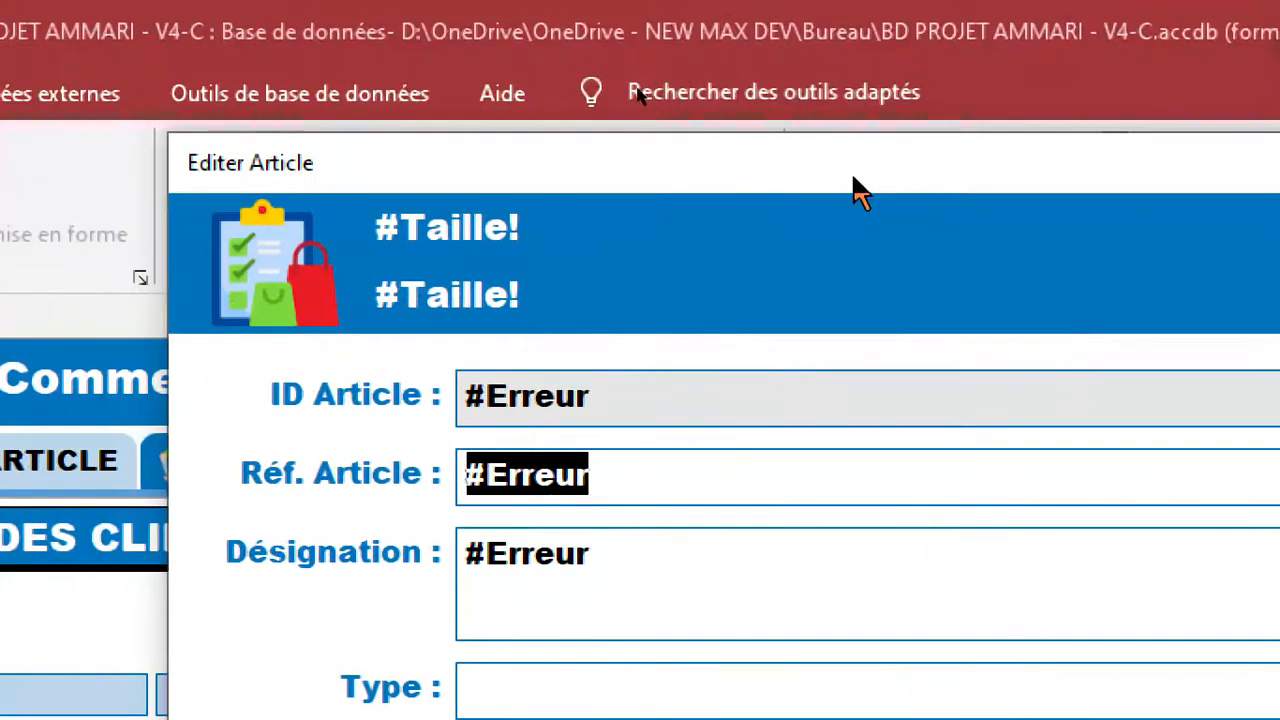
pyautogui.rightClick(980, 0)
pyautogui.click(966, 428)
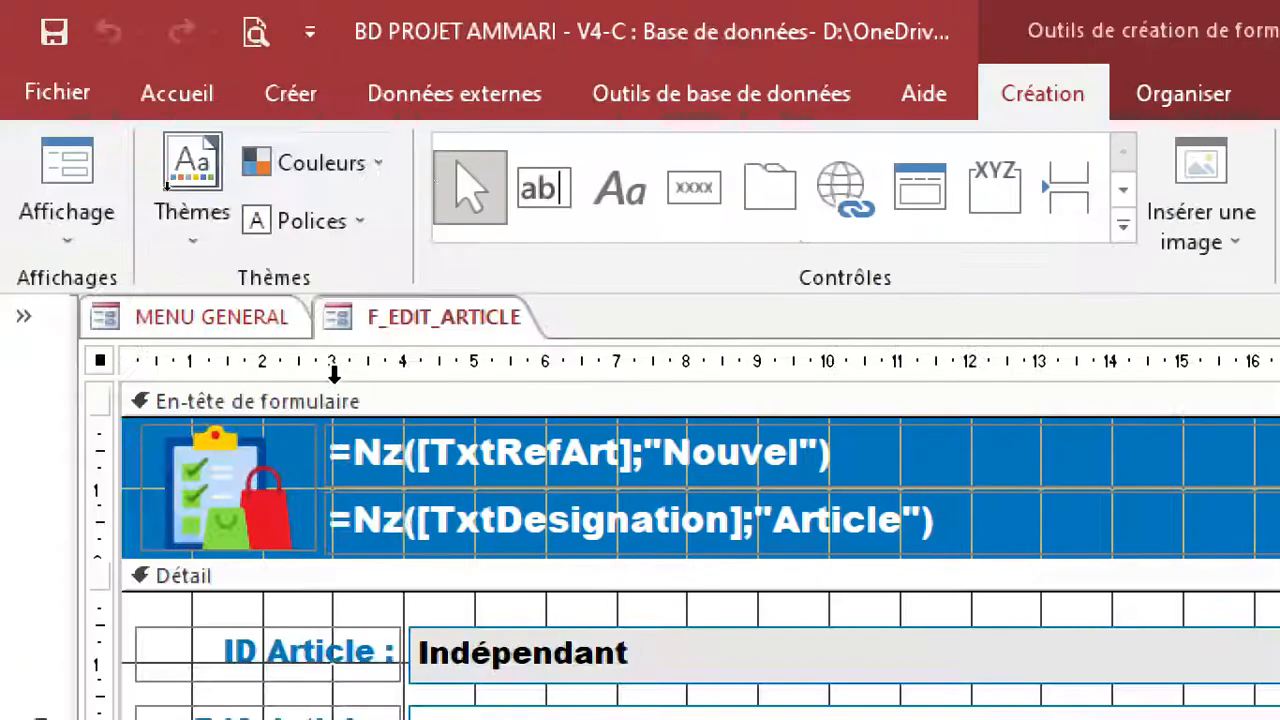
pyautogui.rightClick(402, 332)
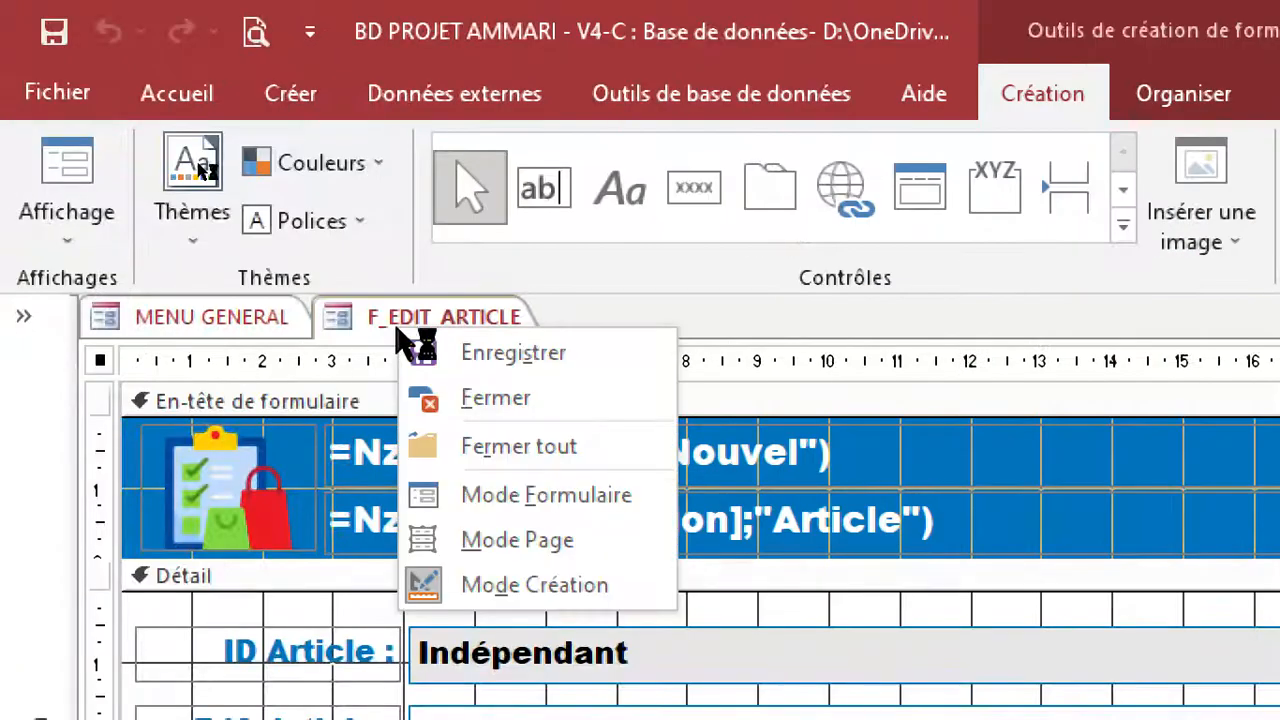
pyautogui.click(435, 395)
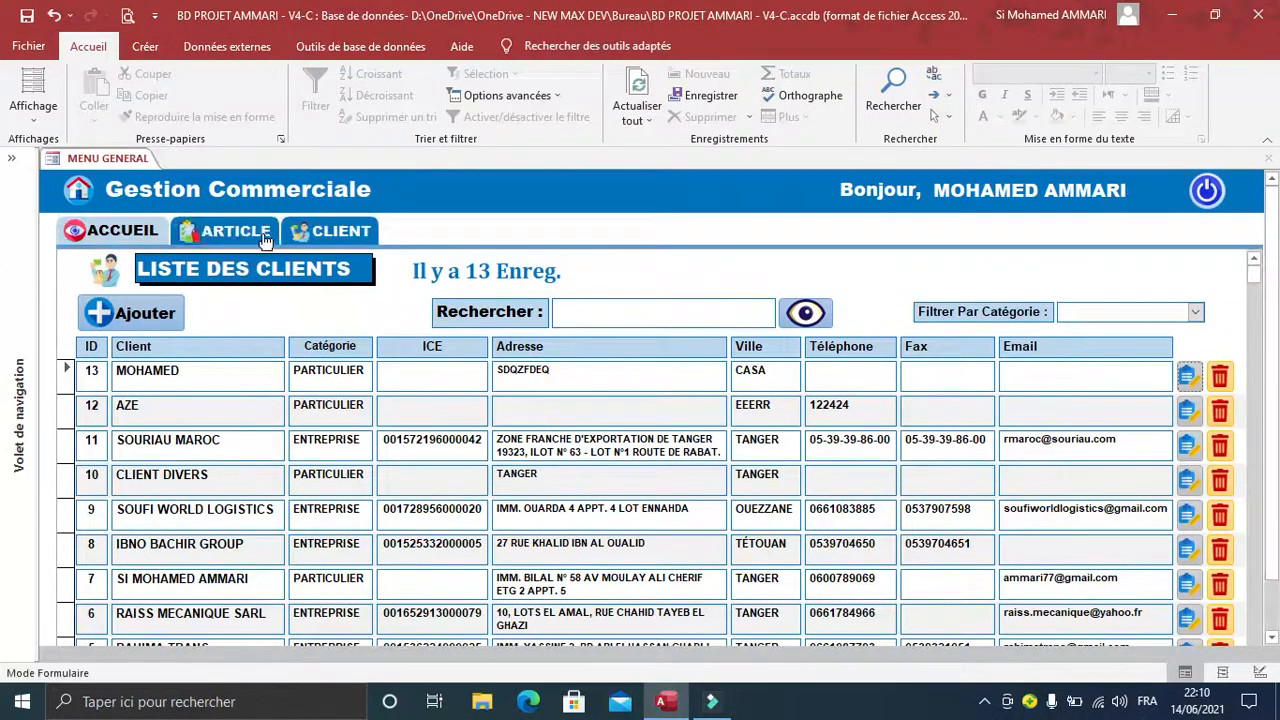
# Display the article list, return to the client list and retest the edit button on client ID 13.
pyautogui.click(245, 230)
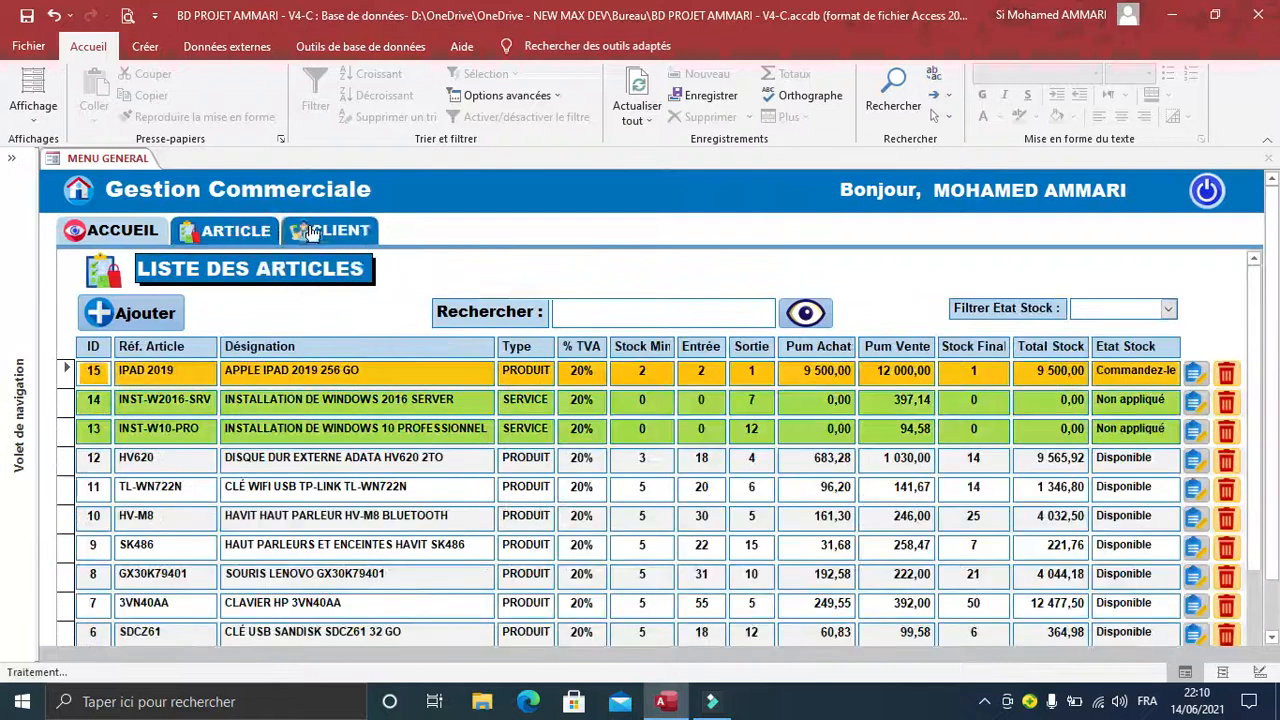
pyautogui.click(311, 231)
pyautogui.click(1190, 376)
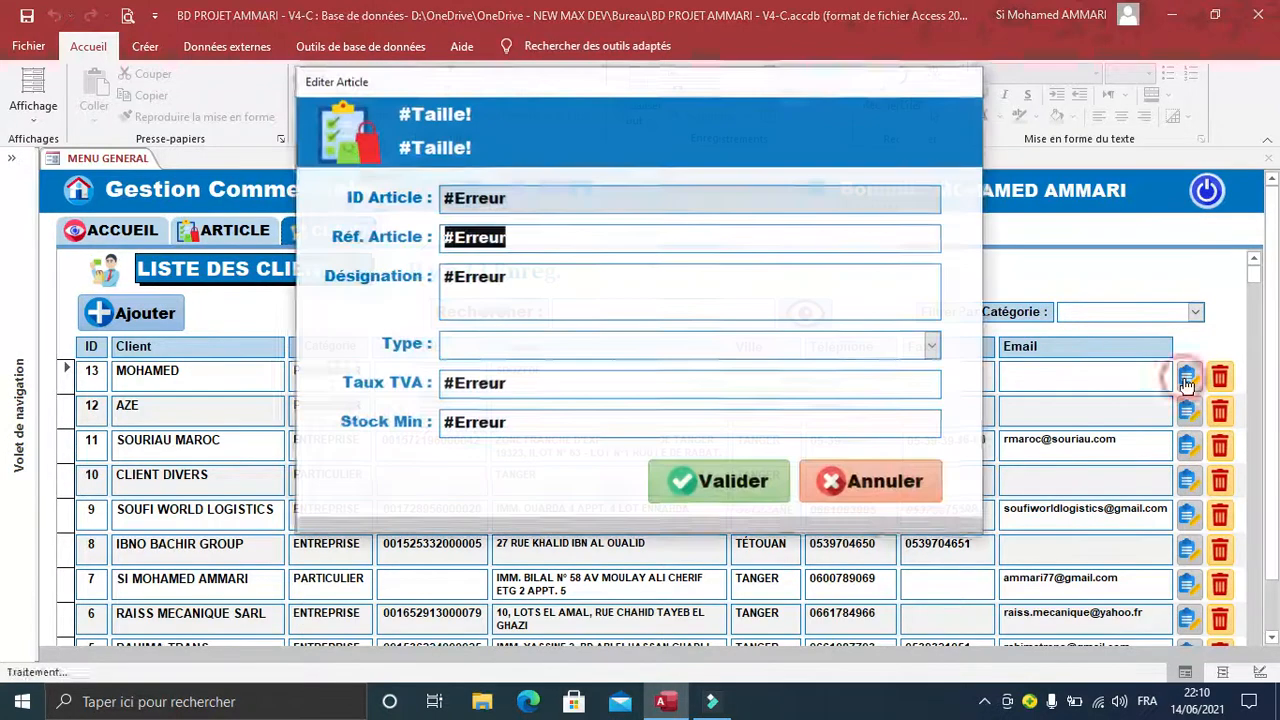
pyautogui.click(540, 227)
pyautogui.click(534, 199)
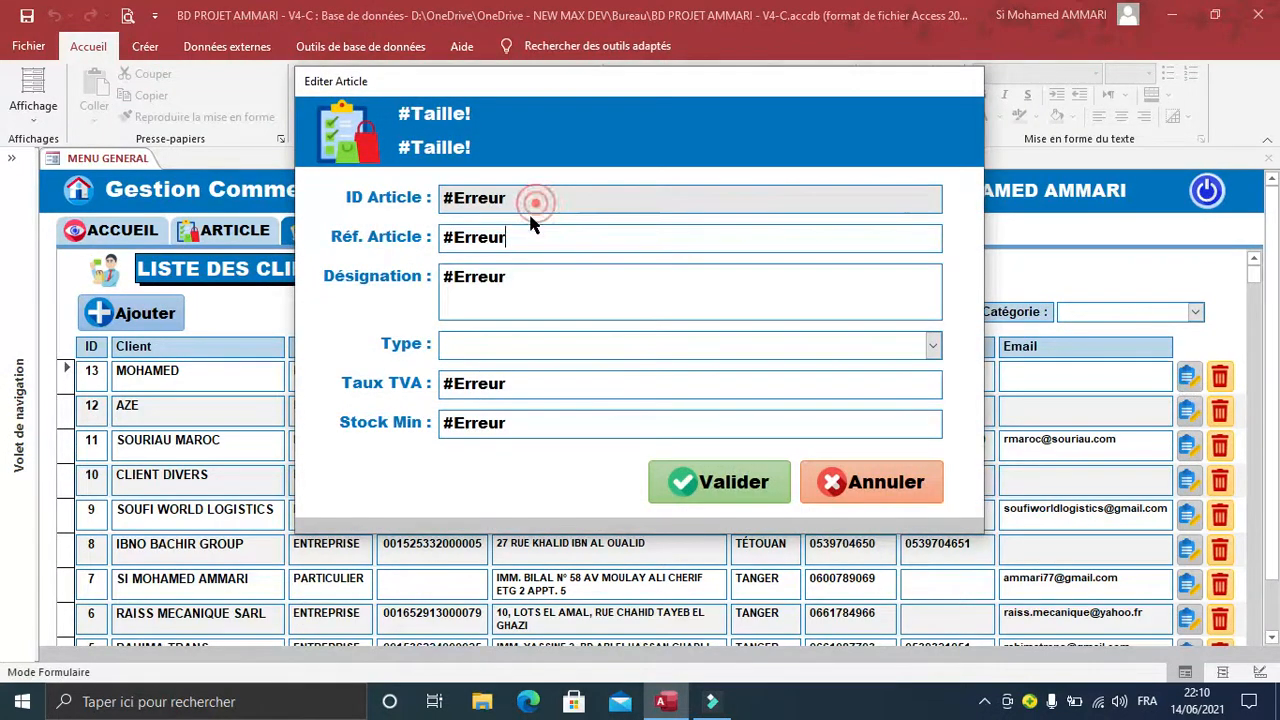
pyautogui.click(507, 215)
# Inspect the Sur ouverture macro of the opened F_EDIT_ARTICLE form in design view, and close both to return to the client list.
pyautogui.rightClick(514, 493)
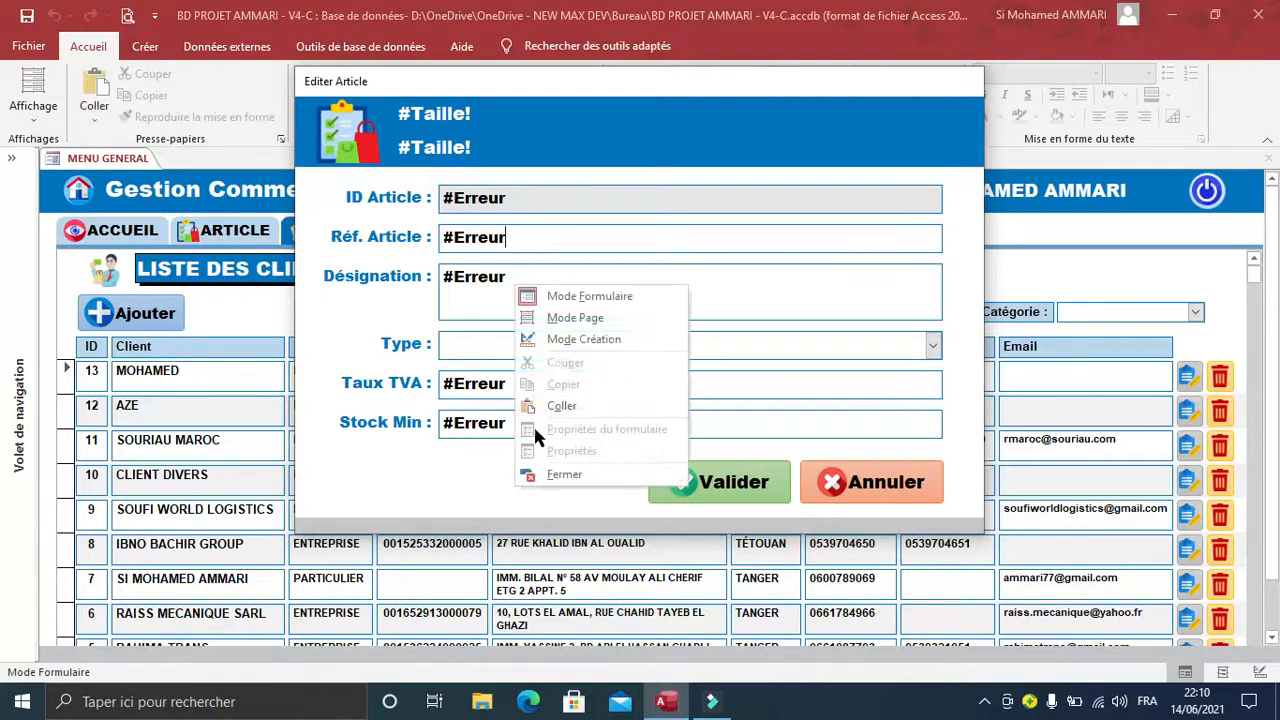
pyautogui.click(551, 339)
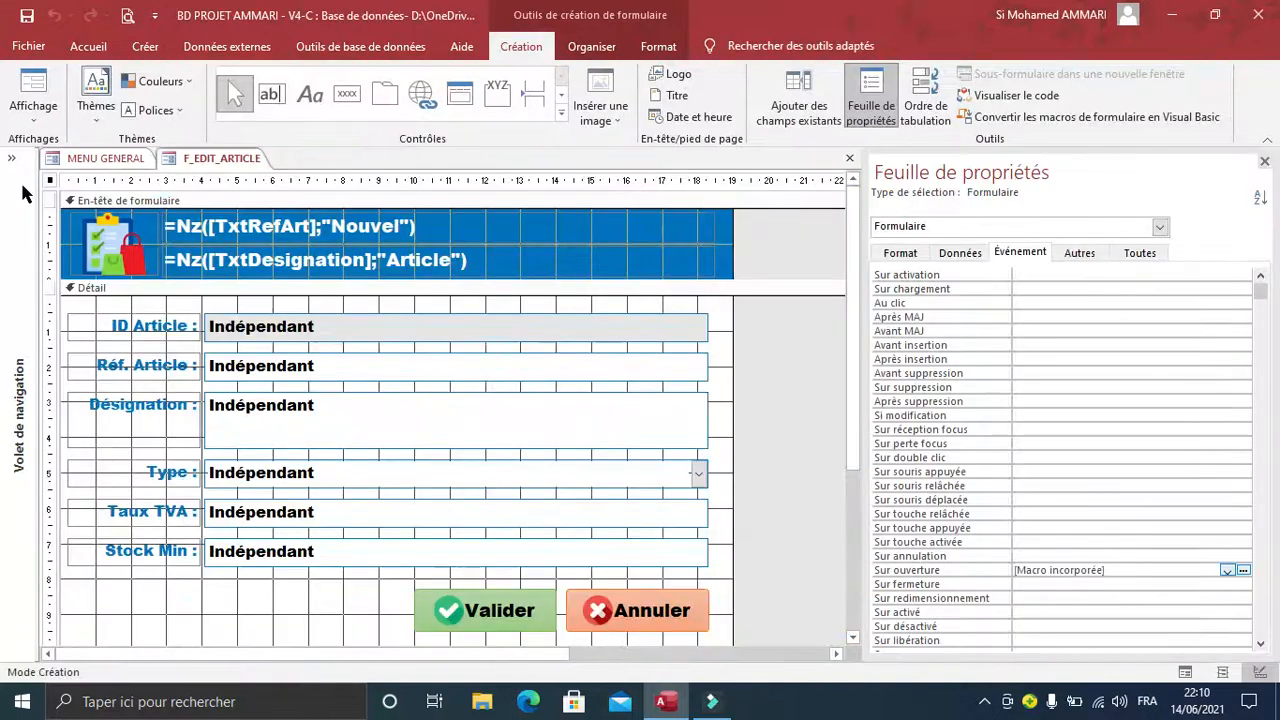
pyautogui.click(947, 567)
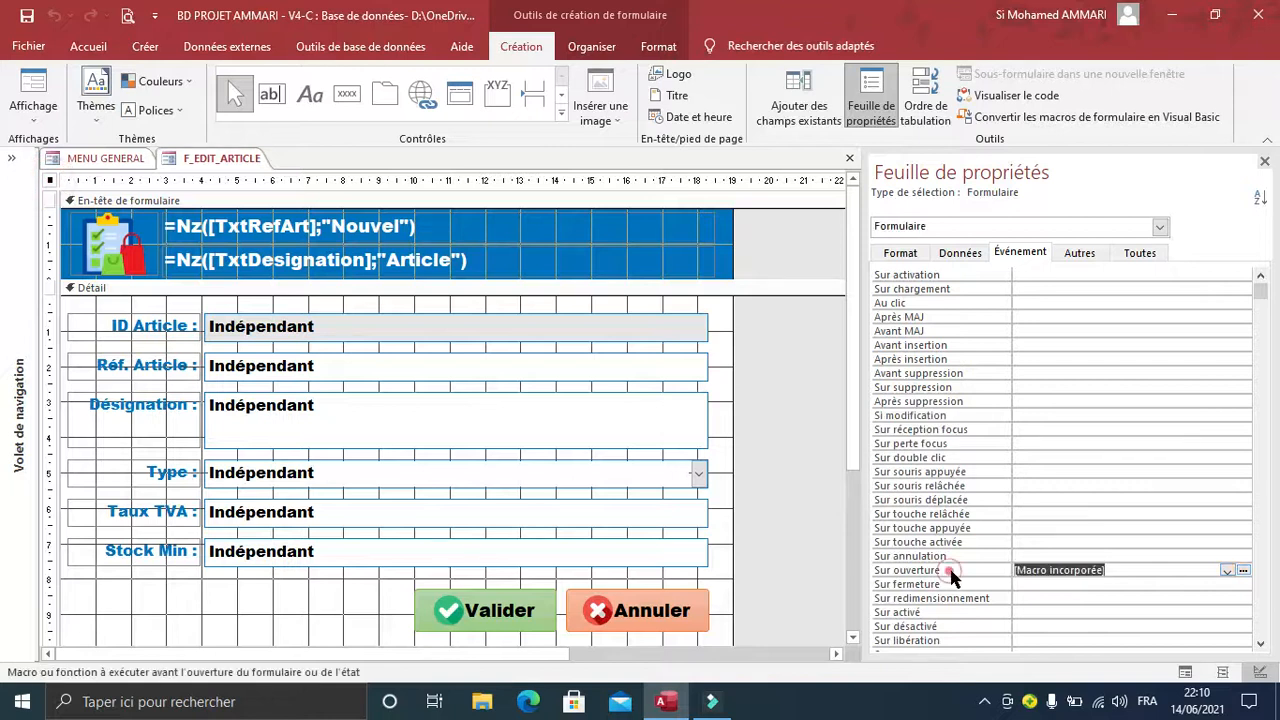
pyautogui.click(1243, 570)
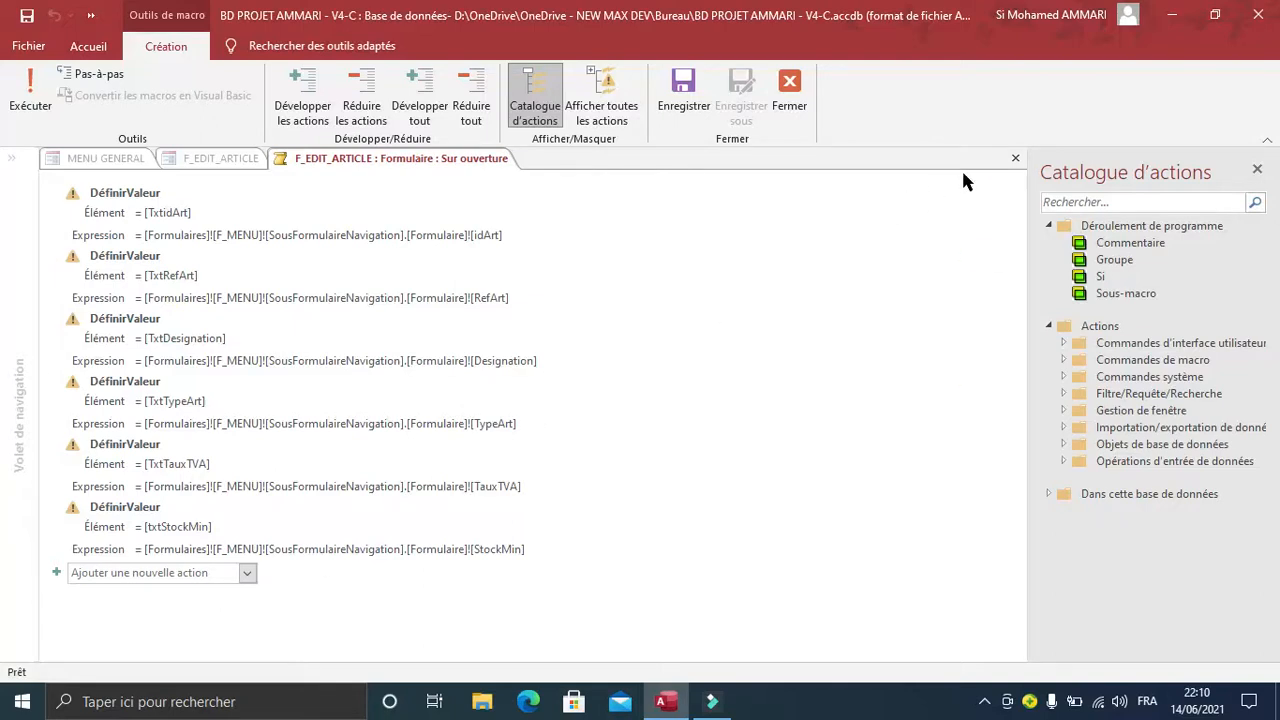
pyautogui.click(1016, 159)
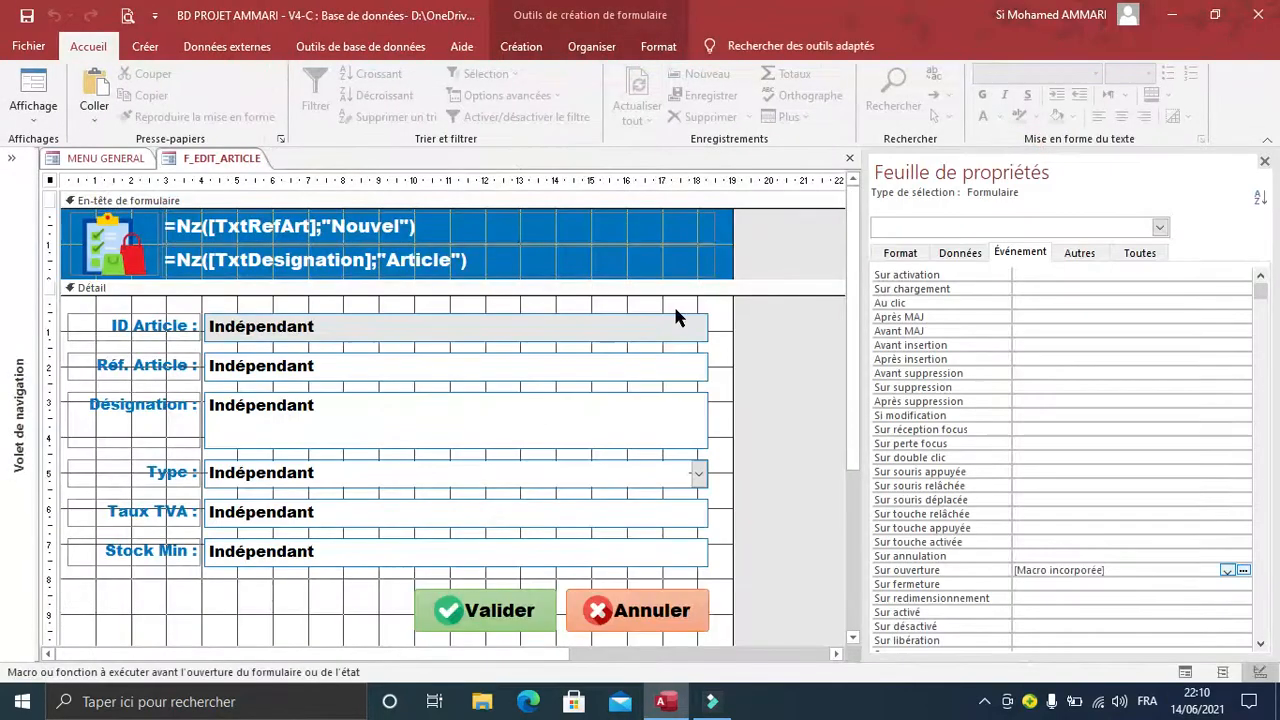
pyautogui.click(849, 159)
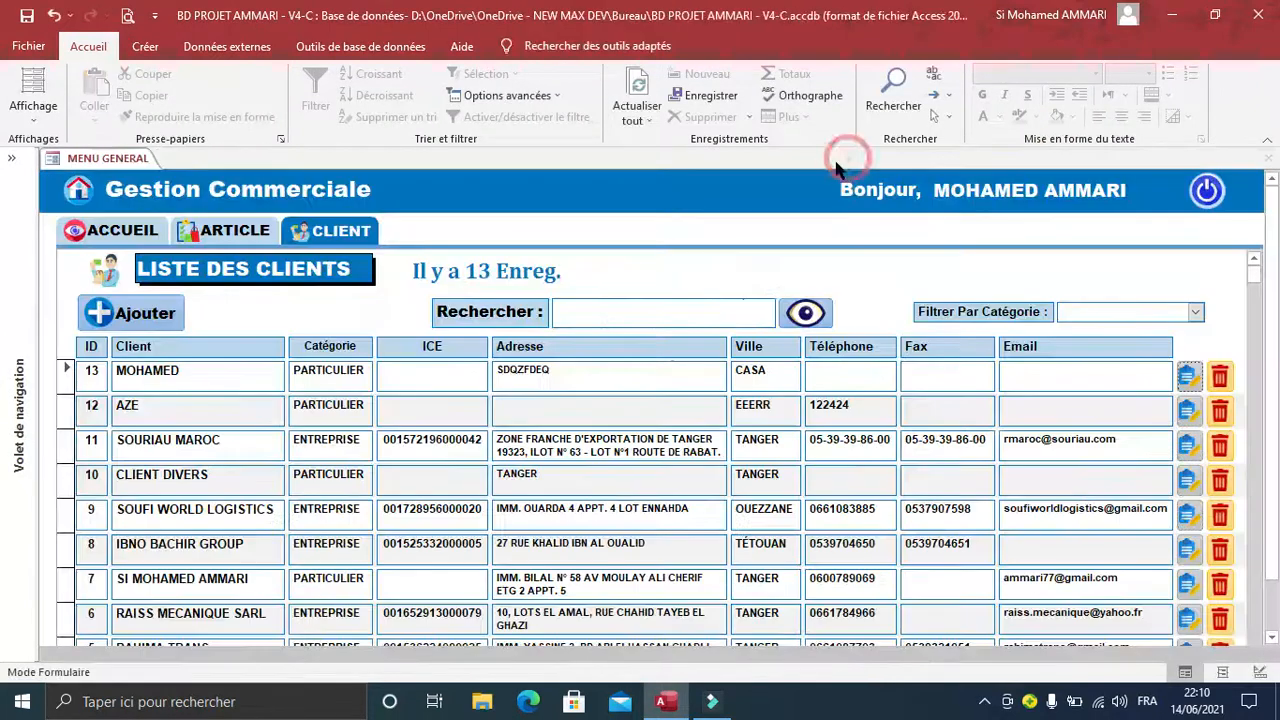
pyautogui.click(331, 241)
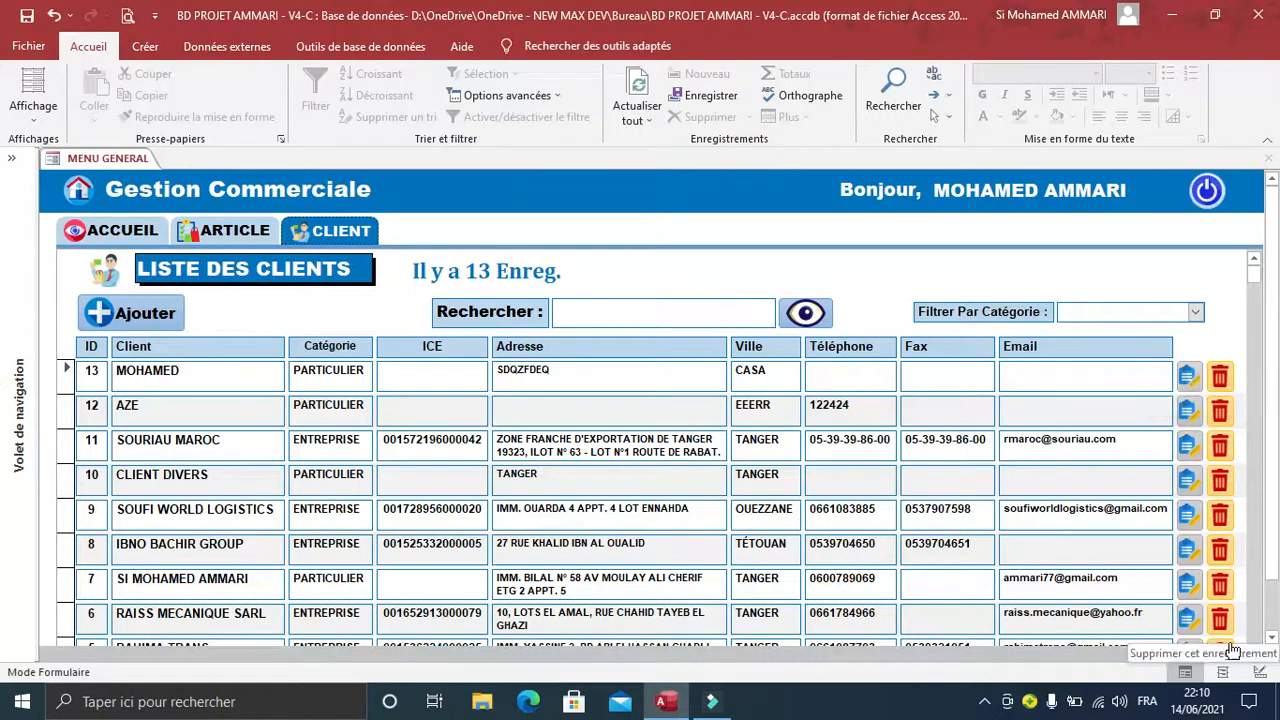
# Open the Au clic macro of the btnEdit button on the CLIENT tab of F_MENU in design view.
pyautogui.click(1260, 672)
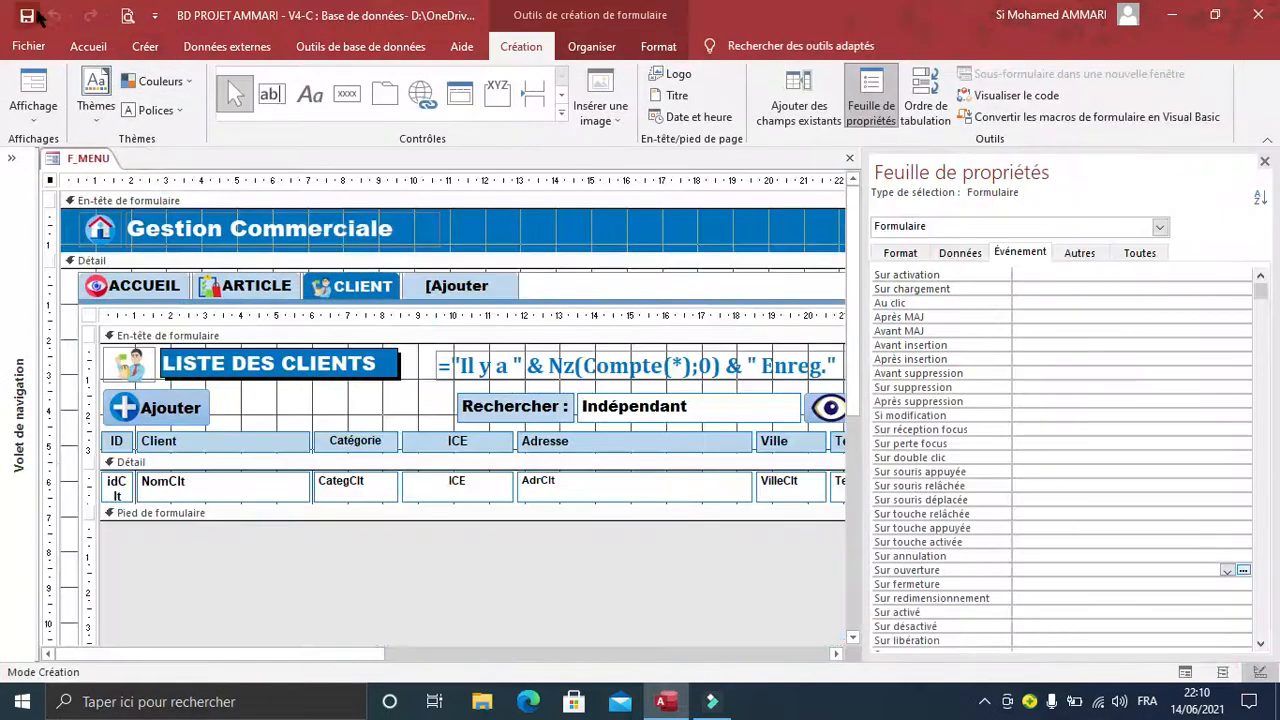
pyautogui.click(1264, 161)
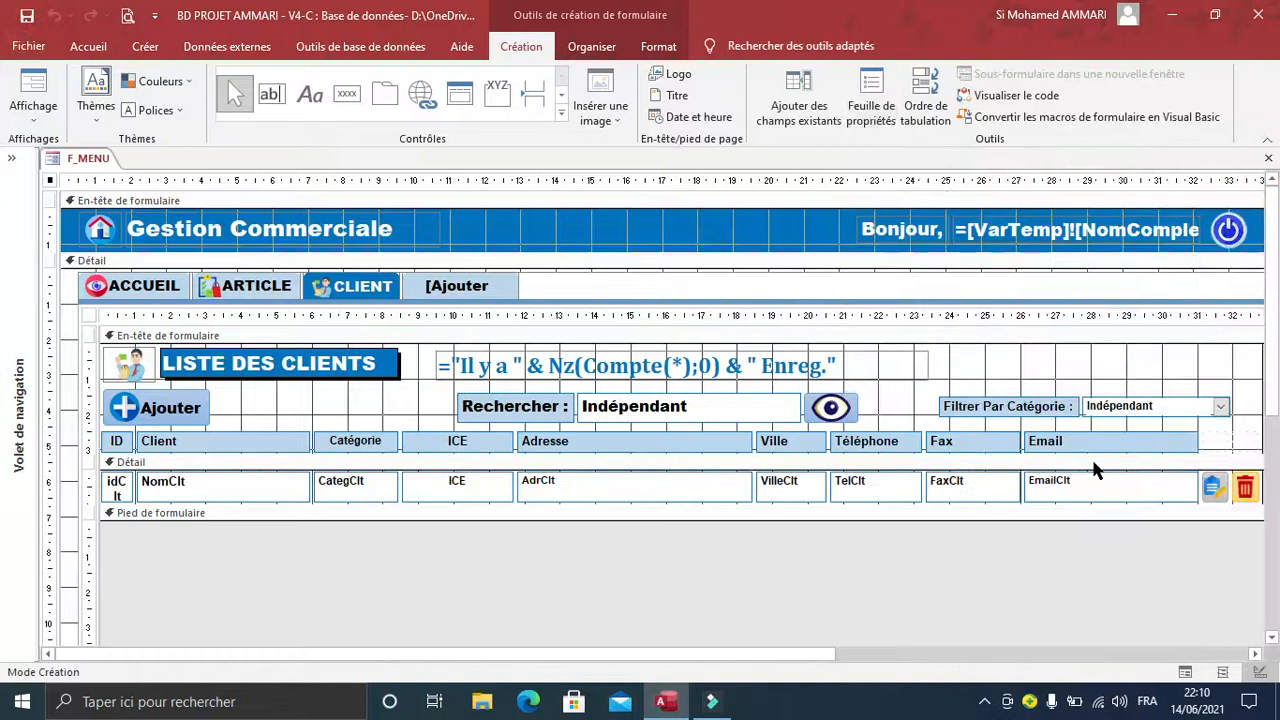
pyautogui.click(370, 289)
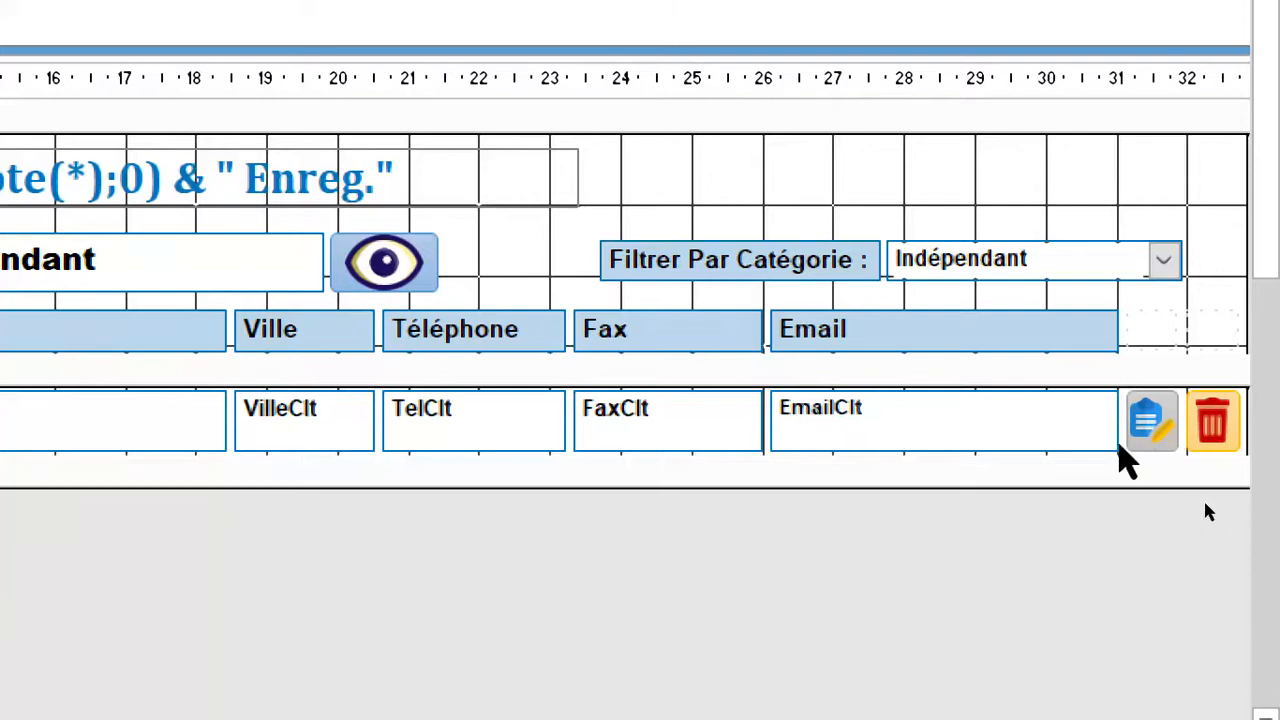
pyautogui.click(1150, 442)
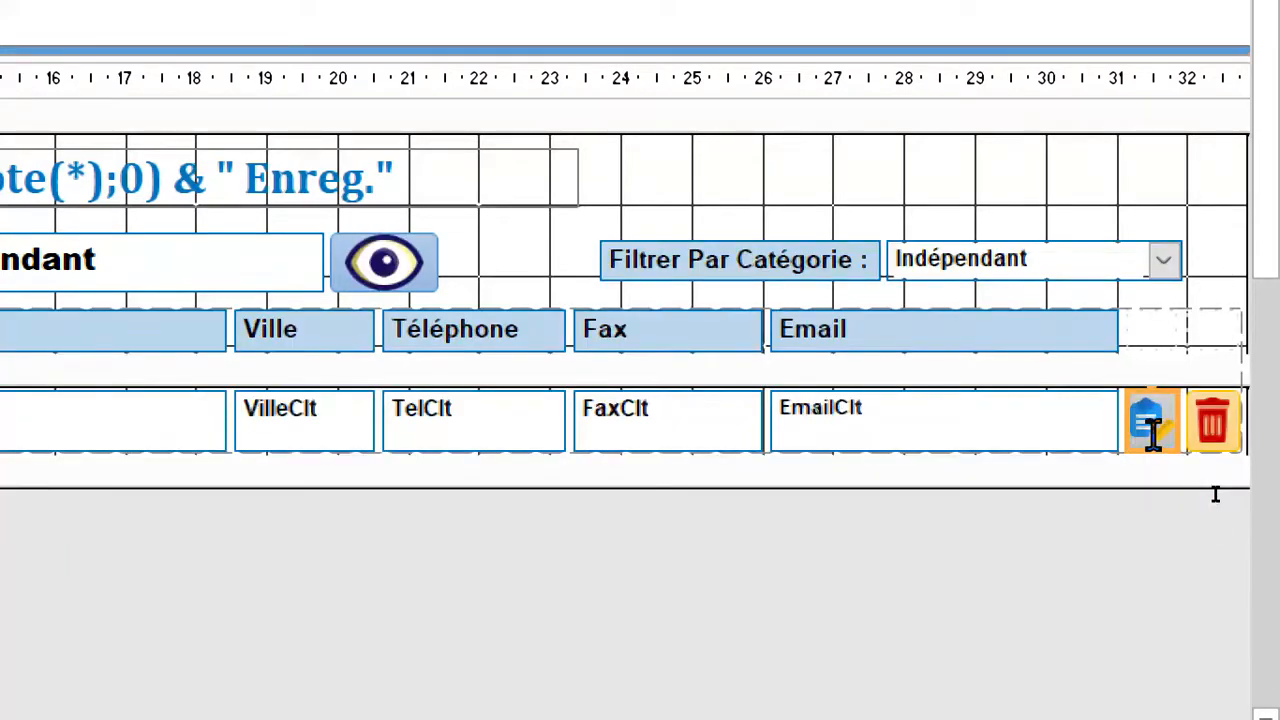
pyautogui.doubleClick(1153, 435)
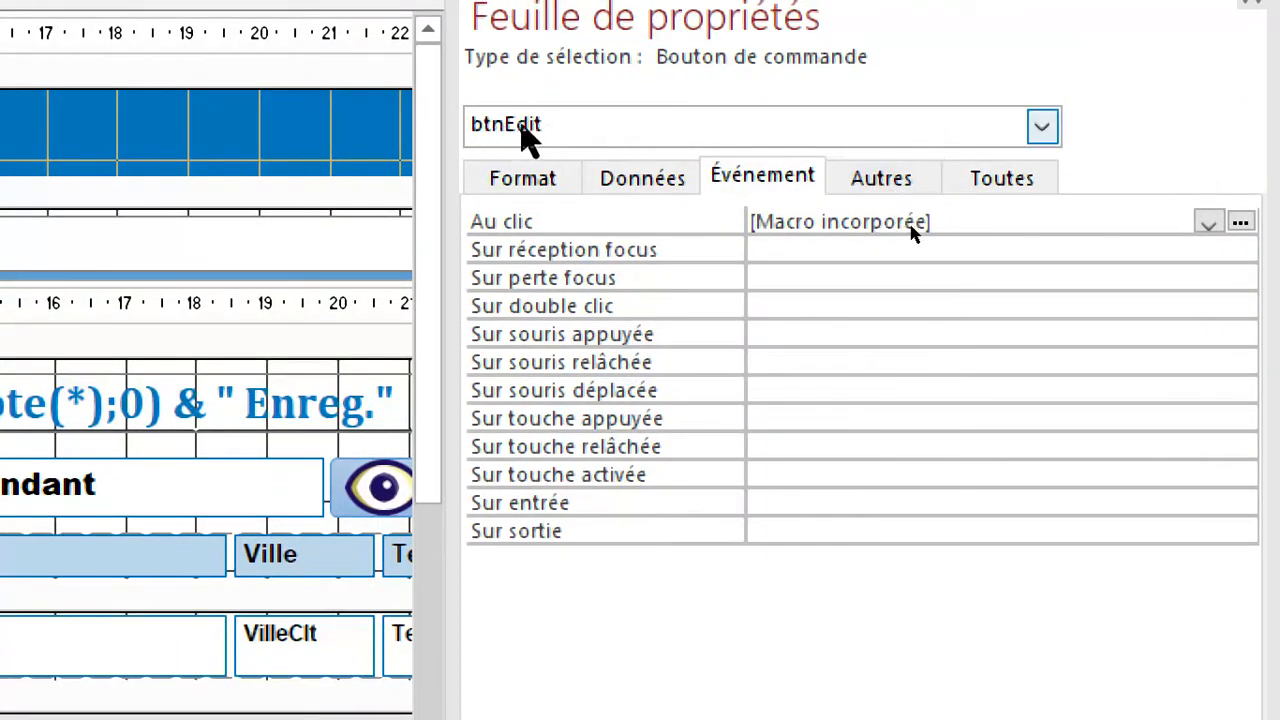
pyautogui.click(700, 222)
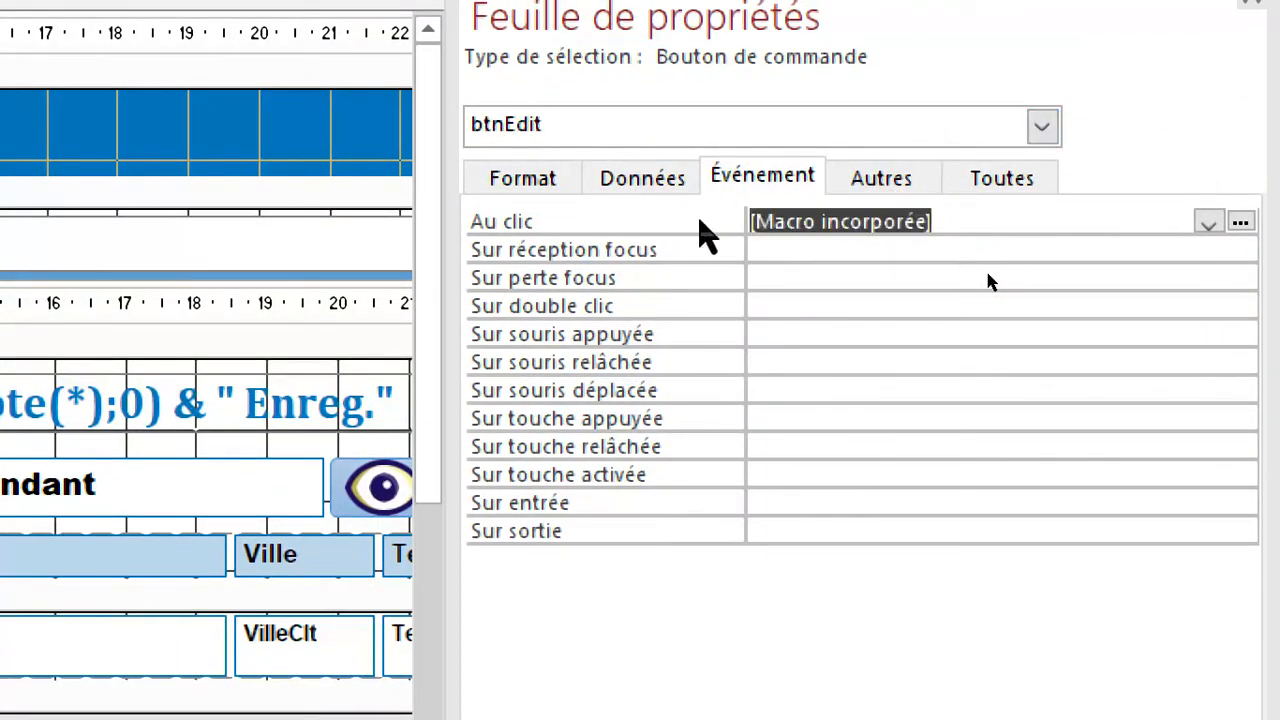
pyautogui.click(1240, 222)
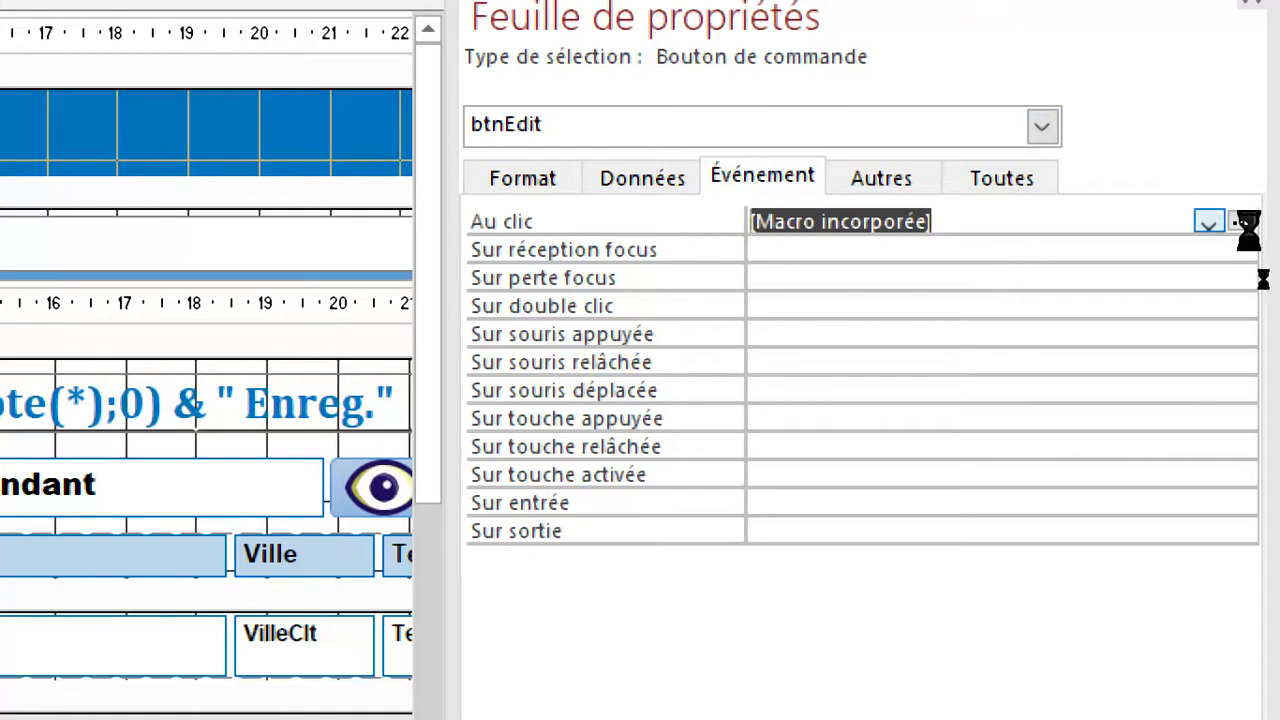
# Set the OuvrirFormulaire action's form name to F_EDIT_CLIENT, save and close the macro, and save the F_MENU form.
pyautogui.click(440, 248)
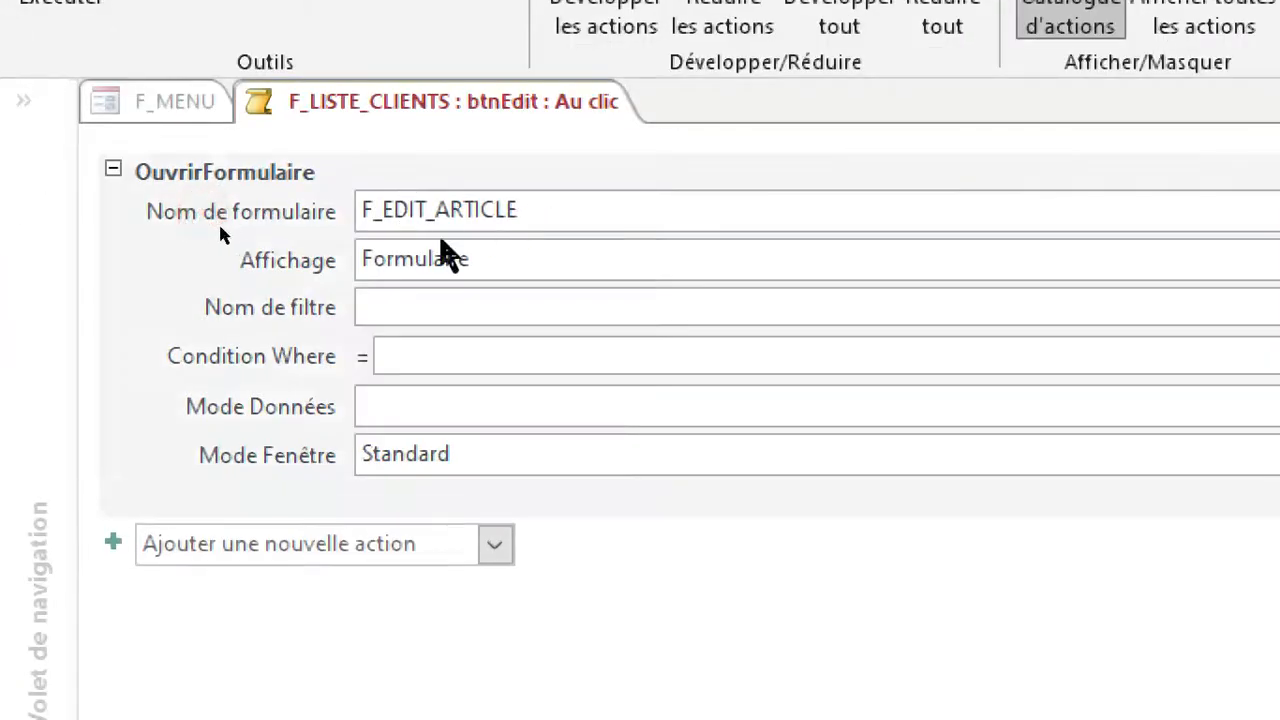
pyautogui.moveTo(516, 216); pyautogui.dragTo(294, 220)
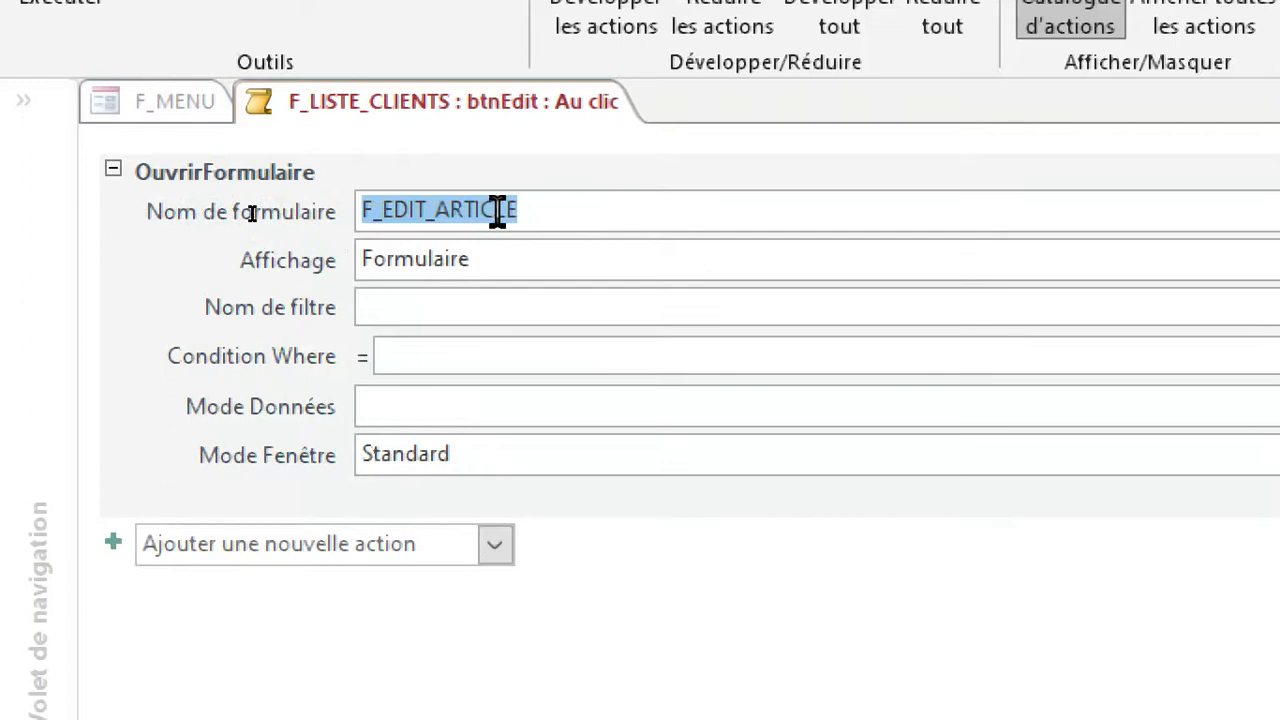
pyautogui.click(546, 214)
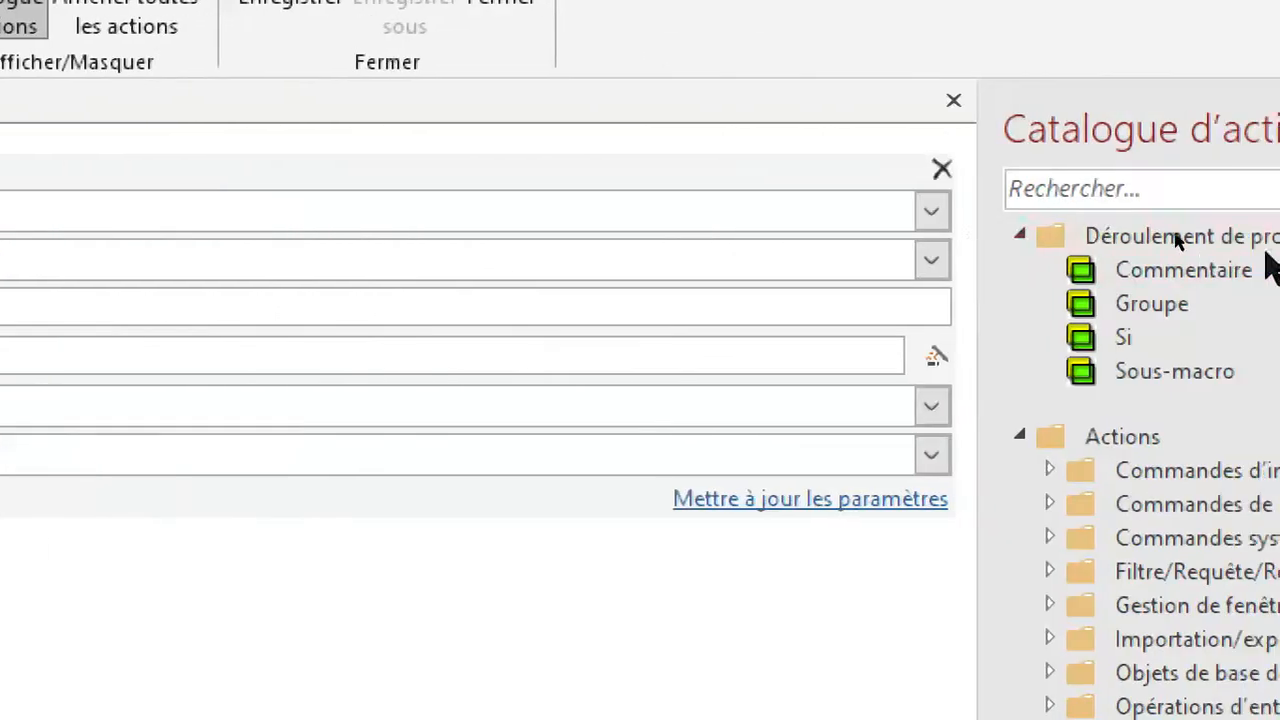
pyautogui.click(931, 211)
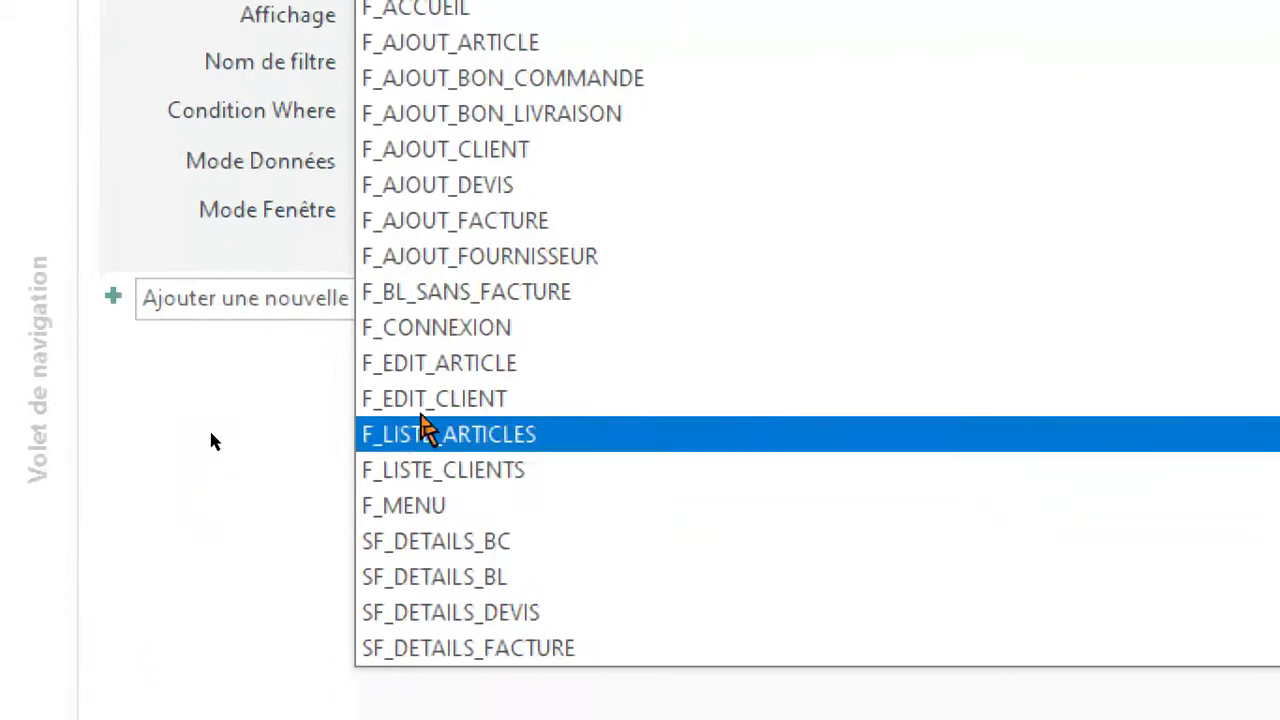
pyautogui.click(430, 399)
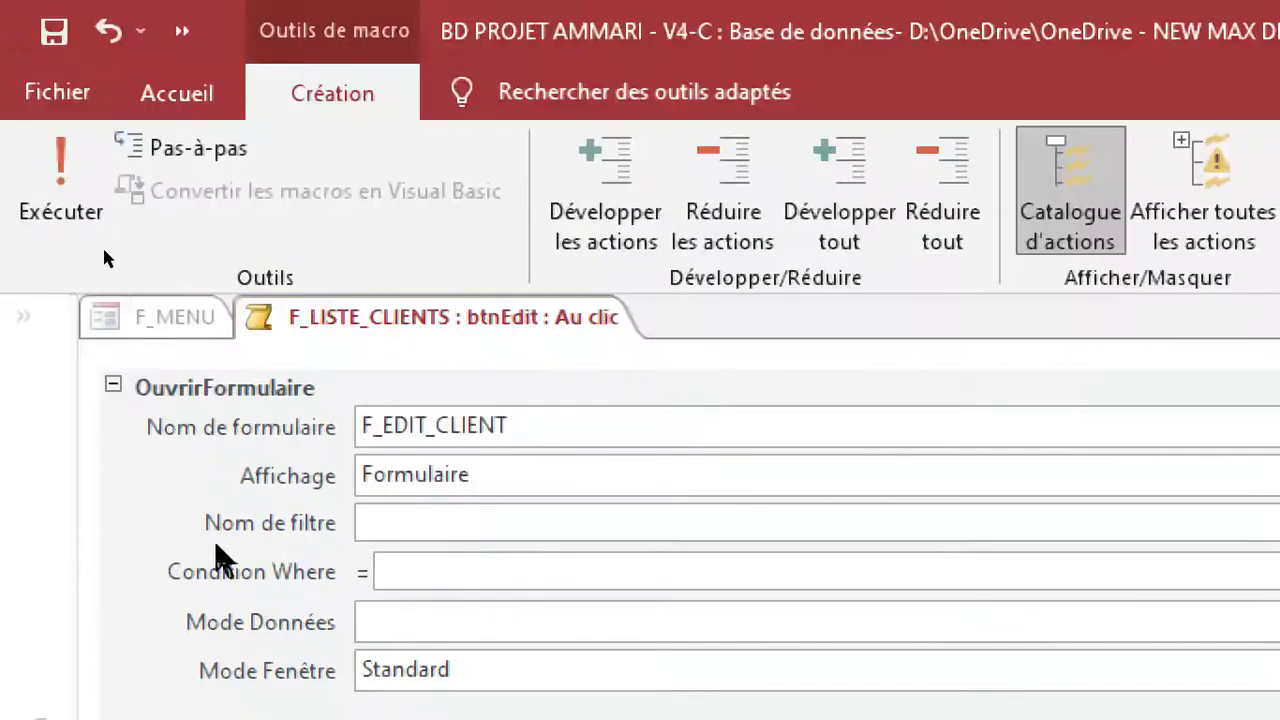
pyautogui.click(52, 32)
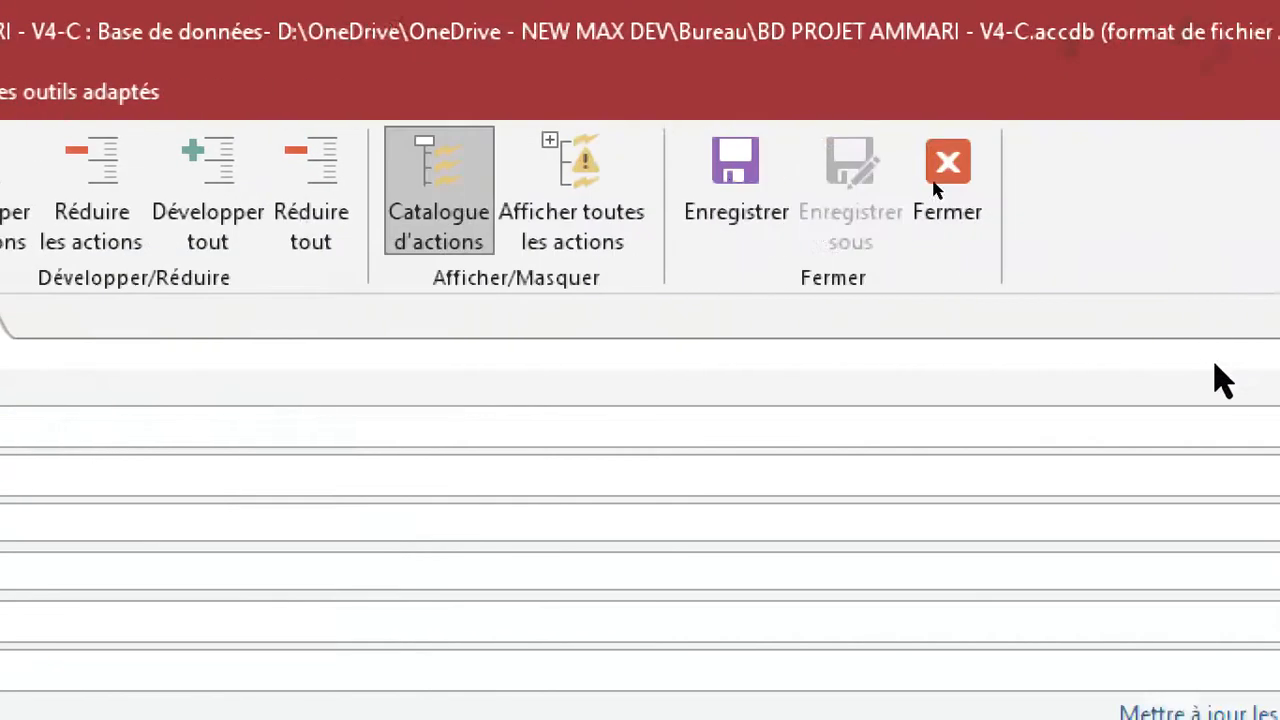
pyautogui.click(1008, 318)
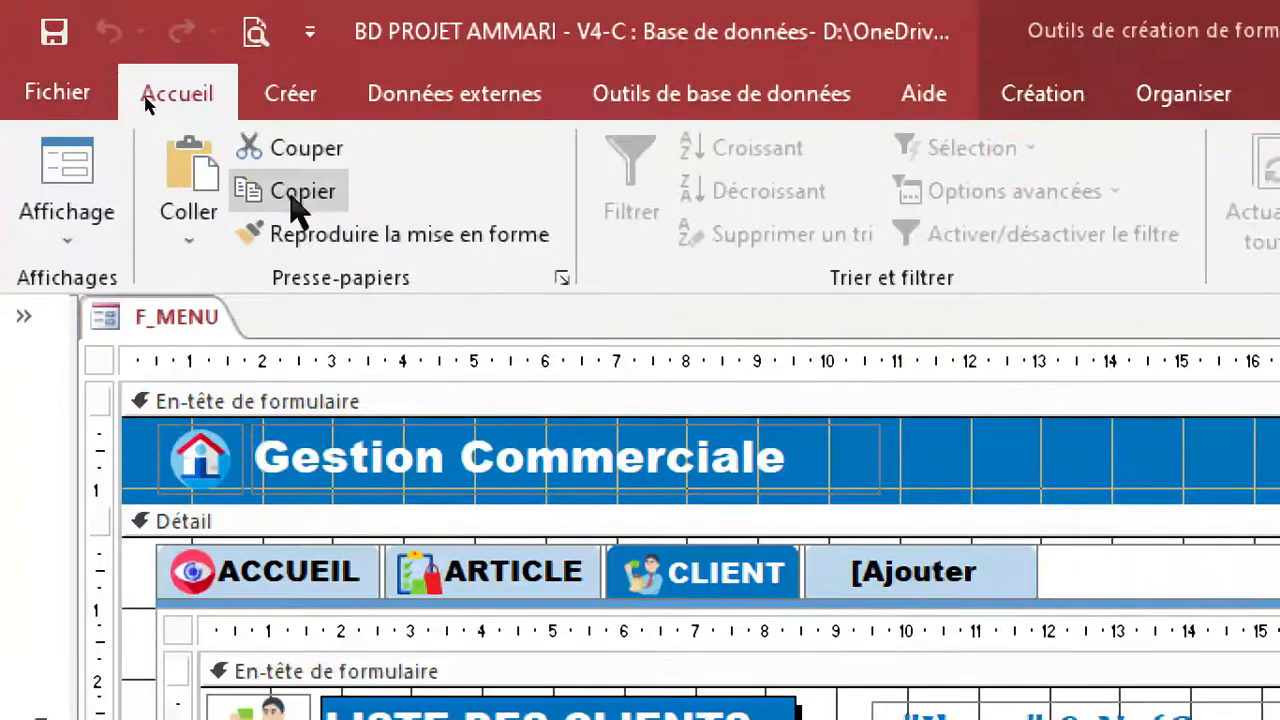
pyautogui.click(58, 38)
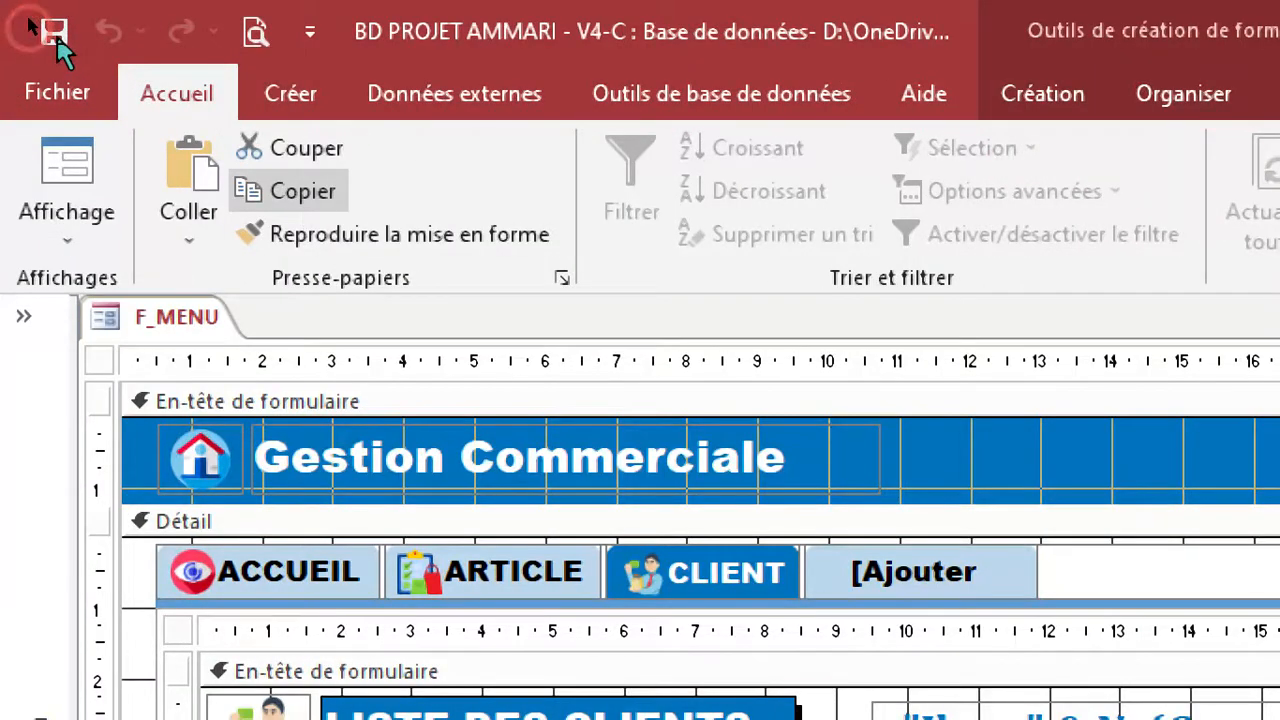
pyautogui.click(56, 38)
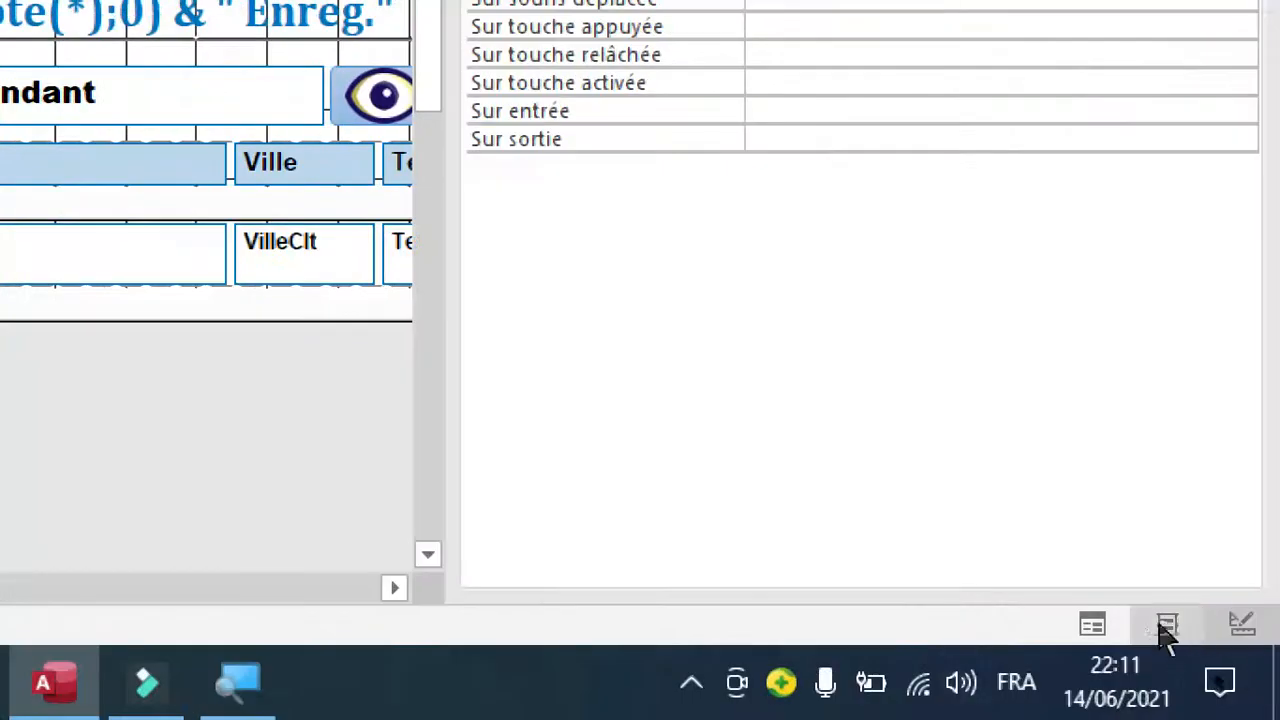
# Display the client list in form view and open the first client for editing.
pyautogui.click(1092, 625)
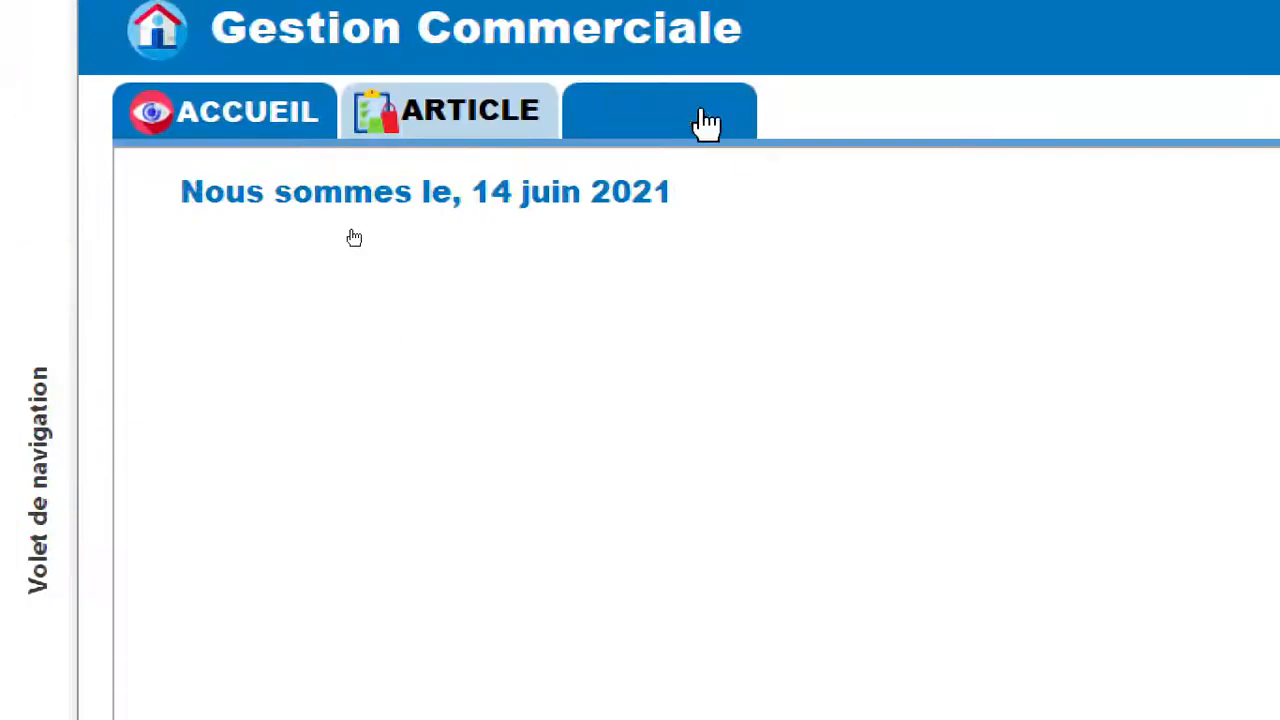
pyautogui.click(705, 118)
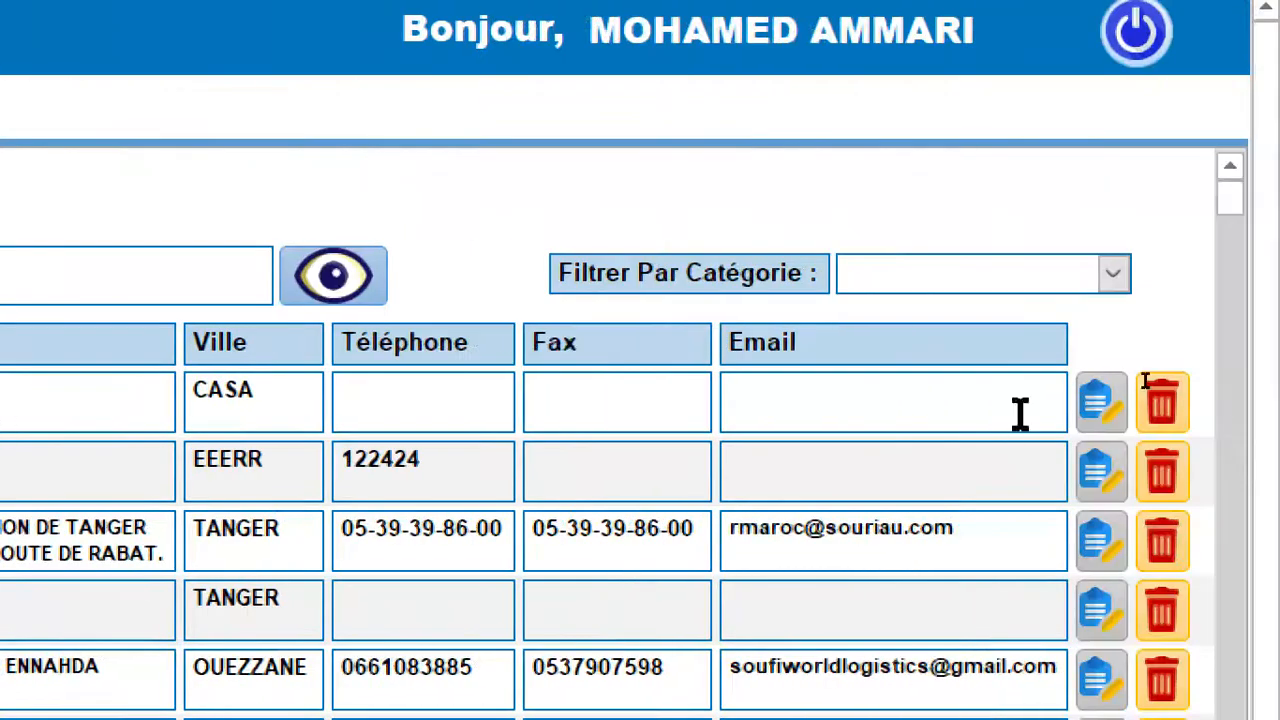
pyautogui.click(1109, 410)
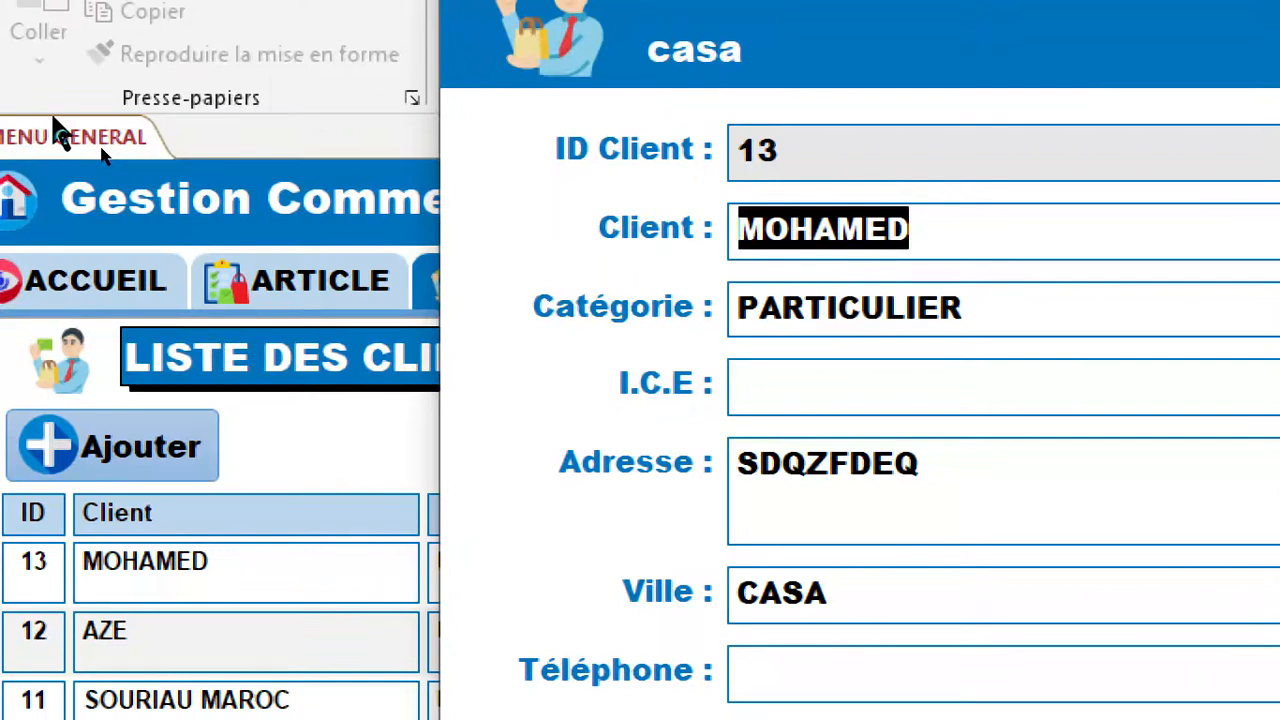
# Change the client's name to AZERTY and its category to ASSOCIATION.
pyautogui.write('AZERT')
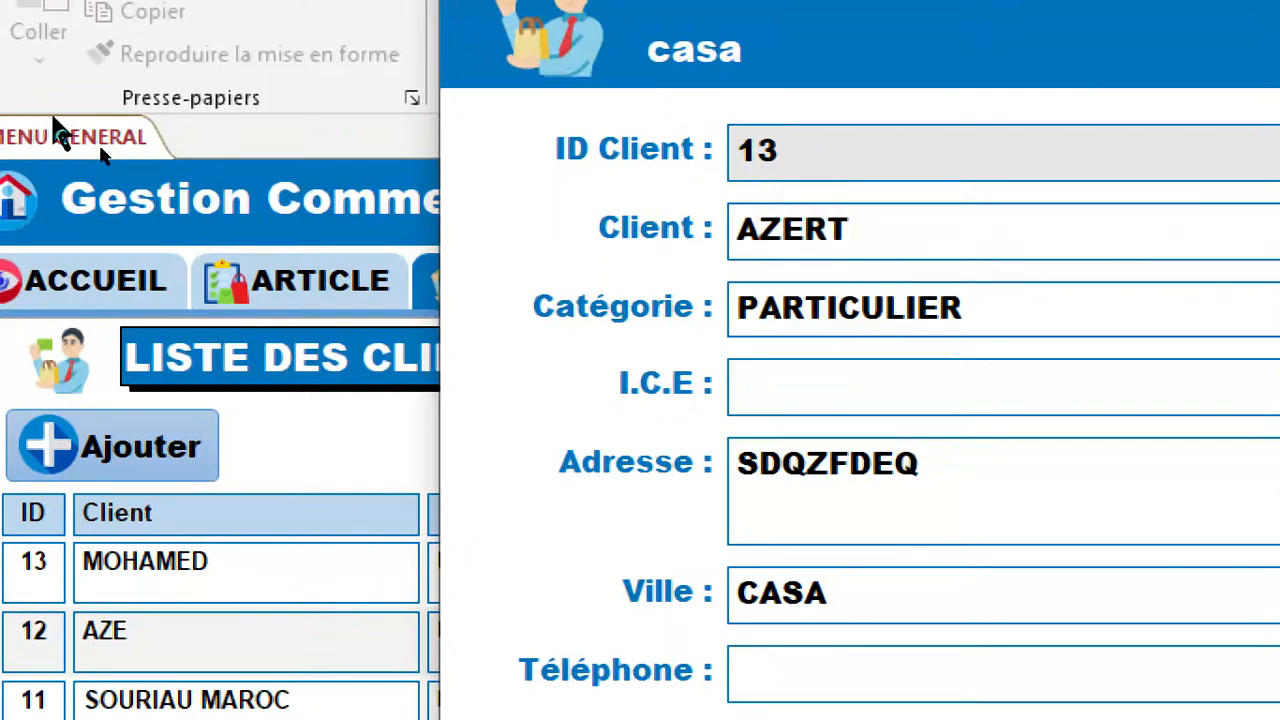
pyautogui.write('Y')
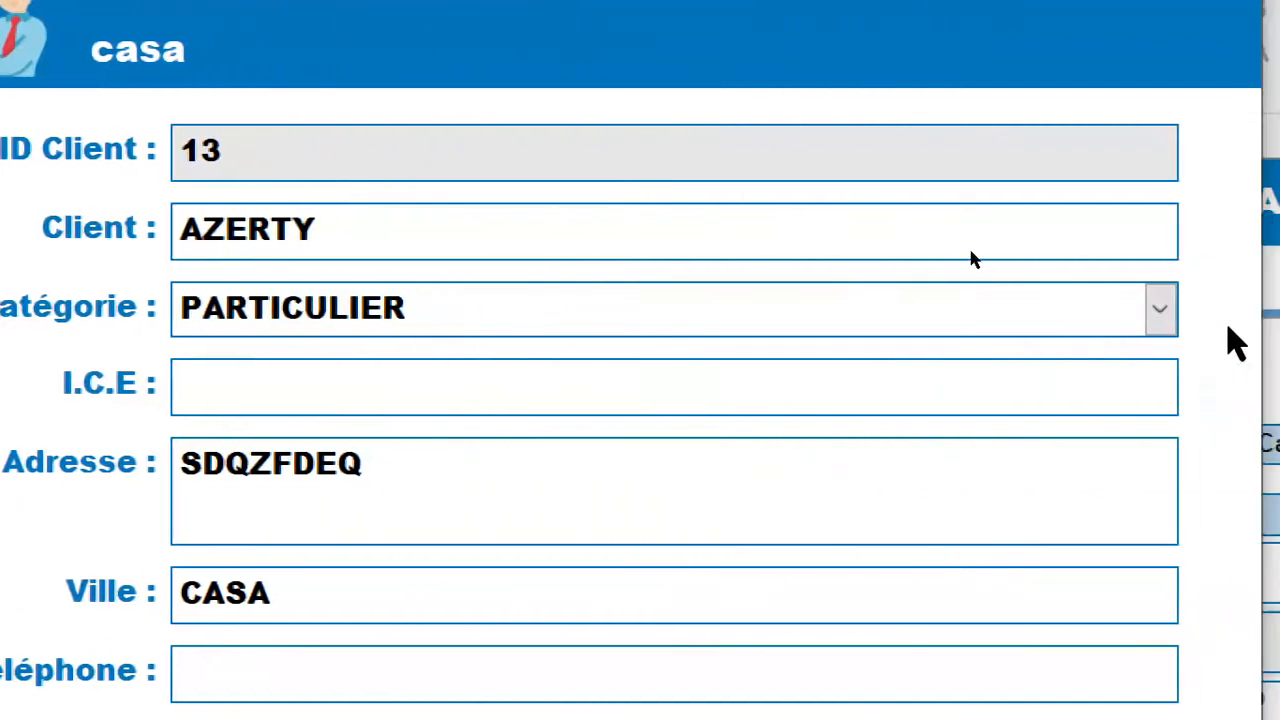
pyautogui.click(1175, 315)
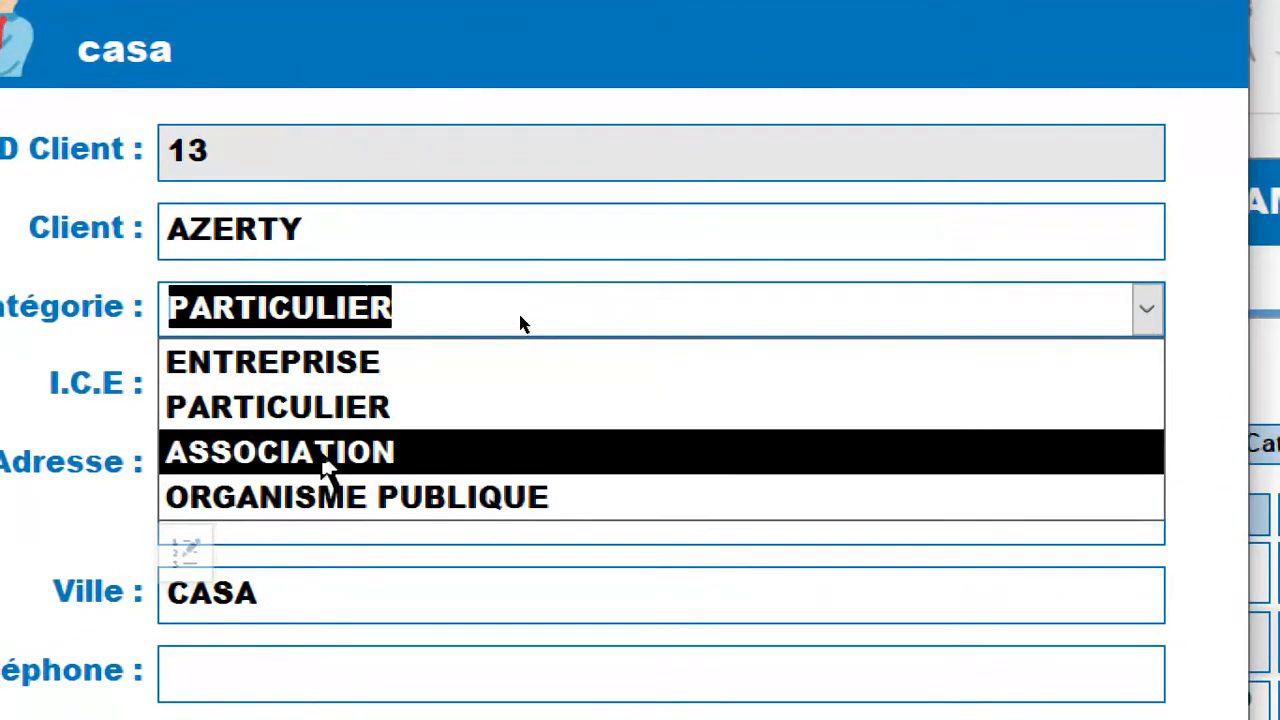
pyautogui.click(328, 465)
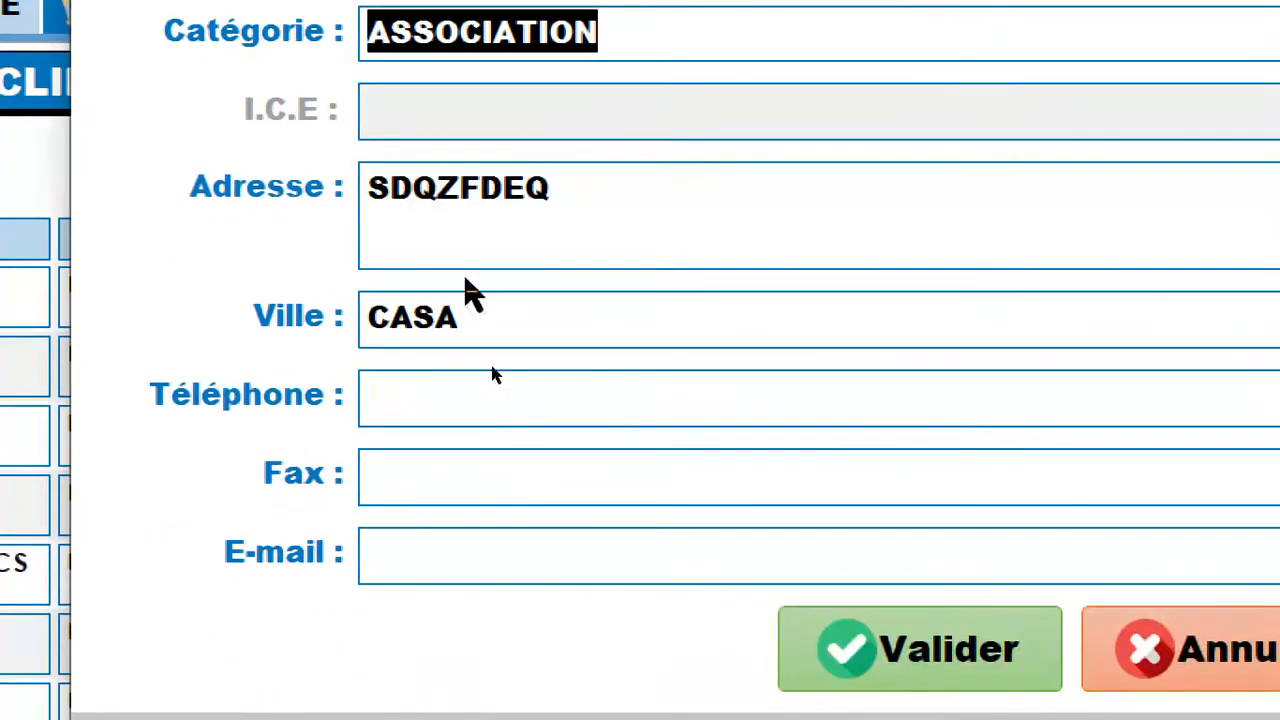
# Change the client's city to RABAT and replace the address with a new sample address.
pyautogui.click(494, 312)
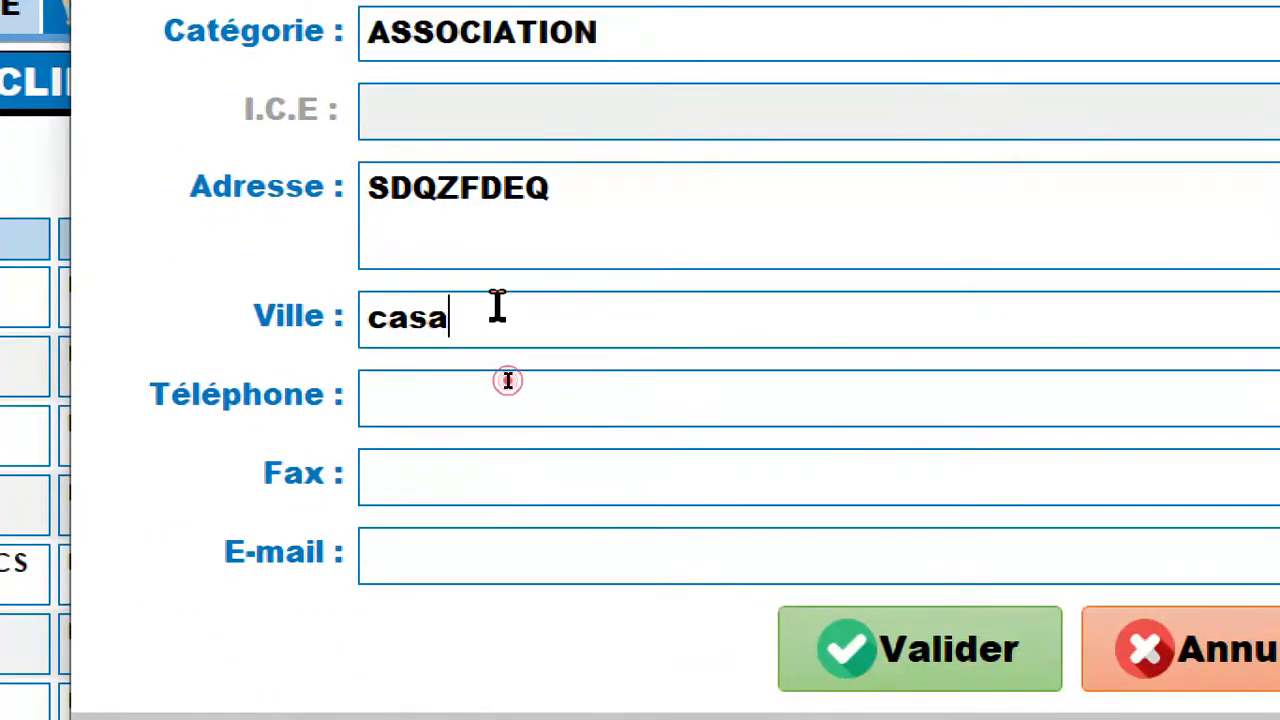
pyautogui.write('BA')
pyautogui.press('BackSpace')
pyautogui.press('BackSpace')
pyautogui.press('BackSpace')
pyautogui.press('BackSpace')
pyautogui.press('BackSpace')
pyautogui.press('BackSpace')
pyautogui.write('RABAT')
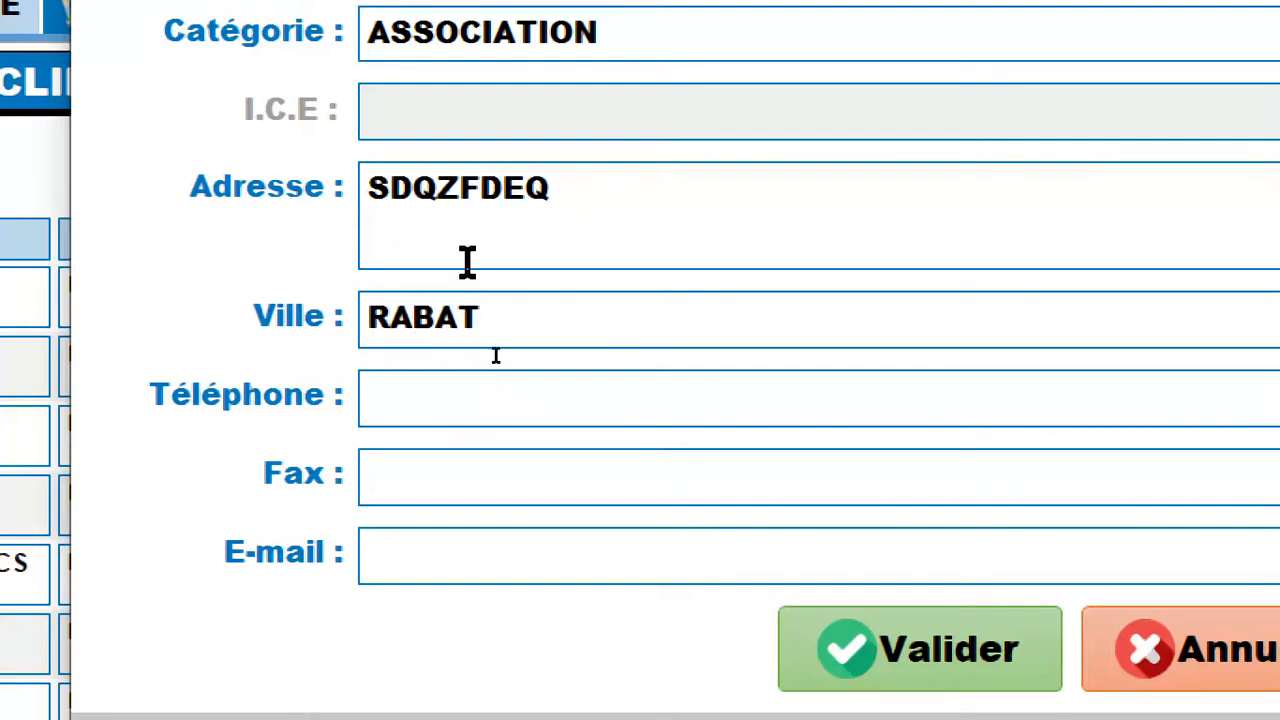
pyautogui.doubleClick(474, 215)
pyautogui.write('GRSGFSGFGF')
# Fill in the client's phone number, fax number and e-mail, and validate the changes.
pyautogui.click(457, 405)
pyautogui.write('67768')
pyautogui.click(489, 466)
pyautogui.write('65656')
pyautogui.click(480, 508)
pyautogui.write('az')
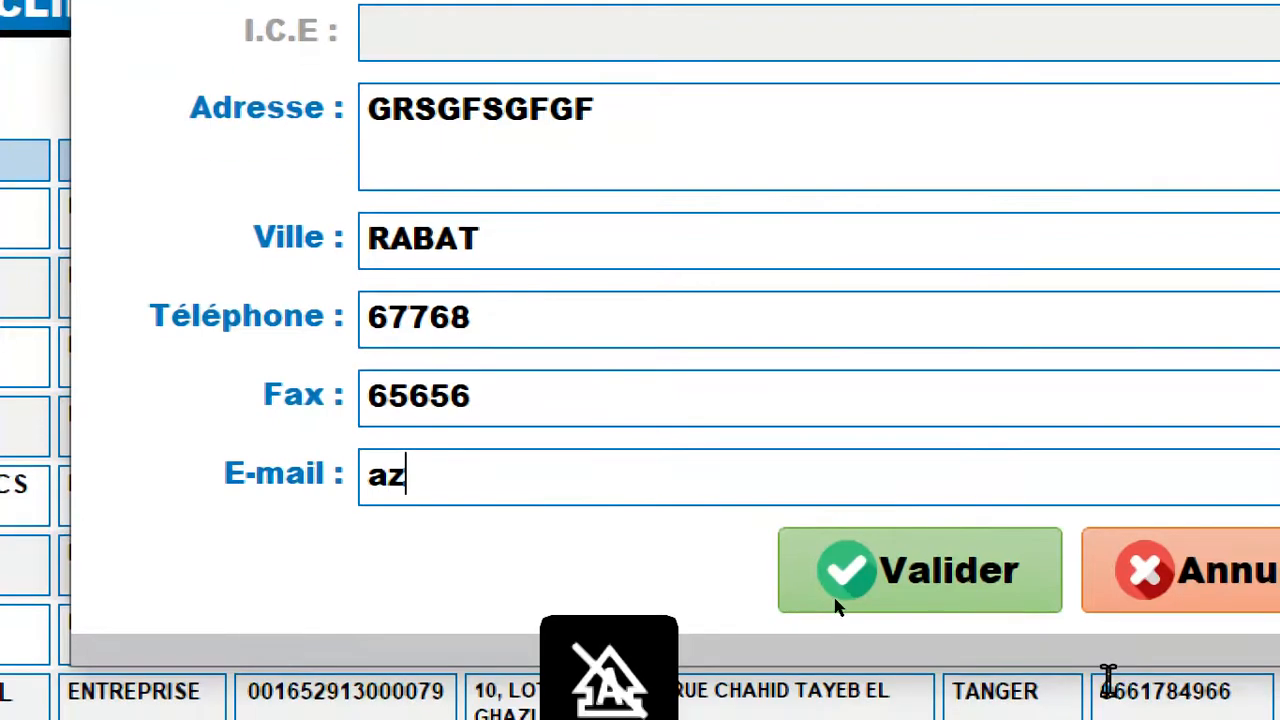
pyautogui.click(970, 665)
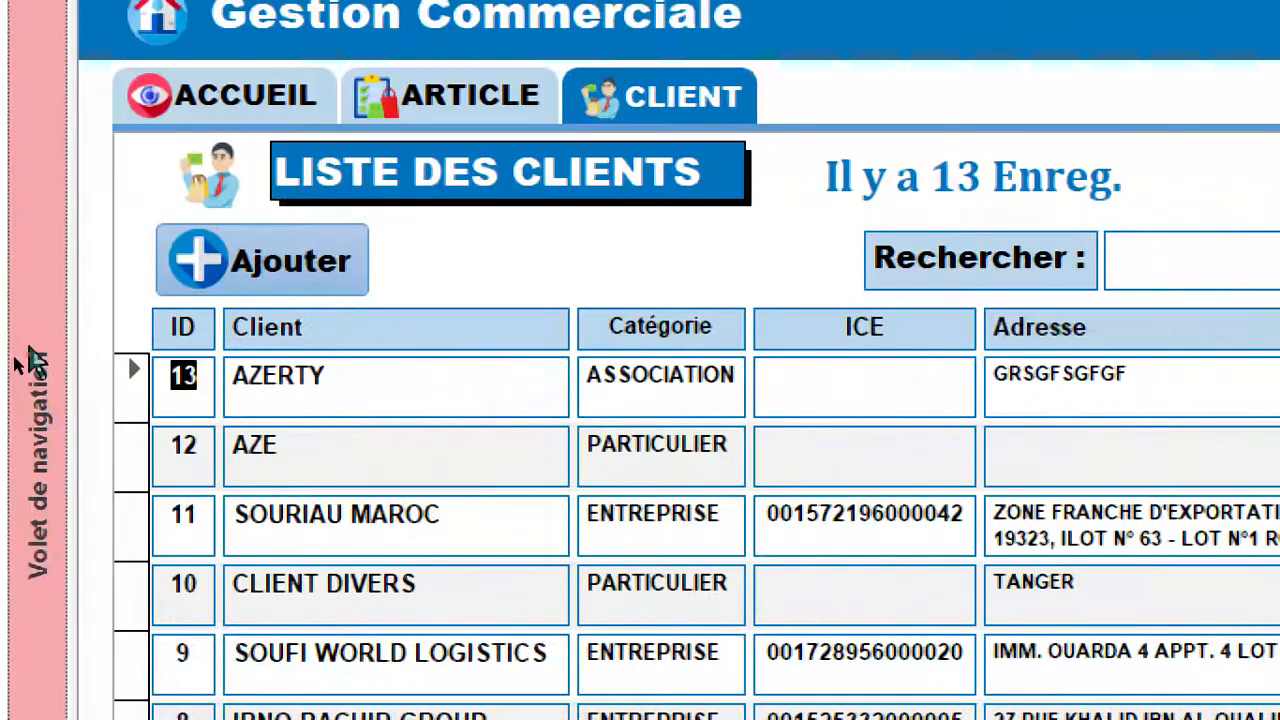
# Create a delete query on the T_CLIENT table containing the idClt field.
pyautogui.click(30, 358)
pyautogui.scroll(15, 45, 330)
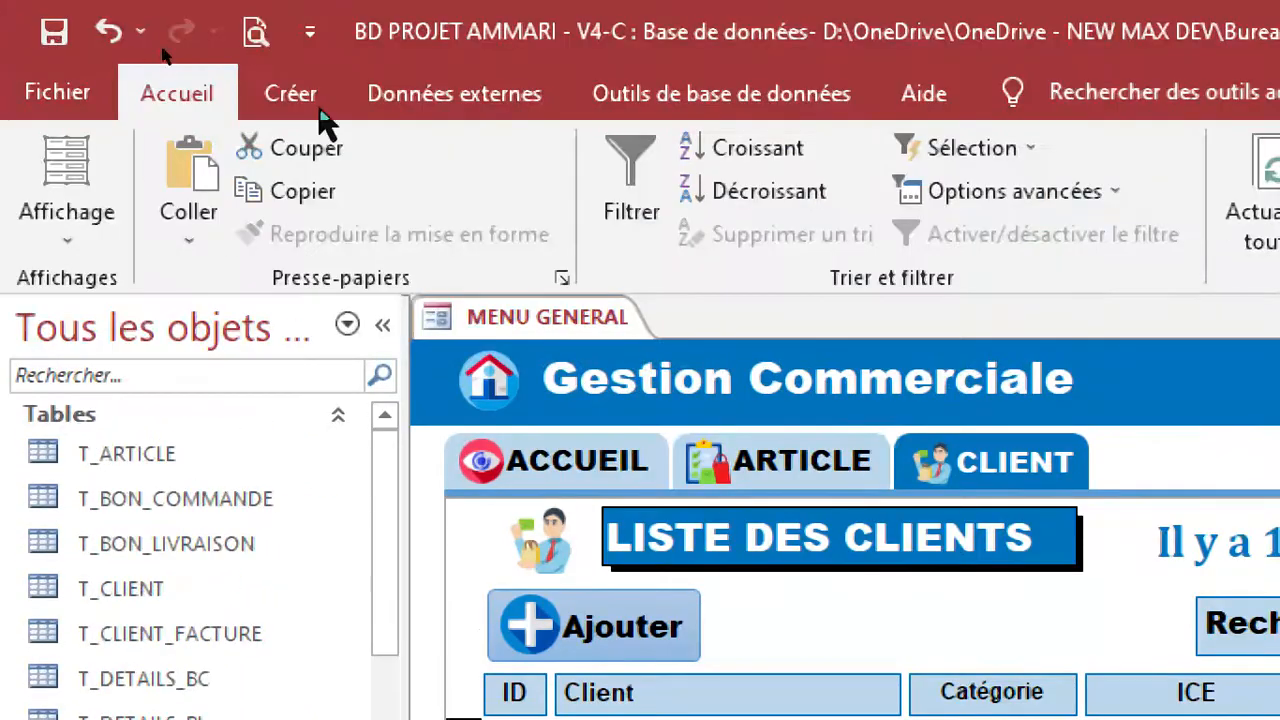
pyautogui.click(291, 94)
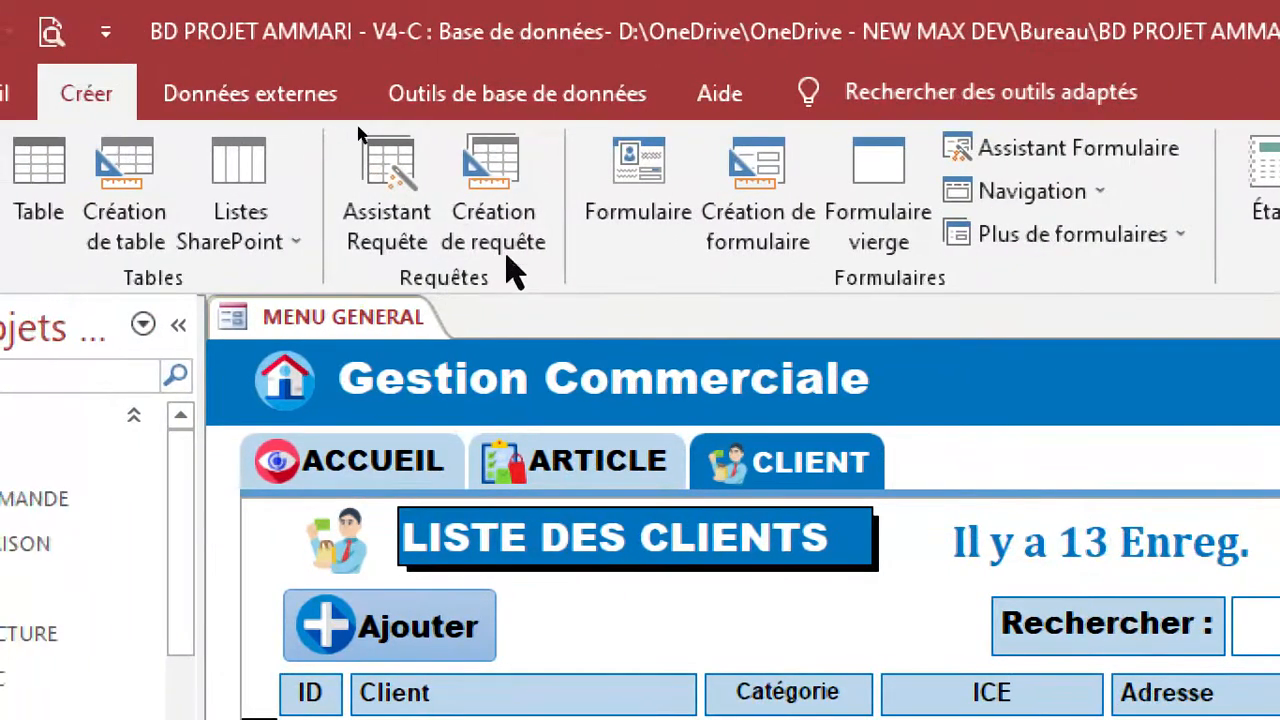
pyautogui.click(481, 240)
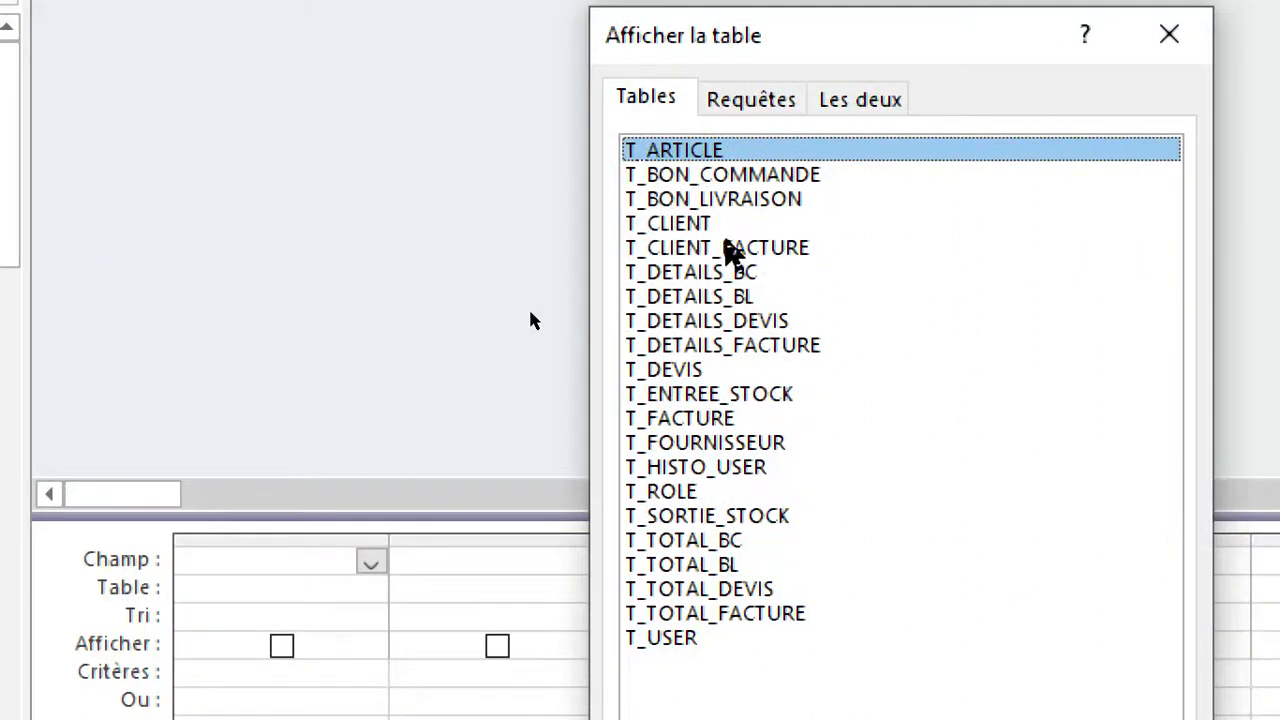
pyautogui.click(706, 225)
pyautogui.doubleClick(706, 225)
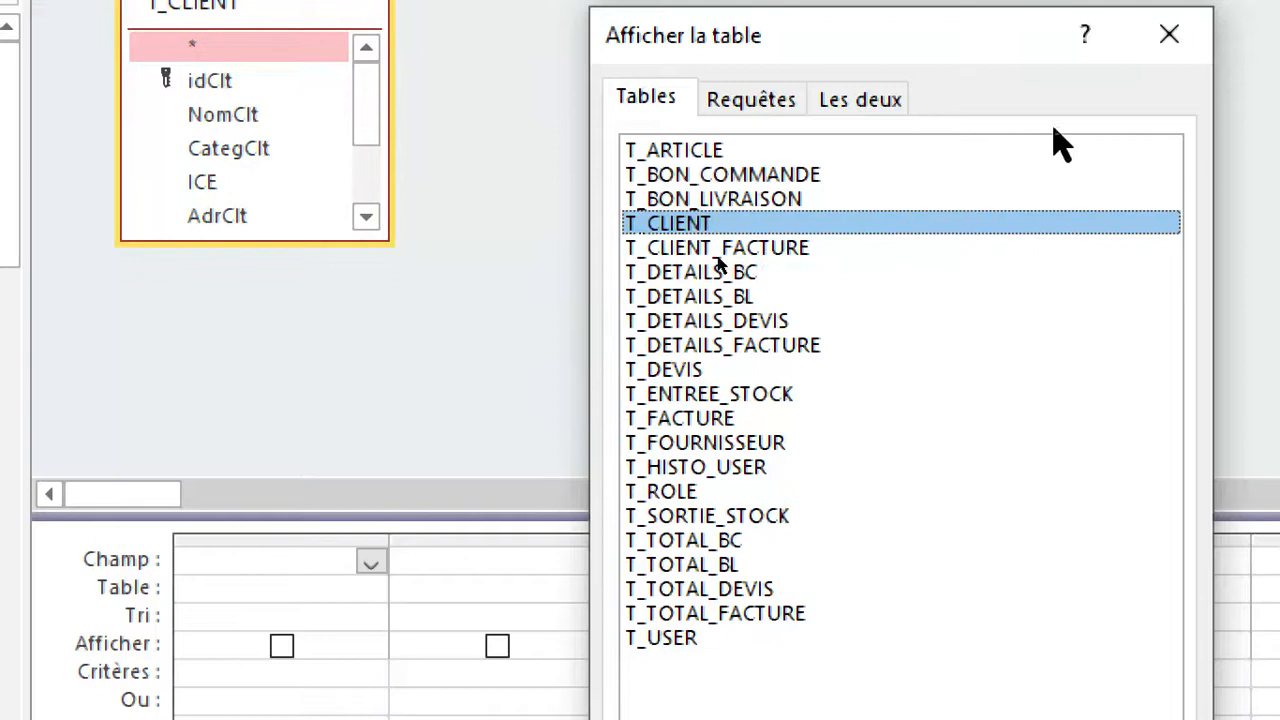
pyautogui.click(1169, 36)
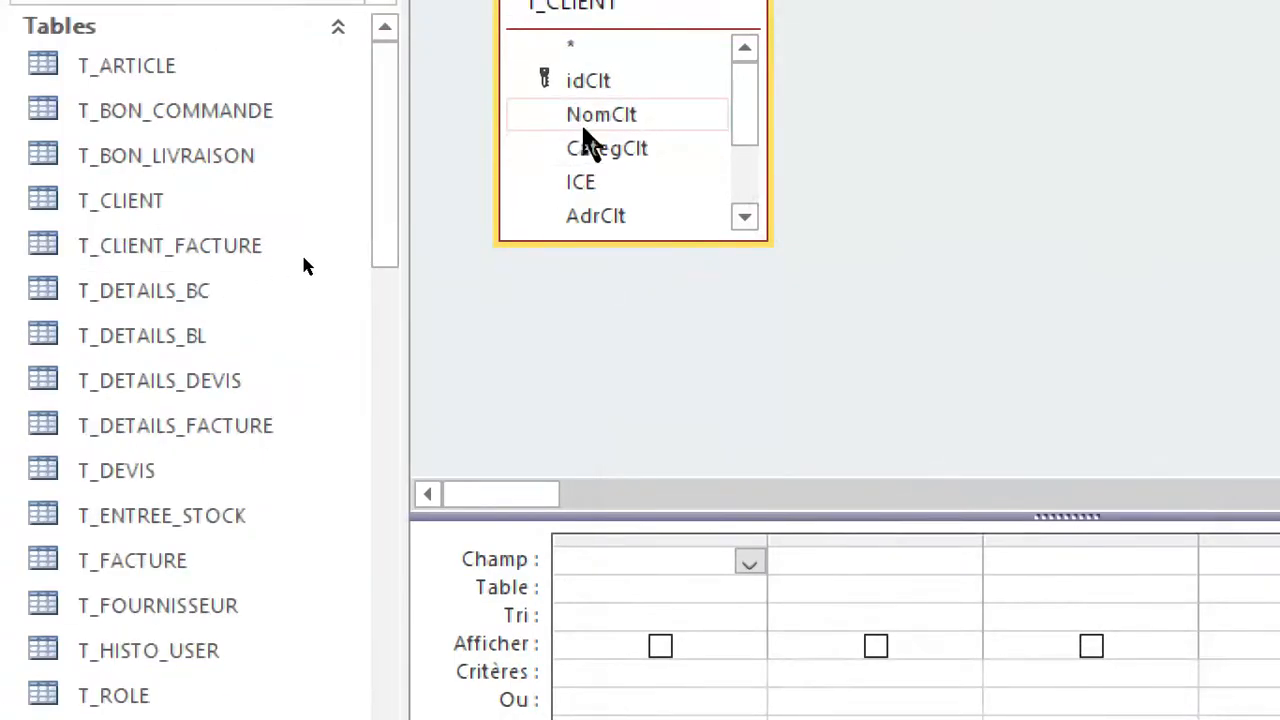
pyautogui.moveTo(600, 88); pyautogui.dragTo(660, 580)
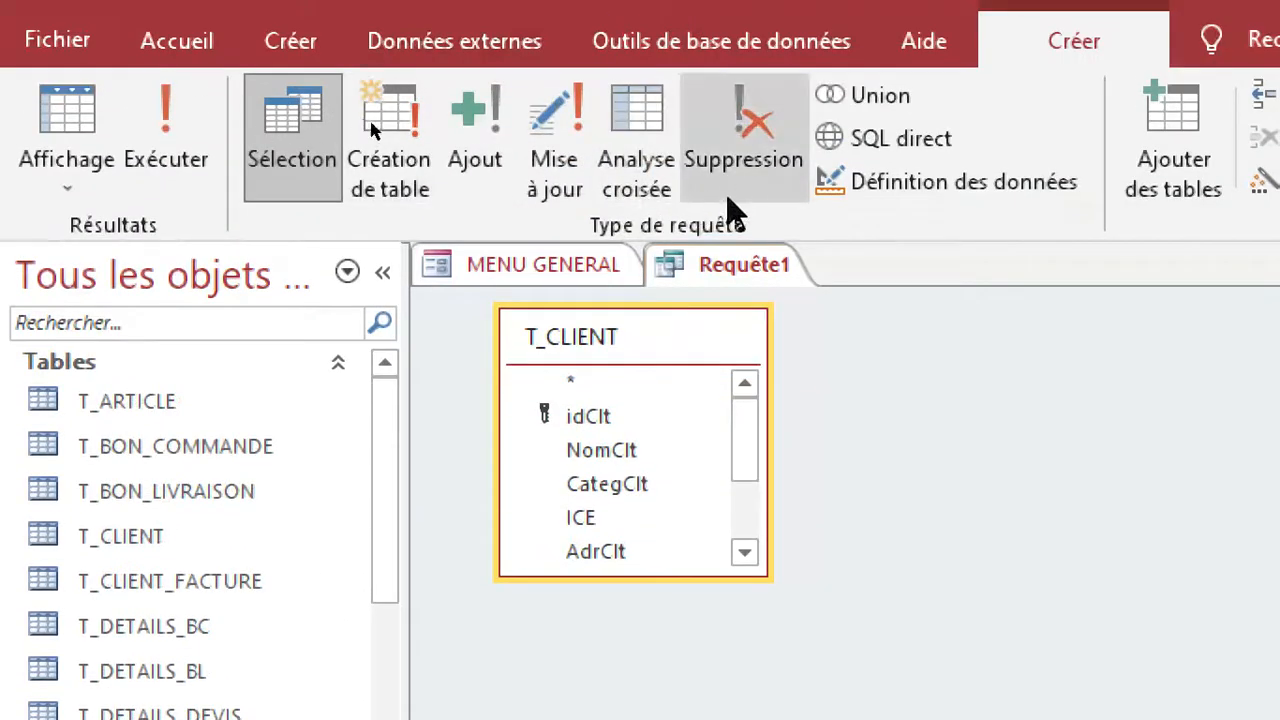
pyautogui.click(746, 168)
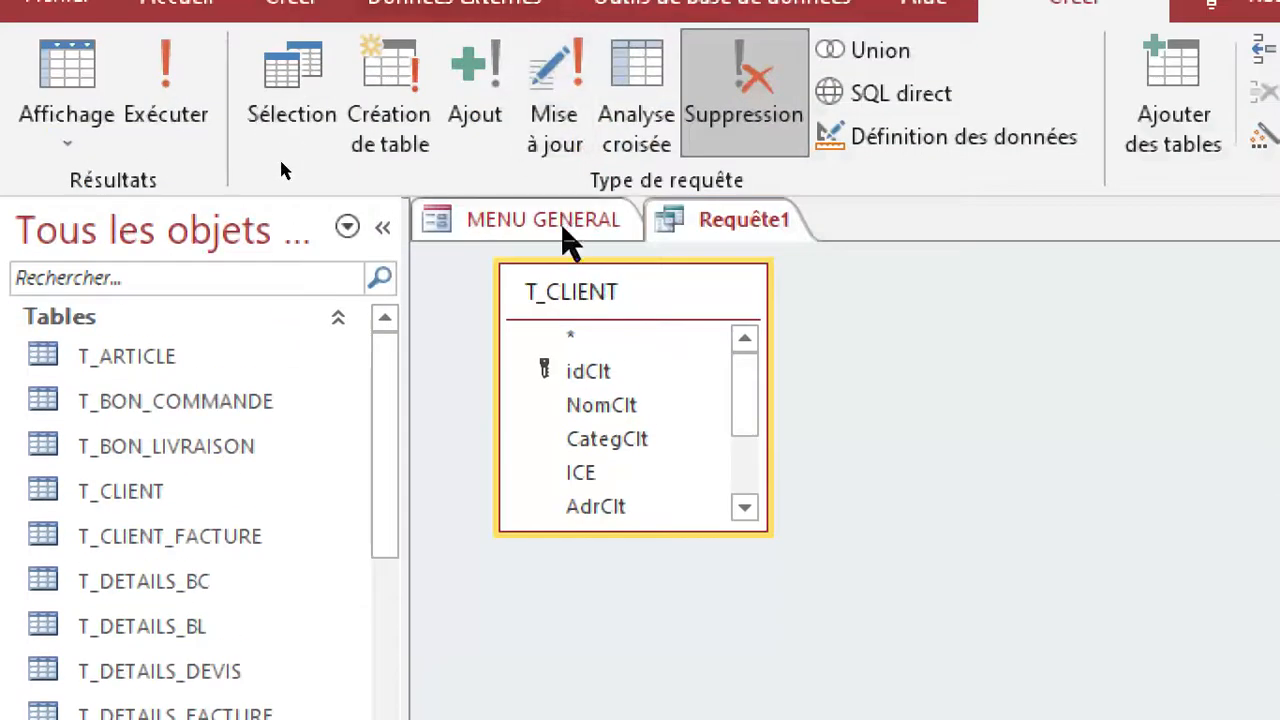
# Open the expression builder for the criteria of the idClt field in the delete query.
pyautogui.click(560, 222)
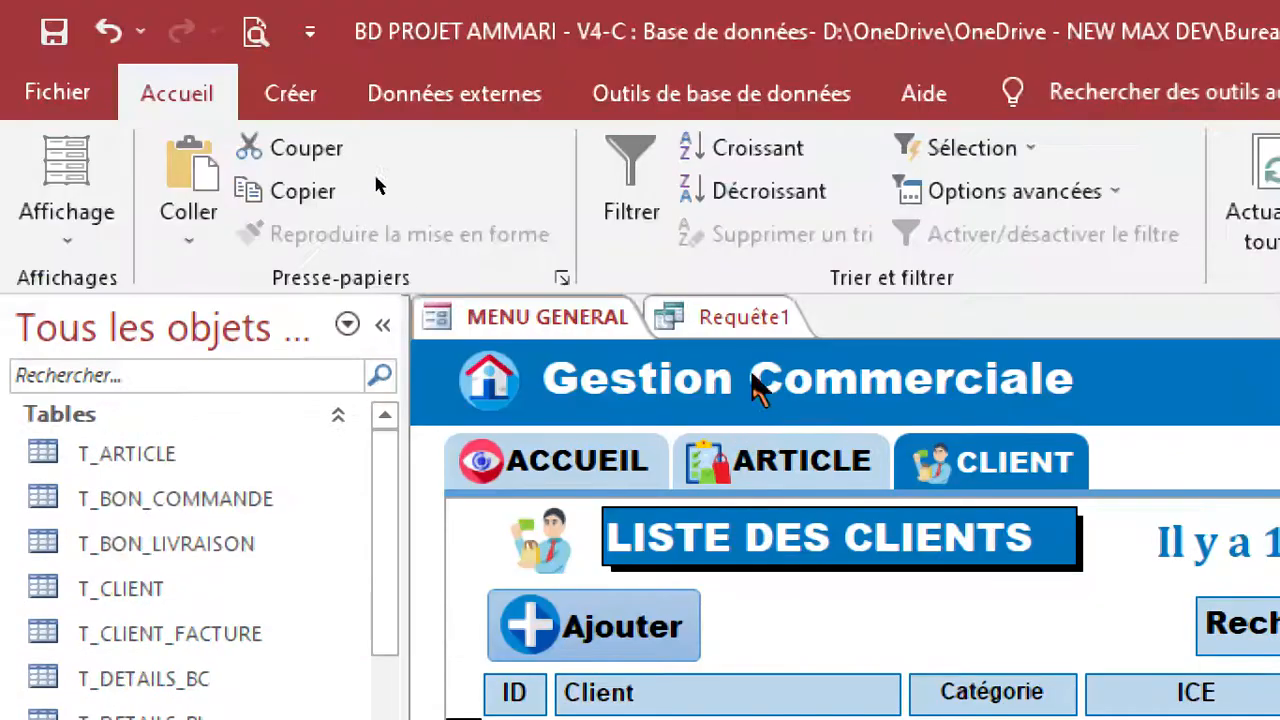
pyautogui.click(745, 318)
pyautogui.click(594, 360)
pyautogui.rightClick(597, 358)
pyautogui.click(571, 362)
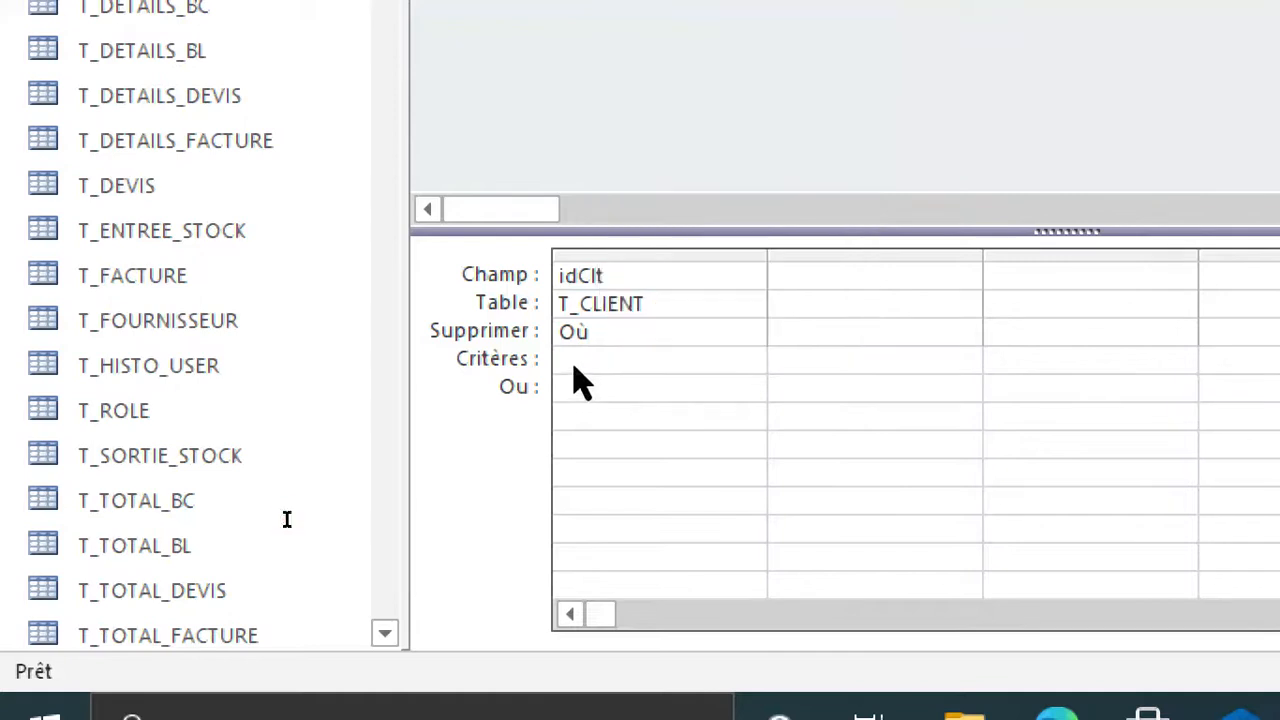
pyautogui.rightClick(572, 362)
pyautogui.click(568, 358)
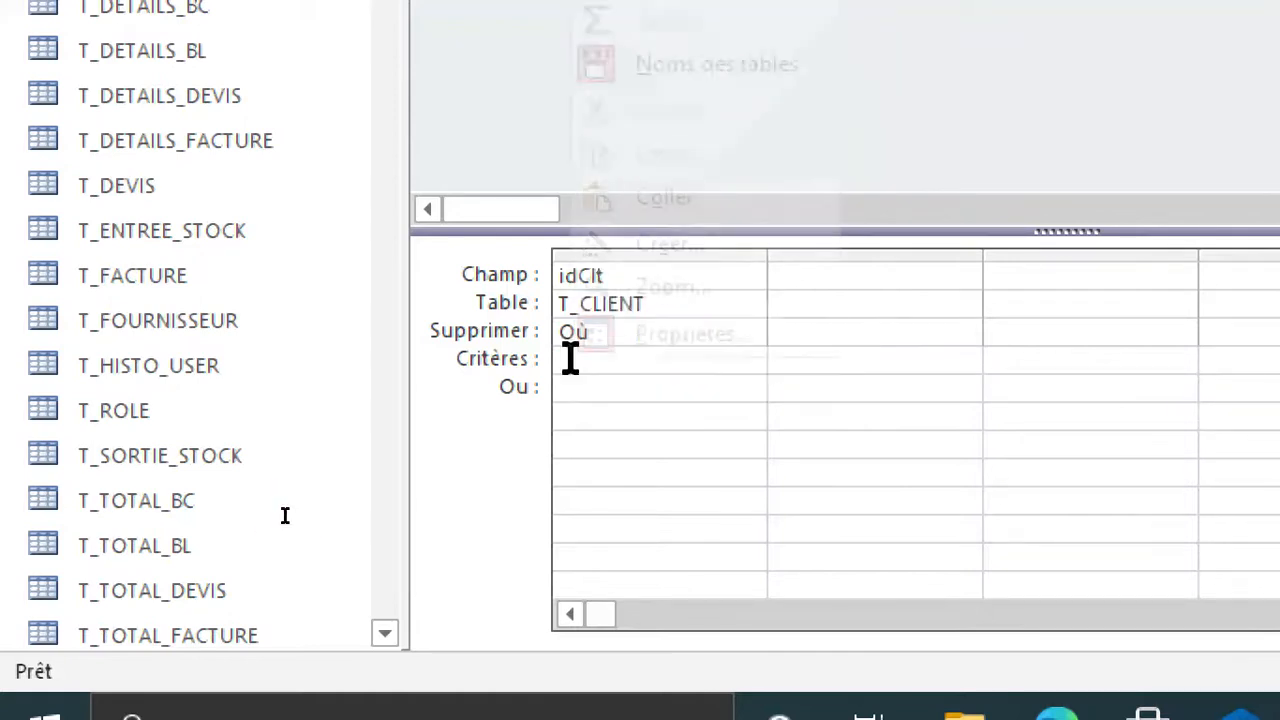
pyautogui.rightClick(570, 358)
pyautogui.click(636, 242)
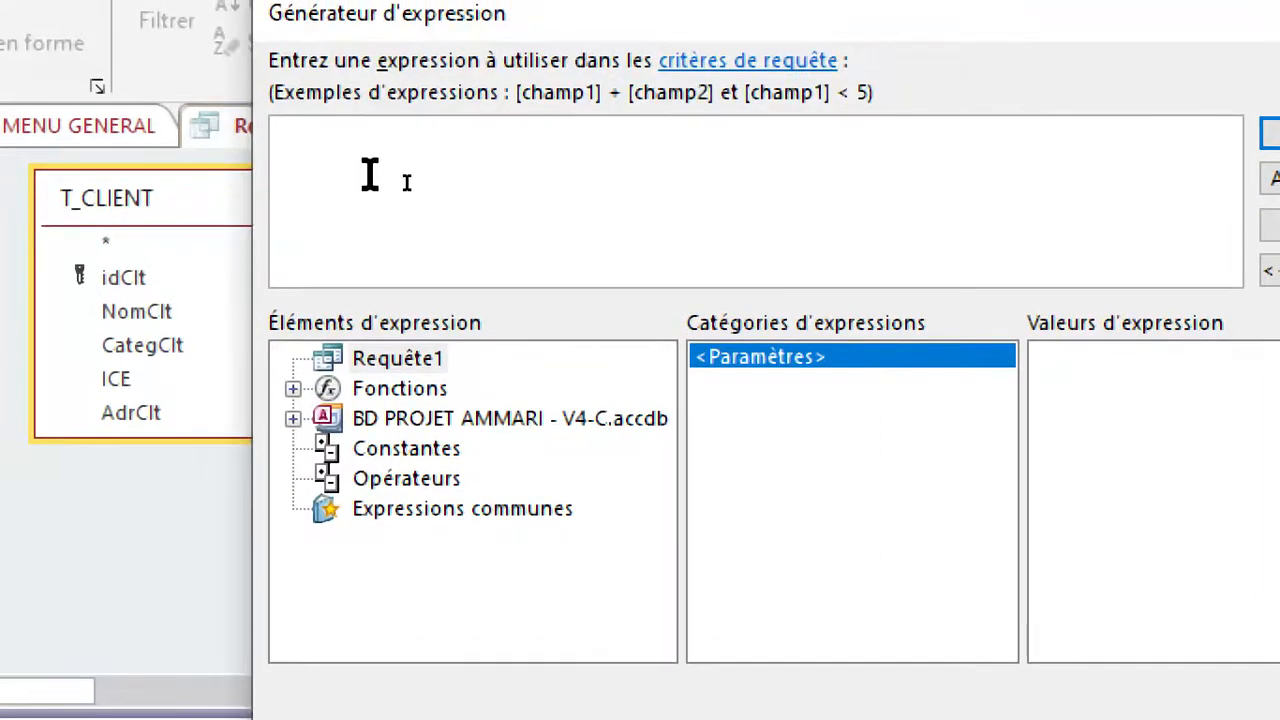
# Build the criteria expression from the idClt control of F_LISTE_CLIENTS within the loaded form F_MENU.
pyautogui.click(338, 164)
pyautogui.doubleClick(440, 420)
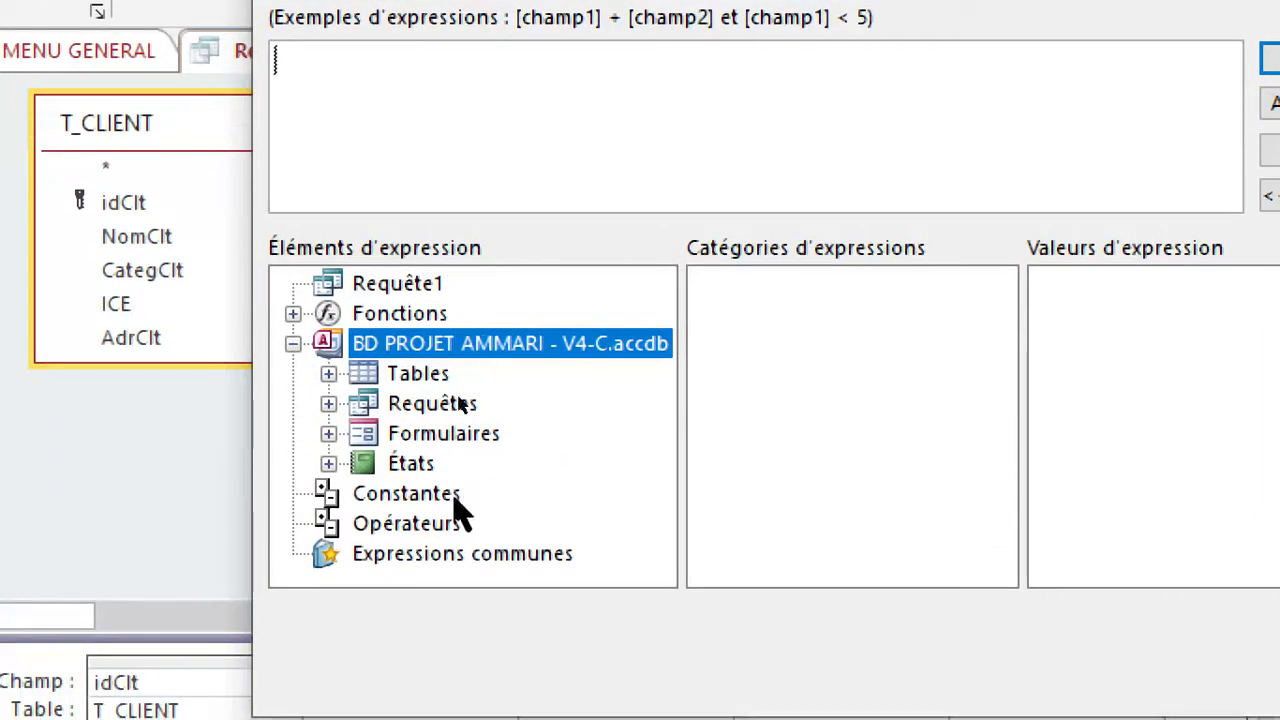
pyautogui.doubleClick(450, 436)
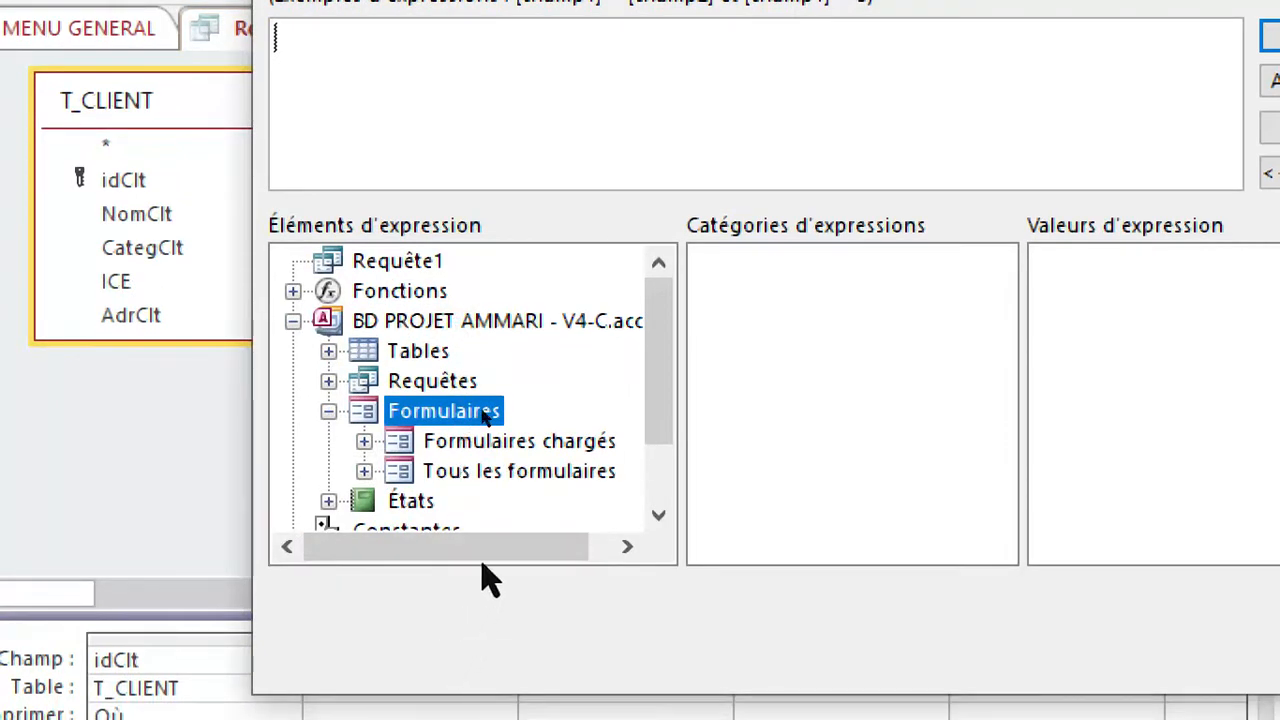
pyautogui.doubleClick(470, 443)
pyautogui.doubleClick(500, 470)
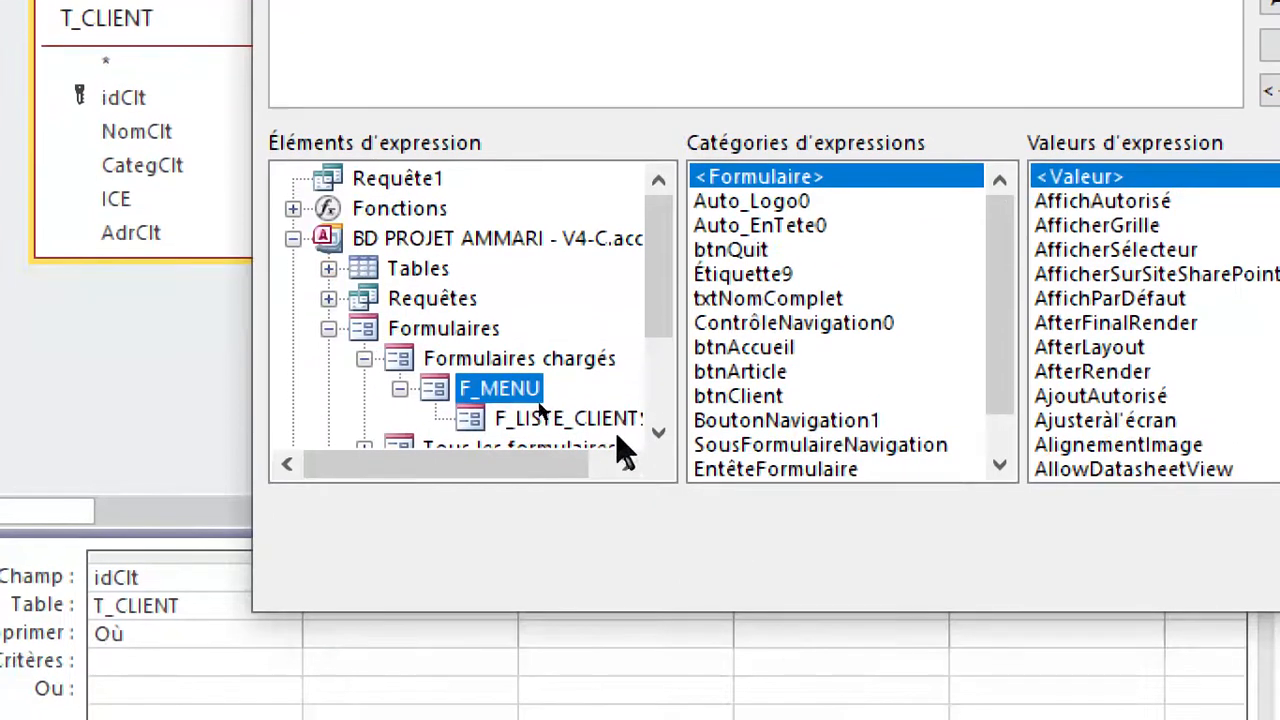
pyautogui.click(630, 500)
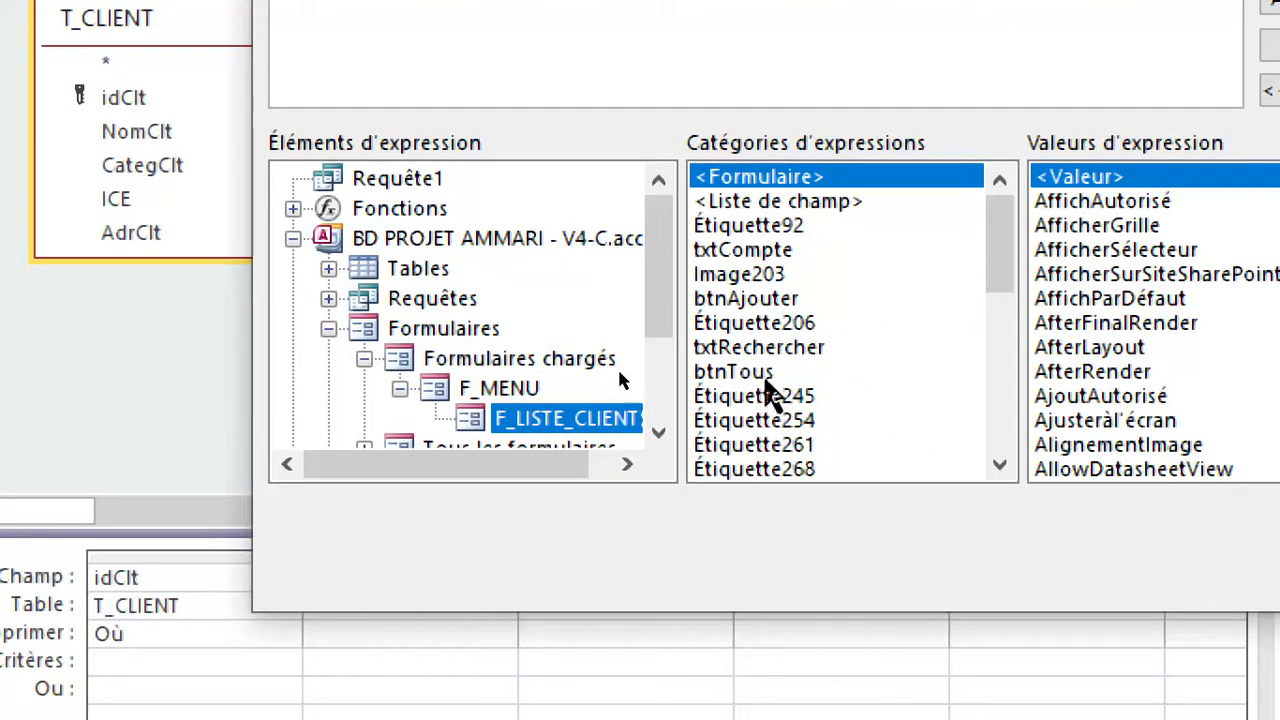
pyautogui.moveTo(1005, 256); pyautogui.dragTo(1000, 345)
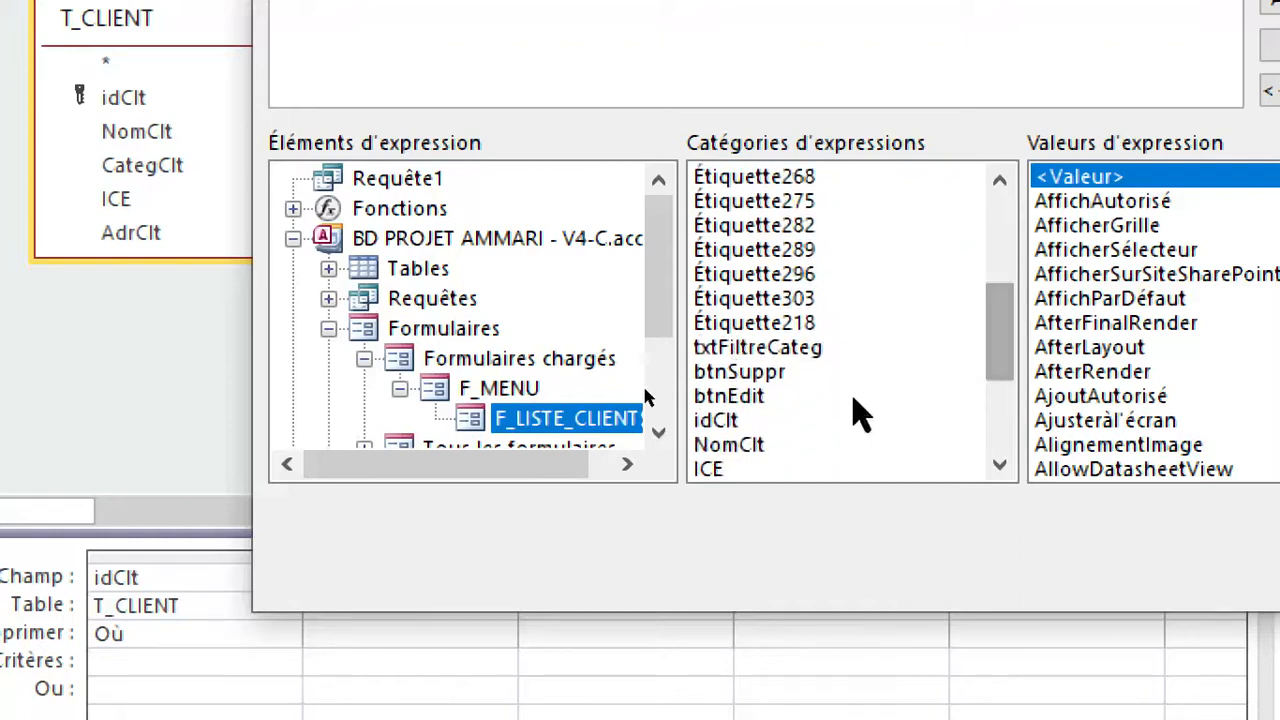
pyautogui.click(735, 421)
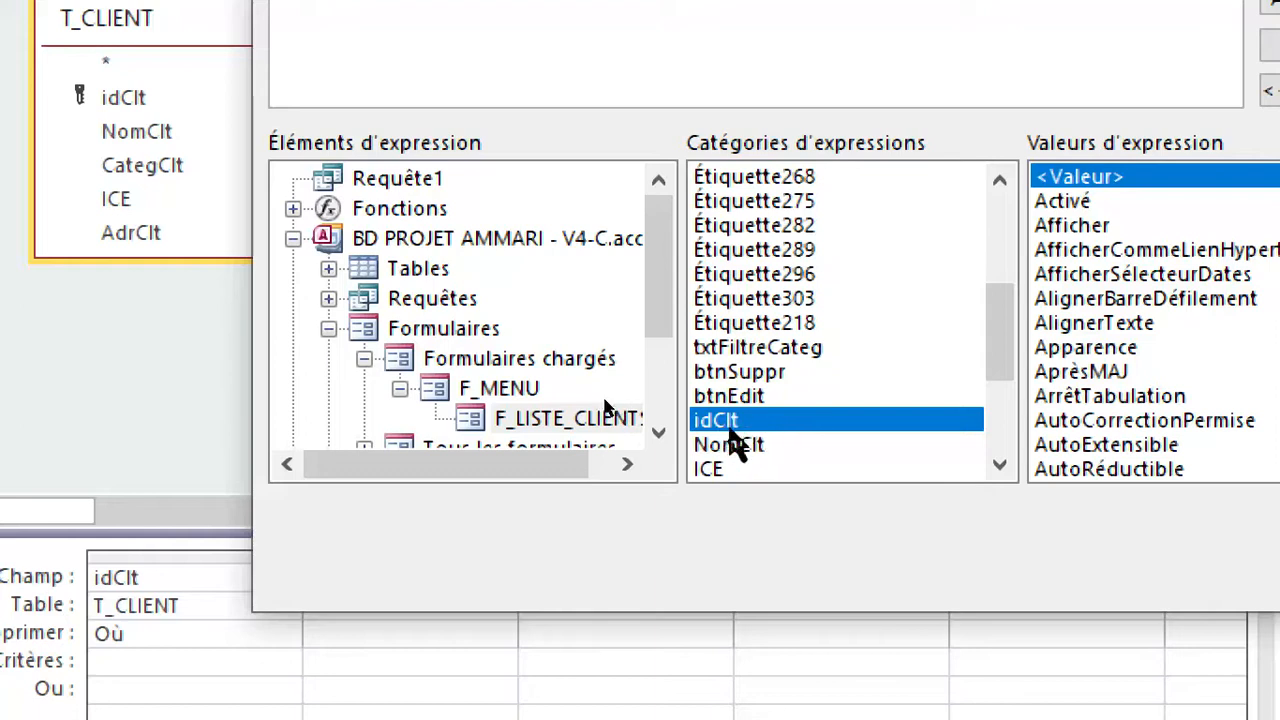
pyautogui.doubleClick(728, 421)
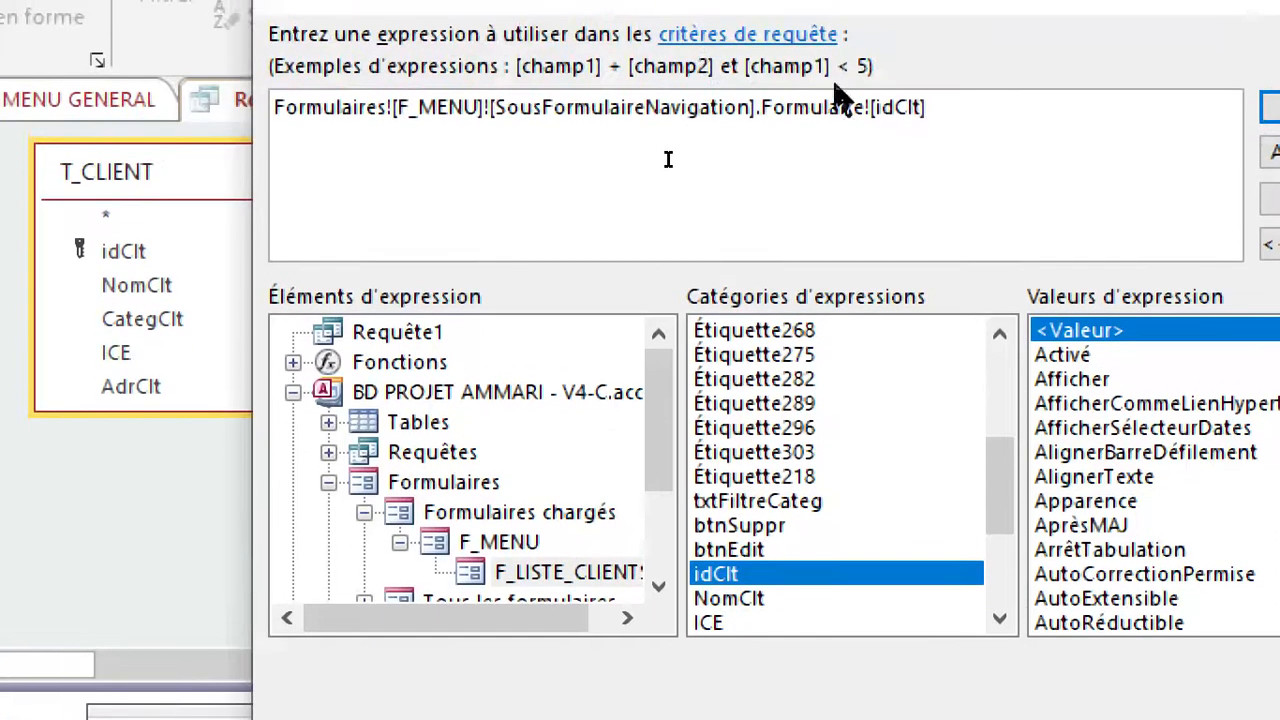
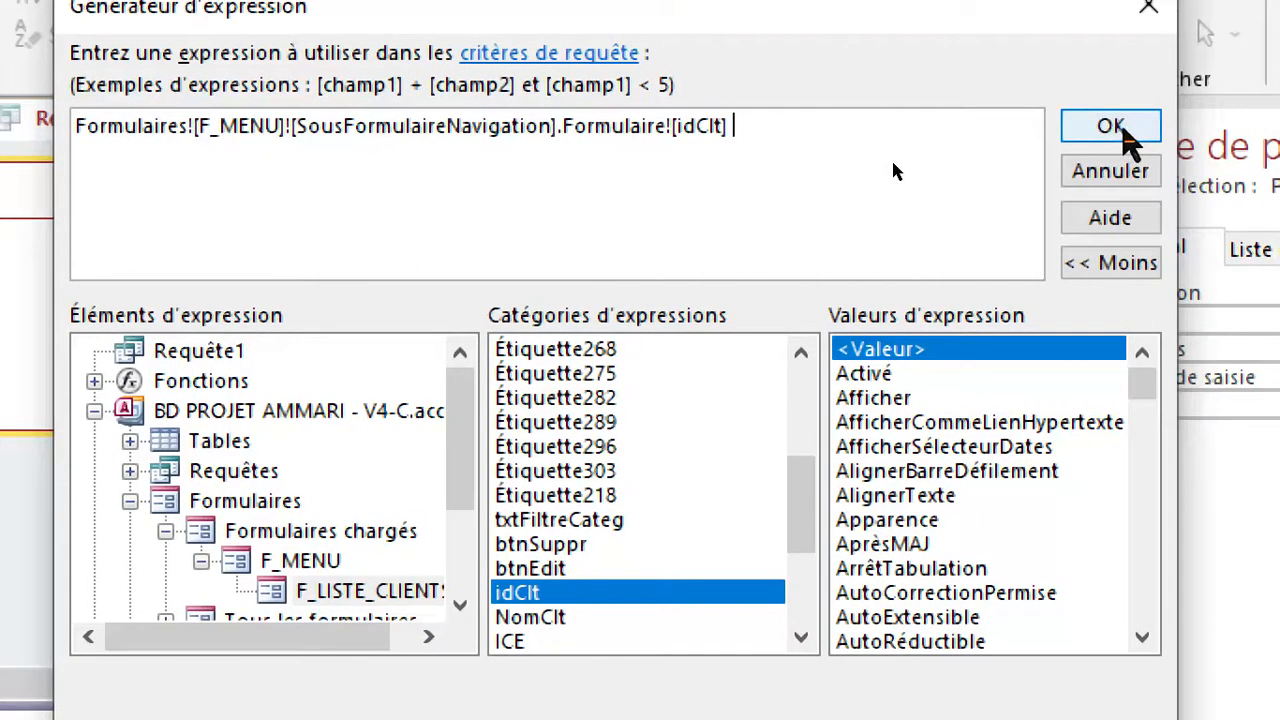
# Accept the criteria expression, save the delete query as R_SUPPR_CLIENT and close it.
pyautogui.click(1110, 126)
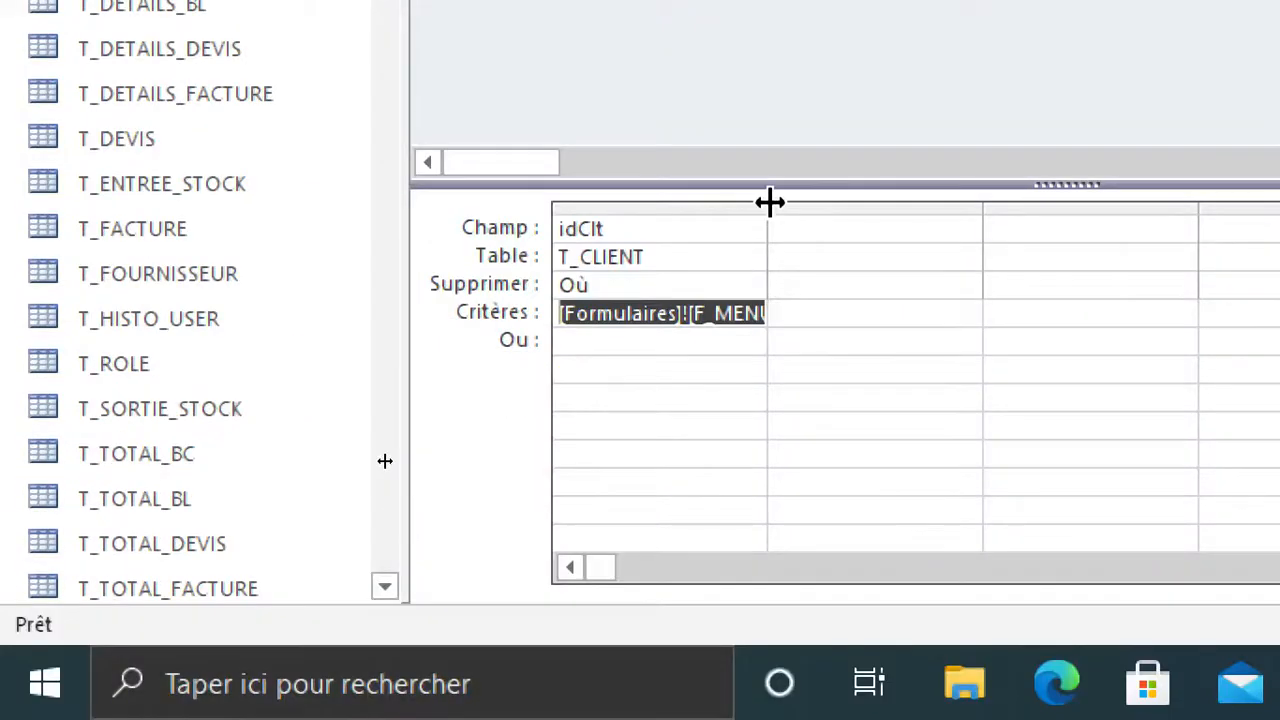
pyautogui.doubleClick(768, 270)
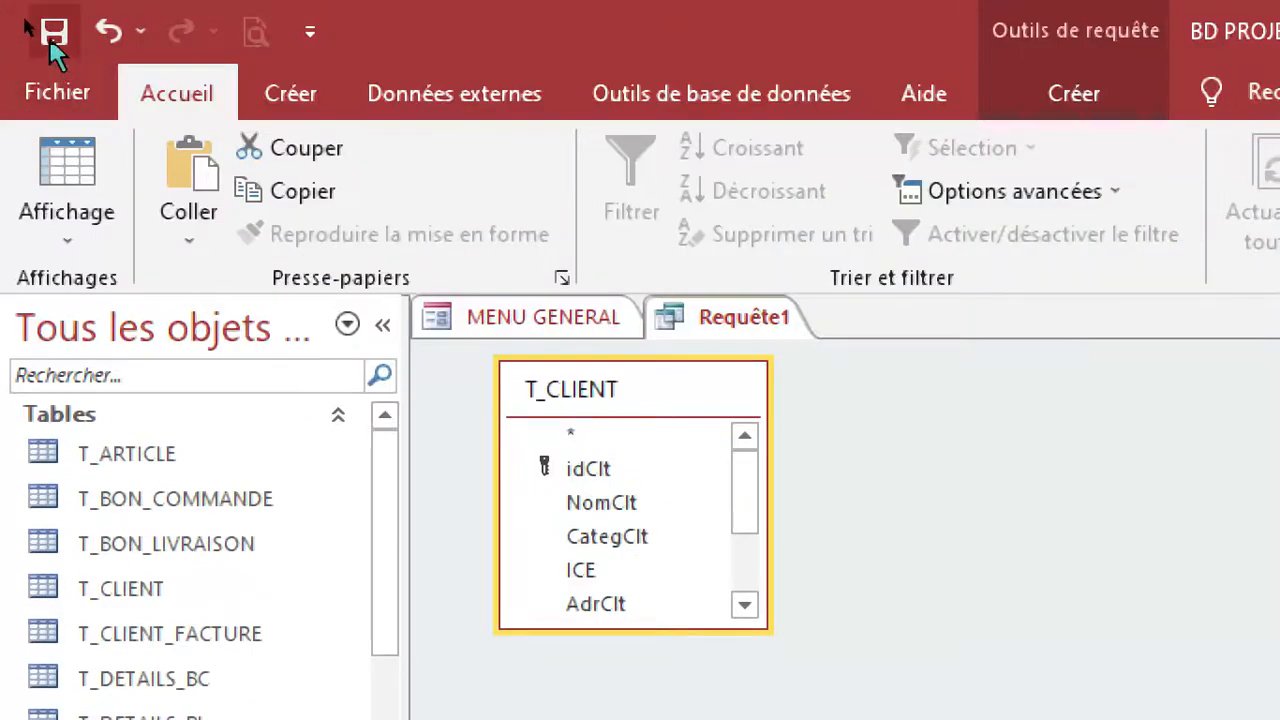
pyautogui.click(52, 32)
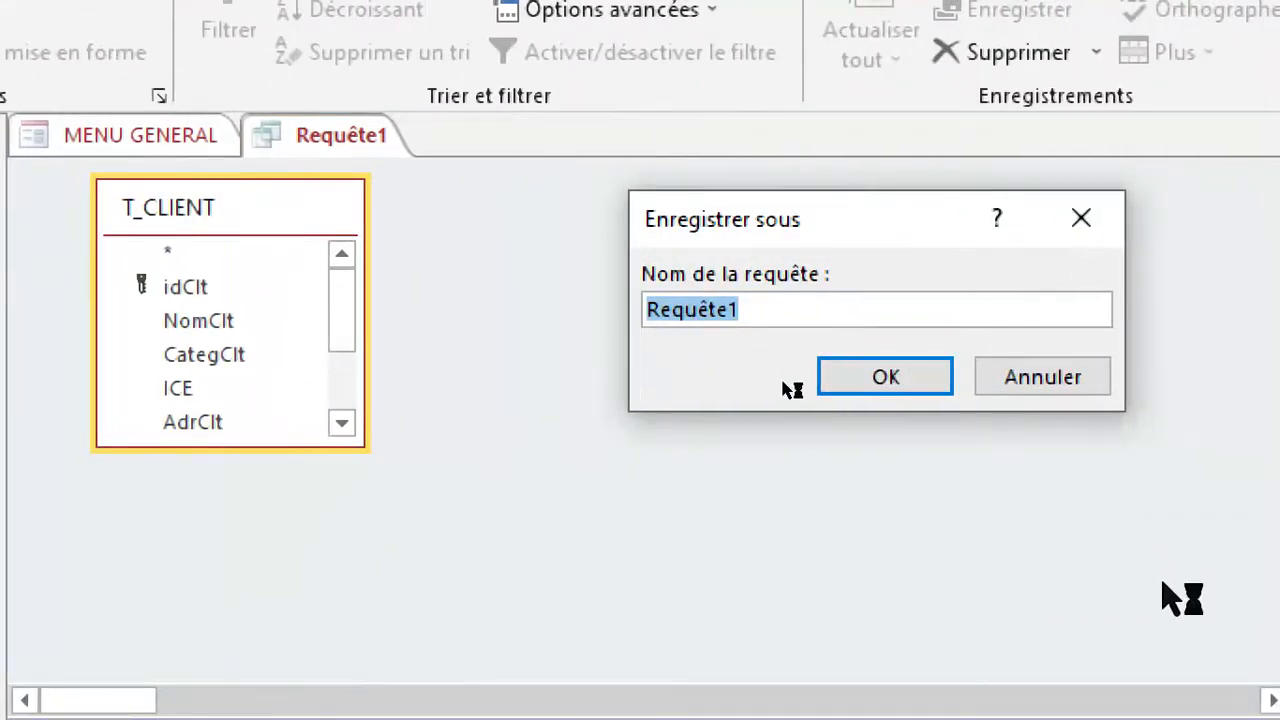
pyautogui.write('R_SUPPR_CLIENT')
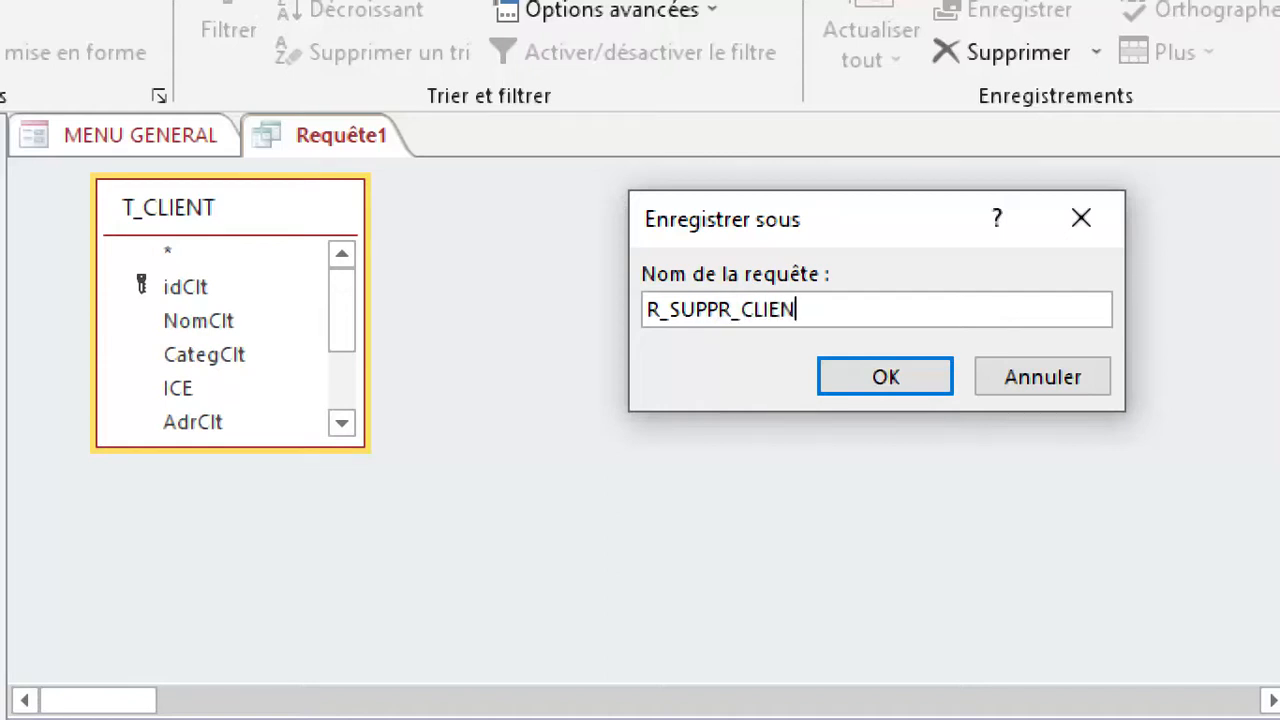
pyautogui.click(885, 380)
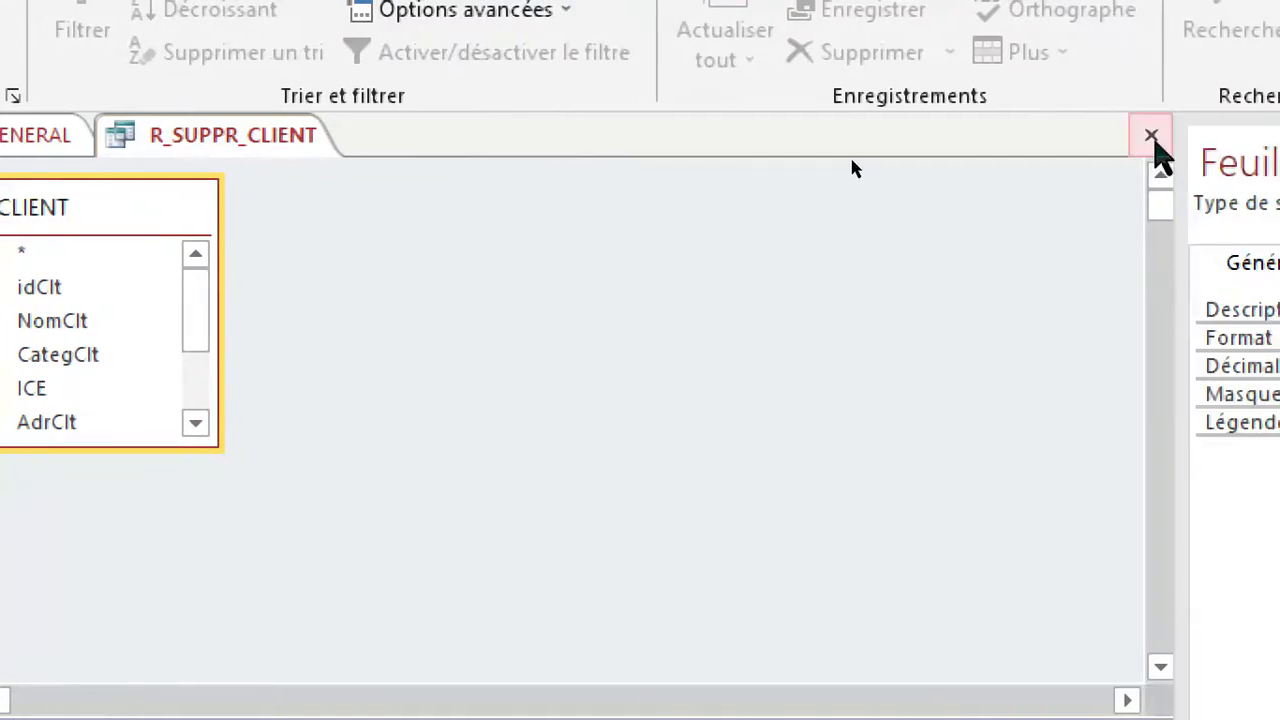
pyautogui.click(1259, 134)
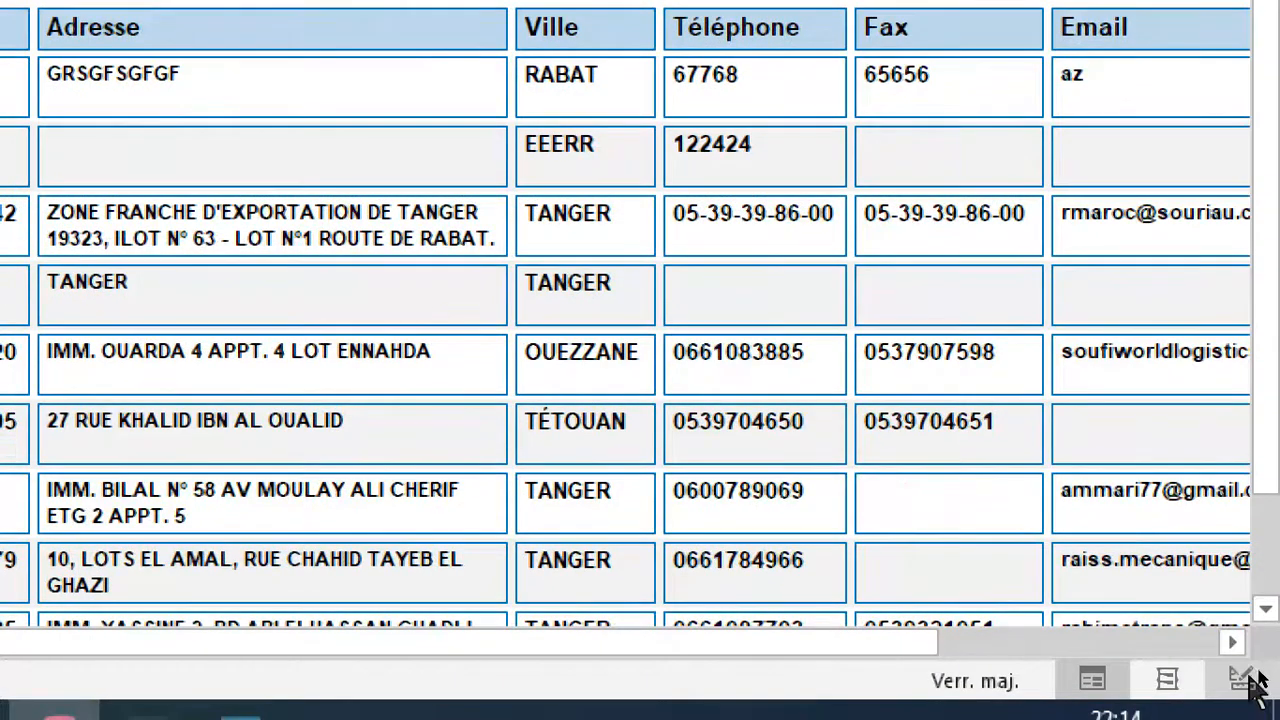
# Switch the F_MENU form to design view and collapse the navigation pane.
pyautogui.click(1248, 682)
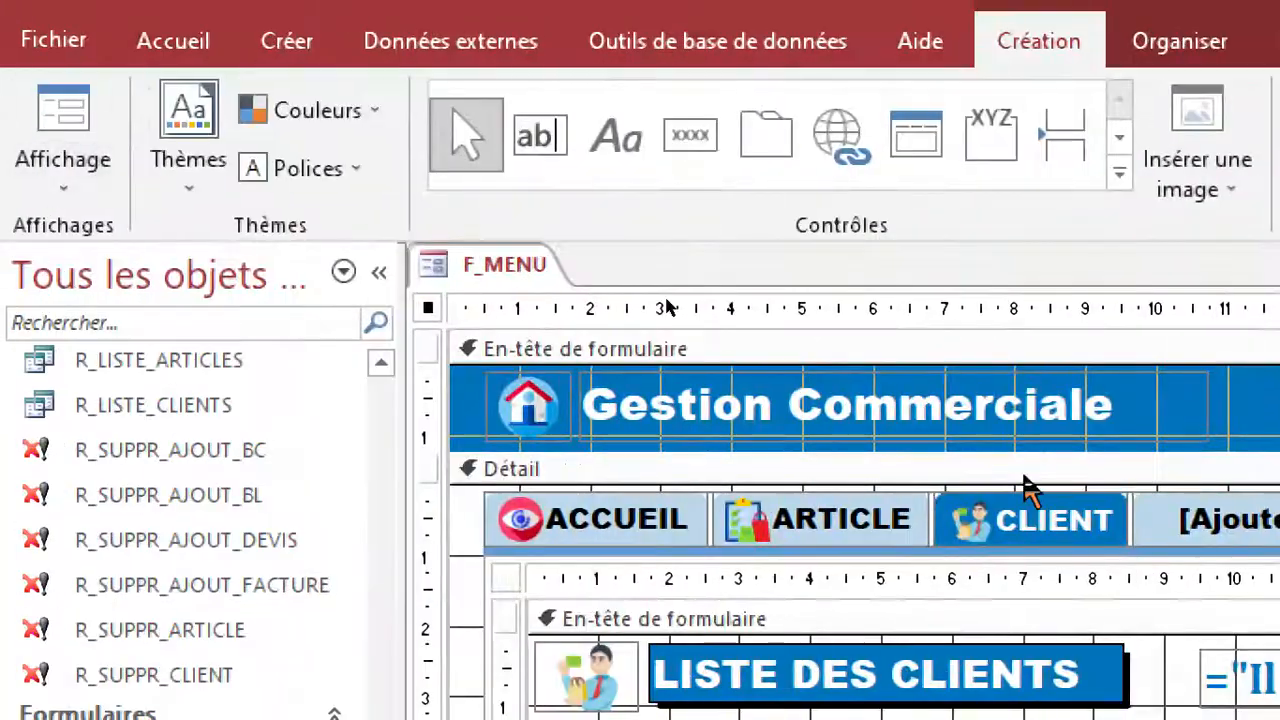
pyautogui.click(1249, 271)
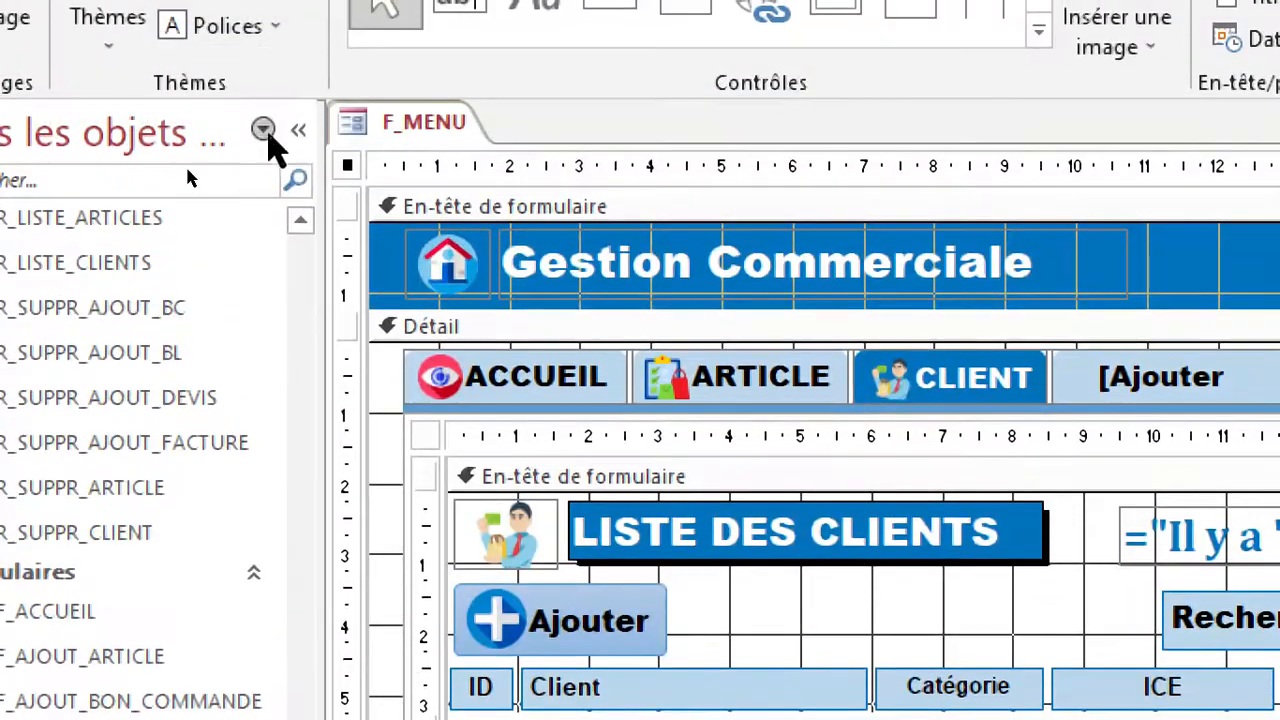
pyautogui.click(298, 130)
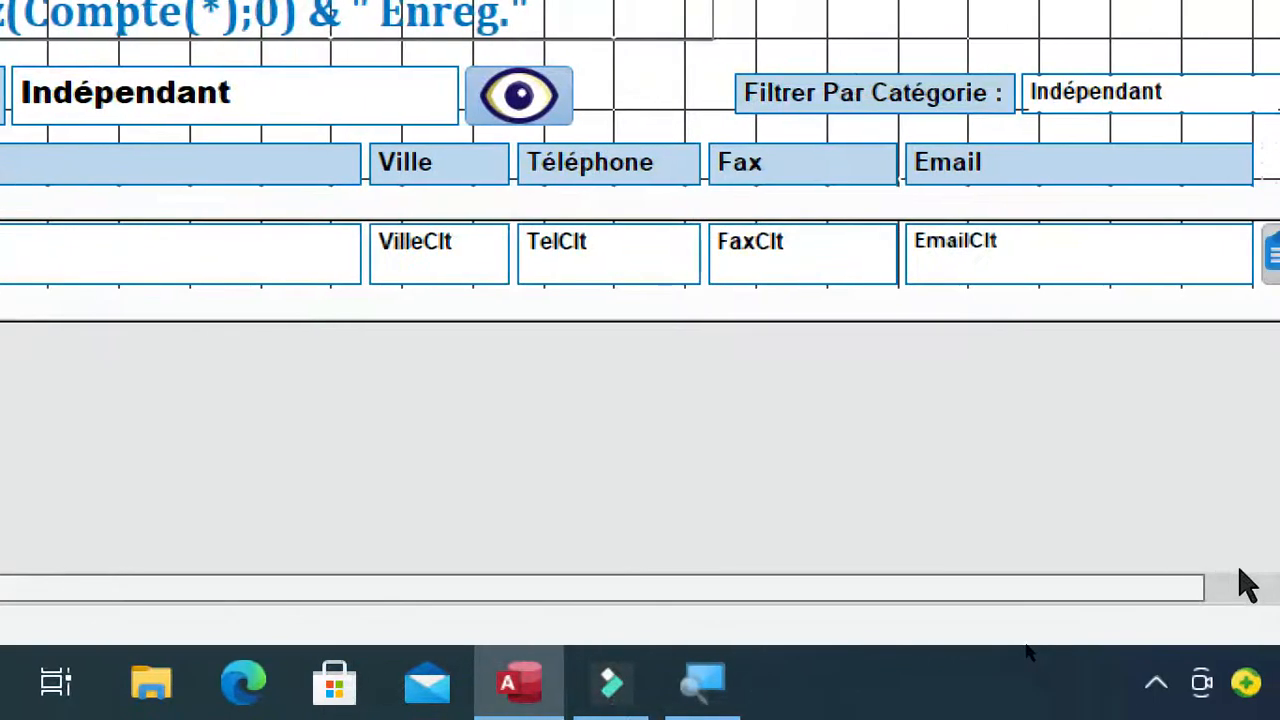
# Open the embedded on-click macro of the client list's delete button, btnSuppr.
pyautogui.moveTo(1240, 570); pyautogui.dragTo(1246, 577)
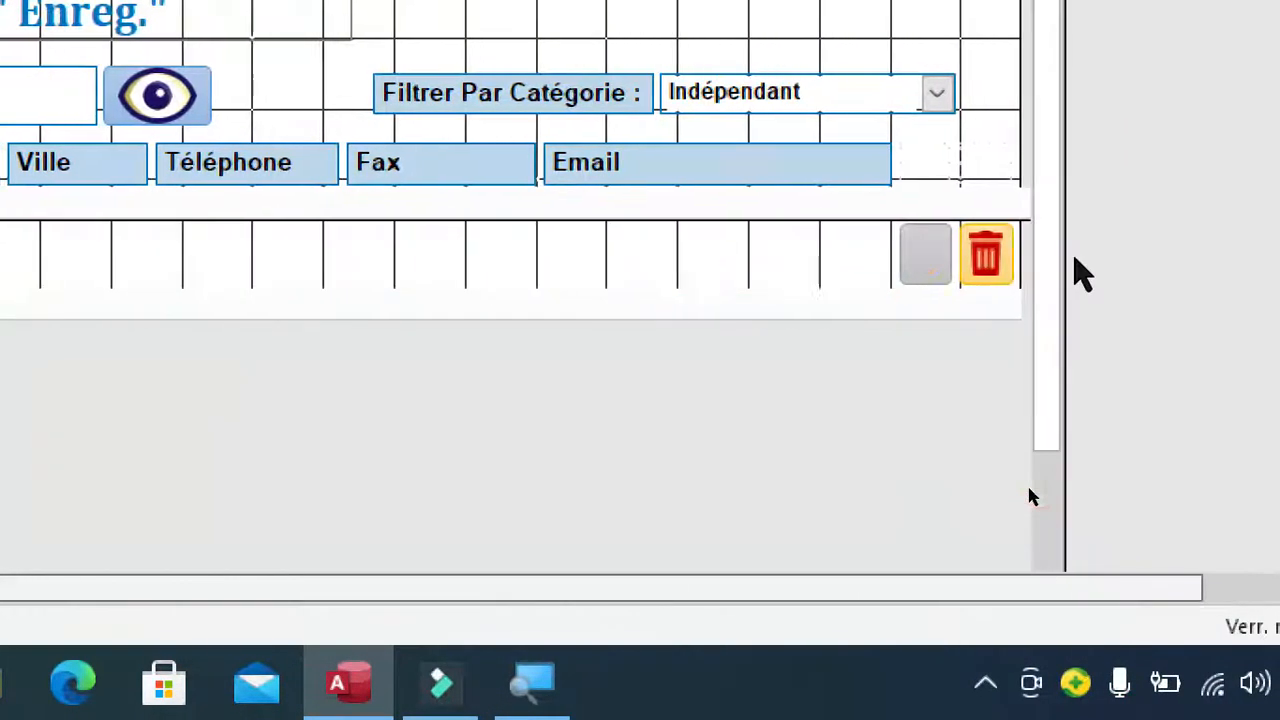
pyautogui.hscroll(5, 1075, 260)
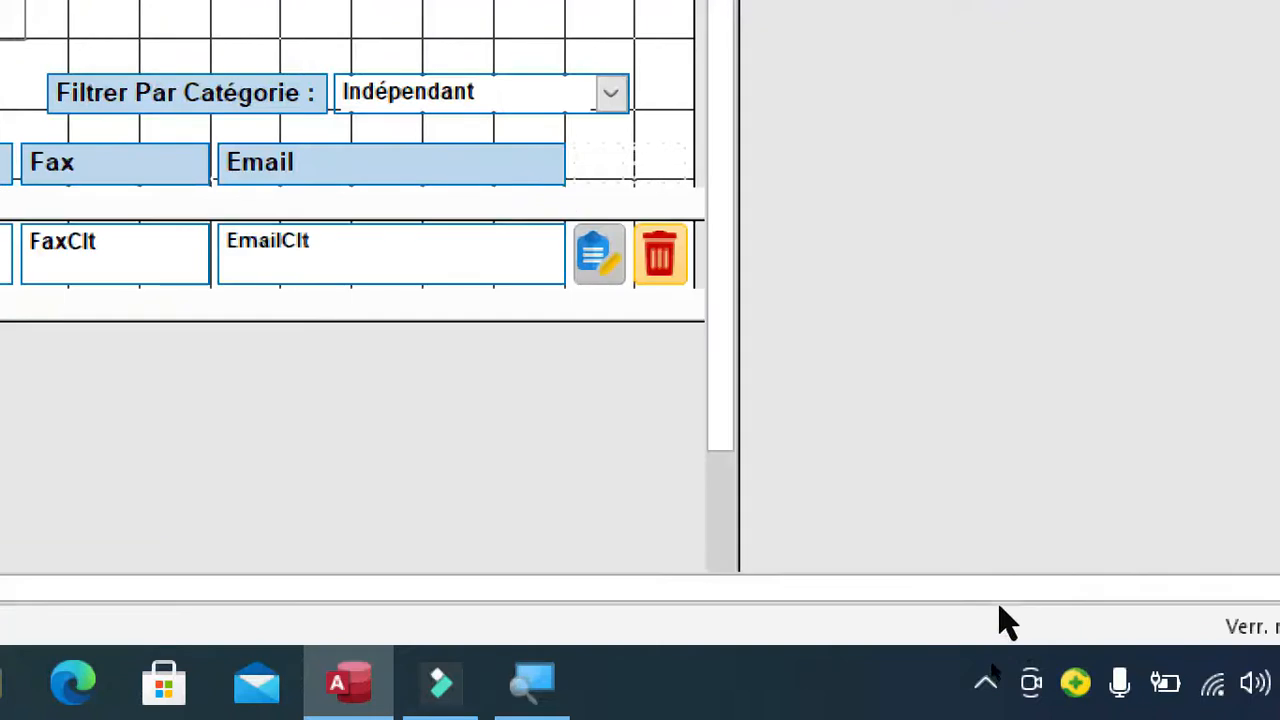
pyautogui.hscroll(-3, 797, 606)
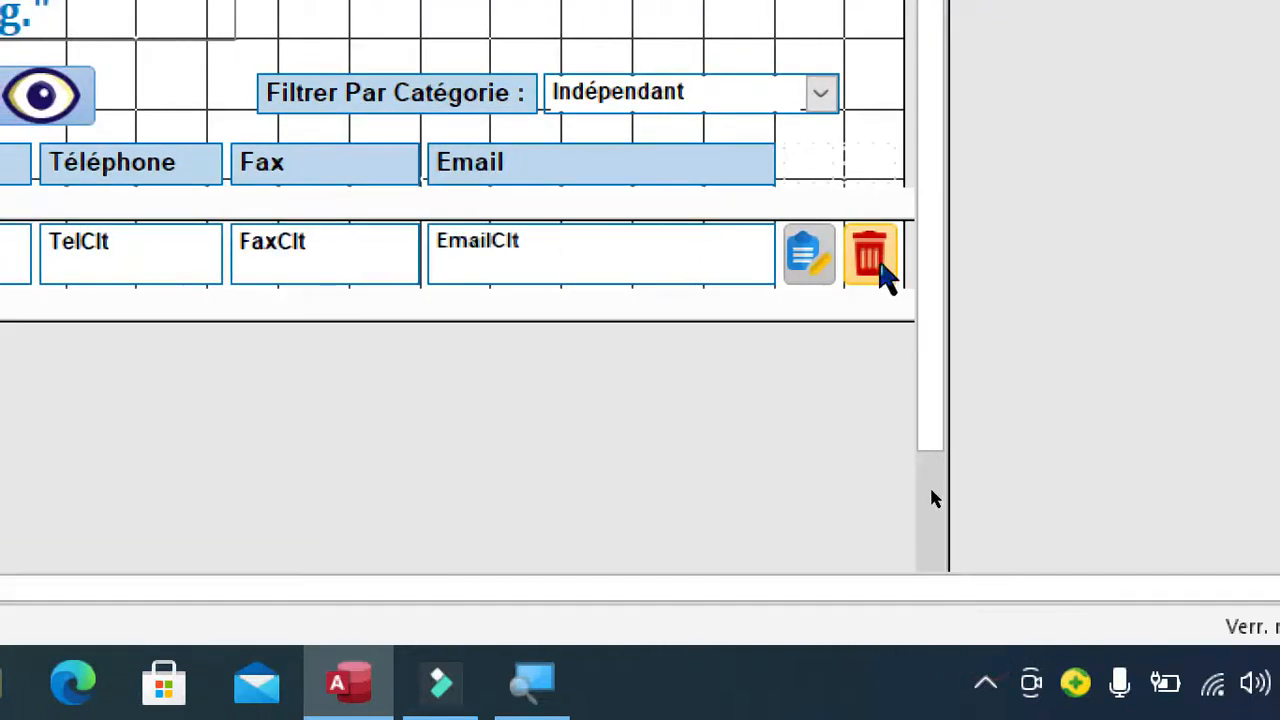
pyautogui.click(872, 265)
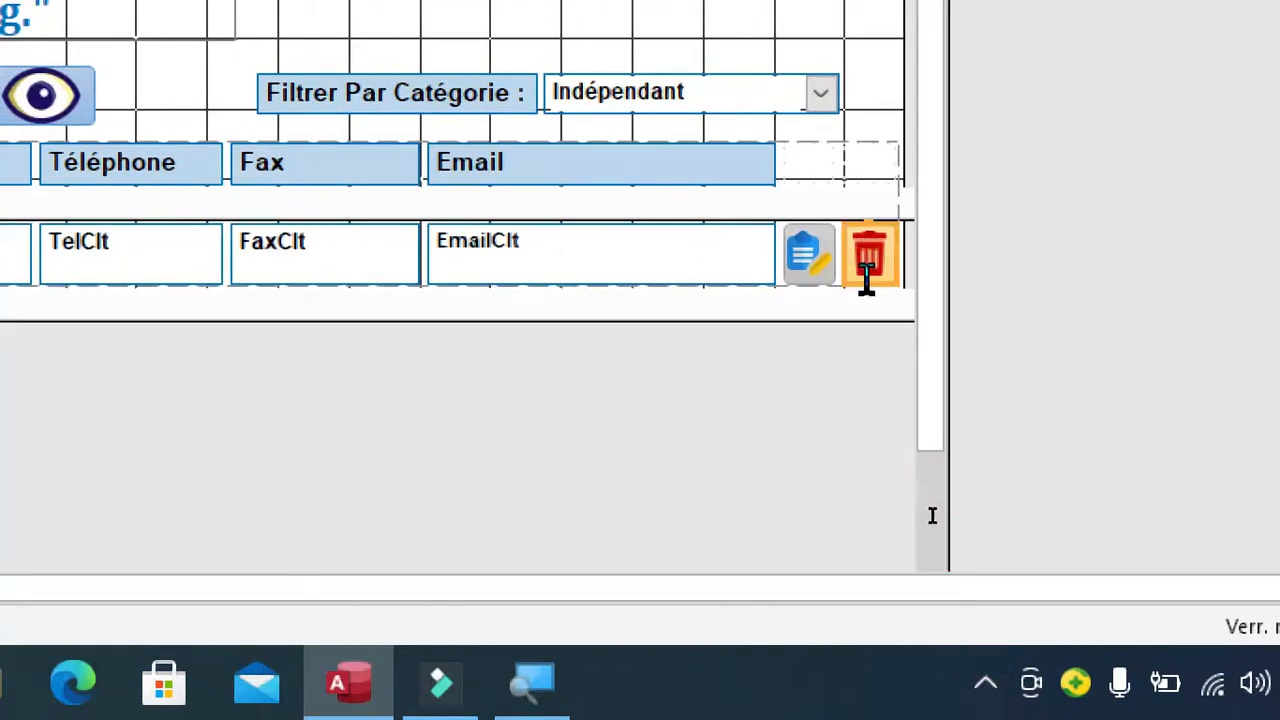
pyautogui.press('F4')
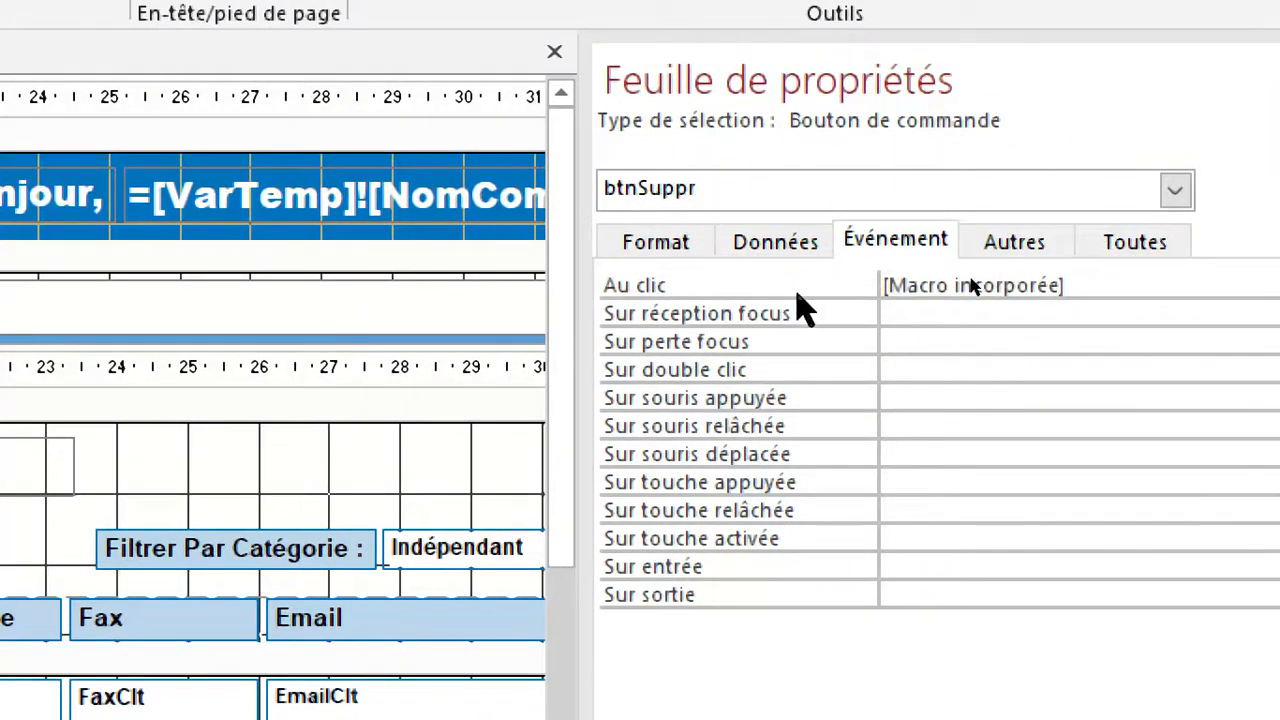
pyautogui.click(970, 285)
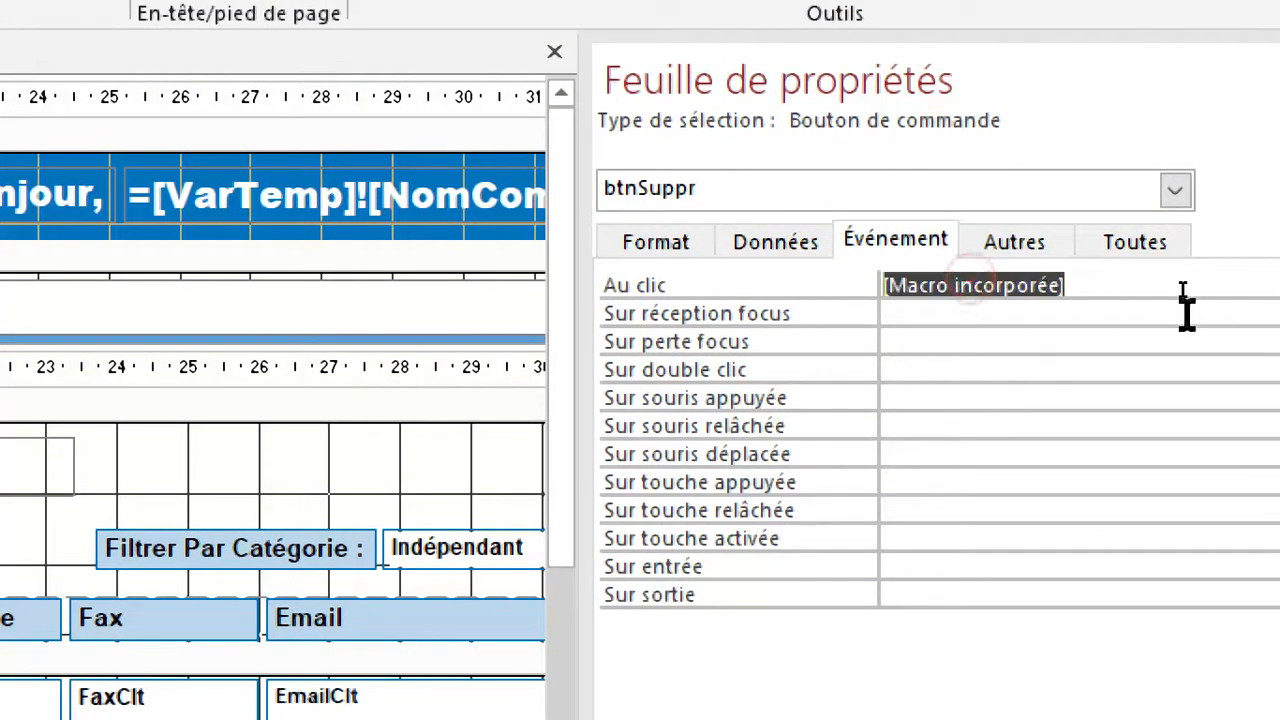
pyautogui.click(1243, 285)
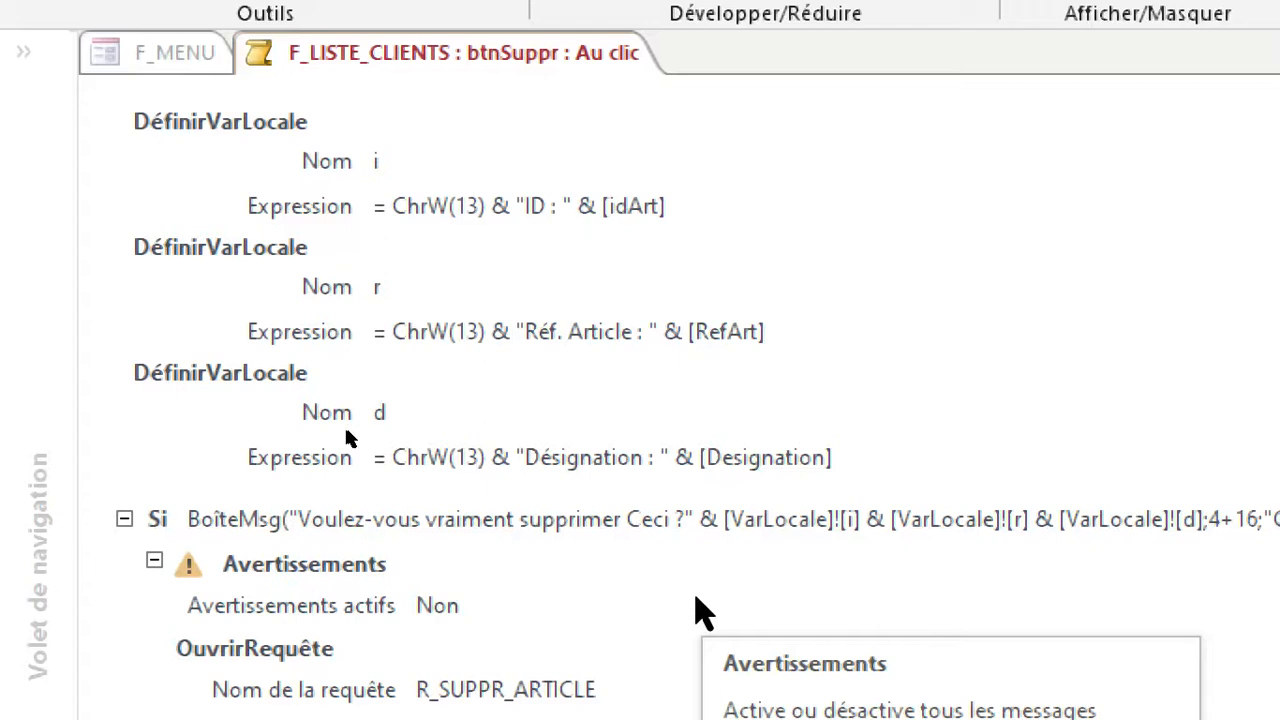
# Replace the idArt field with [idClt] in the expression of local variable i.
pyautogui.click(212, 176)
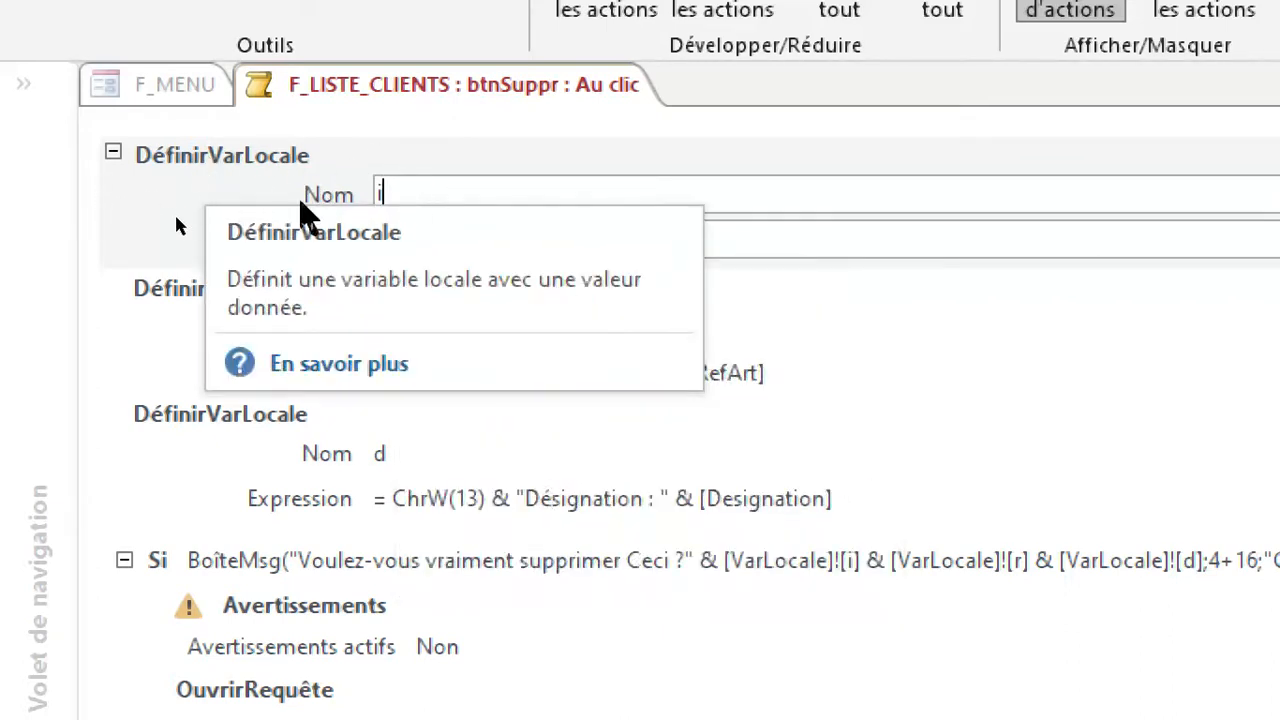
pyautogui.write('i')
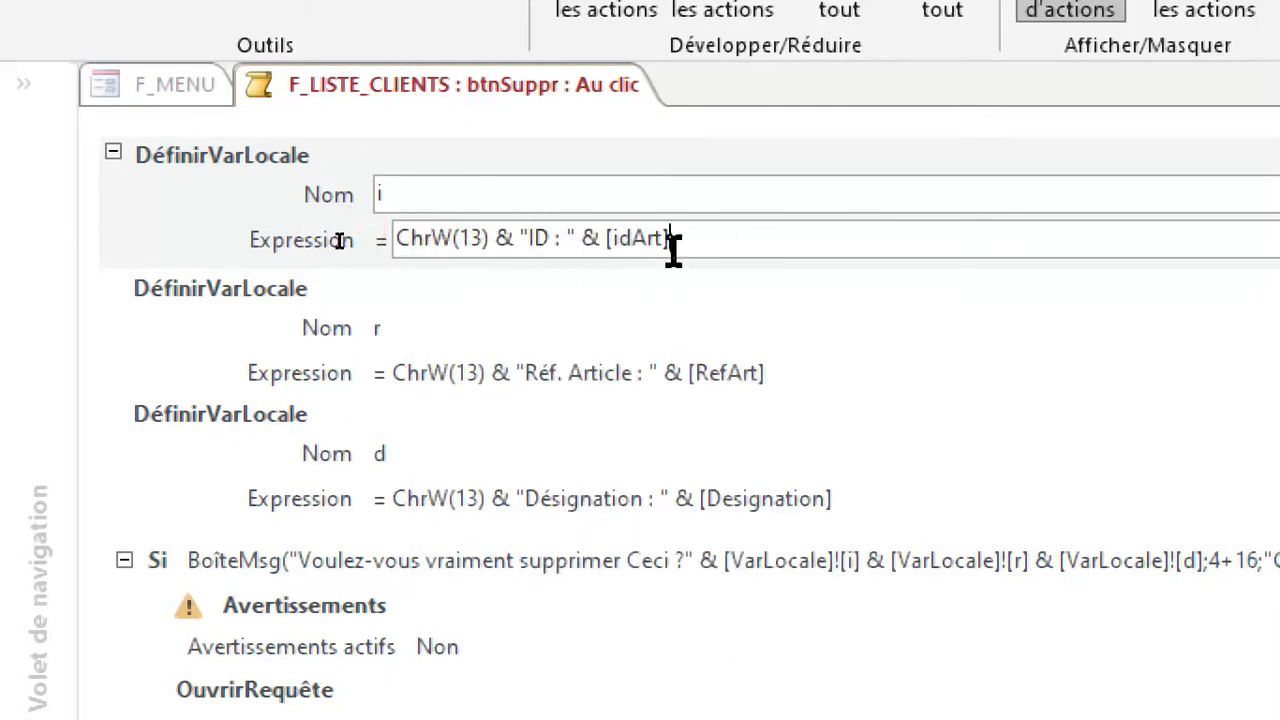
pyautogui.press('BackSpace')
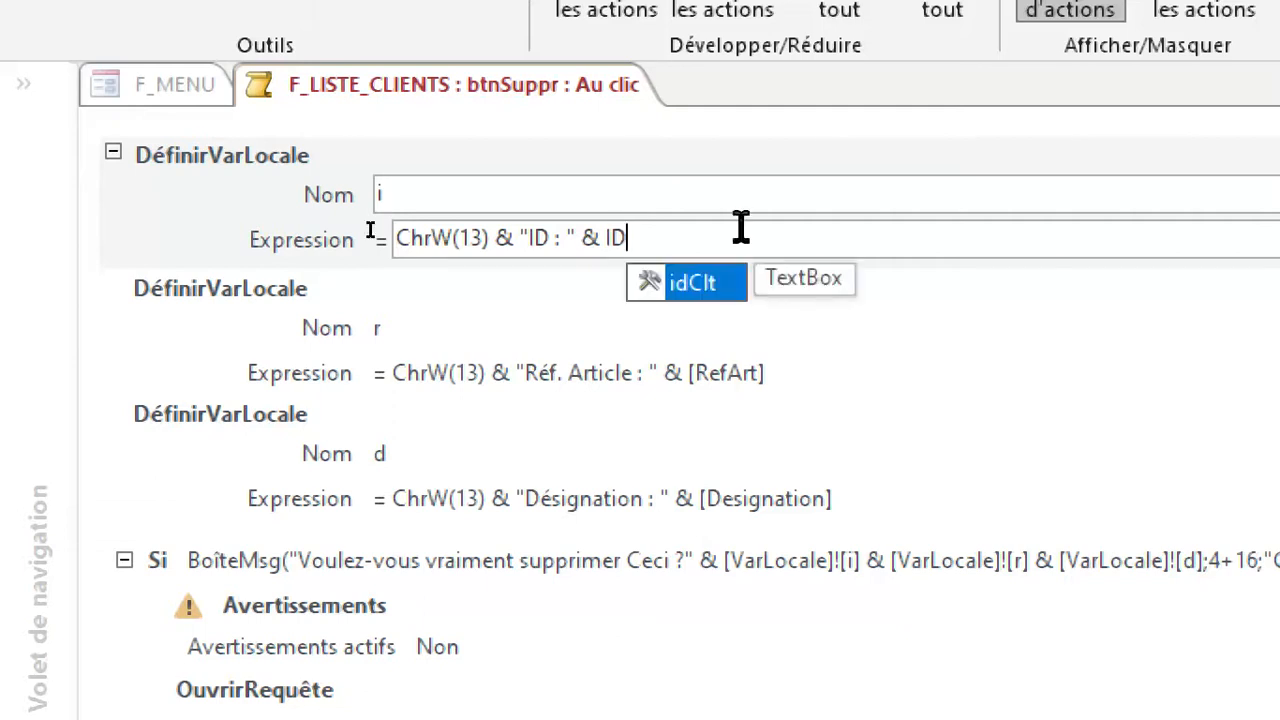
pyautogui.doubleClick(688, 285)
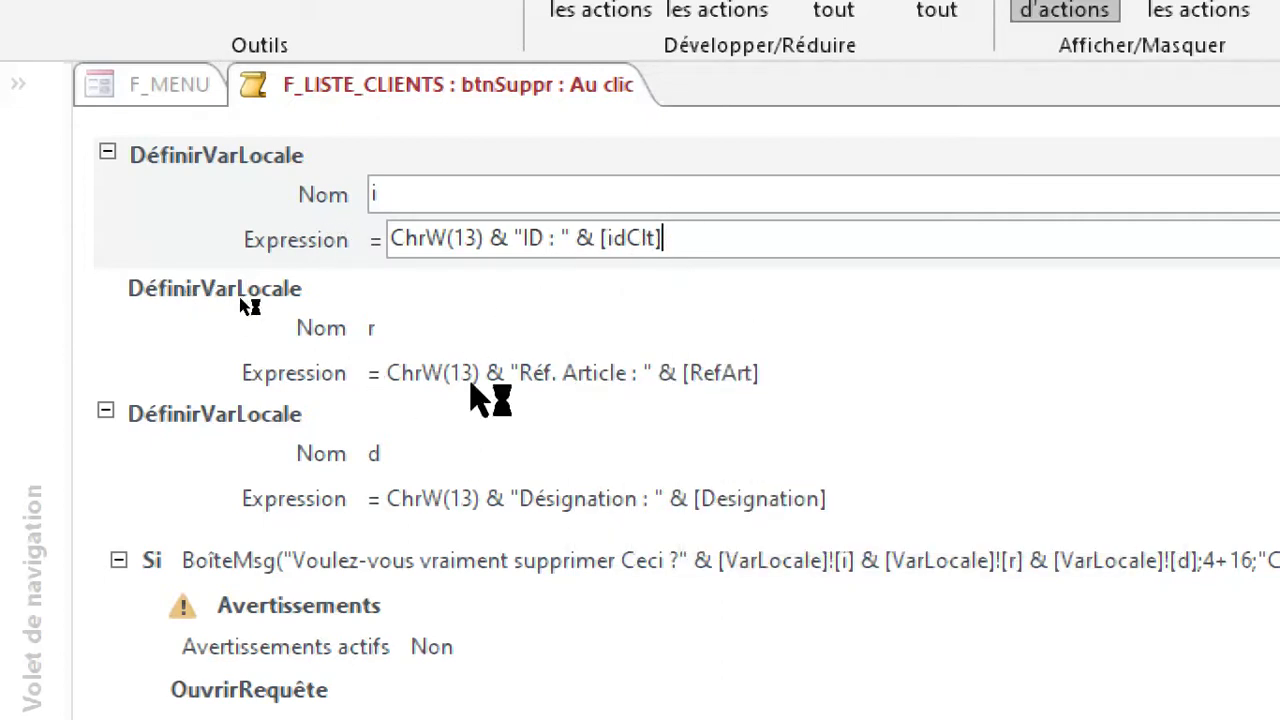
# Rename local variable r as n and replace RefArt with [NomClt] in its expression.
pyautogui.click(400, 330)
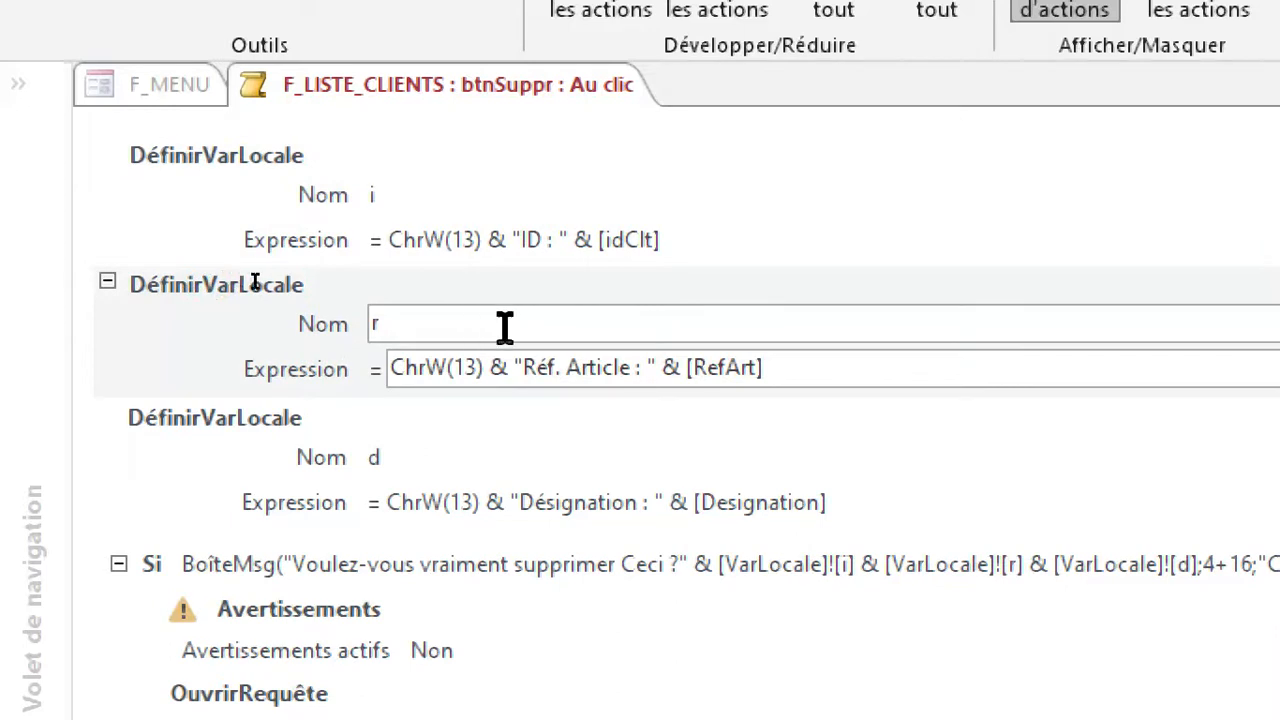
pyautogui.press('BackSpace')
pyautogui.write('N')
pyautogui.write('n')
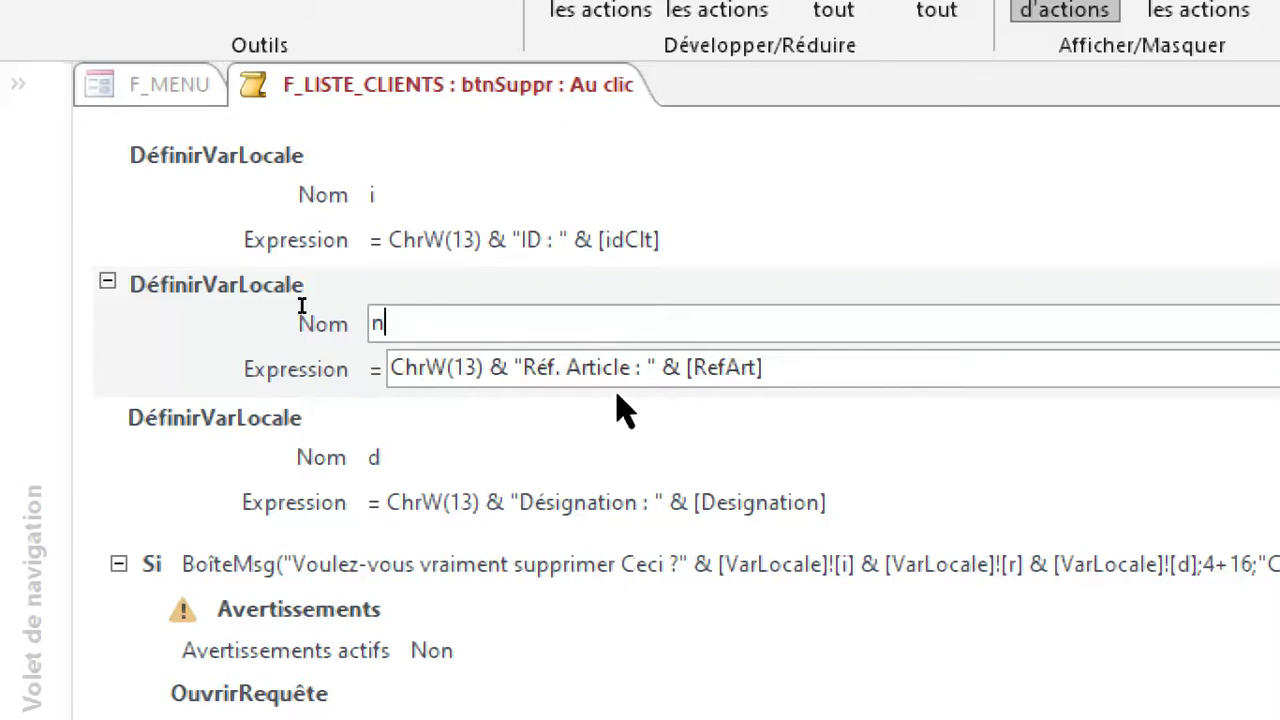
pyautogui.click(790, 371)
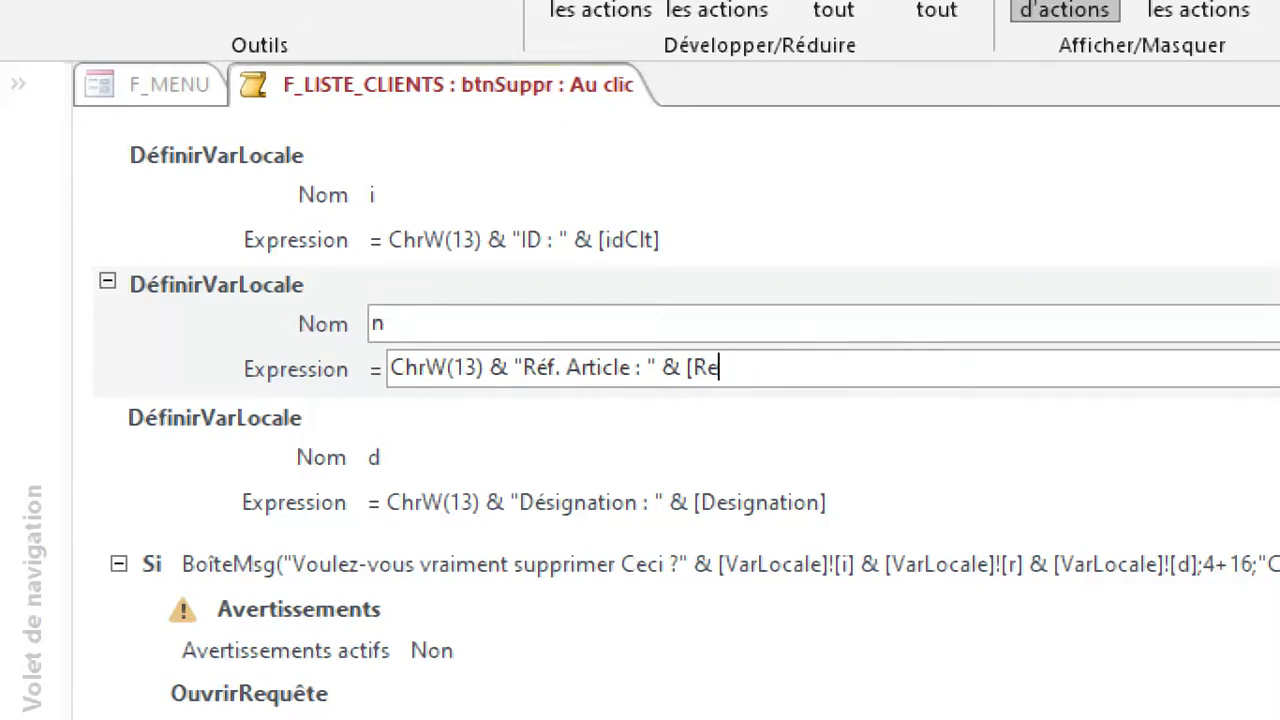
pyautogui.write('nomClt')
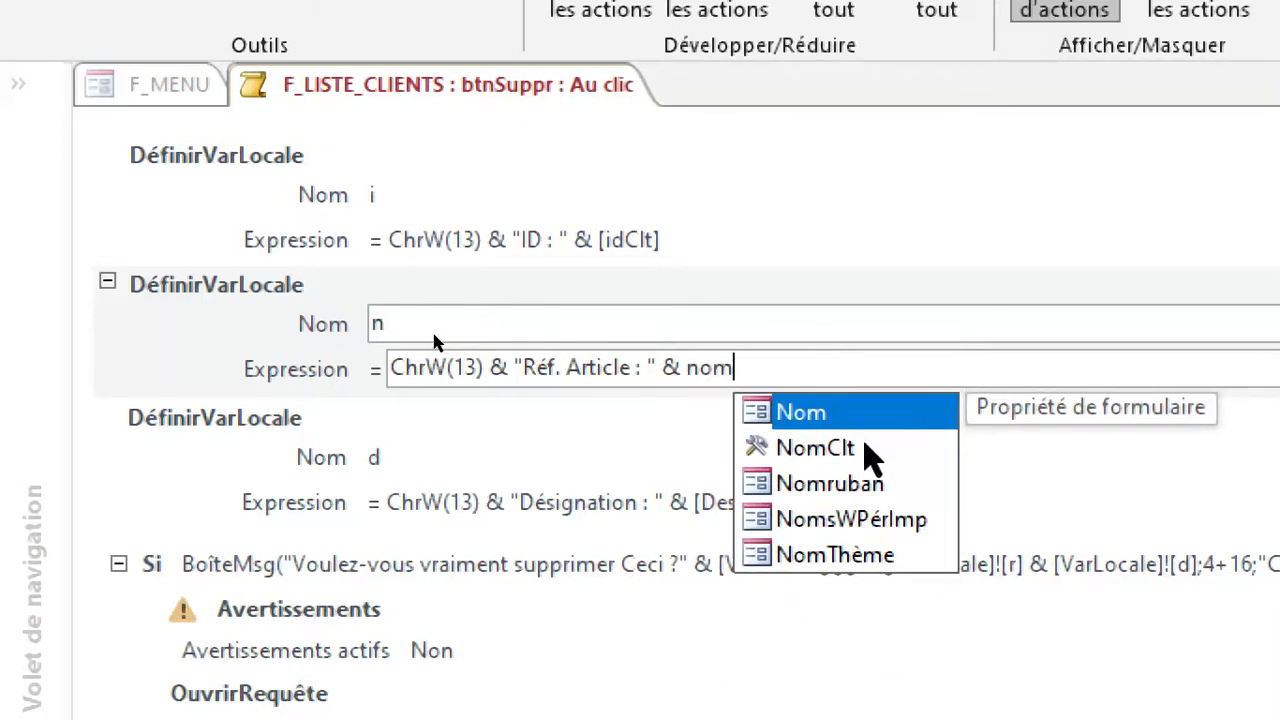
pyautogui.doubleClick(865, 448)
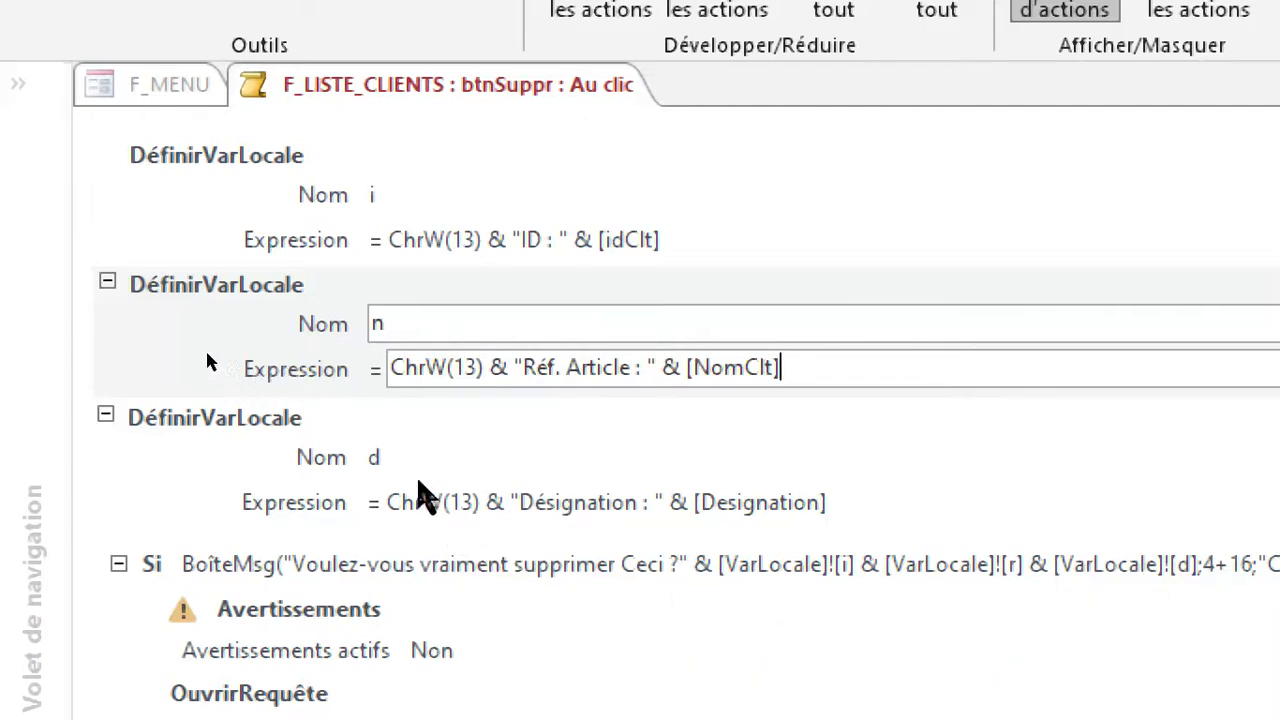
# Rename local variable d as c and replace Designation with [CategClt] in its expression.
pyautogui.click(385, 447)
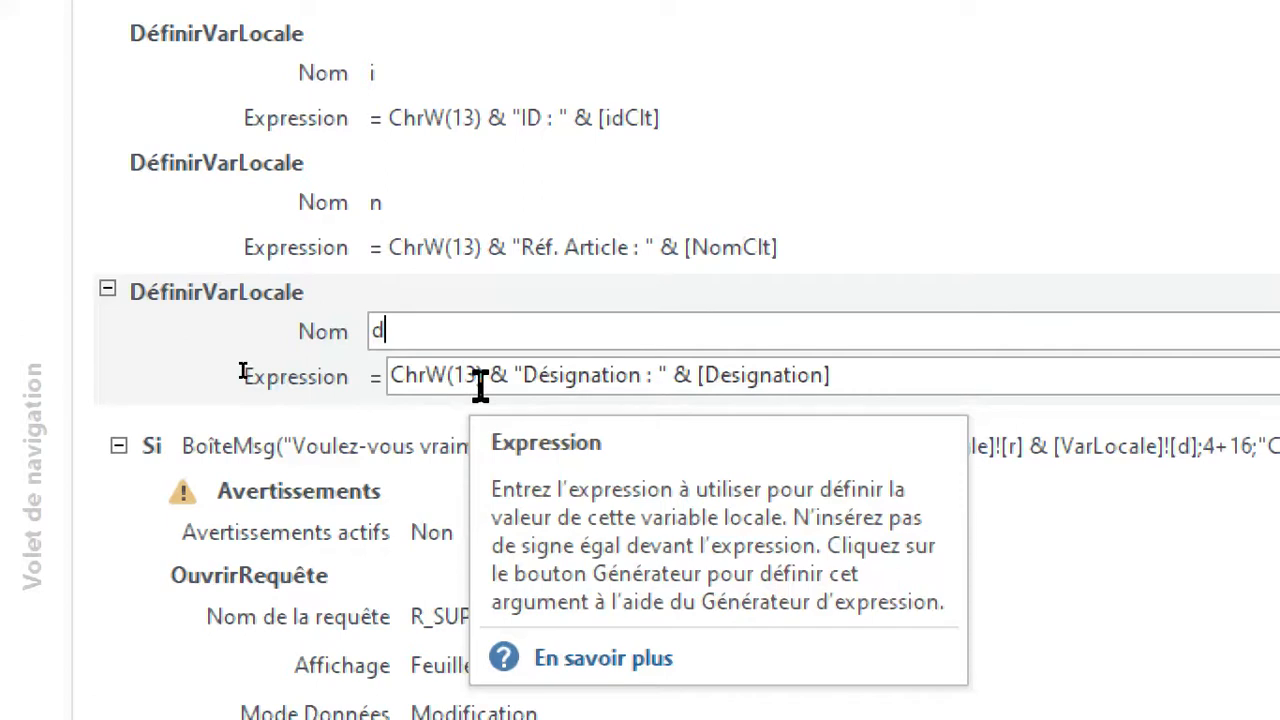
pyautogui.press('BackSpace')
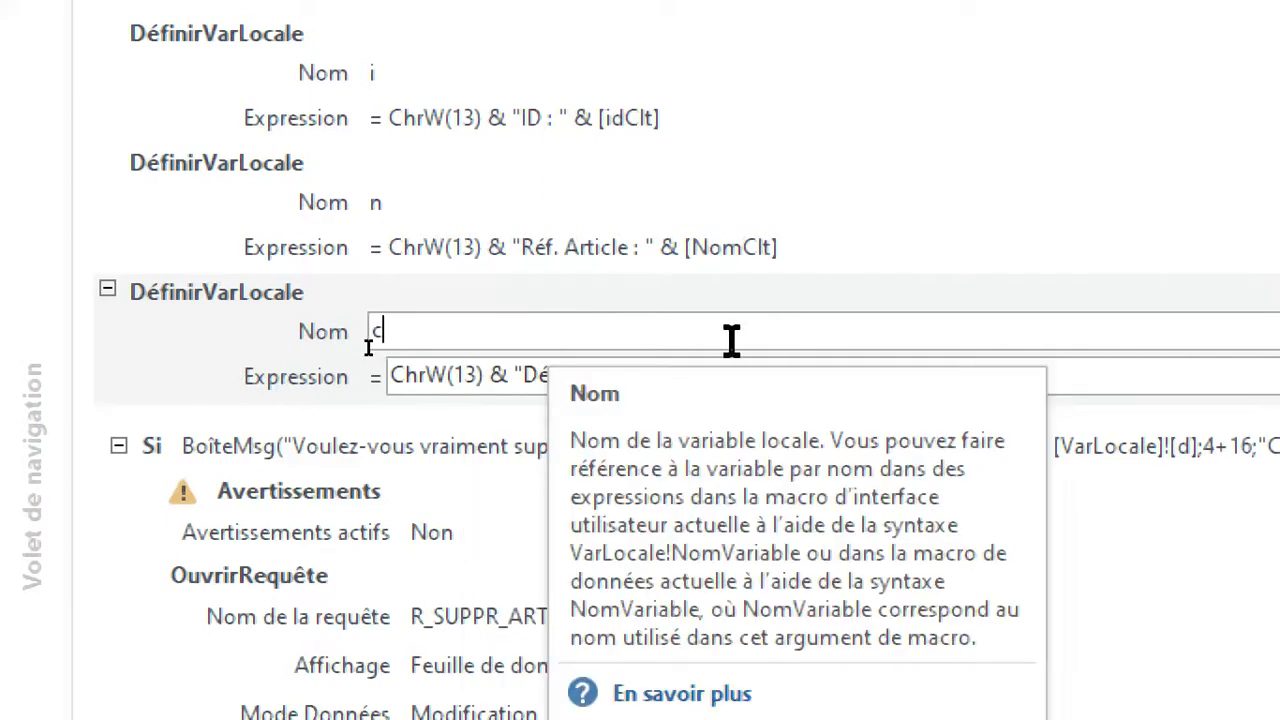
pyautogui.scroll(1, 511, 240)
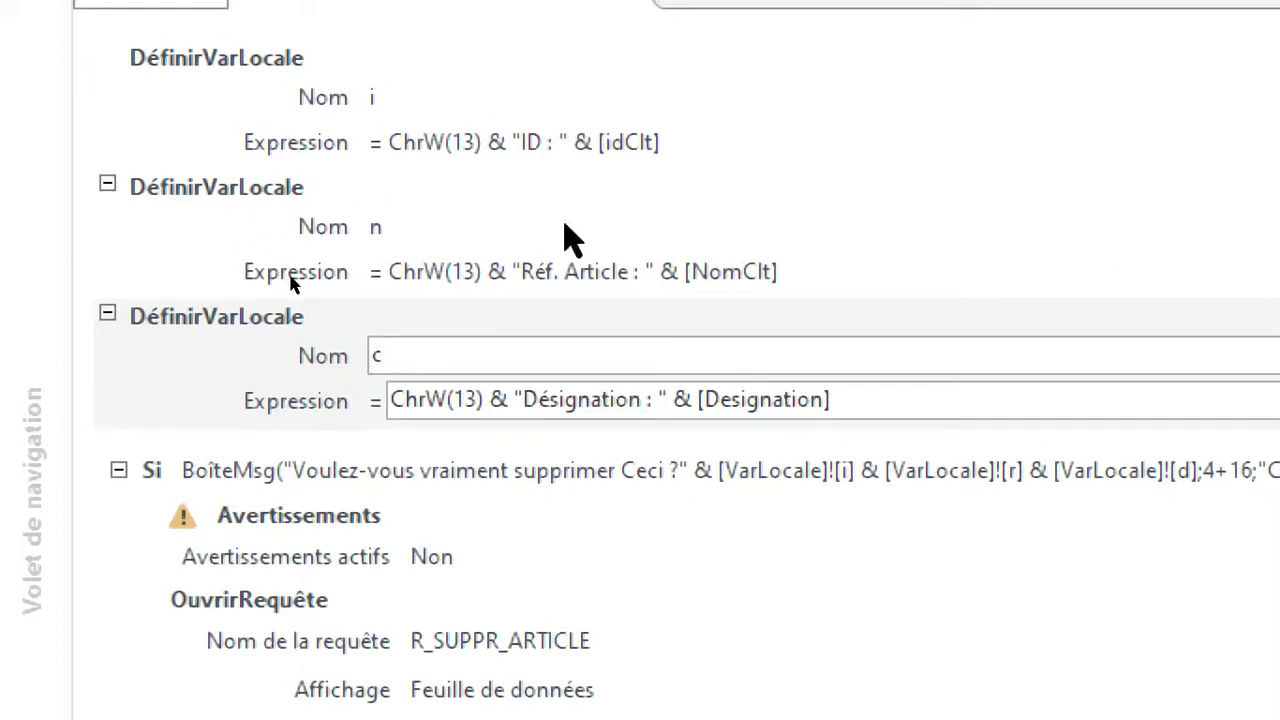
pyautogui.click(430, 367)
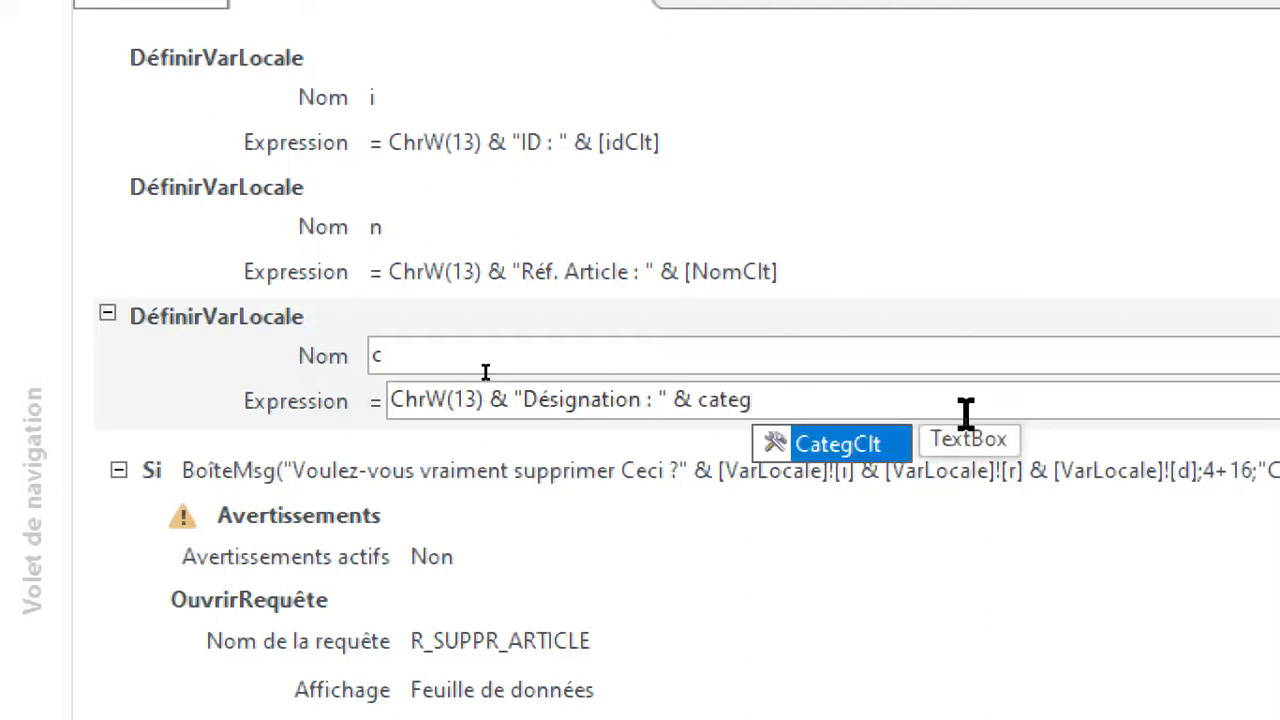
pyautogui.click(845, 444)
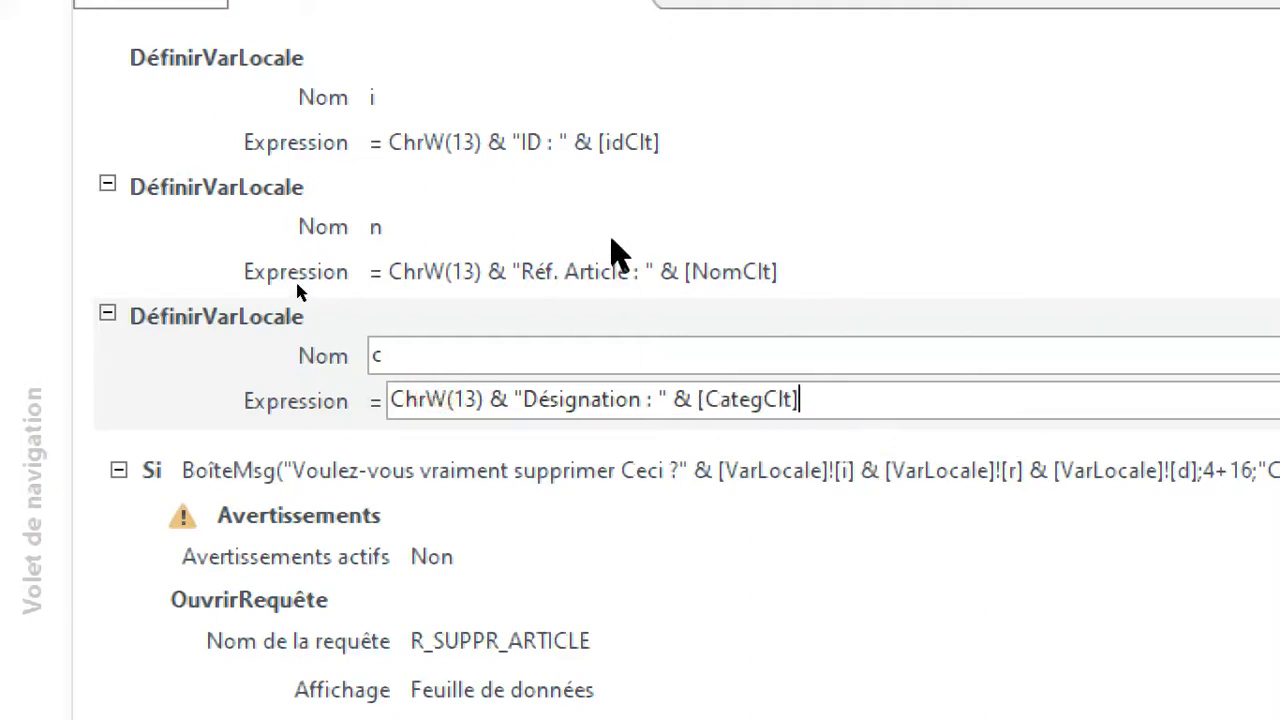
# Replace the "Réf. Article" label with "Client" in the expression of local variable n.
pyautogui.click(614, 268)
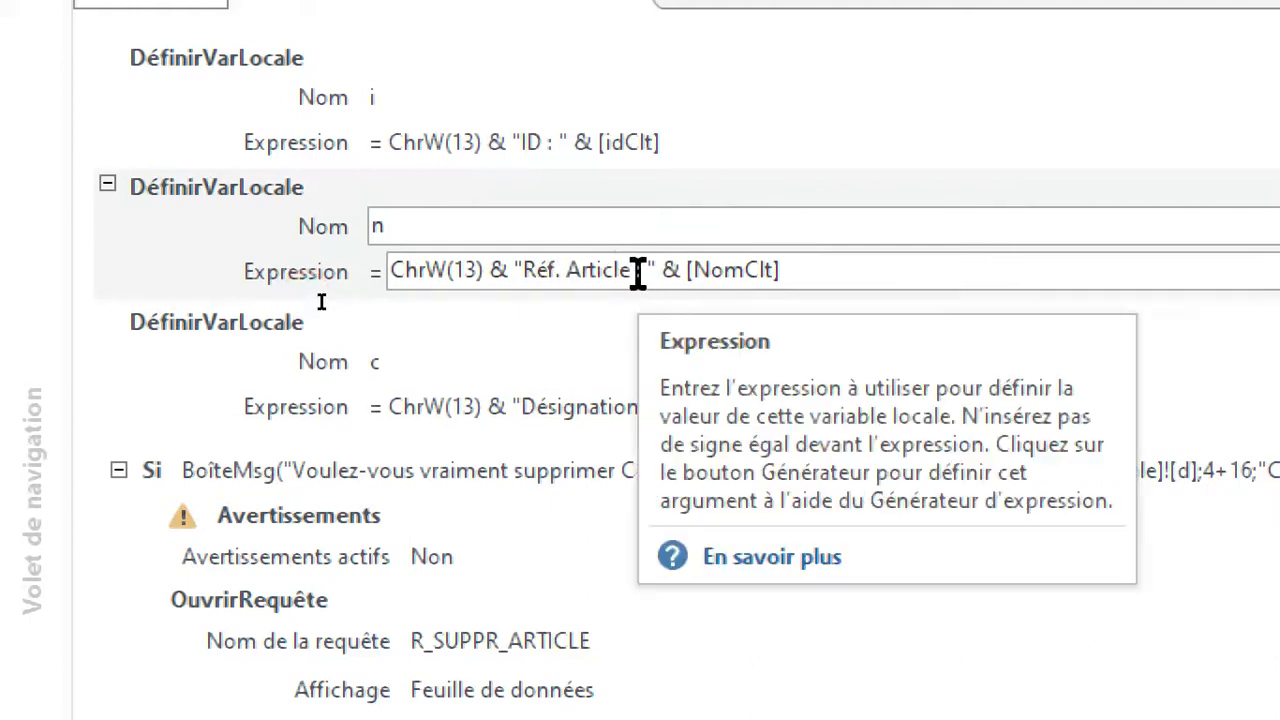
pyautogui.moveTo(634, 272); pyautogui.dragTo(521, 270)
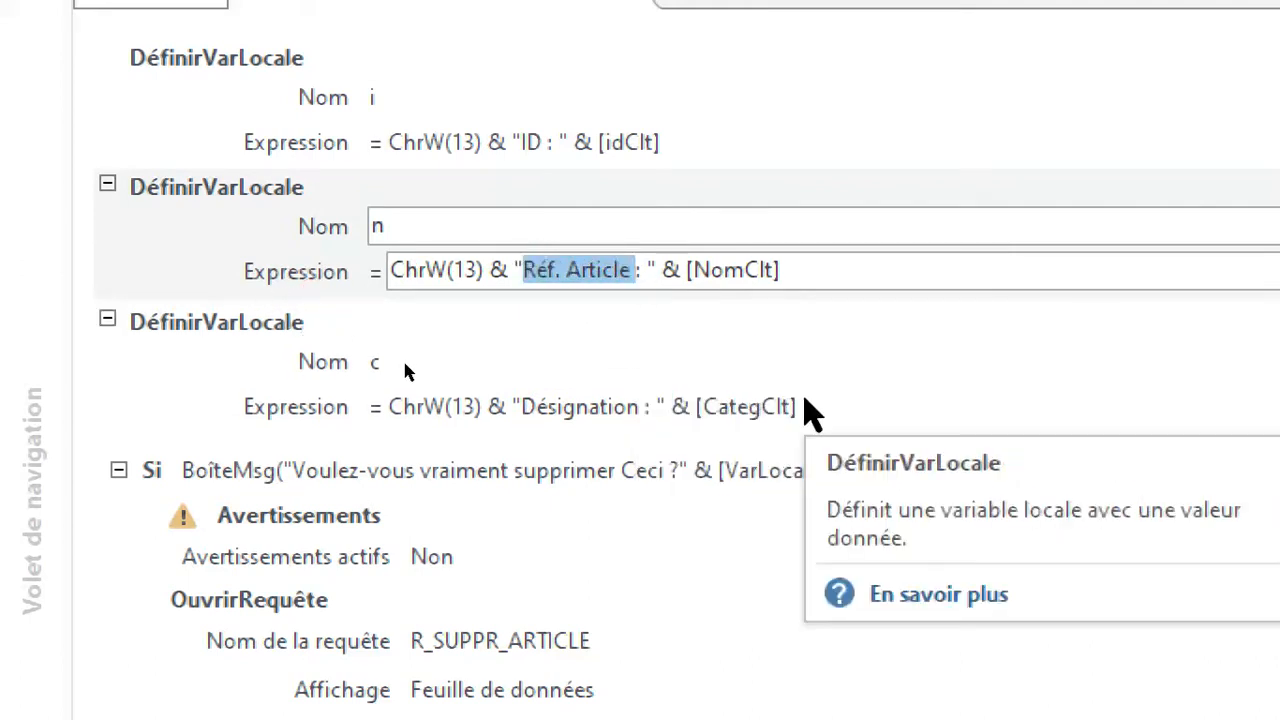
pyautogui.write('Cl')
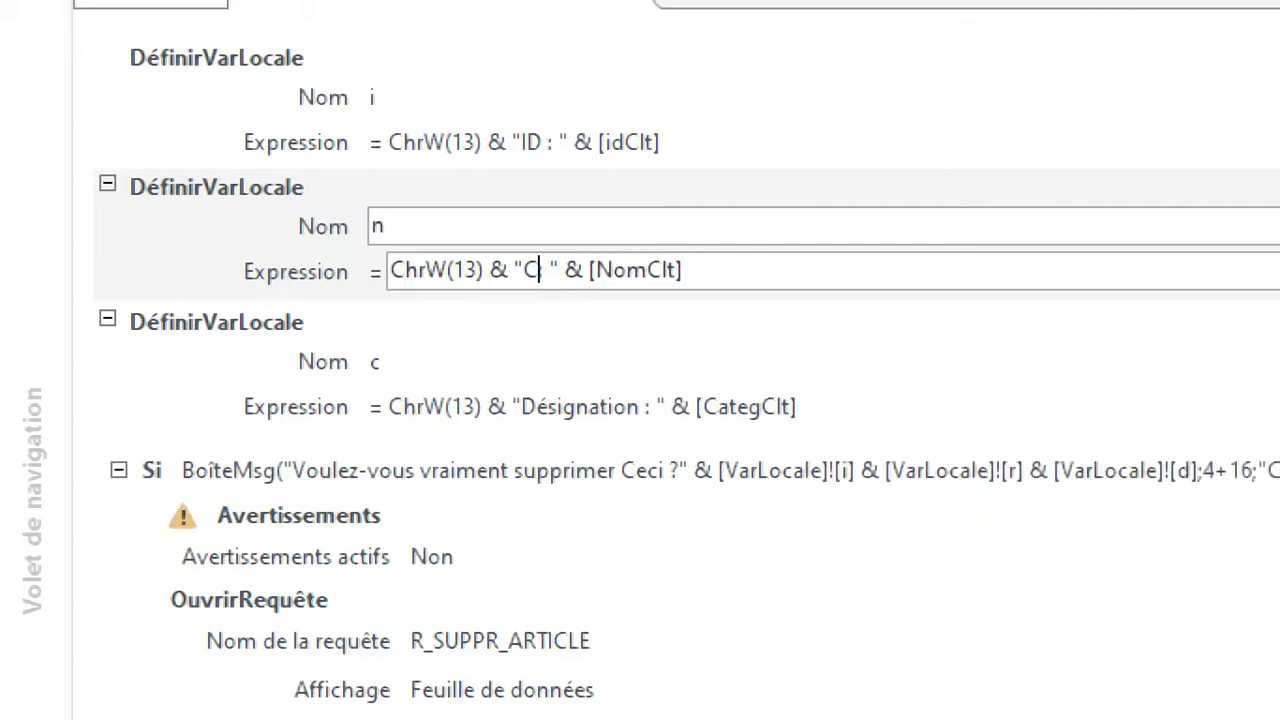
pyautogui.write('ient')
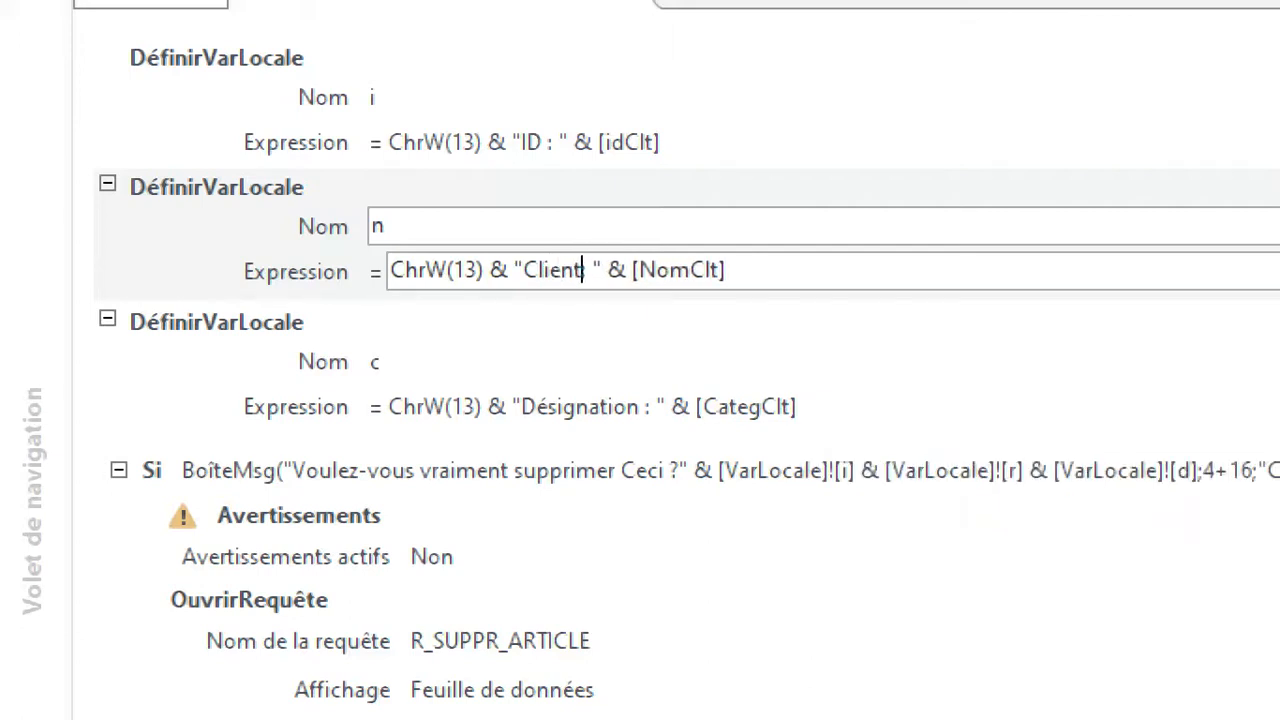
pyautogui.write('nb')
pyautogui.press('BackSpace')
pyautogui.press('BackSpace')
pyautogui.press('BackSpace')
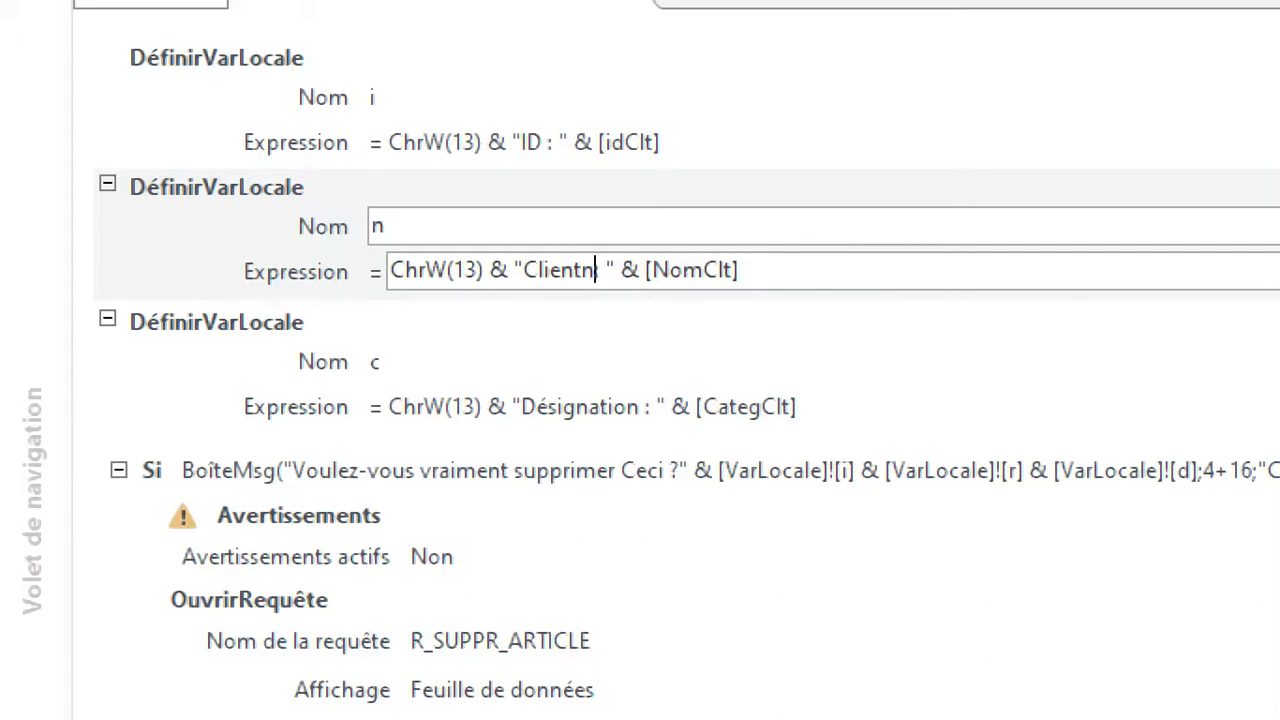
# Replace the "Désignation" label with "Catégorie" in the expression of local variable c.
pyautogui.click(300, 357)
pyautogui.doubleClick(565, 400)
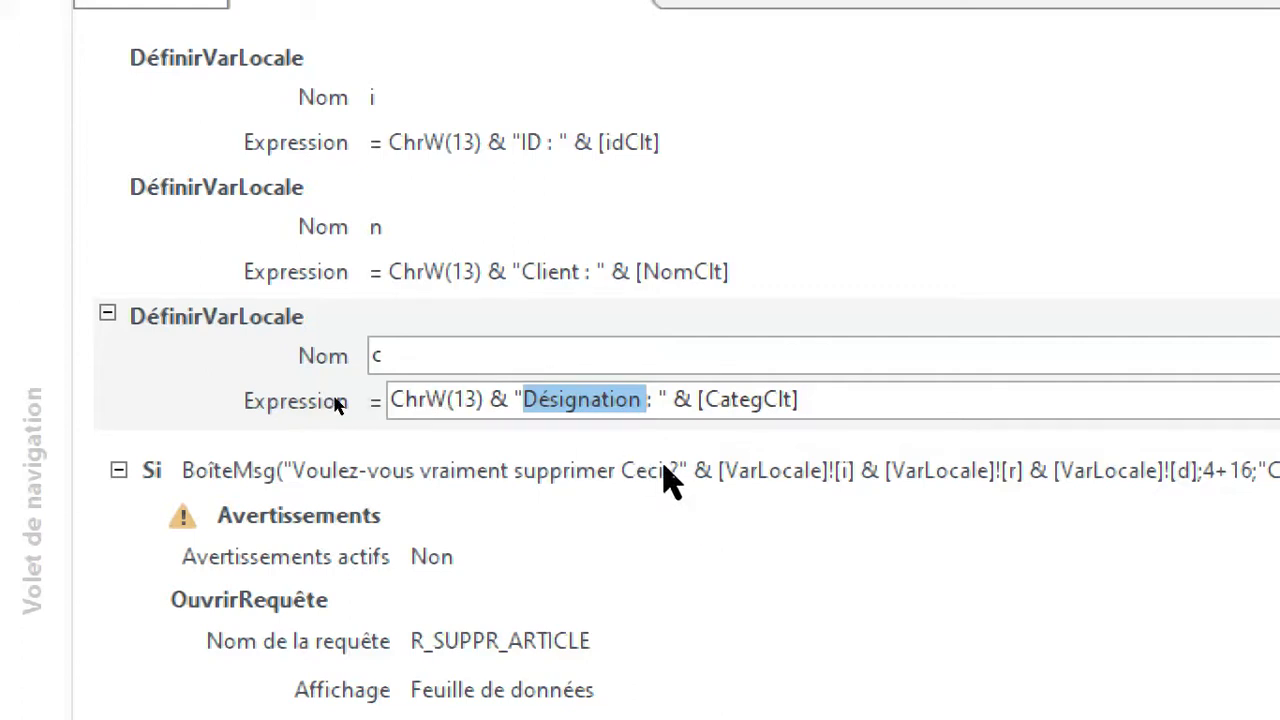
pyautogui.write('Catégorie')
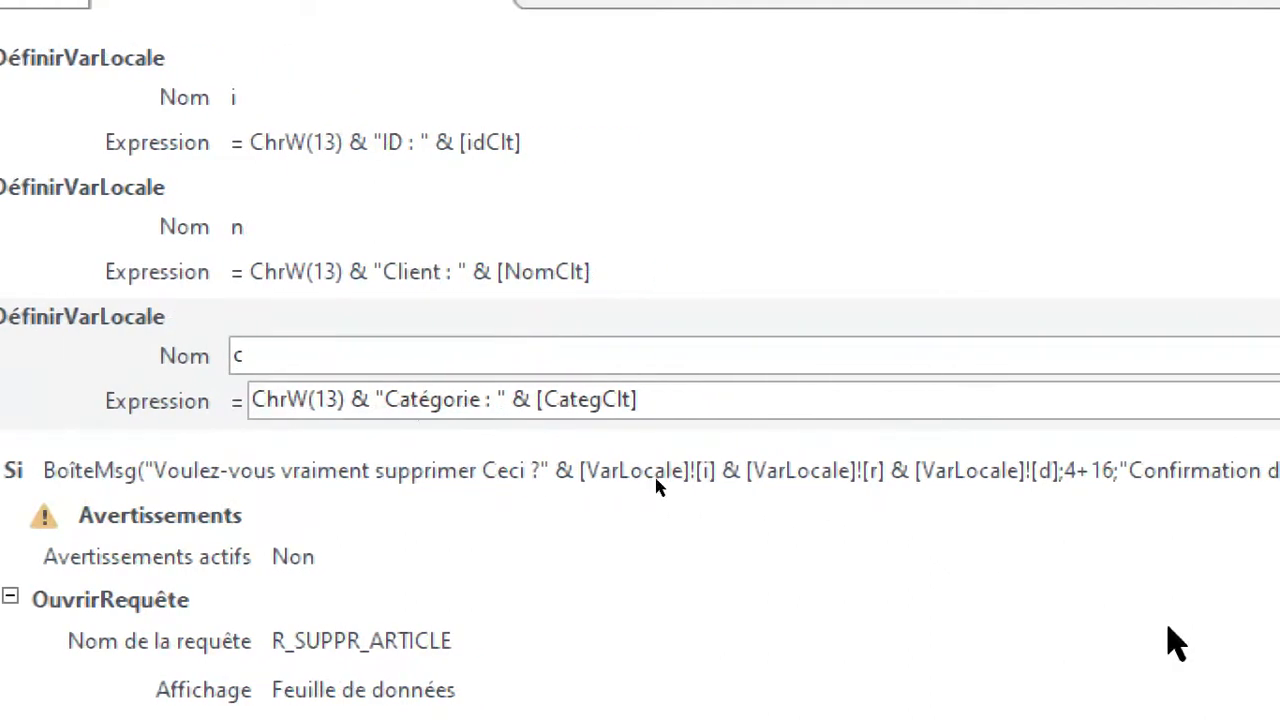
# In the BoîteMsg condition, replace the local variable references [r] and [d] with [n] and [c].
pyautogui.click(714, 466)
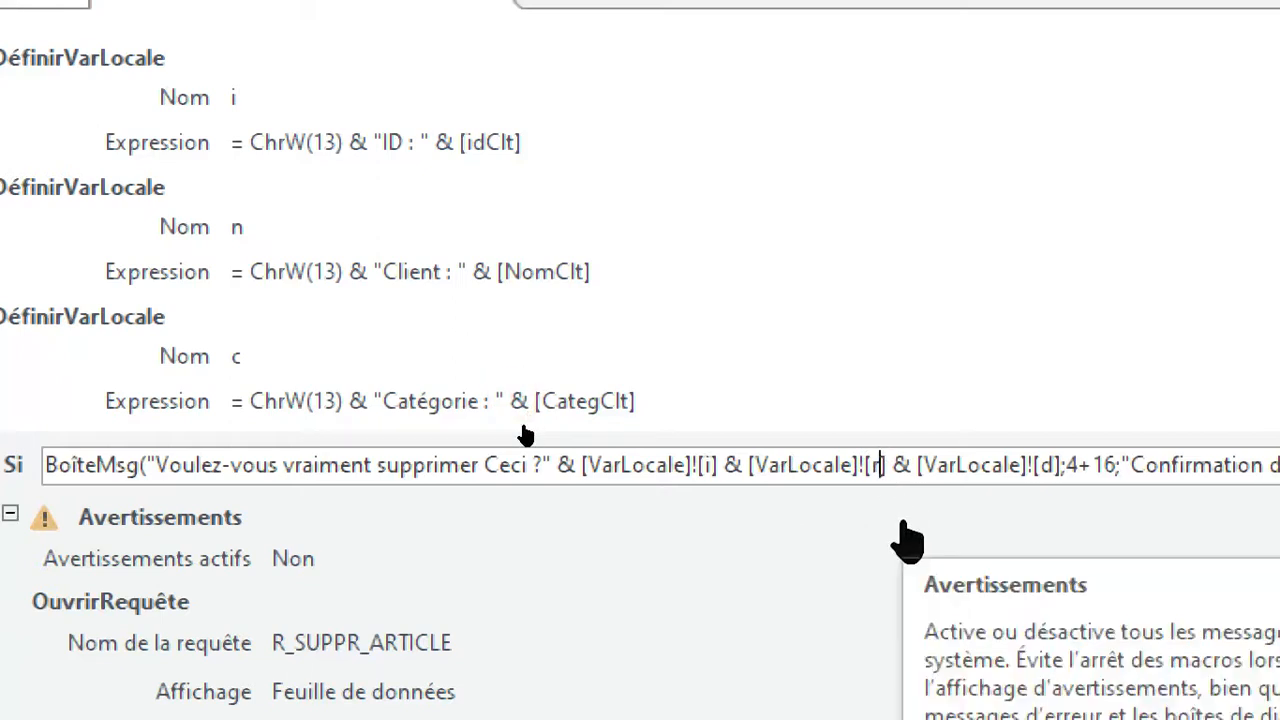
pyautogui.press('BackSpace')
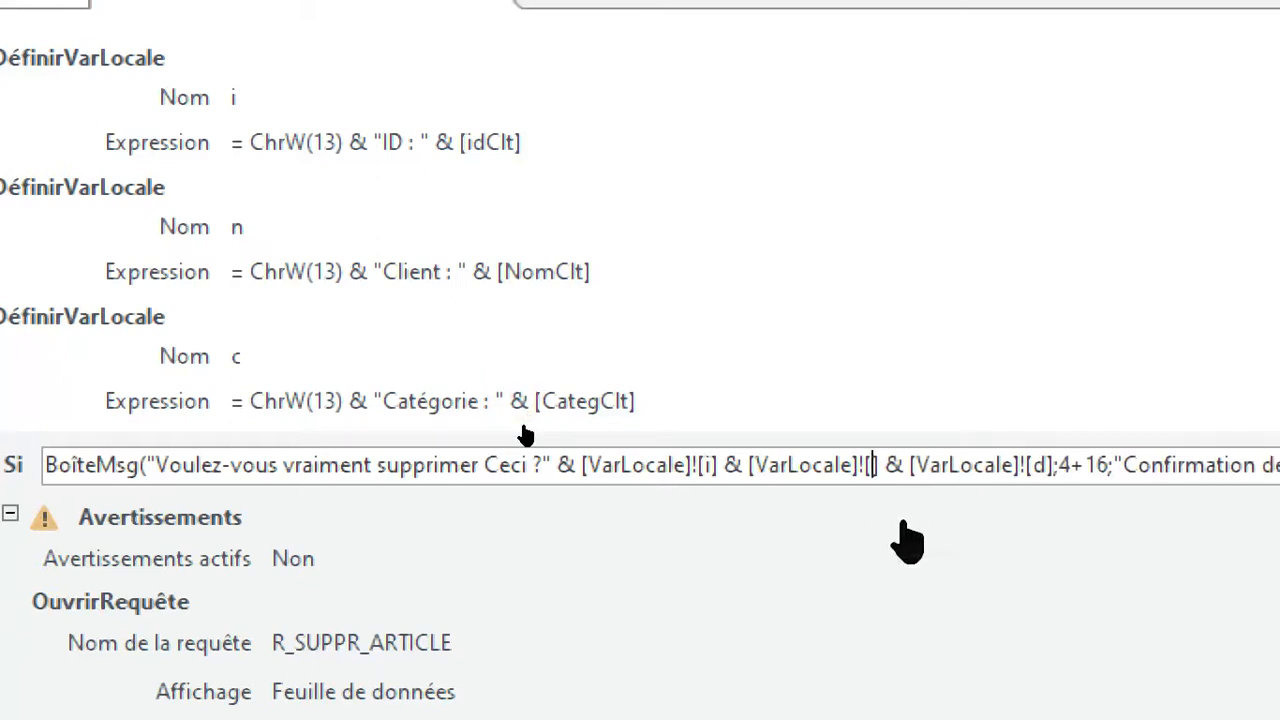
pyautogui.write('n')
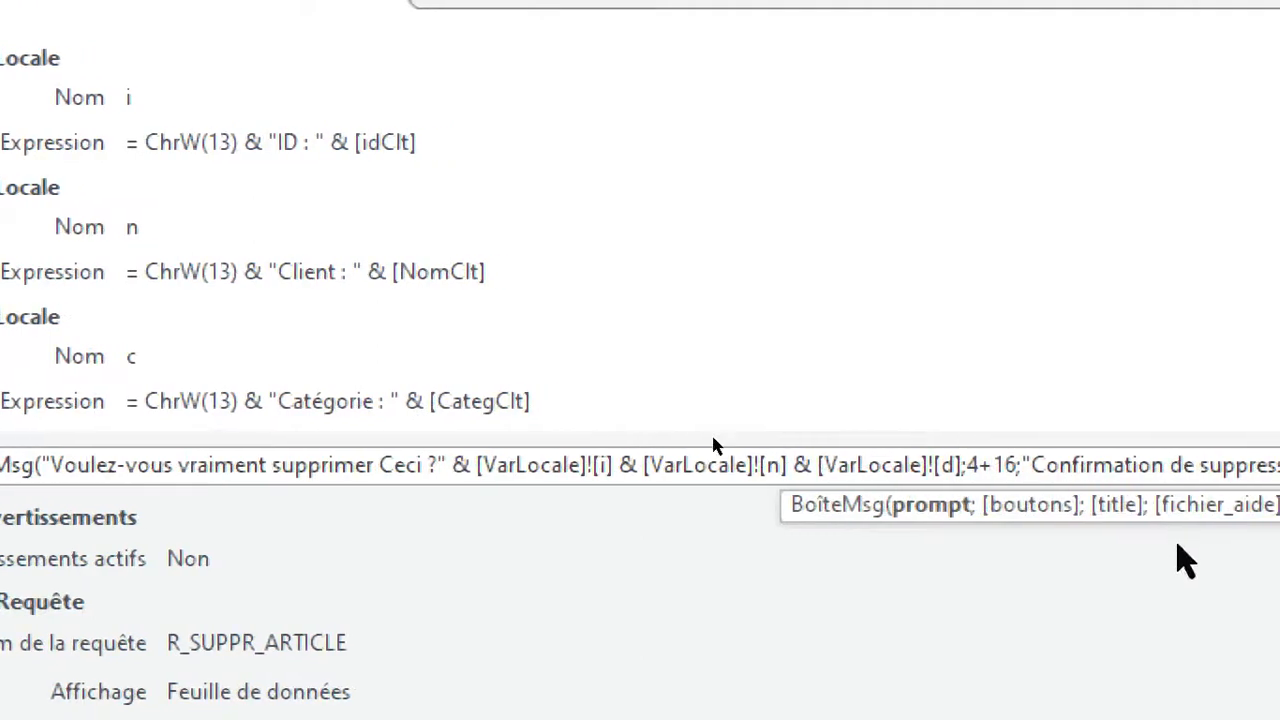
pyautogui.press('BackSpace')
pyautogui.write('c')
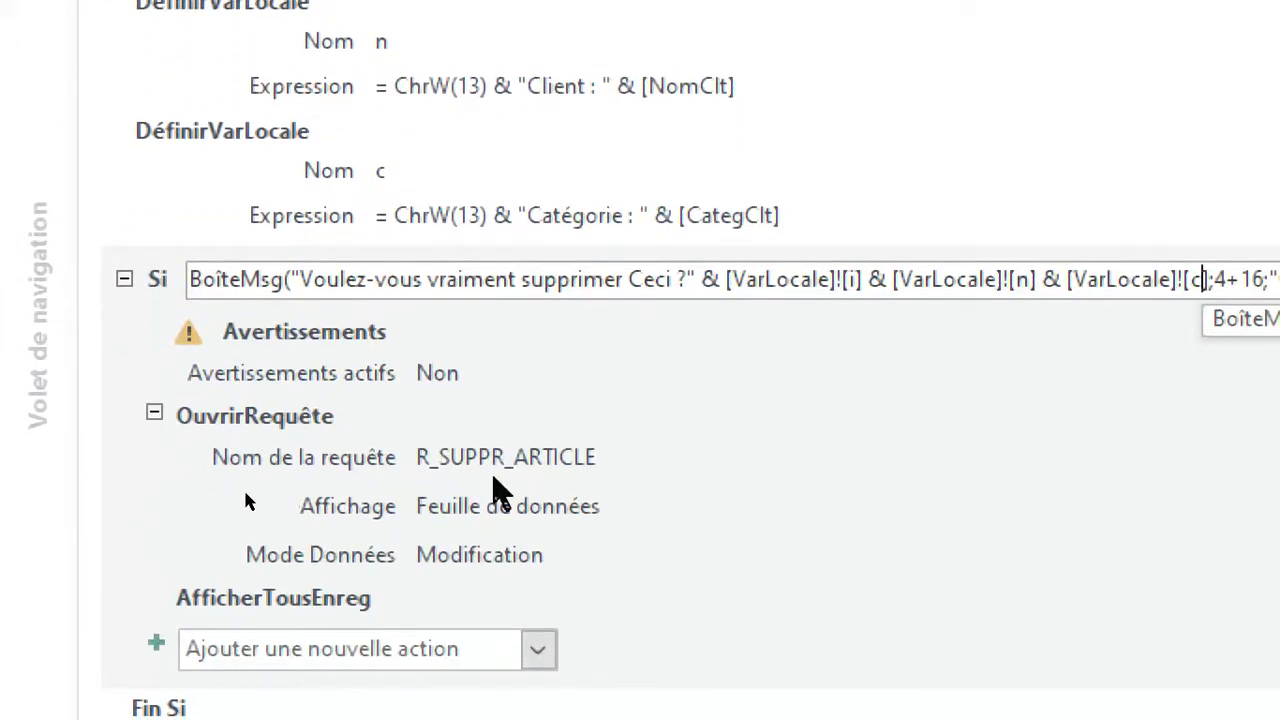
# Set the query run by the OuvrirRequête action to R_SUPPR_CLIENT.
pyautogui.click(491, 457)
pyautogui.doubleClick(600, 449)
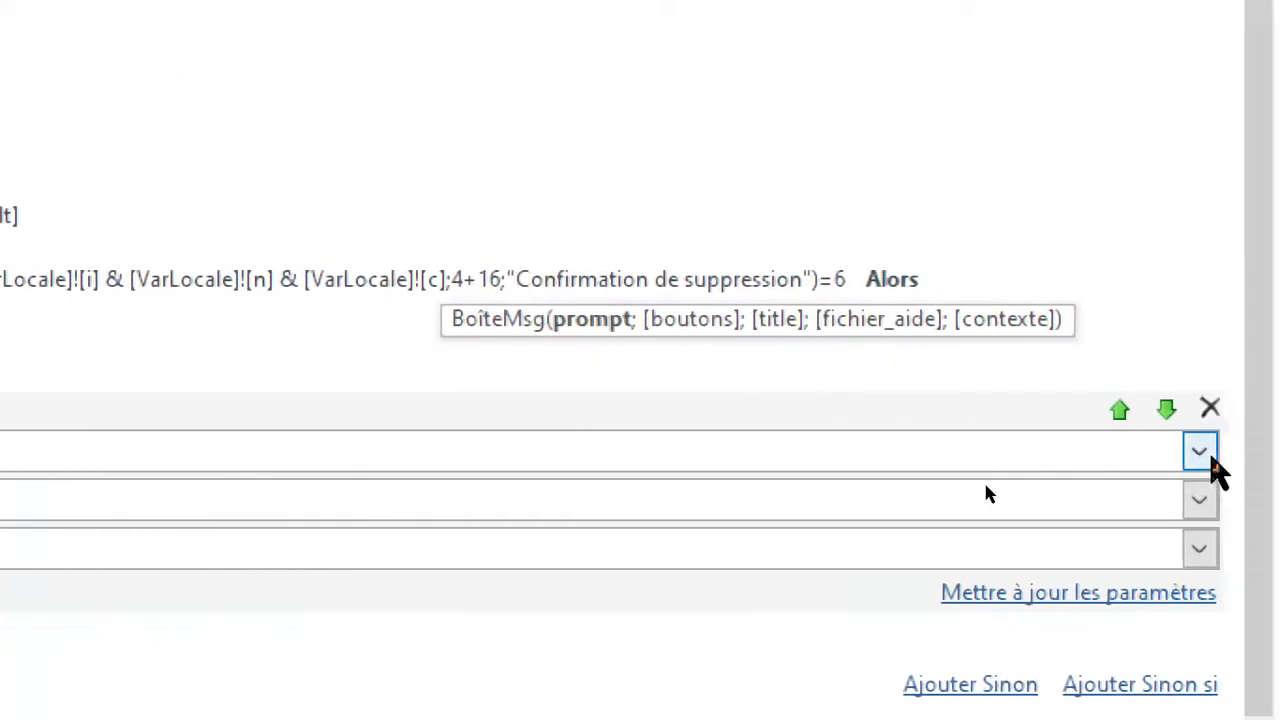
pyautogui.click(1199, 451)
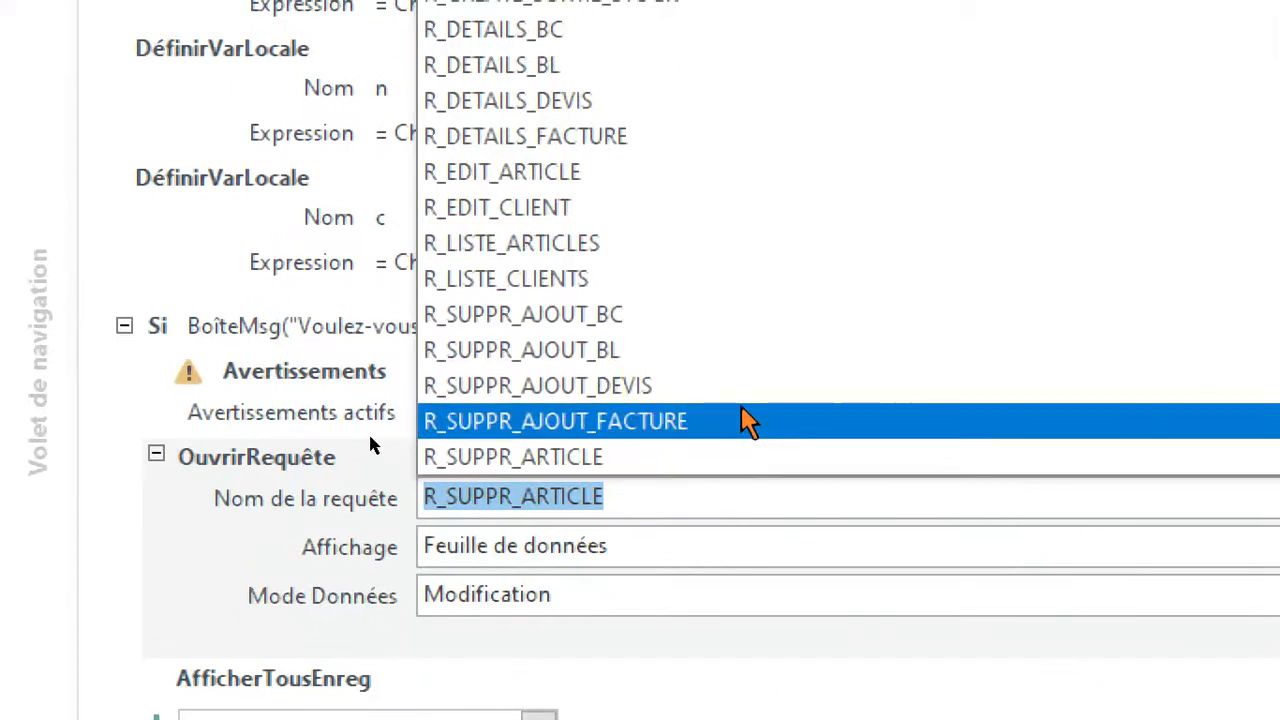
pyautogui.scroll(-1, 630, 325)
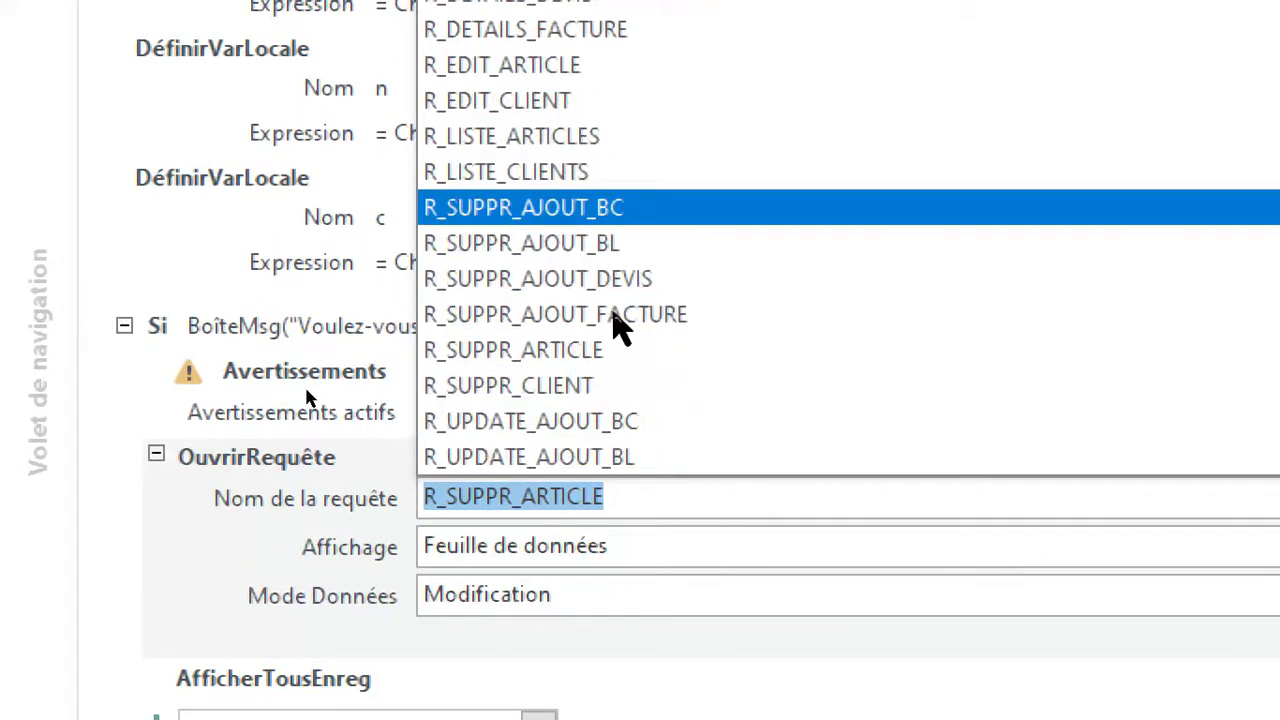
pyautogui.click(617, 388)
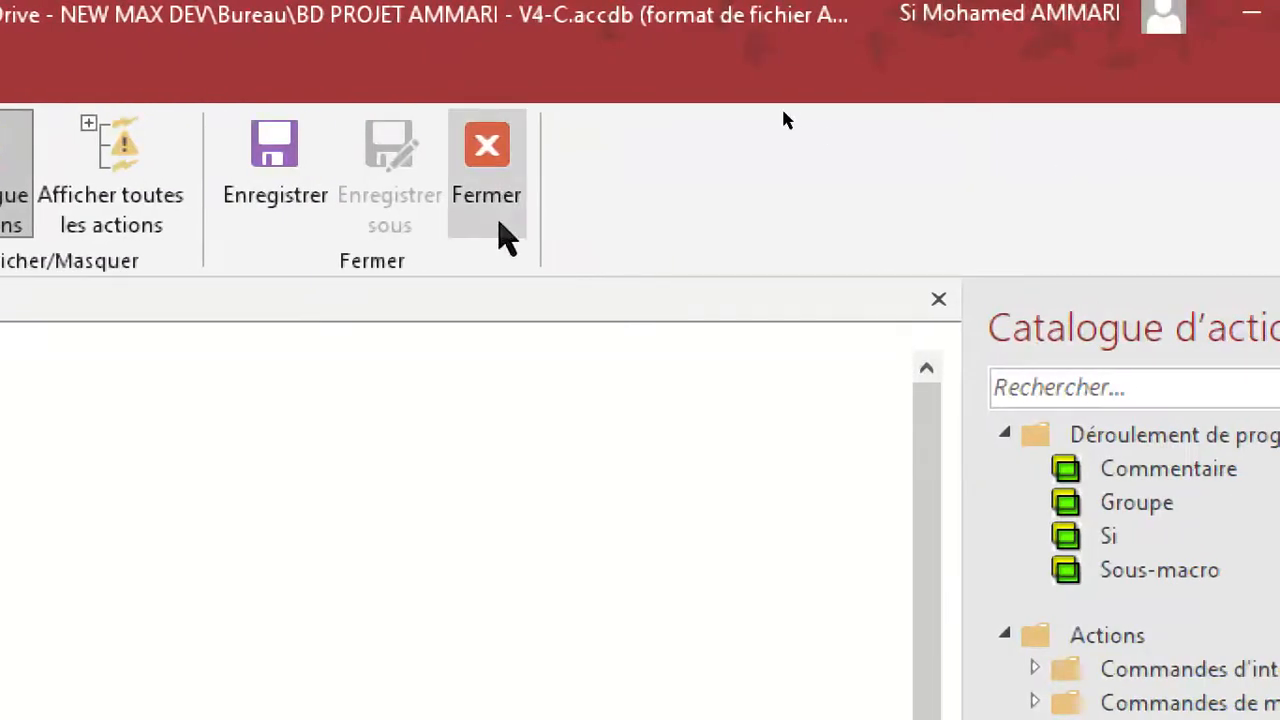
# Close the macro, save the F_MENU form and switch it to form view.
pyautogui.click(505, 205)
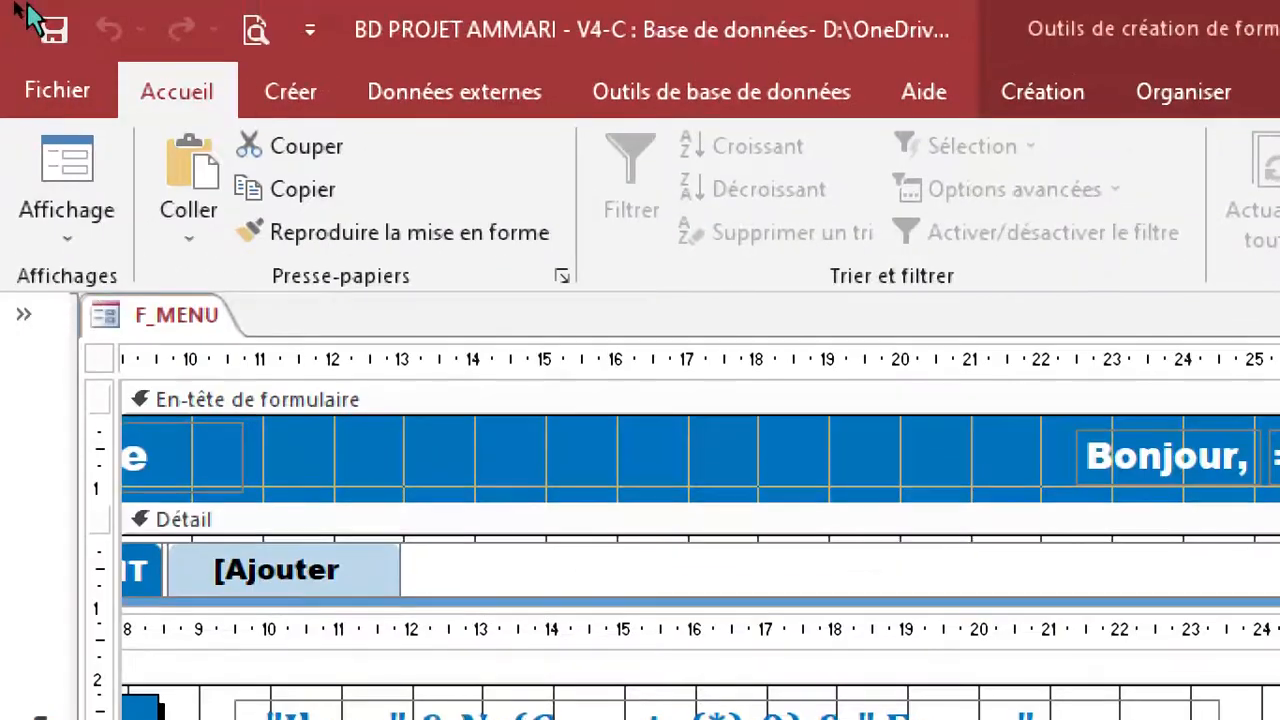
pyautogui.click(57, 35)
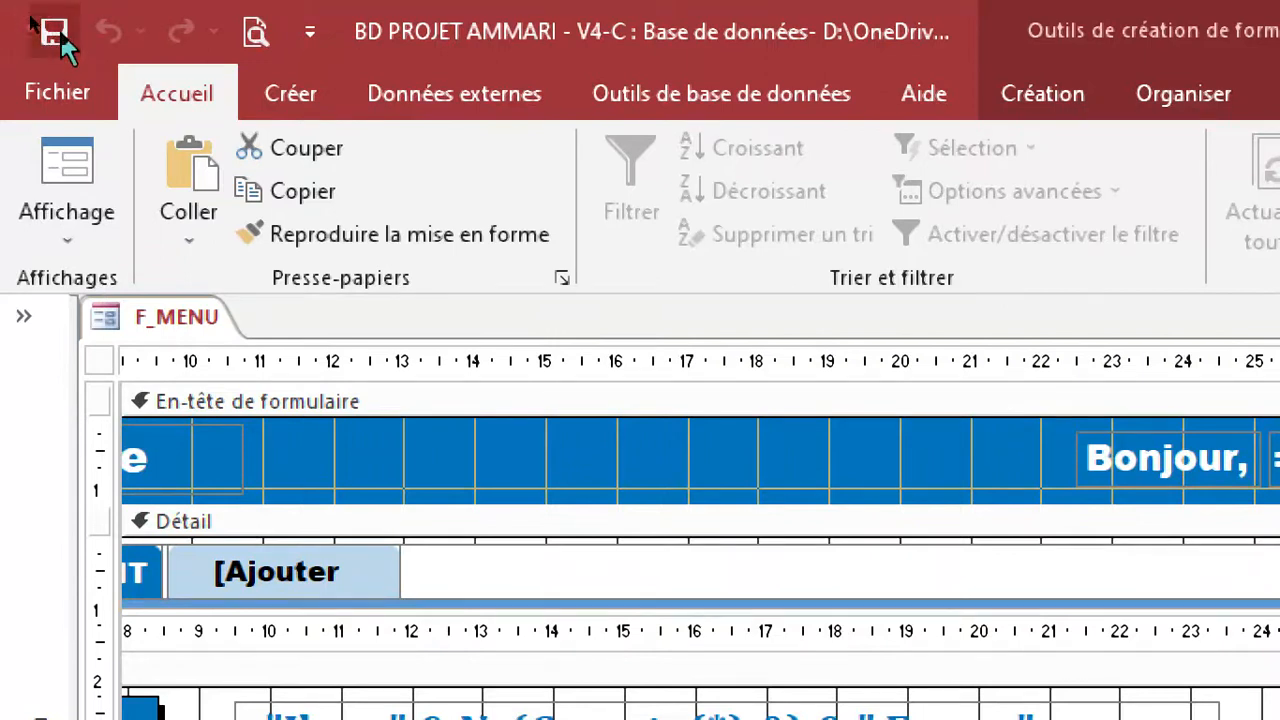
pyautogui.click(80, 250)
pyautogui.click(112, 310)
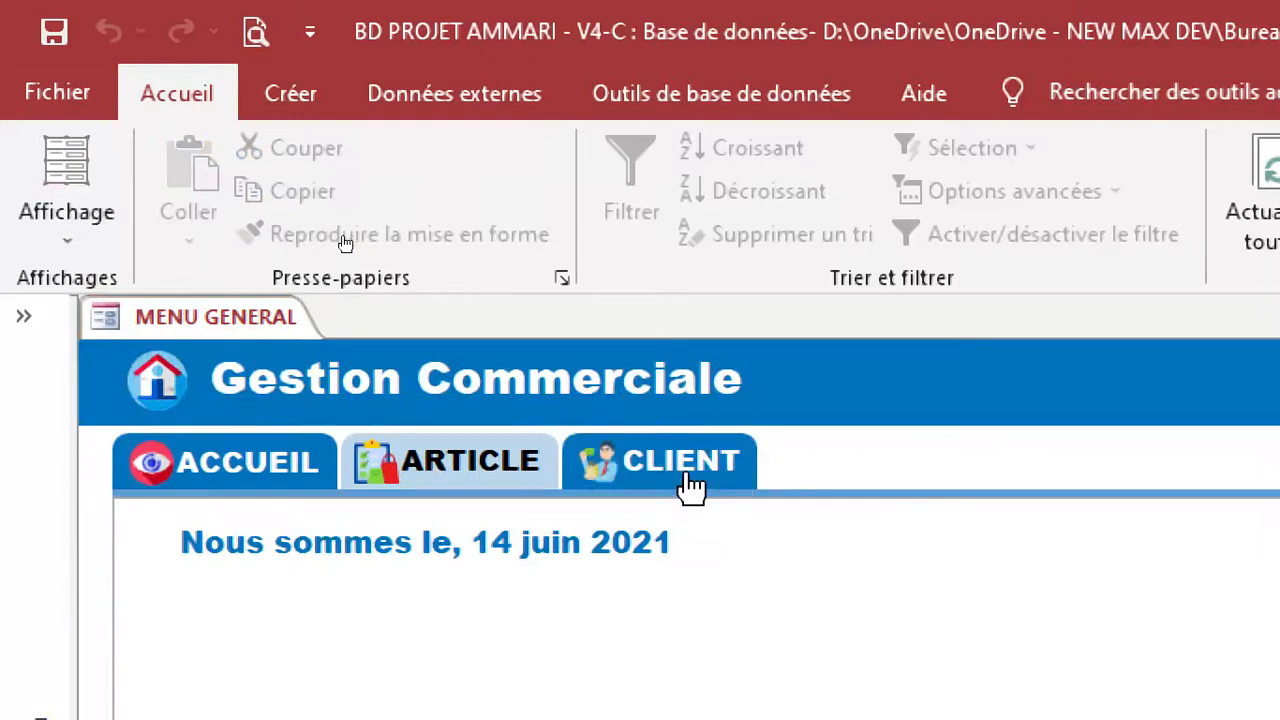
# Test the delete button in the CLIENT section by deleting the first client in the list twice in succession, confirming each deletion.
pyautogui.click(710, 472)
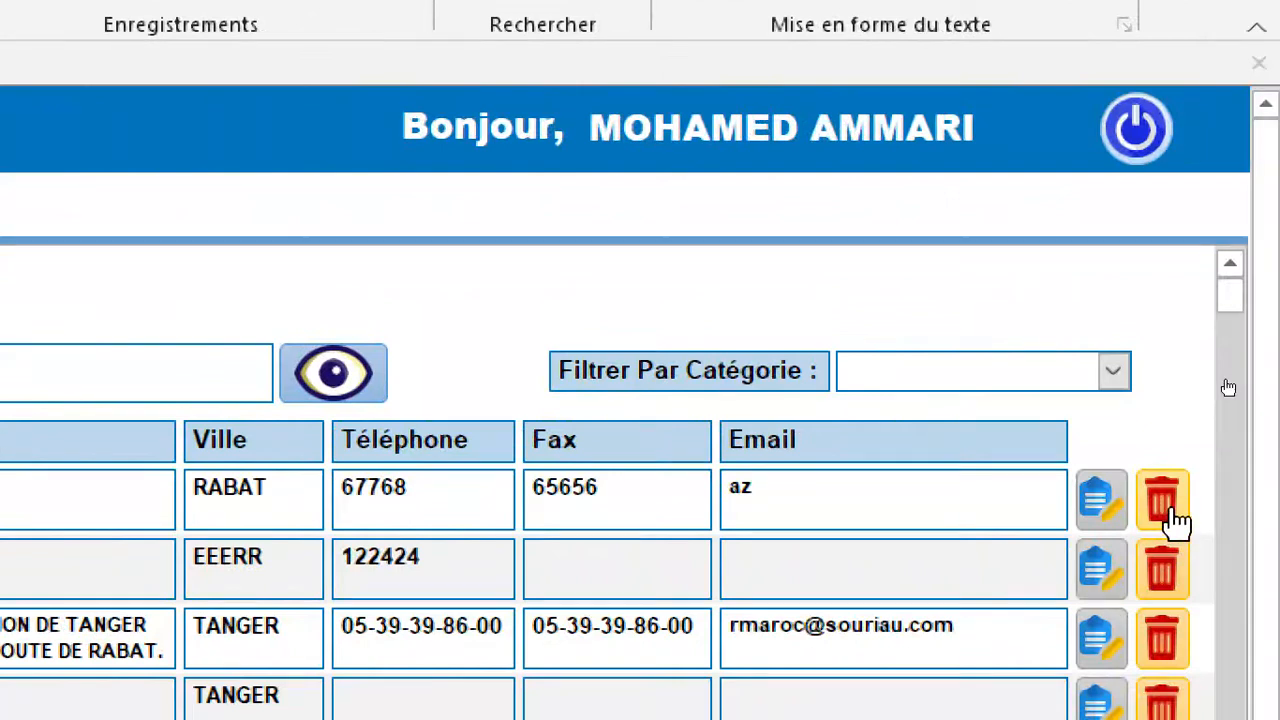
pyautogui.click(1165, 505)
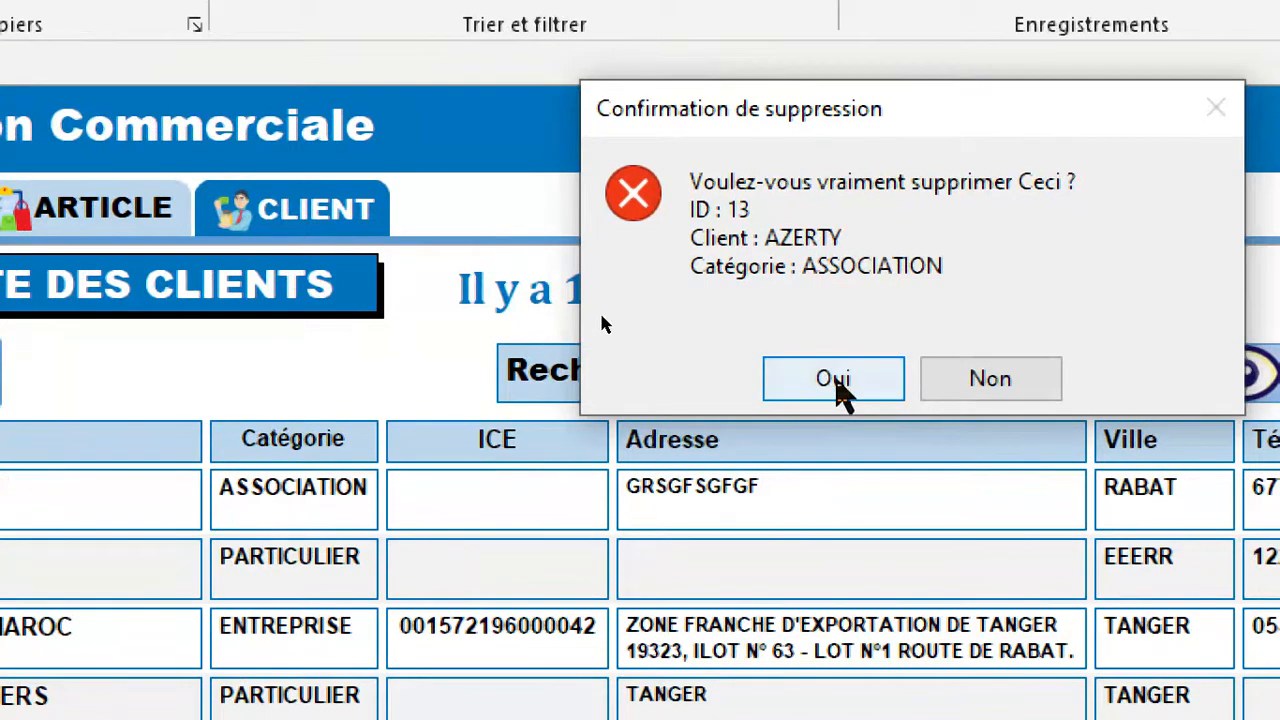
pyautogui.click(834, 380)
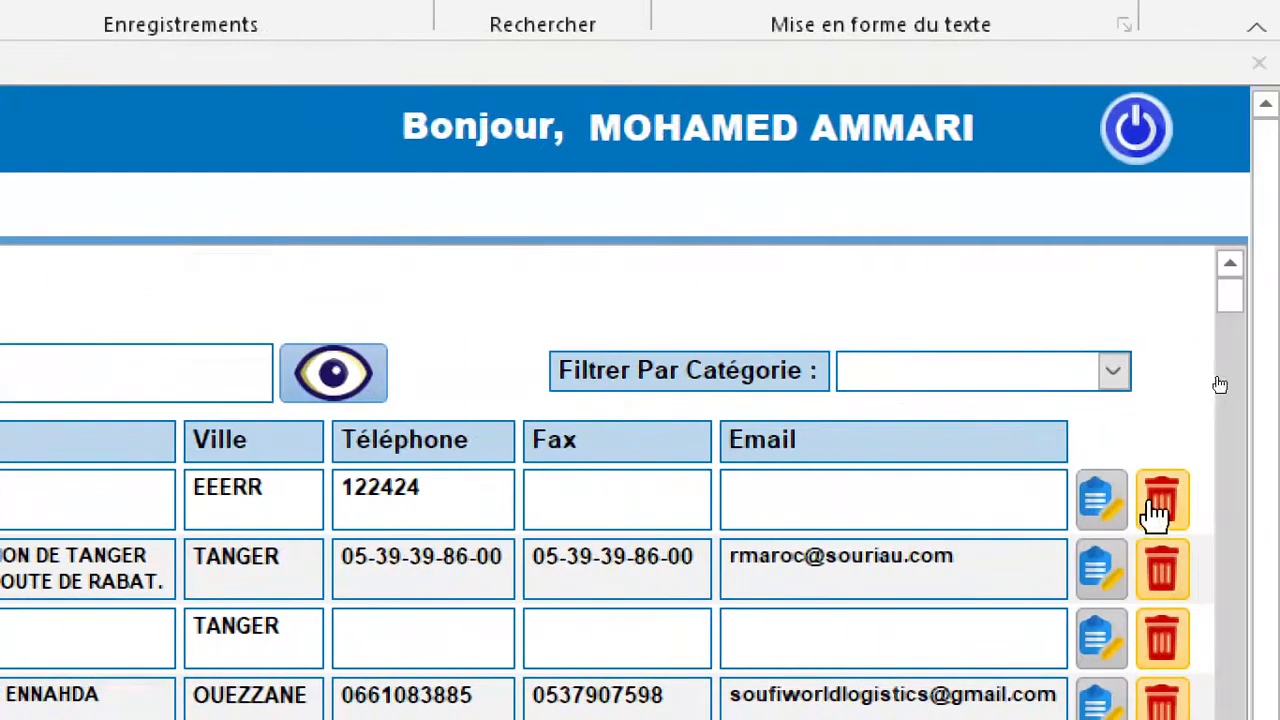
pyautogui.click(1158, 503)
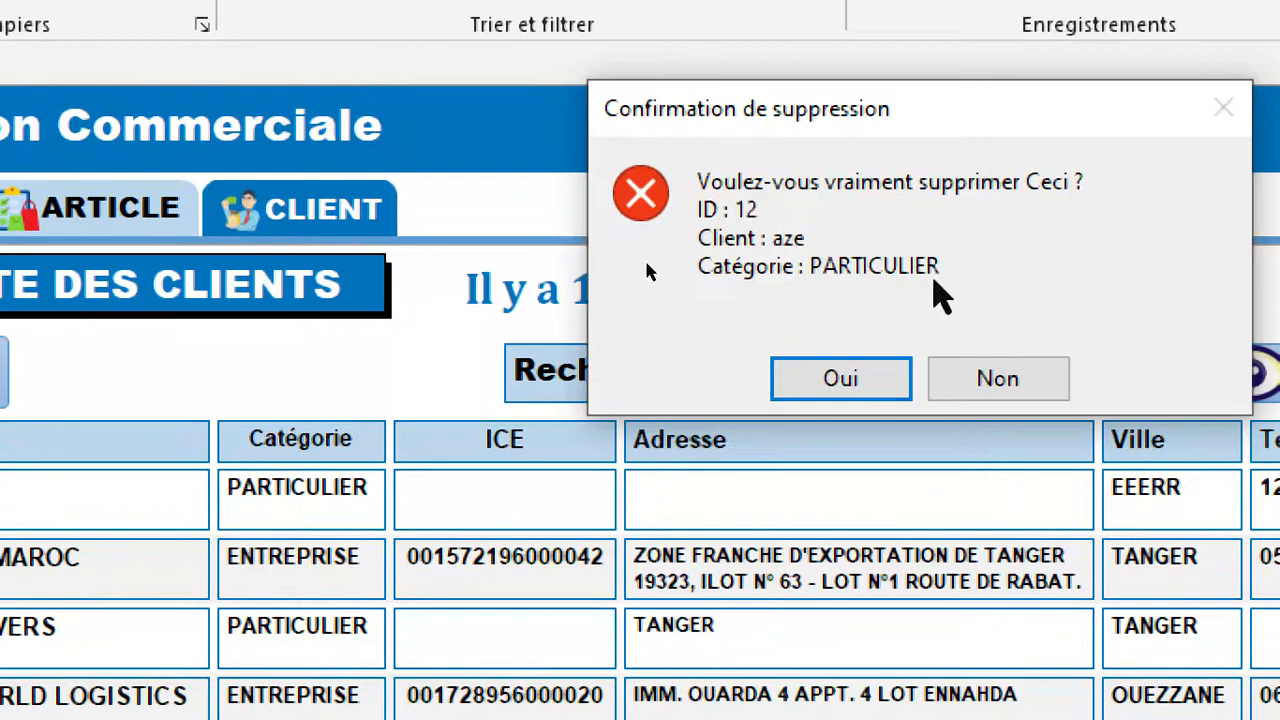
pyautogui.click(860, 381)
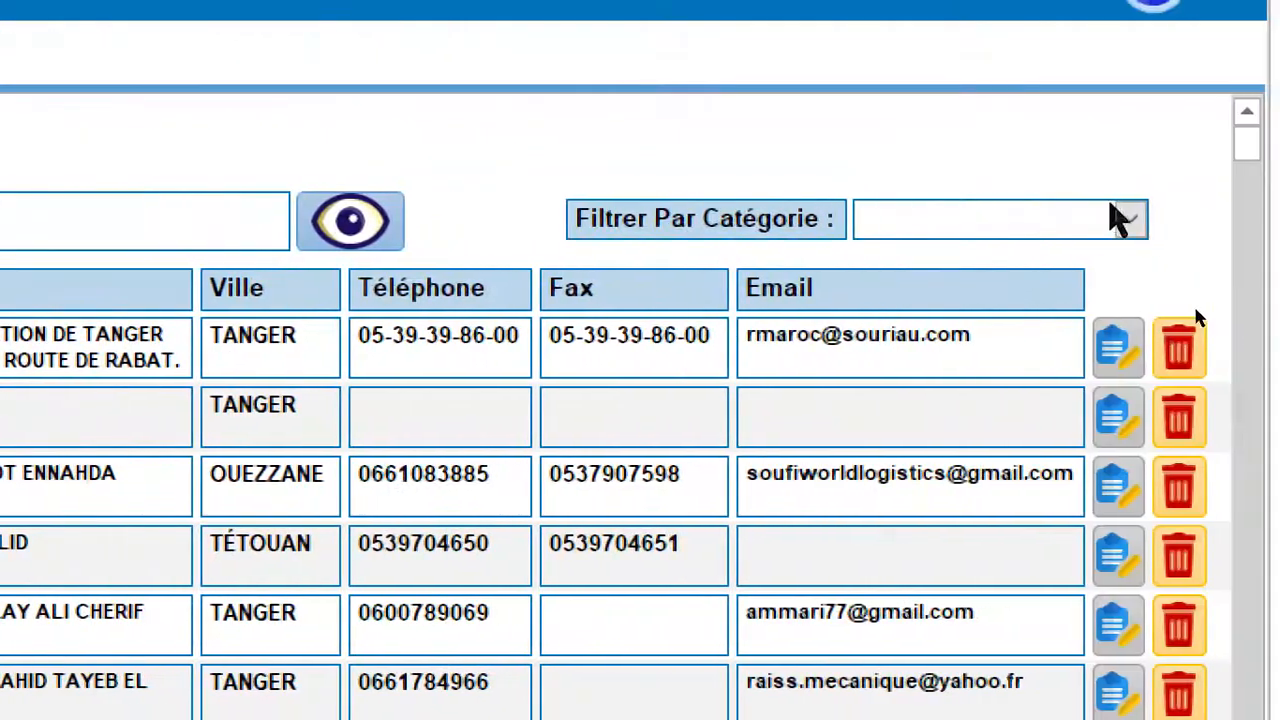
# Look at the choices offered by the client list's category filter without picking one.
pyautogui.click(1128, 220)
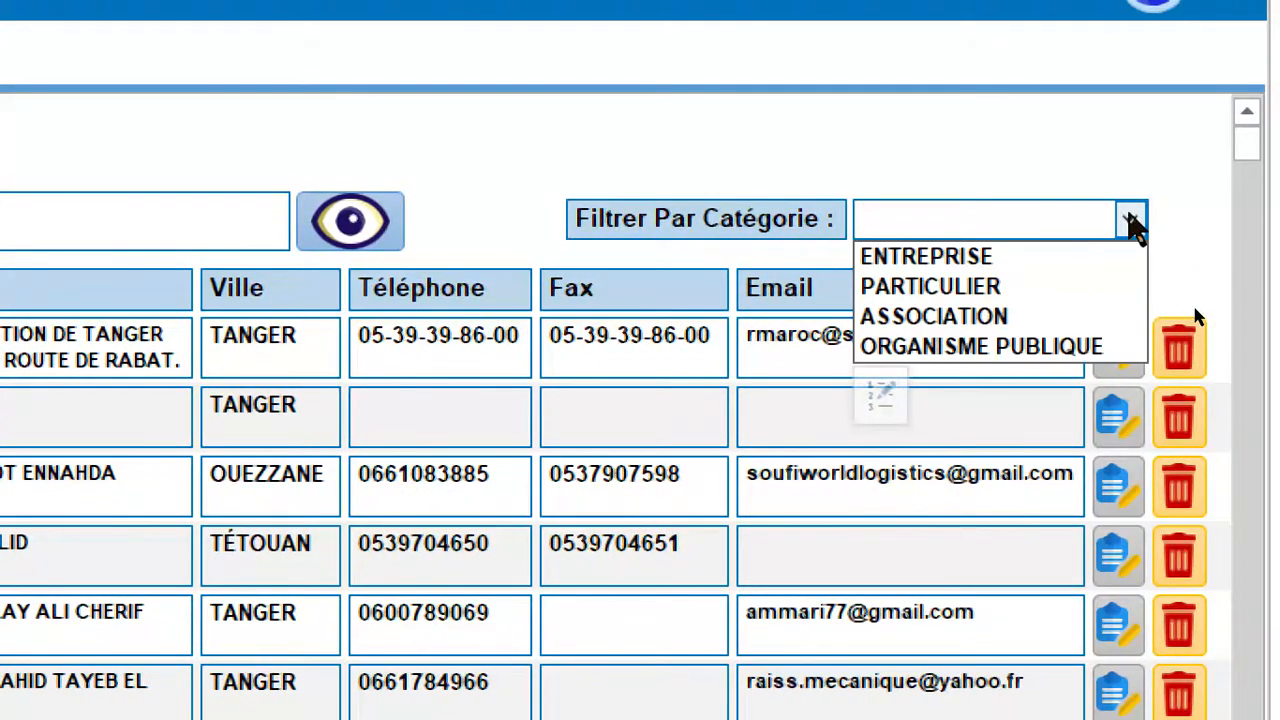
pyautogui.click(1131, 222)
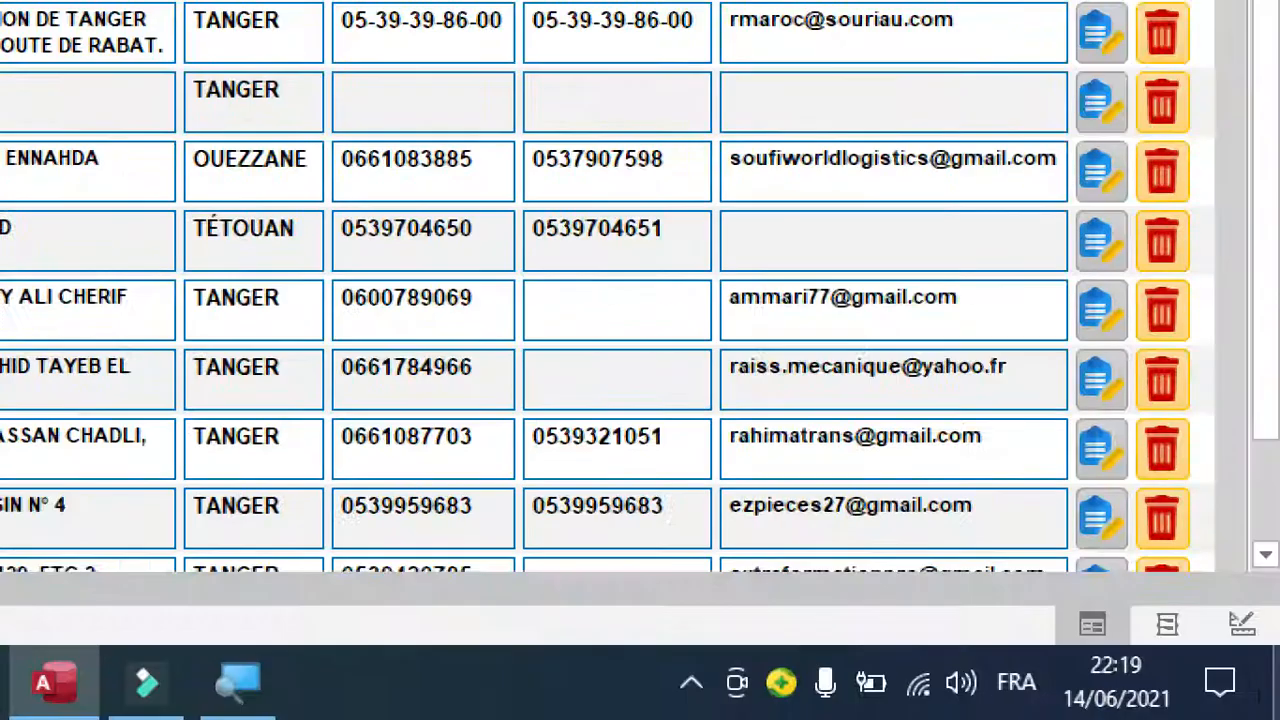
# Return F_MENU to design view without its property sheet and open the R_LISTE_CLIENTS query in design view.
pyautogui.click(1242, 626)
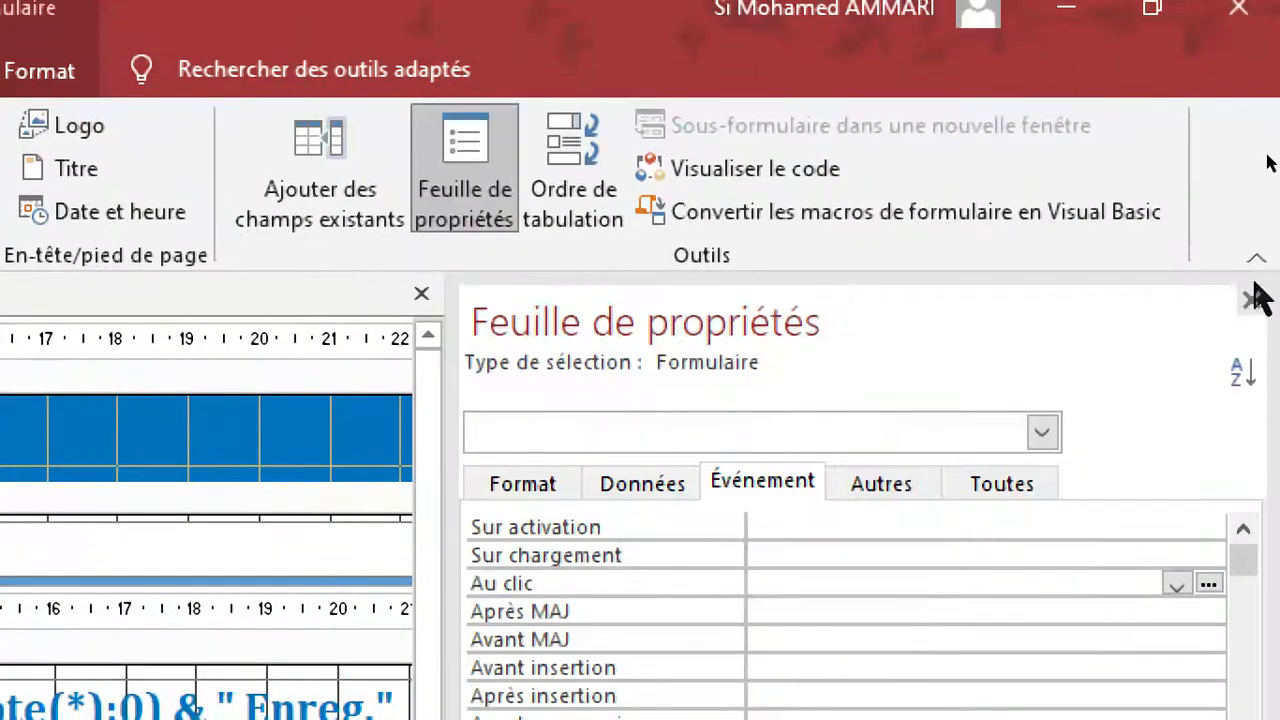
pyautogui.click(1251, 300)
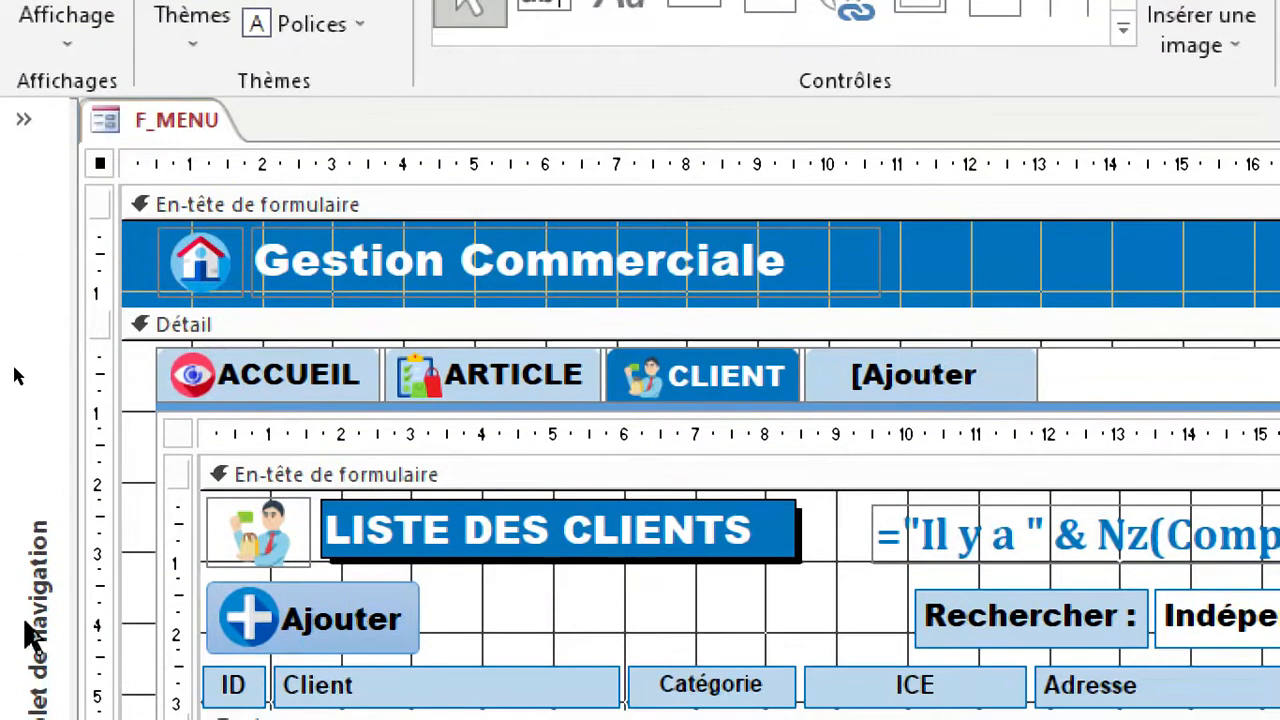
pyautogui.click(35, 508)
pyautogui.scroll(1, 185, 335)
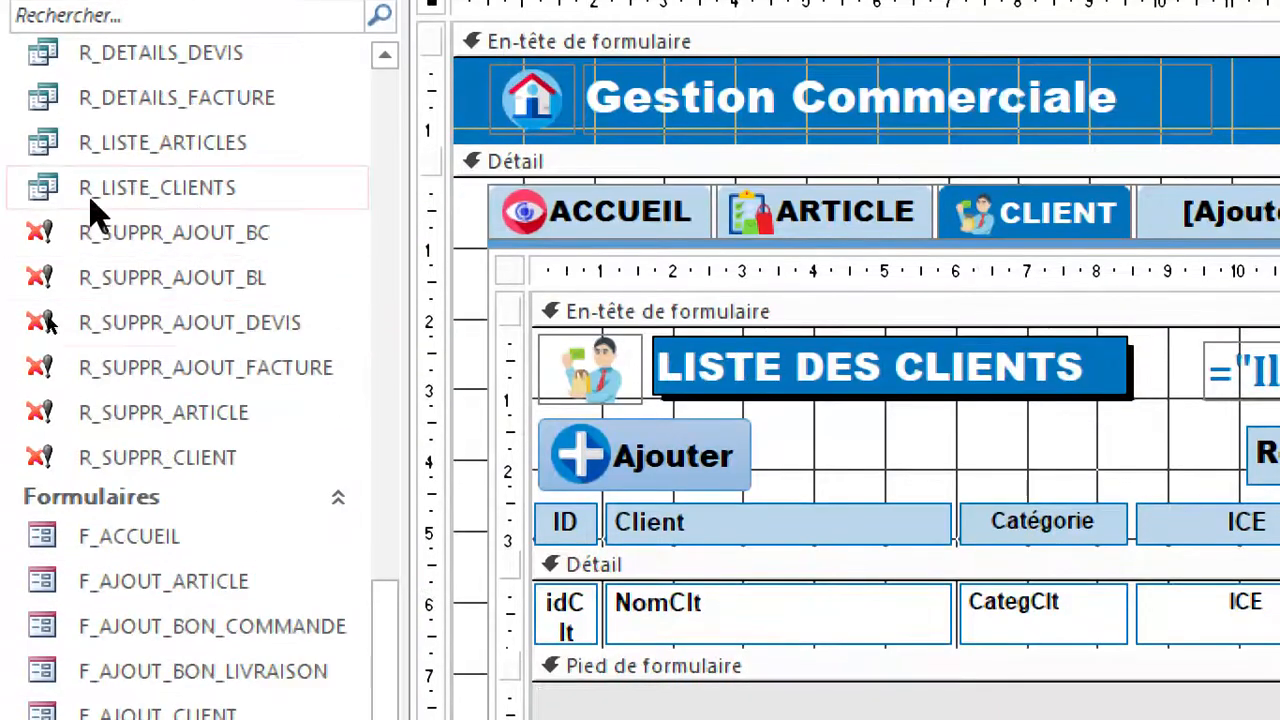
pyautogui.rightClick(138, 190)
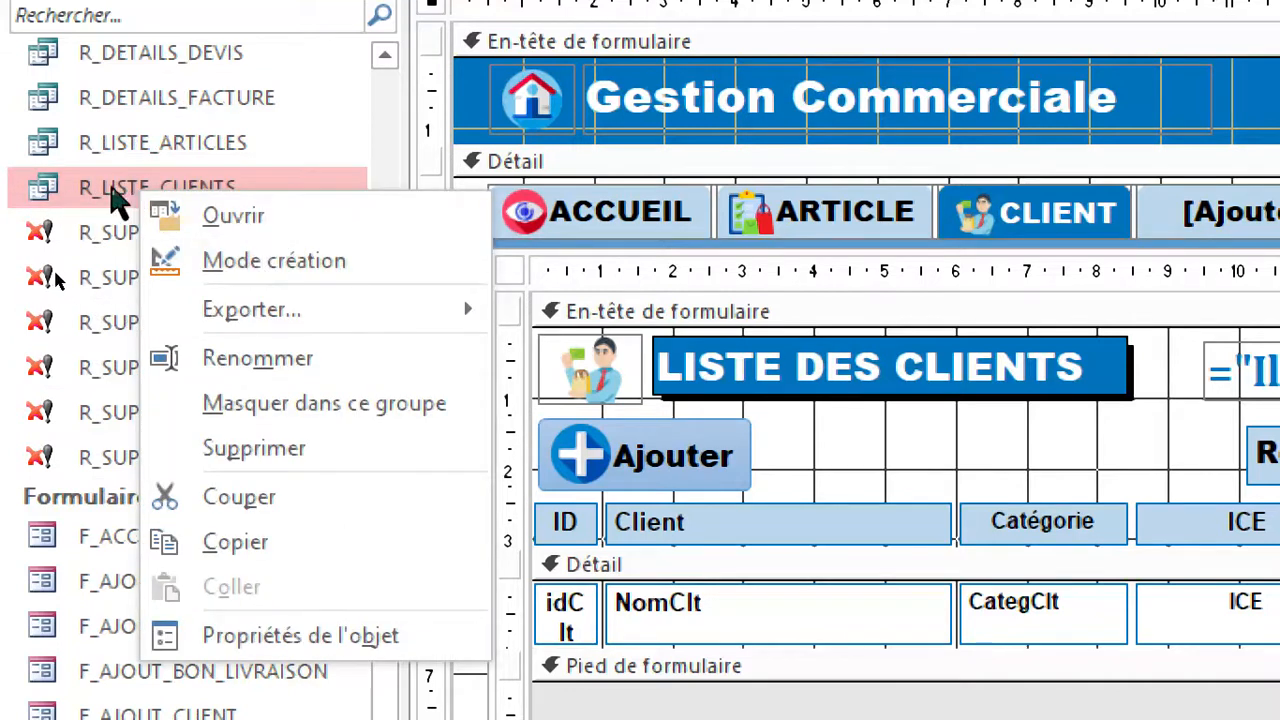
pyautogui.rightClick(112, 188)
pyautogui.click(215, 258)
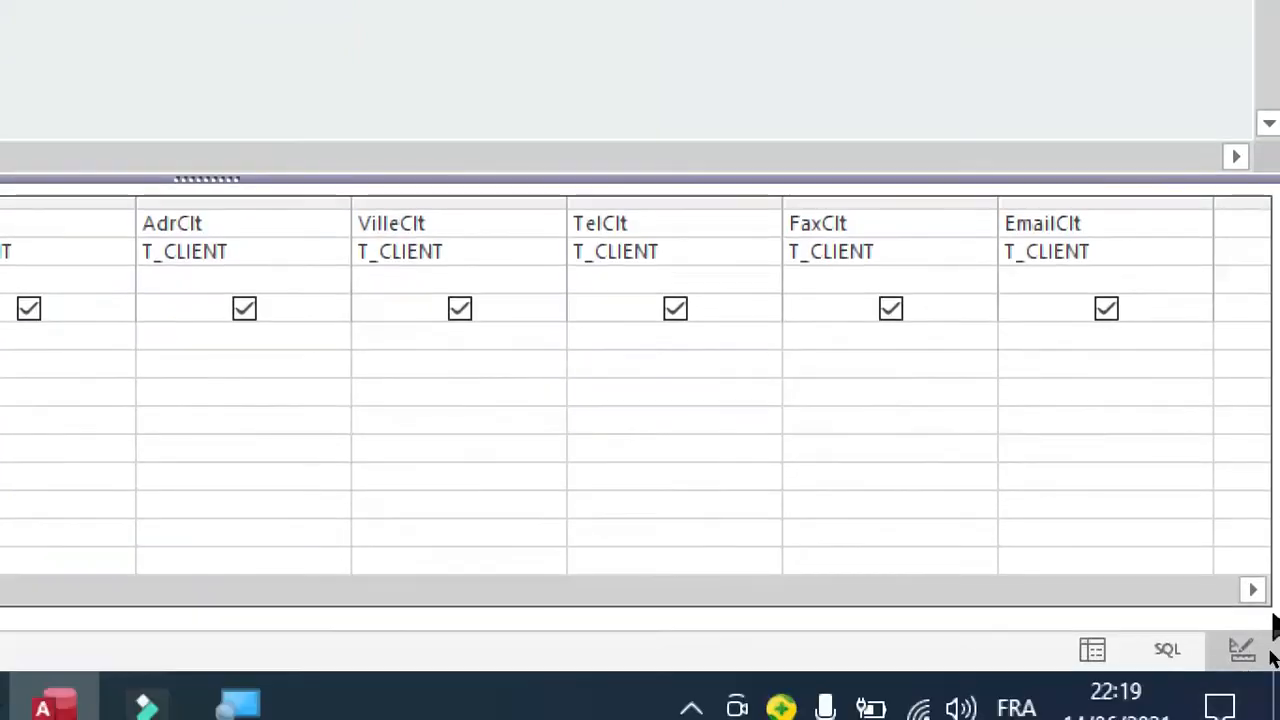
# Add a calculated field after EmailClt in R_LISTE_CLIENTS with the expression [idClt] & [NomClt] & [VilleClt].
pyautogui.click(1252, 589)
pyautogui.click(1252, 589)
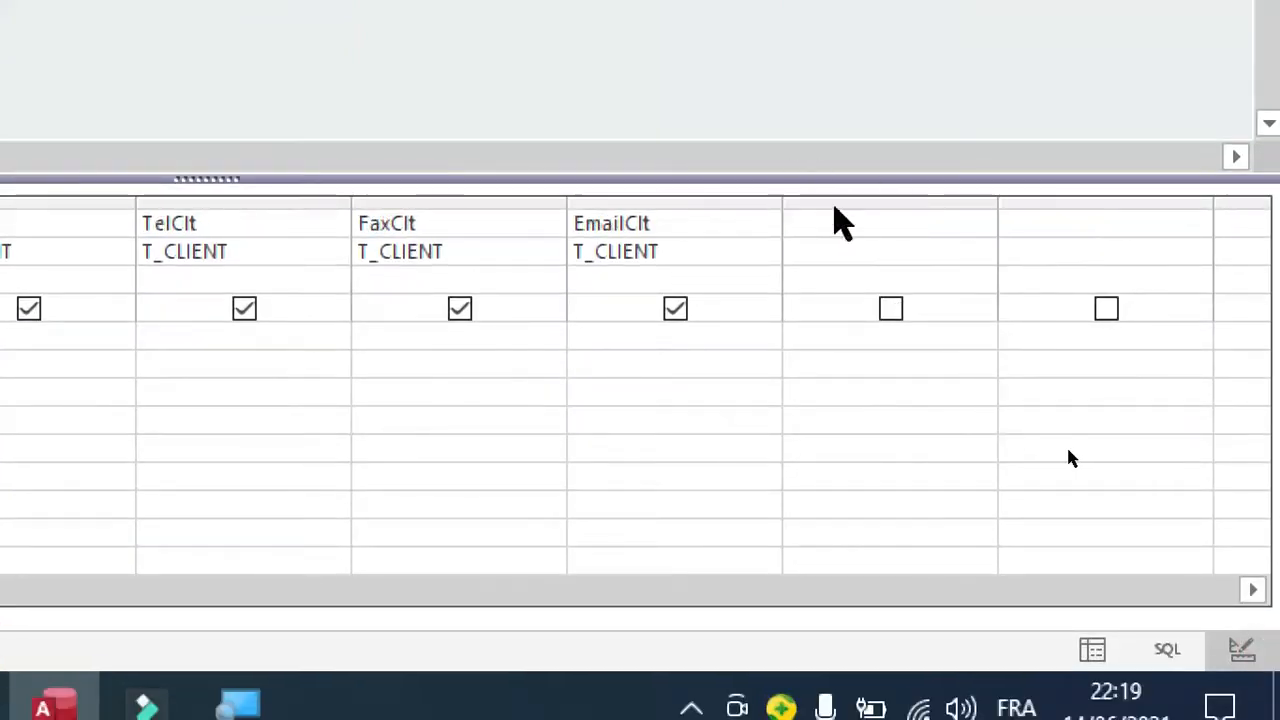
pyautogui.click(838, 217)
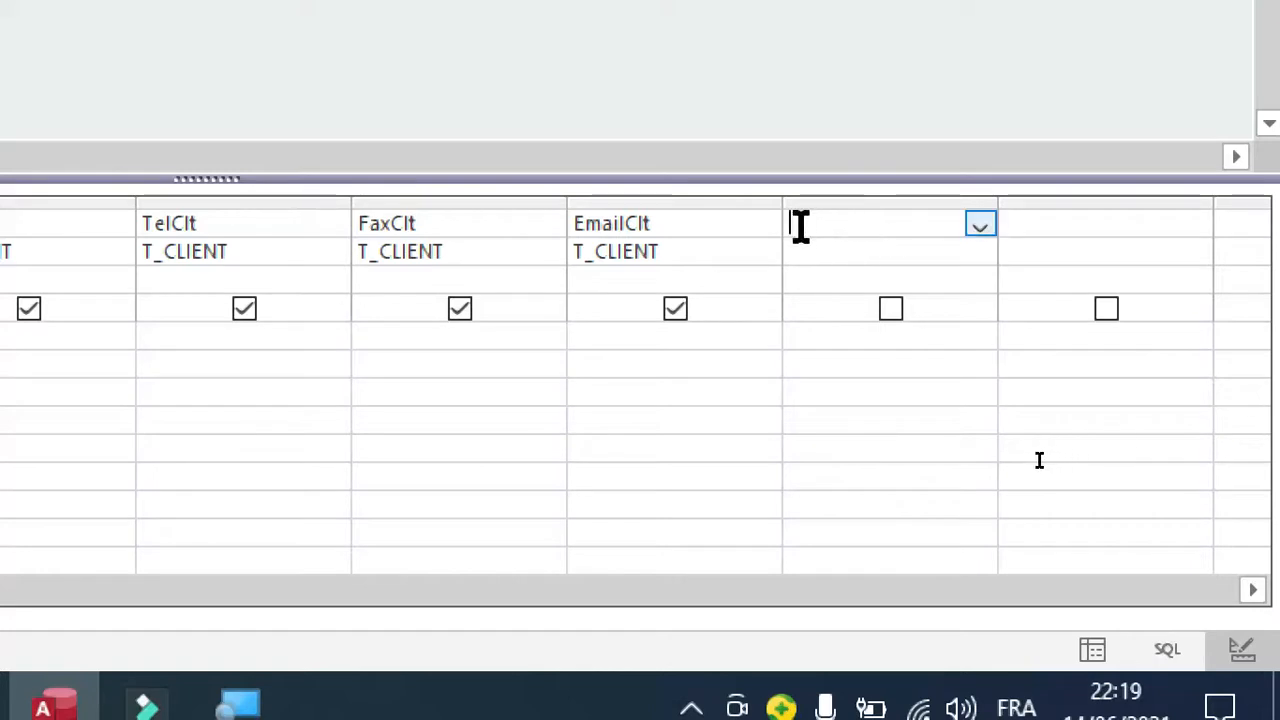
pyautogui.rightClick(831, 224)
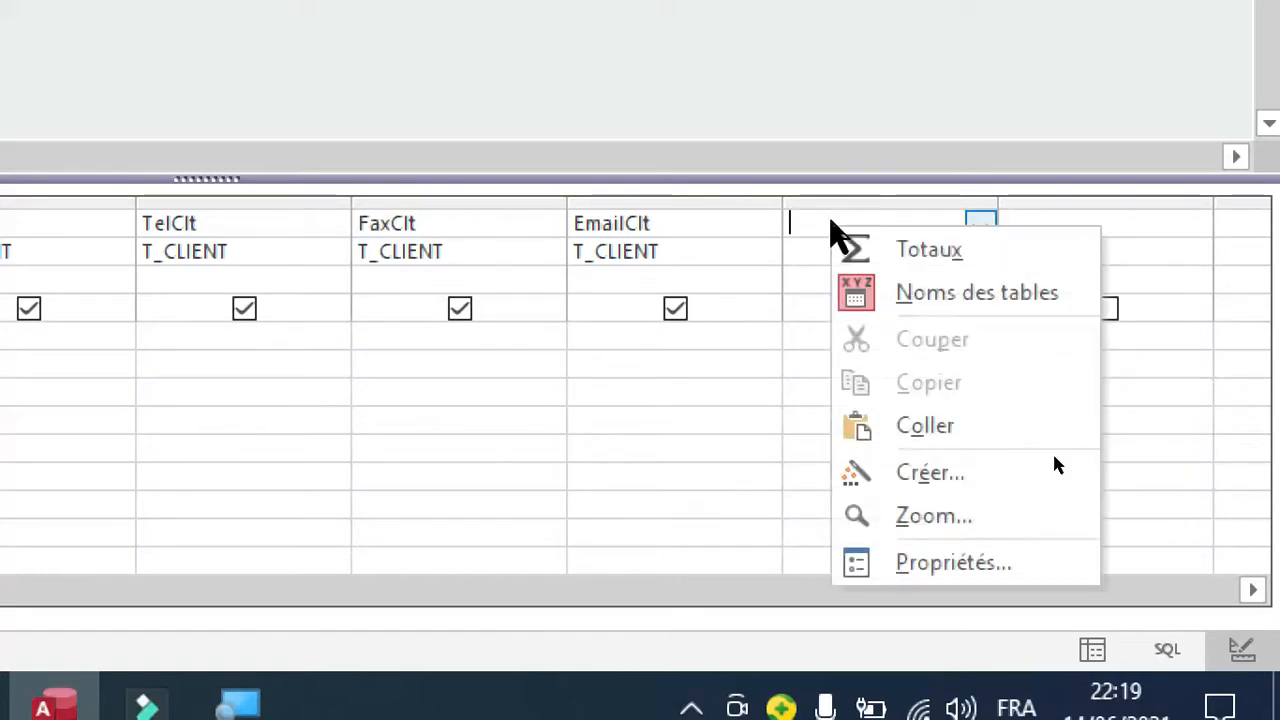
pyautogui.click(942, 480)
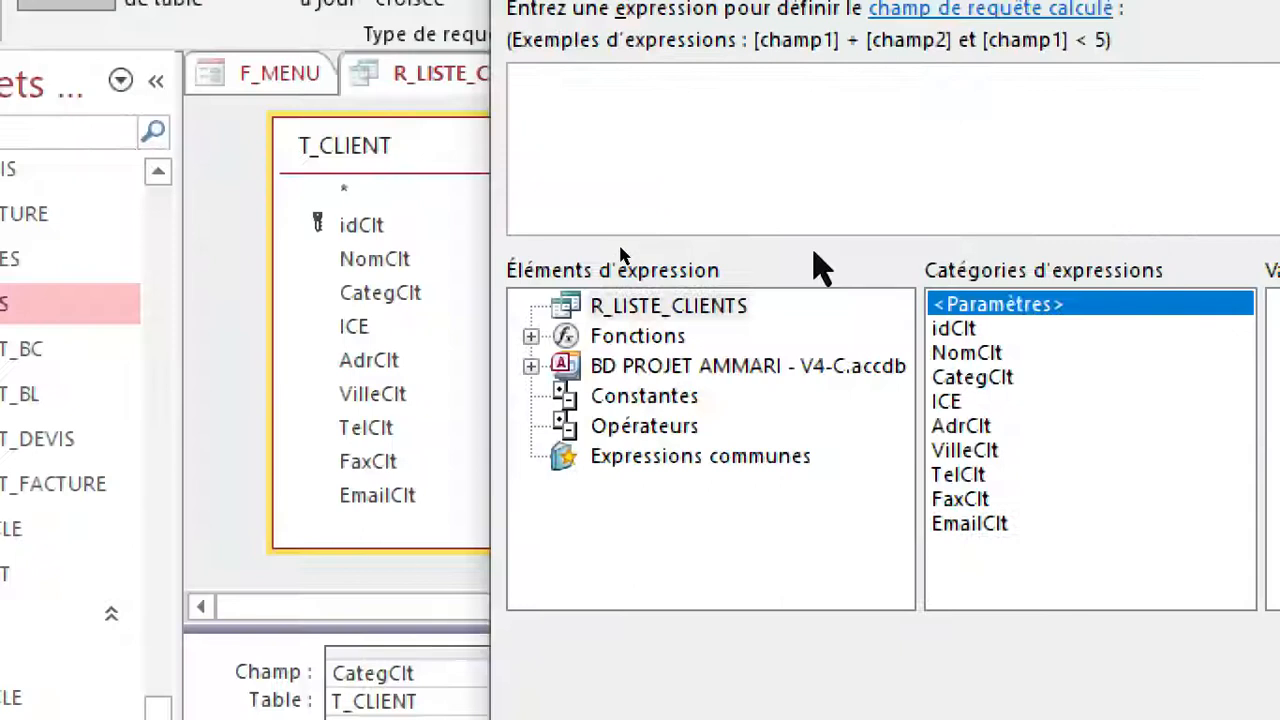
pyautogui.click(827, 162)
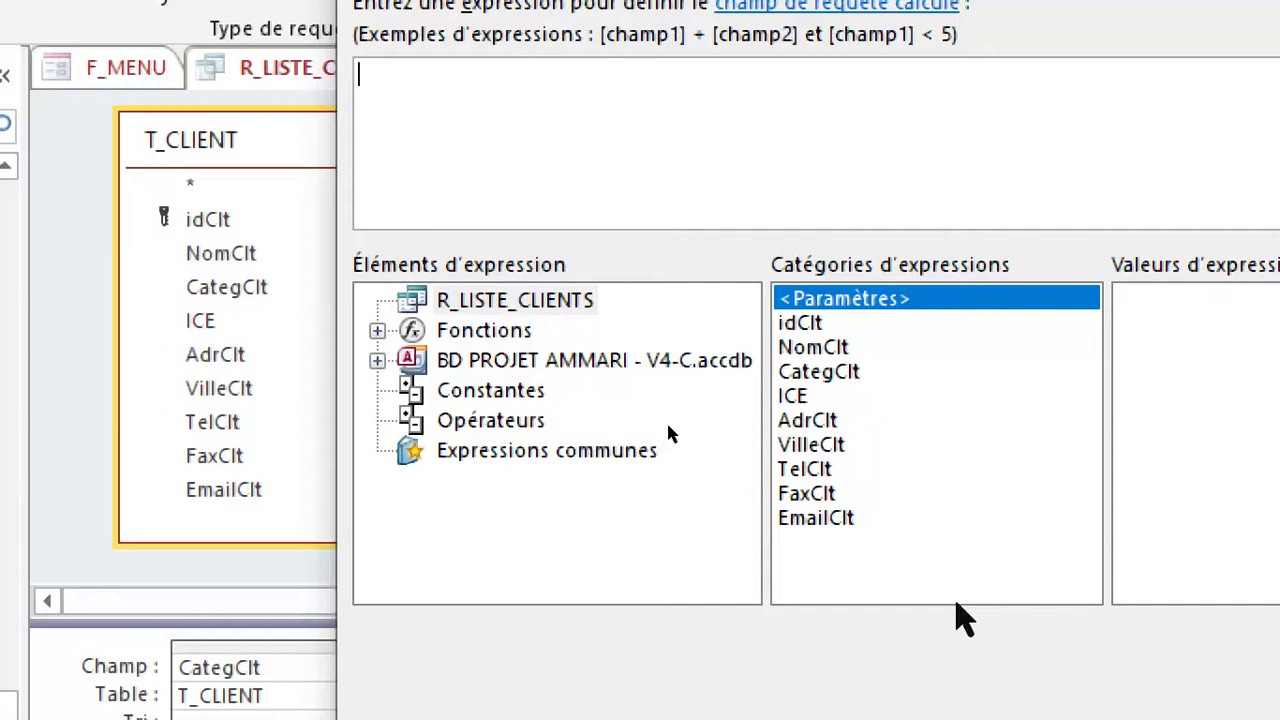
pyautogui.doubleClick(811, 322)
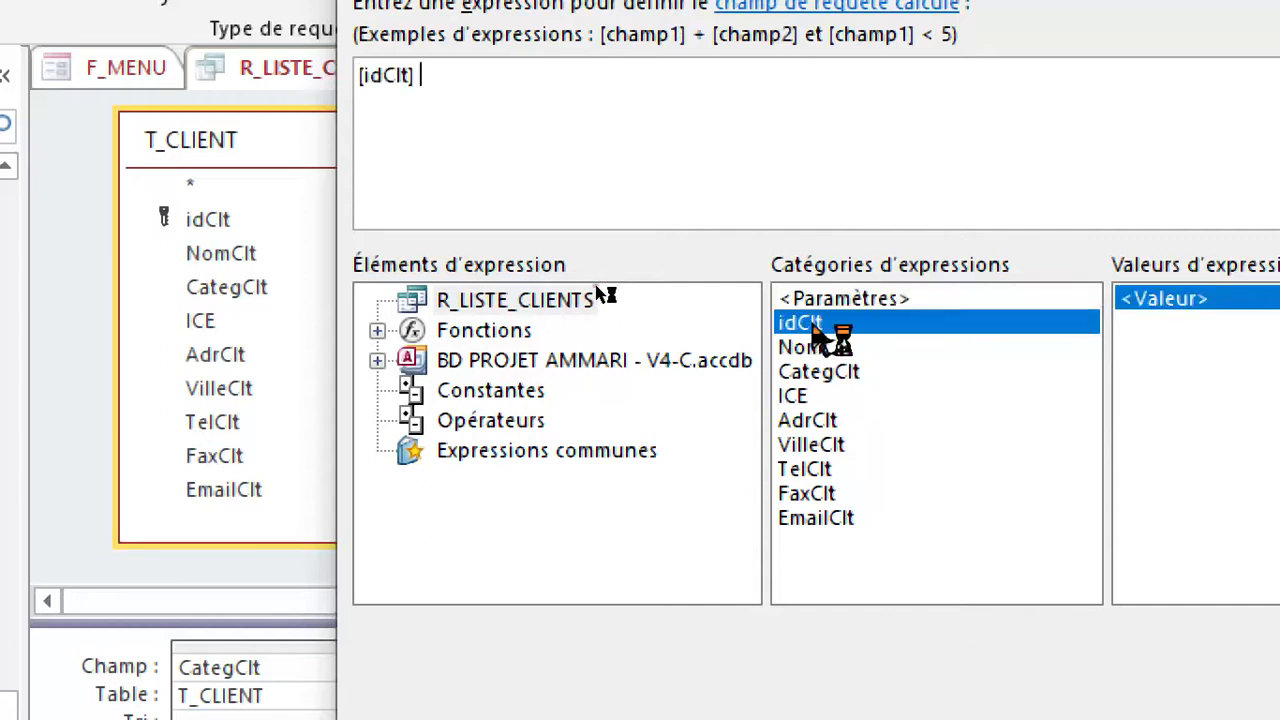
pyautogui.write('&')
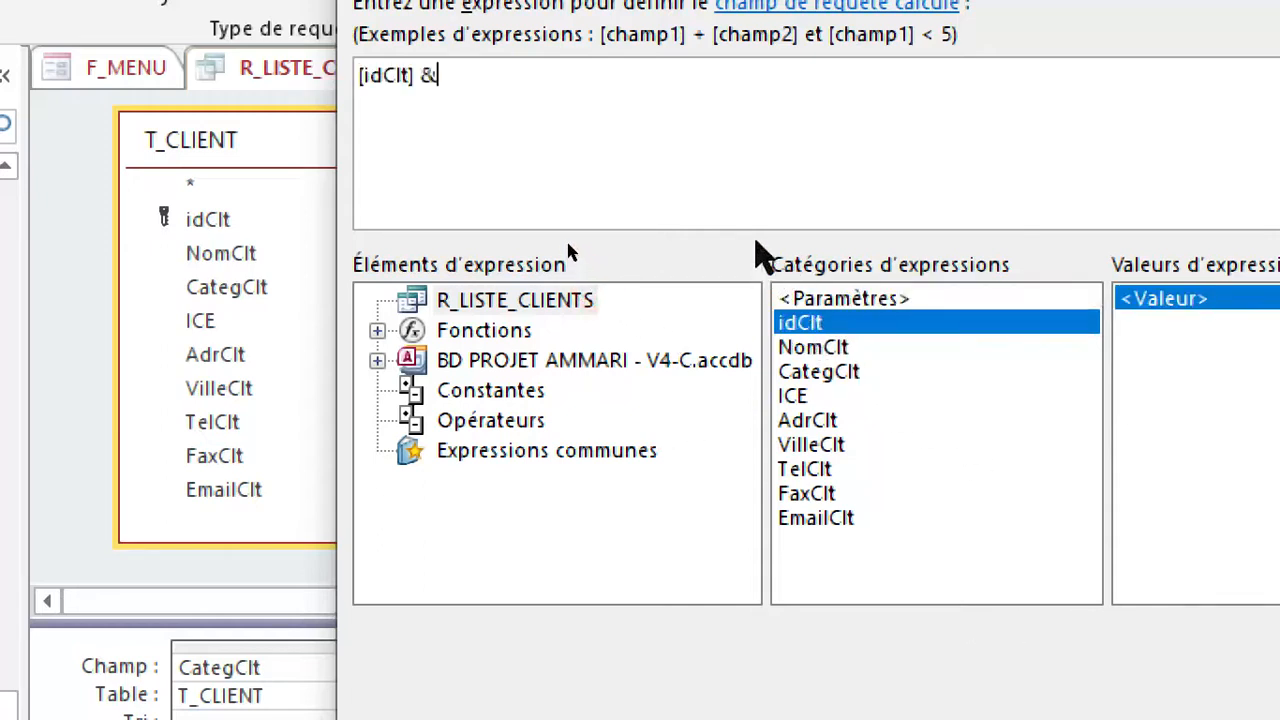
pyautogui.doubleClick(825, 350)
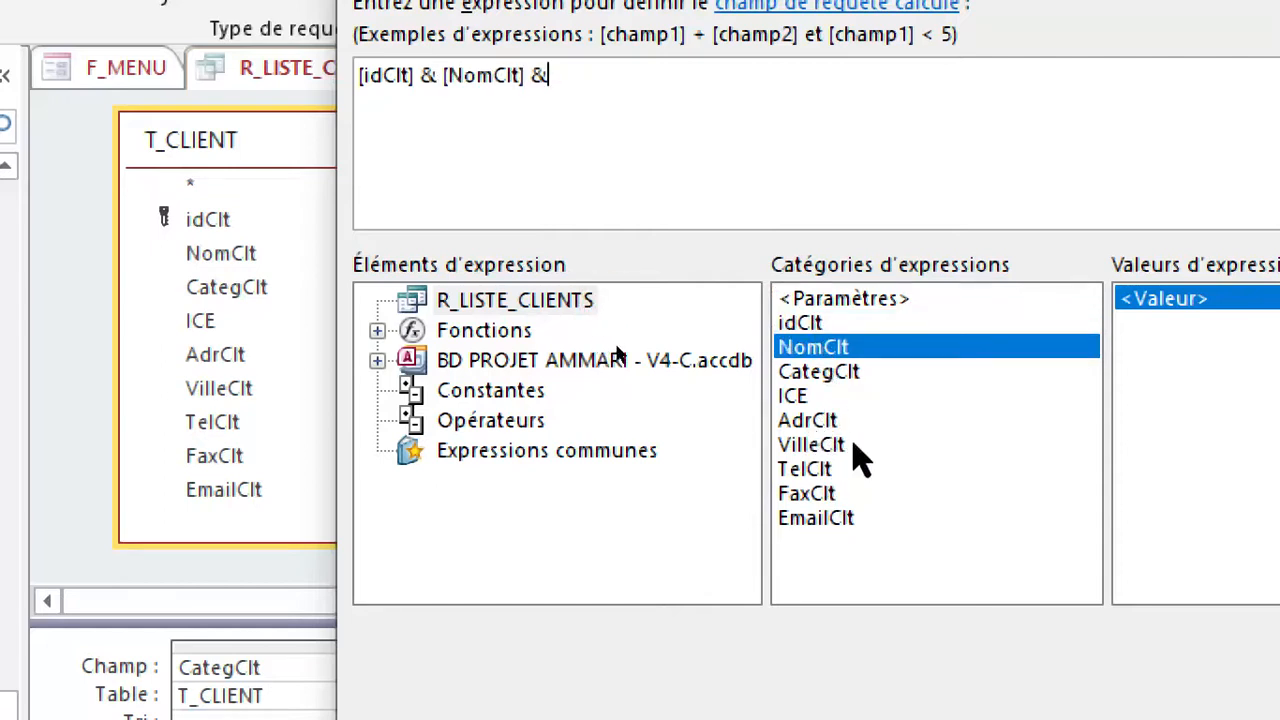
pyautogui.doubleClick(818, 447)
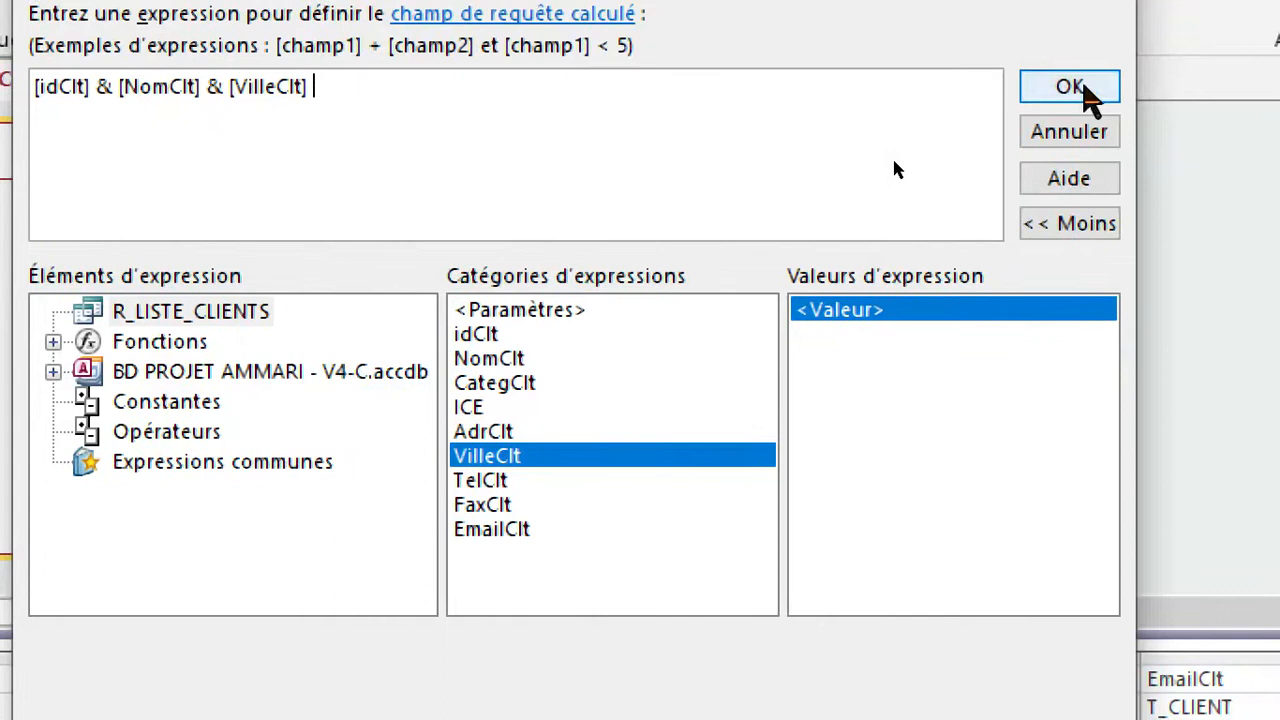
pyautogui.click(1279, 78)
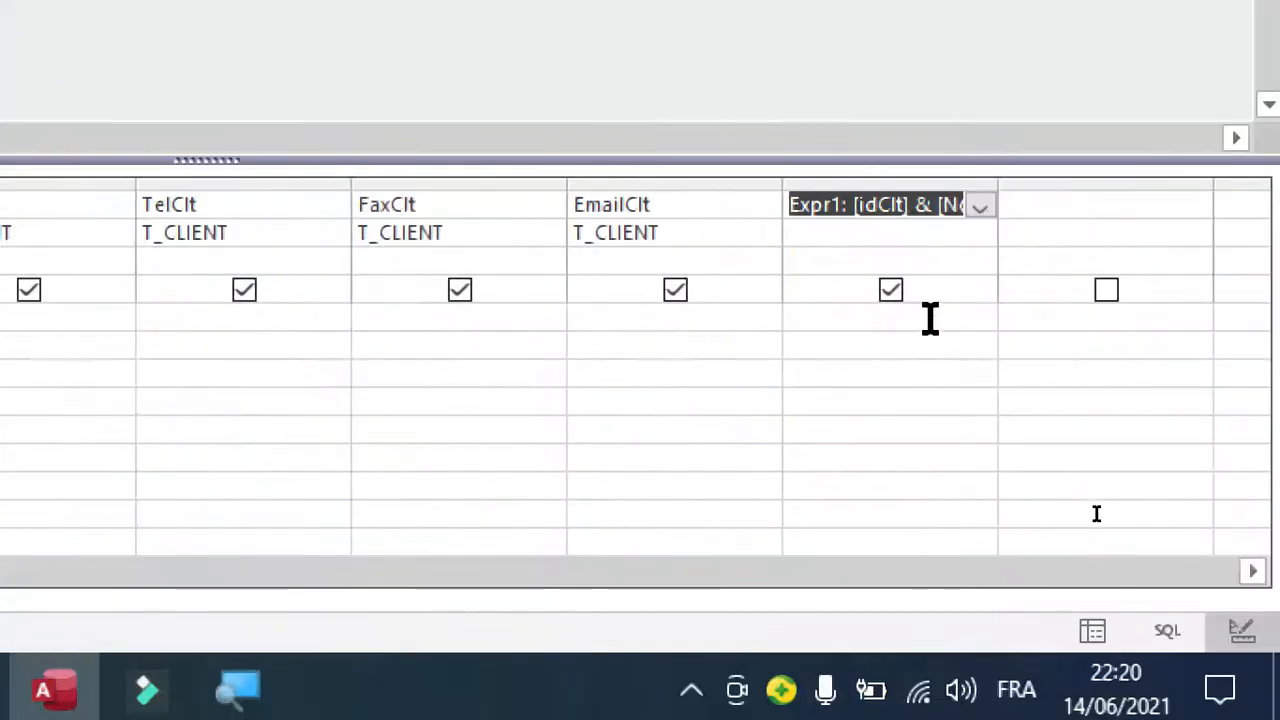
# Build a criterion for the new calculated field, beginning the expression with like * &.
pyautogui.click(850, 322)
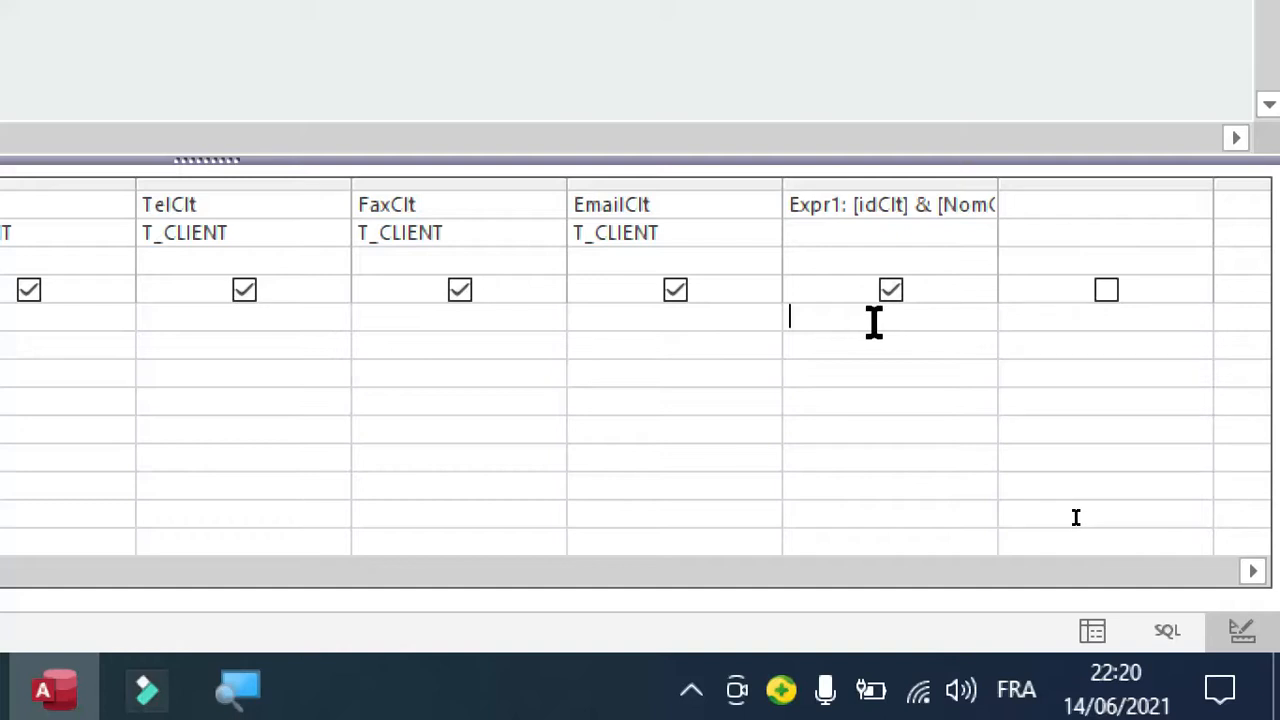
pyautogui.rightClick(836, 320)
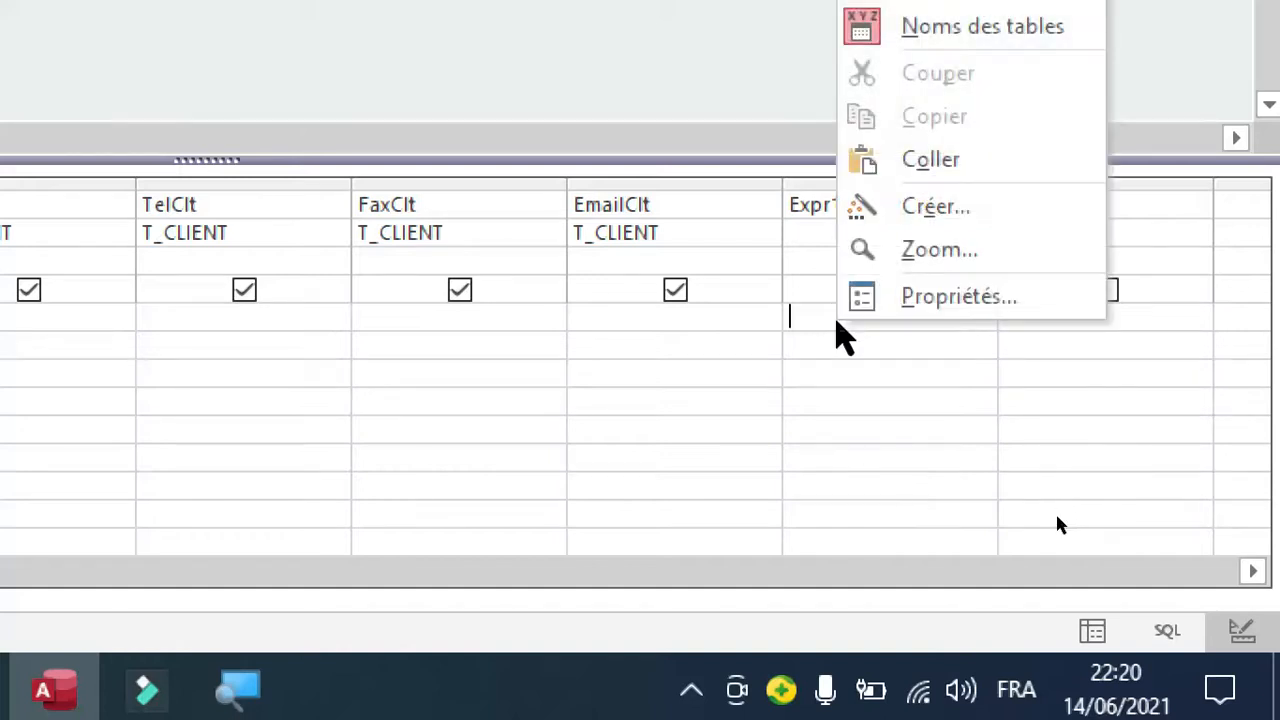
pyautogui.click(794, 318)
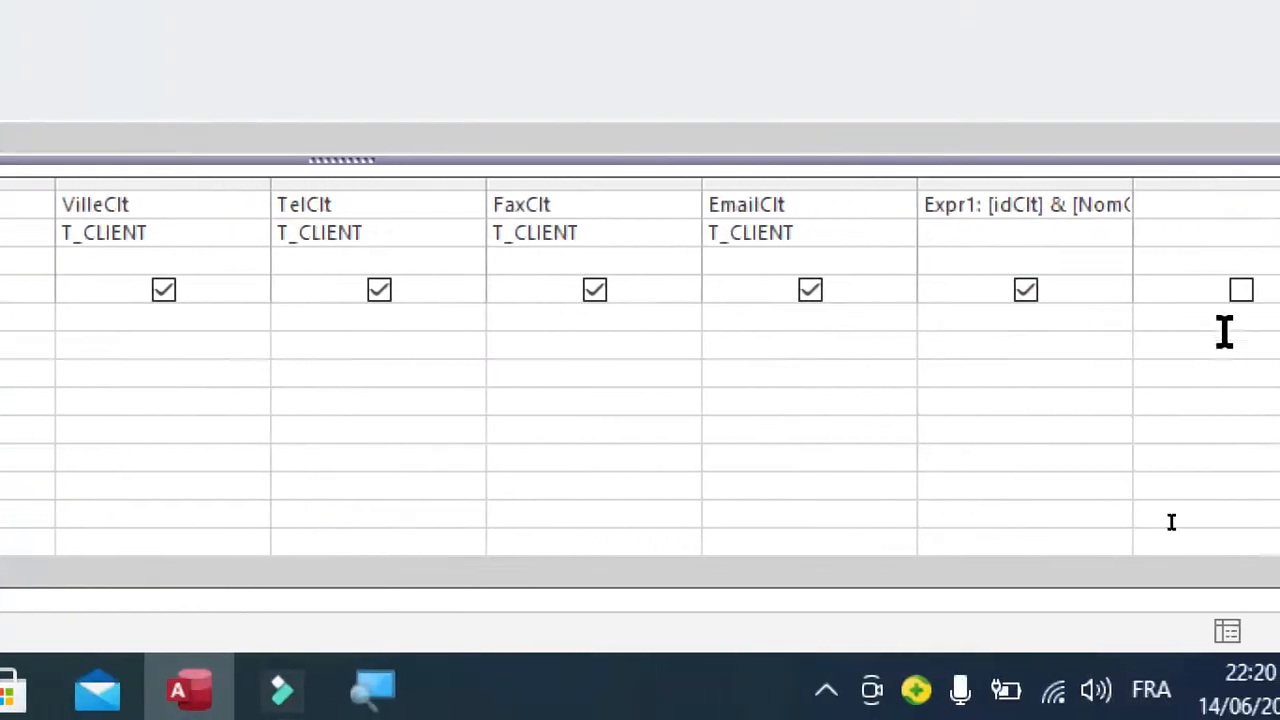
pyautogui.rightClick(949, 317)
pyautogui.click(1022, 212)
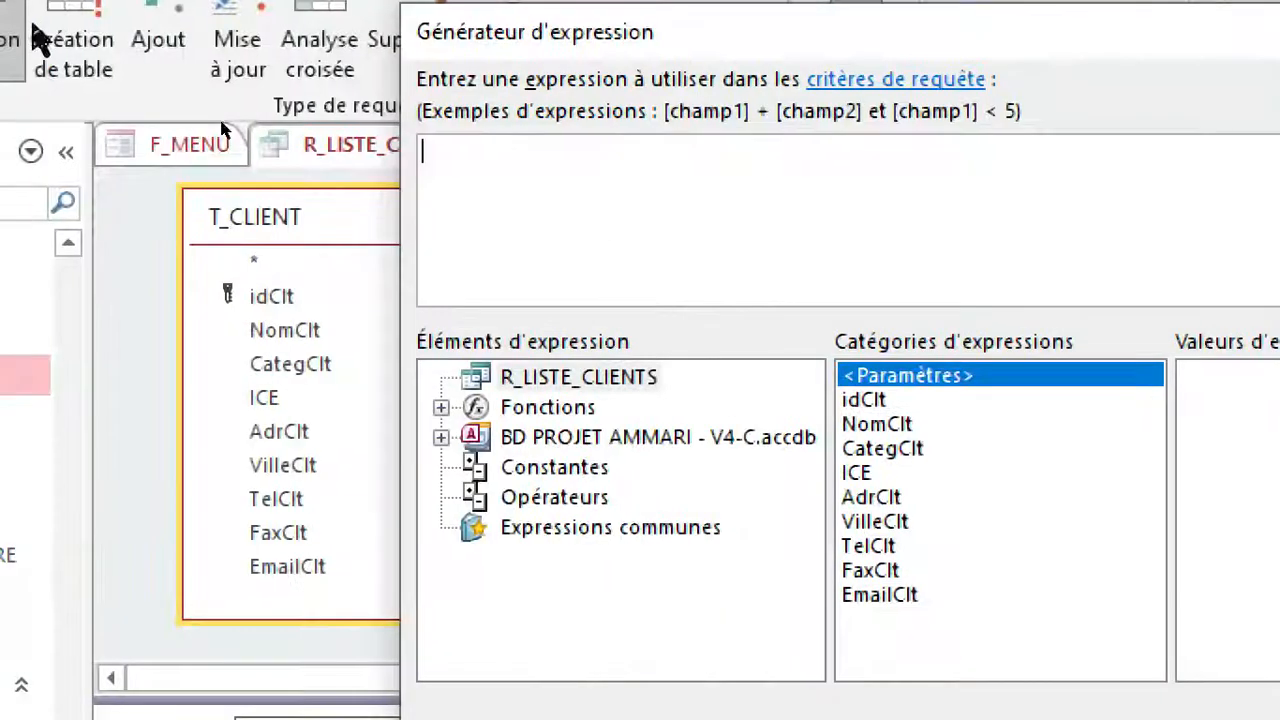
pyautogui.write('like n')
pyautogui.press('BackSpace')
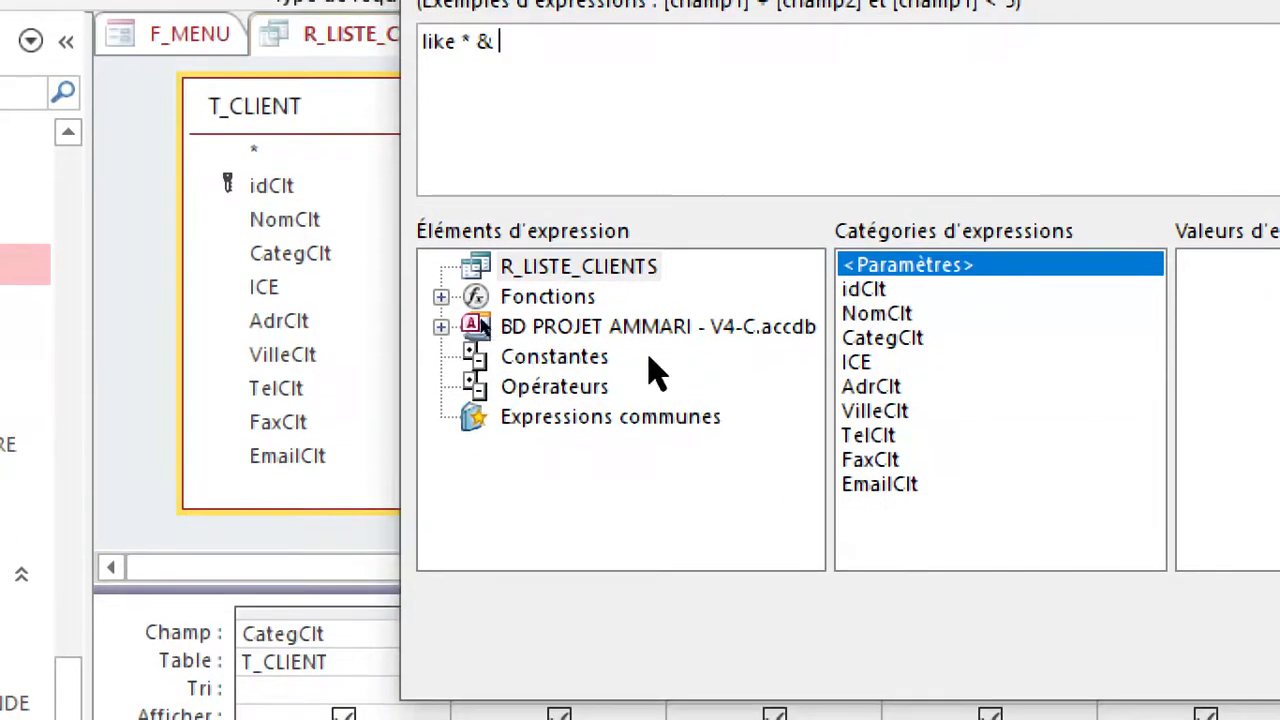
# Complete the criterion with the txtRechercher control of F_LISTE_CLIENTS loaded in F_MENU followed by & *, and validate the expression.
pyautogui.doubleClick(640, 440)
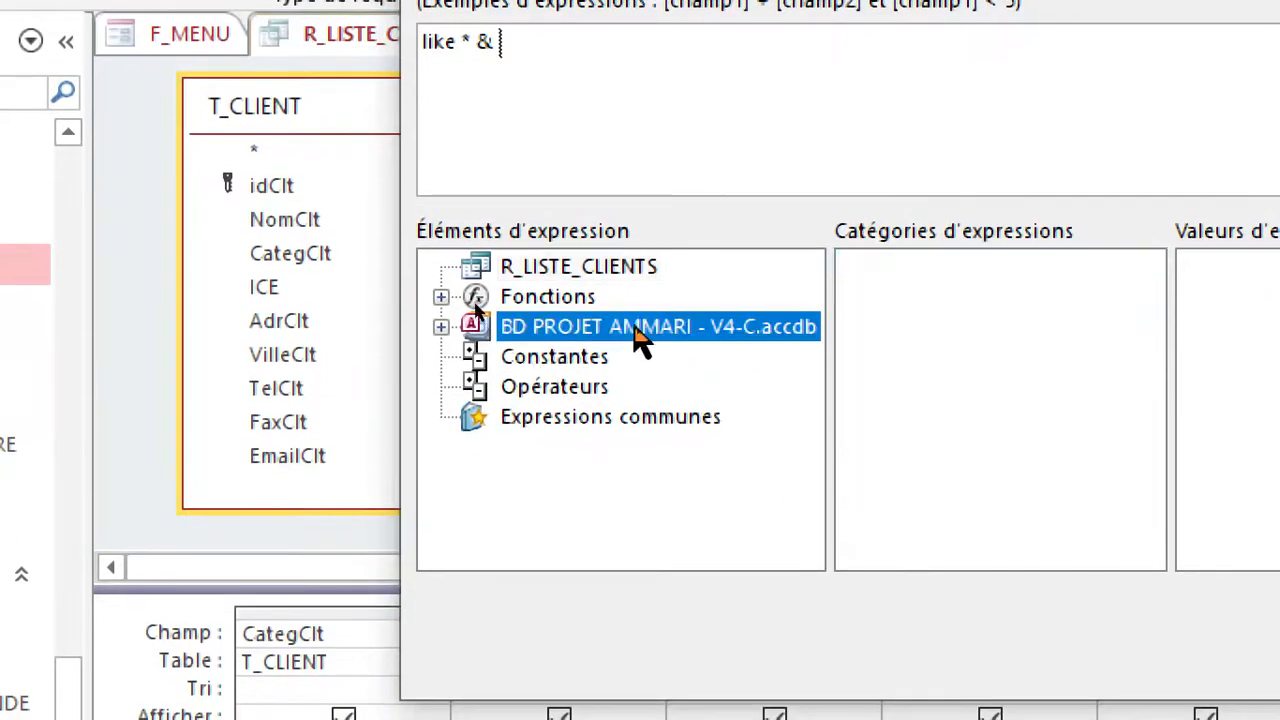
pyautogui.doubleClick(614, 424)
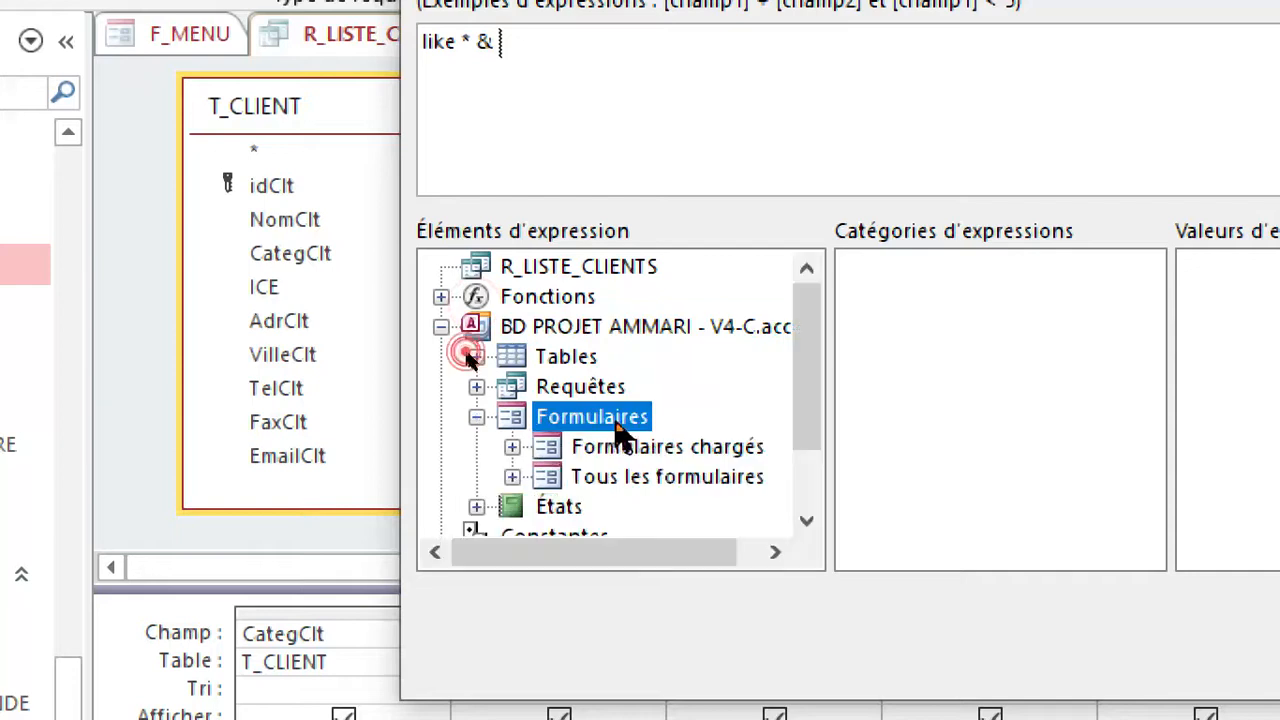
pyautogui.doubleClick(712, 450)
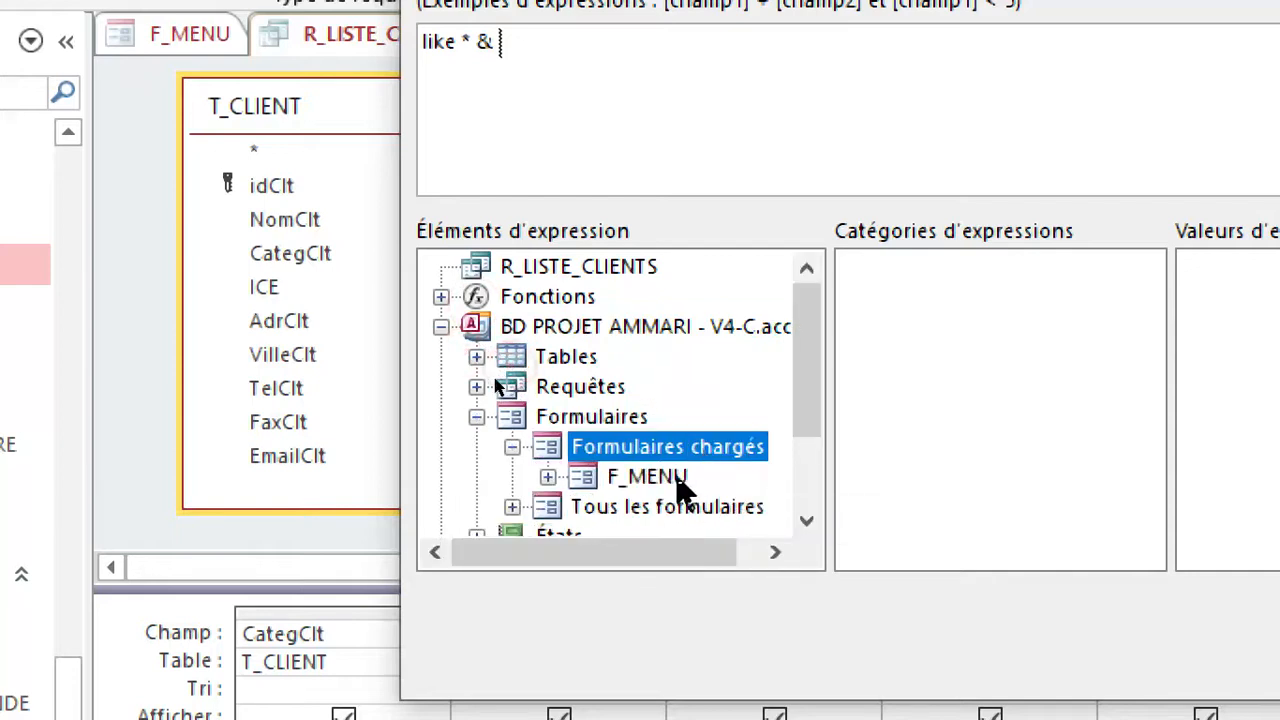
pyautogui.doubleClick(660, 477)
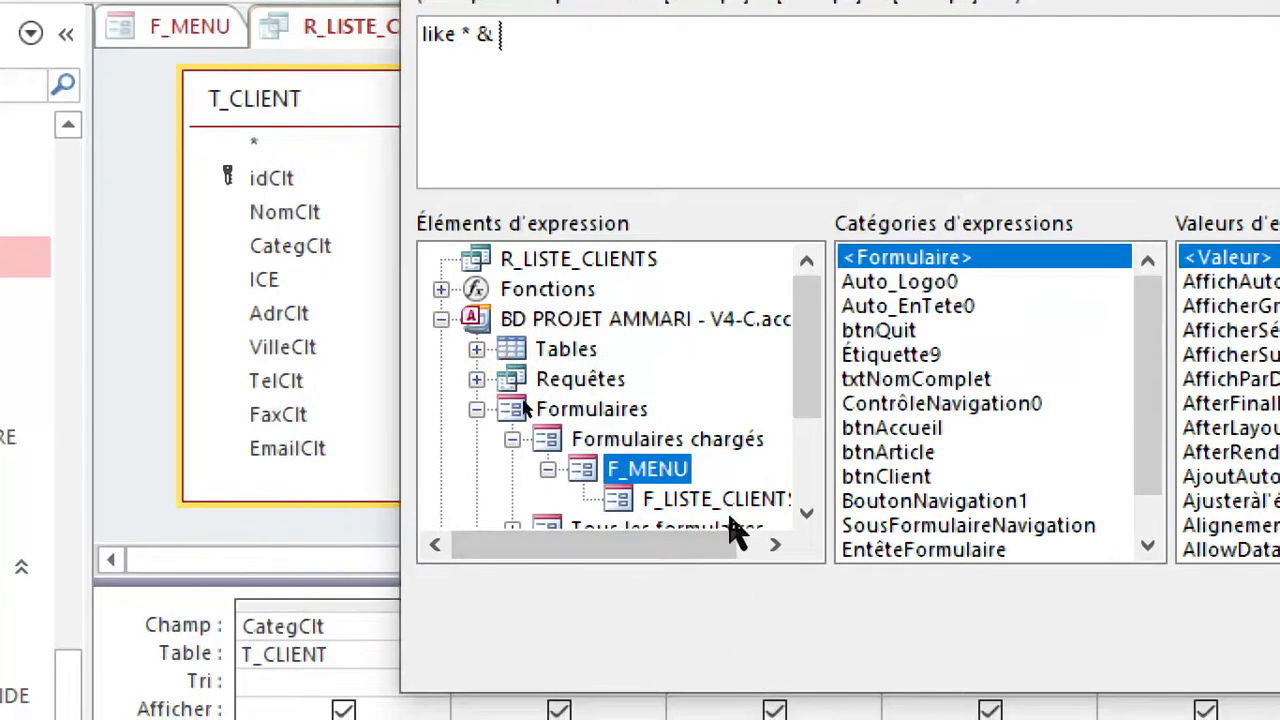
pyautogui.click(727, 510)
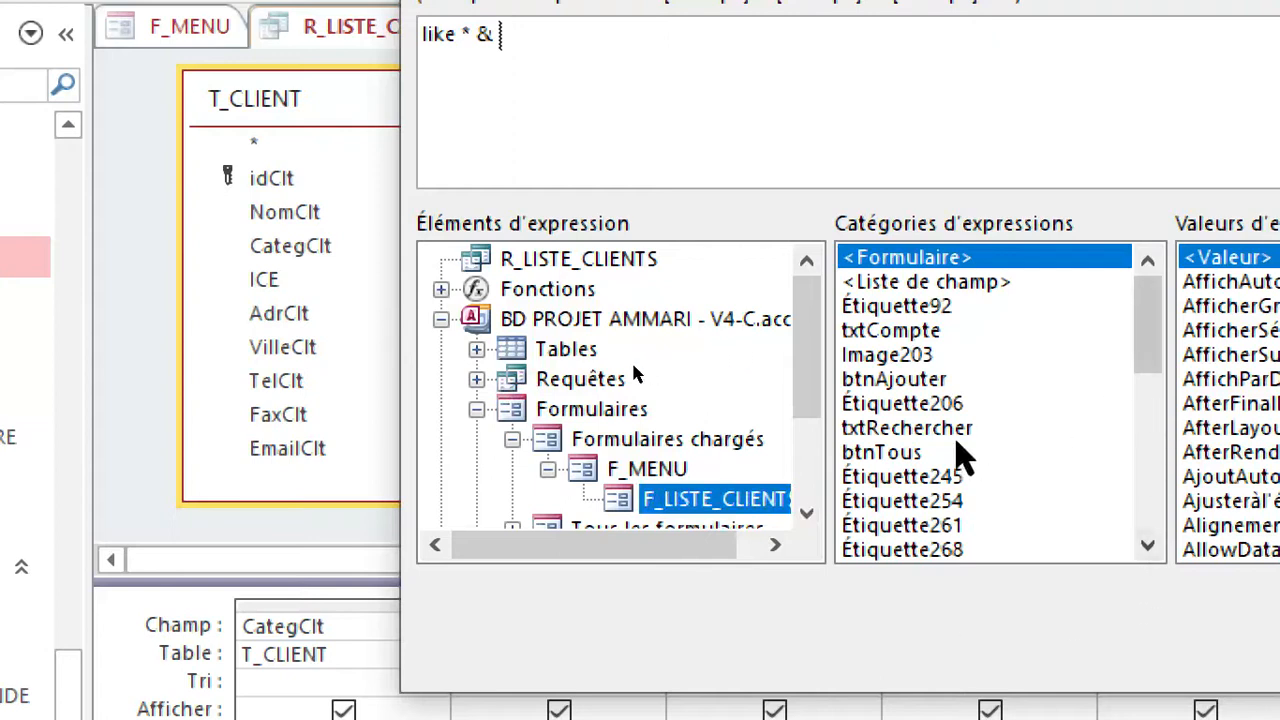
pyautogui.click(900, 430)
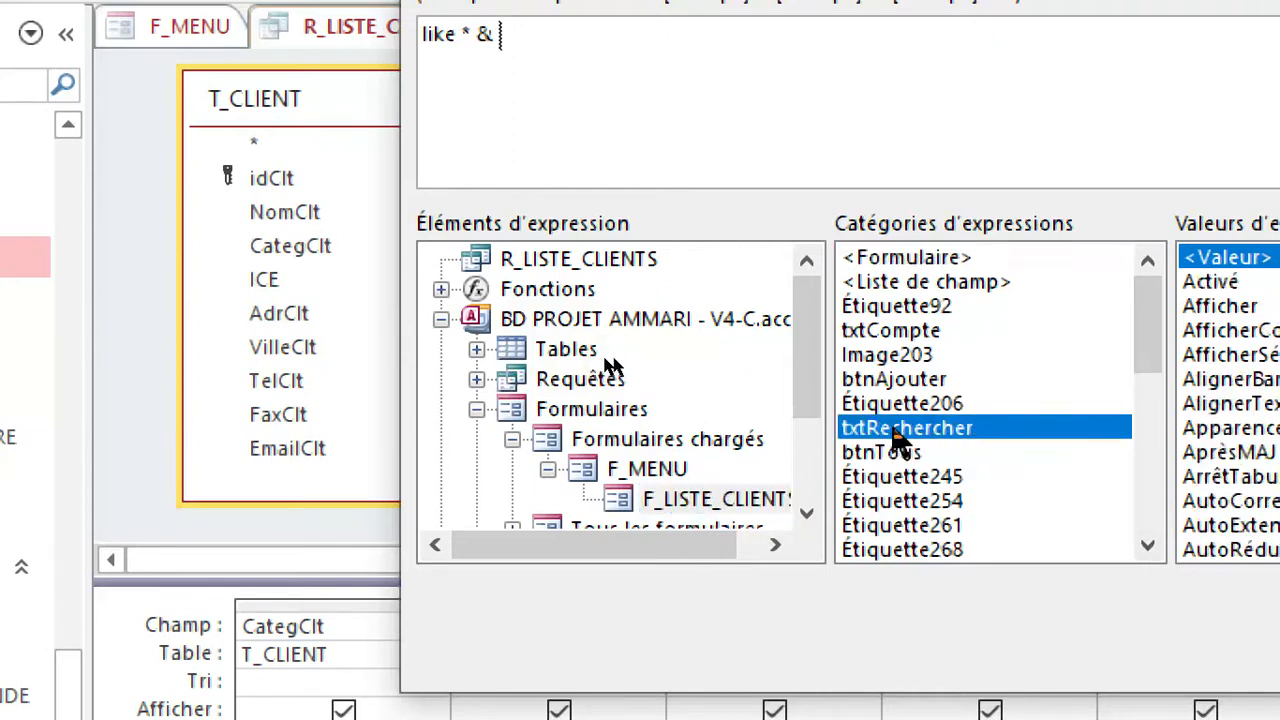
pyautogui.doubleClick(886, 428)
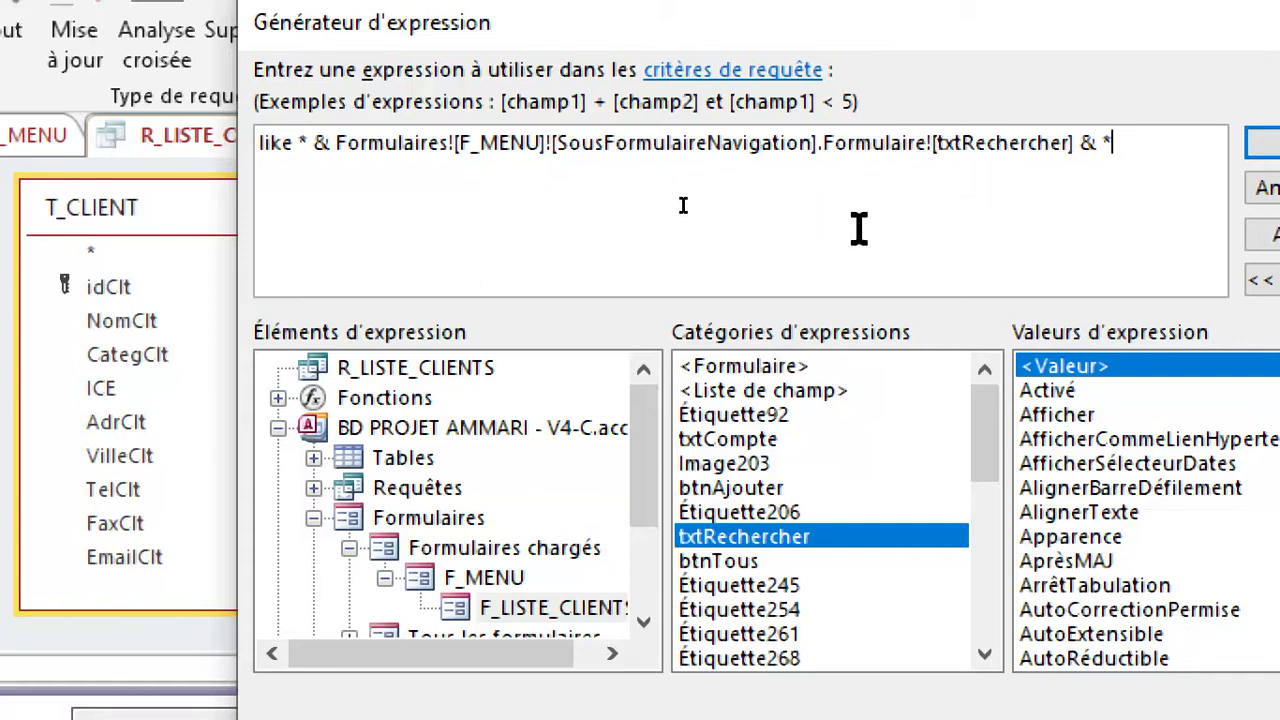
pyautogui.moveTo(925, 15); pyautogui.dragTo(939, 613)
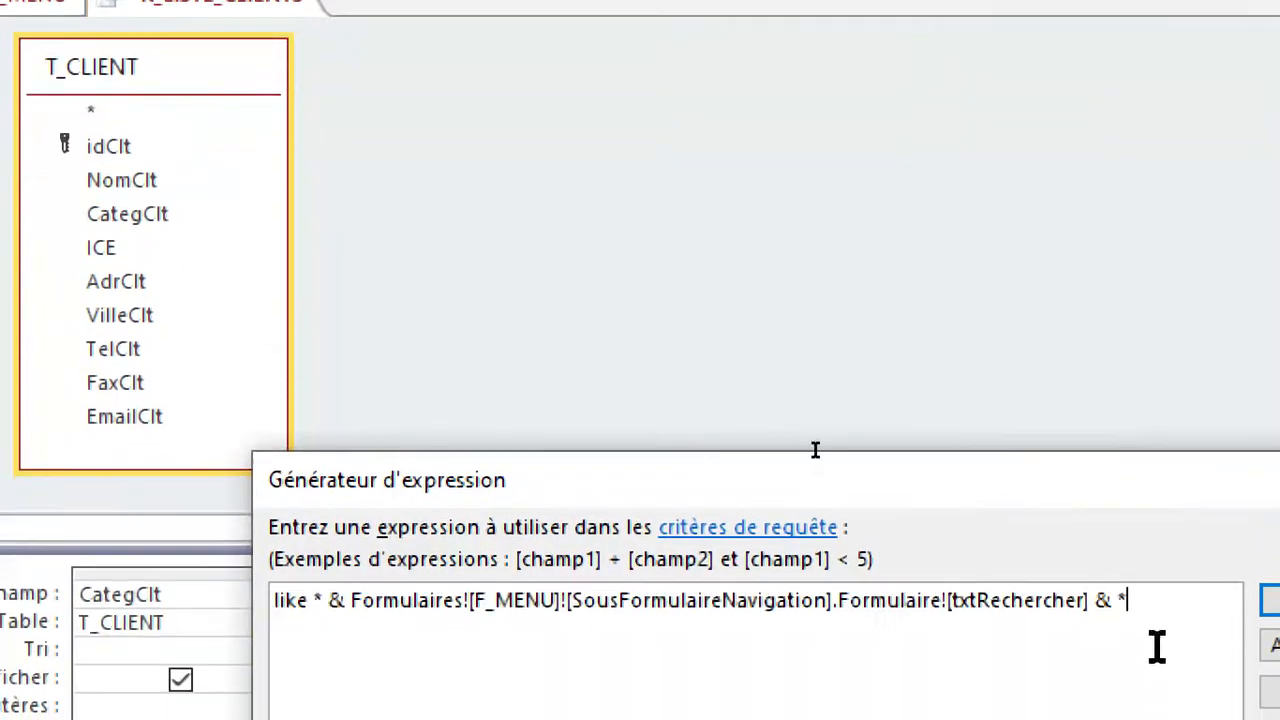
pyautogui.moveTo(1091, 475); pyautogui.dragTo(529, 14)
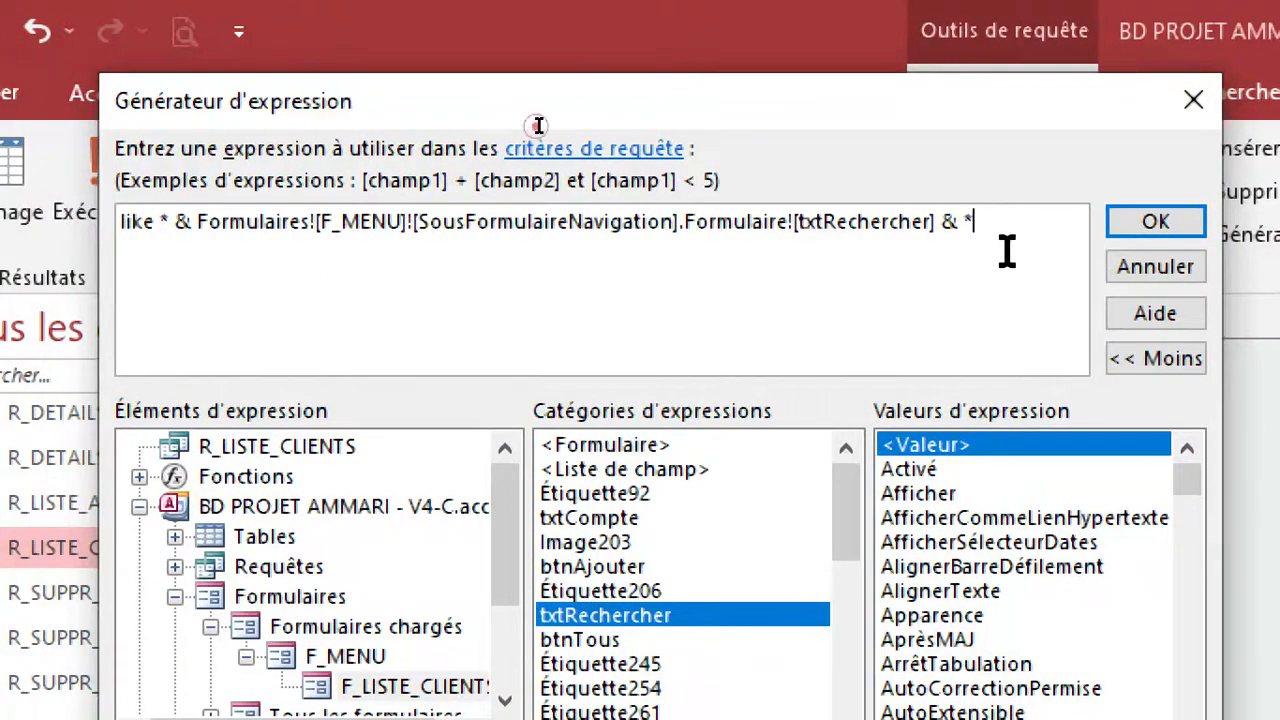
pyautogui.click(1153, 224)
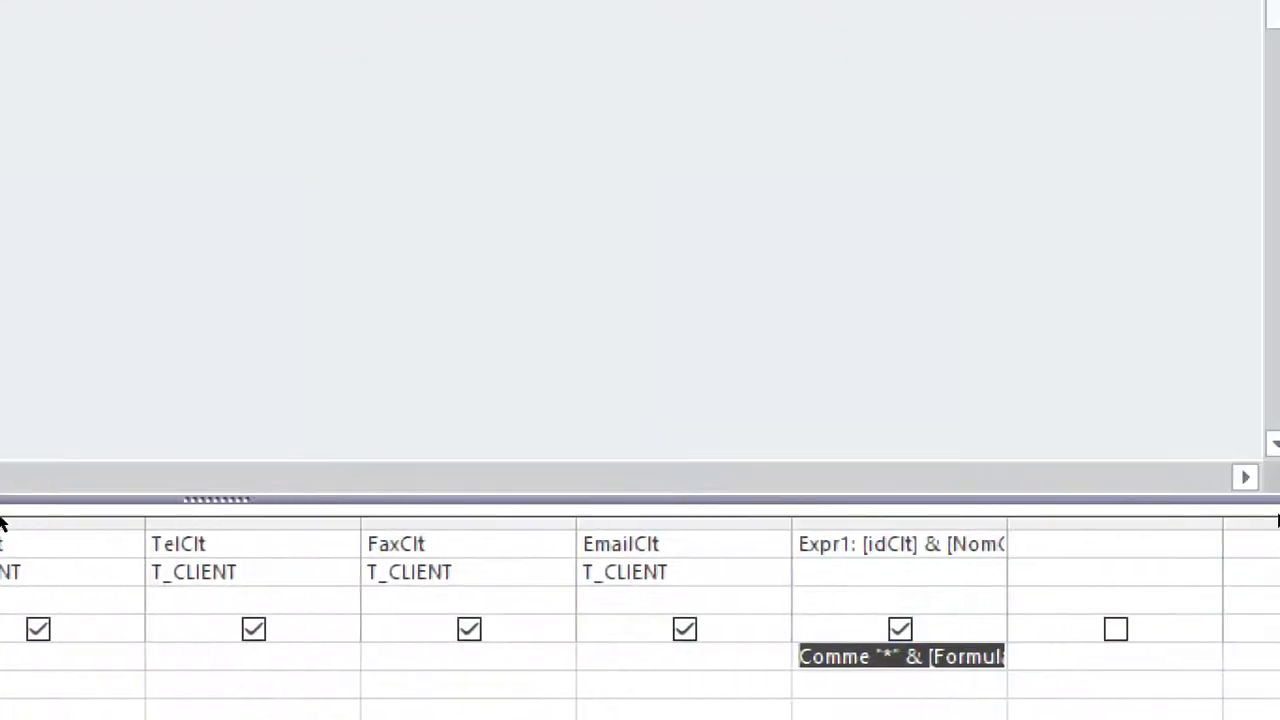
# Check the calculated field's combined values in datasheet view with the column widened, and return to design view with the navigation pane collapsed.
pyautogui.moveTo(1000, 518); pyautogui.dragTo(1063, 516)
pyautogui.click(160, 190)
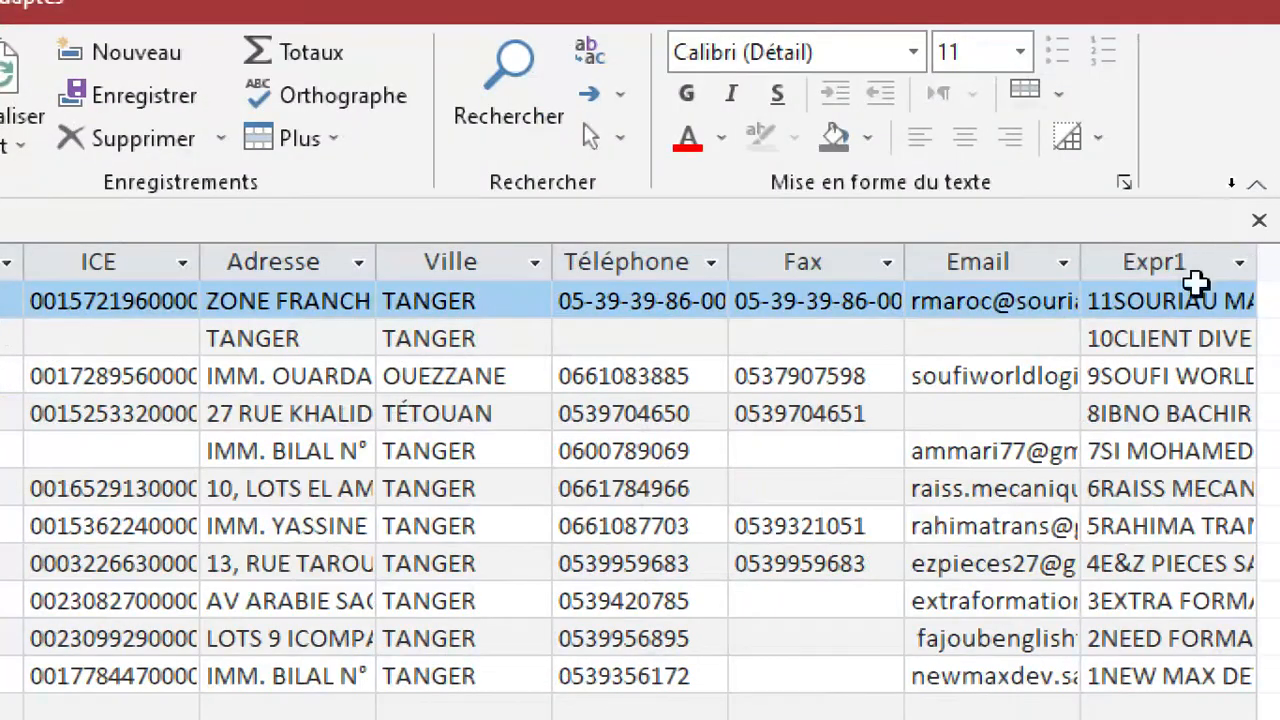
pyautogui.moveTo(1093, 263); pyautogui.dragTo(1047, 262)
pyautogui.moveTo(1224, 259); pyautogui.dragTo(1262, 259)
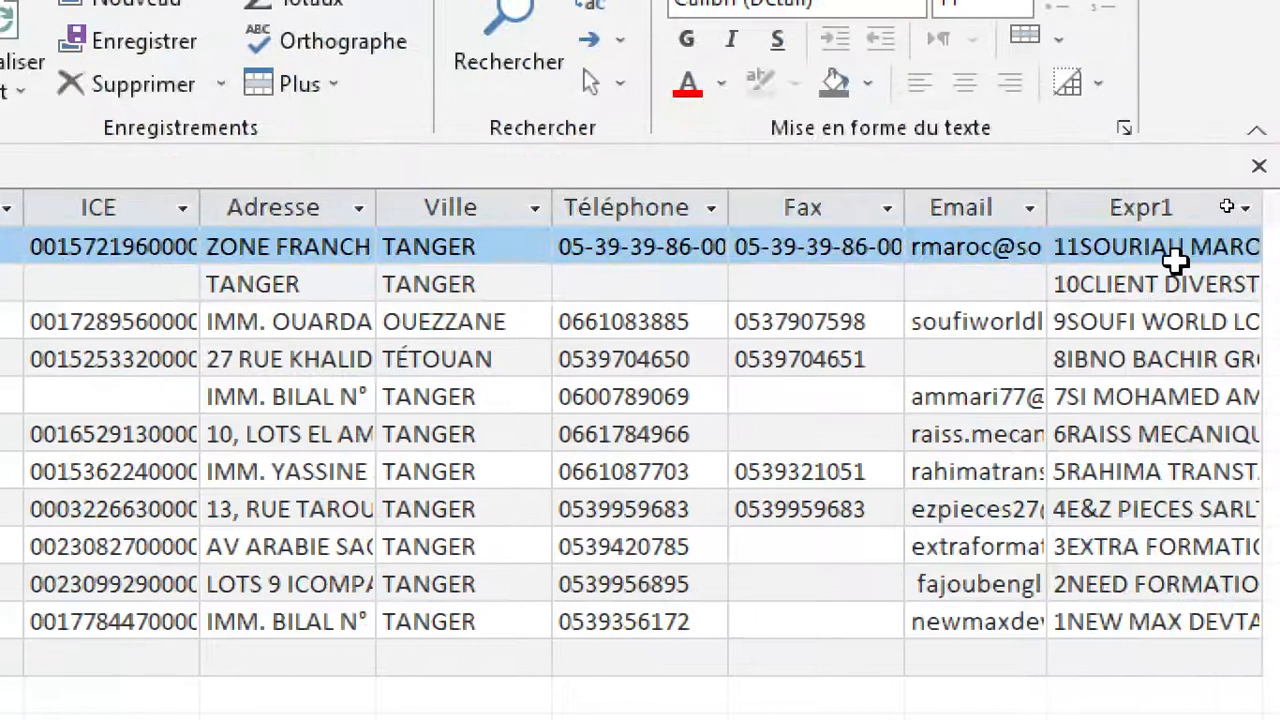
pyautogui.click(1178, 252)
pyautogui.click(1206, 285)
pyautogui.click(1190, 328)
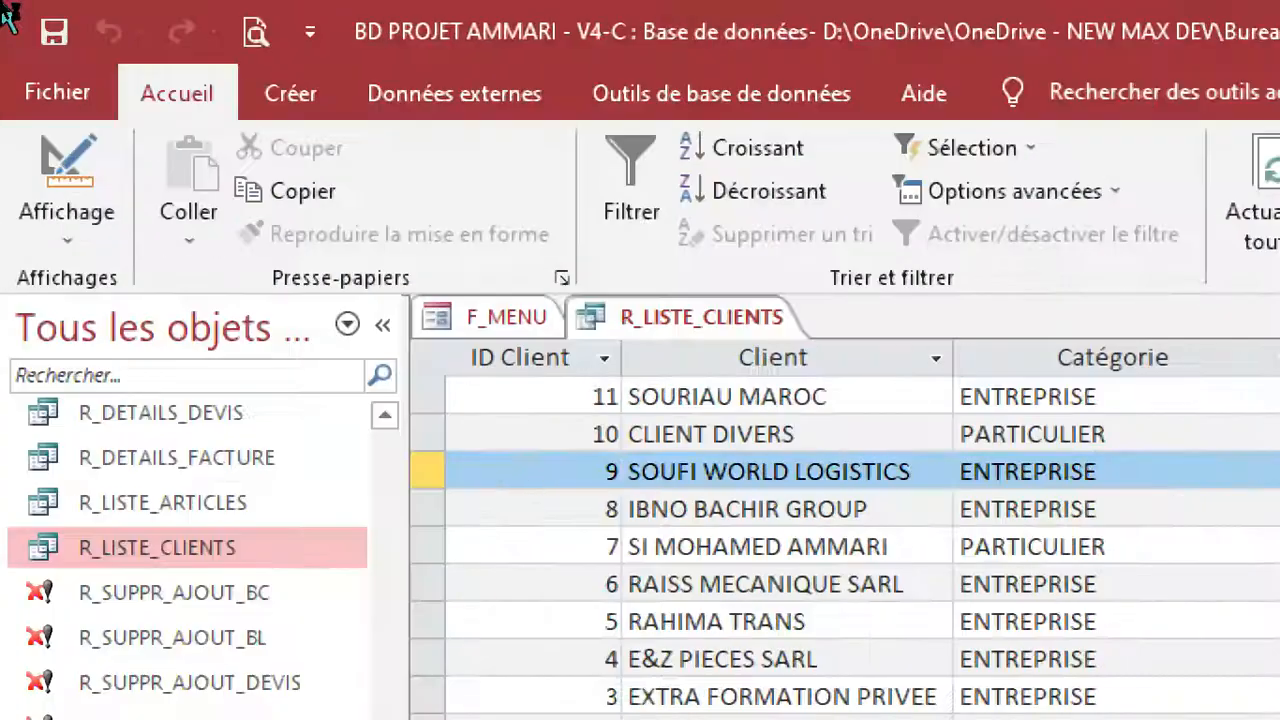
pyautogui.click(375, 255)
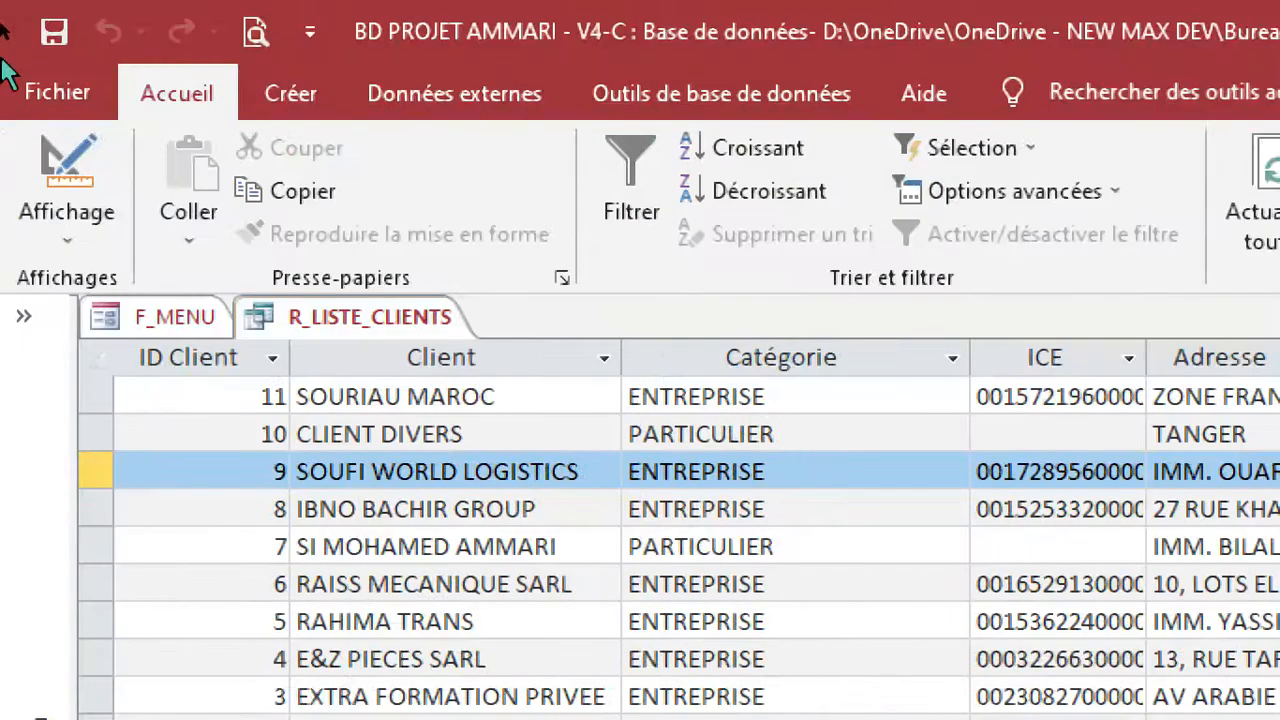
pyautogui.click(78, 165)
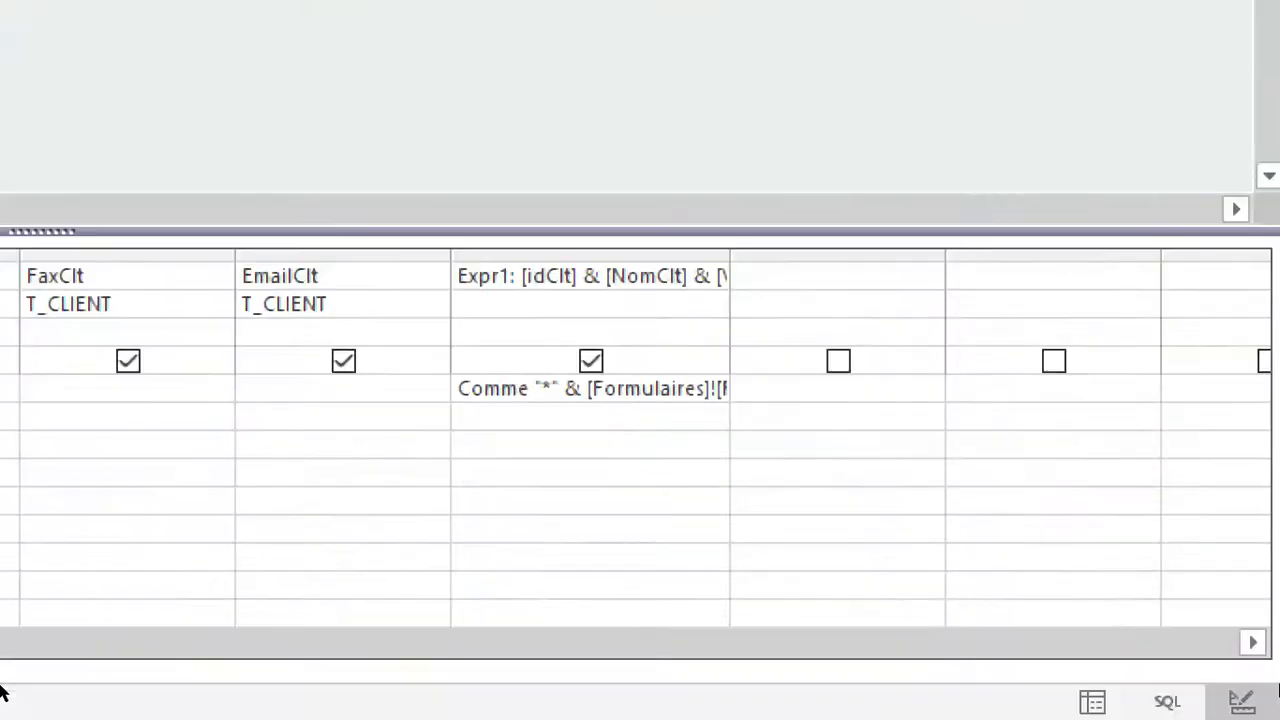
# Begin a second calculated field in the empty column after Expr1 of R_LISTE_CLIENTS, naming it Expr2.
pyautogui.click(792, 256)
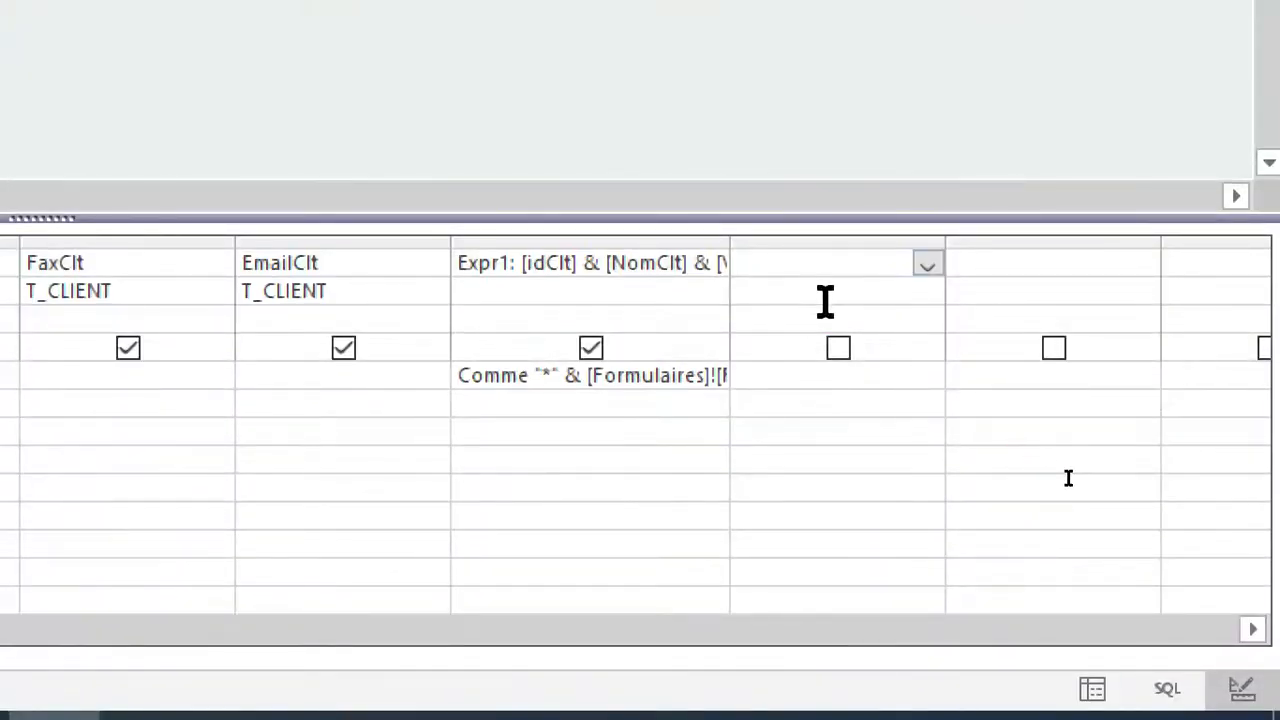
pyautogui.rightClick(833, 262)
pyautogui.click(1037, 457)
pyautogui.rightClick(797, 262)
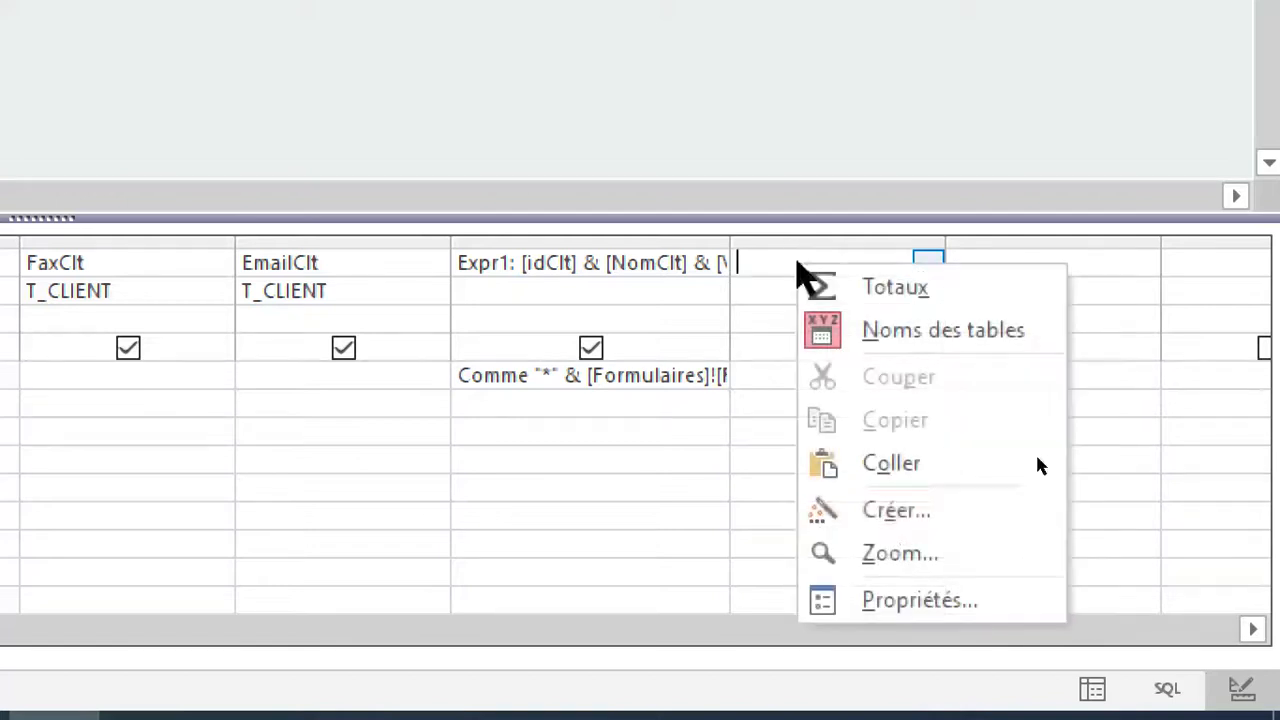
pyautogui.click(882, 512)
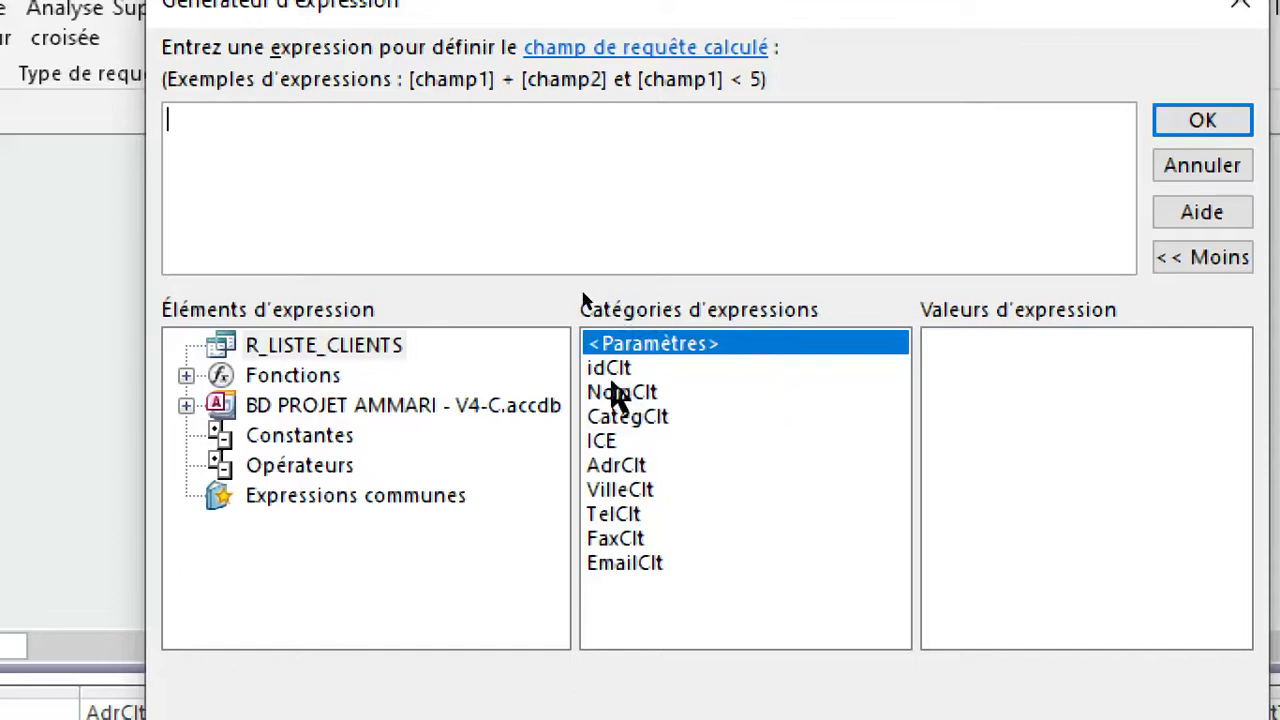
pyautogui.write('Ex')
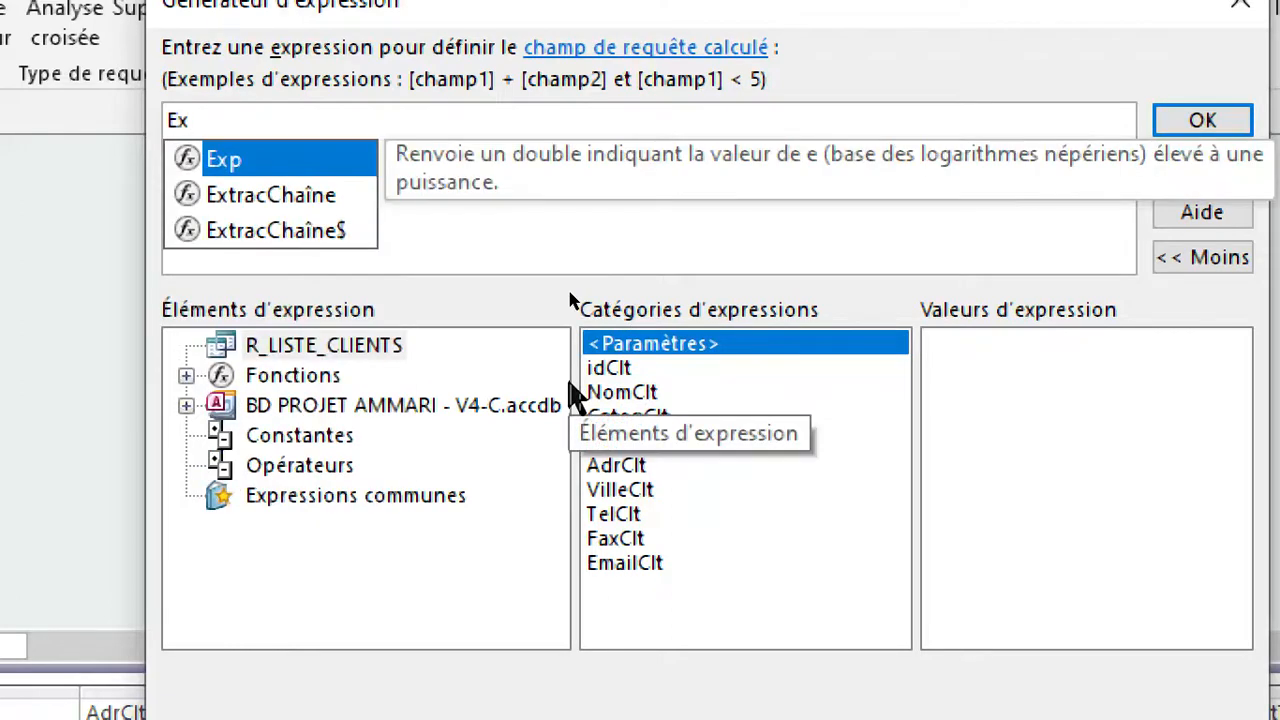
pyautogui.write('pr')
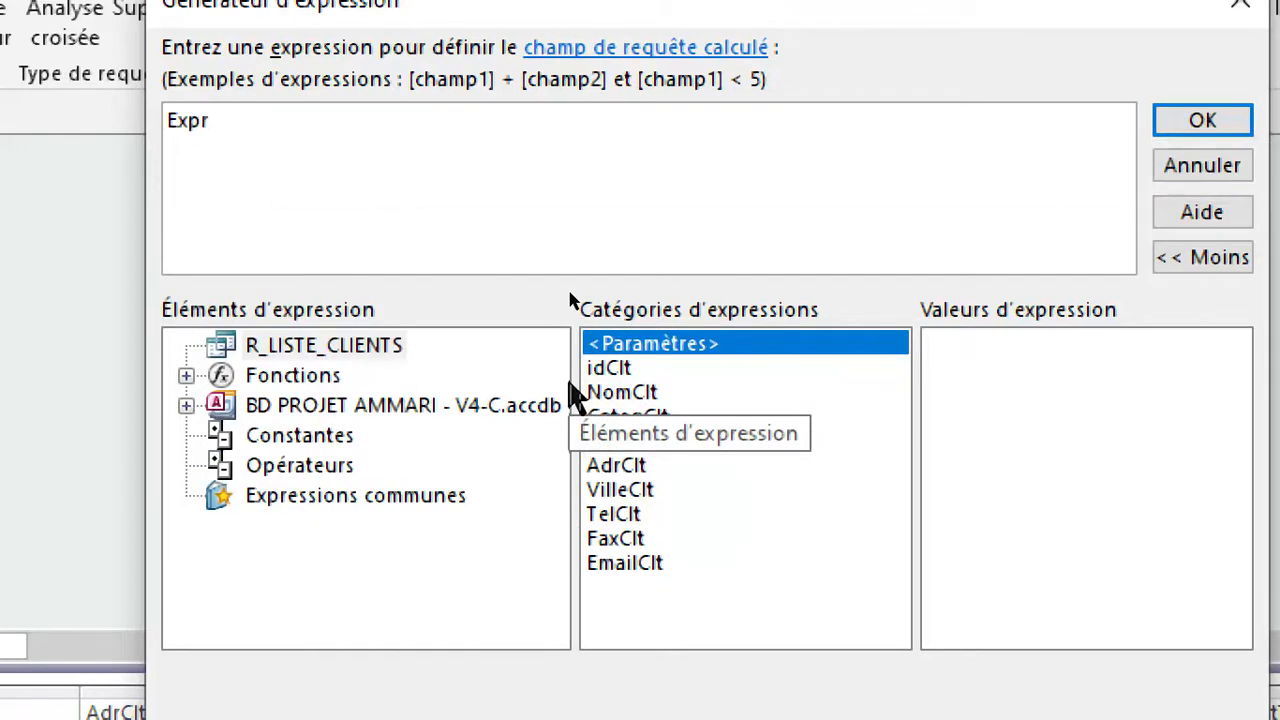
pyautogui.write('2:')
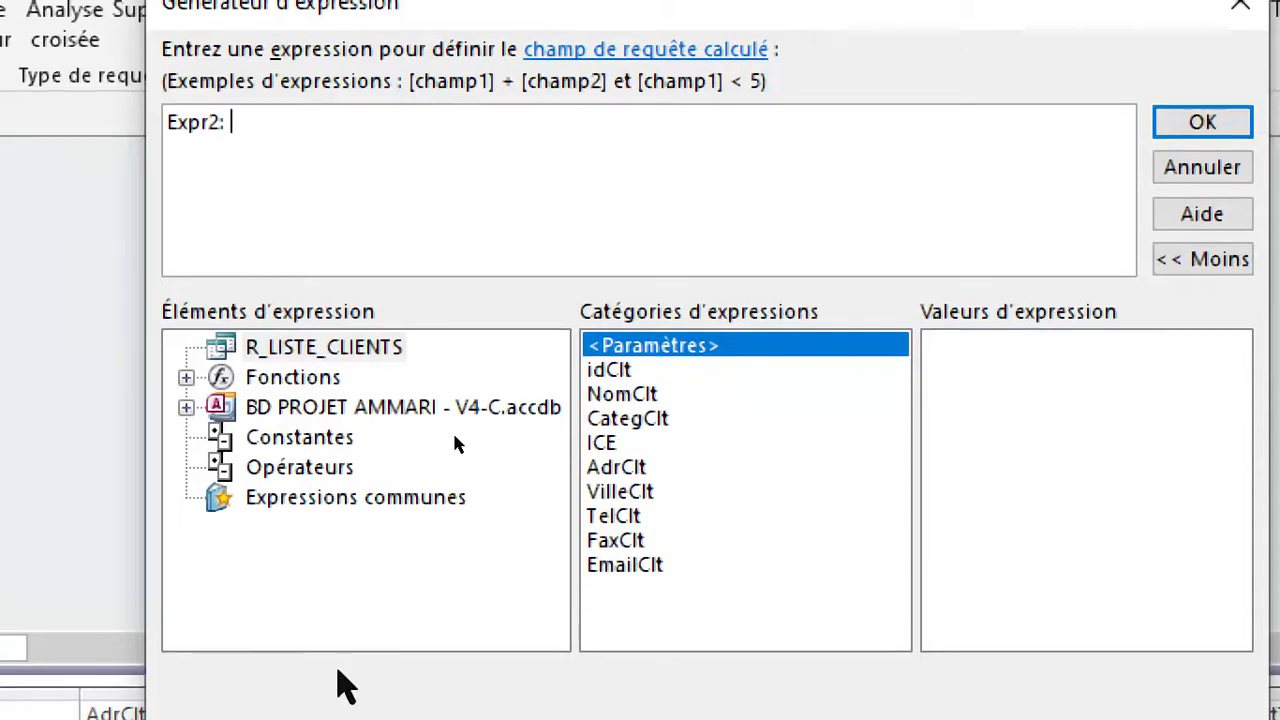
# Complete the Expr2 expression with the CategClt field, remove the «Expr» placeholder, and validate it.
pyautogui.click(647, 418)
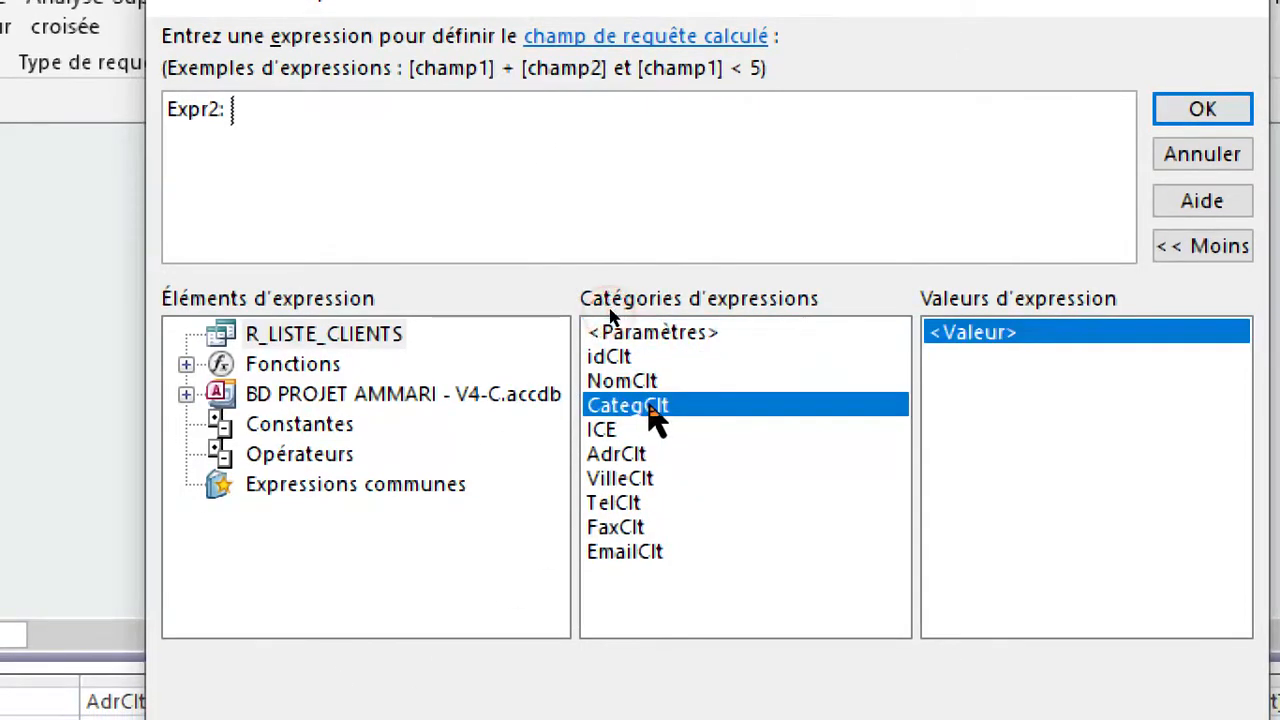
pyautogui.doubleClick(653, 418)
pyautogui.click(260, 112)
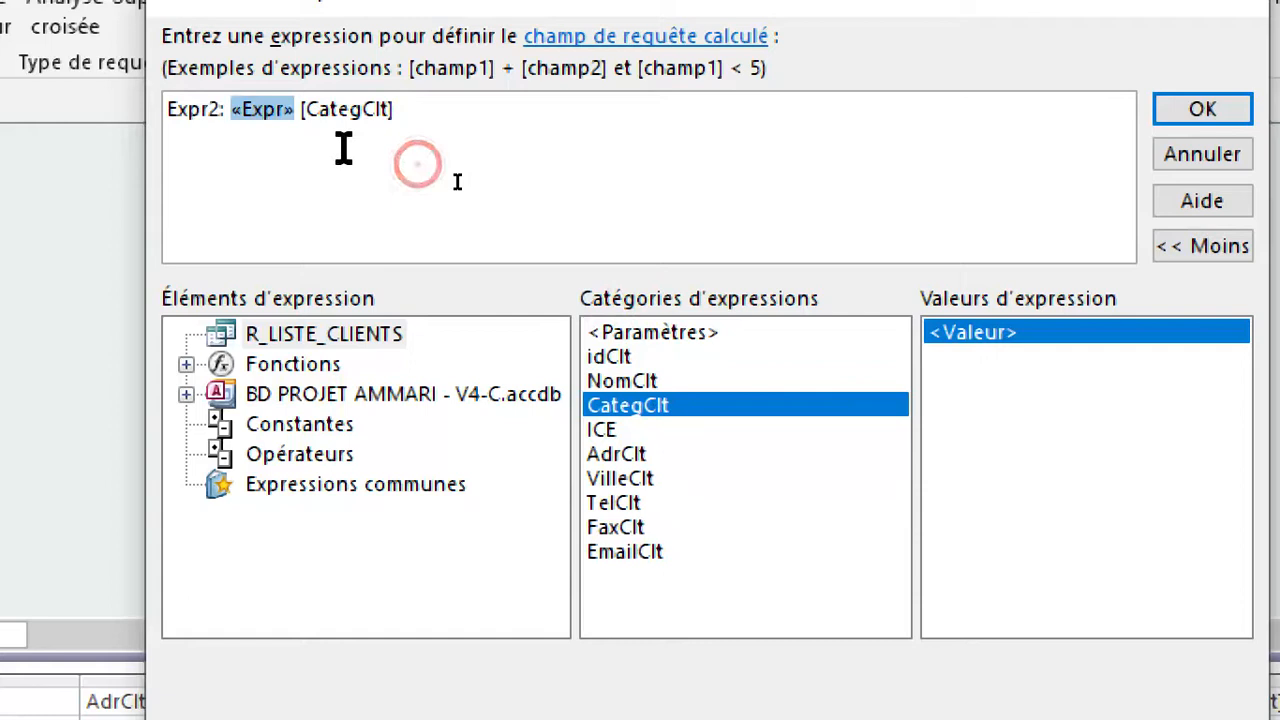
pyautogui.press('Delete')
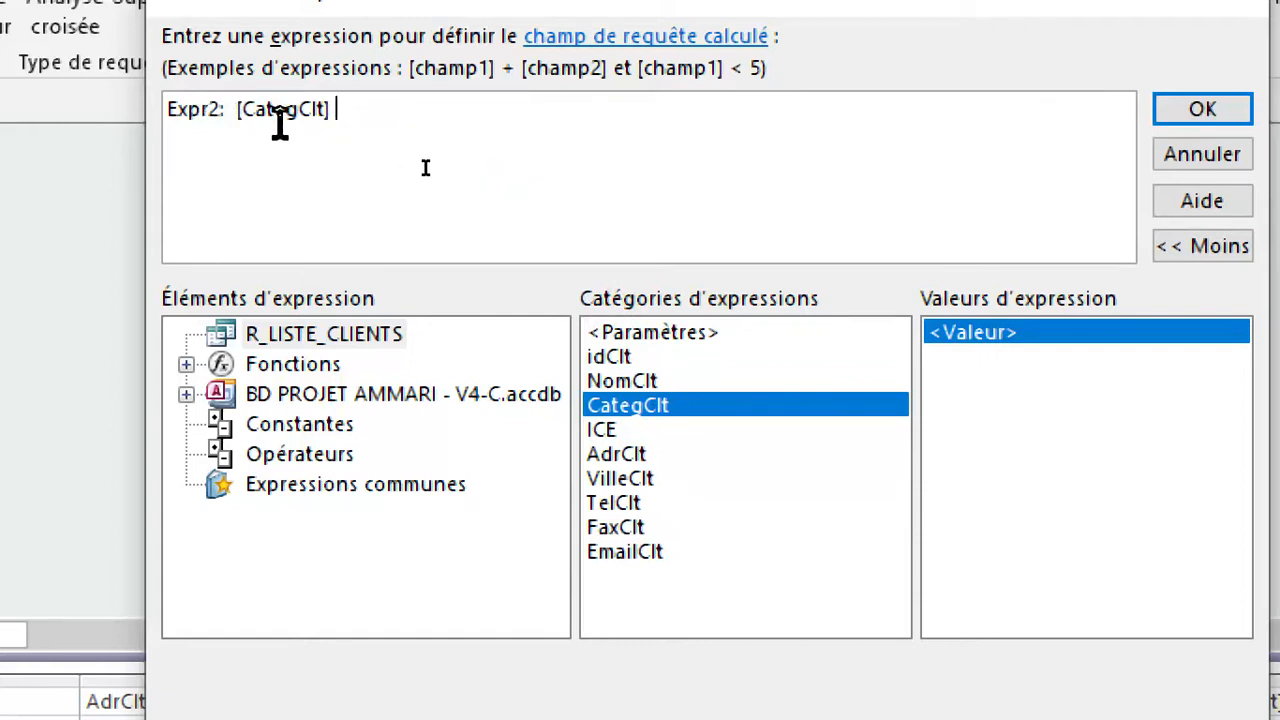
pyautogui.click(1190, 110)
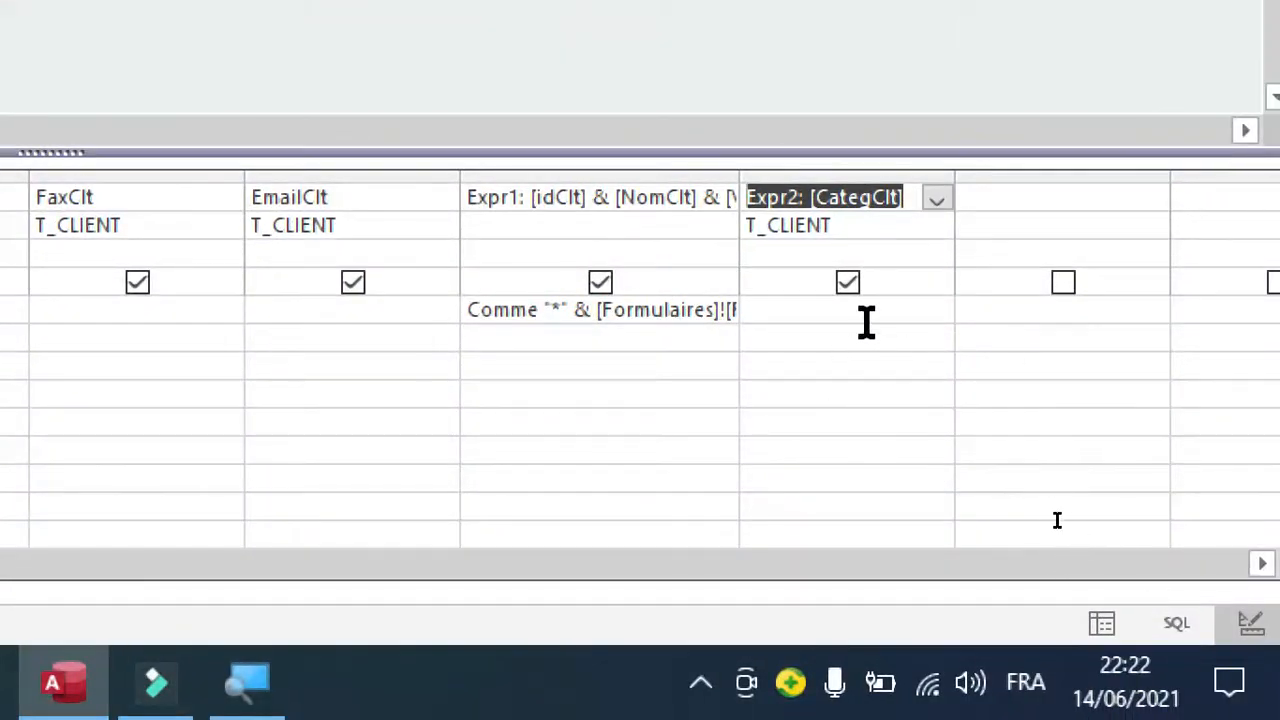
# Build a criterion for the Expr2 field, beginning the expression with comme.
pyautogui.click(814, 313)
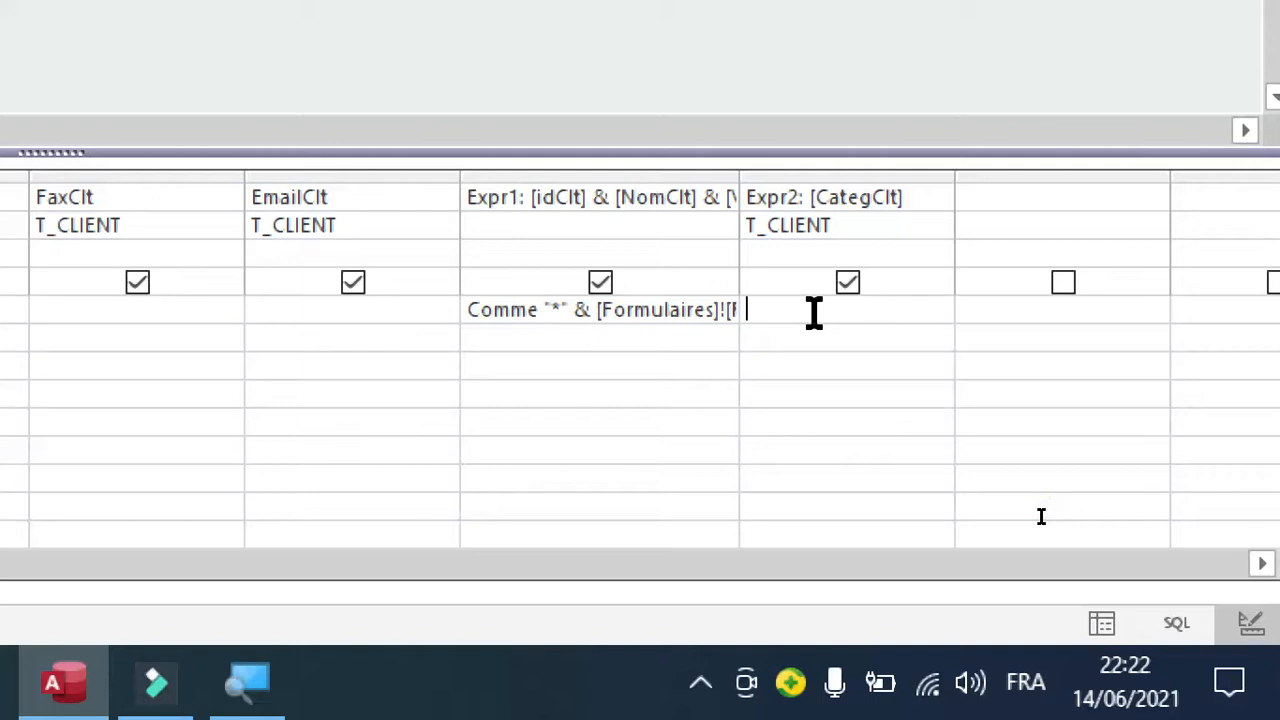
pyautogui.click(799, 345)
pyautogui.click(784, 312)
pyautogui.rightClick(784, 312)
pyautogui.click(760, 309)
pyautogui.rightClick(788, 316)
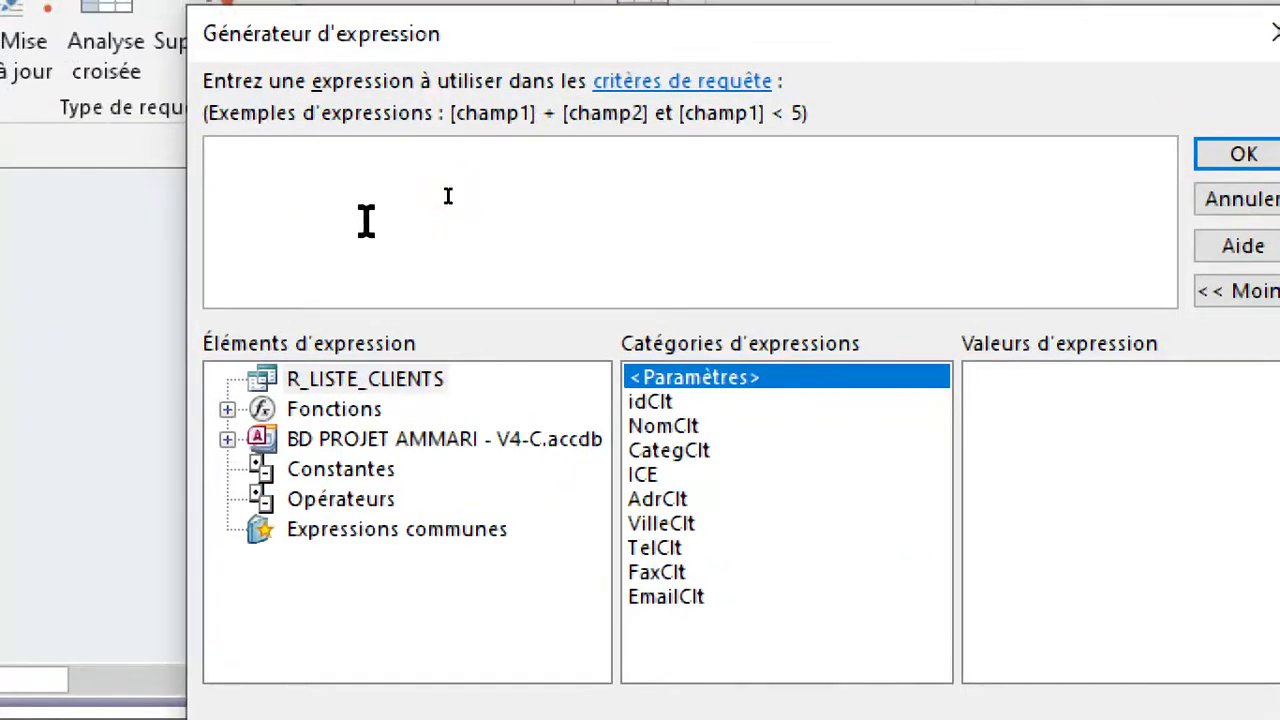
pyautogui.write('lik')
pyautogui.press('BackSpace')
pyautogui.press('BackSpace')
pyautogui.write('comme')
# Add the txtFiltreCateg control of F_LISTE_CLIENTS, loaded in F_MENU, to the criterion expression.
pyautogui.doubleClick(405, 440)
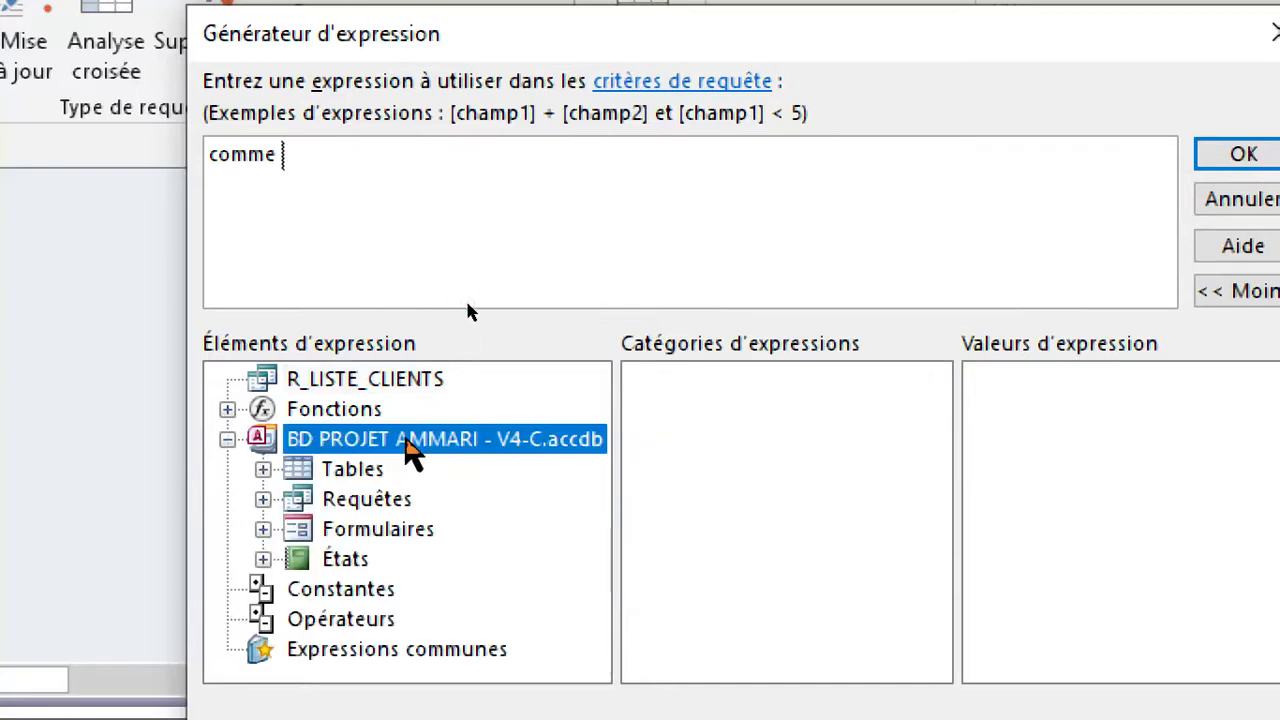
pyautogui.doubleClick(388, 495)
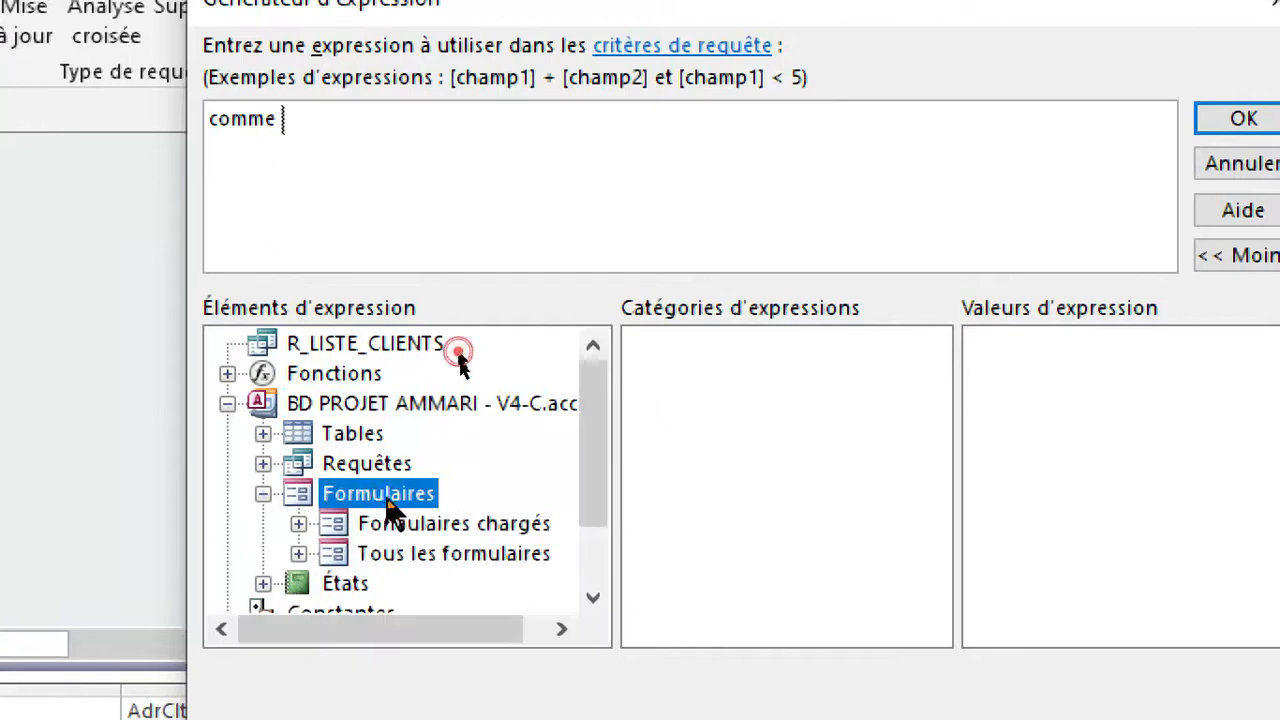
pyautogui.doubleClick(375, 525)
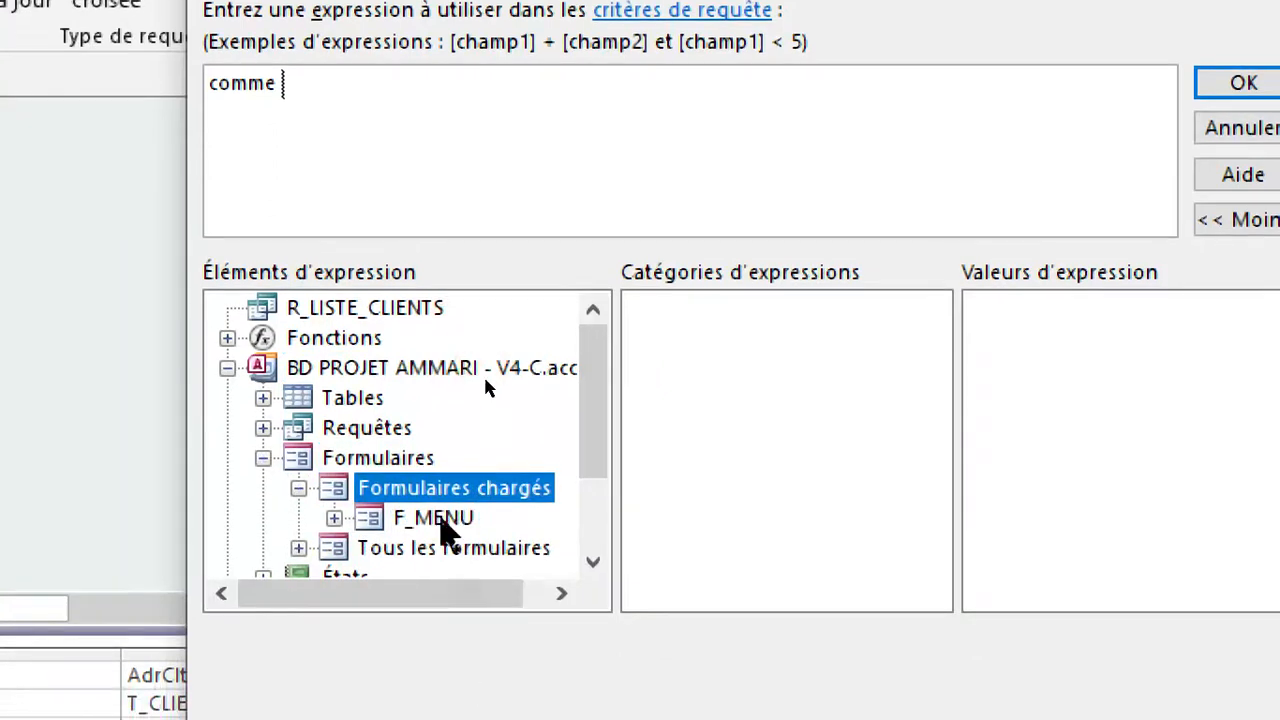
pyautogui.doubleClick(441, 517)
pyautogui.moveTo(595, 420); pyautogui.dragTo(601, 494)
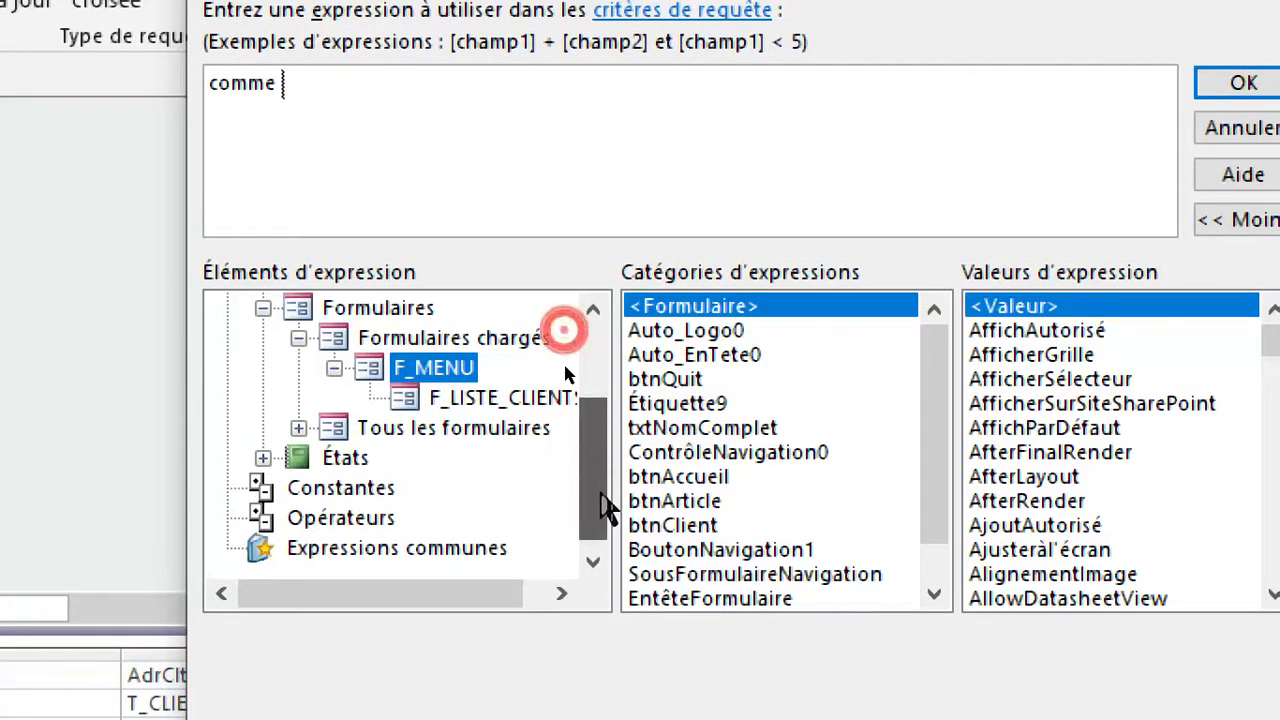
pyautogui.click(500, 398)
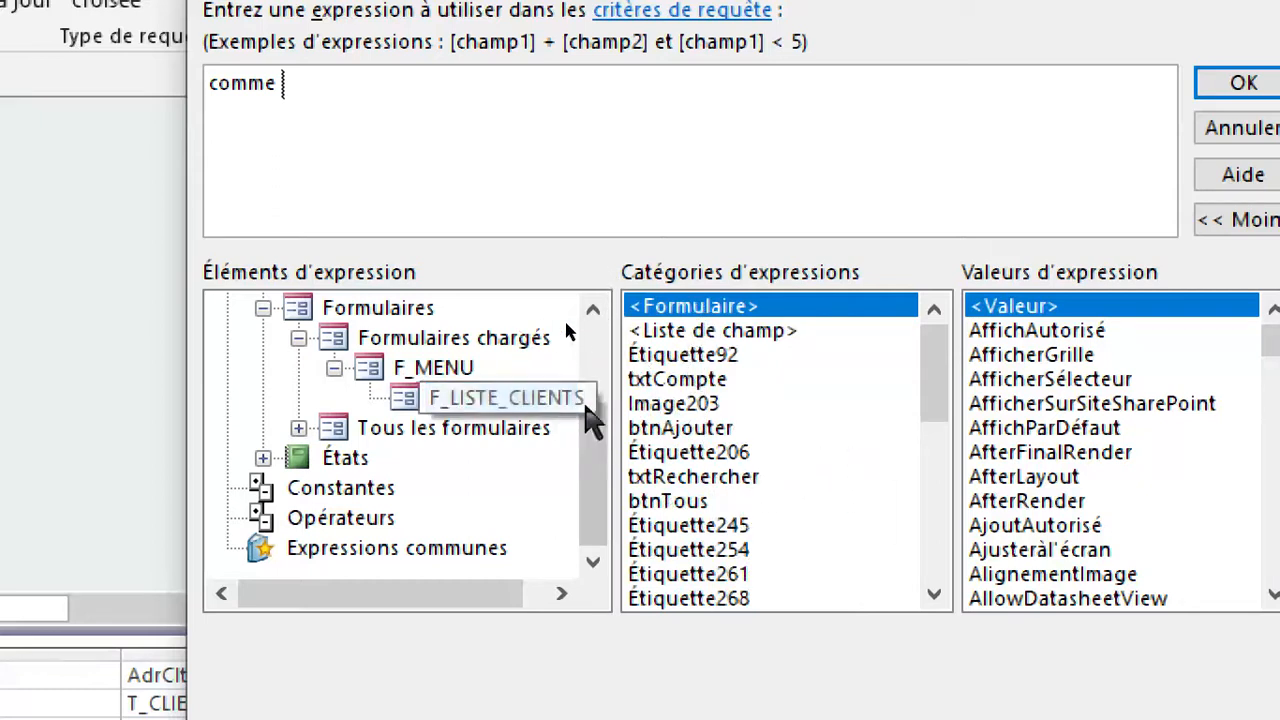
pyautogui.moveTo(943, 378); pyautogui.dragTo(926, 429)
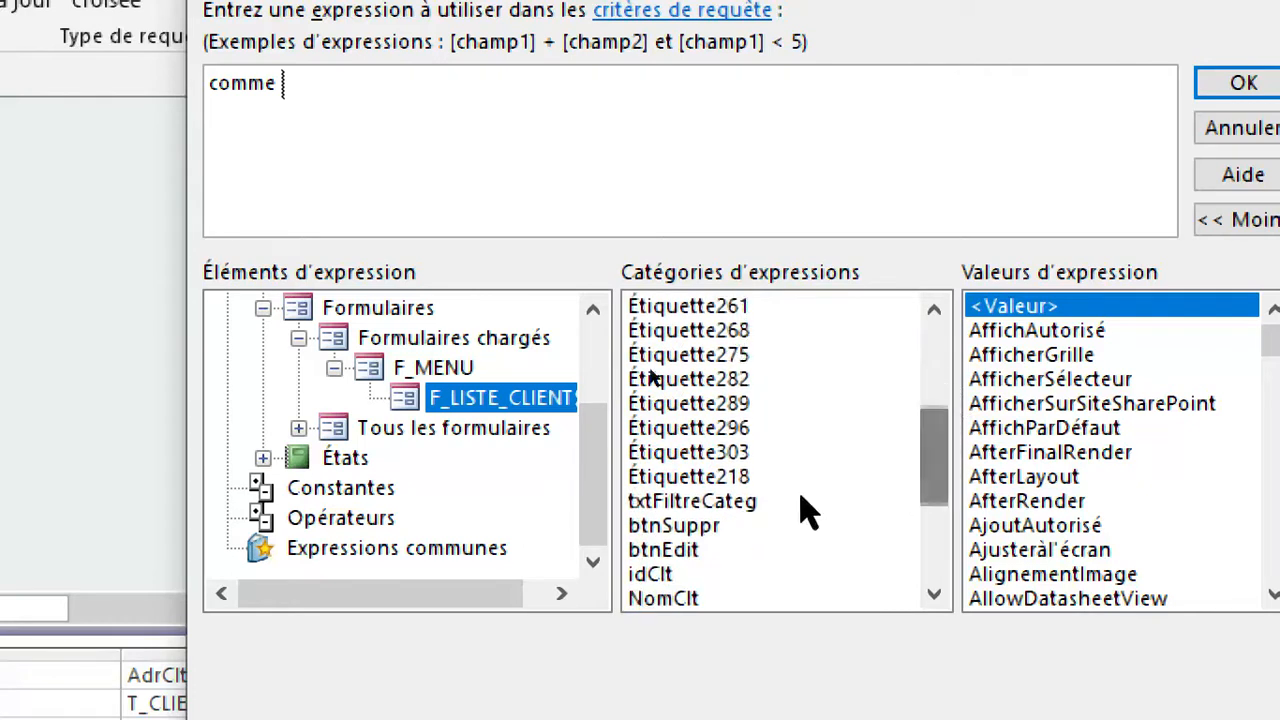
pyautogui.click(746, 506)
pyautogui.doubleClick(746, 506)
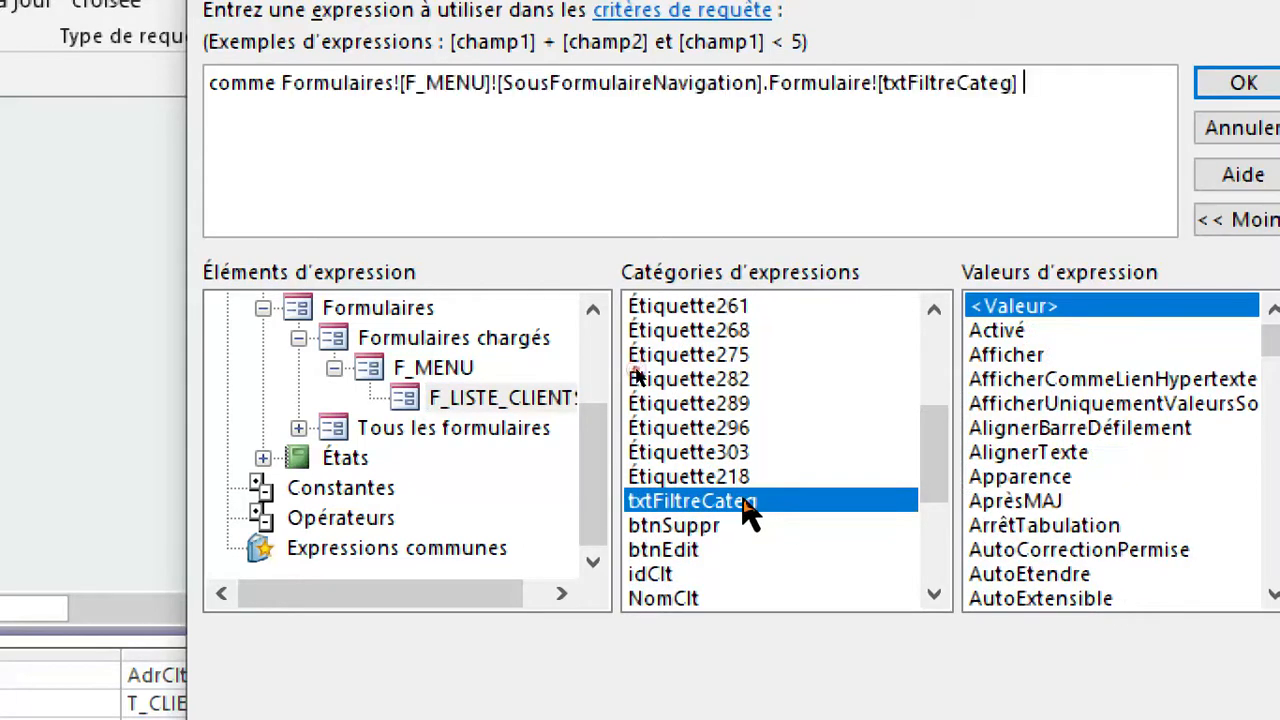
# Finish the criterion with & * and validate it, and save and close the R_LISTE_CLIENTS query.
pyautogui.write('& ')
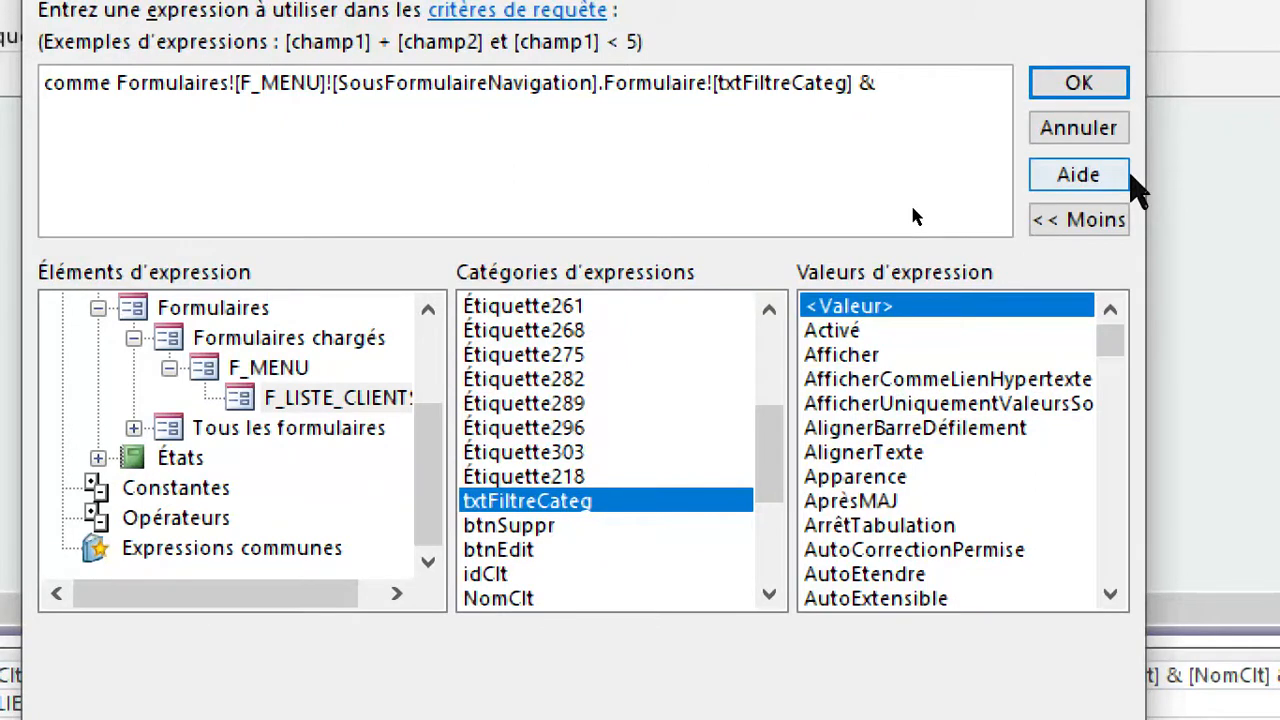
pyautogui.write('*')
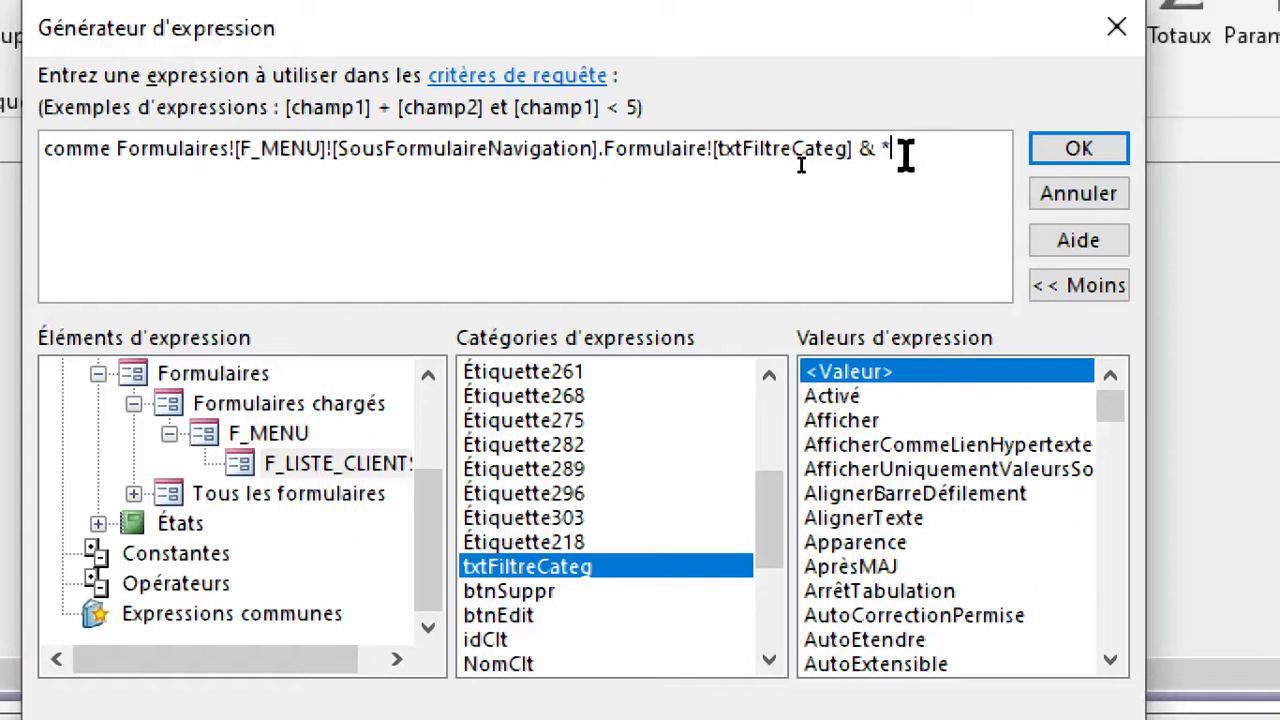
pyautogui.click(1085, 160)
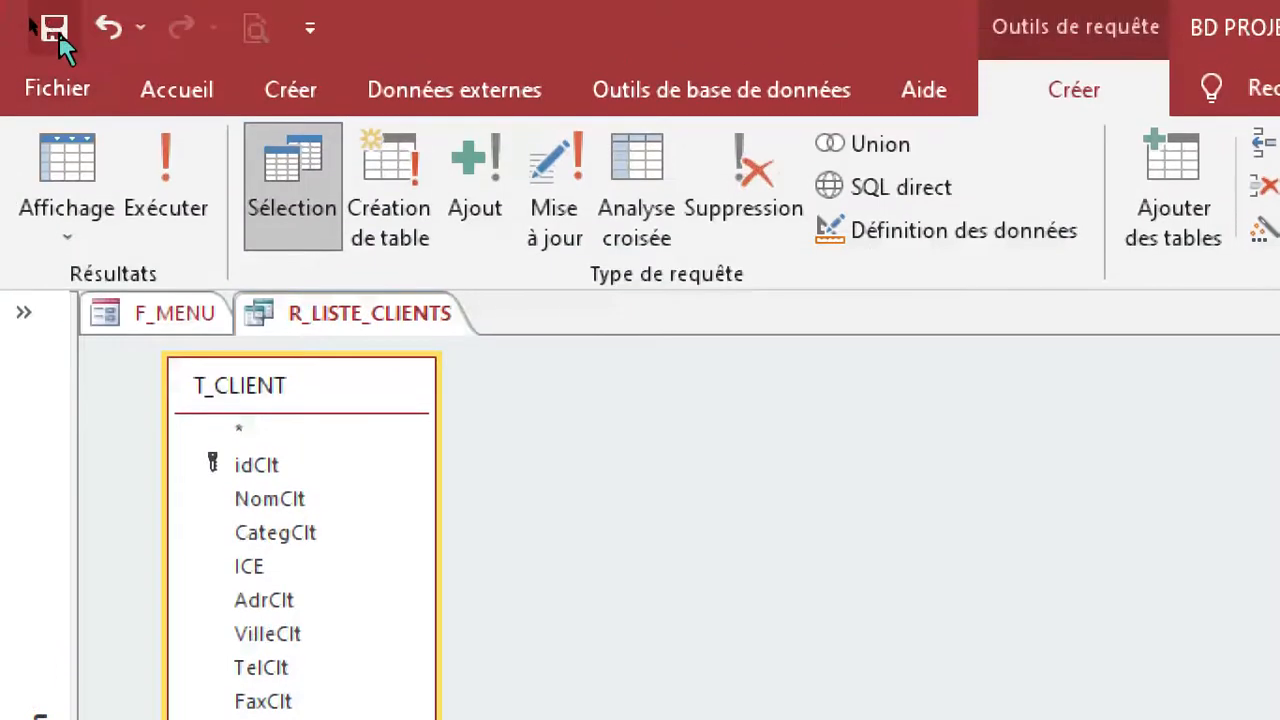
pyautogui.click(60, 36)
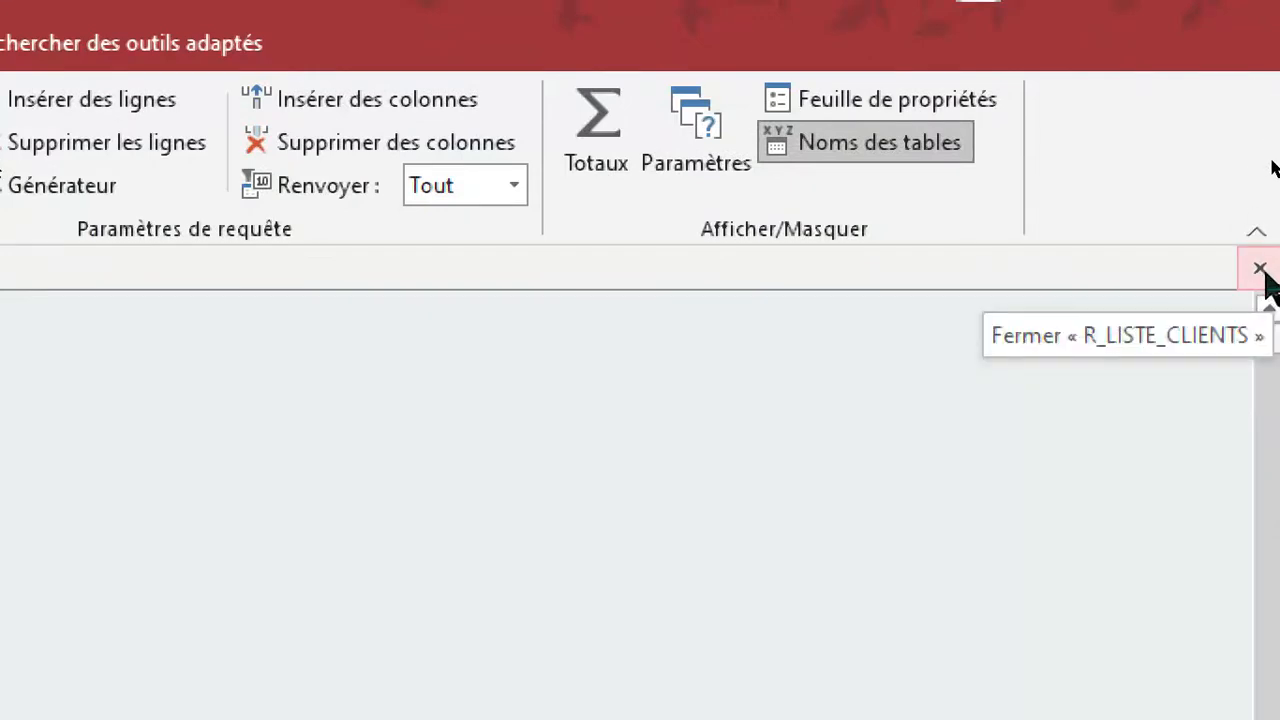
pyautogui.click(1262, 270)
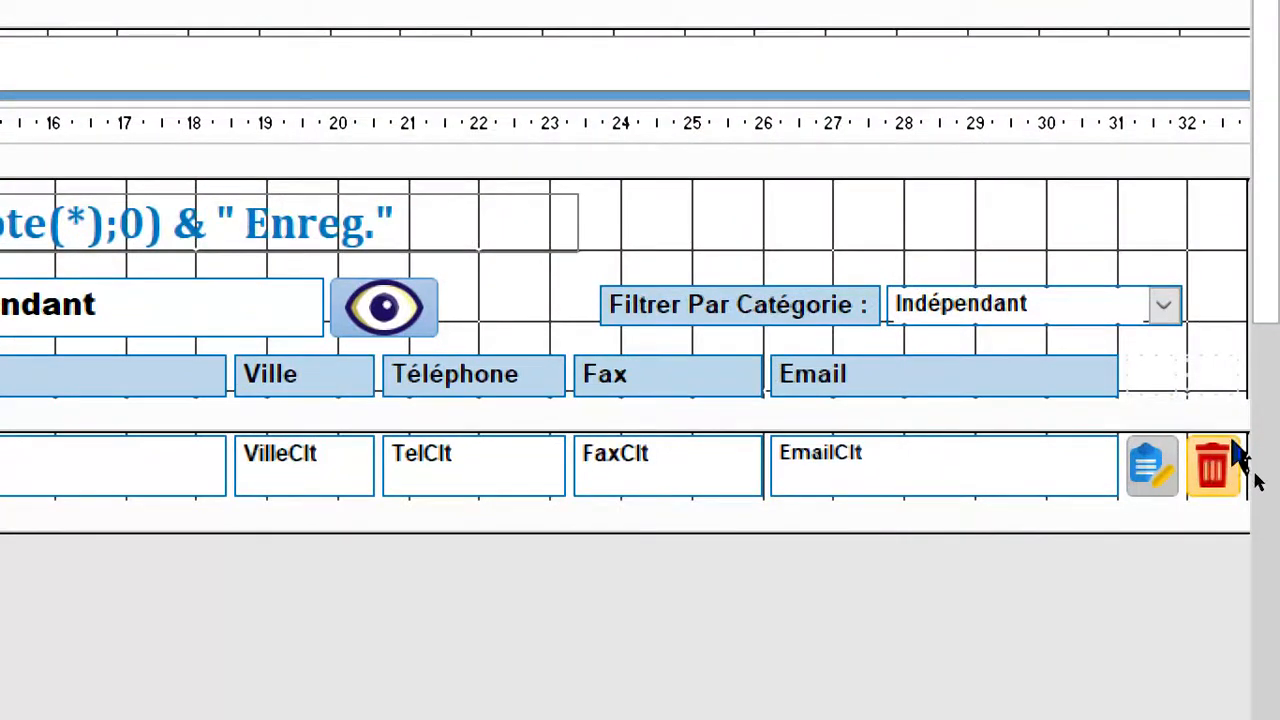
# Inspect the embedded Après MAJ macro of the txtFiltreCateg combo box in F_LISTE_CLIENTS and close it.
pyautogui.click(1045, 317)
pyautogui.click(1052, 316)
pyautogui.click(1070, 316)
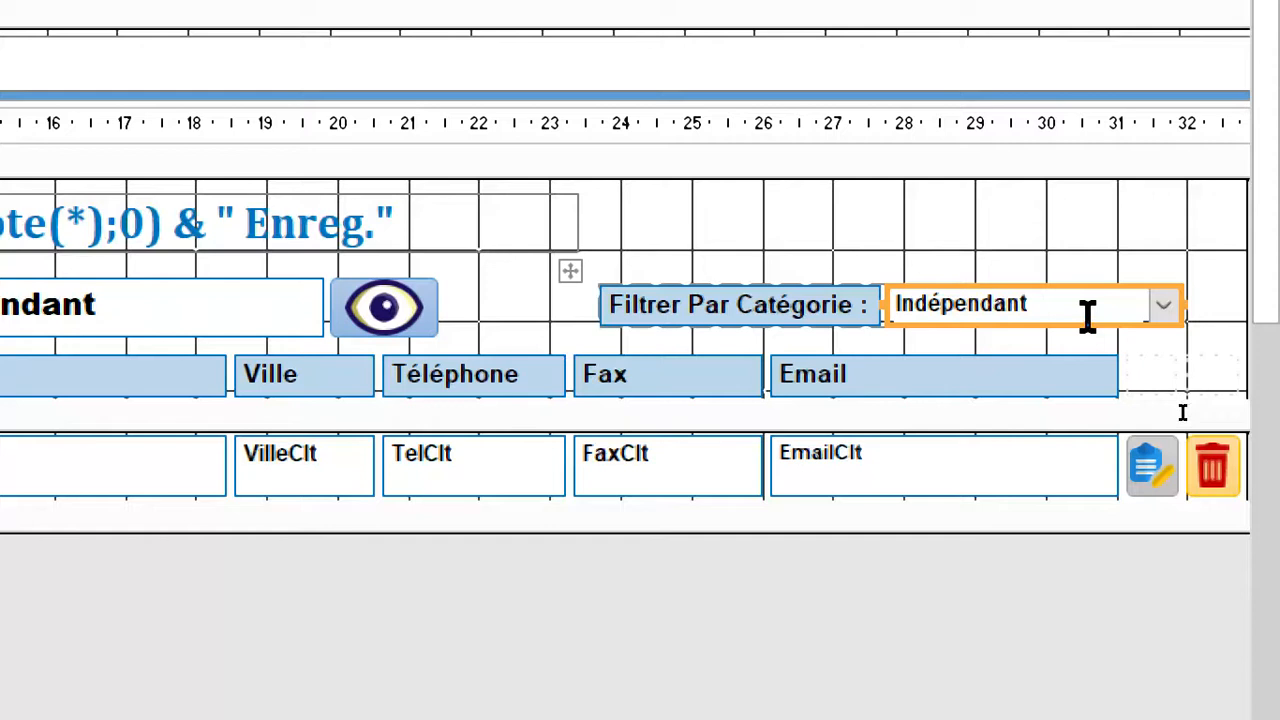
pyautogui.doubleClick(1088, 316)
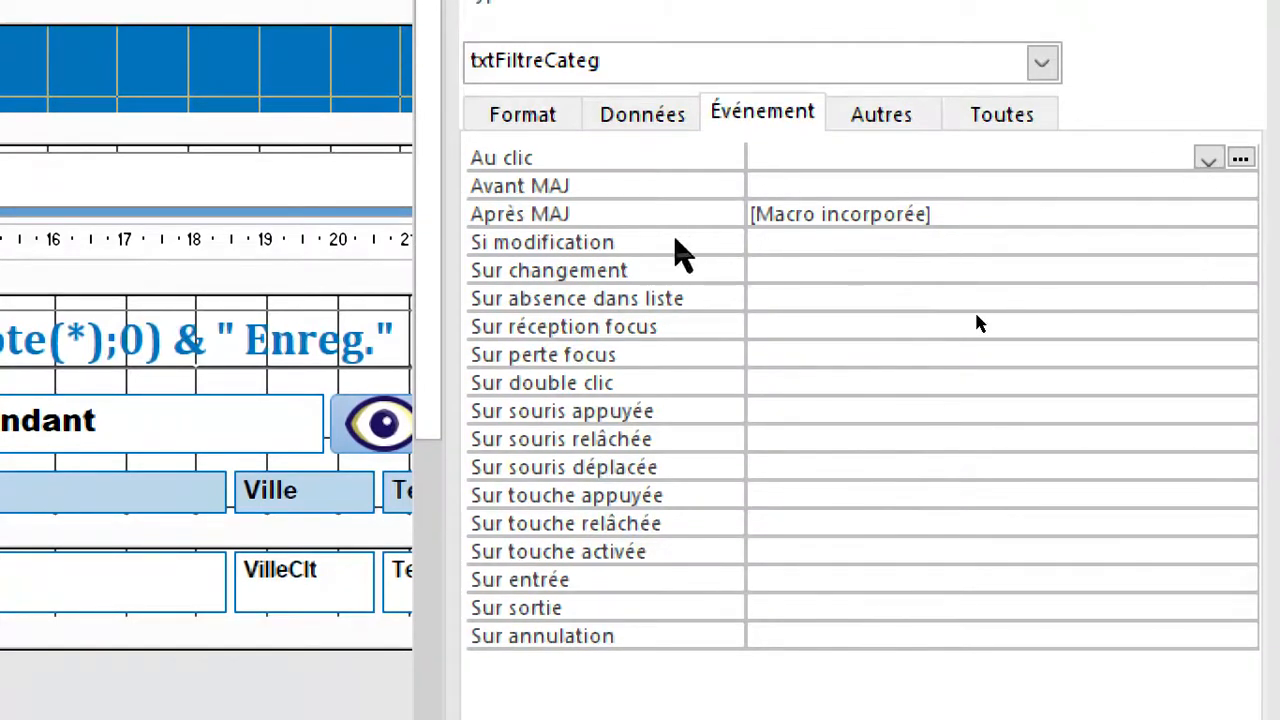
pyautogui.click(688, 213)
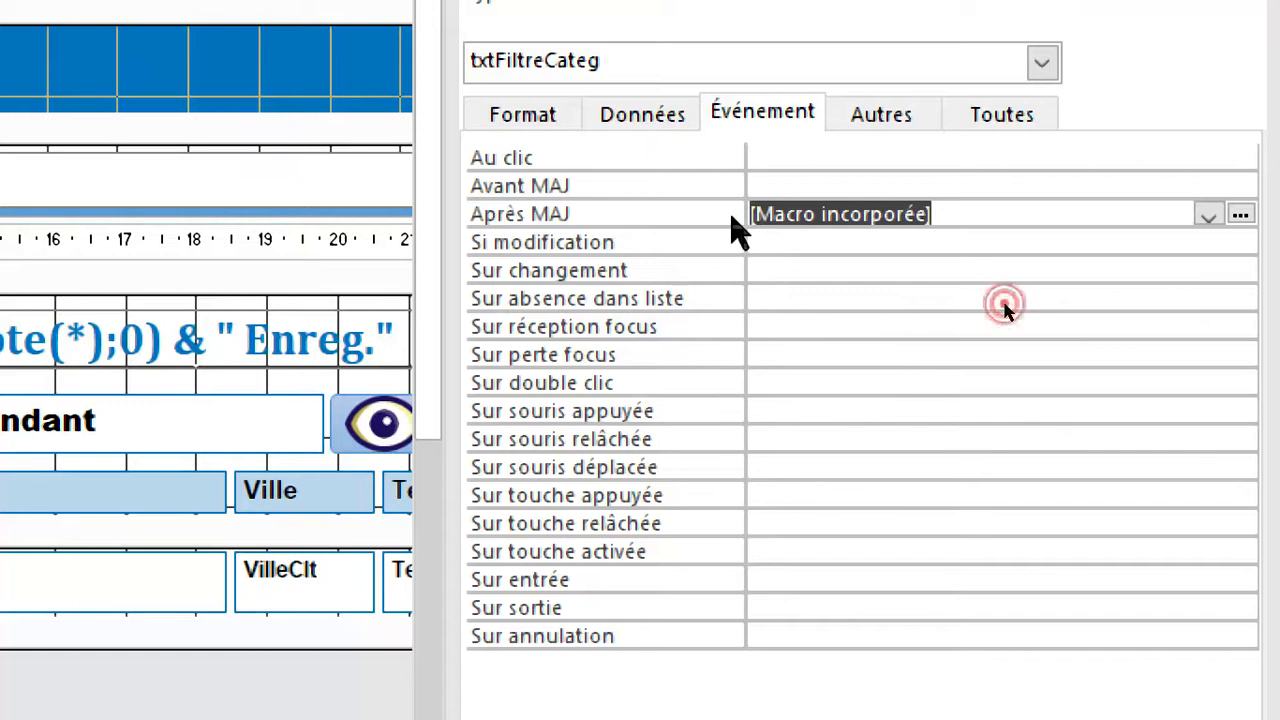
pyautogui.click(1240, 218)
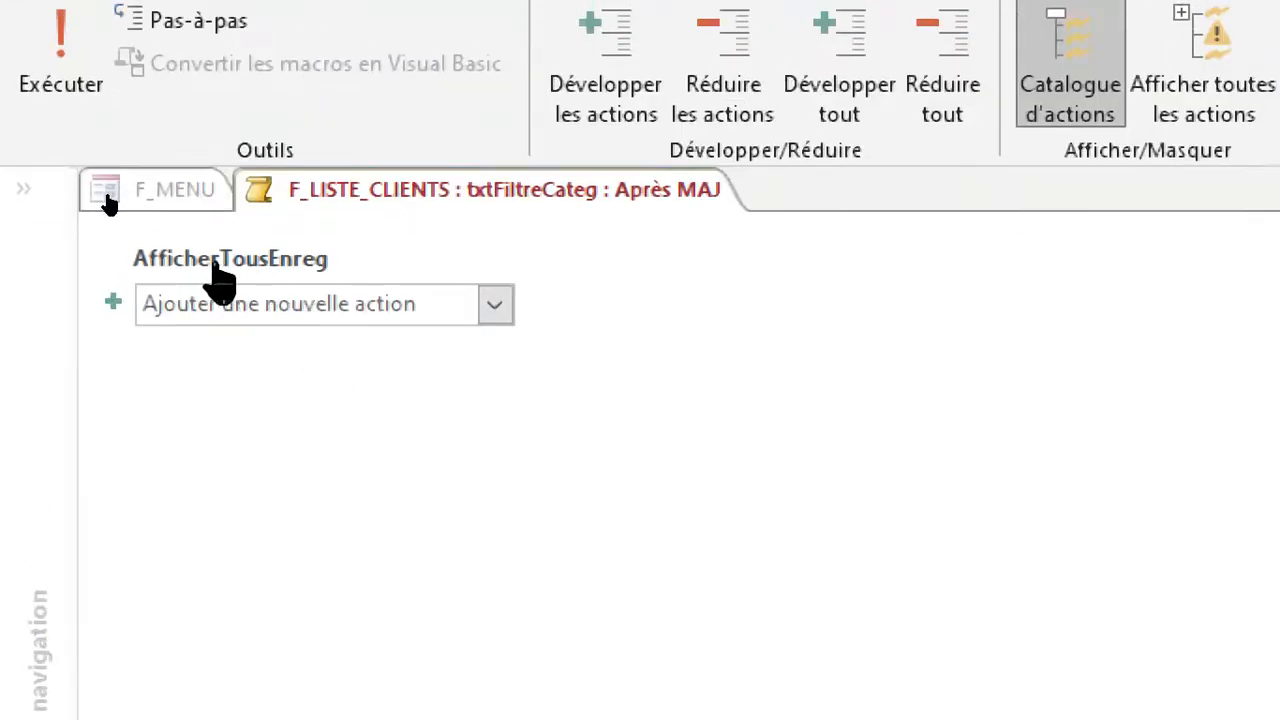
pyautogui.moveTo(262, 288)
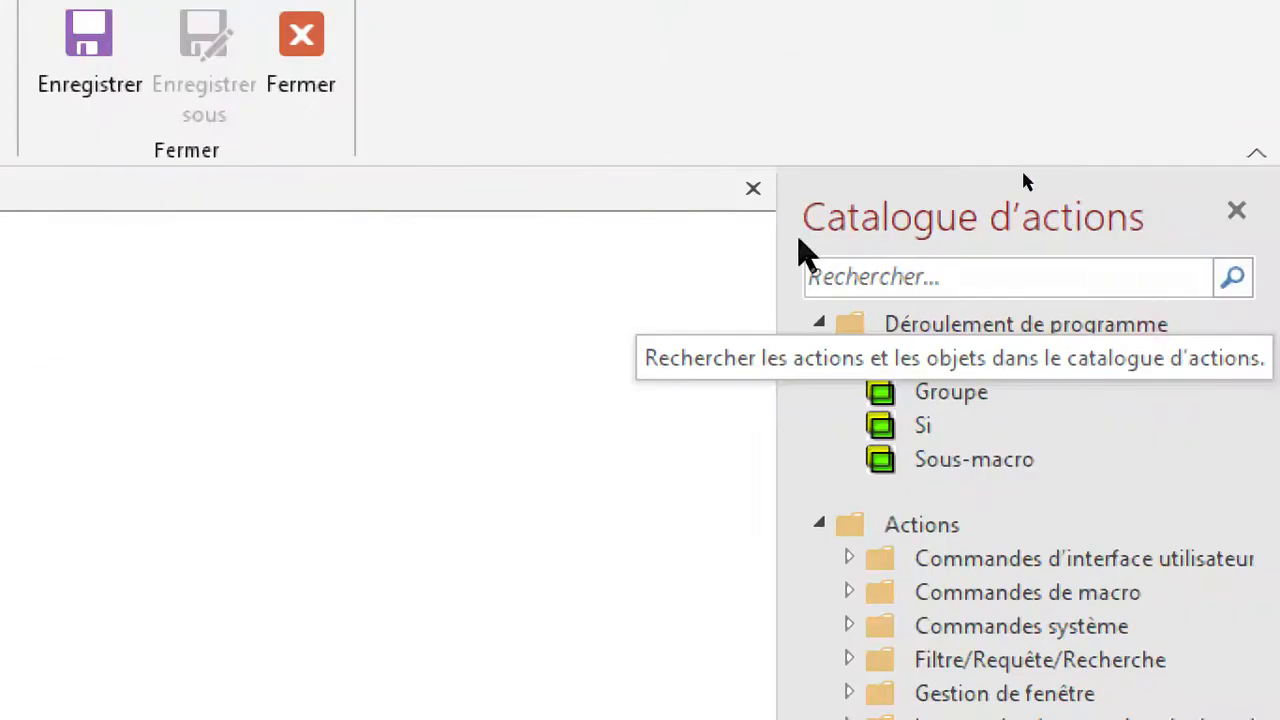
pyautogui.click(753, 188)
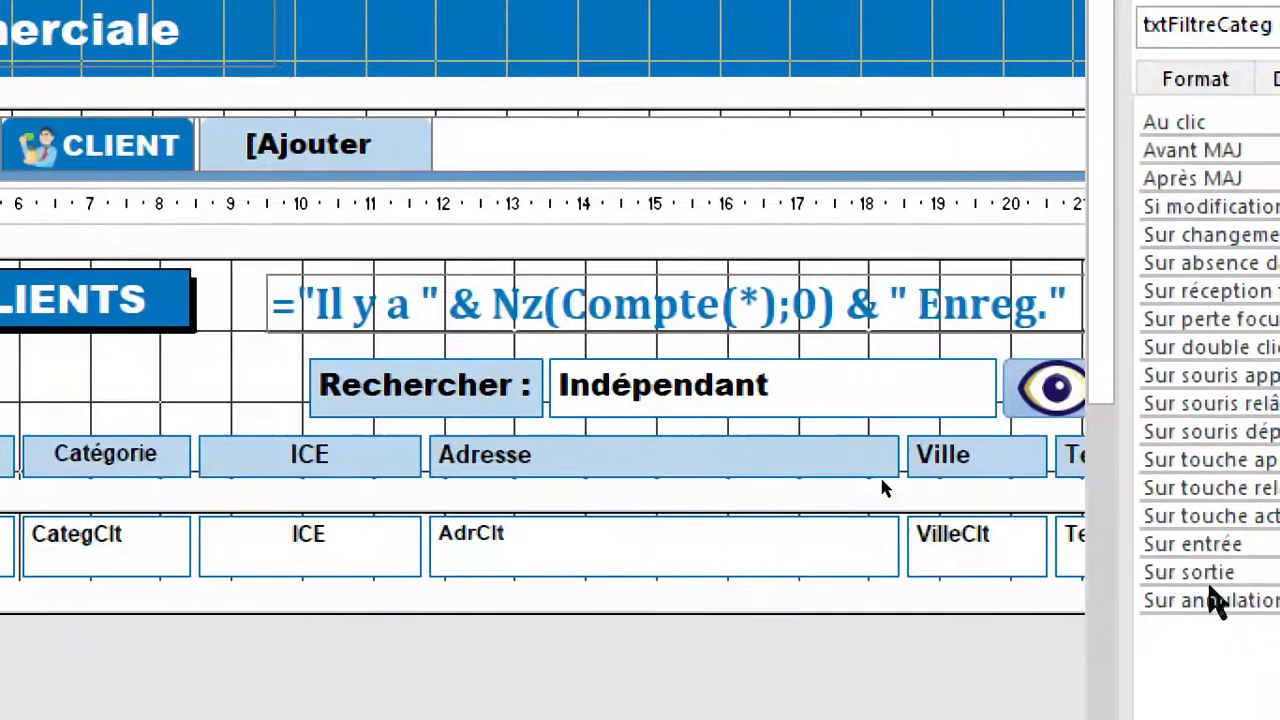
# Inspect the embedded Après MAJ macro of the txtRechercher search box and close it.
pyautogui.click(790, 405)
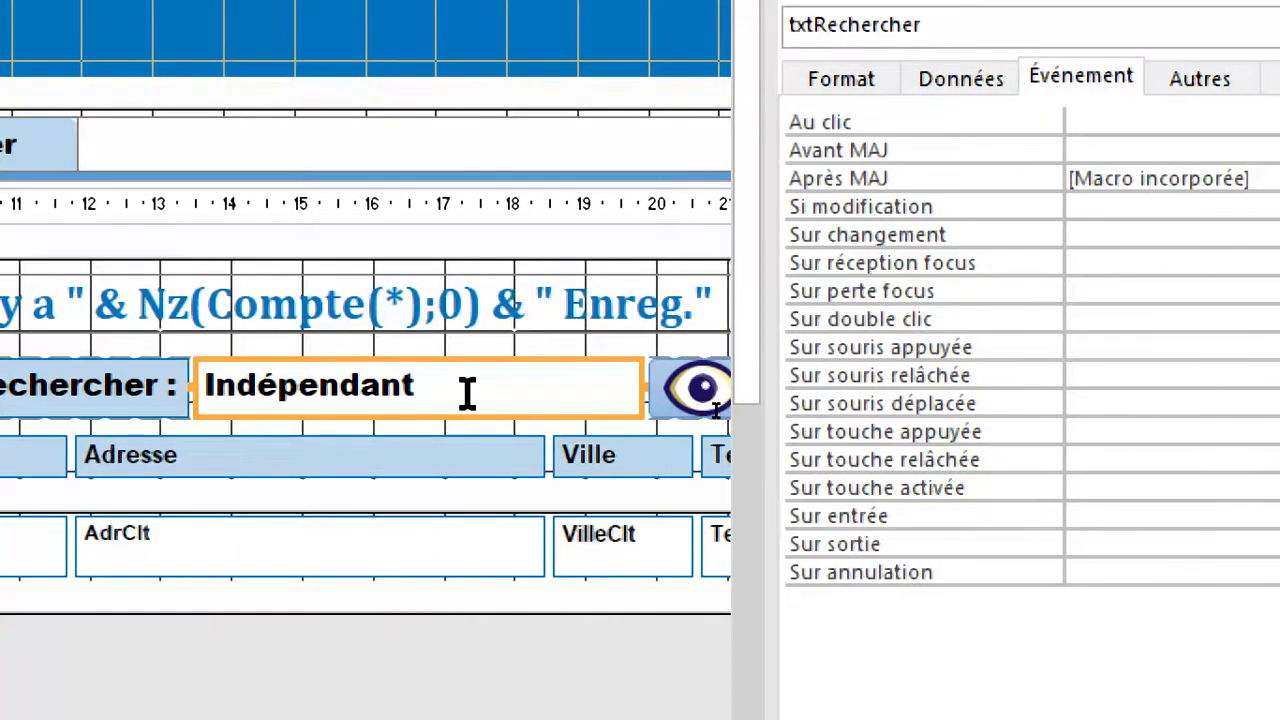
pyautogui.click(988, 178)
pyautogui.click(1240, 179)
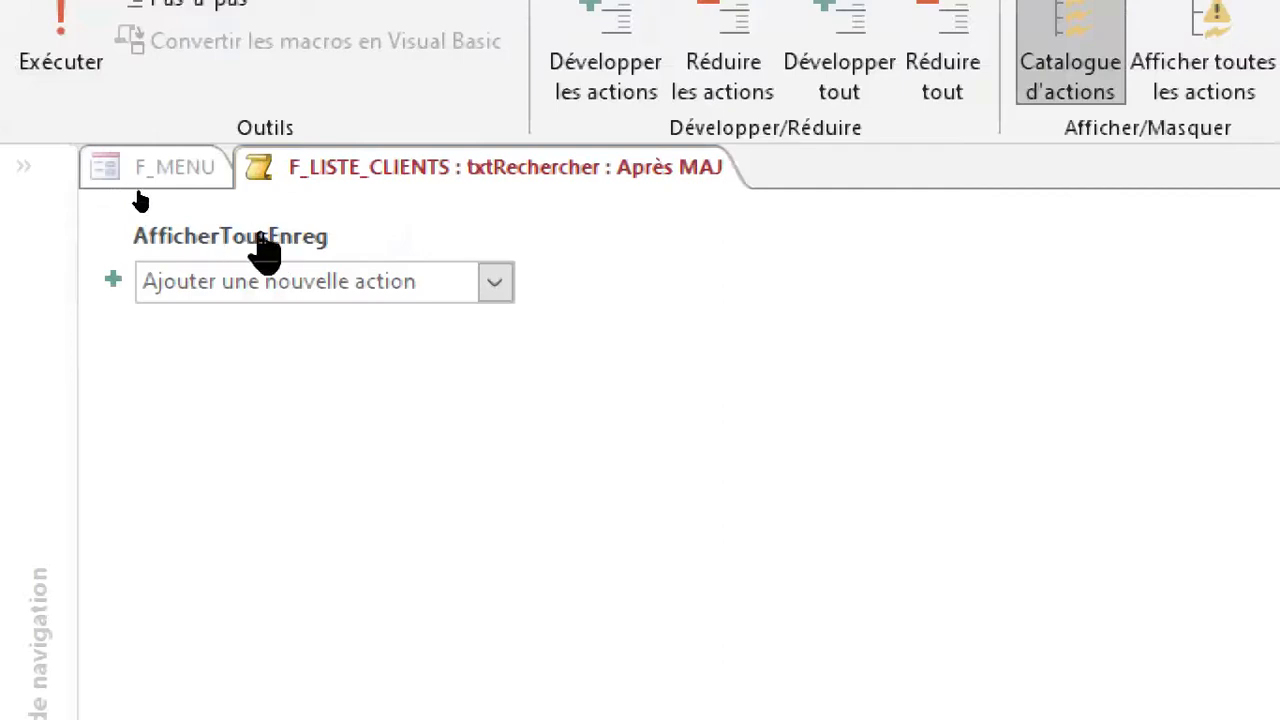
pyautogui.rightClick(400, 176)
pyautogui.click(437, 236)
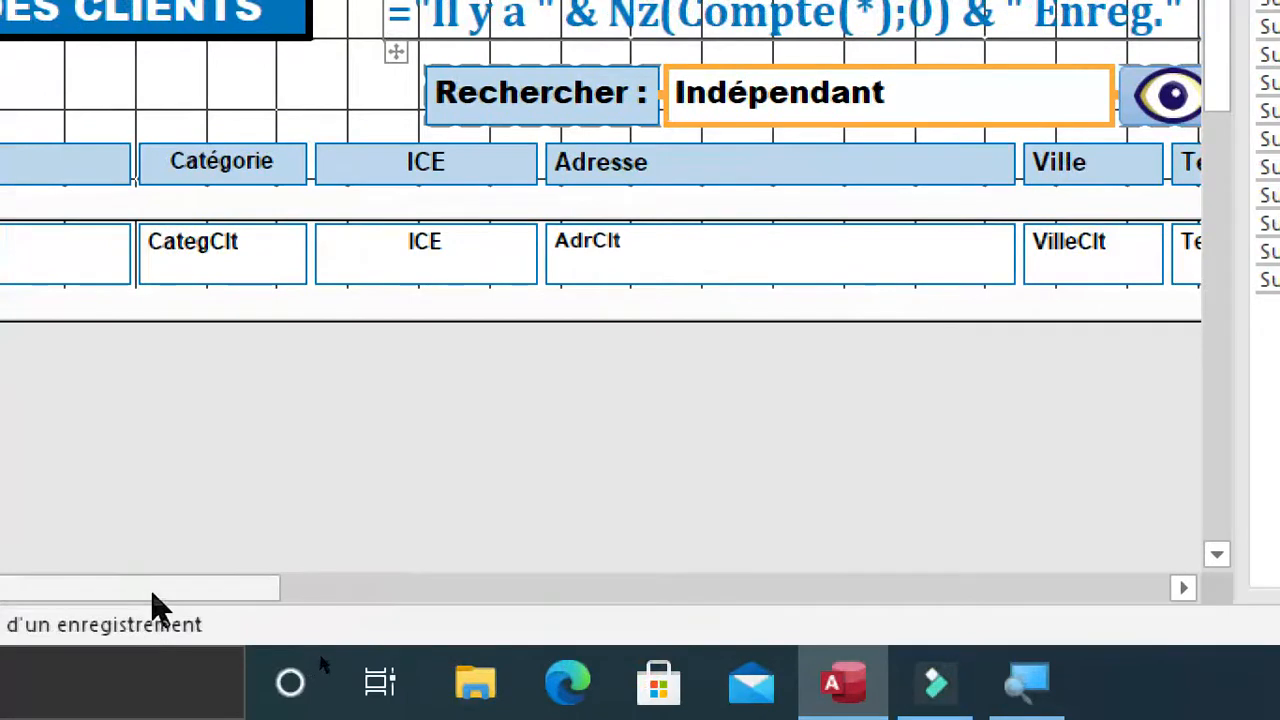
pyautogui.click(163, 585)
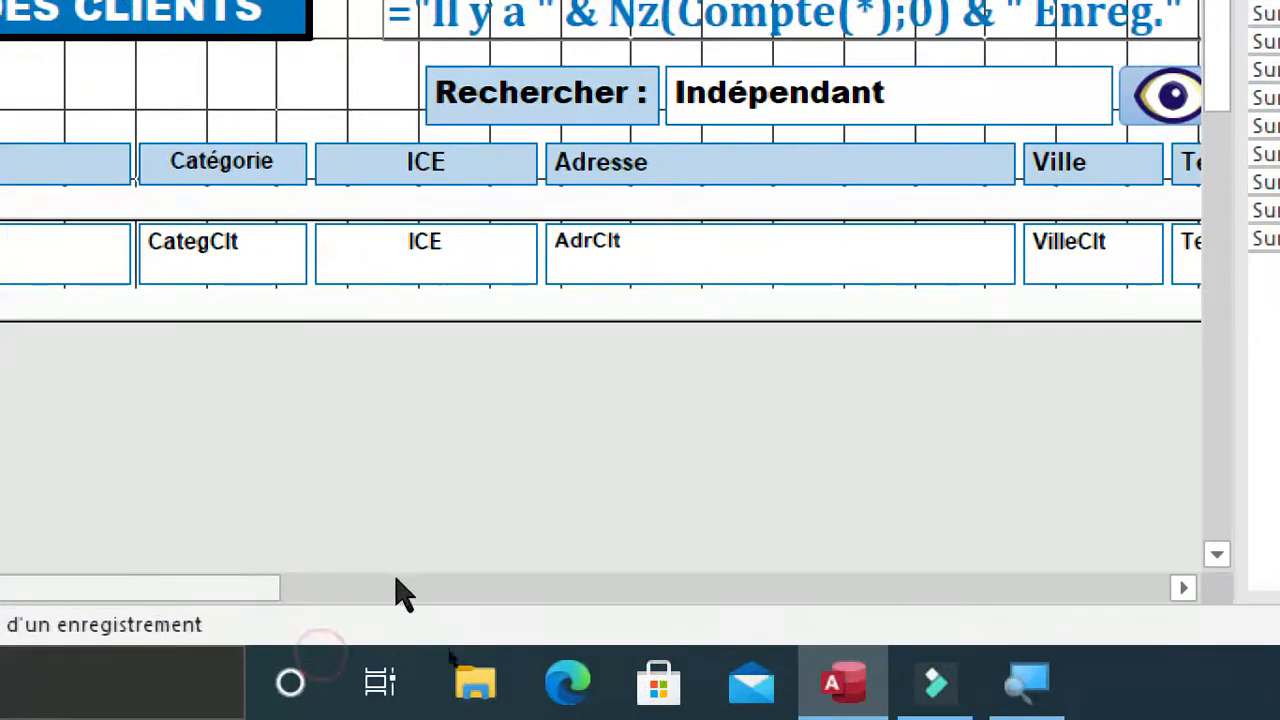
pyautogui.moveTo(234, 600); pyautogui.dragTo(860, 591)
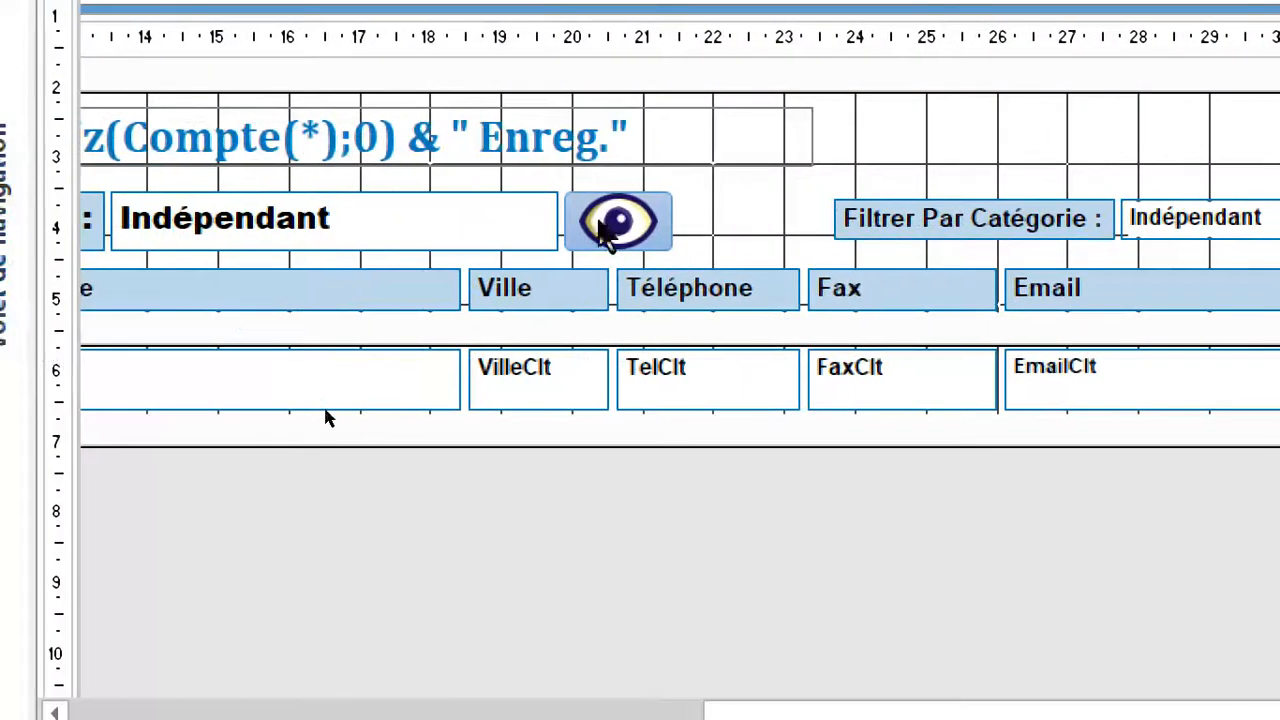
pyautogui.click(330, 412)
pyautogui.click(330, 410)
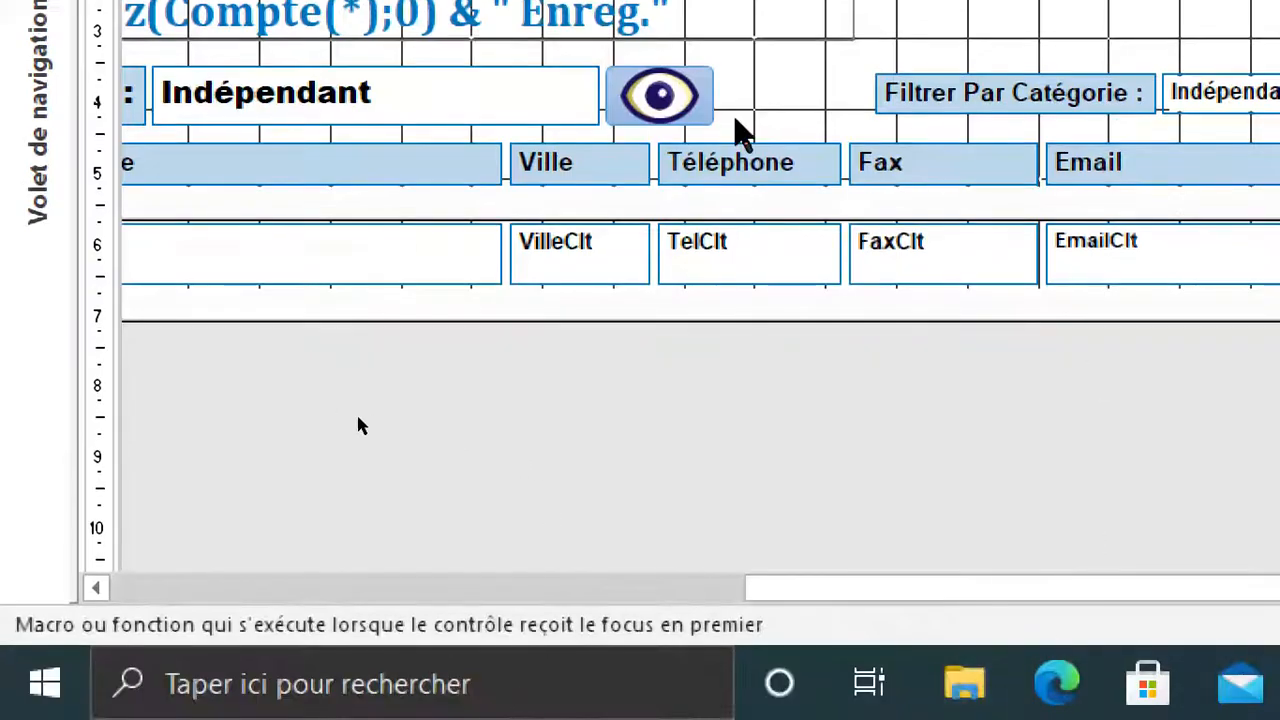
# Open the embedded Au clic macro of the btnTous button and check that its first DéfinirValeur action sets txtRechercher to "".
pyautogui.click(686, 100)
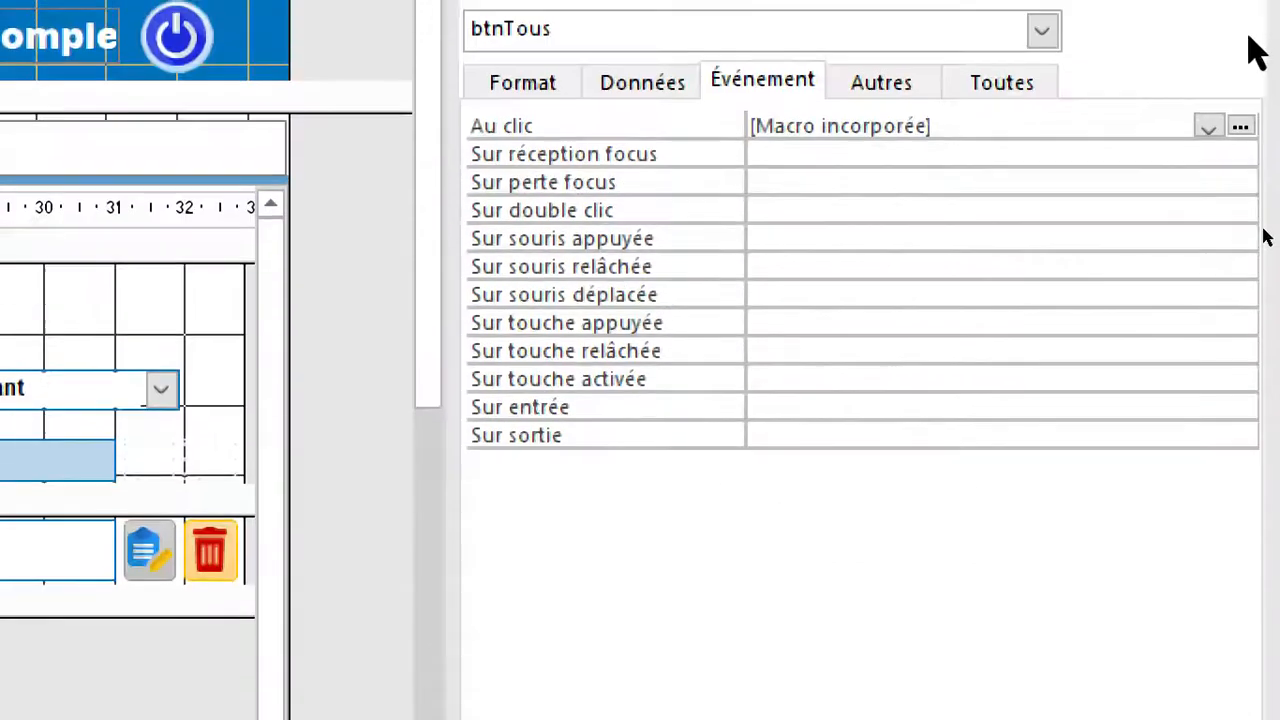
pyautogui.click(1240, 113)
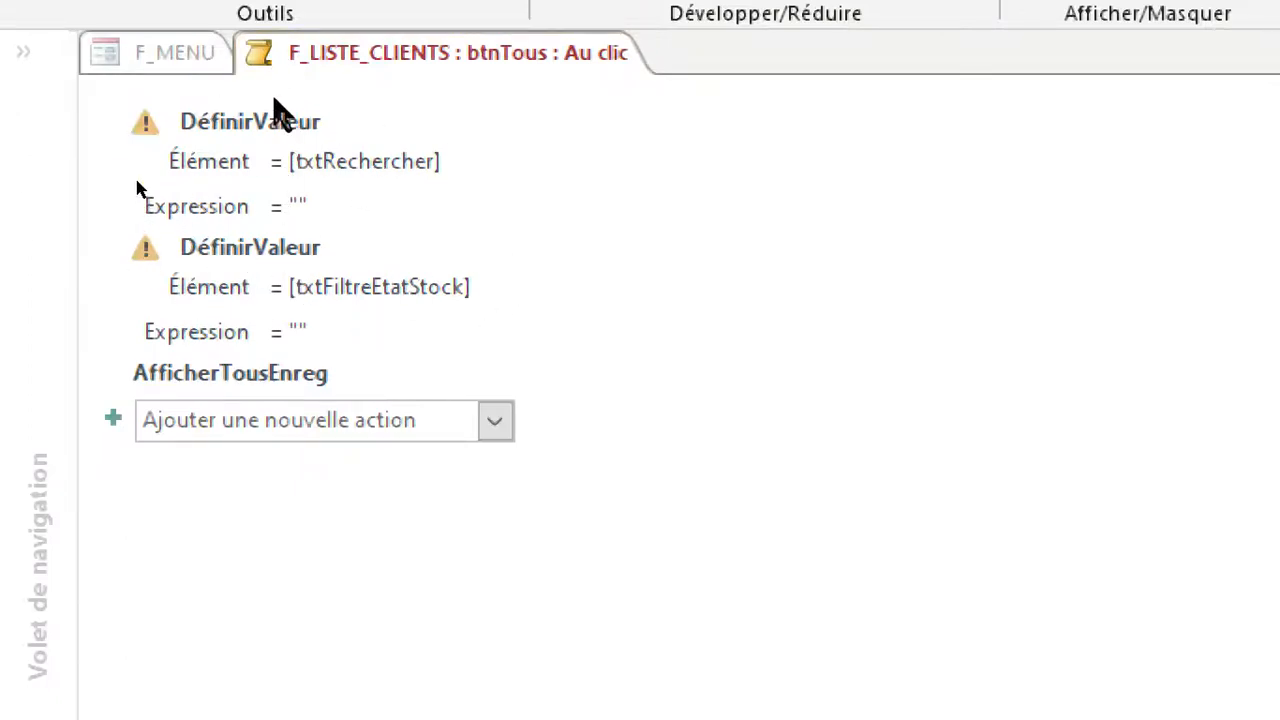
pyautogui.moveTo(278, 198)
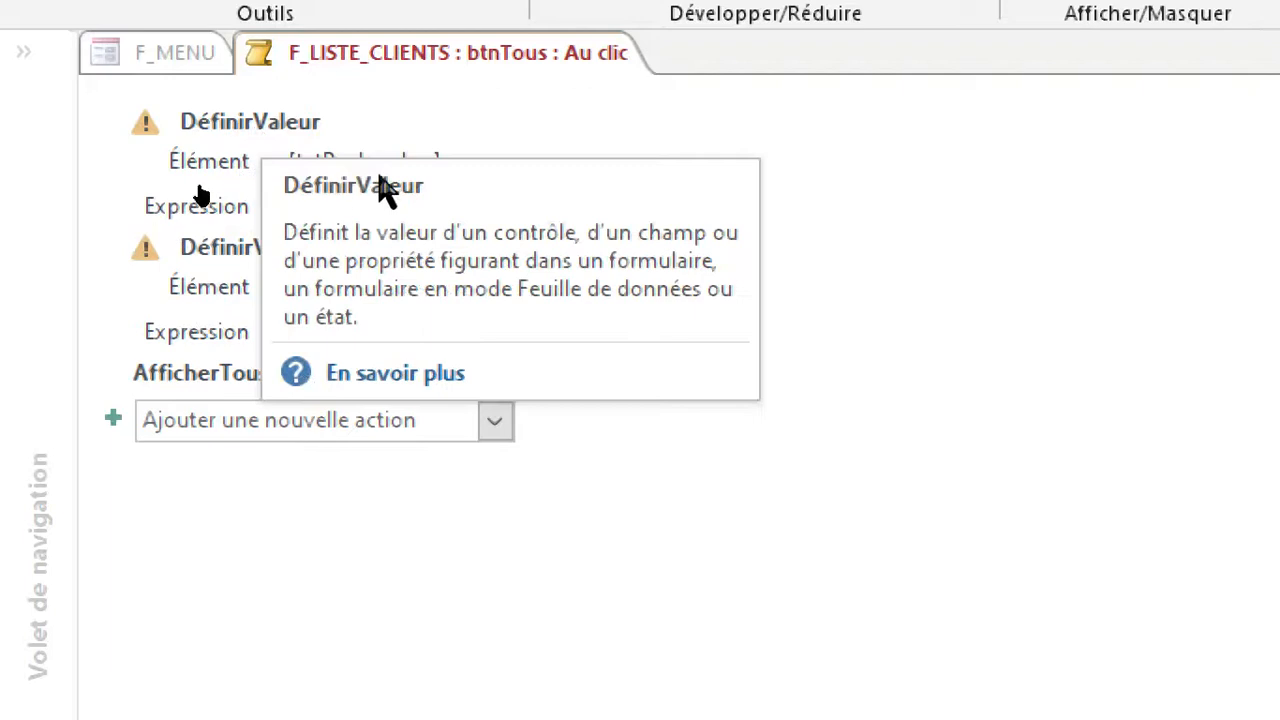
pyautogui.click(243, 205)
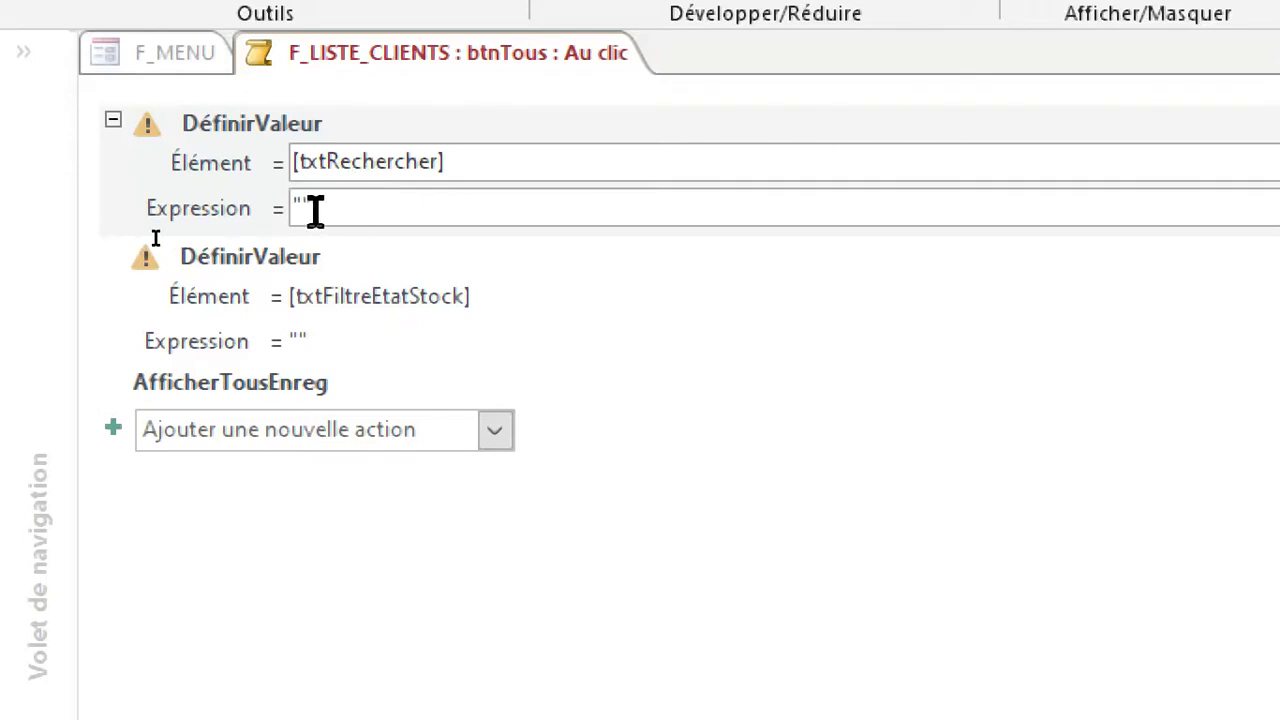
pyautogui.moveTo(355, 215)
pyautogui.write('""')
# Change the element of the second DéfinirValeur action from txtFiltreEtatStock to [txtFiltreCateg] and close the macro.
pyautogui.click(282, 300)
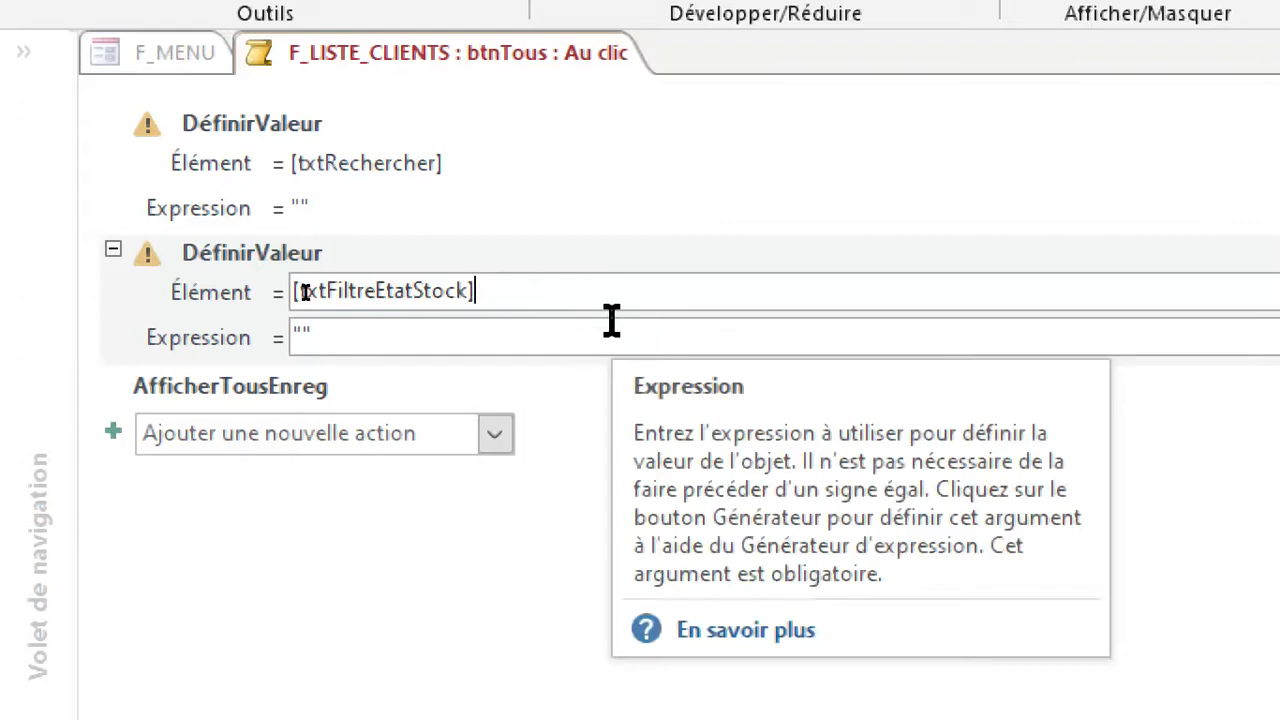
pyautogui.press('BackSpace')
pyautogui.press('BackSpace')
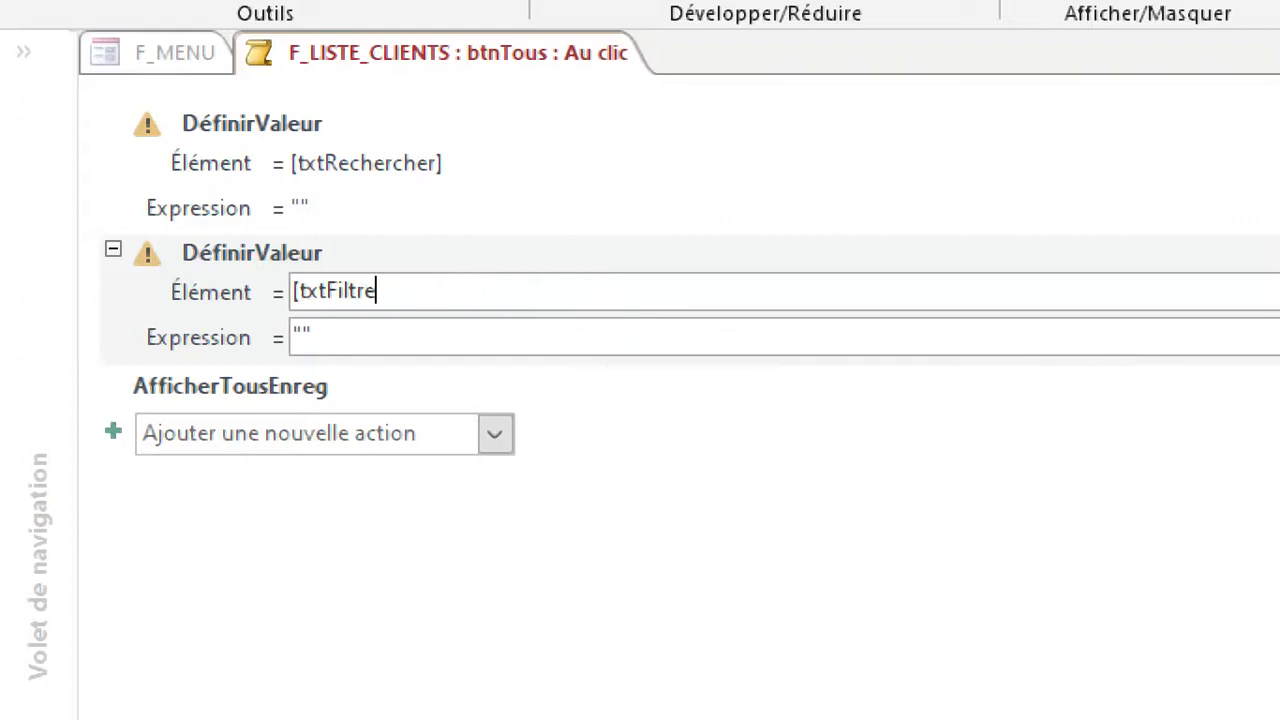
pyautogui.press('BackSpace')
pyautogui.doubleClick(546, 336)
pyautogui.click(397, 344)
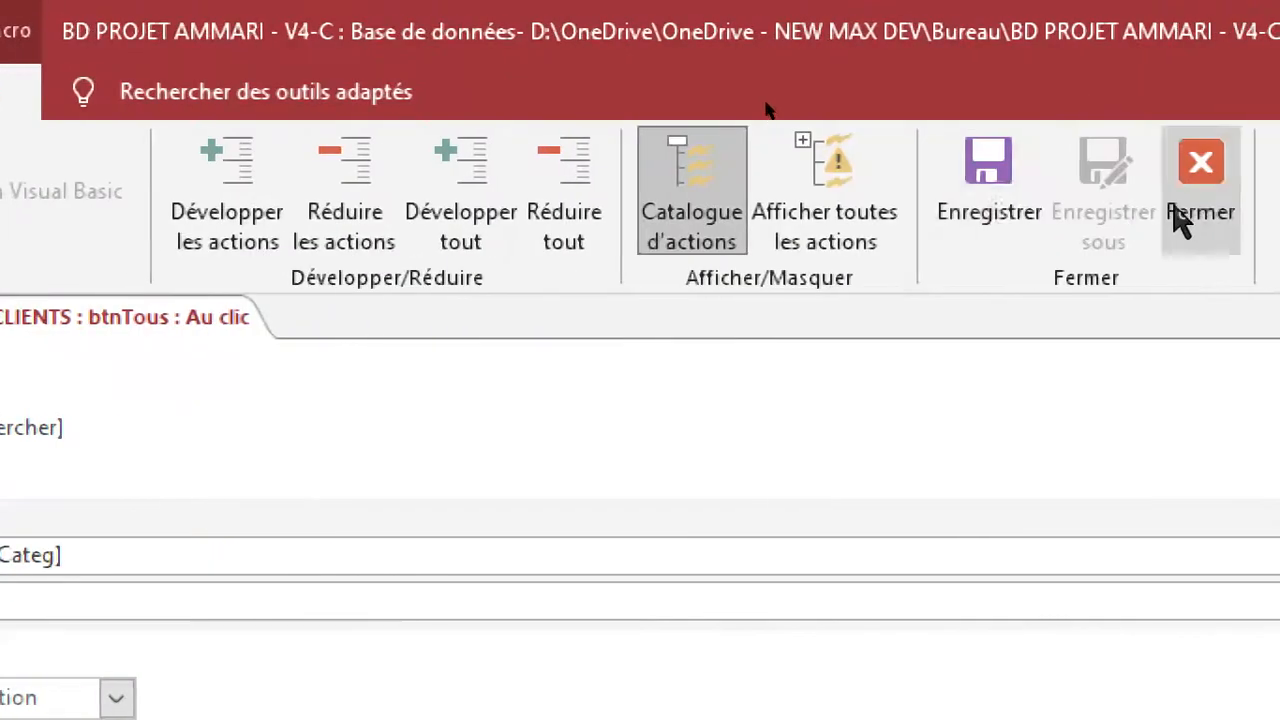
pyautogui.click(1190, 218)
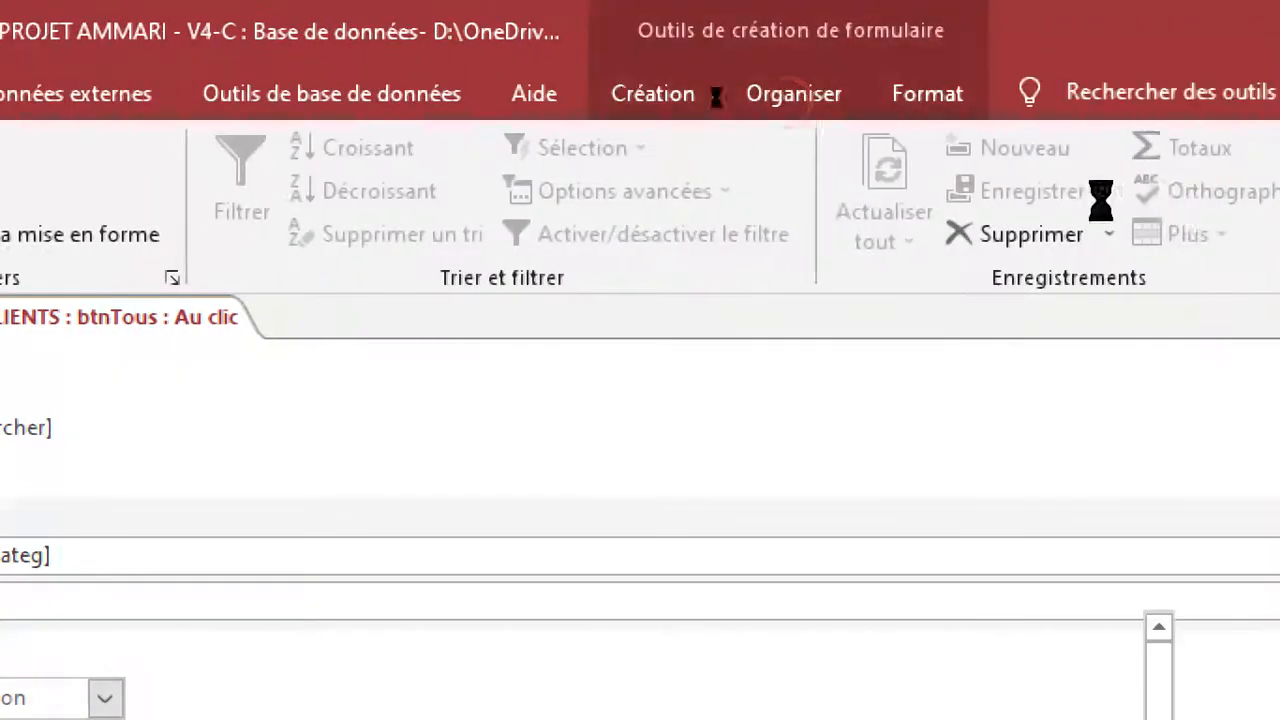
# Save the F_MENU form, display it in form view and show its CLIENT page.
pyautogui.click(58, 38)
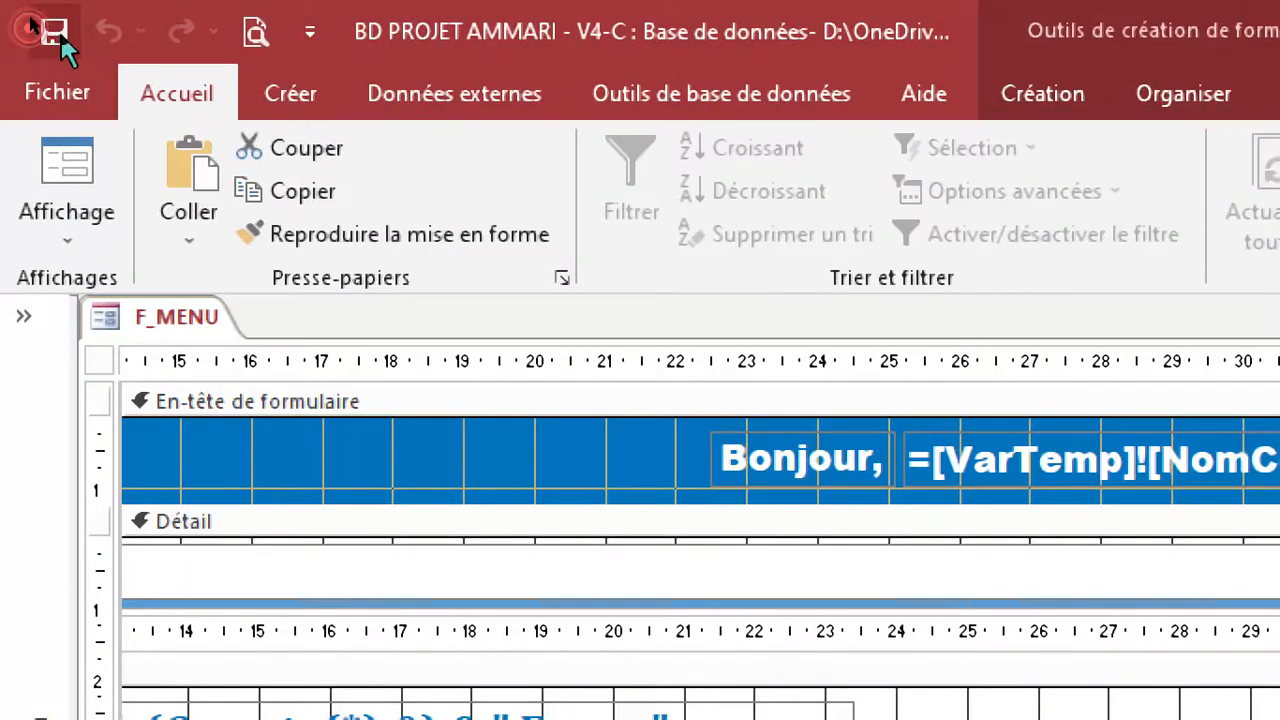
pyautogui.click(67, 236)
pyautogui.click(114, 326)
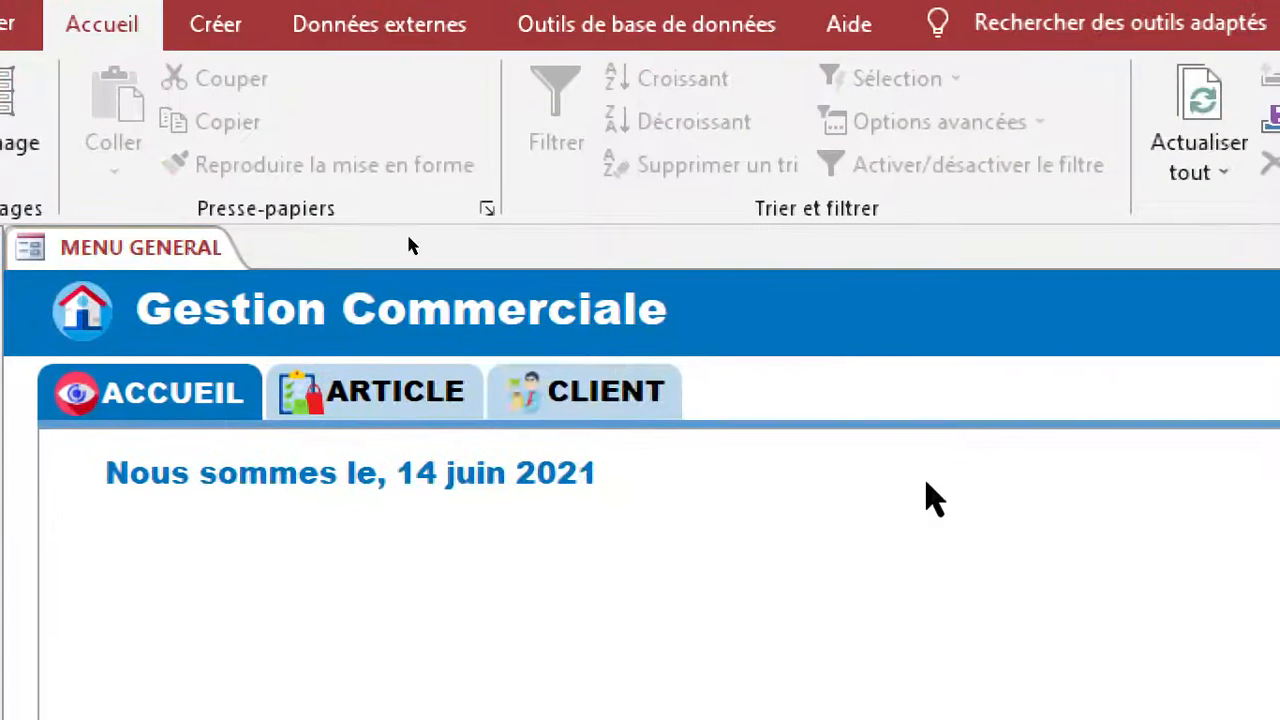
pyautogui.click(688, 463)
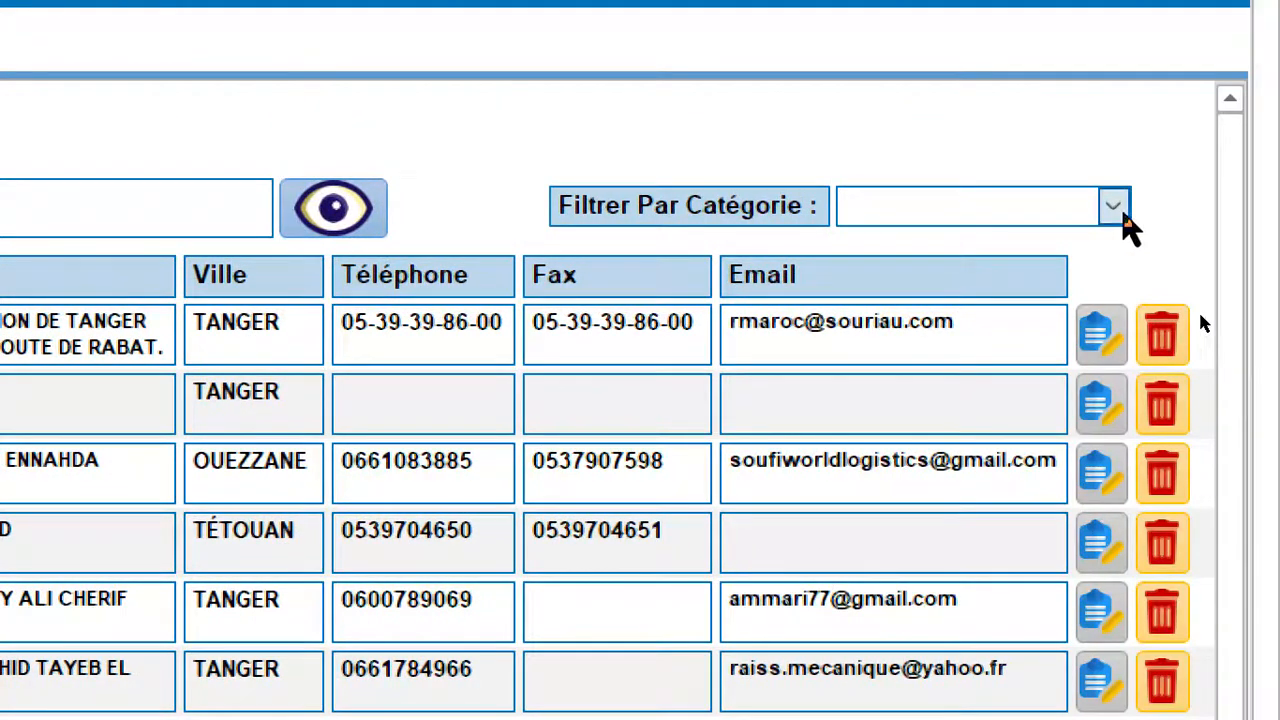
# Test the client list's category filter with ENTREPRISE and PARTICULIER, and show all records again.
pyautogui.click(1116, 210)
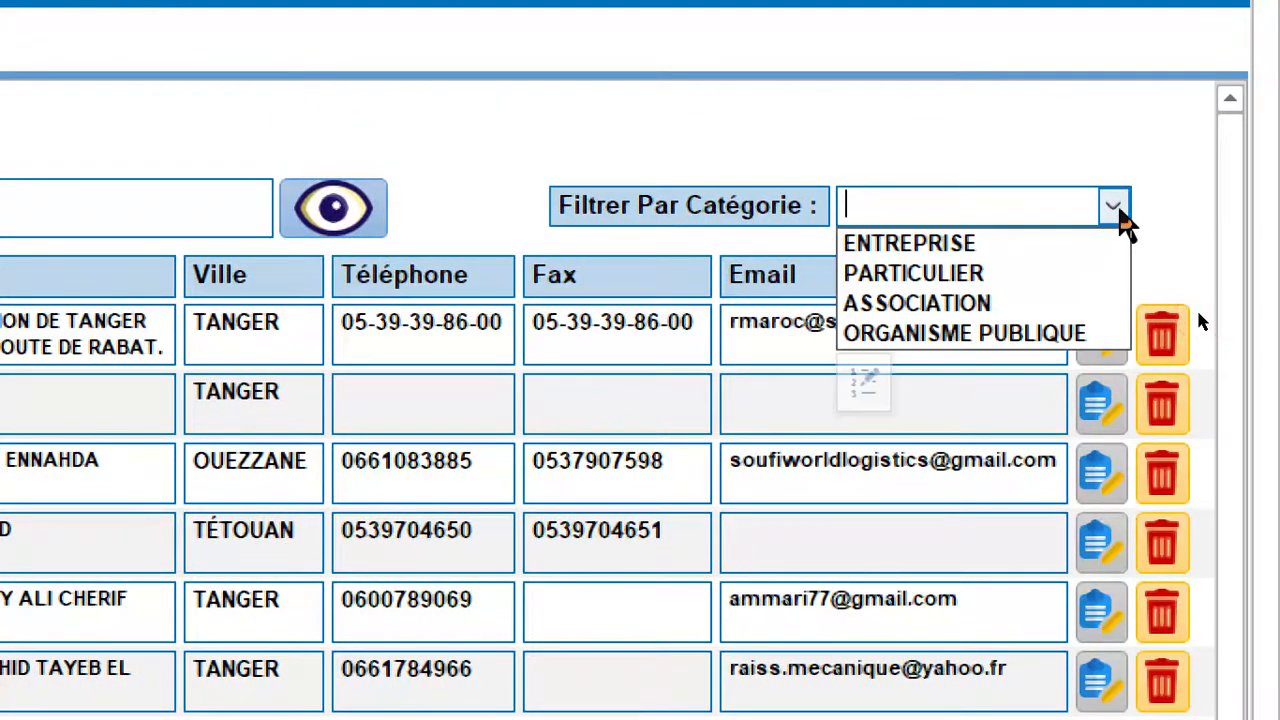
pyautogui.click(988, 246)
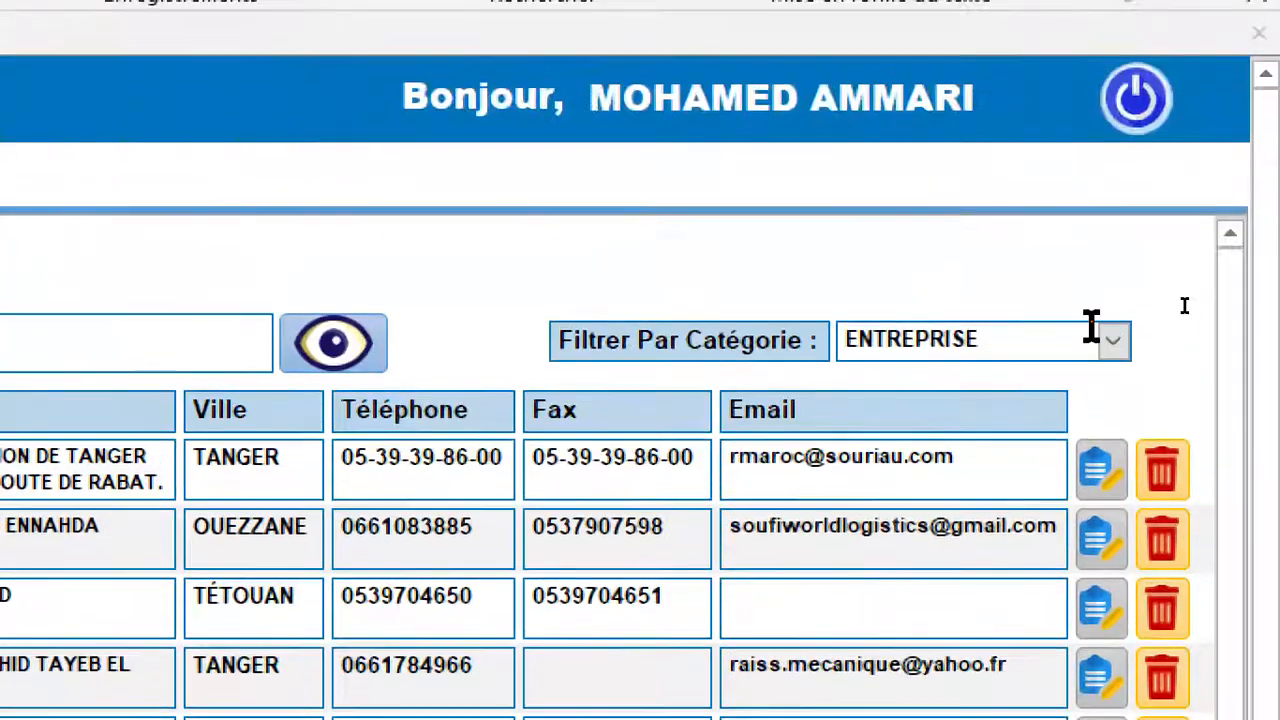
pyautogui.click(1112, 136)
pyautogui.click(975, 198)
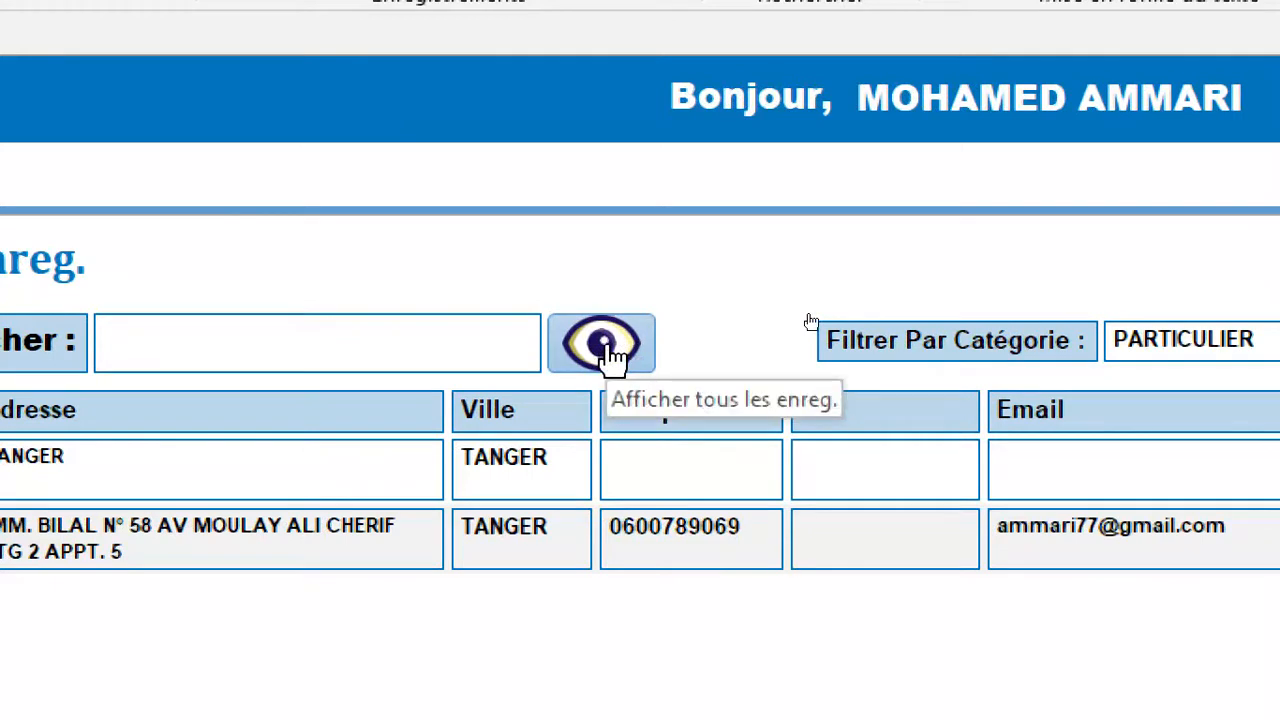
pyautogui.click(603, 345)
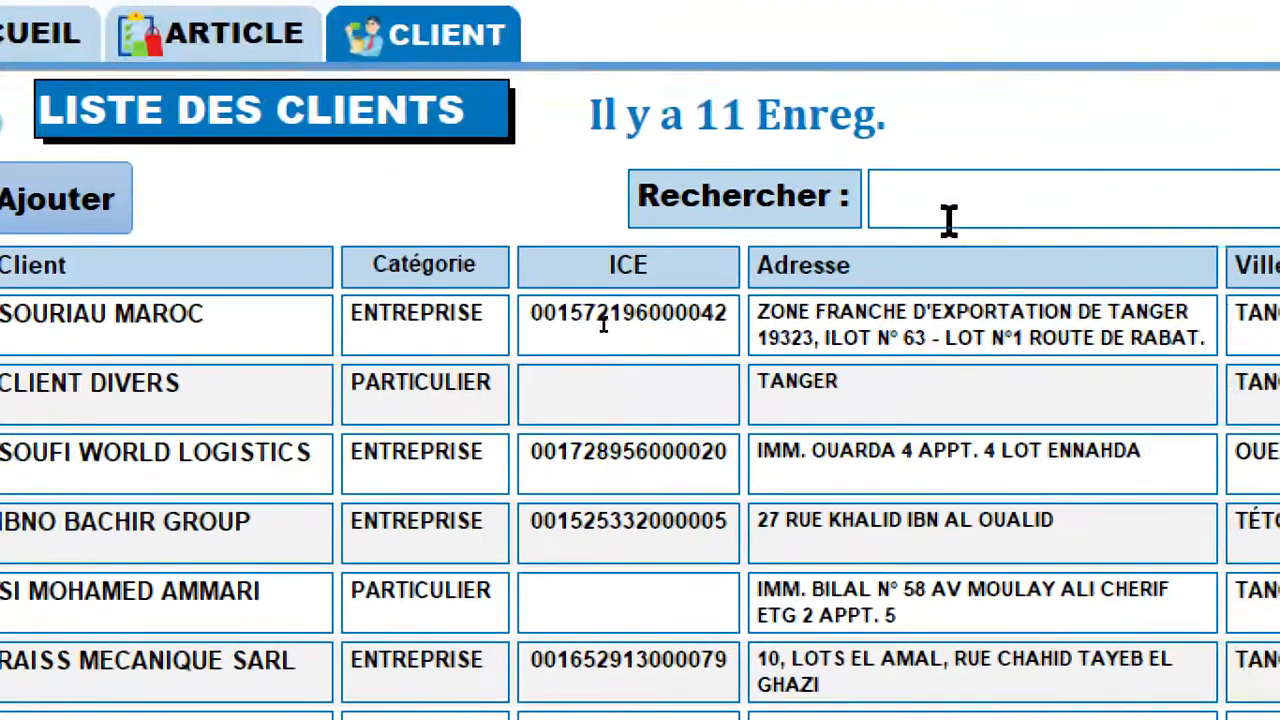
# Search the client list for 11 and for DIVERS, showing all records again after each search.
pyautogui.click(1016, 194)
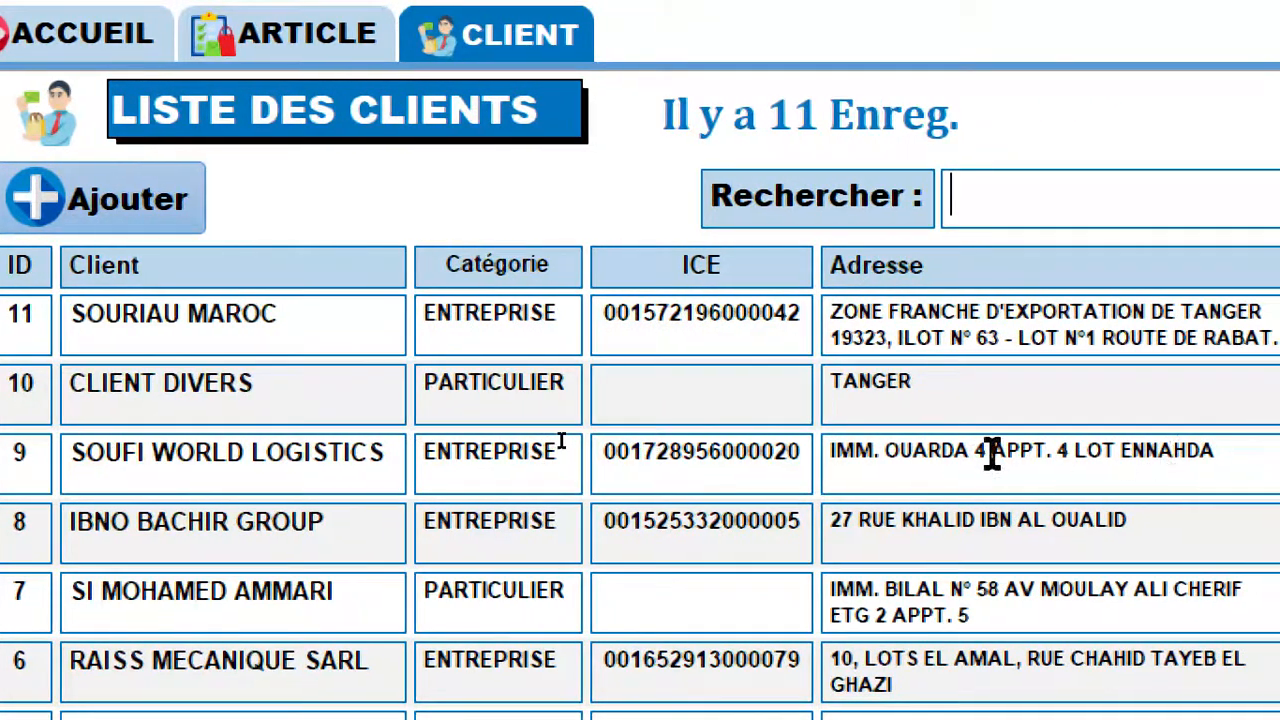
pyautogui.write('11')
pyautogui.press('Return')
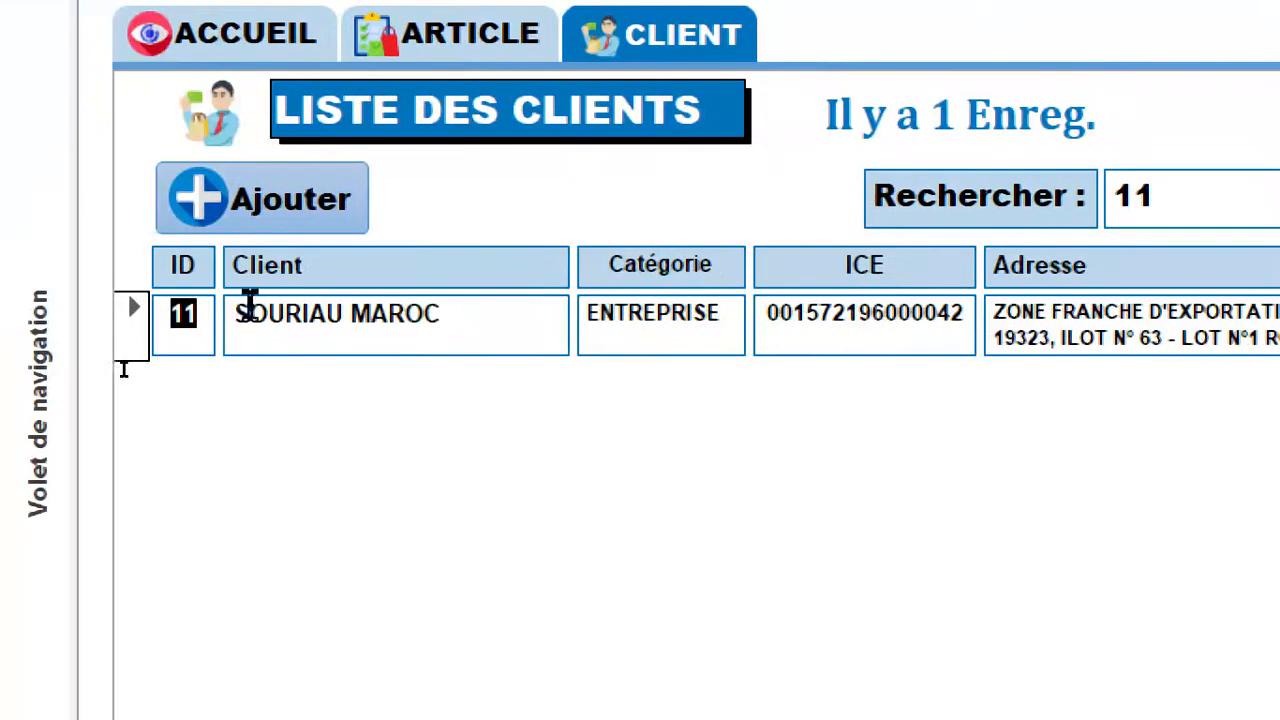
pyautogui.click(1195, 226)
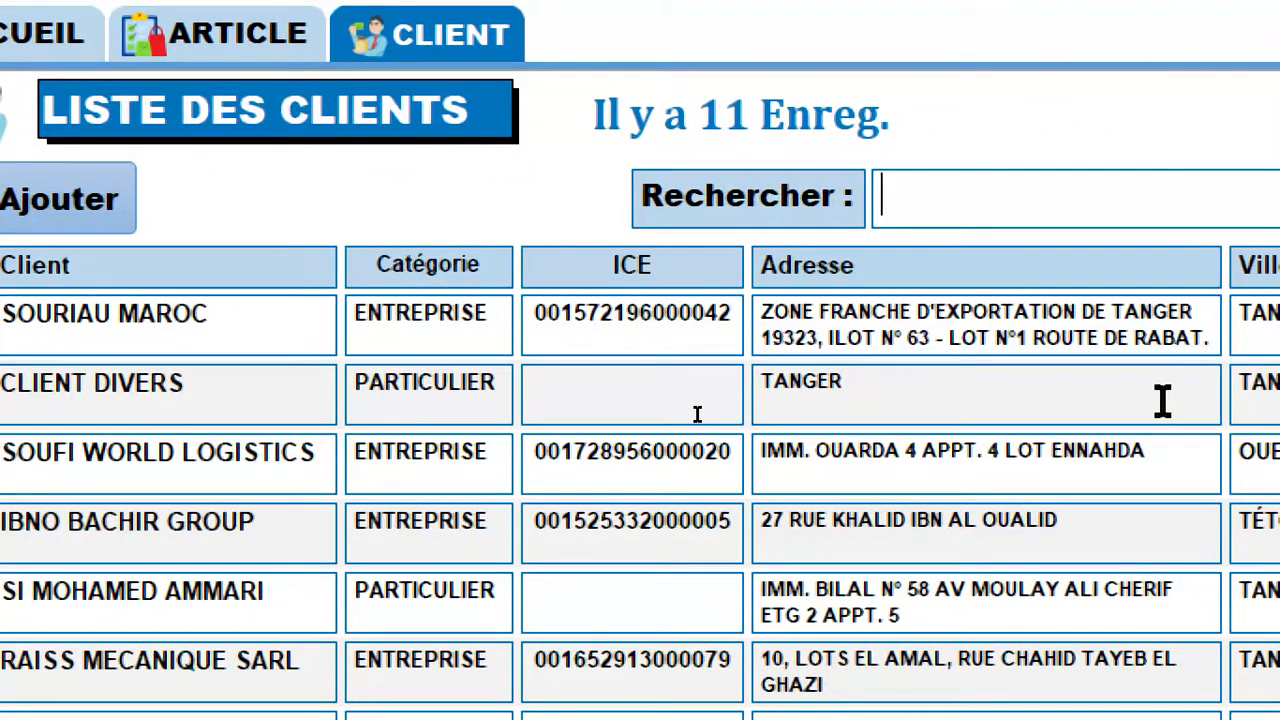
pyautogui.press('Return')
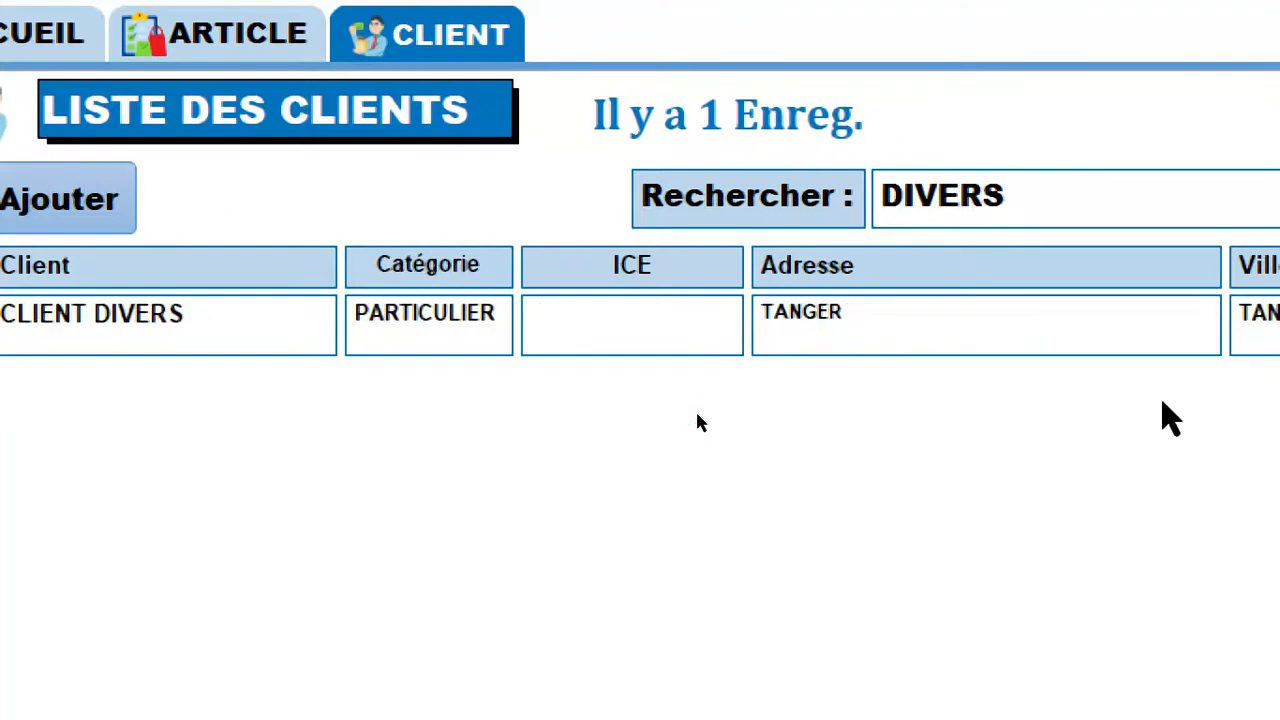
pyautogui.click(1110, 196)
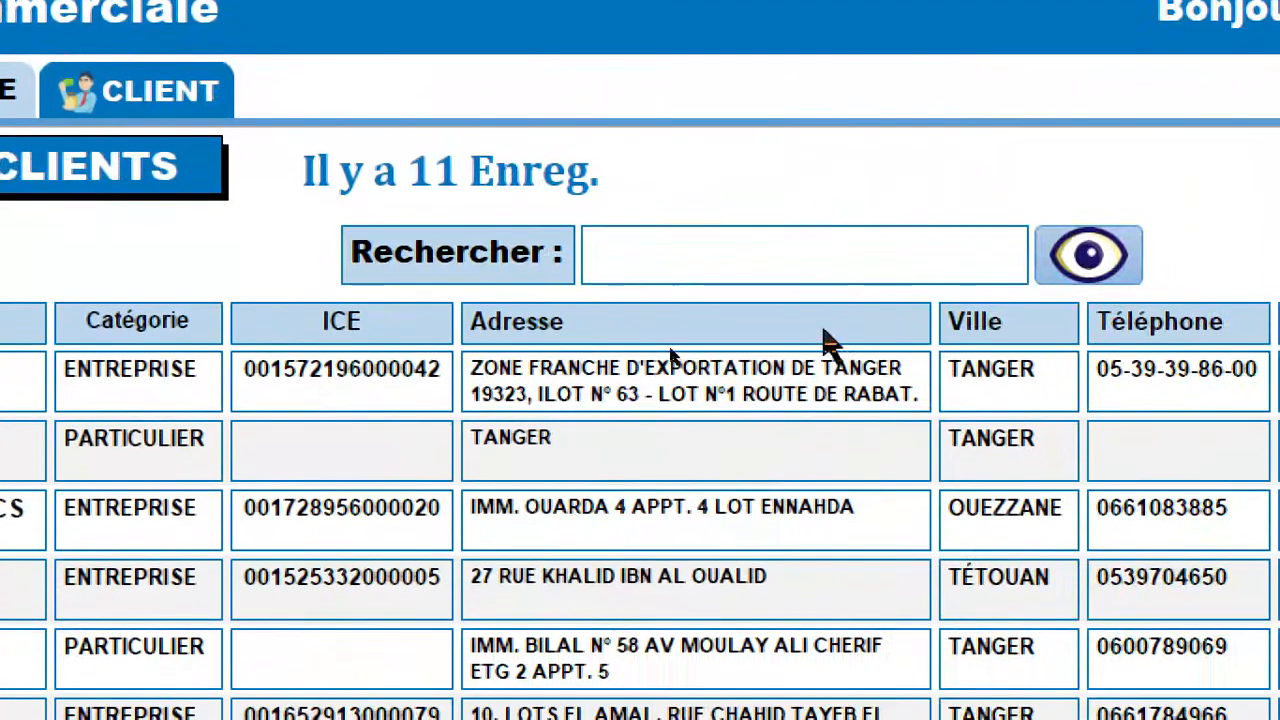
# Search the client list for TANGER, look through the matching rows and show all records again.
pyautogui.click(722, 252)
pyautogui.write('TANAGER')
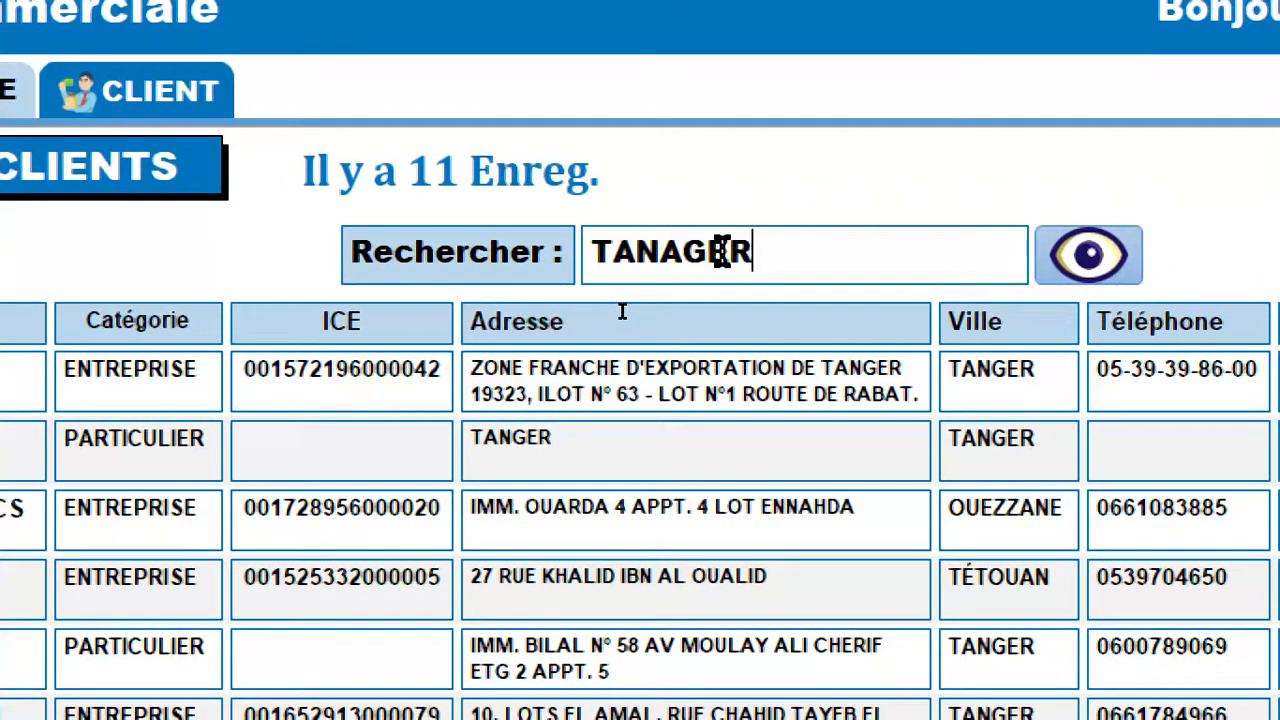
pyautogui.click(688, 252)
pyautogui.press('BackSpace')
pyautogui.press('Return')
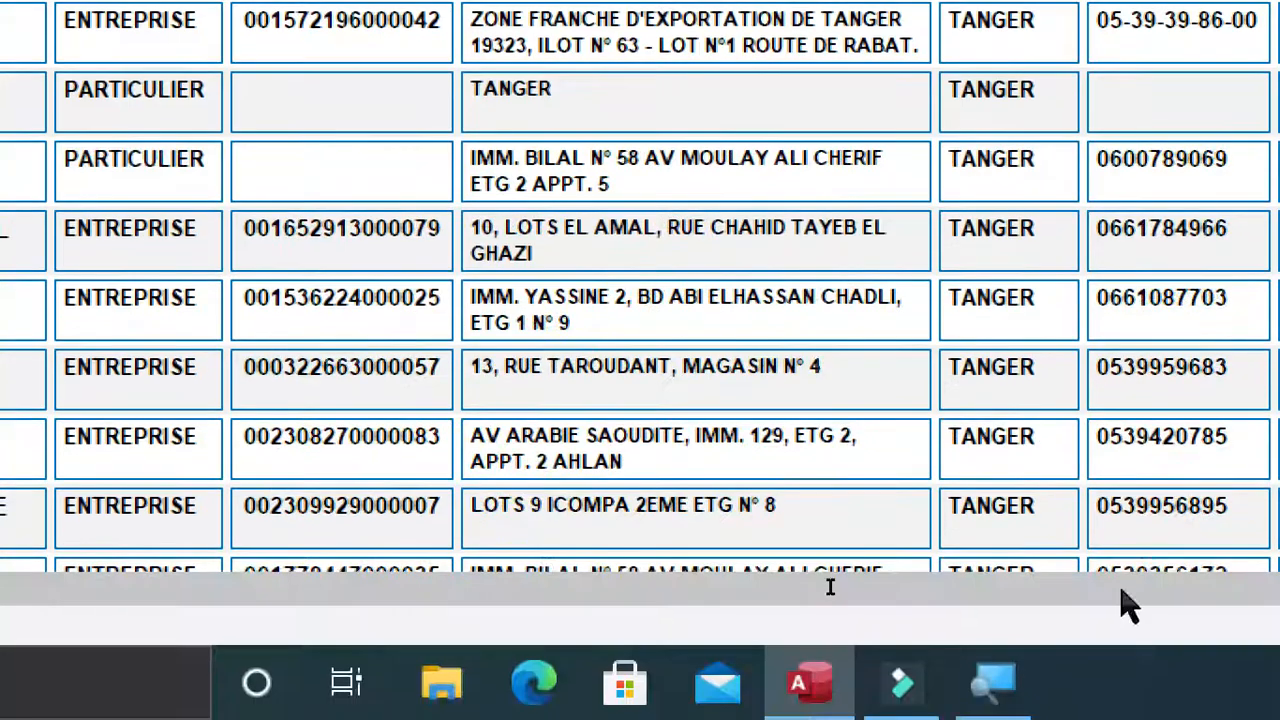
pyautogui.scroll(-1, 1103, 240)
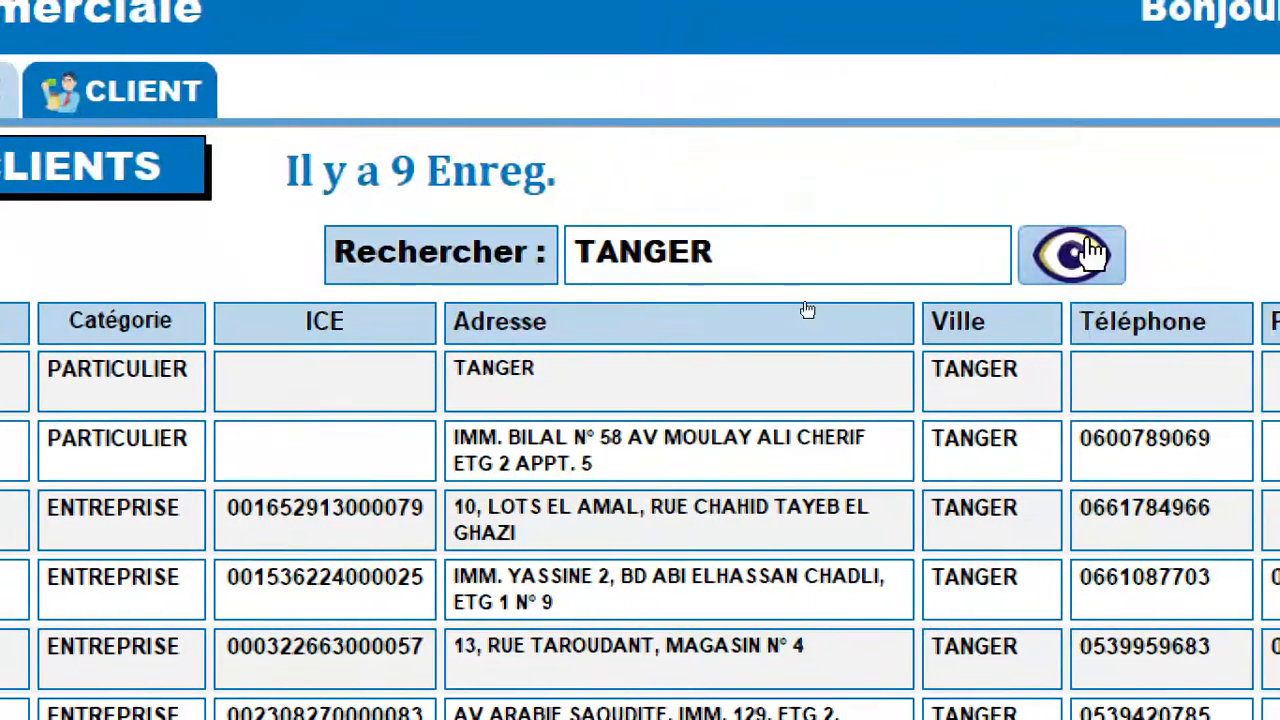
pyautogui.click(1086, 251)
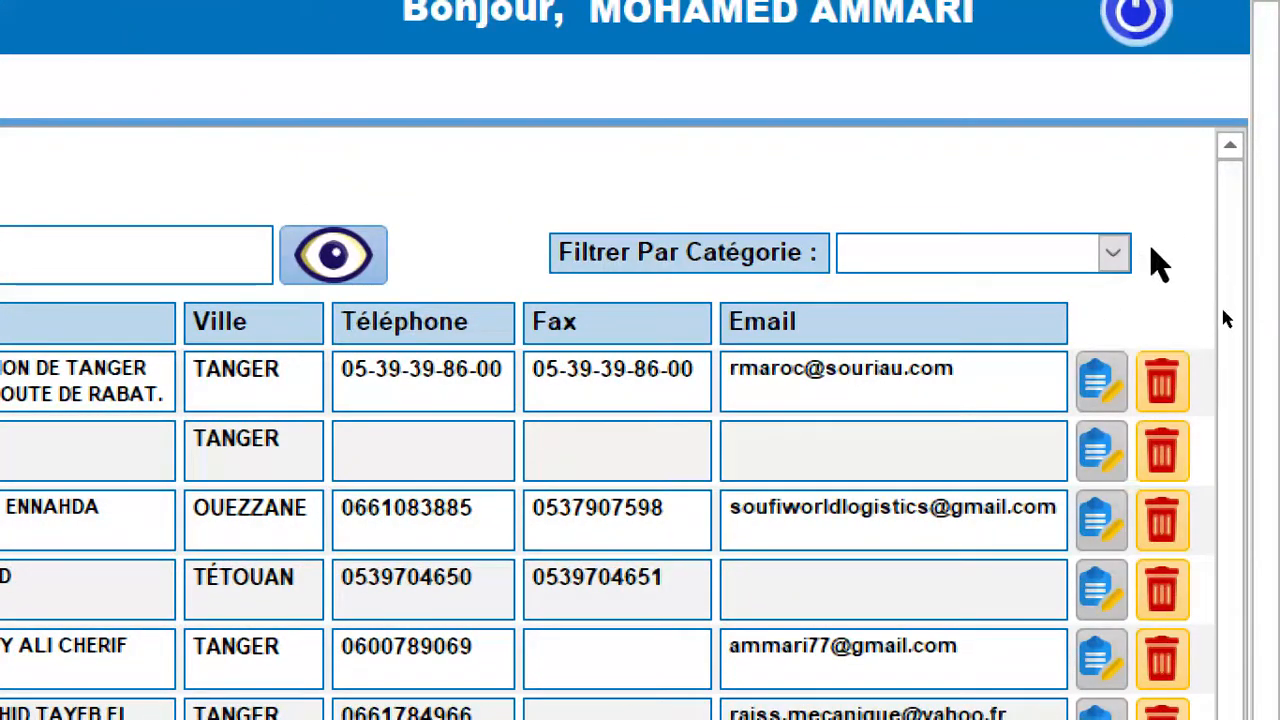
# Inspect the choices of the Filtrer Par Catégorie list and its Modifier les éléments de liste dialog, and cancel out.
pyautogui.click(1113, 256)
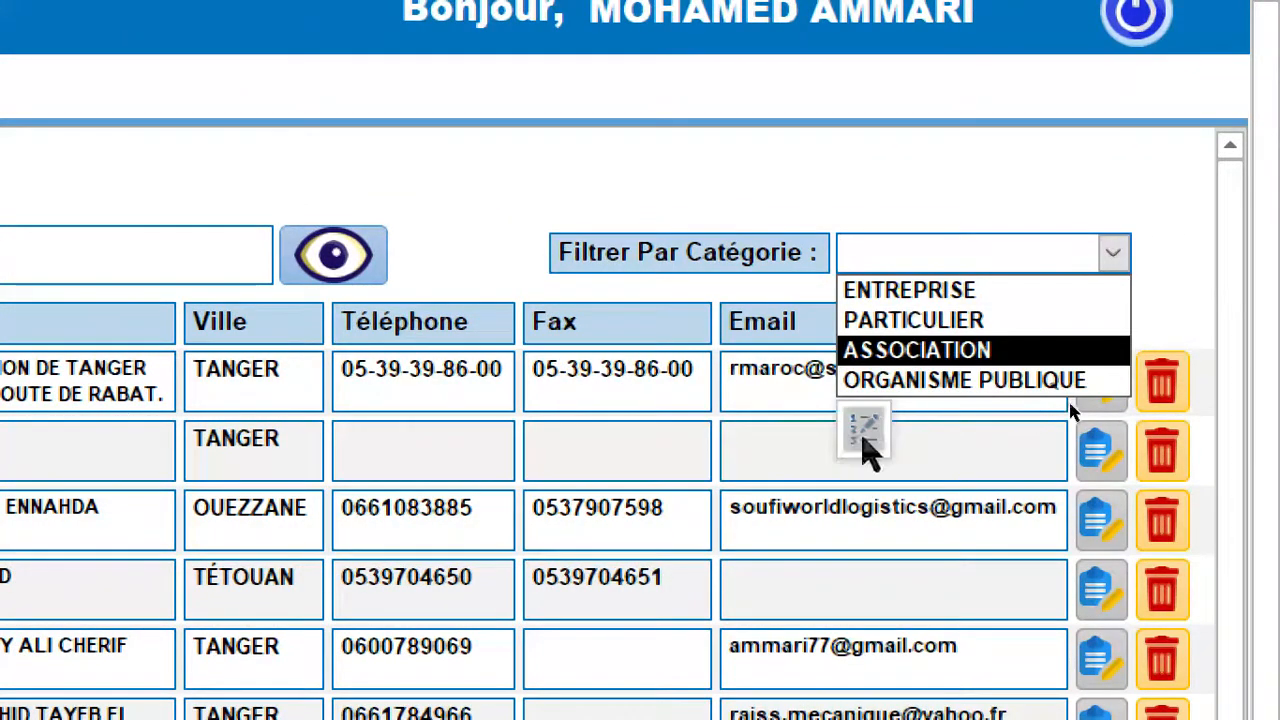
pyautogui.click(864, 430)
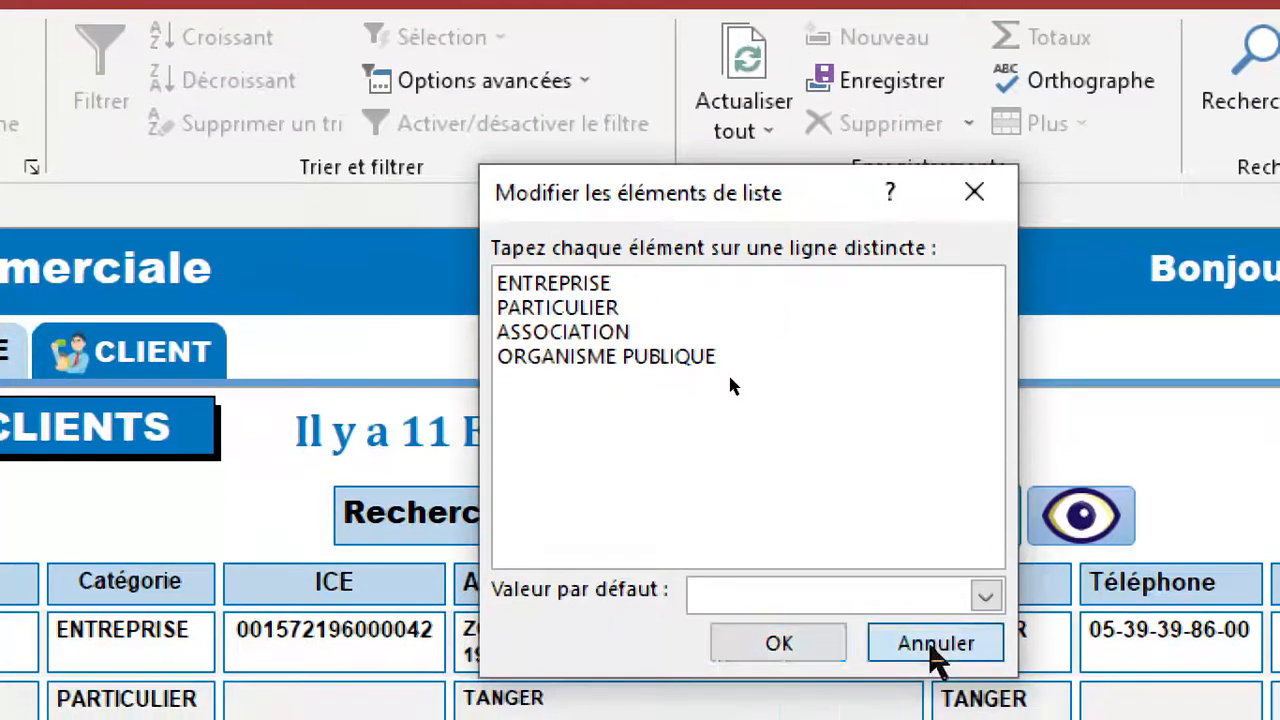
pyautogui.click(930, 688)
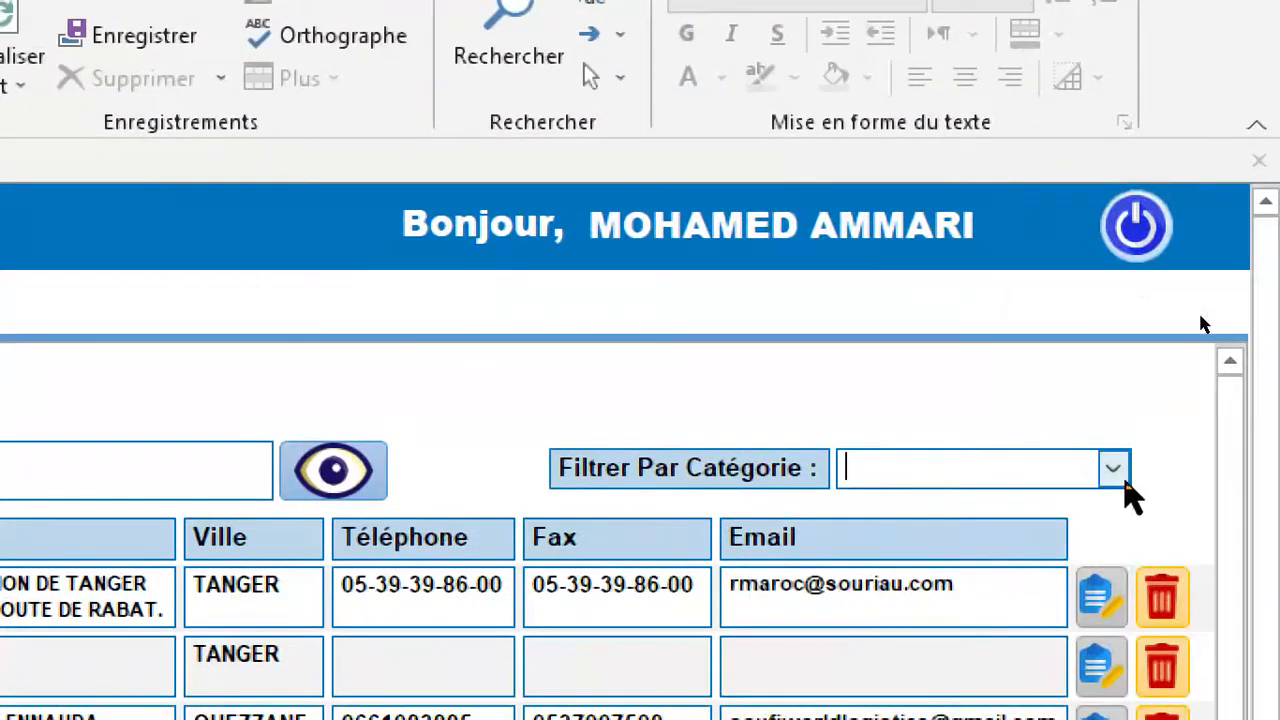
pyautogui.click(1115, 468)
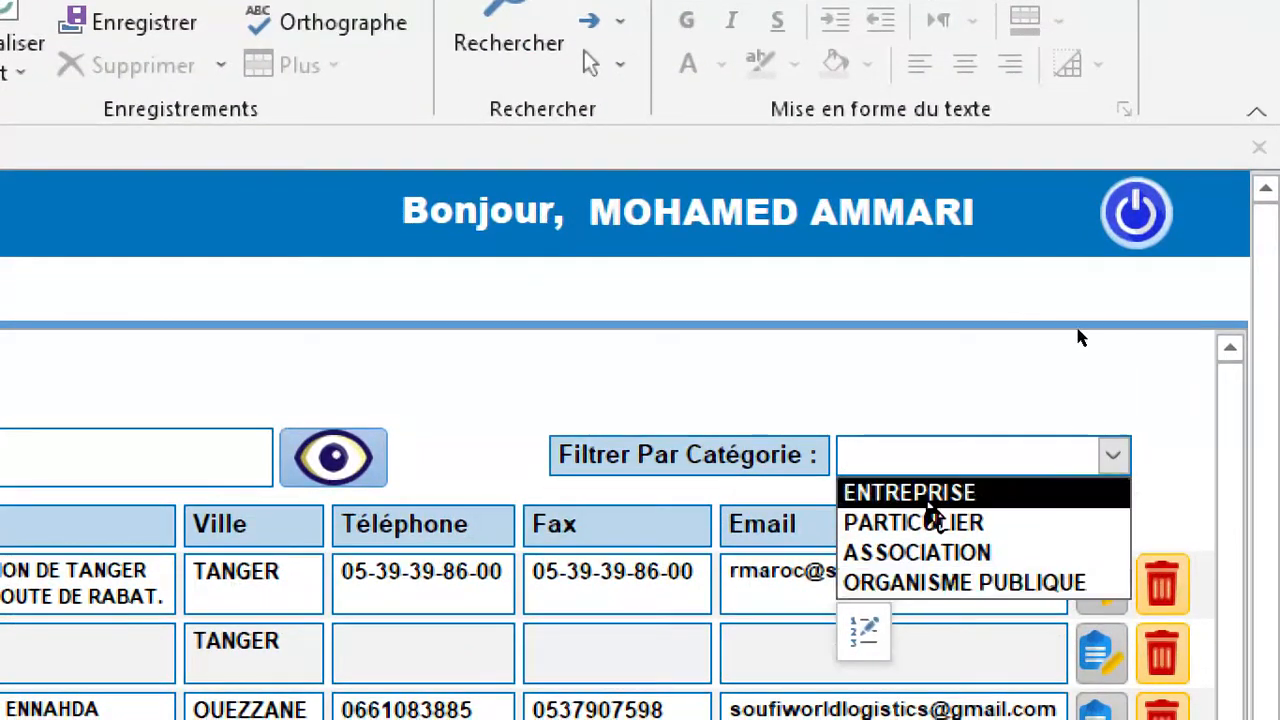
pyautogui.click(1129, 381)
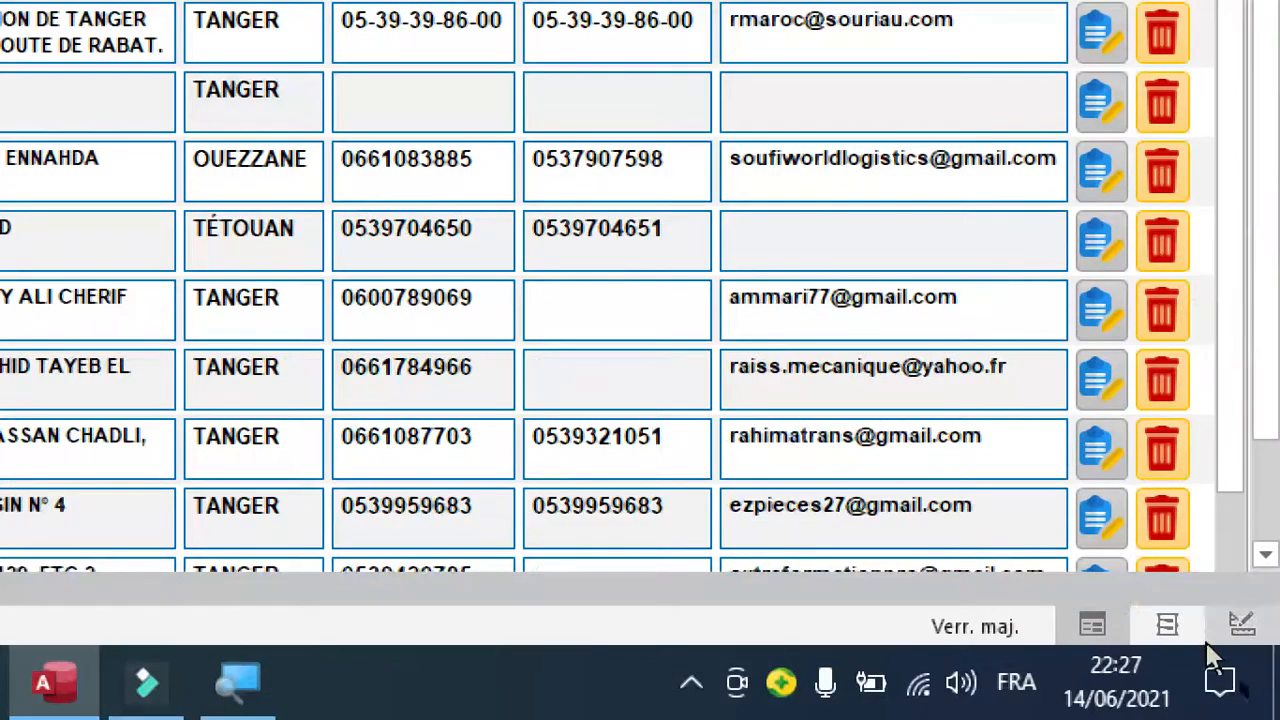
# Switch the form to design view and set the Limiter à liste property of the txtFiltreCateg combo box to Oui.
pyautogui.click(1241, 626)
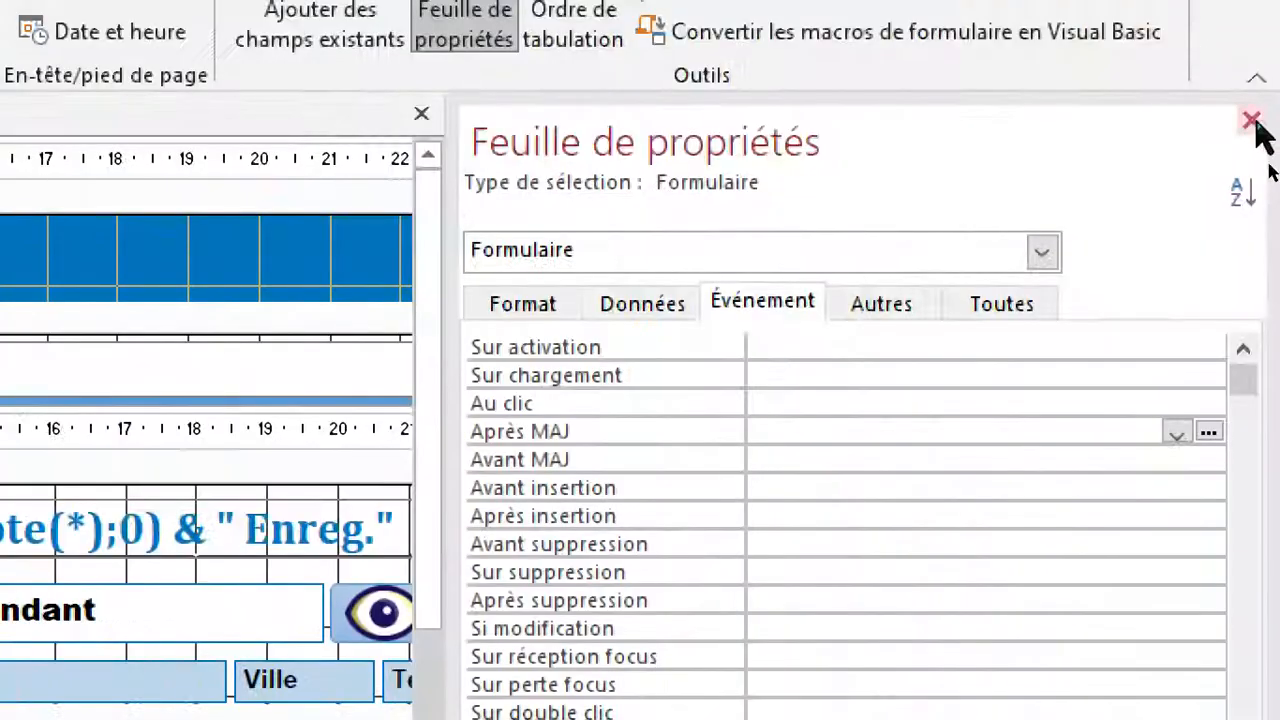
pyautogui.click(1255, 118)
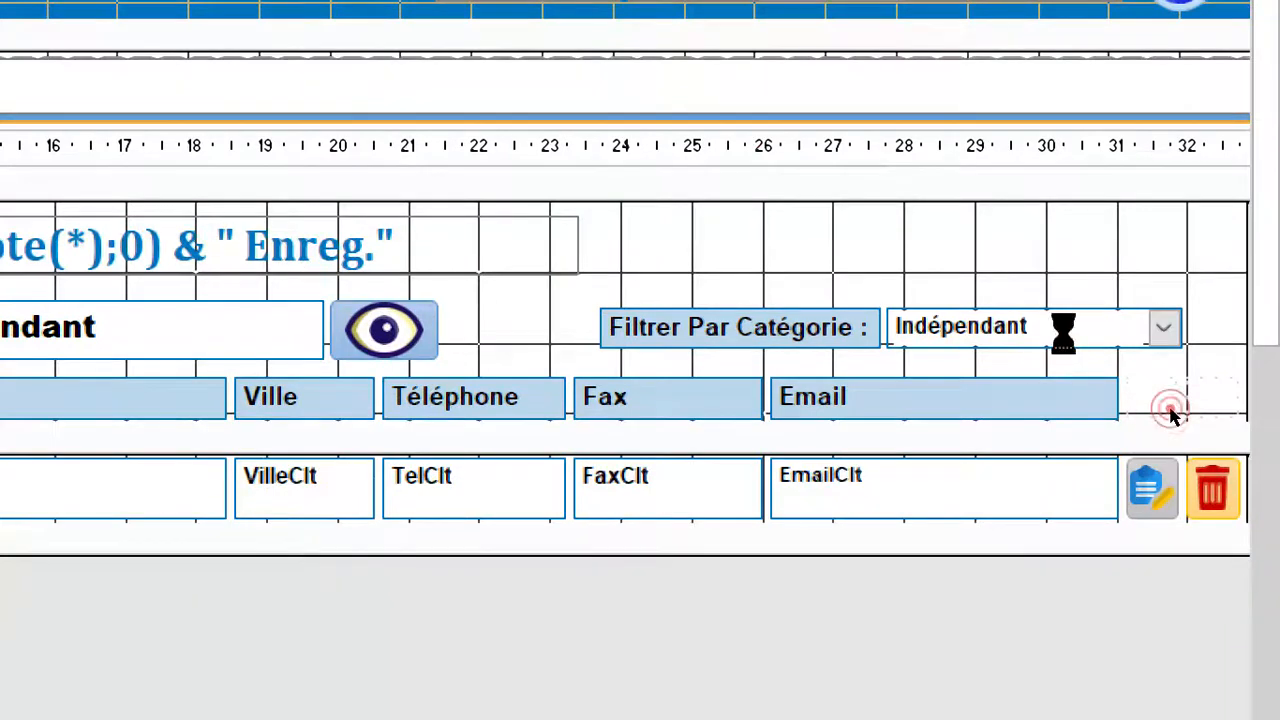
pyautogui.click(1054, 328)
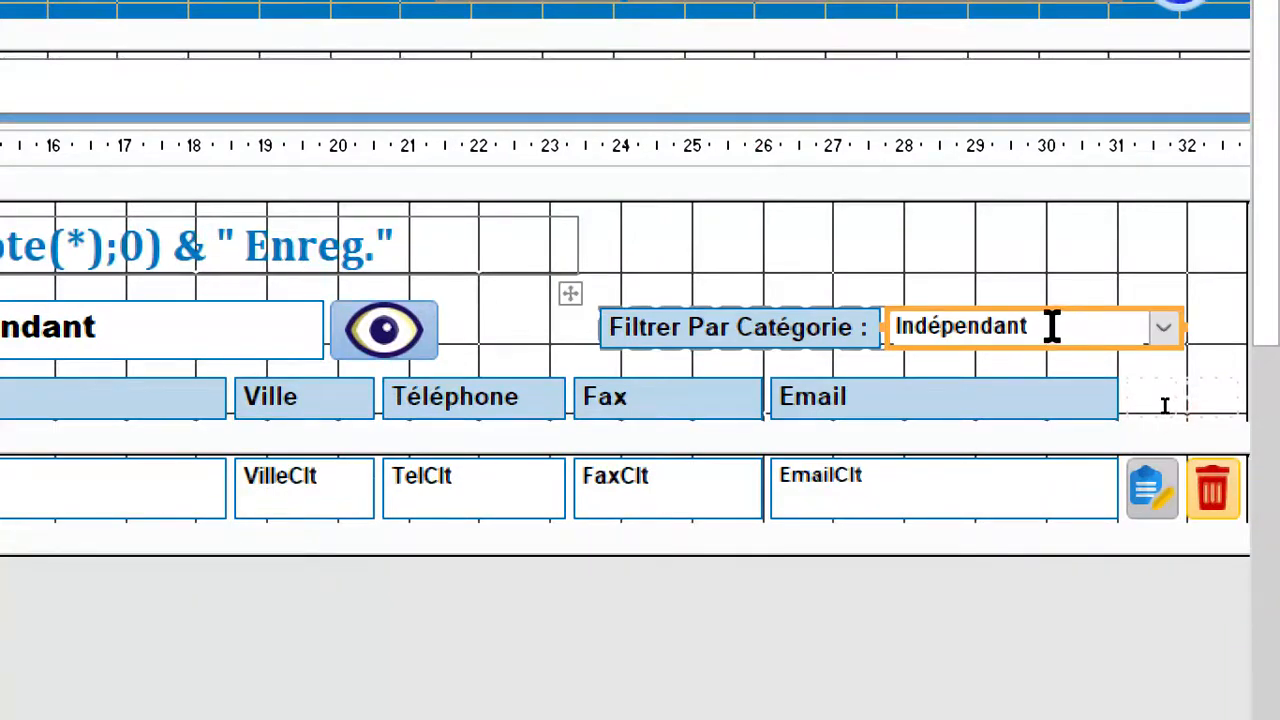
pyautogui.doubleClick(1052, 328)
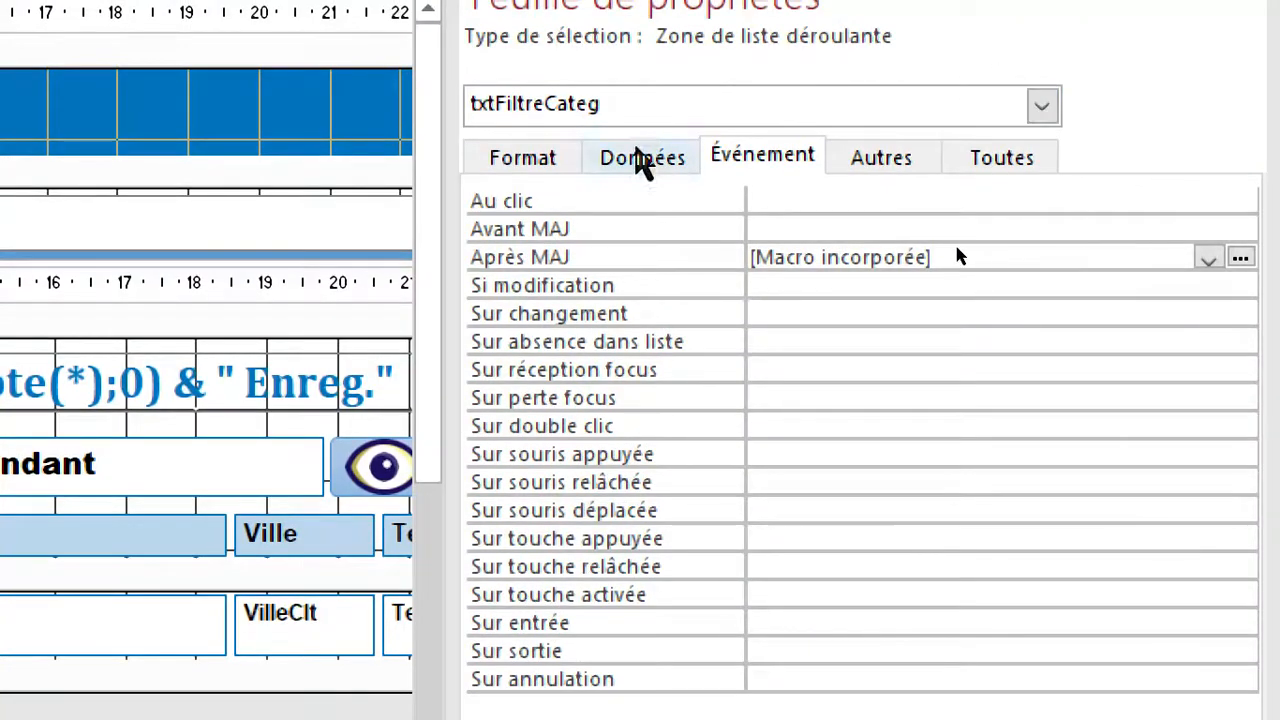
pyautogui.click(645, 157)
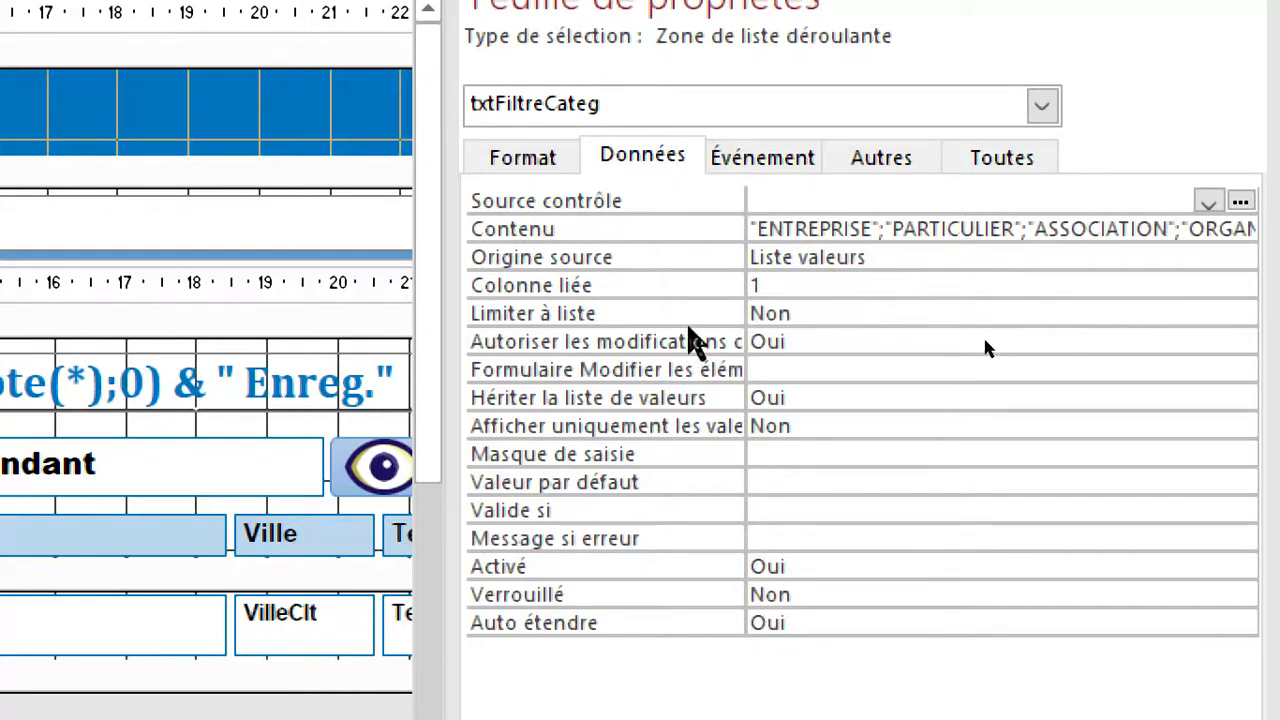
pyautogui.doubleClick(702, 320)
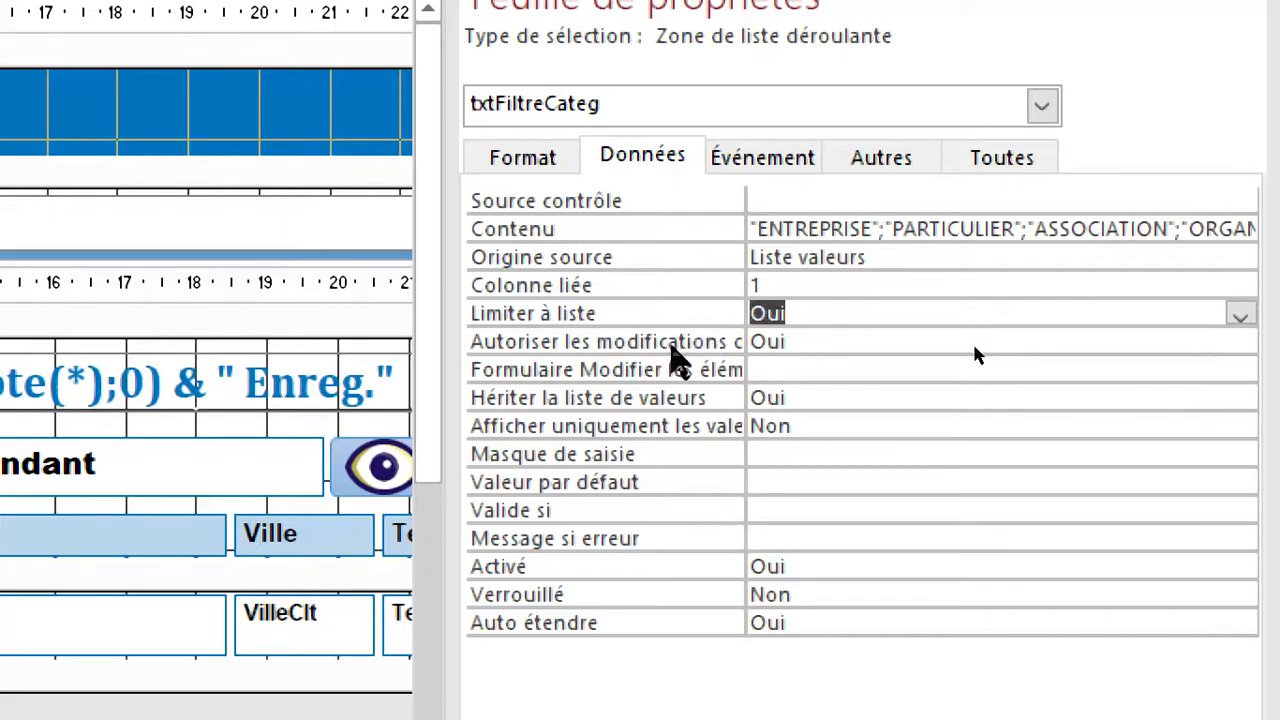
# Set the txtFiltreCateg combo box's Autoriser les modifications property to Non, close the property sheet and return to form view.
pyautogui.doubleClick(673, 343)
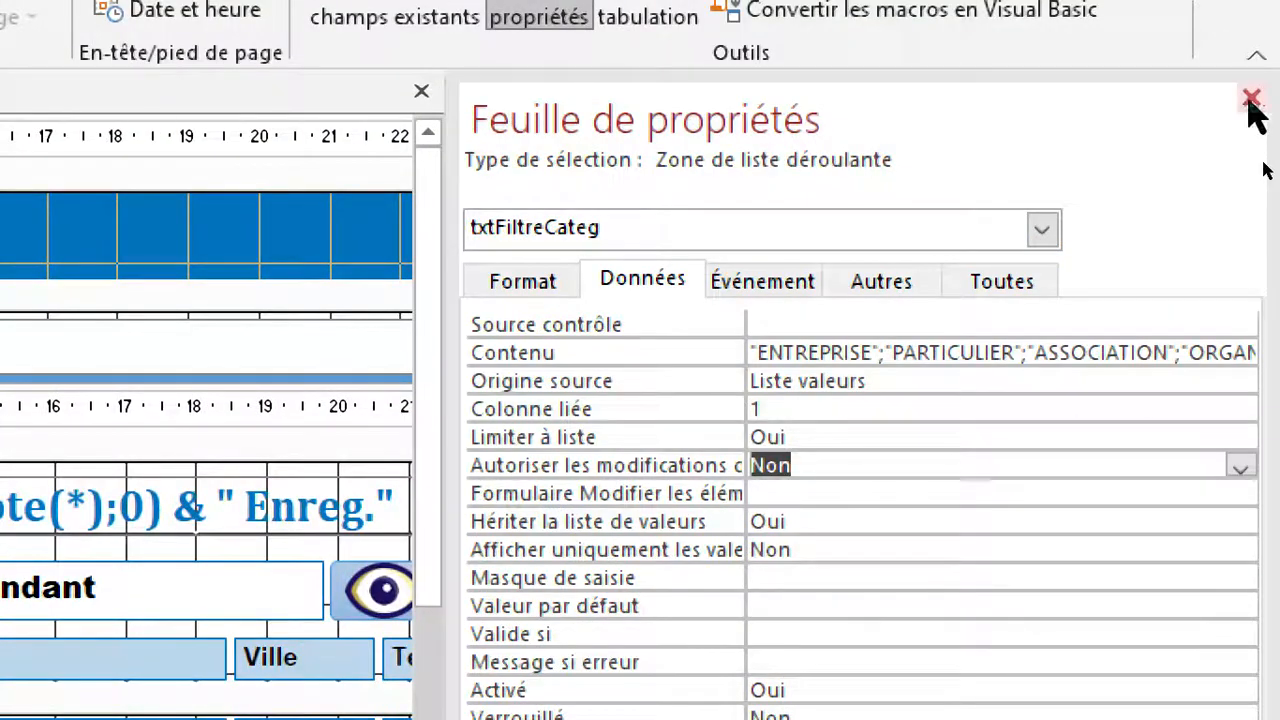
pyautogui.click(1251, 99)
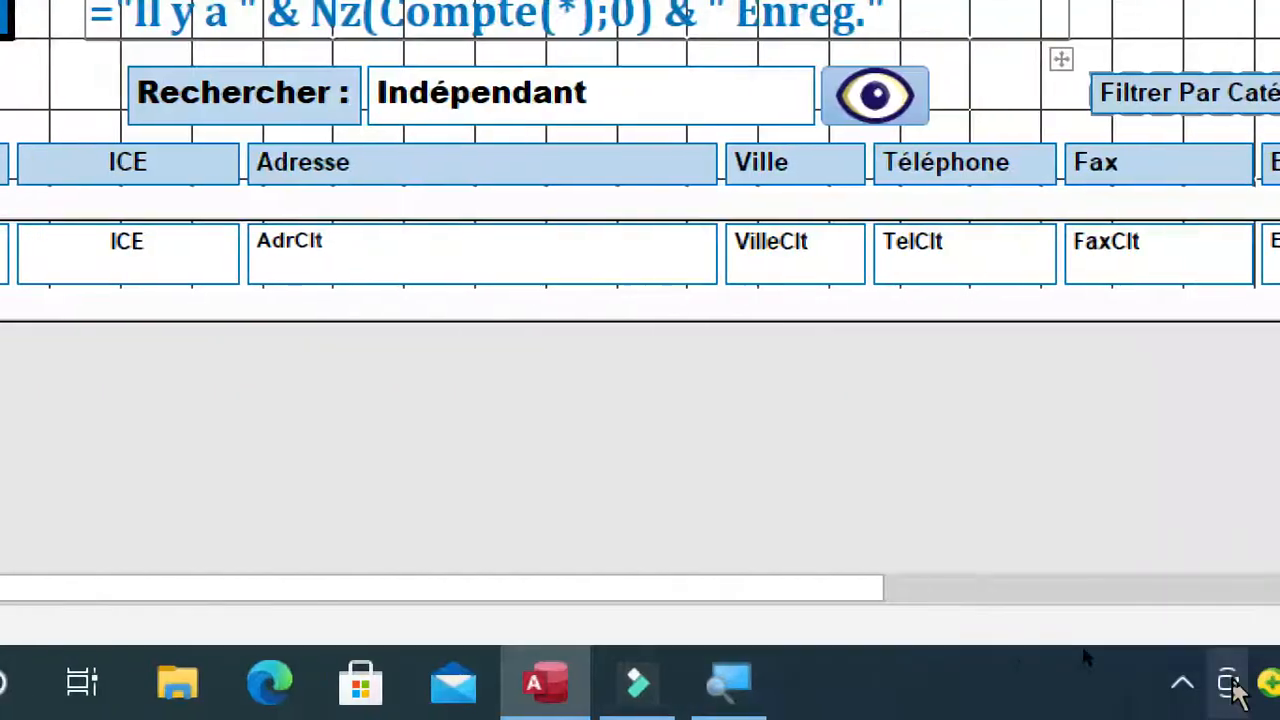
pyautogui.click(1103, 618)
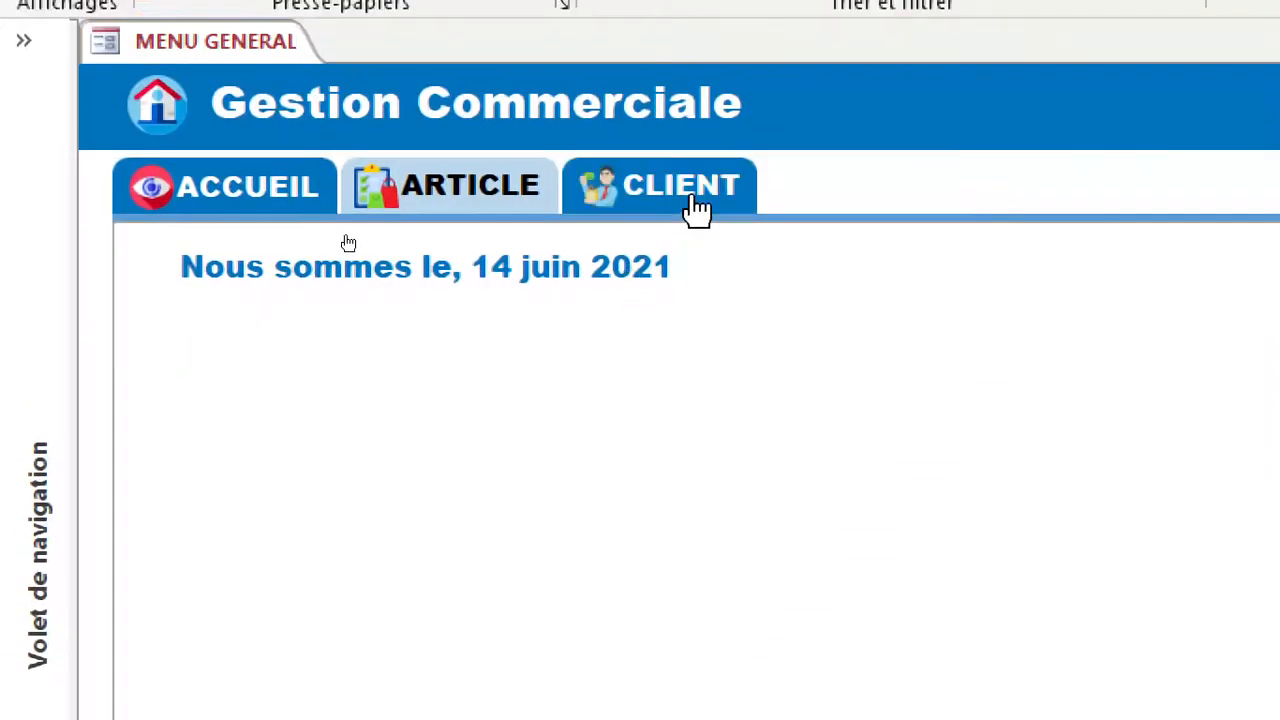
# Open the client list in the general menu and filter it by the category PARTICULIER.
pyautogui.click(700, 210)
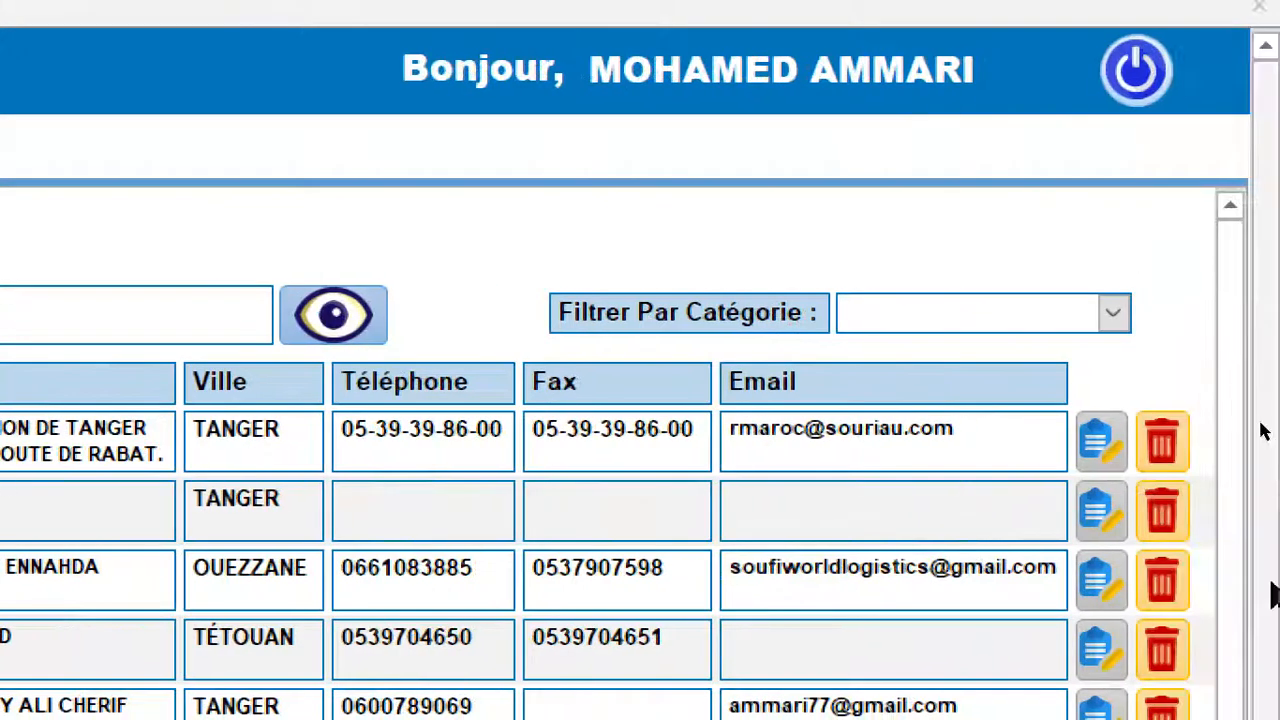
pyautogui.click(1118, 315)
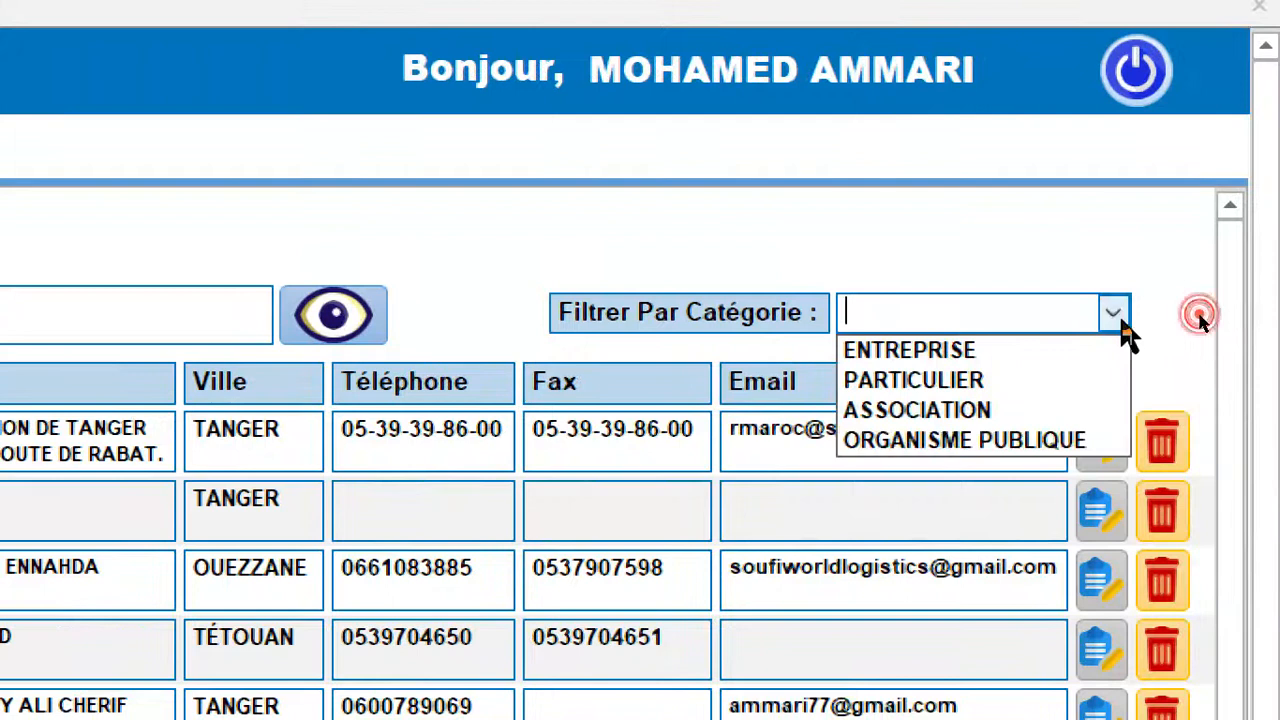
pyautogui.click(958, 388)
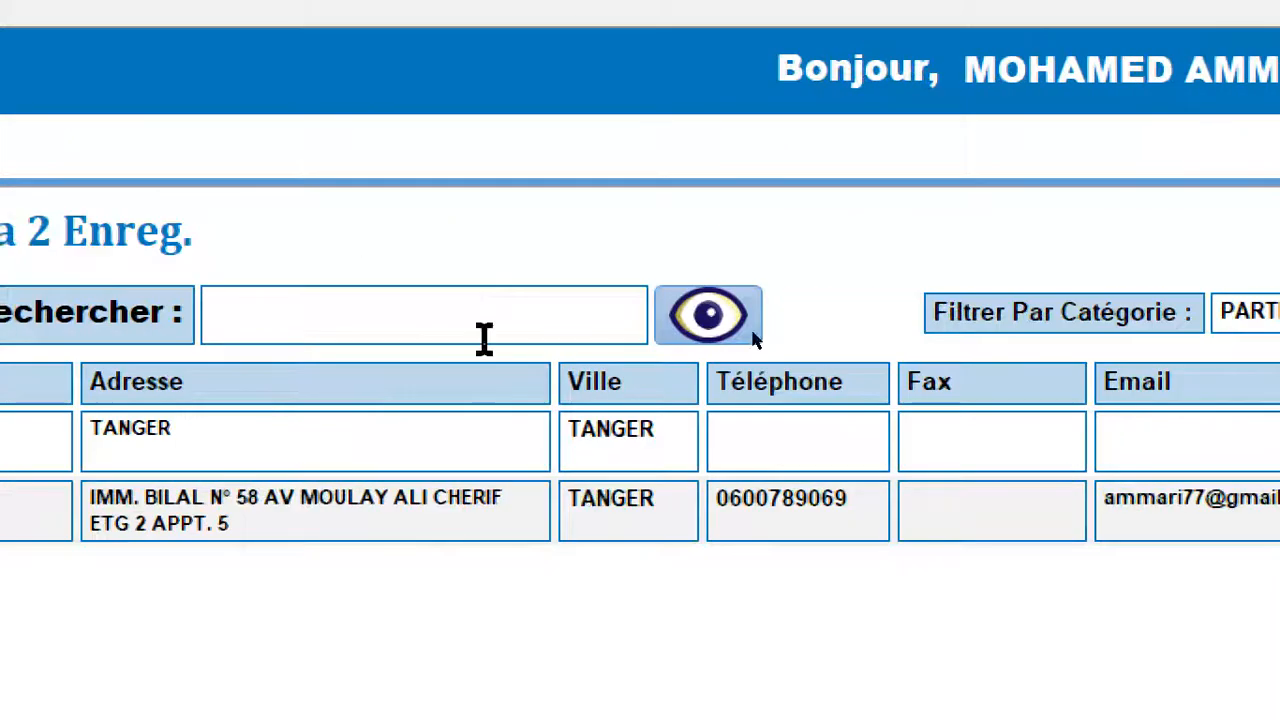
# Search the client list for TANGER, filter it by the category PARTICULIER and show all records again.
pyautogui.click(337, 315)
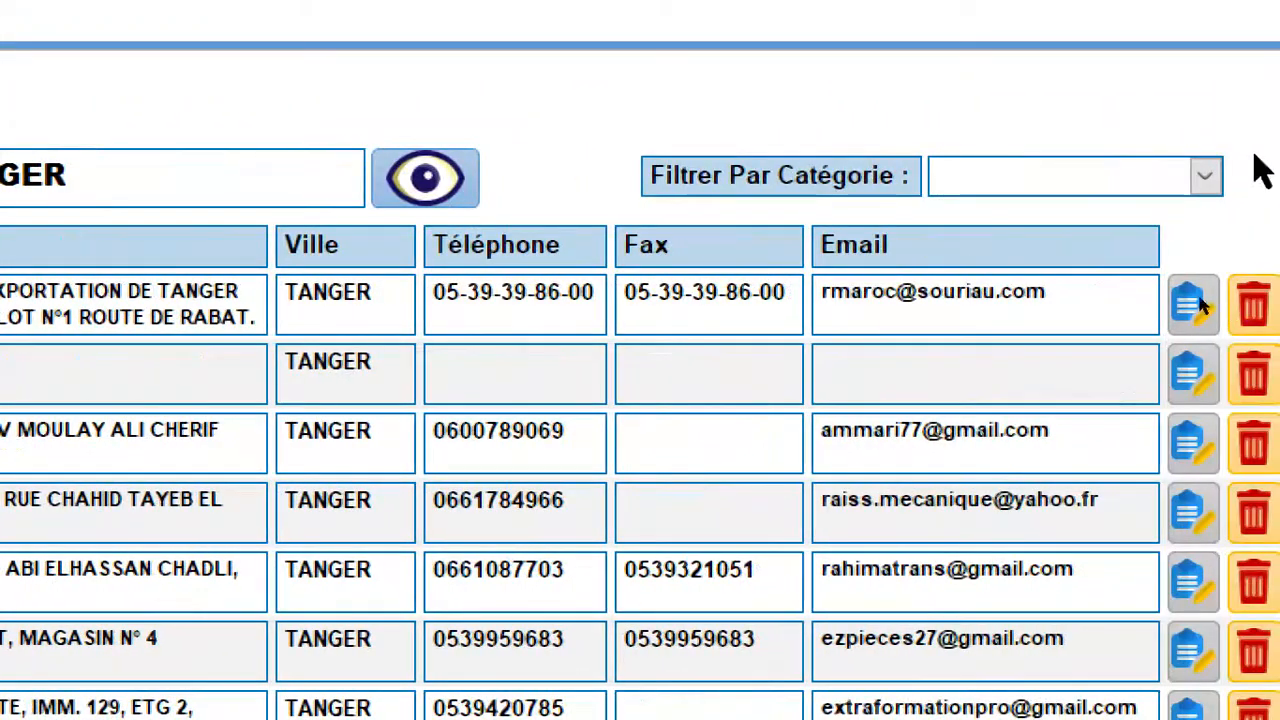
pyautogui.click(1204, 177)
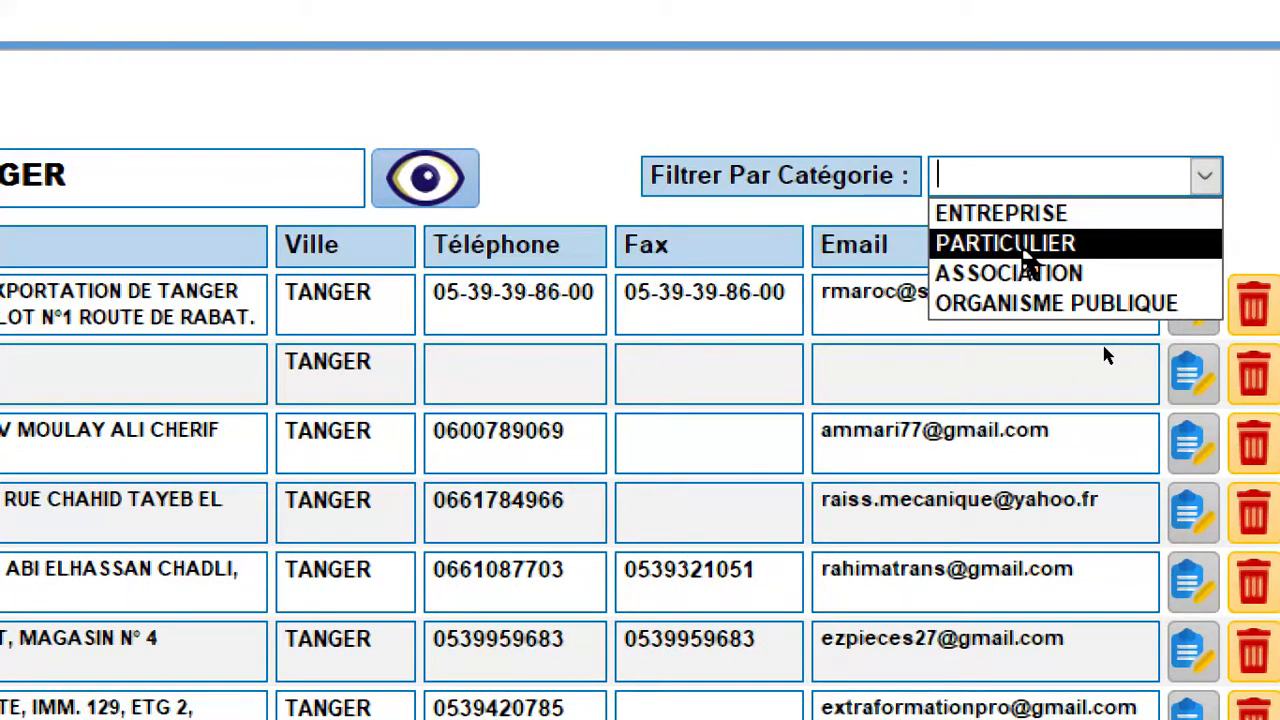
pyautogui.click(1025, 253)
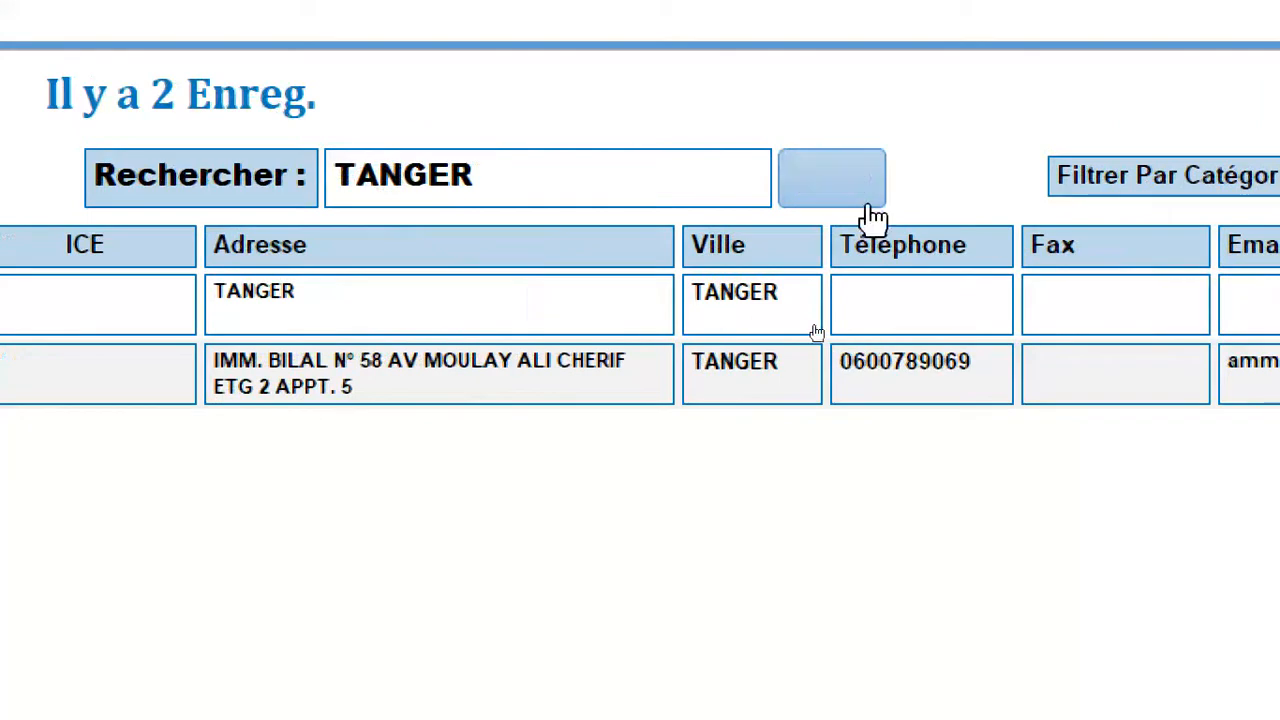
pyautogui.click(843, 194)
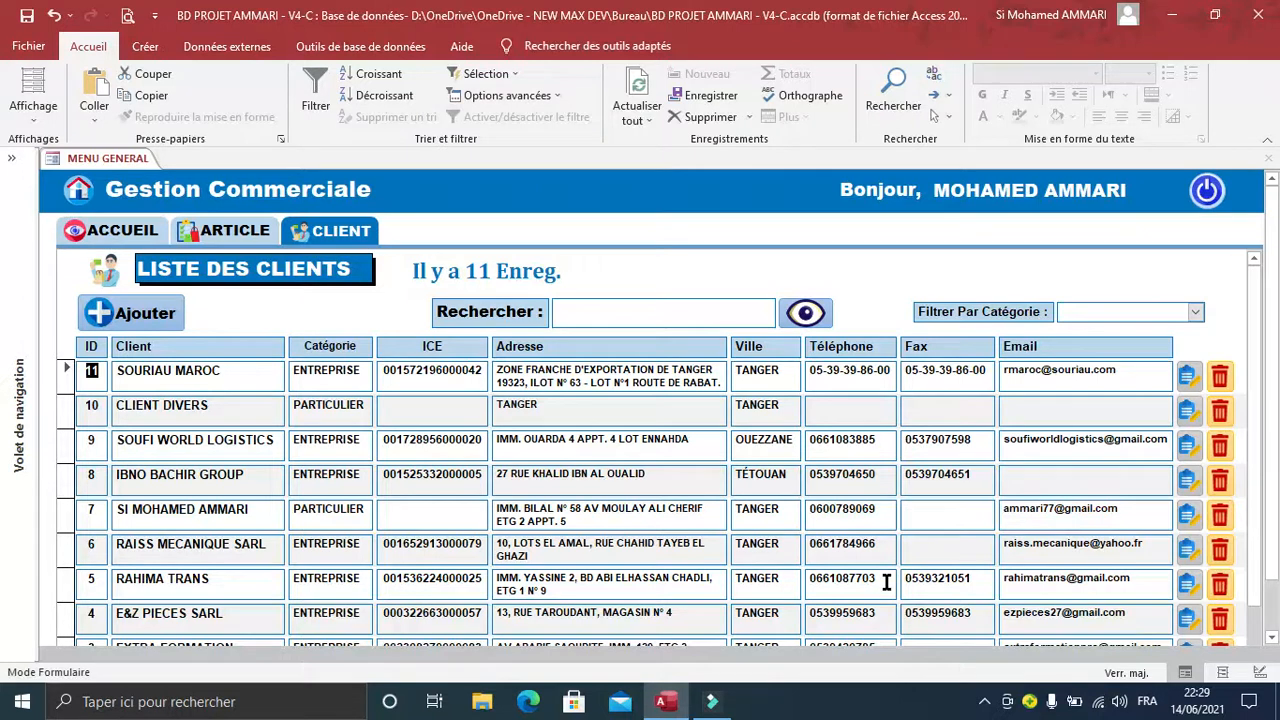
pyautogui.click(984, 701)
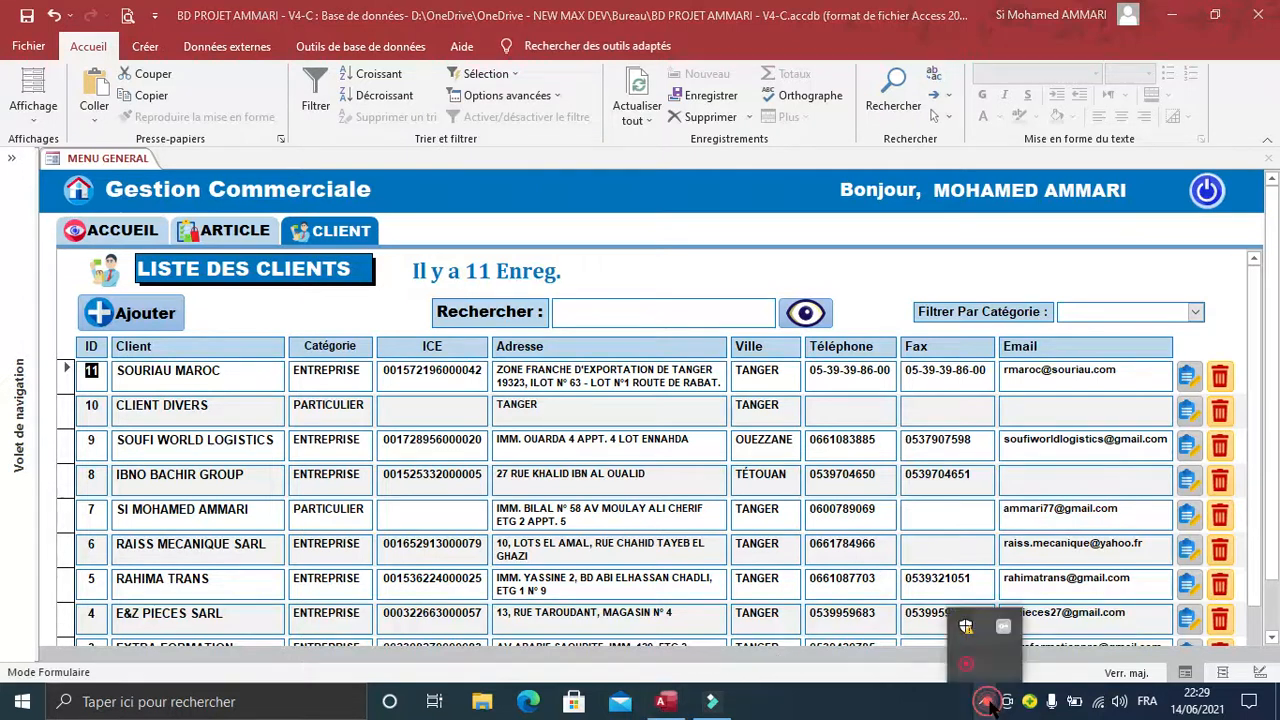
pyautogui.click(966, 664)
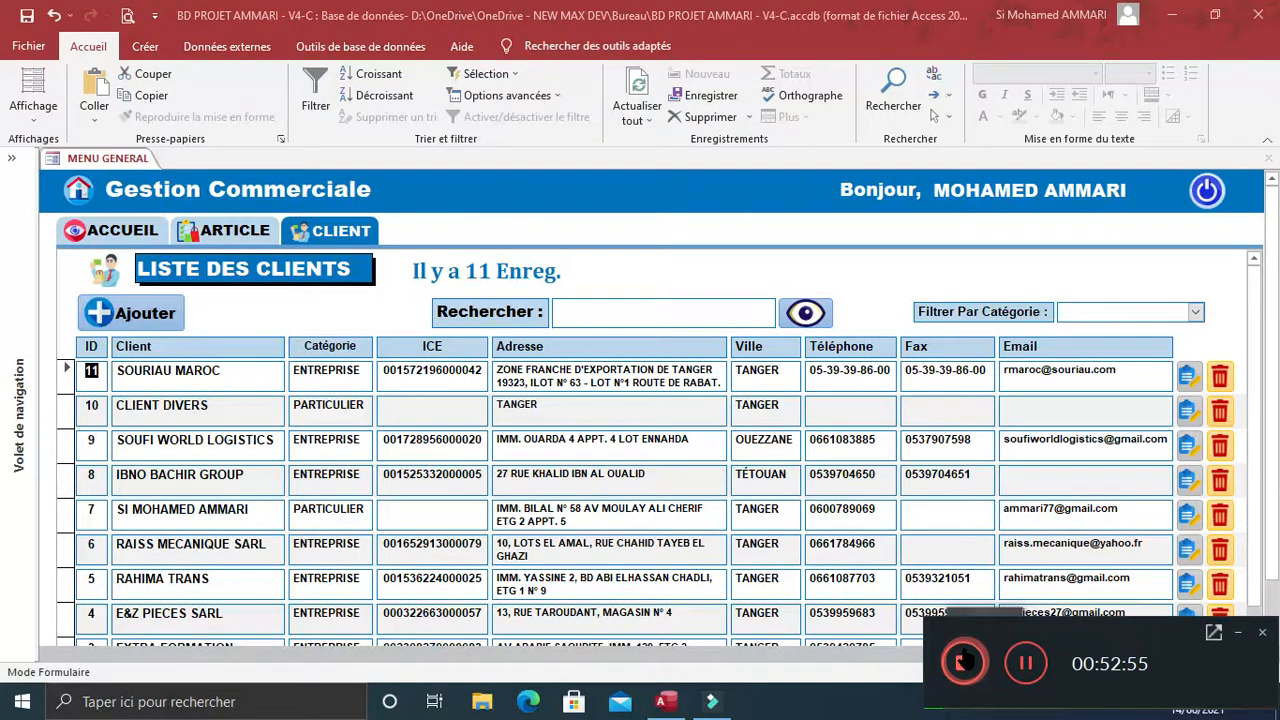